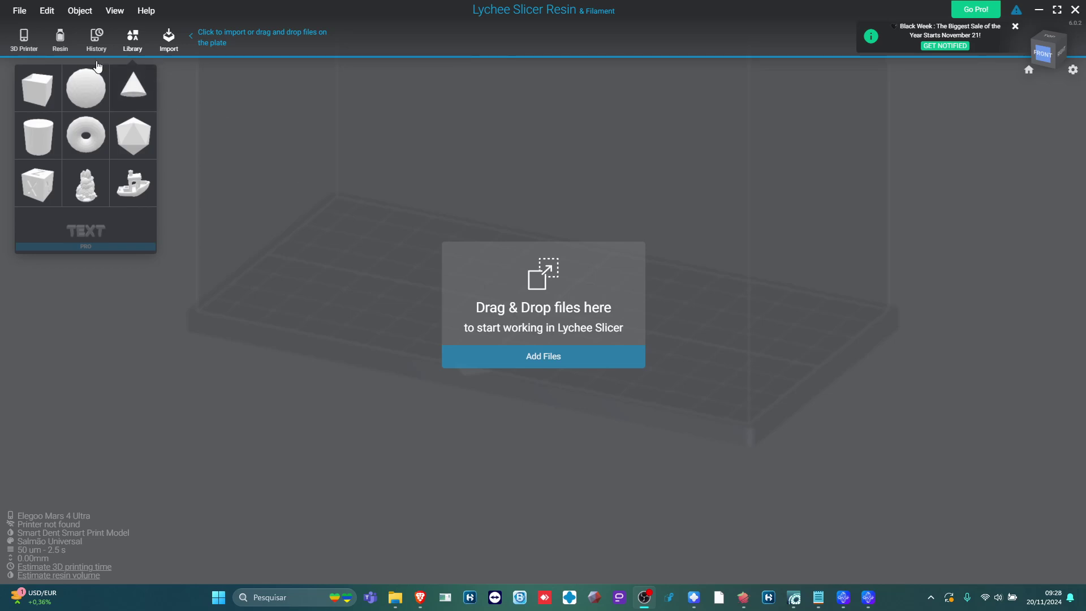
# - Review the printing parameters of the Smart Dent Smart Print Model Salmão Universal 50 um resin profile
pyautogui.click(60, 36)
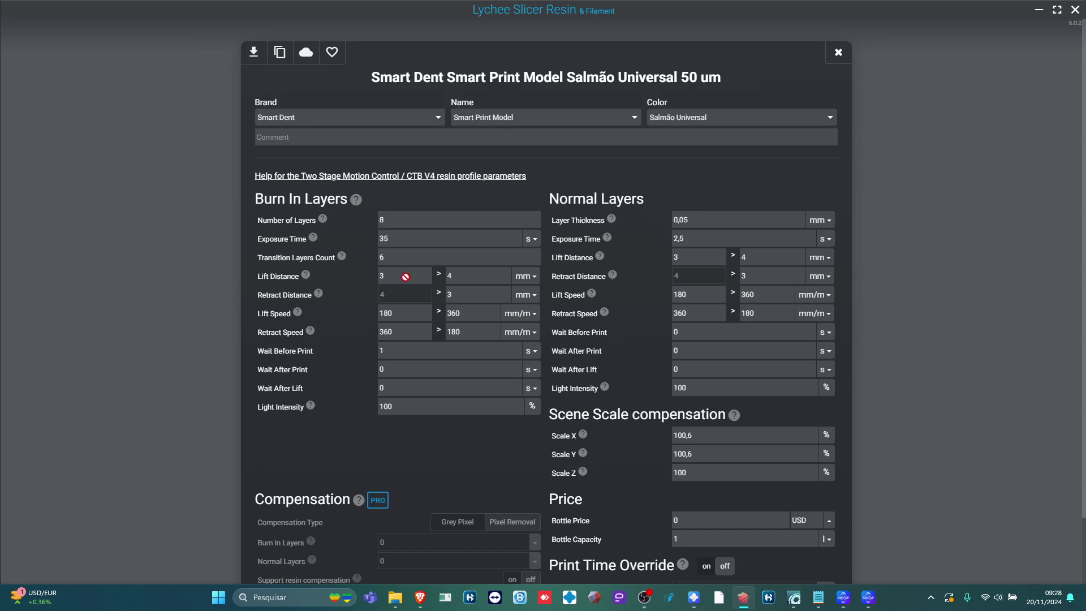
pyautogui.click(841, 54)
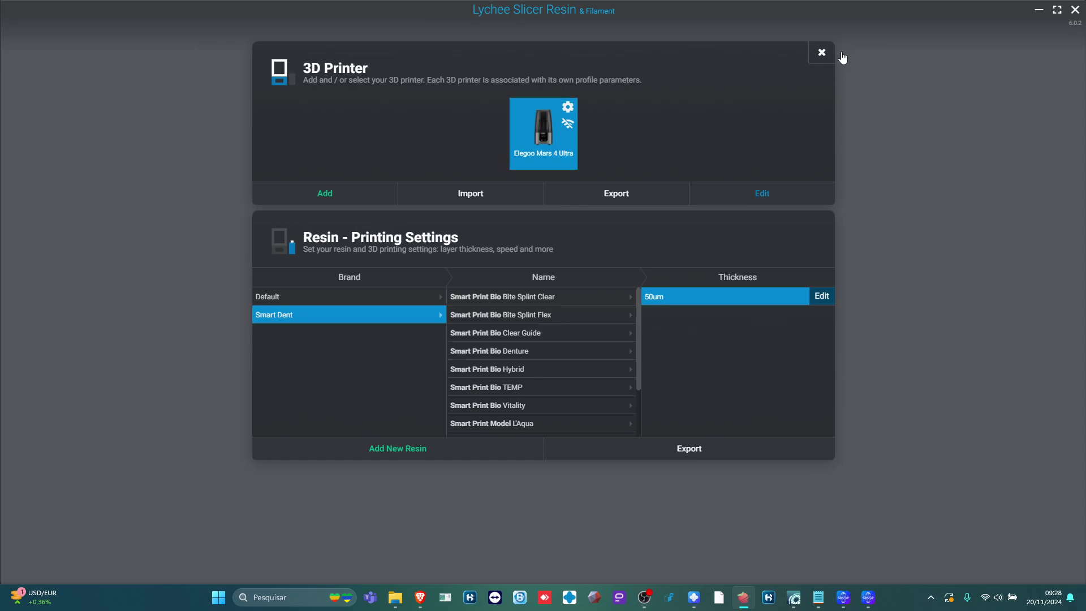
pyautogui.click(821, 52)
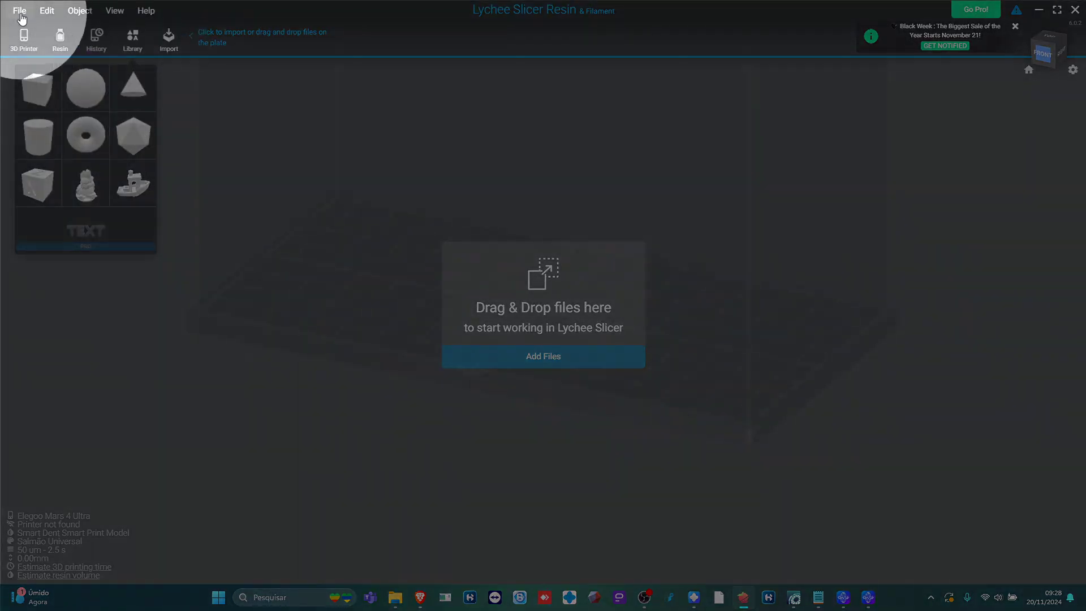
# - Change the interface language to Portuguese in the global preferences
pyautogui.click(22, 15)
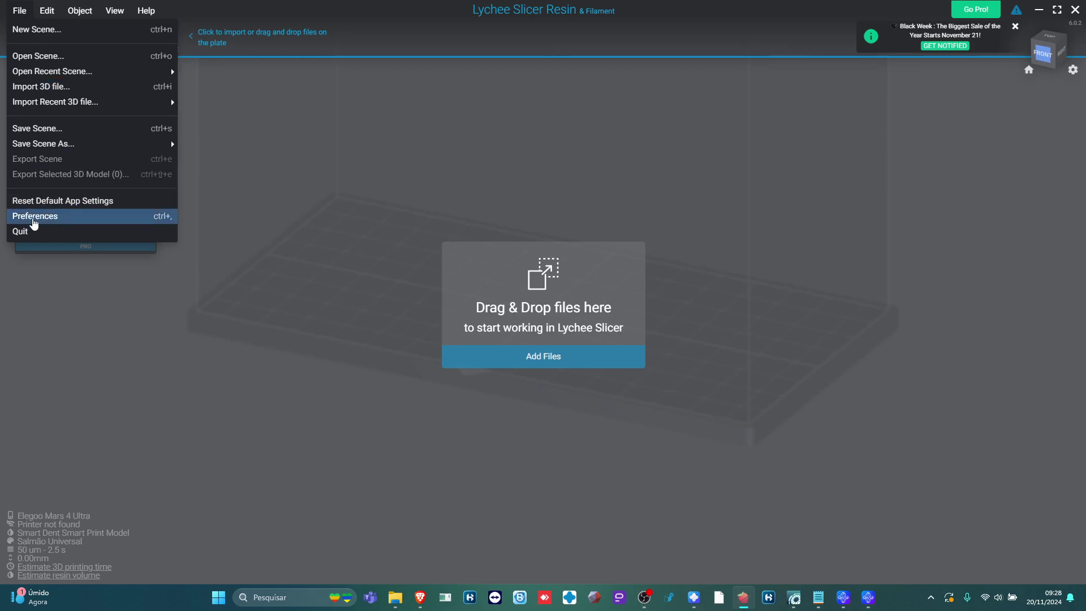
pyautogui.click(55, 220)
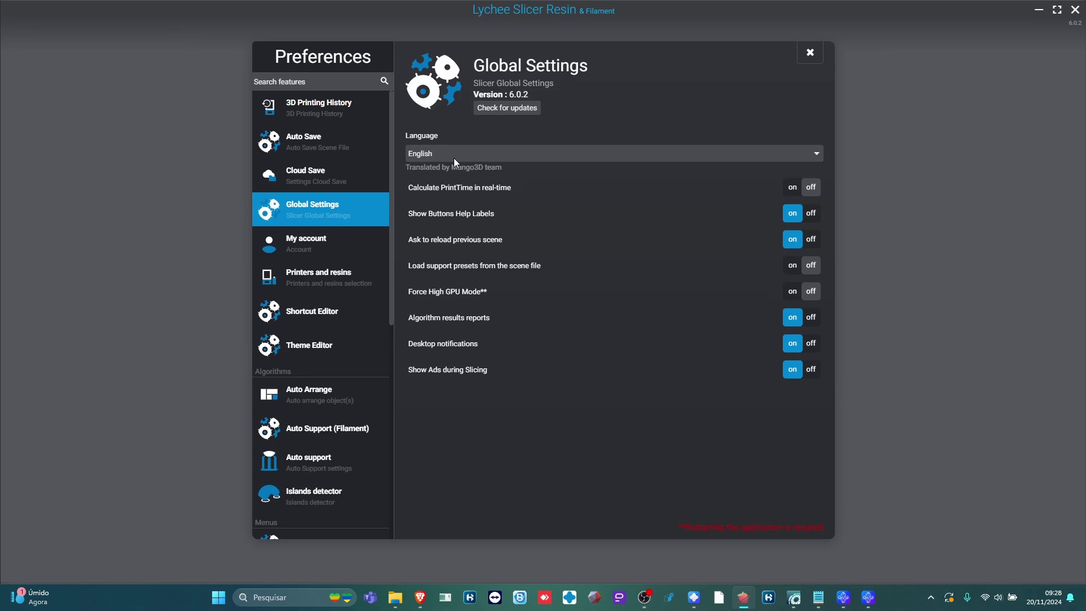
pyautogui.click(459, 158)
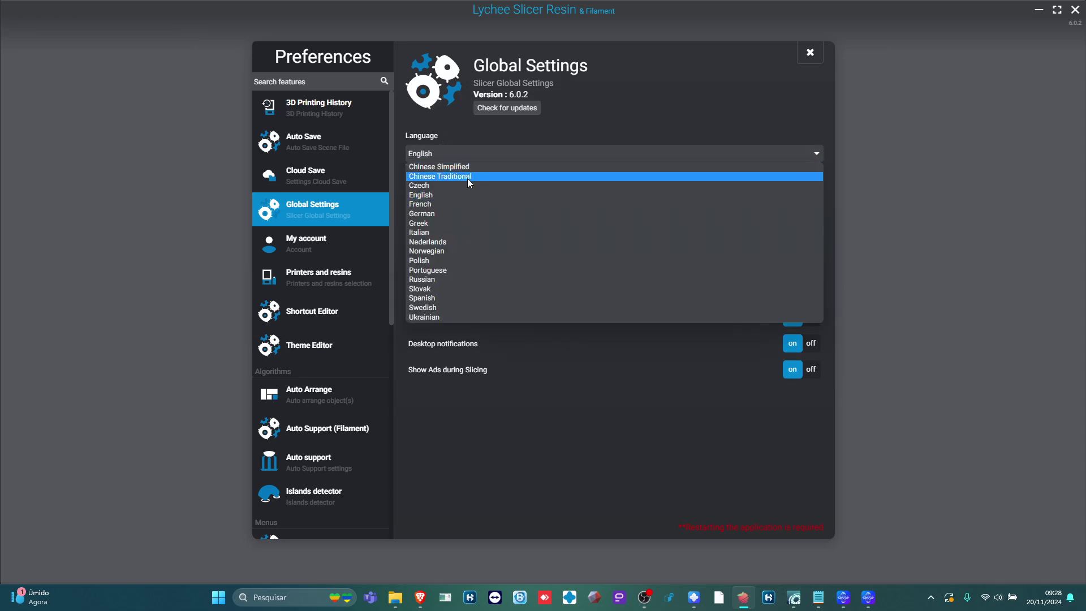
pyautogui.click(443, 272)
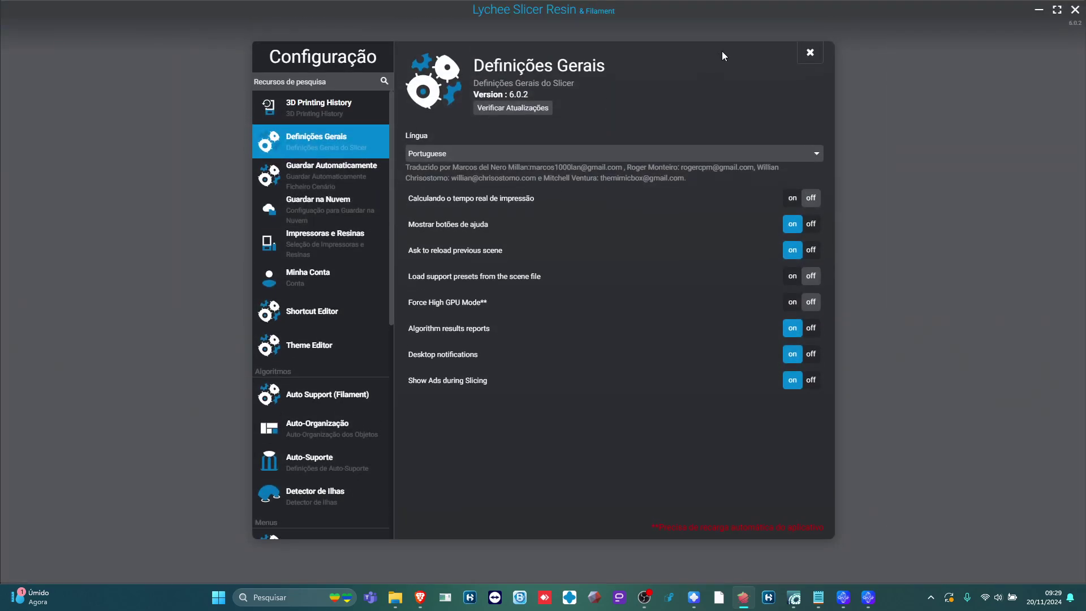
pyautogui.click(810, 52)
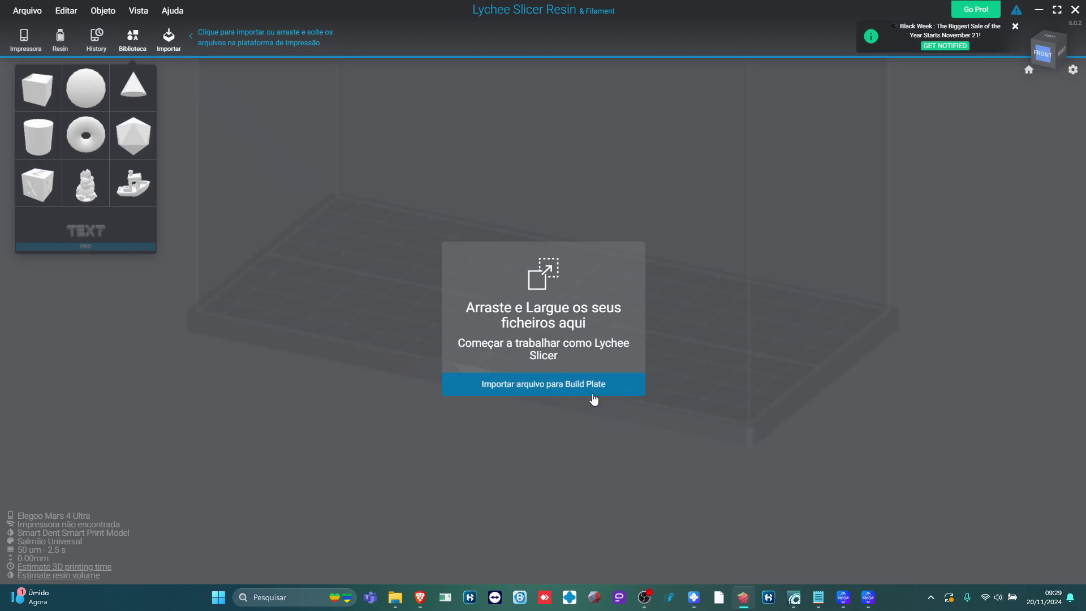
# - Switch to File Explorer and open the ClinicCAD folder inside the Modelo Trein 2024 (Completo) folder
pyautogui.click(617, 389)
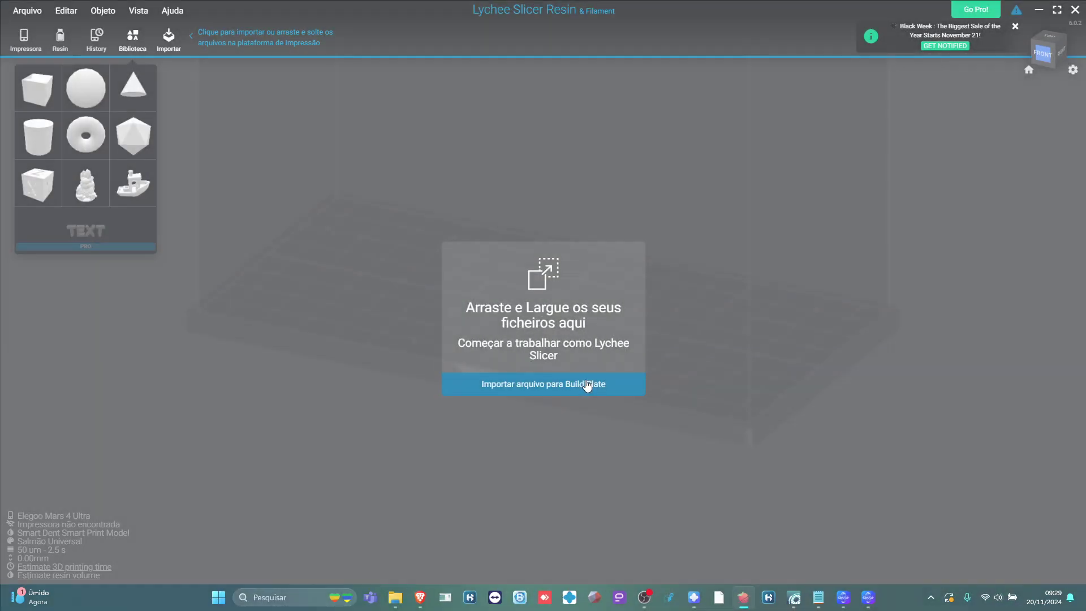
pyautogui.press('ctrl')
pyautogui.press('ctrl')
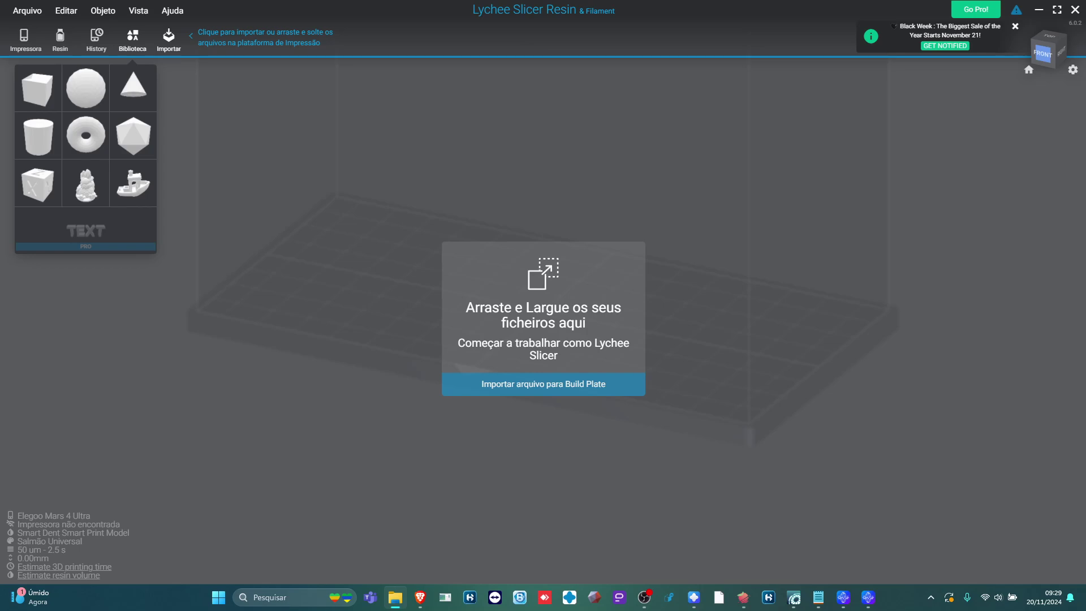
pyautogui.moveTo(1085, 175); pyautogui.dragTo(825, 186)
pyautogui.scroll(-2, 743, 364)
pyautogui.scroll(4, 742, 364)
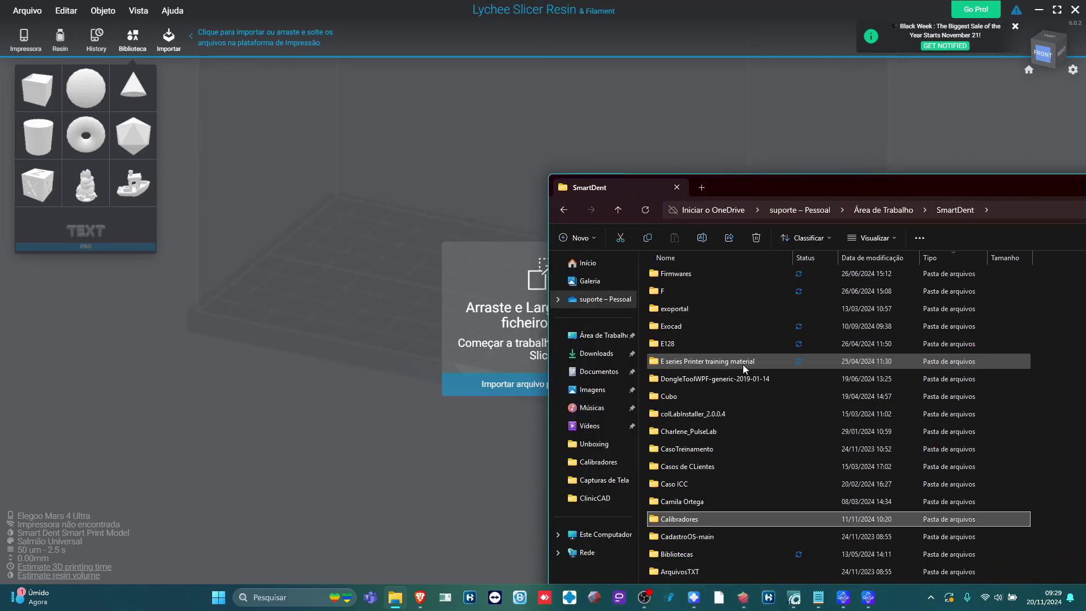
pyautogui.scroll(6, 742, 364)
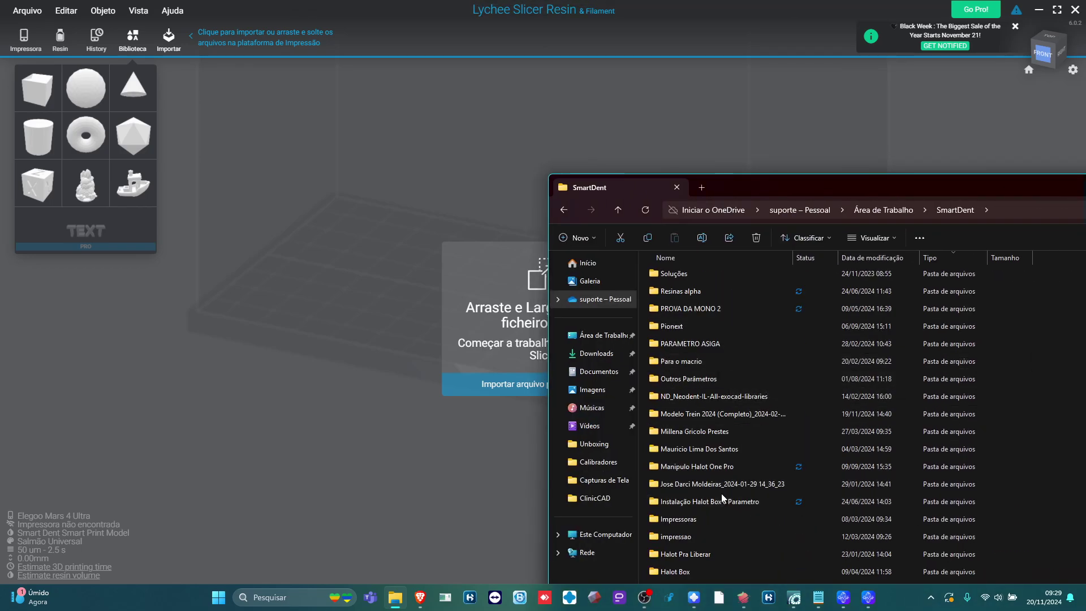
pyautogui.doubleClick(736, 417)
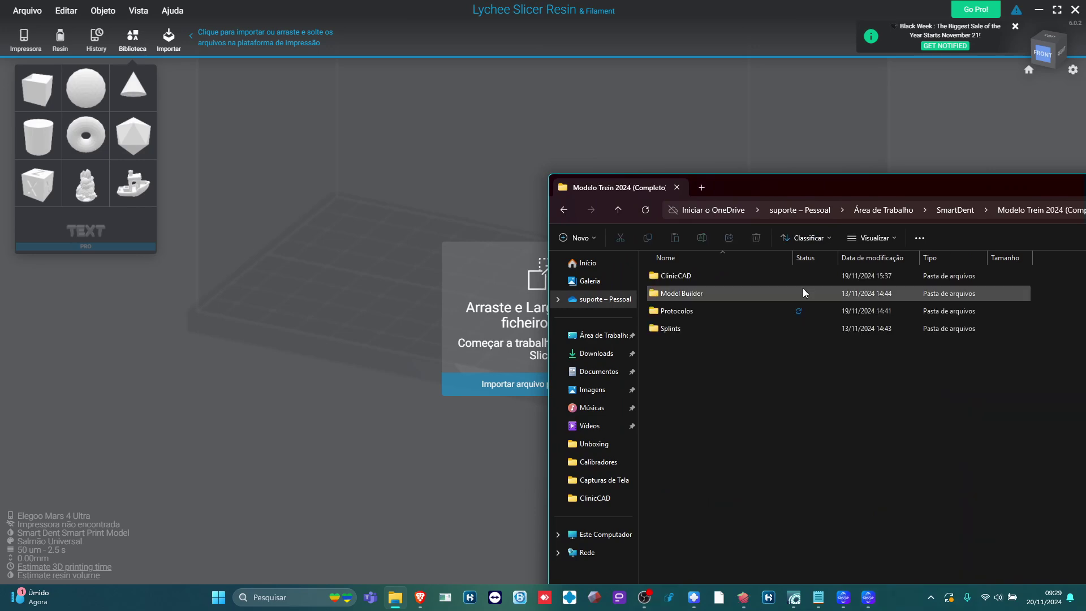
pyautogui.doubleClick(692, 277)
# - Import ClinicCAD_Onlay#26.stl from File Explorer onto the empty build plate
pyautogui.moveTo(755, 181); pyautogui.dragTo(926, 208)
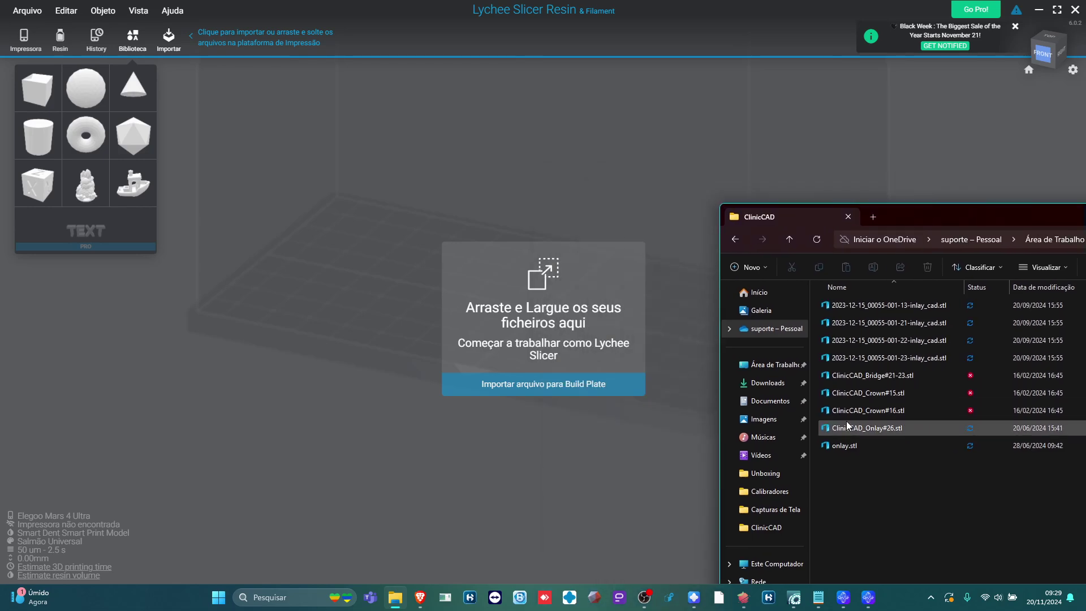
pyautogui.moveTo(834, 433); pyautogui.dragTo(577, 335)
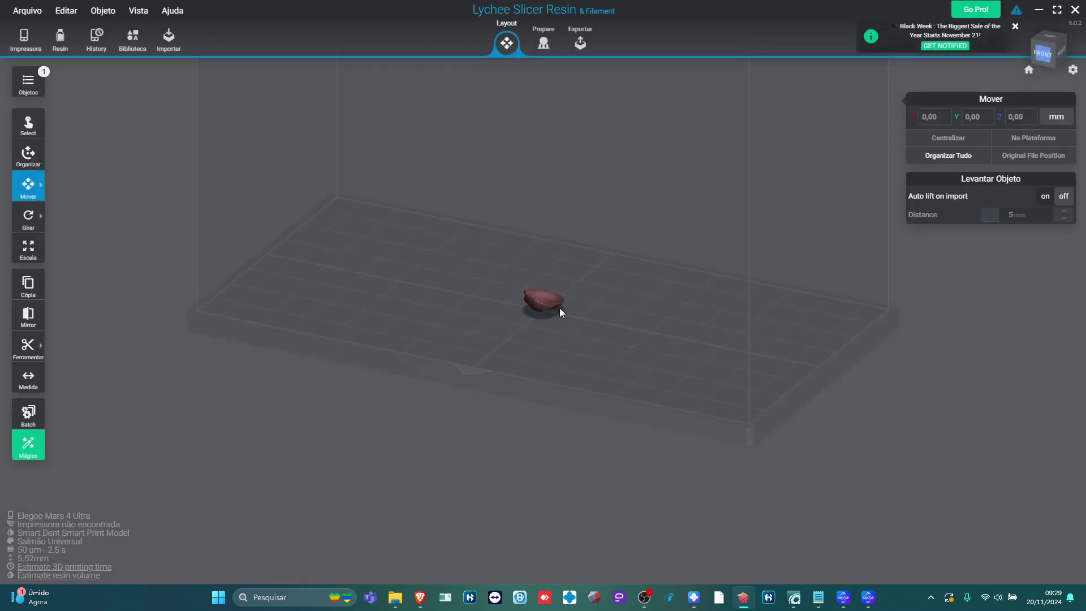
pyautogui.click(552, 304)
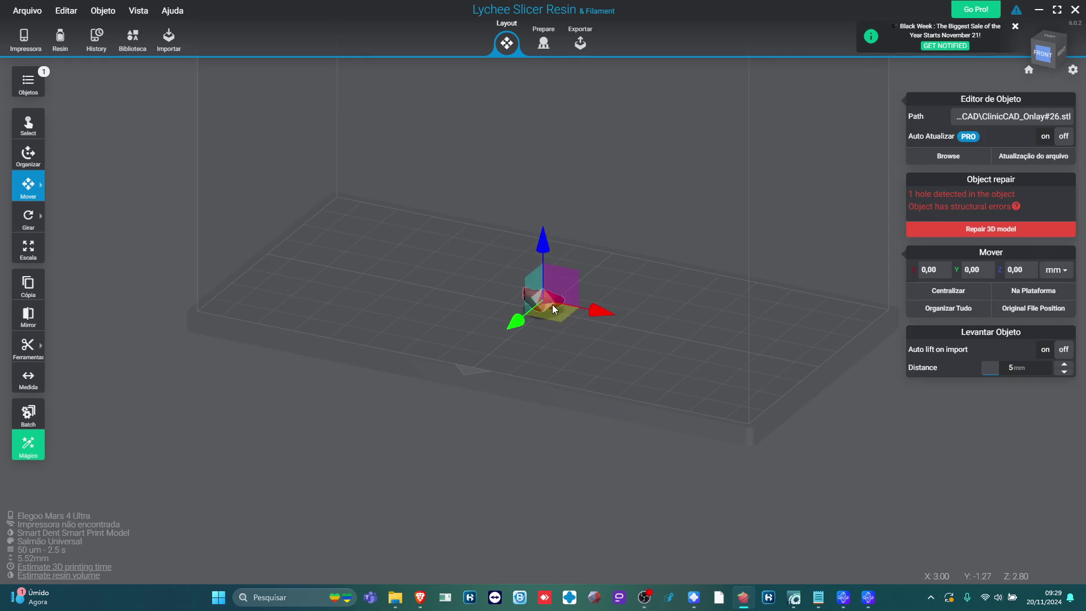
pyautogui.click(437, 244)
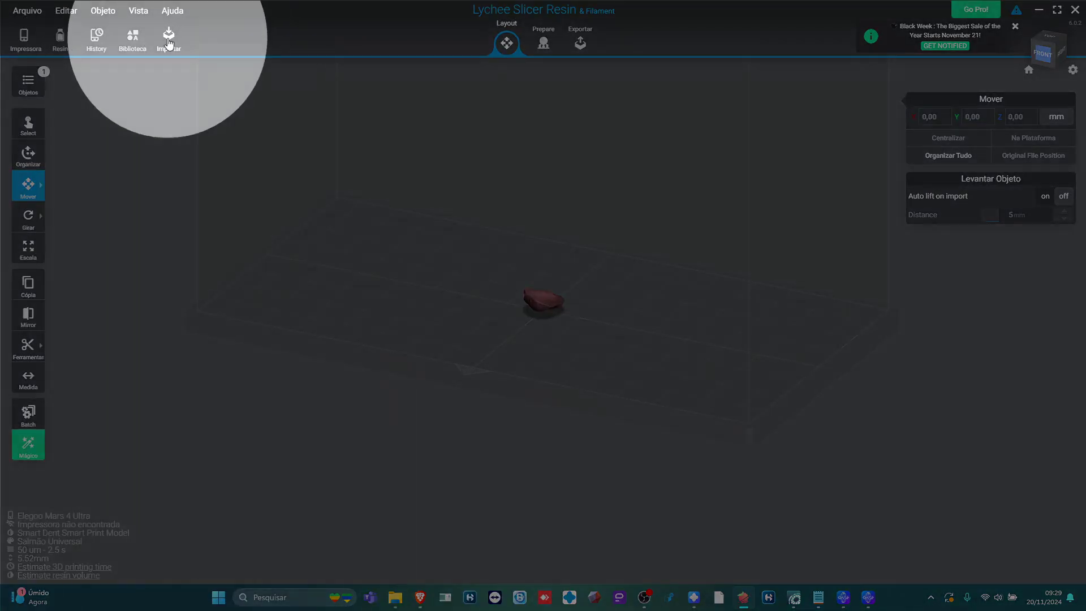
# - Import all STL files from the ClinicCAD folder except onlay.stl
pyautogui.click(168, 43)
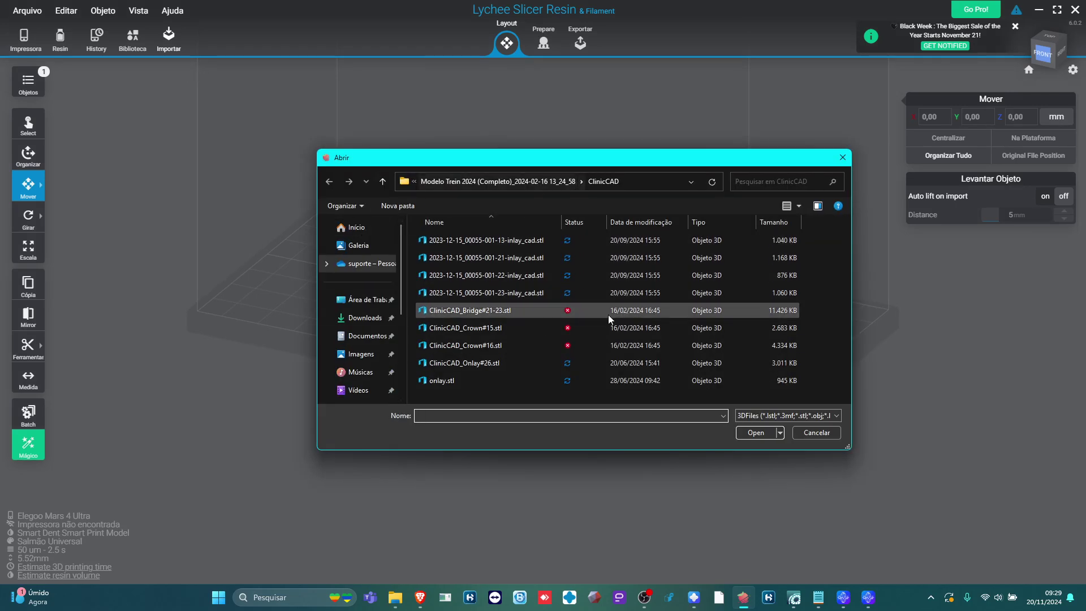
pyautogui.click(383, 181)
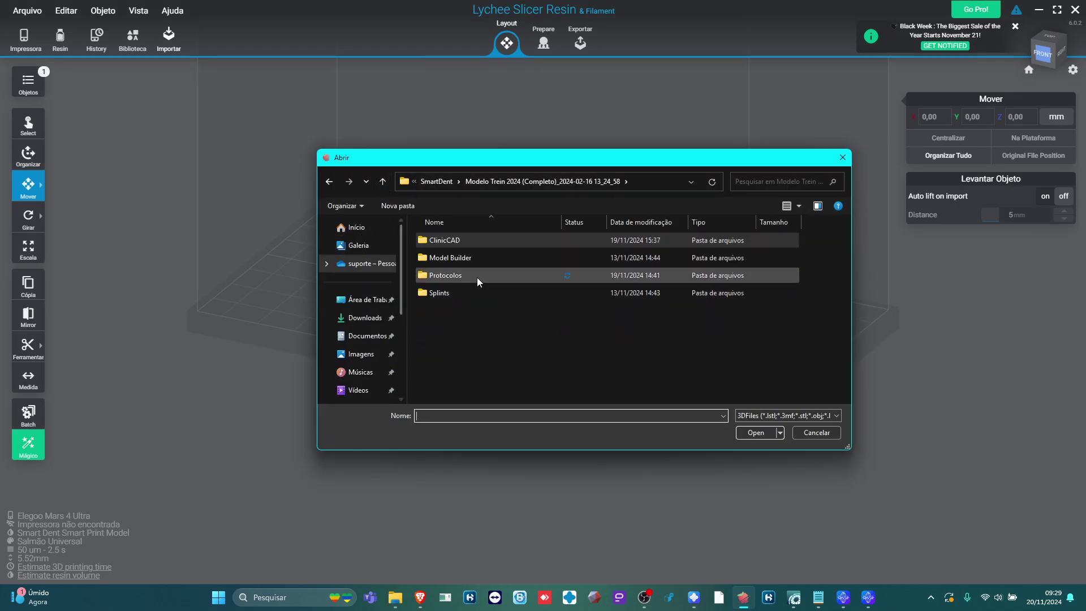
pyautogui.doubleClick(469, 241)
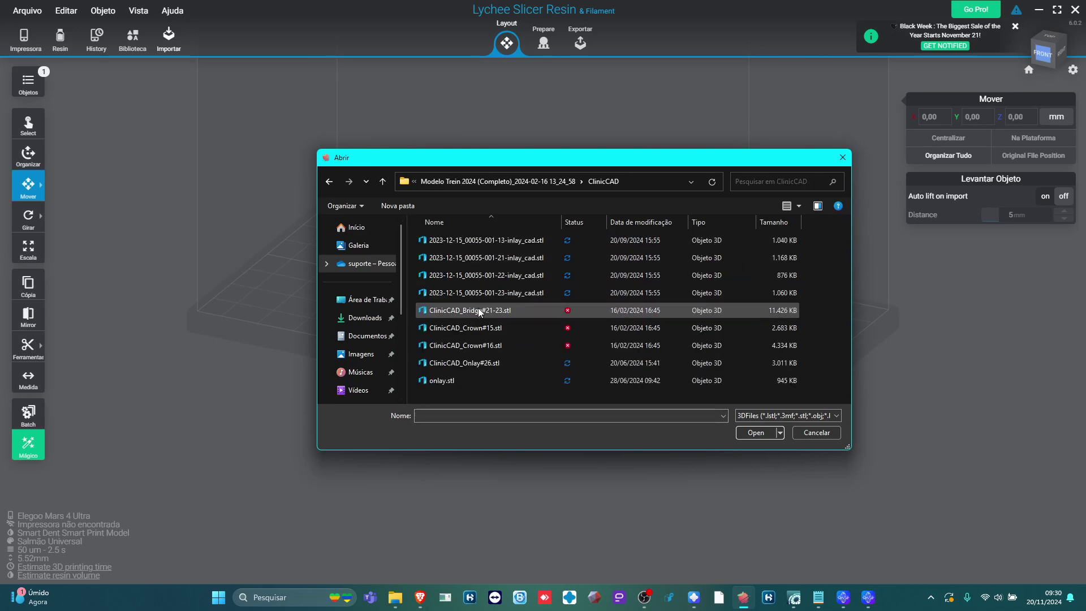
pyautogui.hotkey('ctrl', 'a')
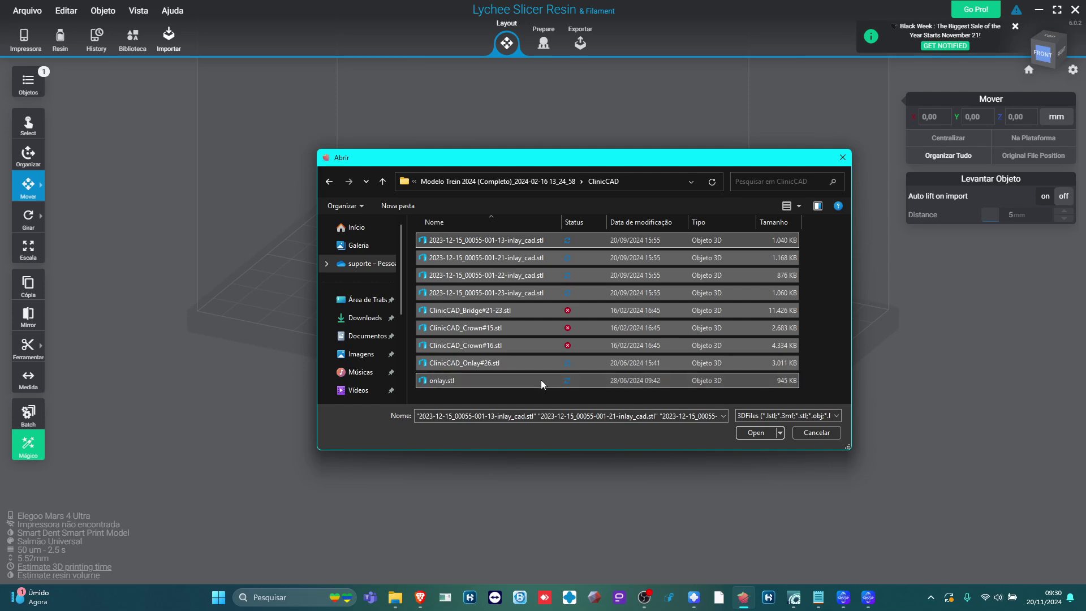
pyautogui.keyDown('ctrl'); pyautogui.click(490, 380); pyautogui.keyUp('ctrl')
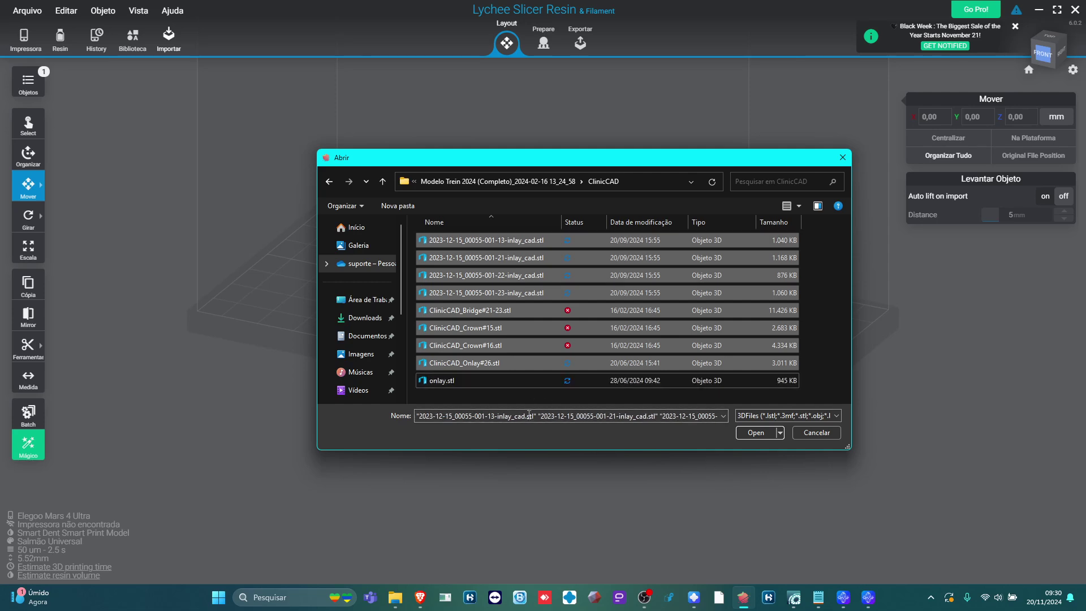
pyautogui.click(756, 432)
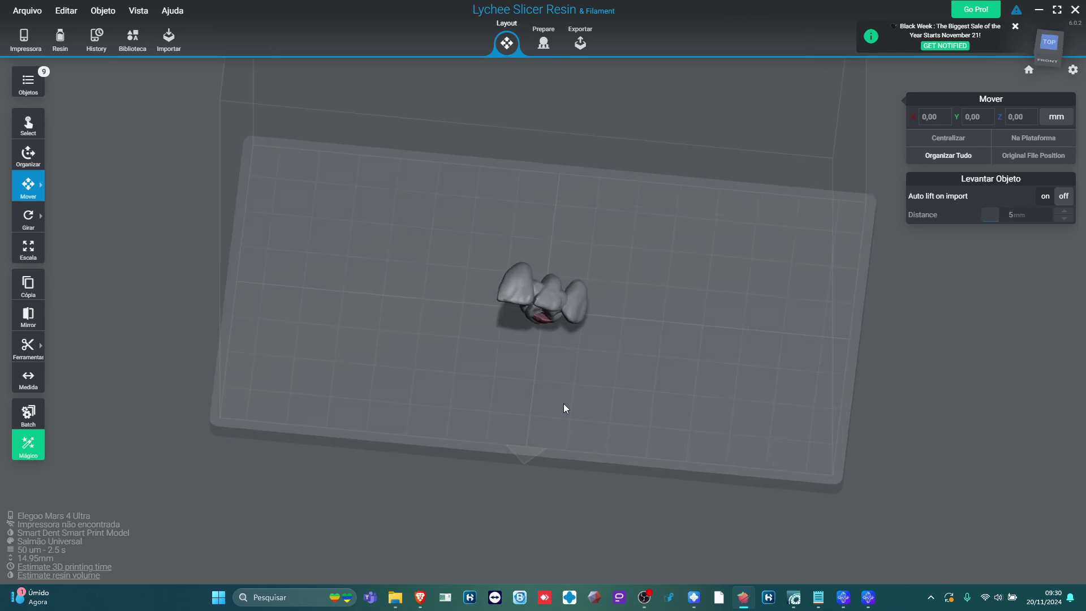
# - Spread the overlapping imported teeth apart across the build plate, leaving the red onlay at the plate's centre
pyautogui.moveTo(522, 294); pyautogui.dragTo(400, 266)
pyautogui.click(536, 291)
pyautogui.moveTo(536, 292); pyautogui.dragTo(435, 233)
pyautogui.moveTo(539, 302); pyautogui.dragTo(349, 347)
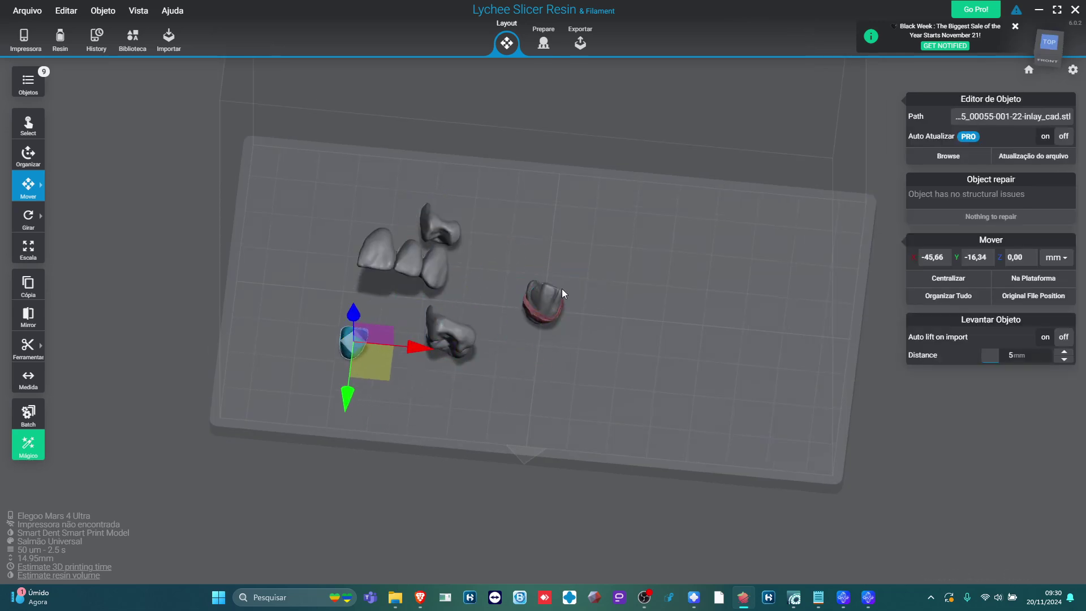
pyautogui.moveTo(543, 295); pyautogui.dragTo(515, 248)
pyautogui.moveTo(540, 300); pyautogui.dragTo(300, 301)
pyautogui.click(542, 305)
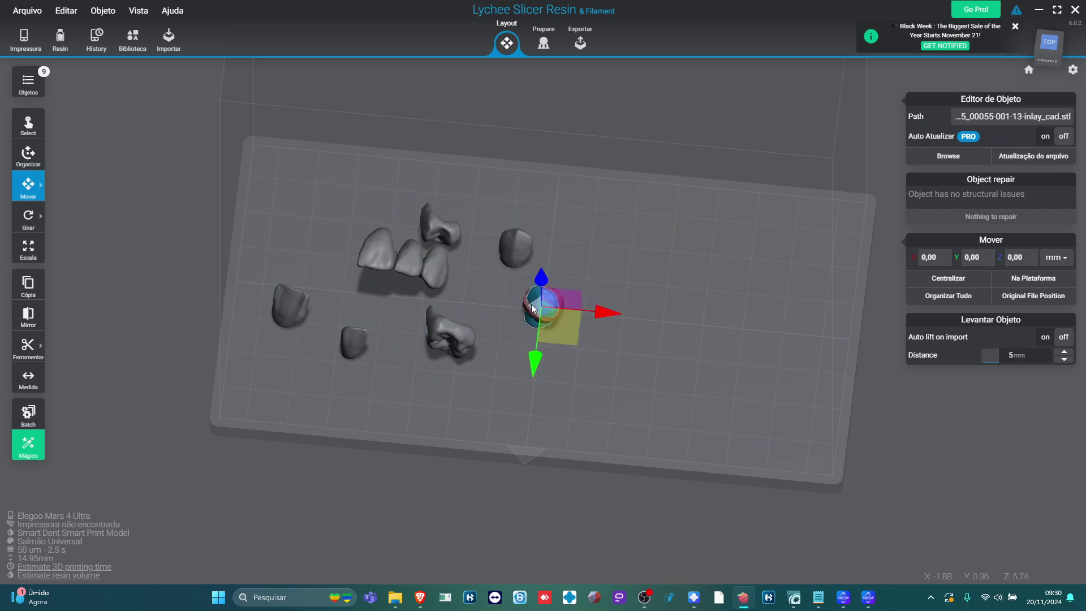
pyautogui.moveTo(542, 305); pyautogui.dragTo(522, 434)
# - Examine the red onlay's upper and lower surfaces for the holes flagged as structural errors
pyautogui.click(537, 307)
pyautogui.scroll(3, 569, 339)
pyautogui.scroll(4, 601, 365)
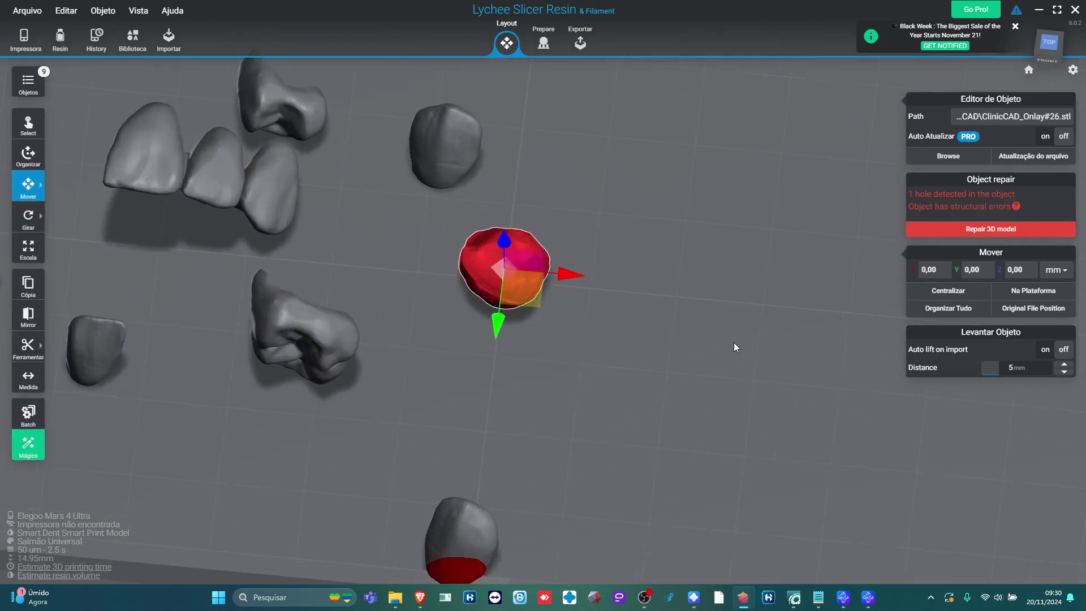
pyautogui.moveTo(666, 314); pyautogui.dragTo(718, 253)
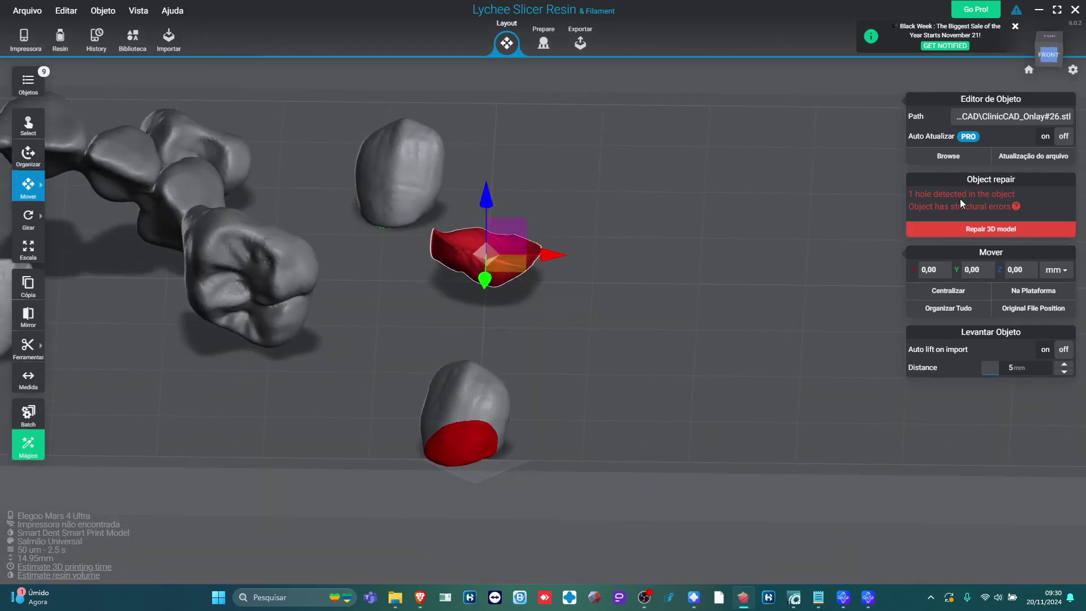
pyautogui.scroll(4, 687, 269)
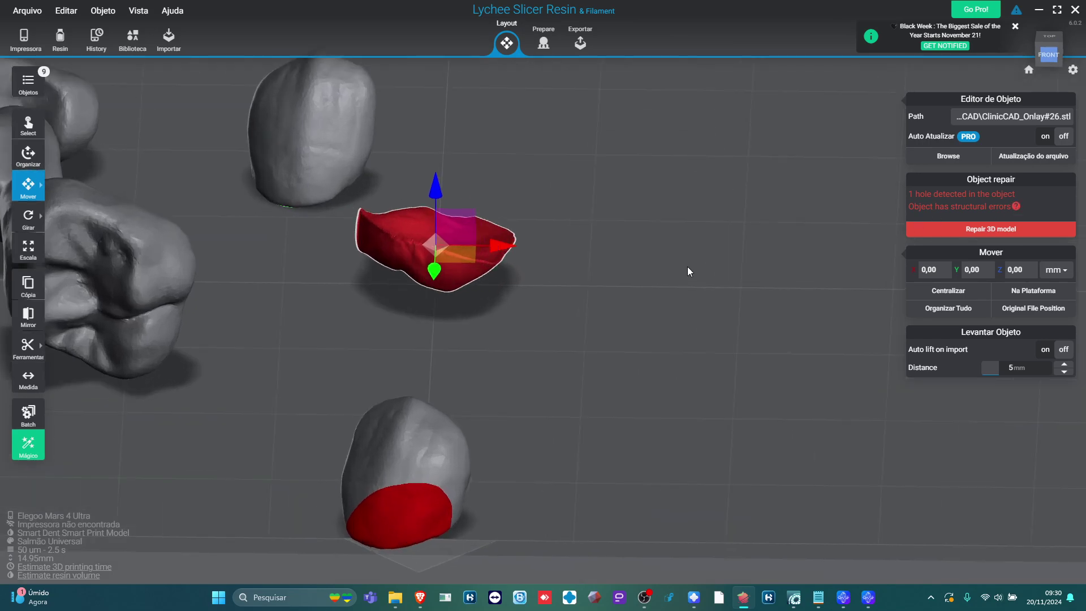
pyautogui.click(509, 304)
pyautogui.moveTo(395, 277); pyautogui.dragTo(412, 114, button='right')
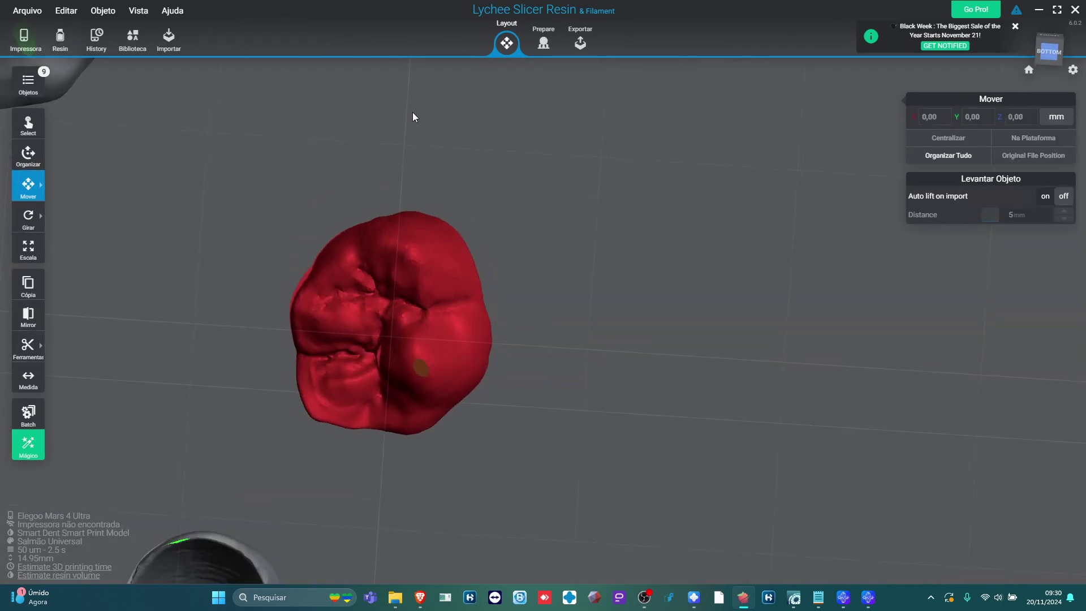
pyautogui.scroll(2, 442, 341)
pyautogui.moveTo(499, 320); pyautogui.dragTo(600, 312, button='right')
pyautogui.moveTo(507, 295); pyautogui.dragTo(371, 270)
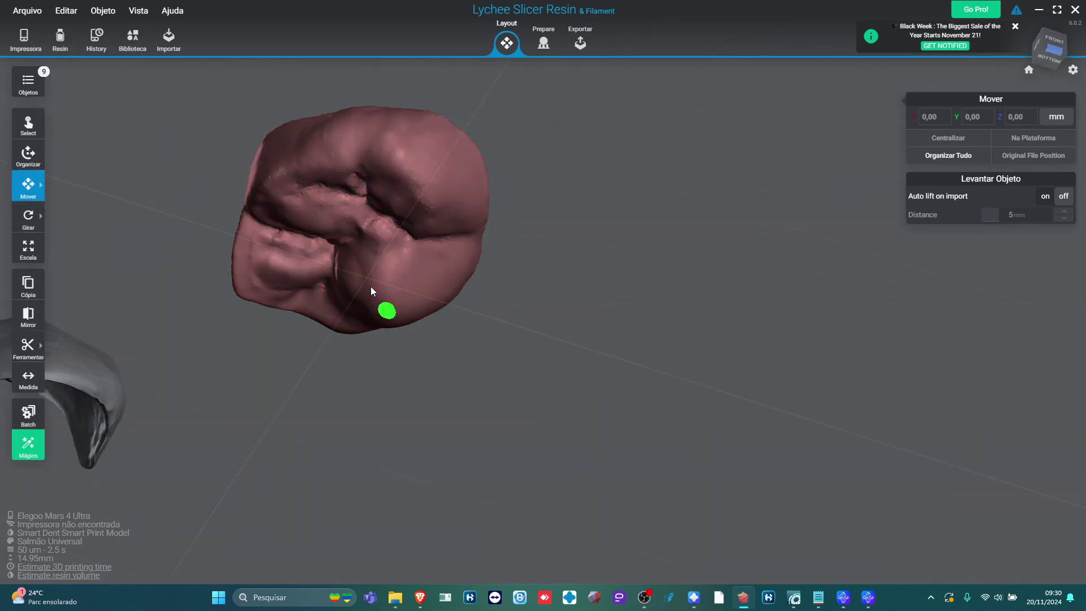
pyautogui.moveTo(454, 270); pyautogui.dragTo(484, 352)
pyautogui.scroll(-3, 483, 355)
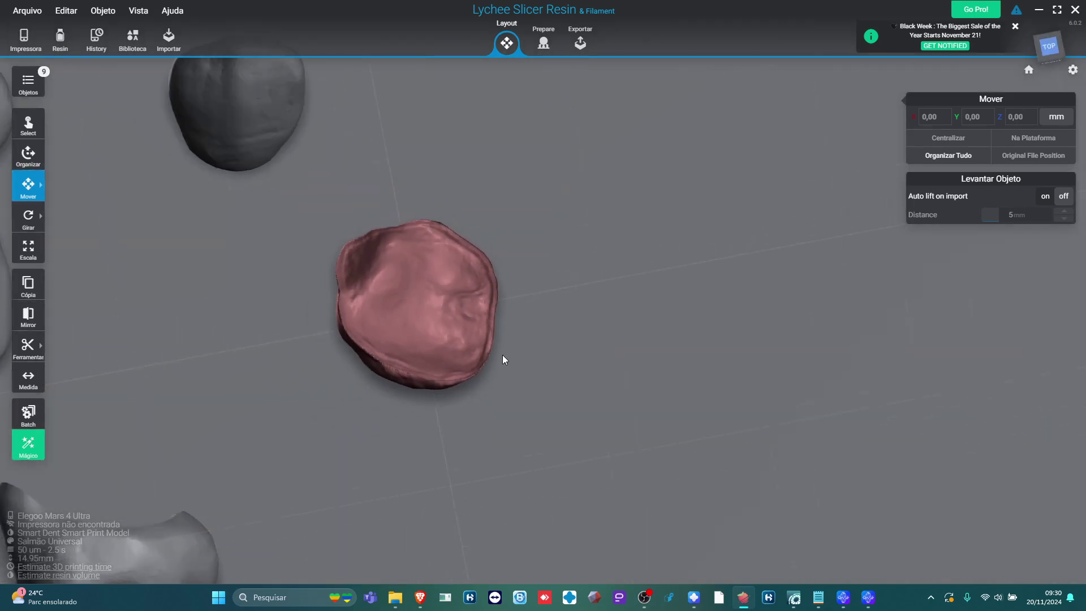
# - Repair the holes and structural errors of the ClinicCAD_Onlay#26 model and deselect it
pyautogui.click(417, 300)
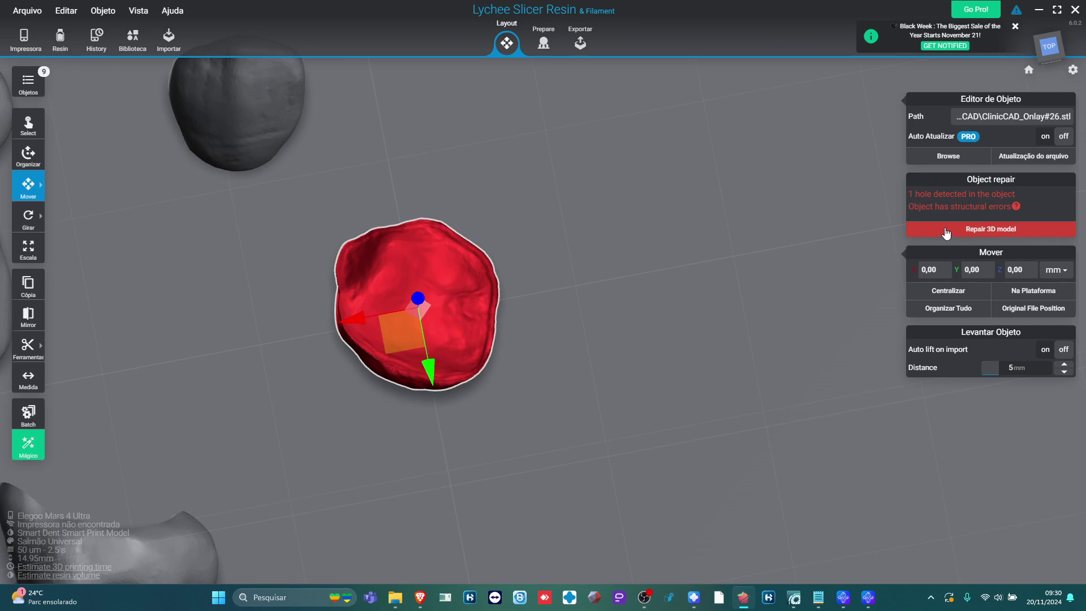
pyautogui.click(996, 229)
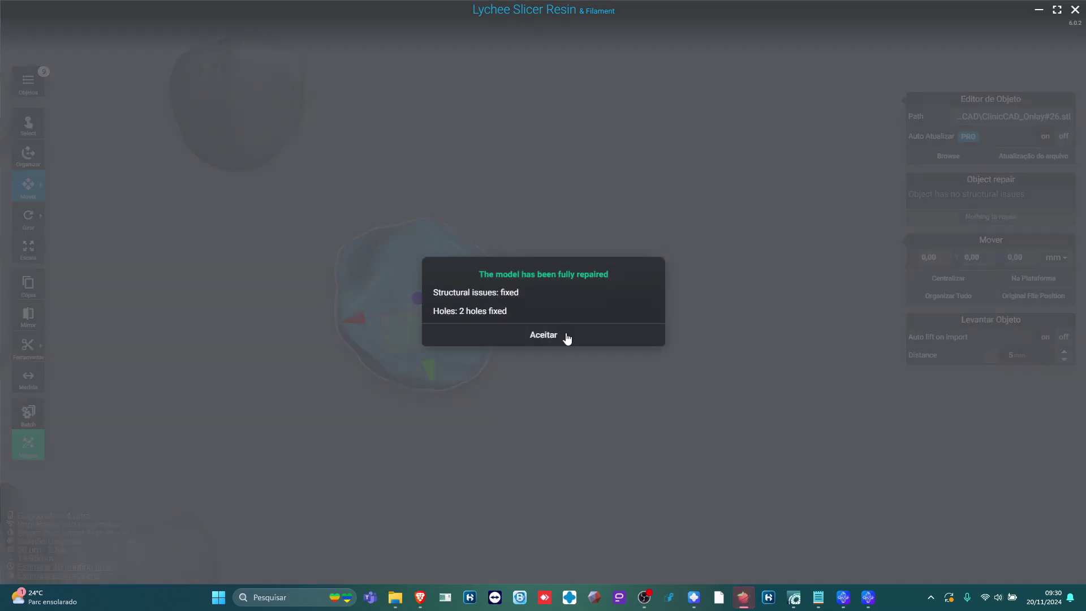
pyautogui.click(567, 338)
pyautogui.scroll(-3, 561, 368)
pyautogui.moveTo(561, 369)
pyautogui.mouseDown()
pyautogui.moveTo(530, 279)
pyautogui.moveTo(559, 211)
pyautogui.moveTo(641, 96)
pyautogui.moveTo(720, 151)
pyautogui.moveTo(707, 299)
pyautogui.moveTo(578, 366)
pyautogui.mouseUp()
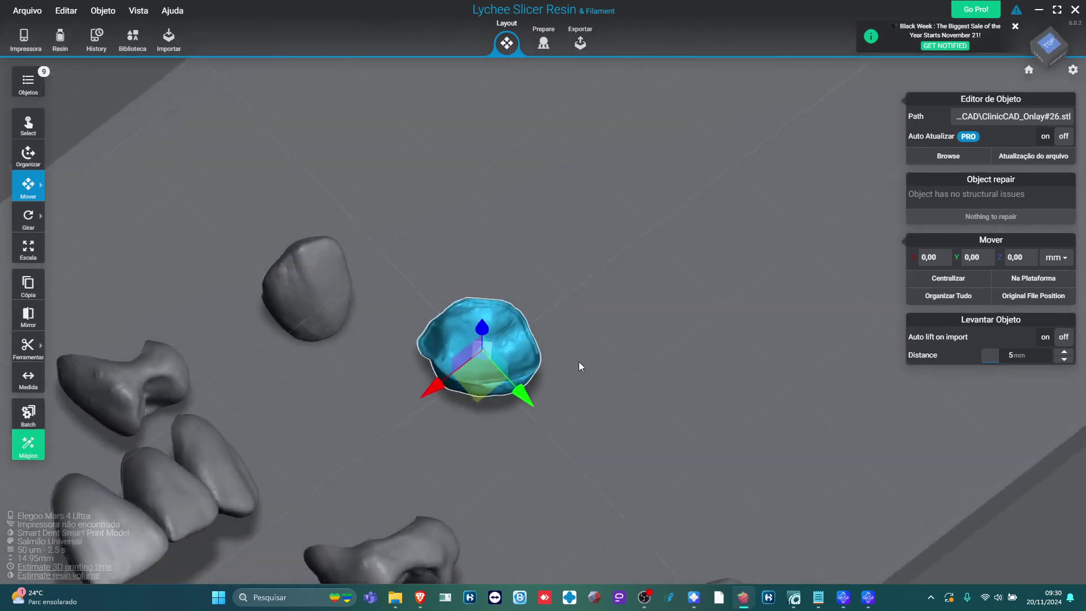
pyautogui.scroll(-2, 578, 362)
pyautogui.click(571, 346)
pyautogui.scroll(-3, 560, 347)
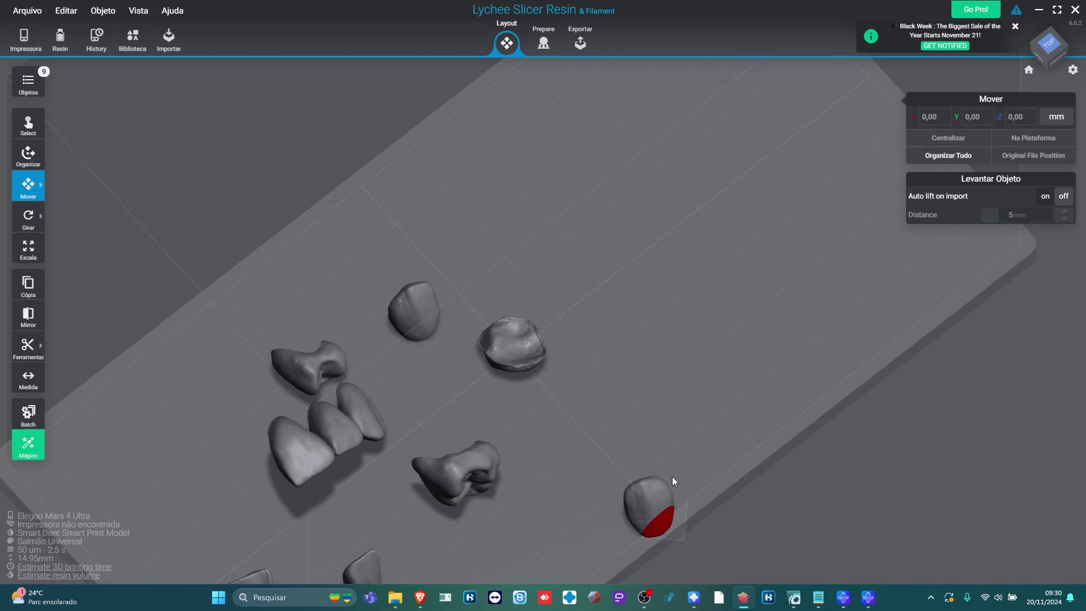
# - Move the red 13-inlay model from over the plate's edge back inside the build area, beside the central onlay
pyautogui.click(665, 491)
pyautogui.moveTo(650, 498); pyautogui.dragTo(653, 374)
pyautogui.click(755, 351)
pyautogui.moveTo(754, 350); pyautogui.dragTo(574, 289)
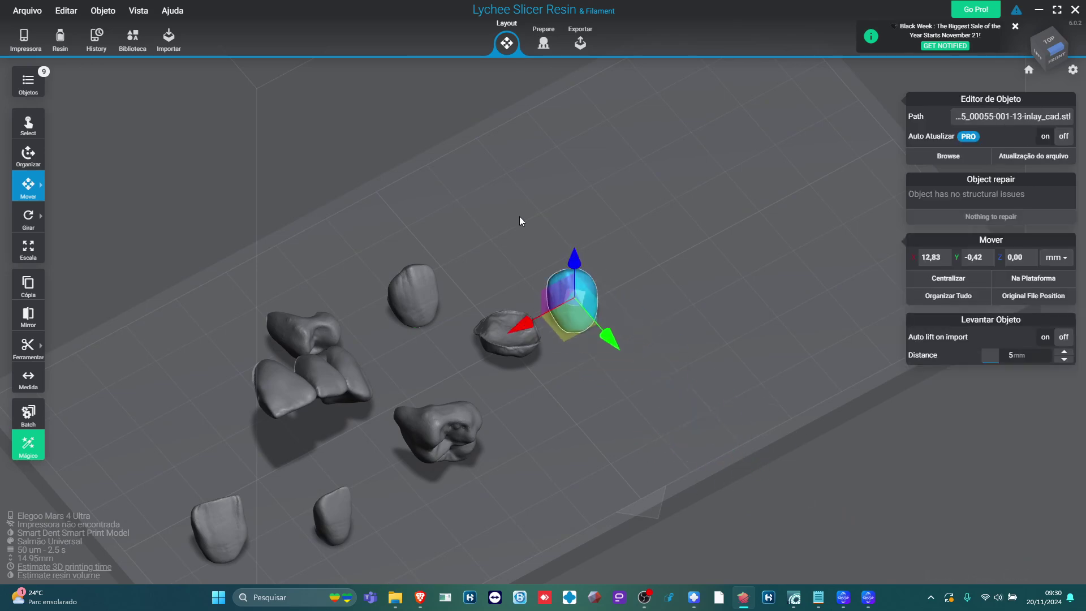
pyautogui.click(650, 257)
# - Raise the onlay sunk into the plate beside the 13-inlay model to about Z 0.62 mm and deselect it
pyautogui.moveTo(524, 349); pyautogui.dragTo(507, 368)
pyautogui.click(617, 353)
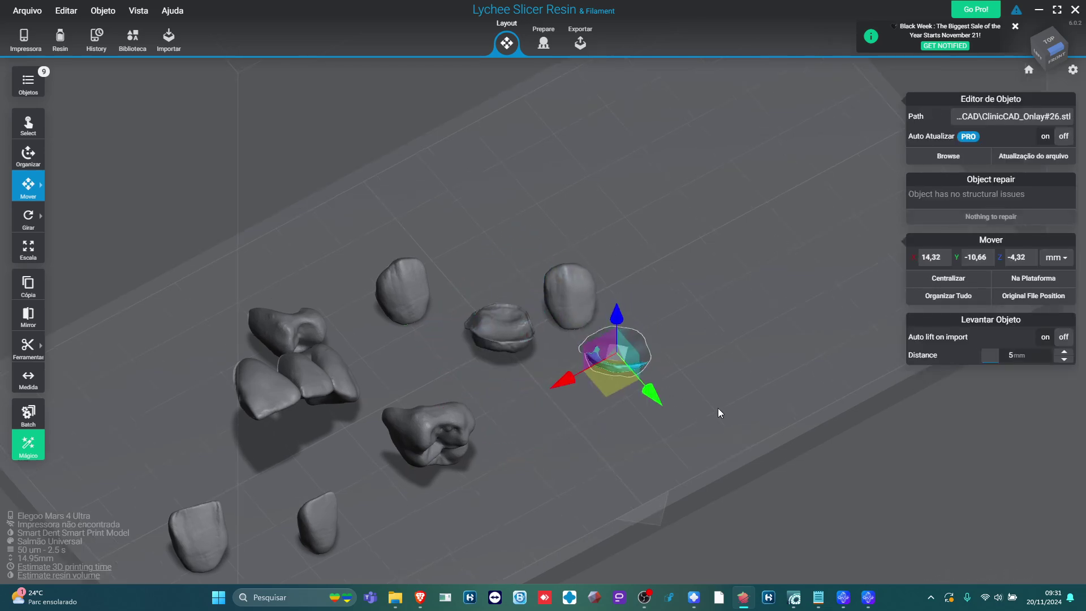
pyautogui.scroll(3, 729, 394)
pyautogui.moveTo(728, 395); pyautogui.dragTo(661, 390)
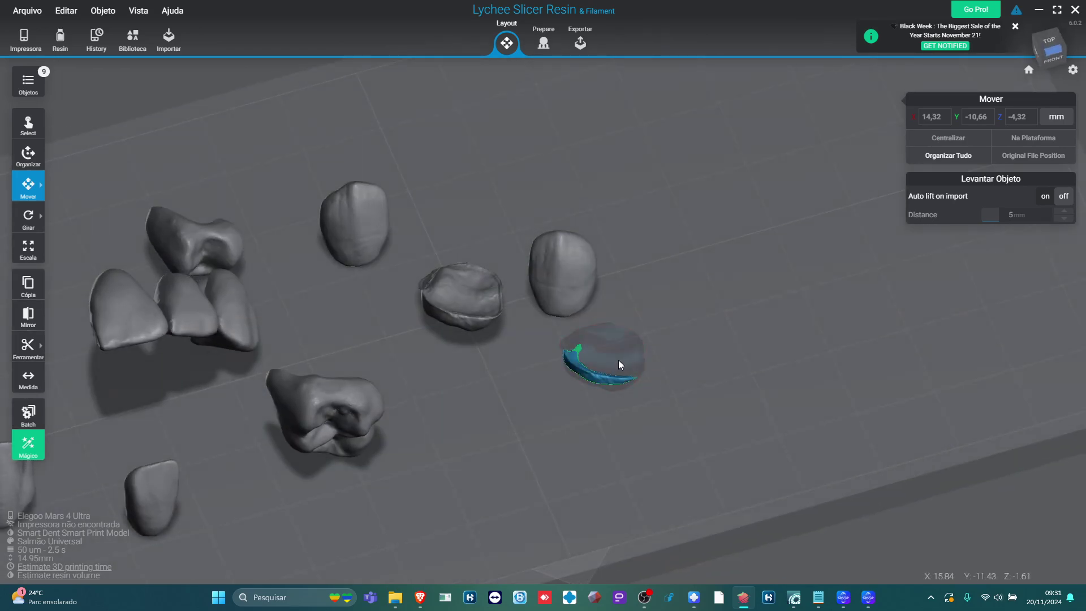
pyautogui.click(608, 346)
pyautogui.moveTo(607, 341)
pyautogui.mouseDown()
pyautogui.moveTo(689, 300)
pyautogui.moveTo(688, 366)
pyautogui.moveTo(693, 324)
pyautogui.moveTo(607, 344)
pyautogui.mouseUp()
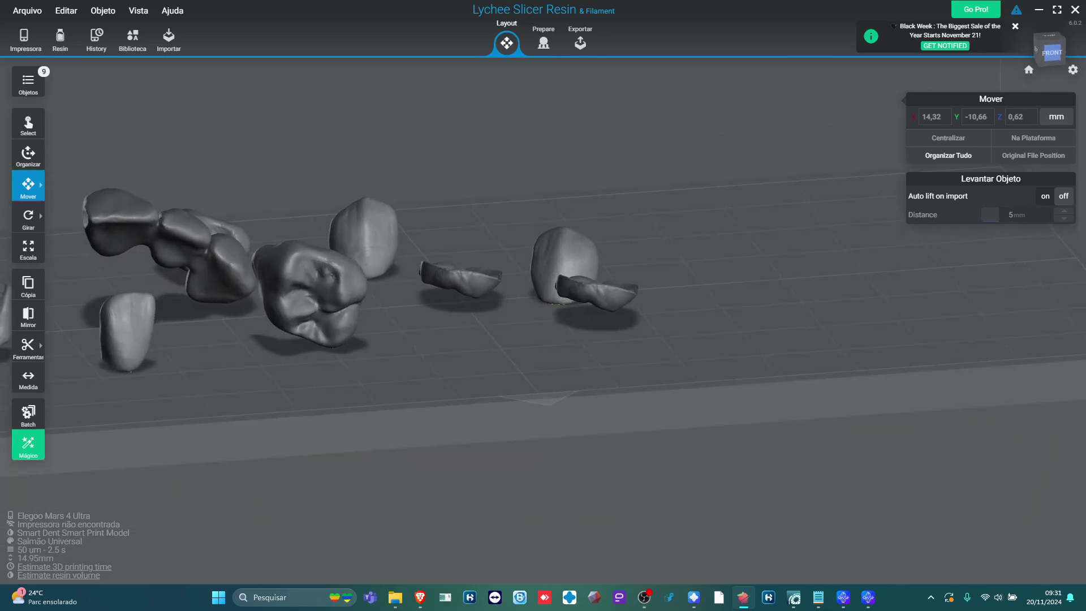
# - Examine the restorations on the build plate from the front, back, side and above, both close up and as a whole
pyautogui.hotkey('alt', 'Tab')
pyautogui.moveTo(911, 414); pyautogui.dragTo(664, 403)
pyautogui.scroll(-5, 676, 394)
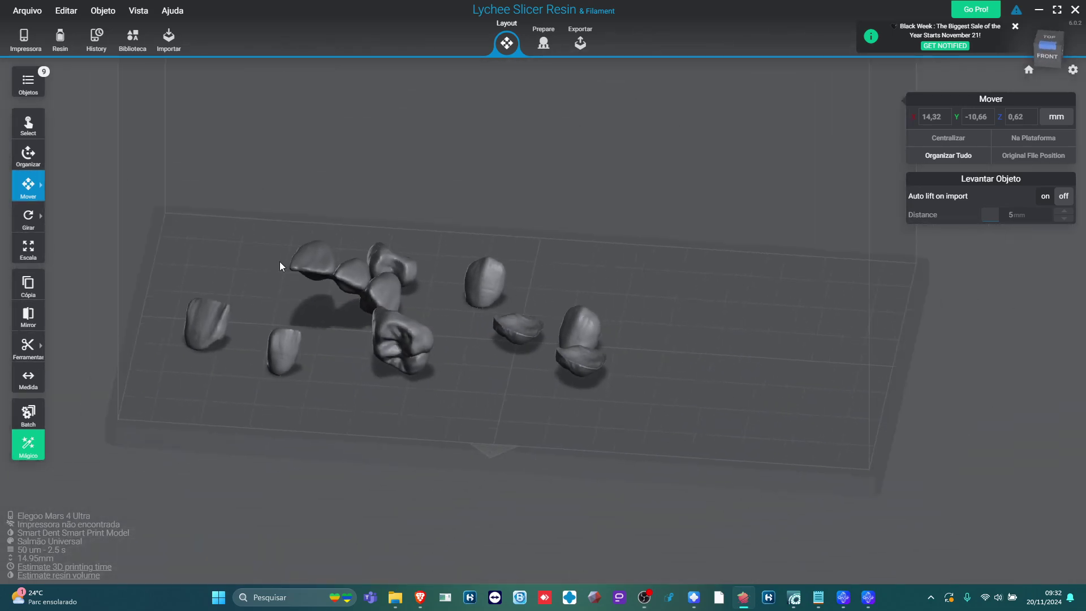
pyautogui.moveTo(612, 362); pyautogui.dragTo(619, 258)
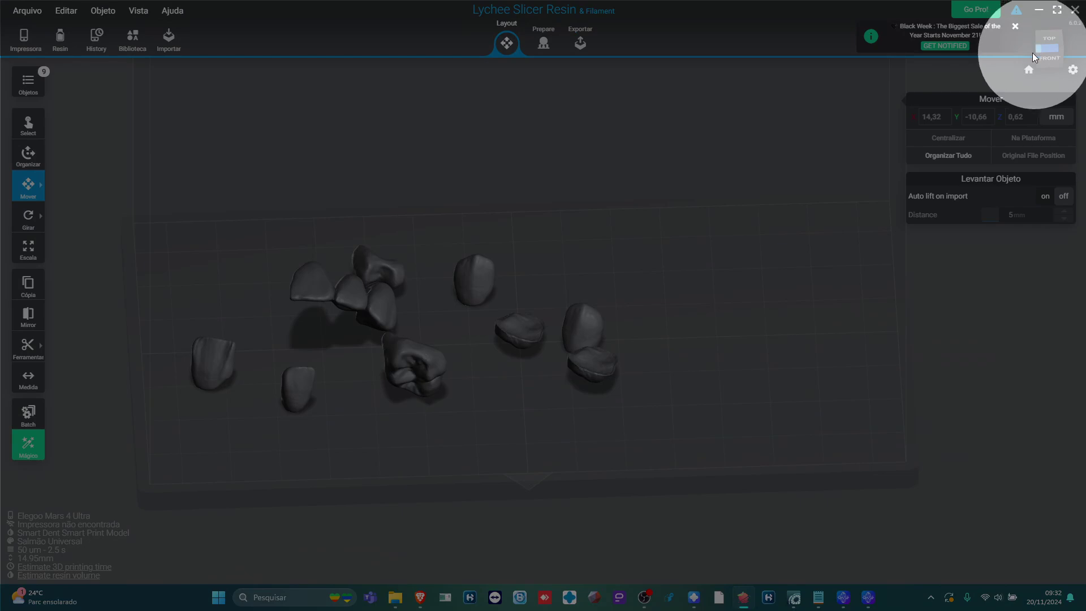
pyautogui.click(1049, 60)
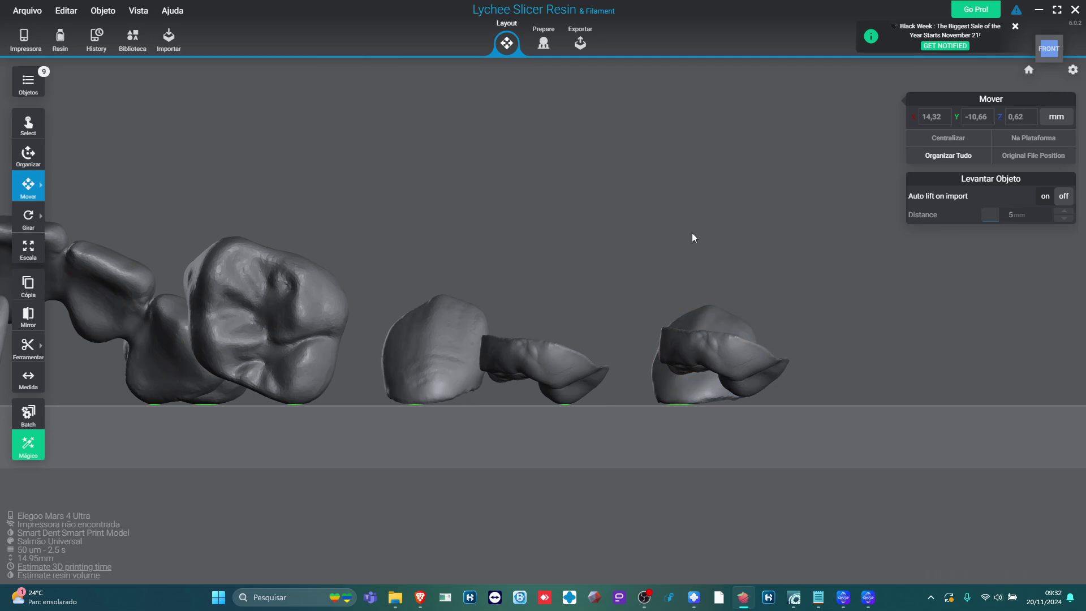
pyautogui.moveTo(1050, 48); pyautogui.dragTo(904, 73)
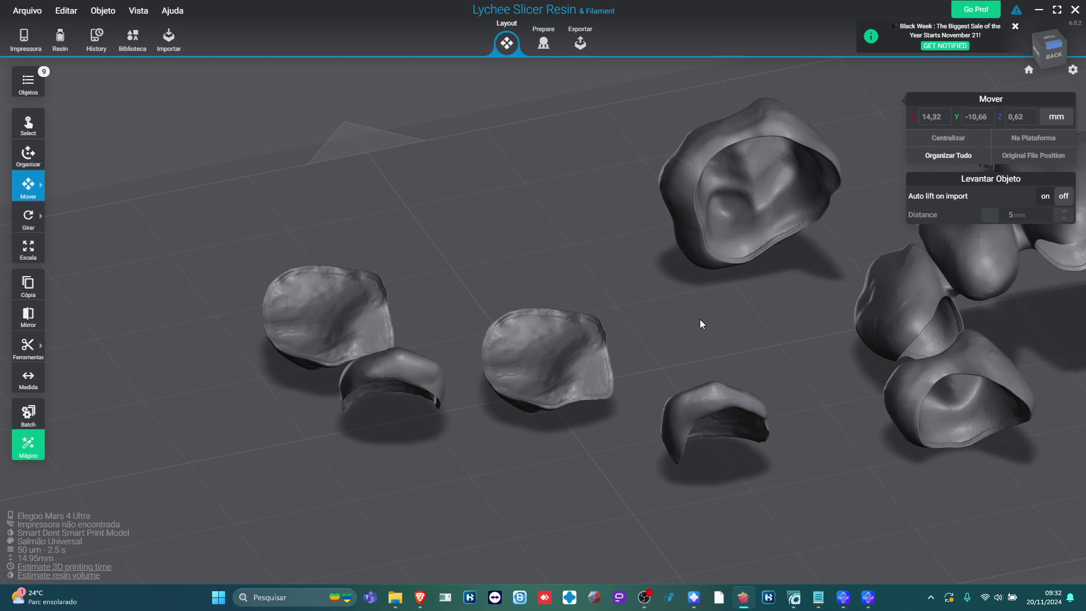
pyautogui.moveTo(700, 319); pyautogui.dragTo(938, 318, button='right')
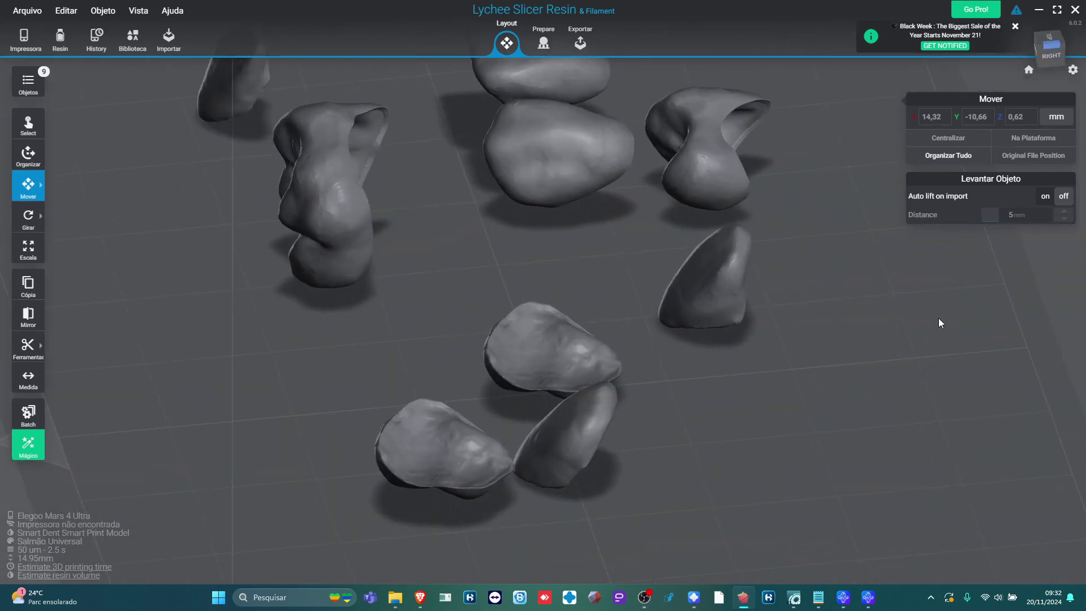
pyautogui.moveTo(681, 412); pyautogui.dragTo(903, 399, button='right')
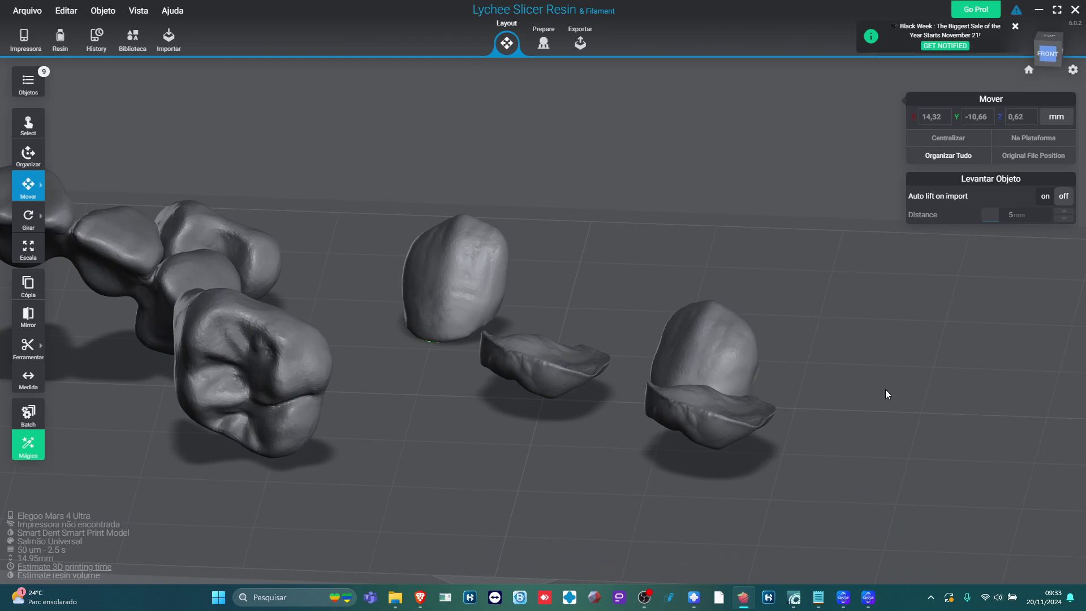
pyautogui.scroll(-5, 867, 385)
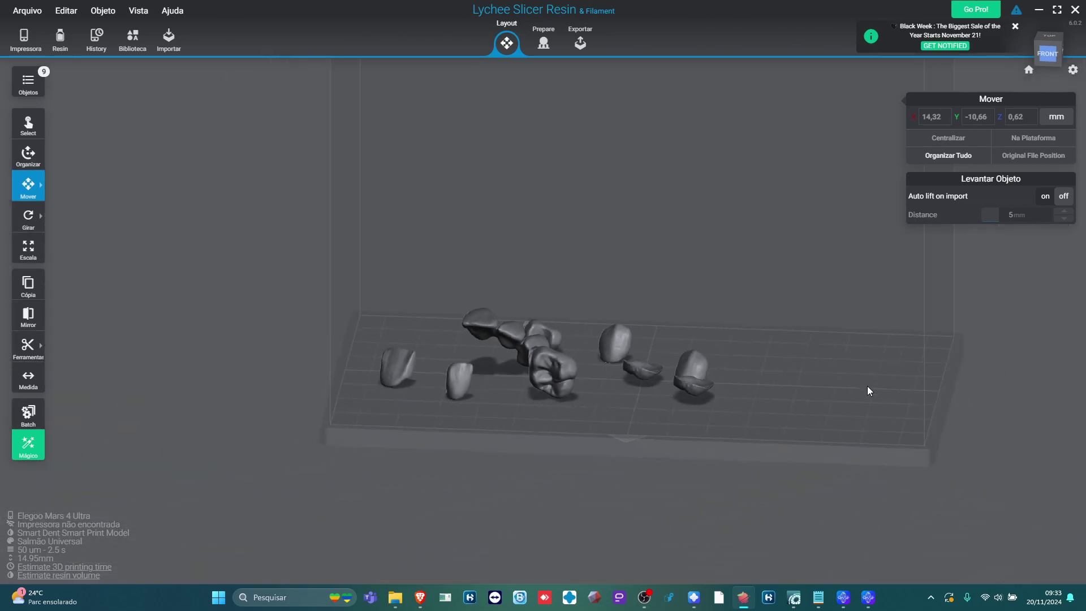
pyautogui.scroll(8, 750, 381)
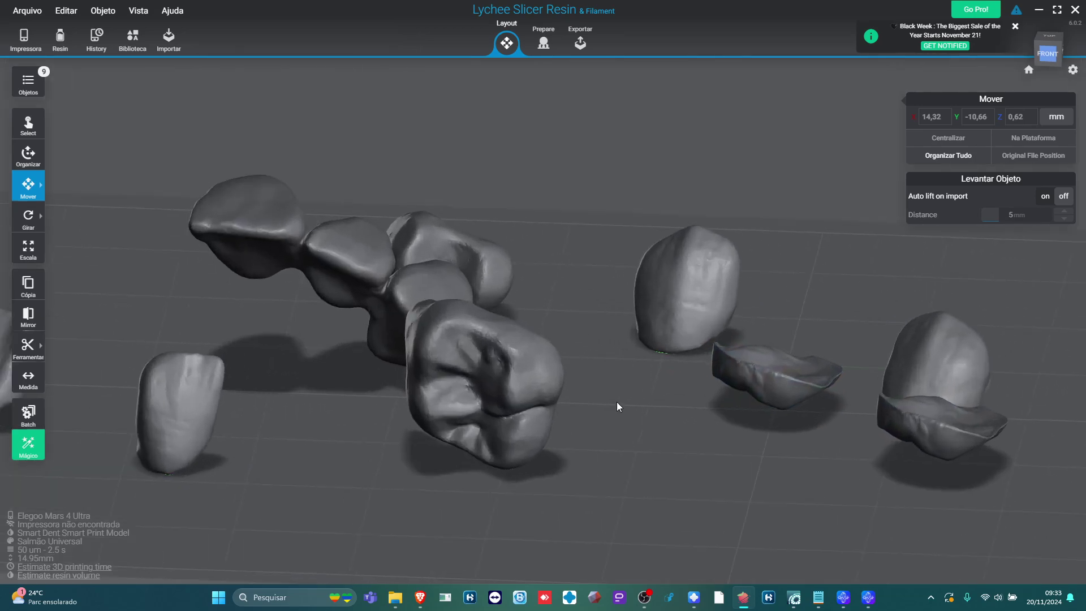
pyautogui.scroll(6, 622, 400)
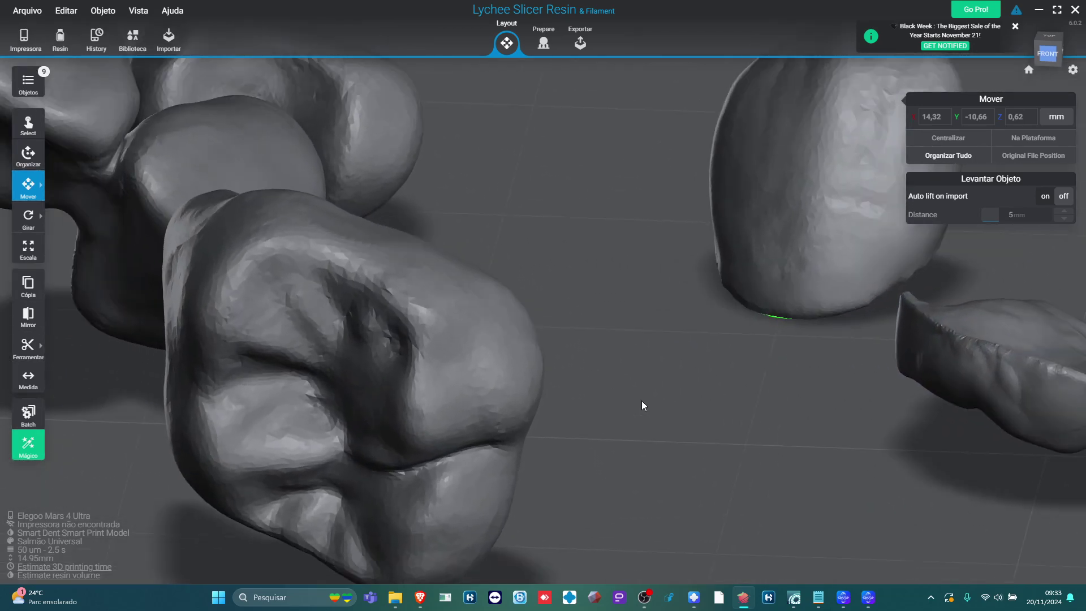
pyautogui.scroll(-6, 641, 405)
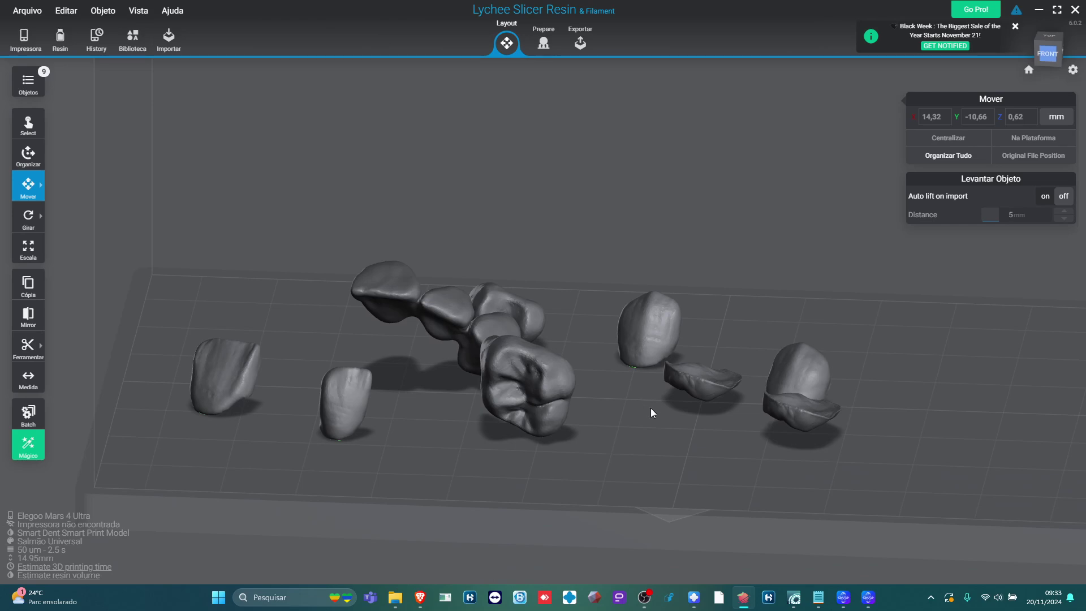
pyautogui.moveTo(659, 413); pyautogui.dragTo(480, 490, button='right')
pyautogui.moveTo(752, 425); pyautogui.dragTo(621, 463, button='right')
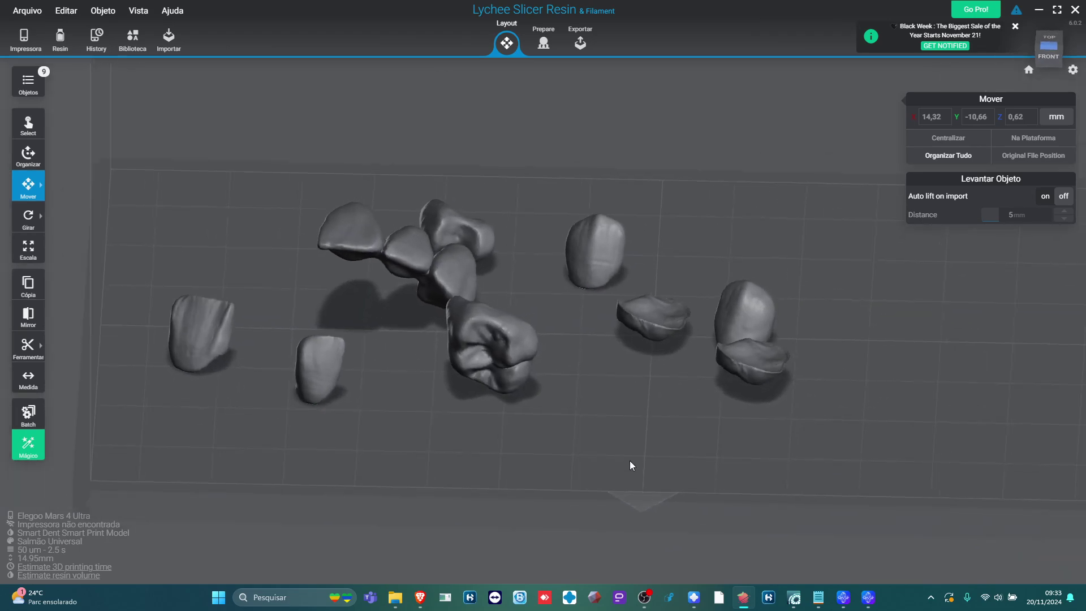
# - Move the rear inlay forward beside the outer onlay, and shift the 13 inlay, the bridge and the 22 inlay to the plate's left side
pyautogui.click(421, 246)
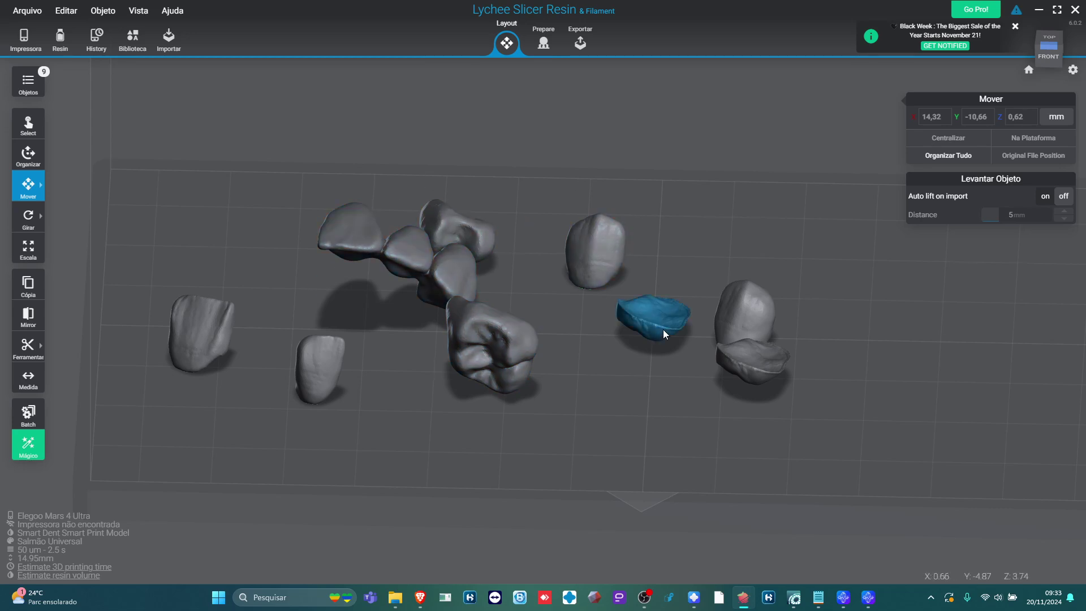
pyautogui.click(28, 186)
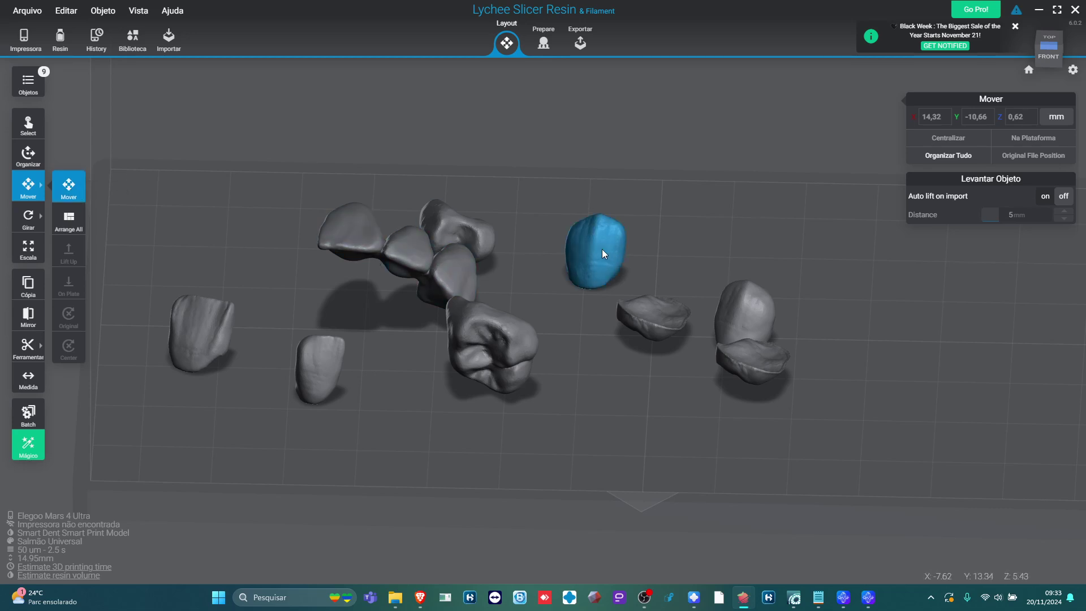
pyautogui.moveTo(601, 252); pyautogui.dragTo(683, 399)
pyautogui.moveTo(742, 309); pyautogui.dragTo(160, 217)
pyautogui.moveTo(380, 213); pyautogui.dragTo(148, 337)
pyautogui.moveTo(319, 367); pyautogui.dragTo(170, 257)
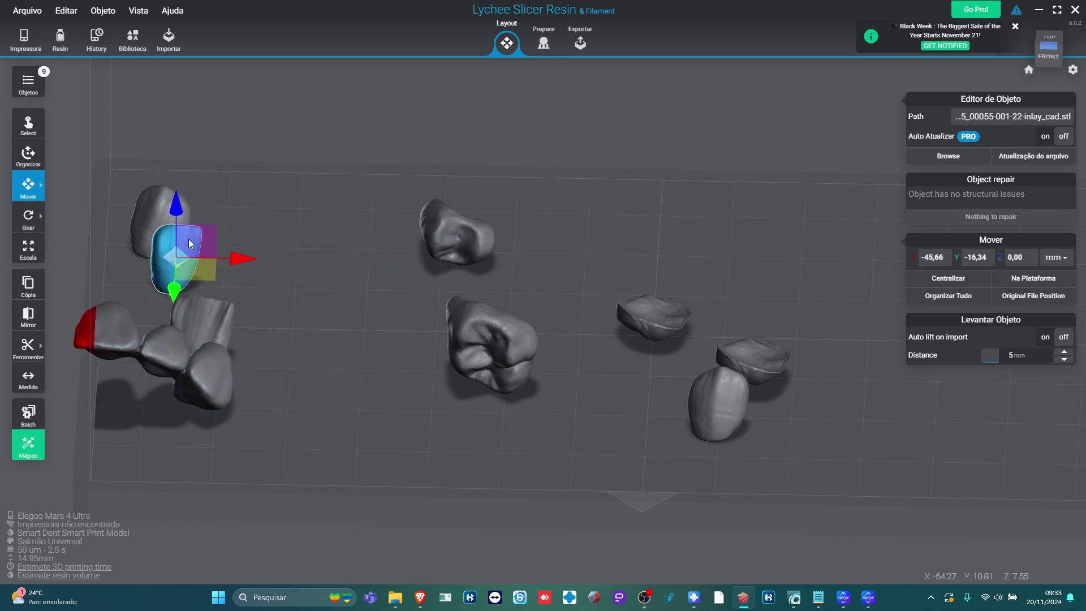
# - Gather the rear crown, both onlays and the 23-inlay model along the plate's left side with the other restorations
pyautogui.click(455, 221)
pyautogui.moveTo(455, 221); pyautogui.dragTo(220, 175)
pyautogui.moveTo(666, 317); pyautogui.dragTo(252, 269)
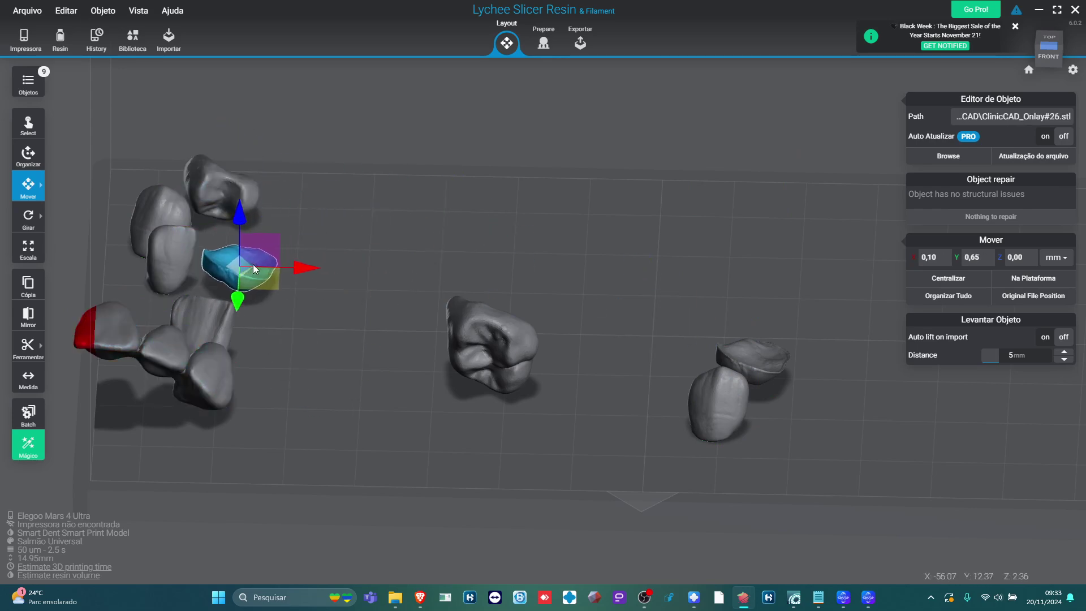
pyautogui.moveTo(718, 402); pyautogui.dragTo(170, 438)
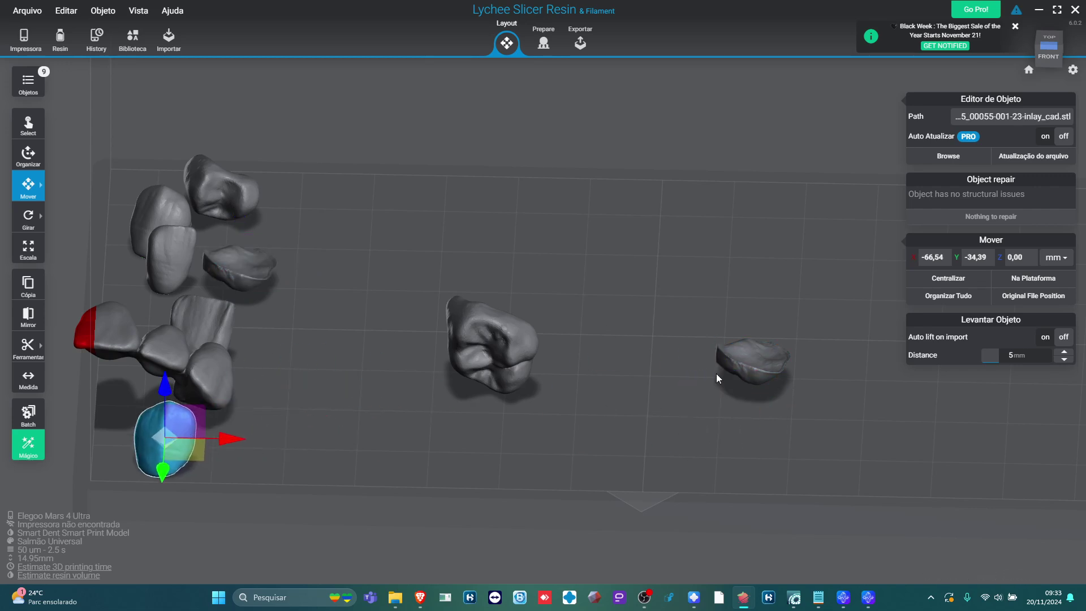
pyautogui.moveTo(724, 367); pyautogui.dragTo(205, 186)
# - Move the ClinicCAD_Crown#16 model near the plate's centre, at about X 2.83 and Y -2.16 mm, and deselect it
pyautogui.moveTo(517, 332); pyautogui.dragTo(702, 310)
pyautogui.moveTo(741, 334); pyautogui.dragTo(643, 445, button='right')
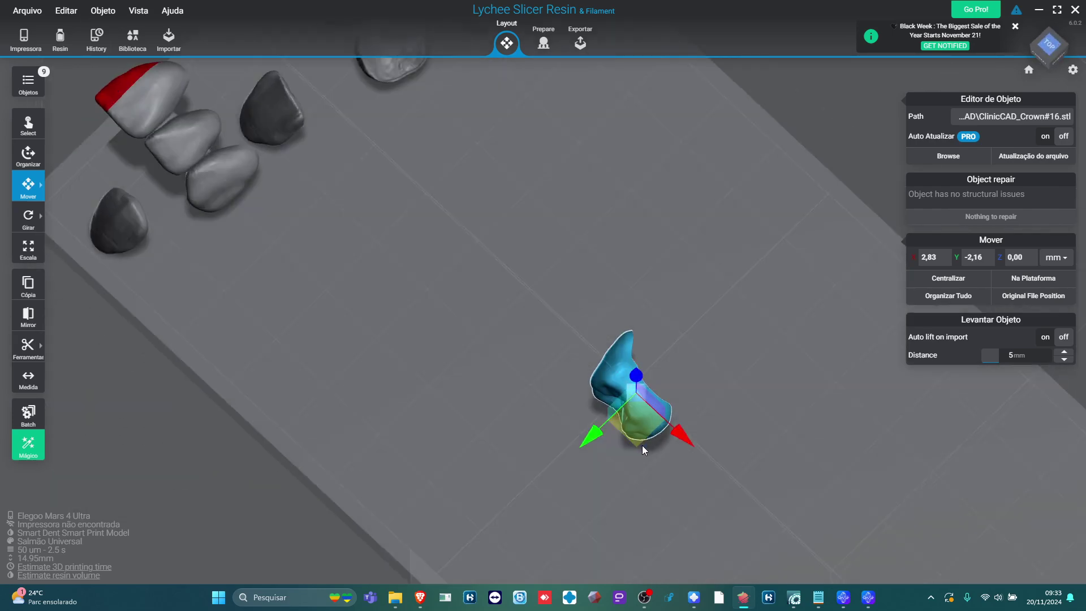
pyautogui.click(722, 396)
pyautogui.moveTo(722, 396)
pyautogui.mouseDown(button='right')
pyautogui.moveTo(673, 451)
pyautogui.moveTo(741, 402)
pyautogui.moveTo(873, 343)
pyautogui.moveTo(513, 409)
pyautogui.moveTo(646, 420)
pyautogui.moveTo(863, 385)
pyautogui.moveTo(733, 394)
pyautogui.mouseUp(button='right')
pyautogui.scroll(-5, 758, 378)
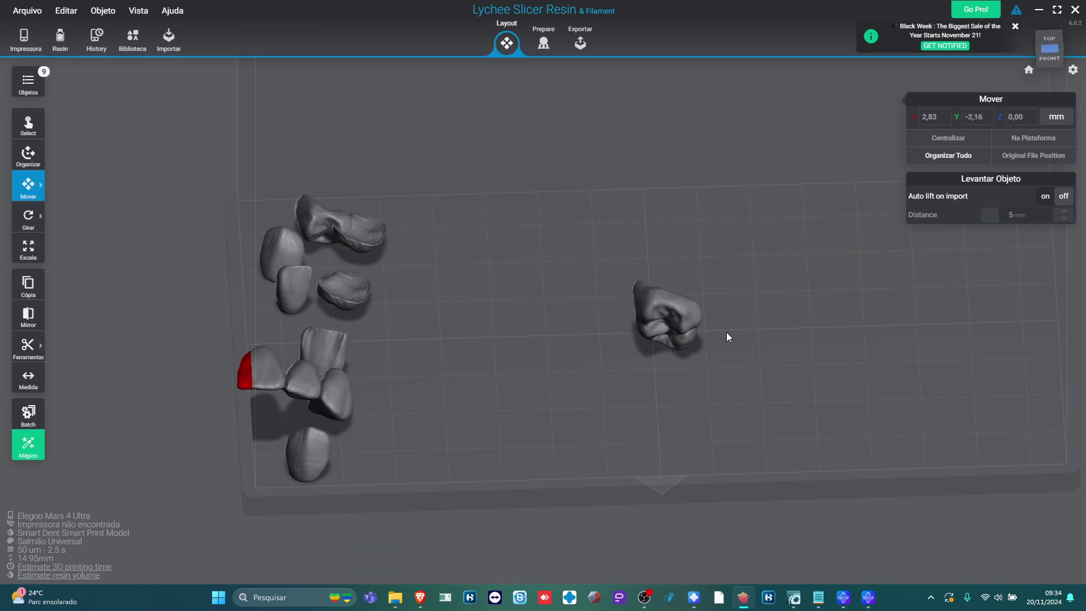
pyautogui.scroll(1, 726, 333)
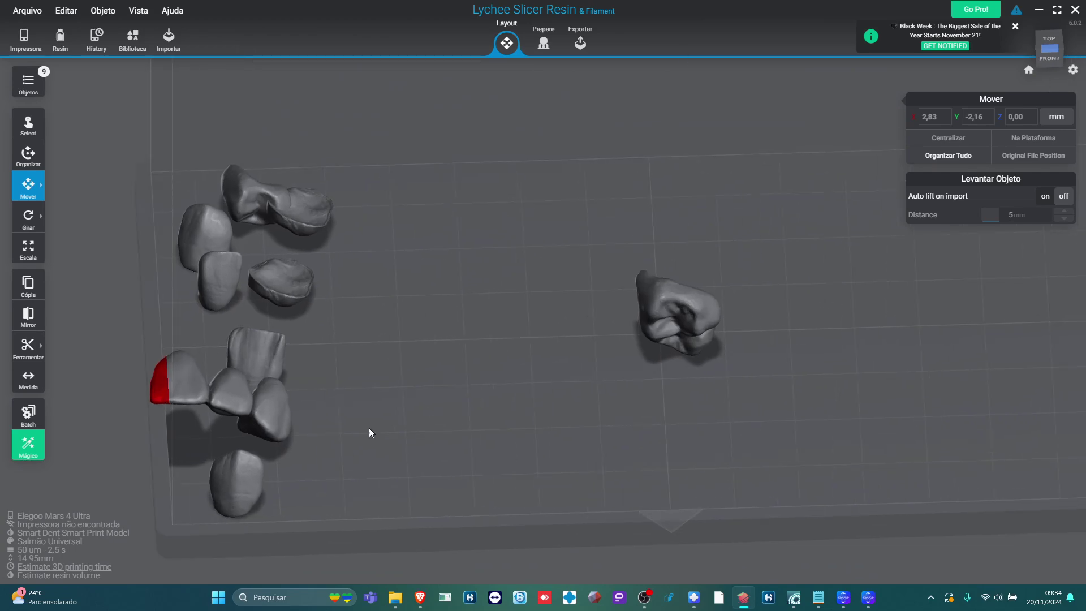
# - Move the red bridge inward from the plate's left edge to about X -60.71 and Y -20.08 mm, and deselect it
pyautogui.click(261, 413)
pyautogui.moveTo(260, 412); pyautogui.dragTo(311, 406)
pyautogui.click(524, 376)
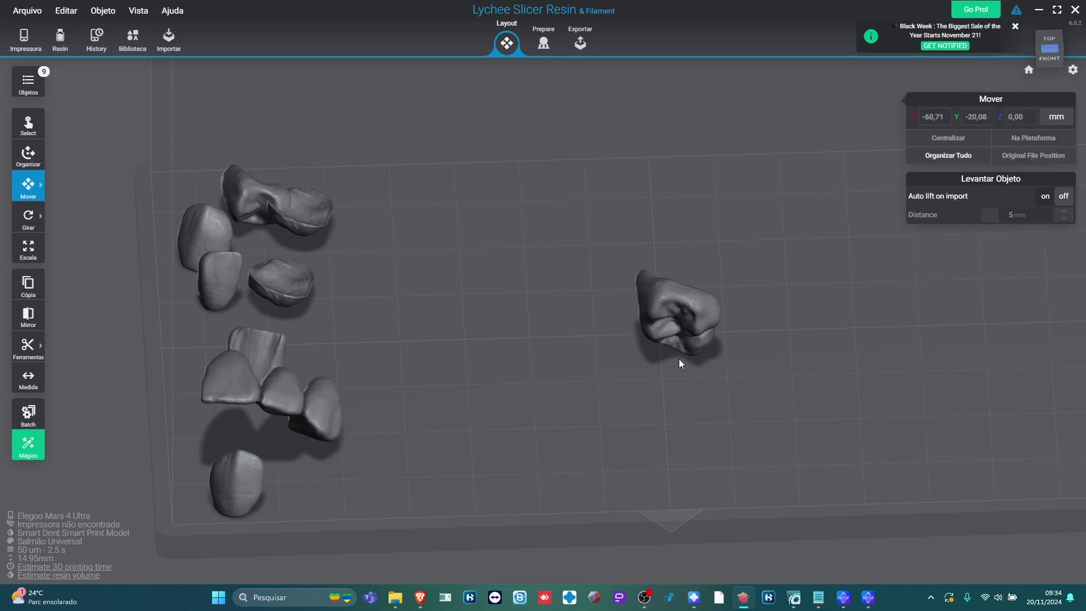
# - Select the central ClinicCAD_Crown#16 model and turn on Auto lift on import, keeping a distance of 5 mm
pyautogui.click(690, 331)
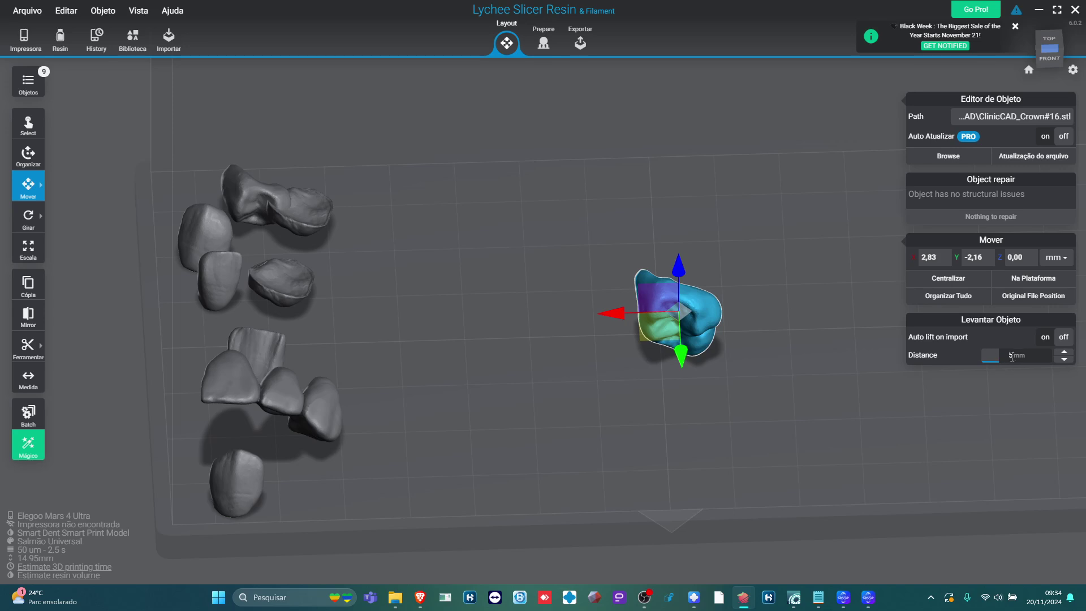
pyautogui.click(1045, 337)
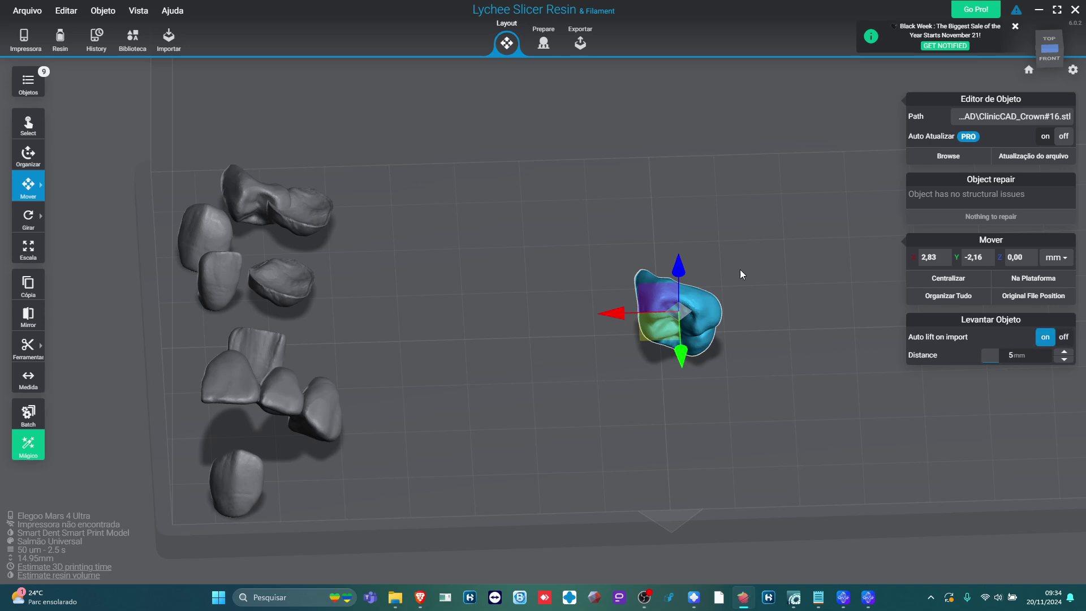
pyautogui.click(1027, 355)
pyautogui.press('Return')
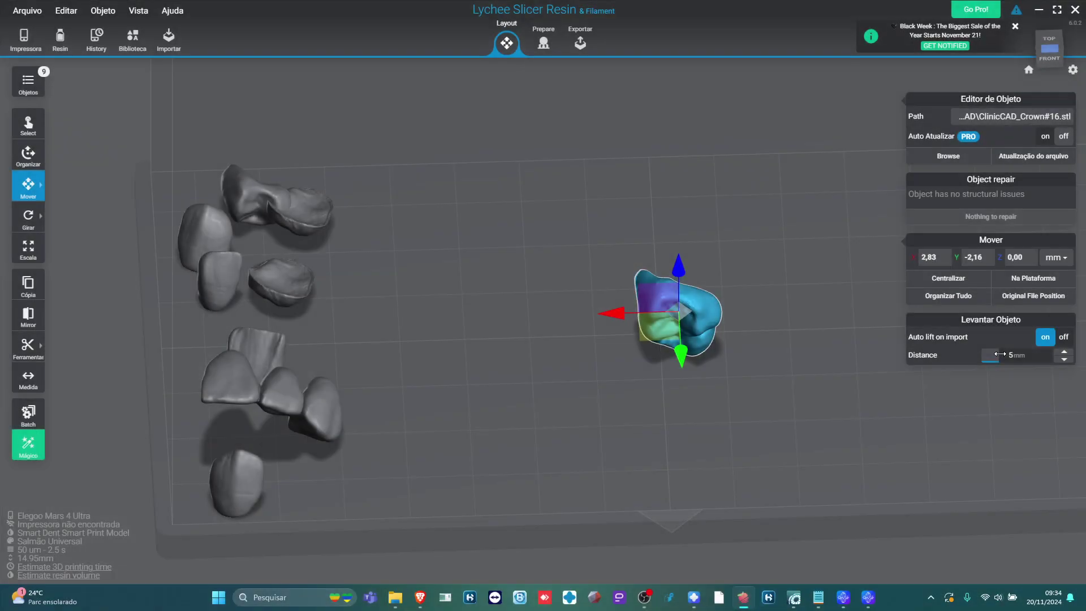
pyautogui.moveTo(1000, 355); pyautogui.dragTo(1000, 355)
# - Try lifting the central crown off the plate in 5 mm increments, lower it back to Z 0 and deselect it
pyautogui.moveTo(810, 368); pyautogui.dragTo(803, 193)
pyautogui.scroll(5, 758, 266)
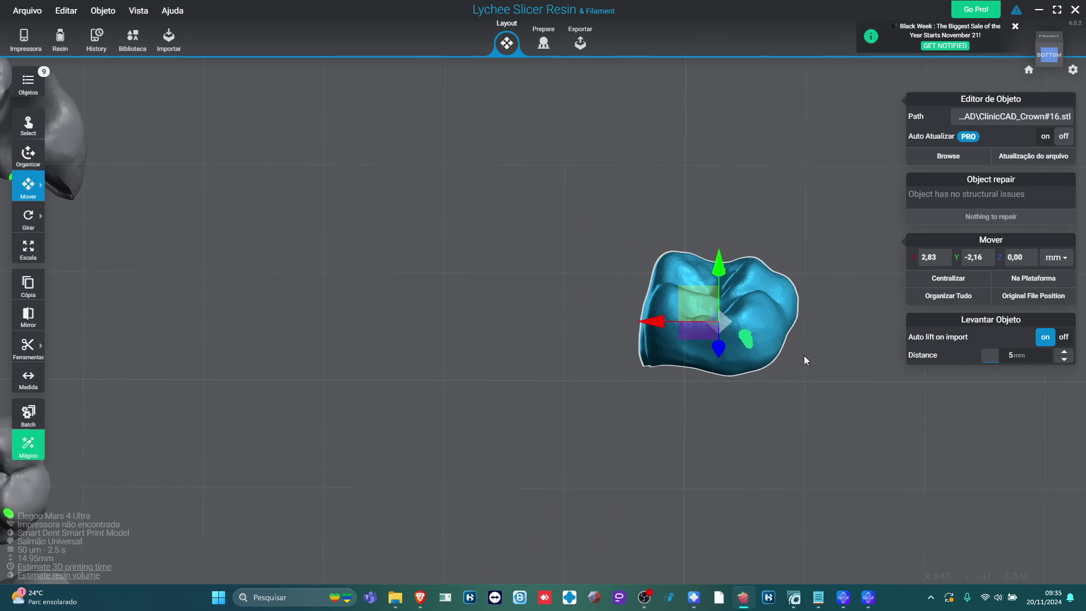
pyautogui.moveTo(806, 361); pyautogui.dragTo(799, 424)
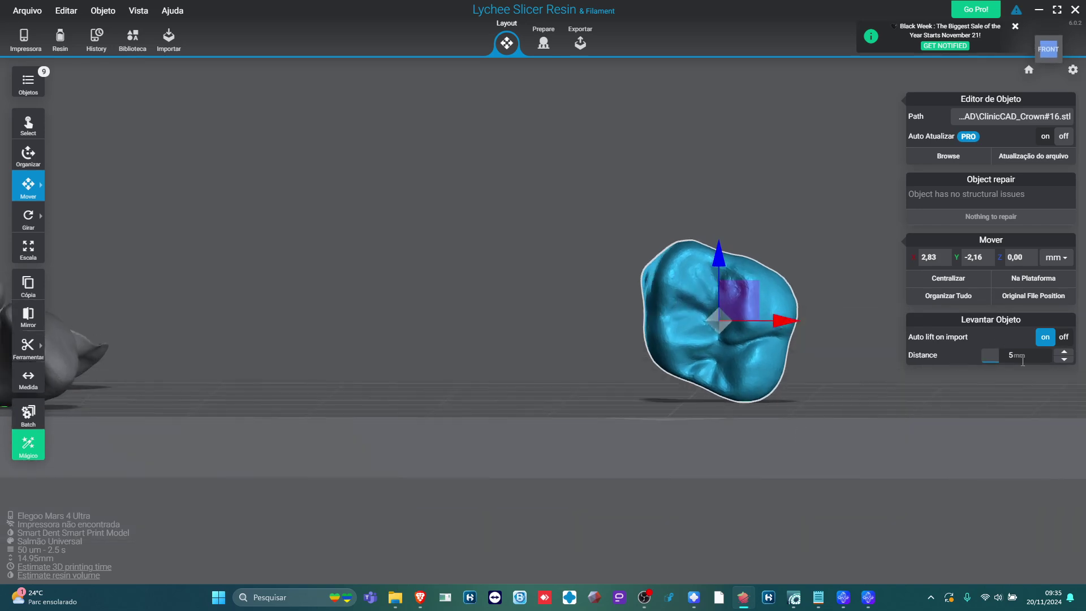
pyautogui.click(1067, 355)
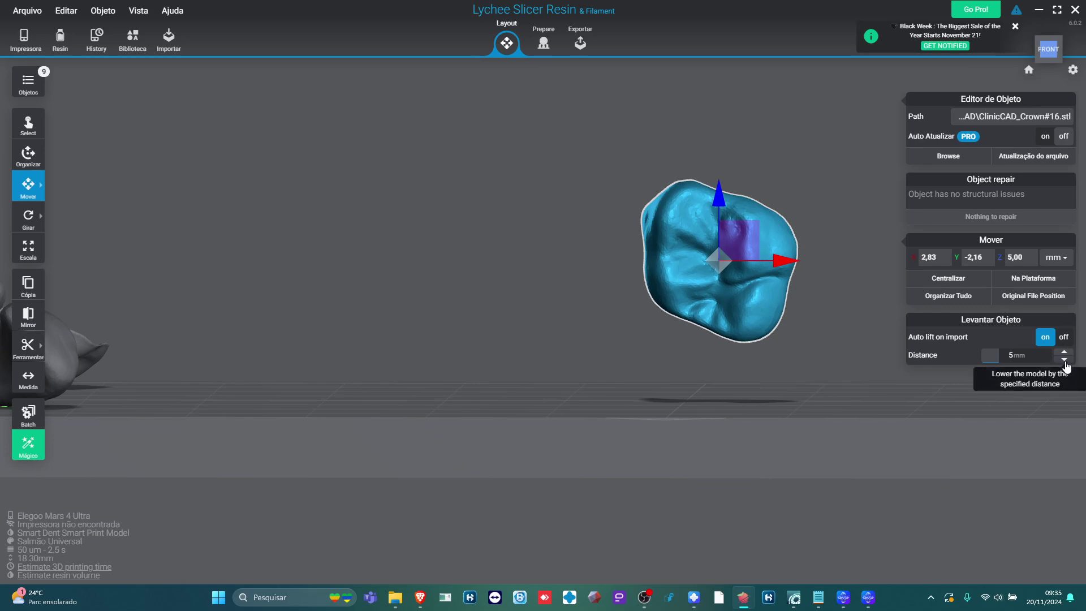
pyautogui.click(1065, 360)
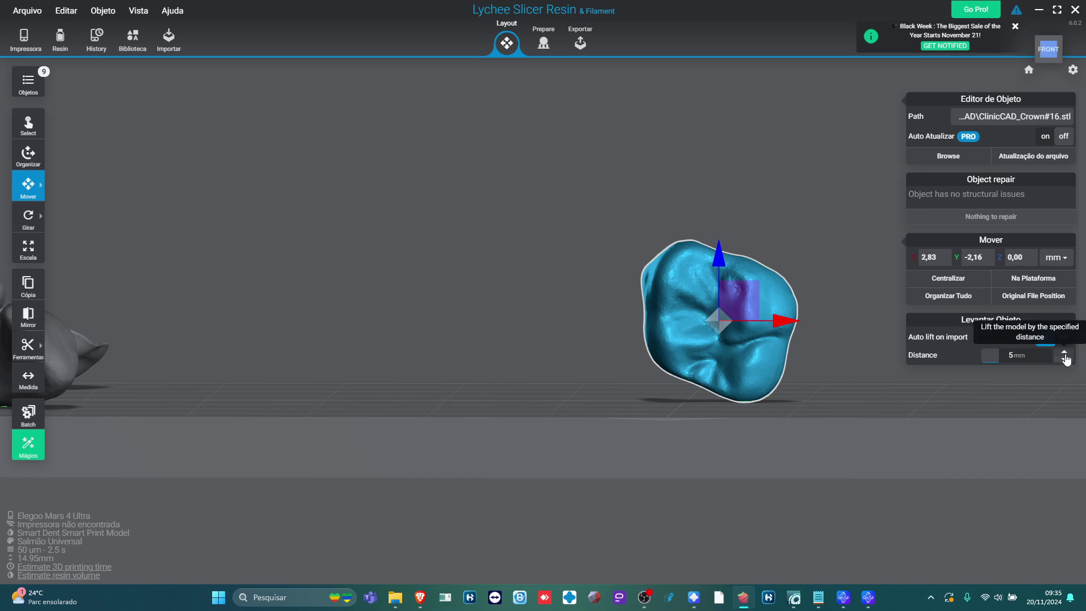
pyautogui.click(1066, 363)
pyautogui.click(1066, 362)
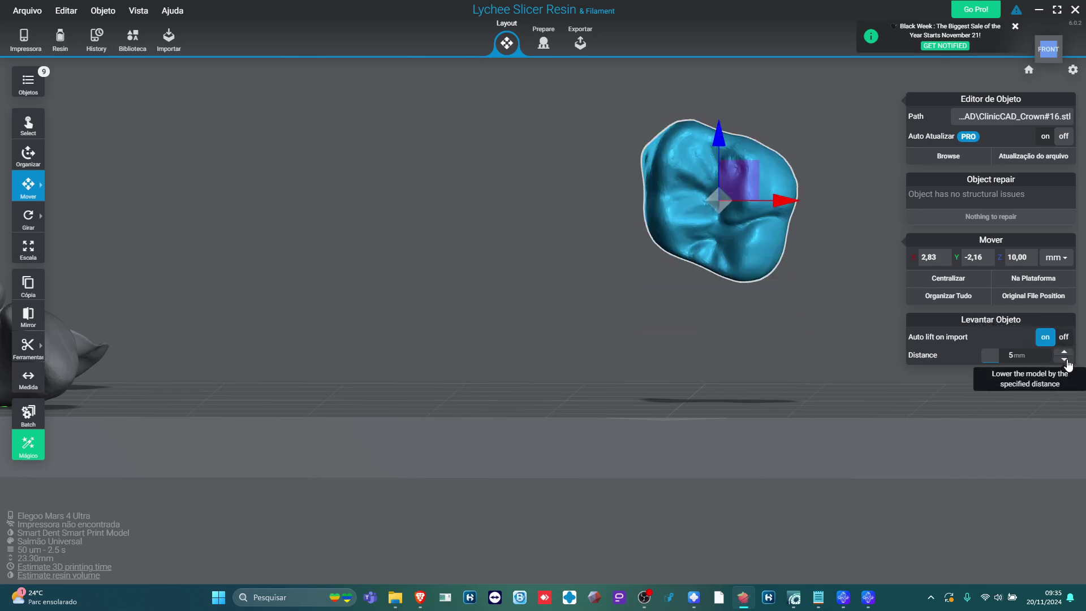
pyautogui.click(1065, 360)
pyautogui.click(1065, 360)
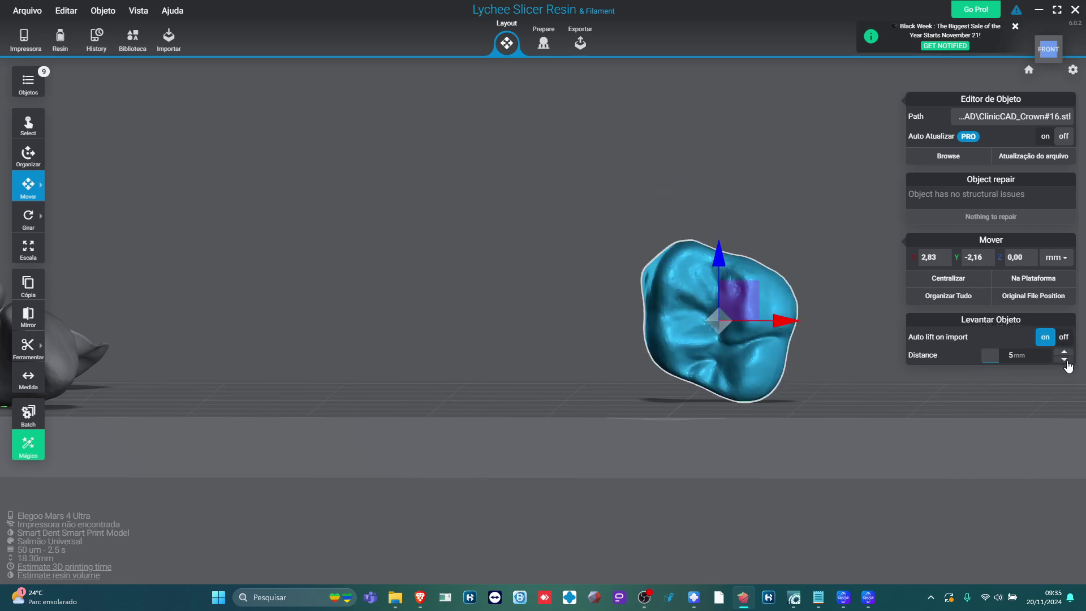
pyautogui.moveTo(829, 419); pyautogui.dragTo(702, 253)
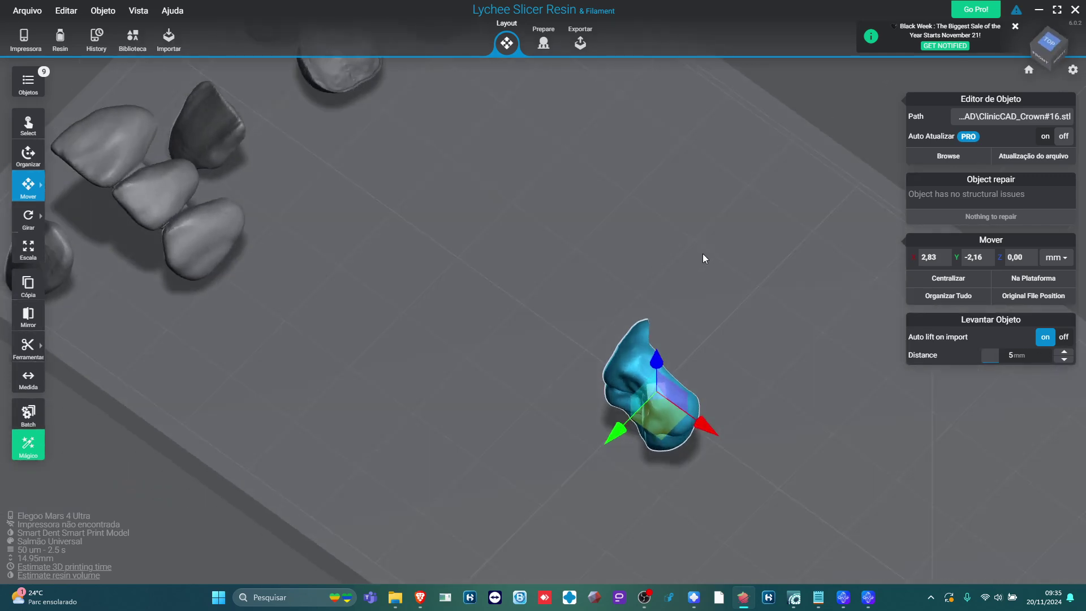
pyautogui.click(703, 253)
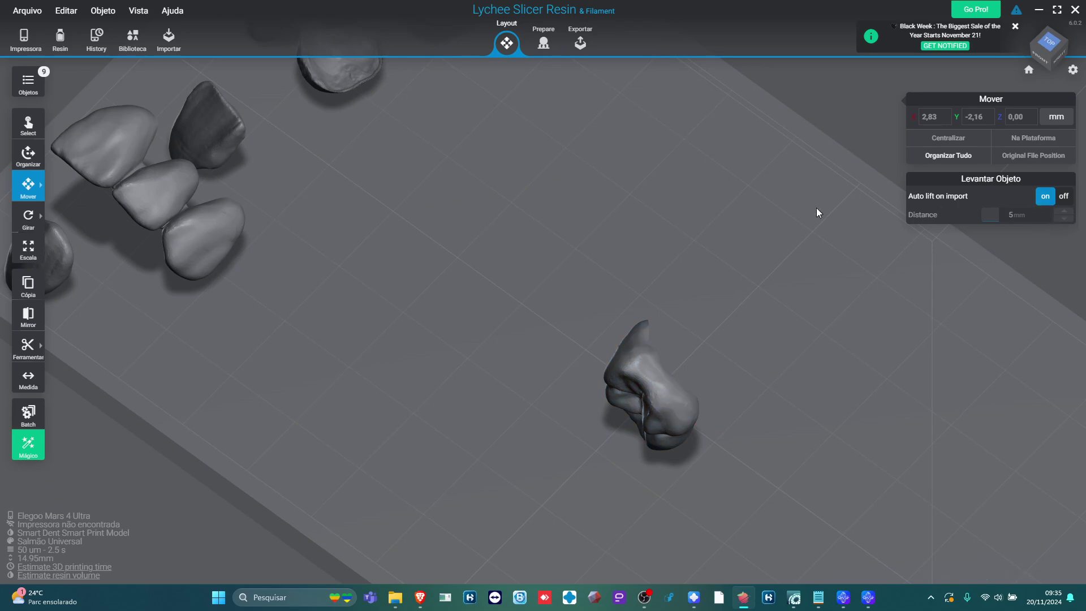
# - Select the central ClinicCAD_Crown#16 model and rotate it to about X 61.16°, Y 17.00° and Z -5.76°
pyautogui.scroll(-3, 748, 307)
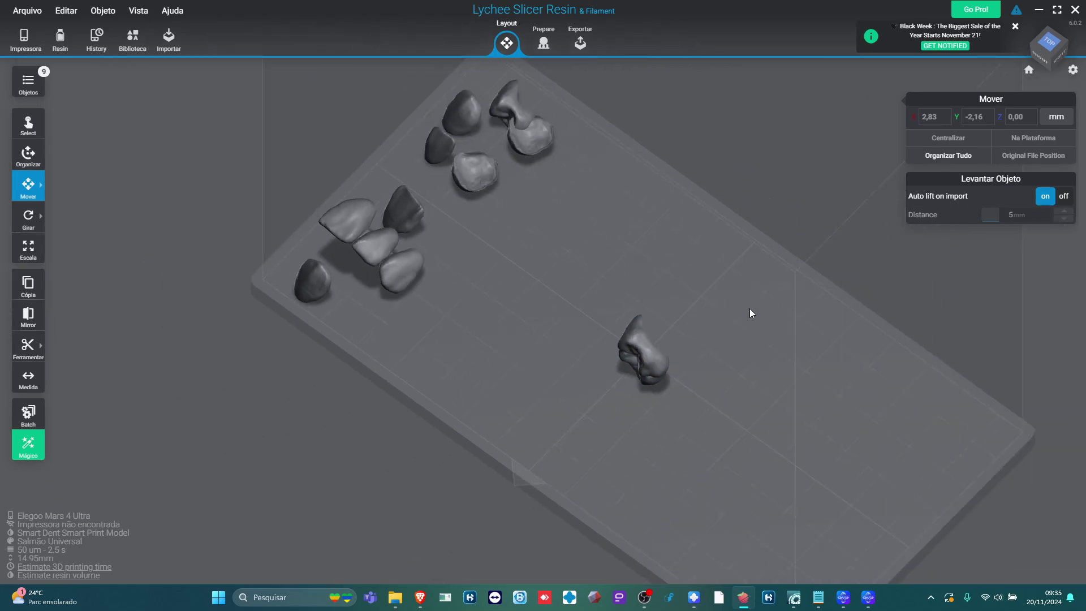
pyautogui.click(647, 351)
pyautogui.moveTo(701, 294); pyautogui.dragTo(496, 219)
pyautogui.moveTo(686, 249); pyautogui.dragTo(670, 298)
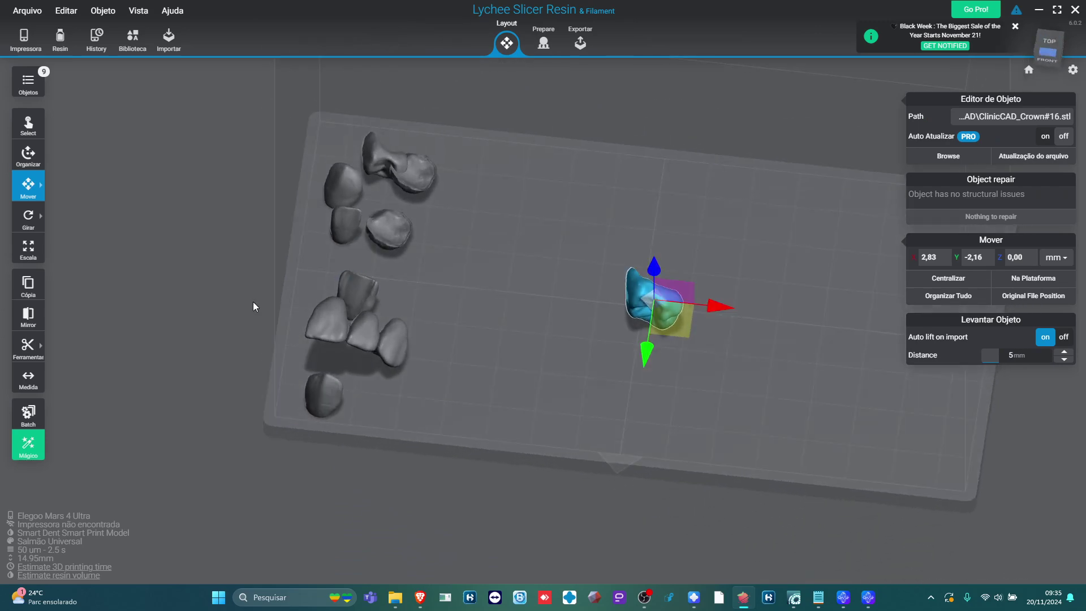
pyautogui.moveTo(28, 218)
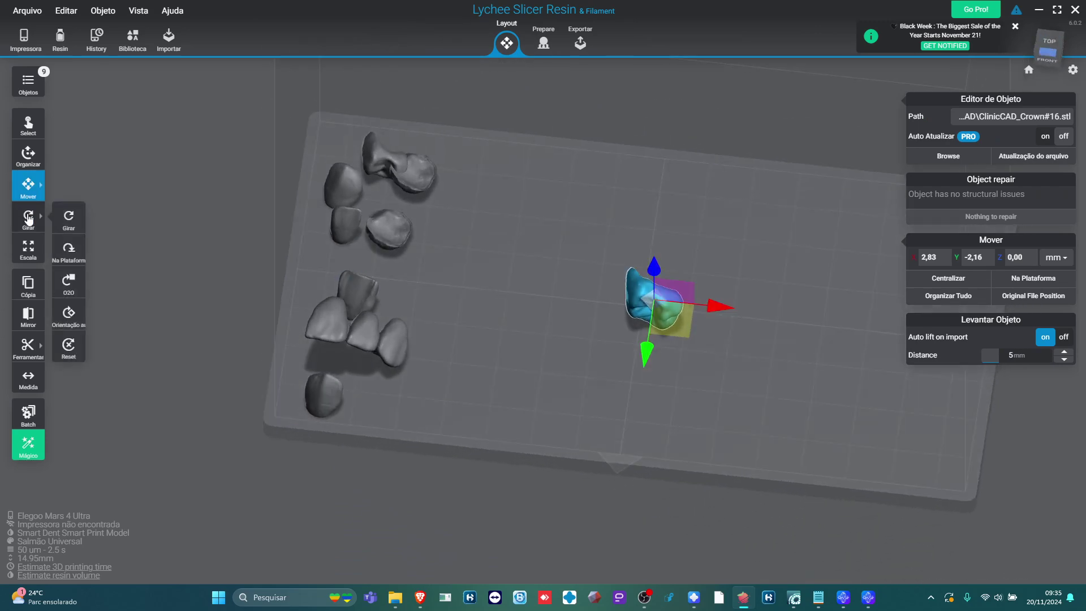
pyautogui.click(29, 217)
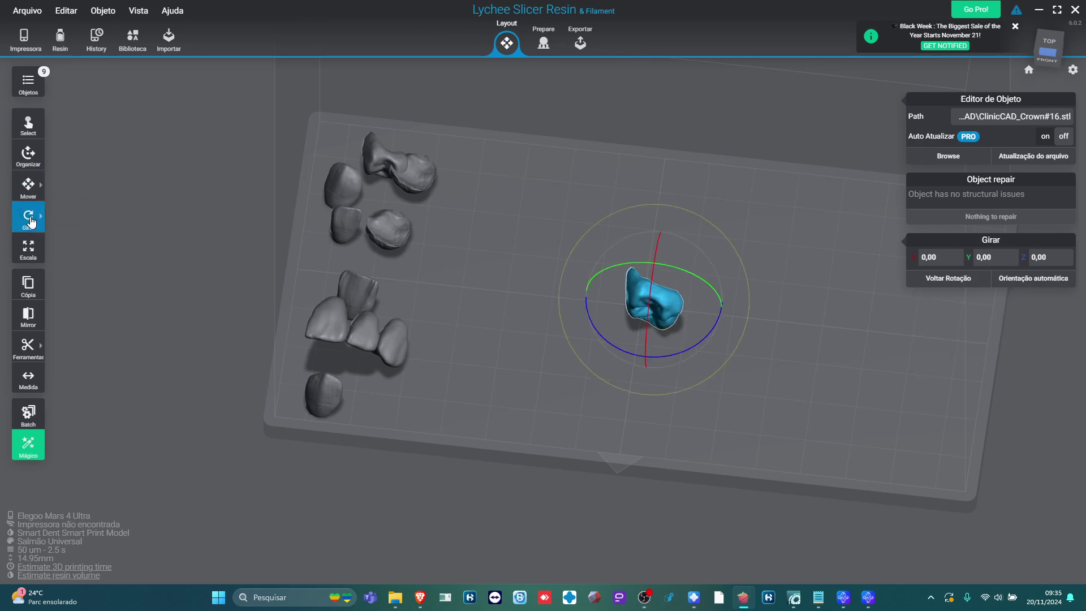
pyautogui.scroll(5, 711, 293)
pyautogui.scroll(-5, 856, 321)
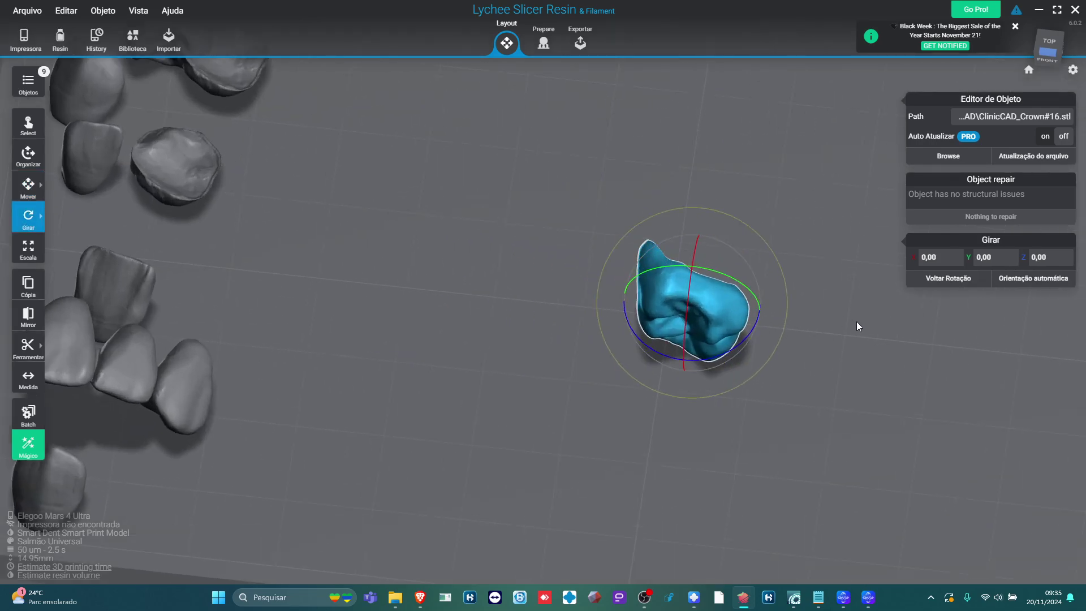
pyautogui.moveTo(829, 322); pyautogui.dragTo(649, 317, button='right')
pyautogui.moveTo(648, 312); pyautogui.dragTo(656, 410)
pyautogui.moveTo(696, 295); pyautogui.dragTo(846, 317)
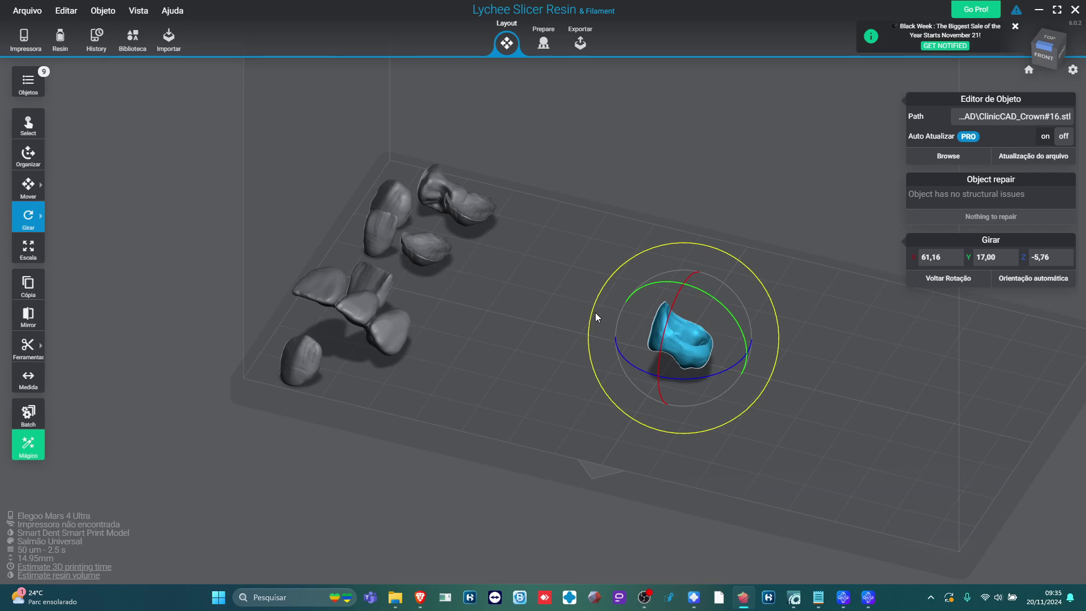
# - Refine the central crown's rotation from the side and from above to about X 64.21°, Y 14.07° and Z -21.83°
pyautogui.moveTo(812, 362); pyautogui.dragTo(656, 311, button='right')
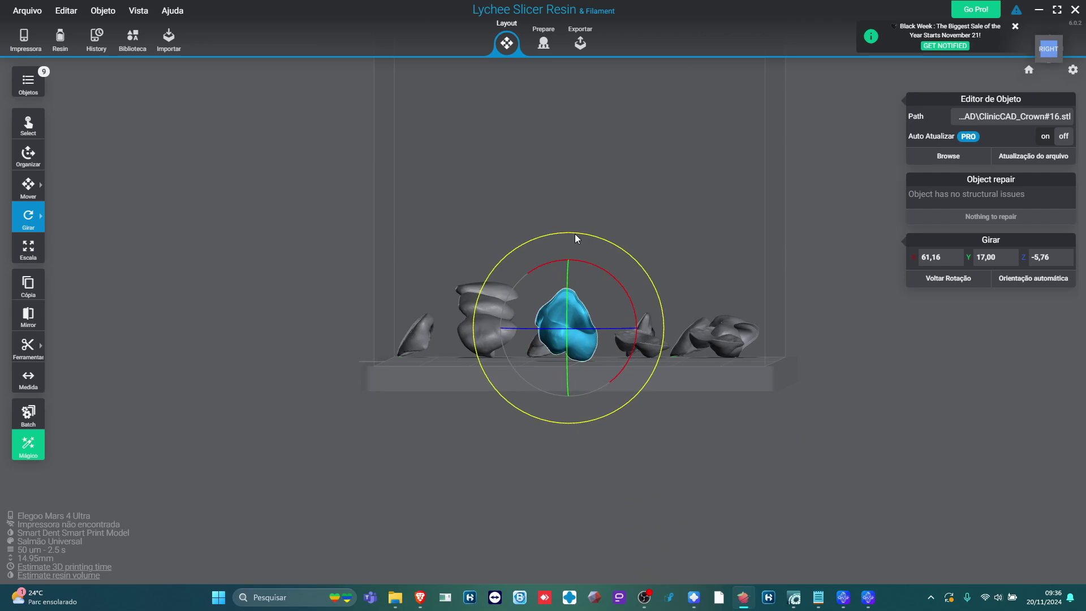
pyautogui.moveTo(574, 235); pyautogui.dragTo(624, 440)
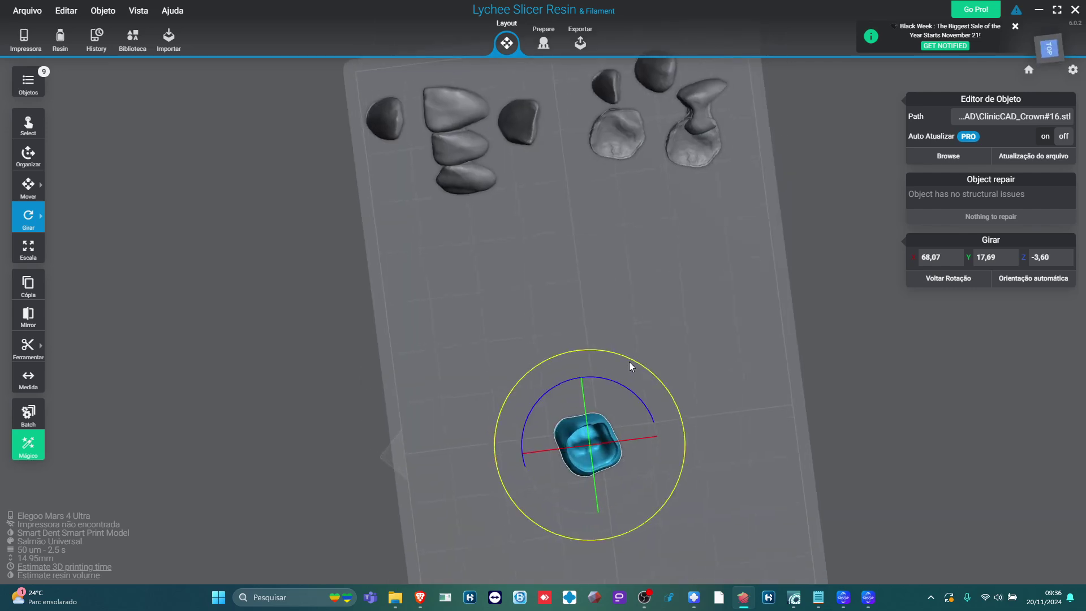
pyautogui.moveTo(630, 363); pyautogui.dragTo(695, 345)
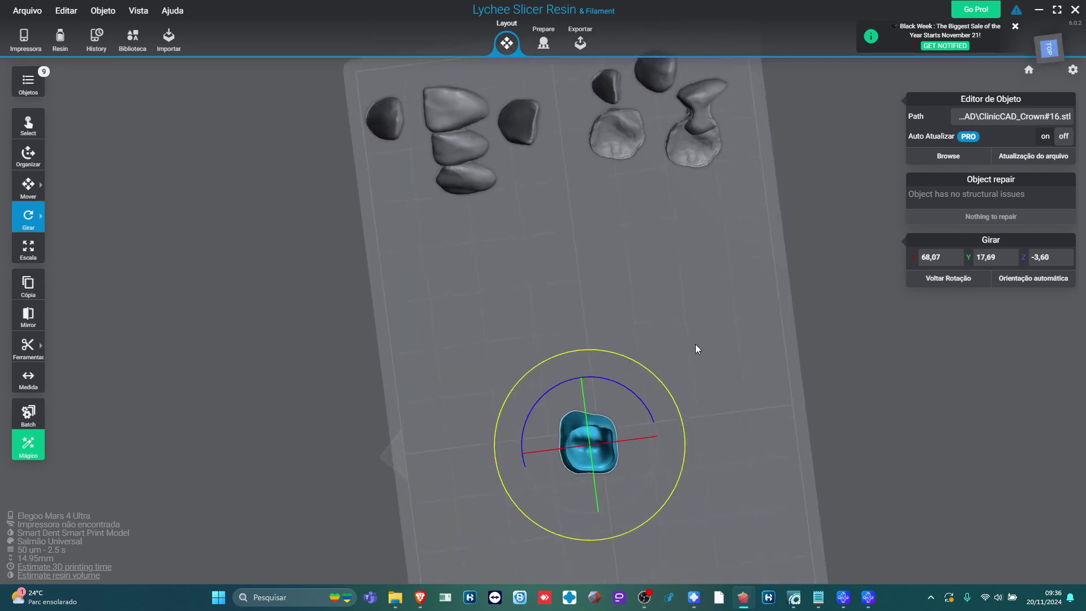
pyautogui.moveTo(680, 449); pyautogui.dragTo(639, 423)
pyautogui.scroll(5, 677, 433)
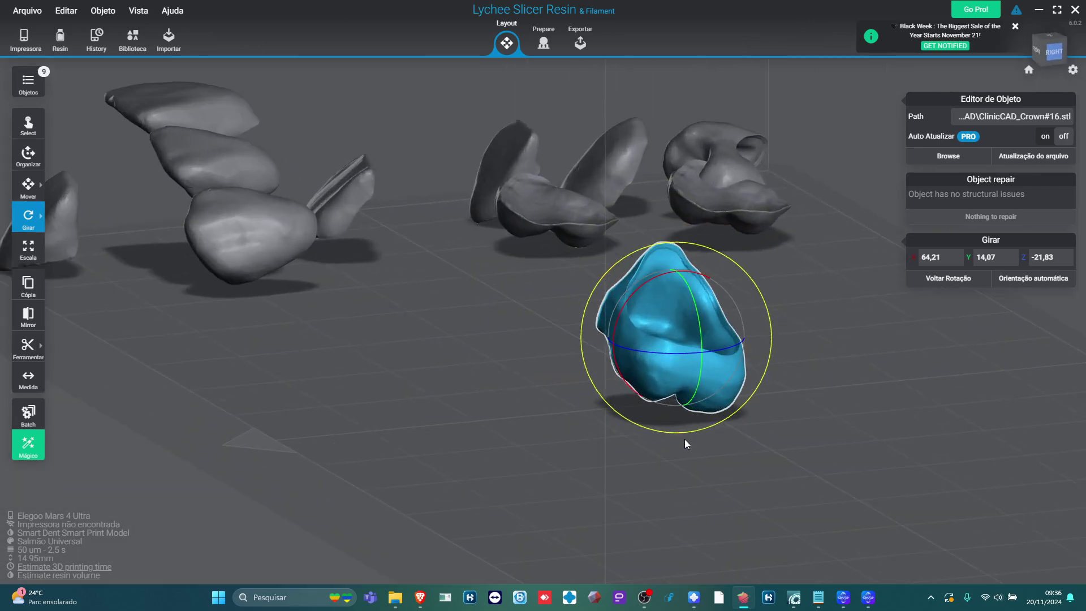
# - Try turning the crown on its side at about X -2.78°, Y -15.75°, Z -20.68°, and tilt it back to about X 63.42°, Y 14.76°, Z -22.02°
pyautogui.moveTo(760, 446); pyautogui.dragTo(658, 437)
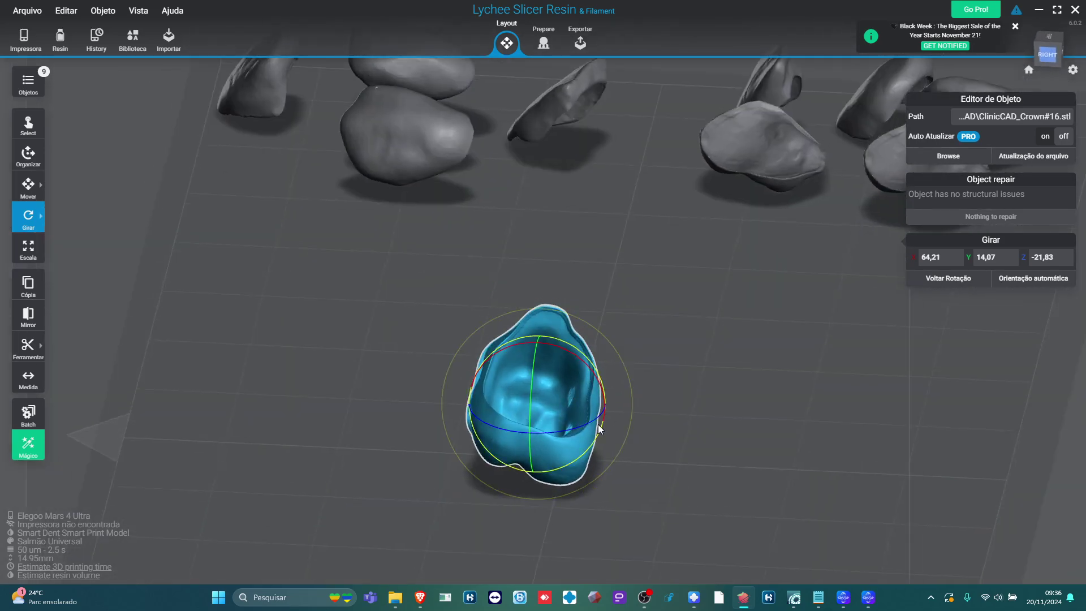
pyautogui.moveTo(546, 420); pyautogui.dragTo(581, 327)
pyautogui.moveTo(632, 366); pyautogui.dragTo(629, 273)
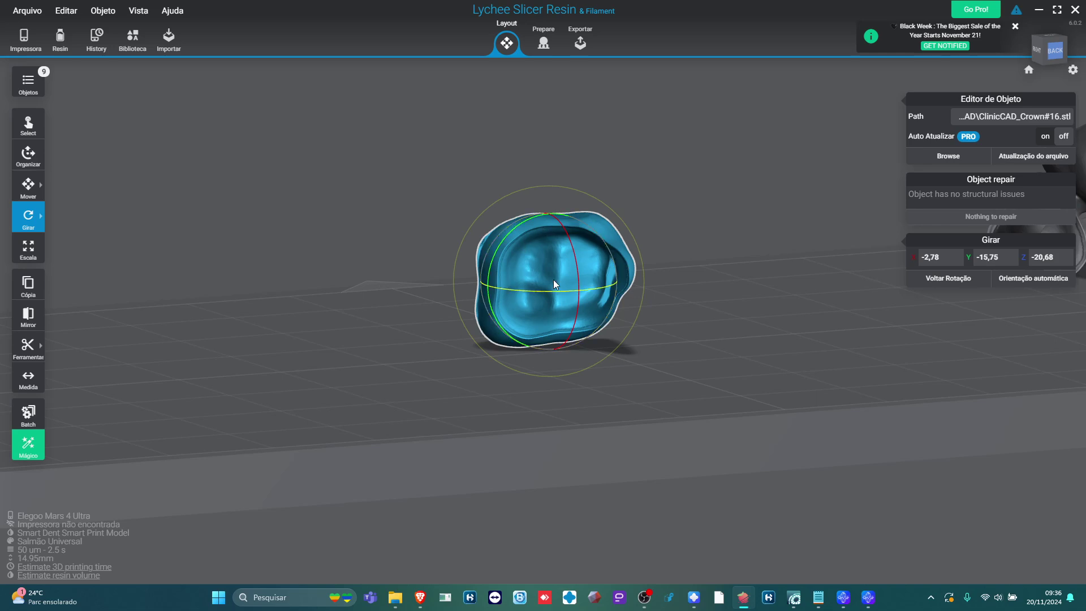
pyautogui.moveTo(547, 235); pyautogui.dragTo(629, 325)
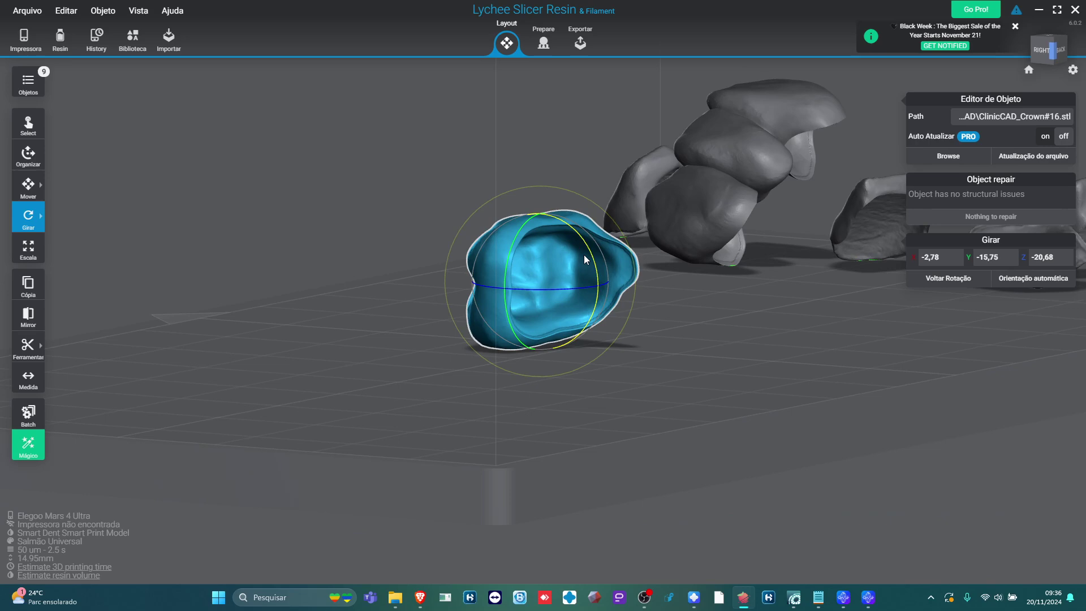
pyautogui.moveTo(584, 258); pyautogui.dragTo(509, 176)
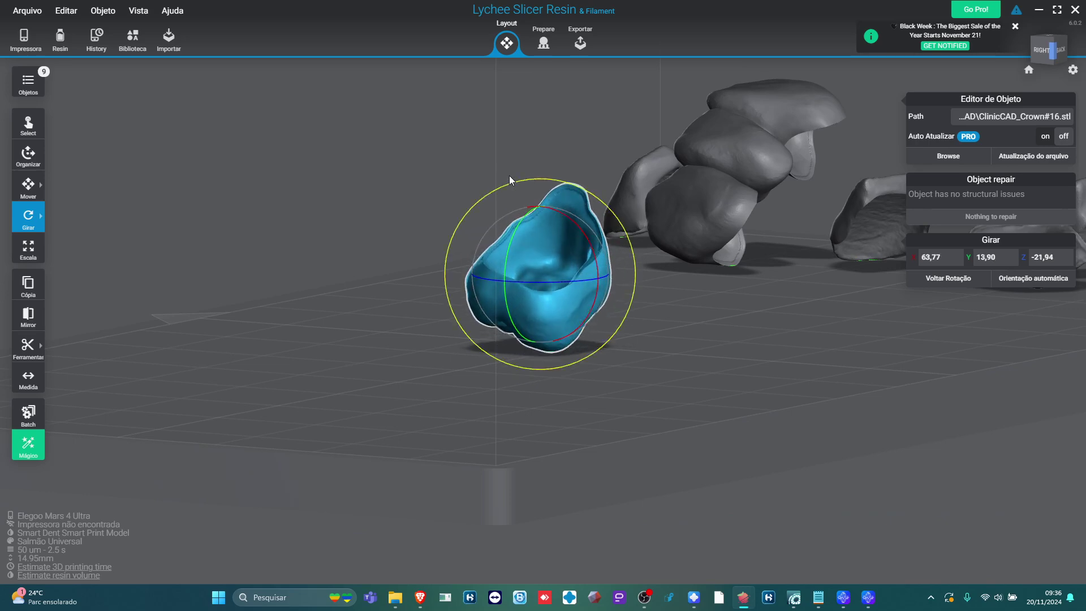
pyautogui.moveTo(646, 262); pyautogui.dragTo(761, 270)
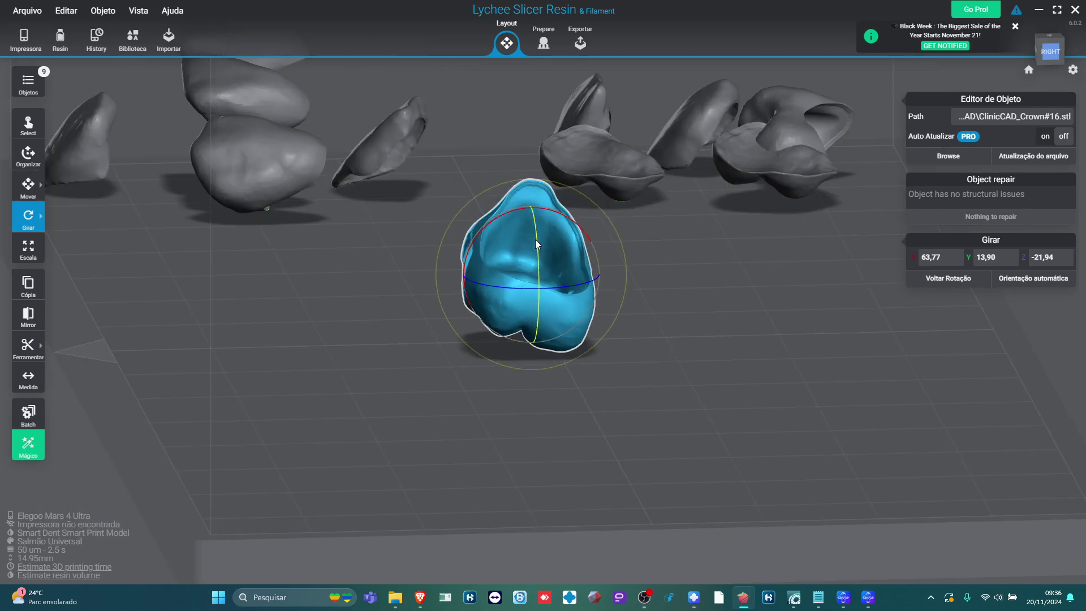
pyautogui.moveTo(535, 239); pyautogui.dragTo(572, 225)
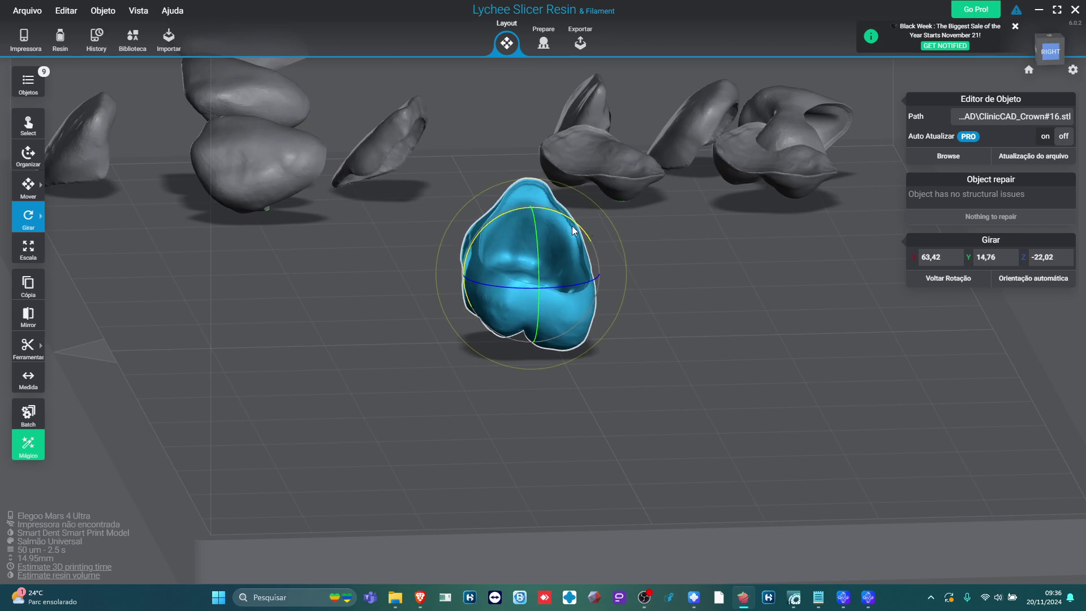
# - Try flipping the crown to about X -95.48°, Y 22.56°, Z 20.95° and turning it back over to about X 83.36°, Y -22.97°, Z -20.50°
pyautogui.moveTo(681, 252); pyautogui.dragTo(521, 274)
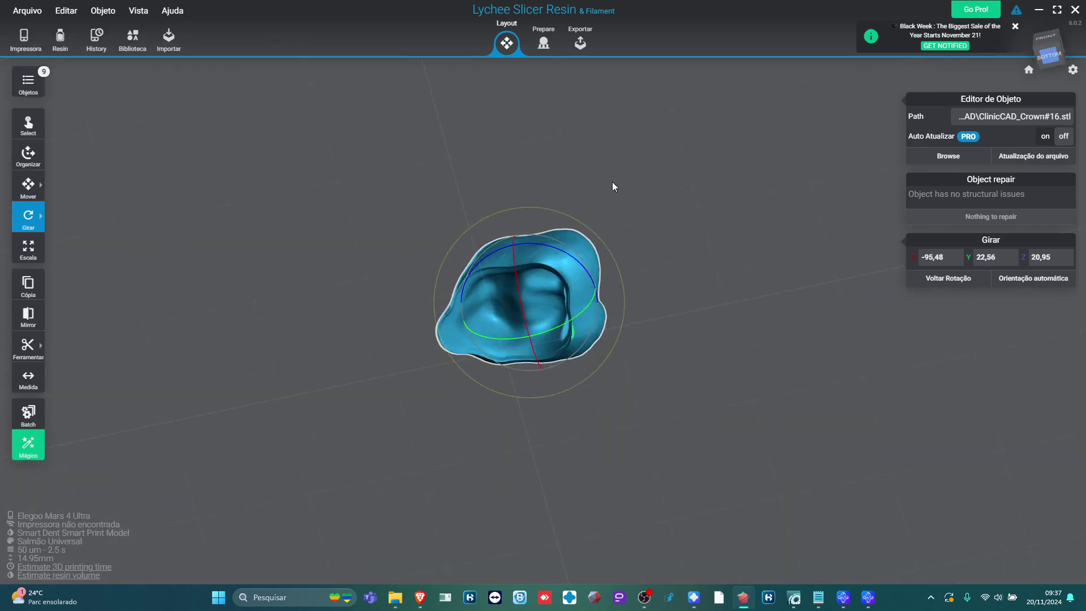
pyautogui.moveTo(612, 183); pyautogui.dragTo(554, 360)
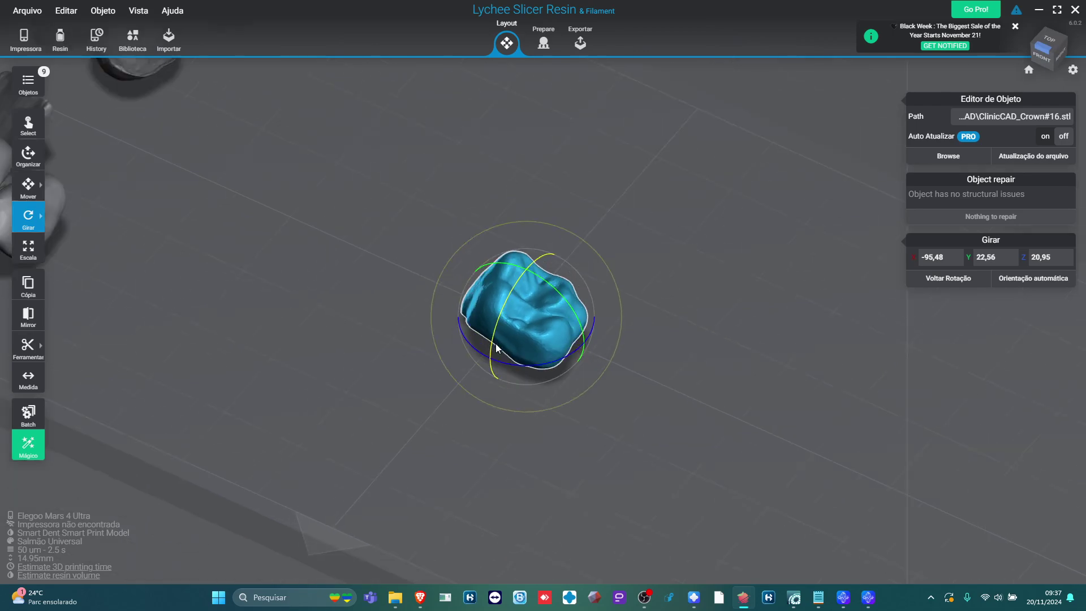
pyautogui.scroll(-5, 495, 343)
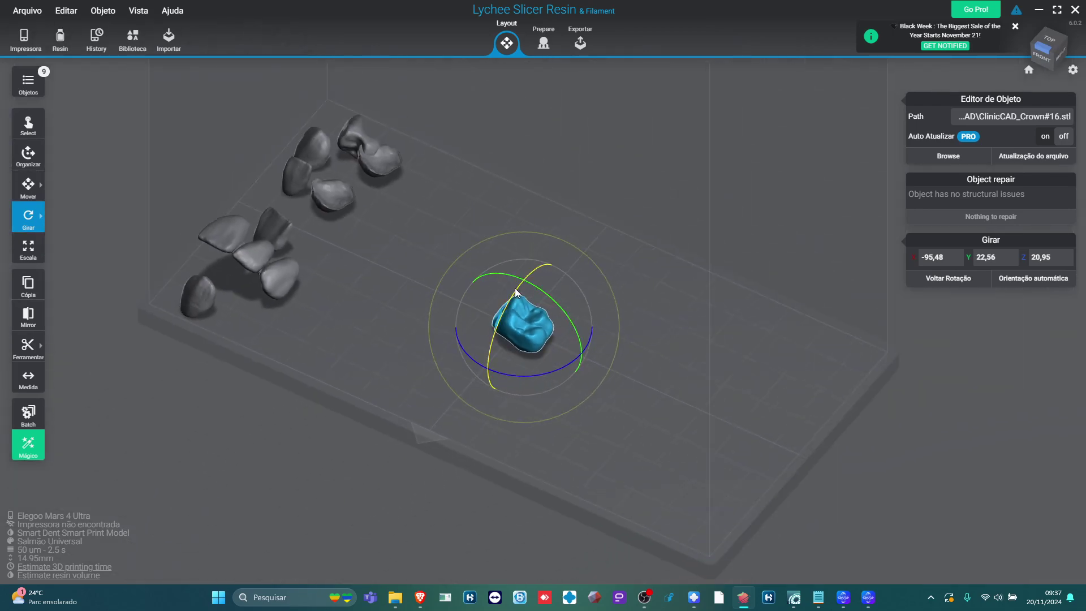
pyautogui.moveTo(505, 335); pyautogui.dragTo(492, 399)
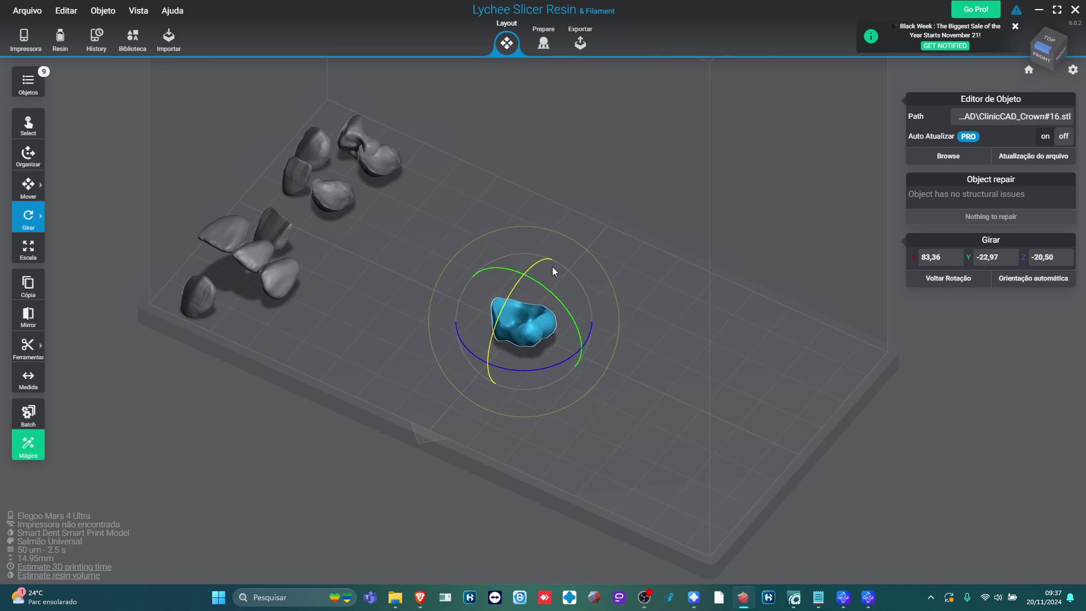
# - Tilt the crown with its hollow side up to about X 63.97°, Y 16.32° and Z -19.80°, and deselect it
pyautogui.moveTo(550, 289); pyautogui.dragTo(527, 284)
pyautogui.moveTo(573, 281); pyautogui.dragTo(548, 273, button='right')
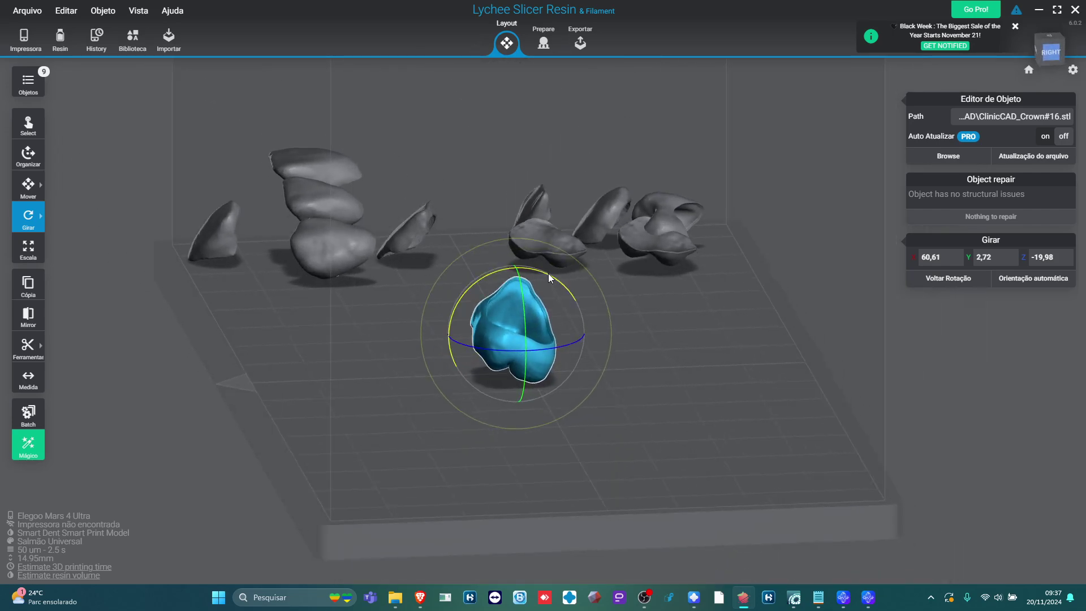
pyautogui.moveTo(548, 274); pyautogui.dragTo(542, 273)
pyautogui.moveTo(541, 274); pyautogui.dragTo(515, 287, button='right')
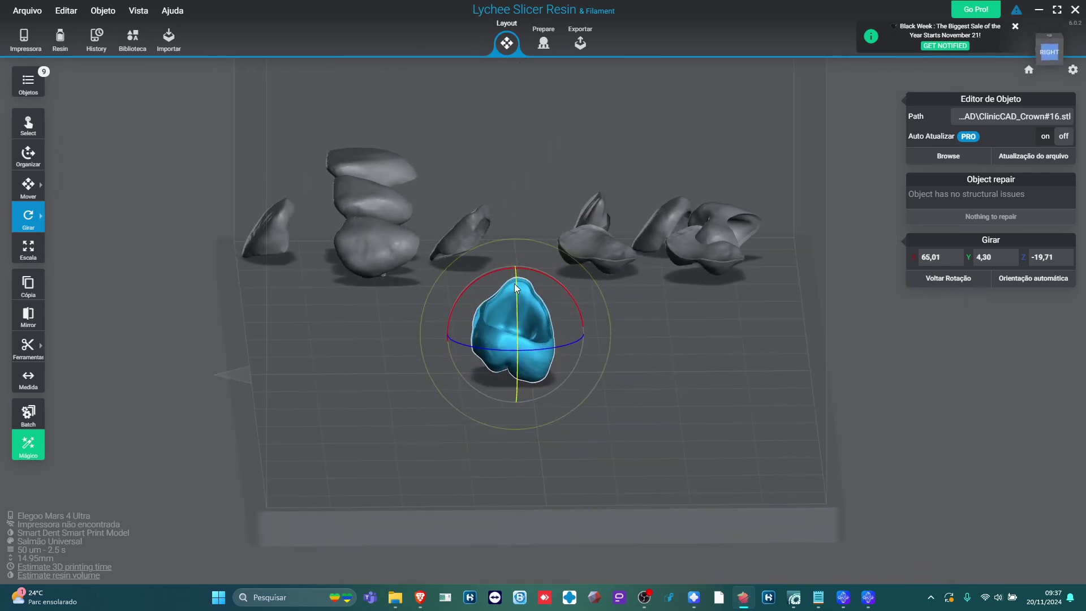
pyautogui.moveTo(515, 287); pyautogui.dragTo(536, 272)
pyautogui.moveTo(536, 271); pyautogui.dragTo(532, 363, button='right')
pyautogui.scroll(5, 532, 363)
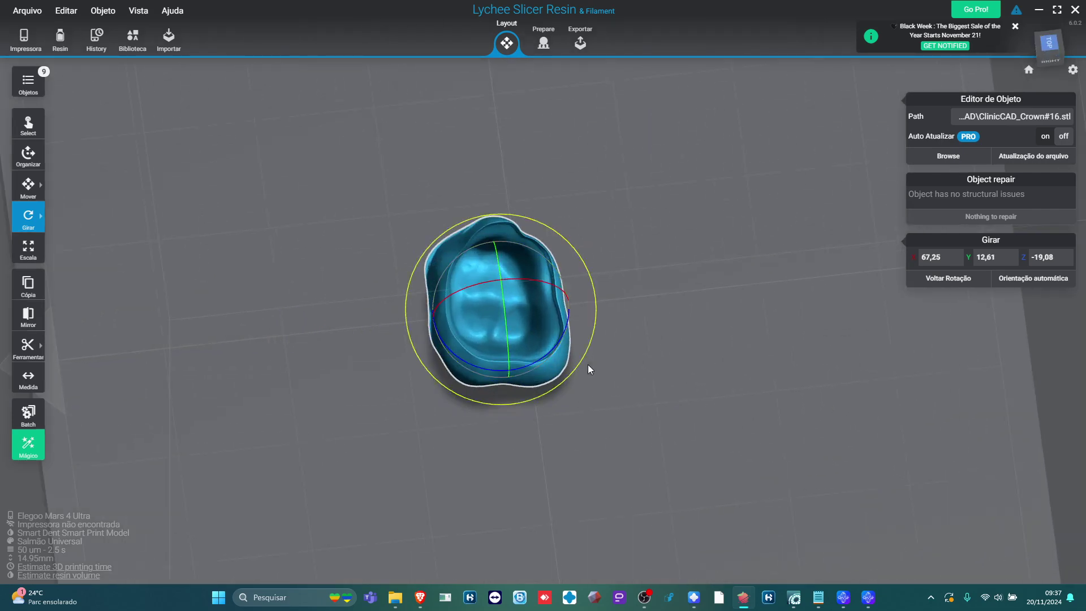
pyautogui.moveTo(617, 266); pyautogui.dragTo(511, 270, button='right')
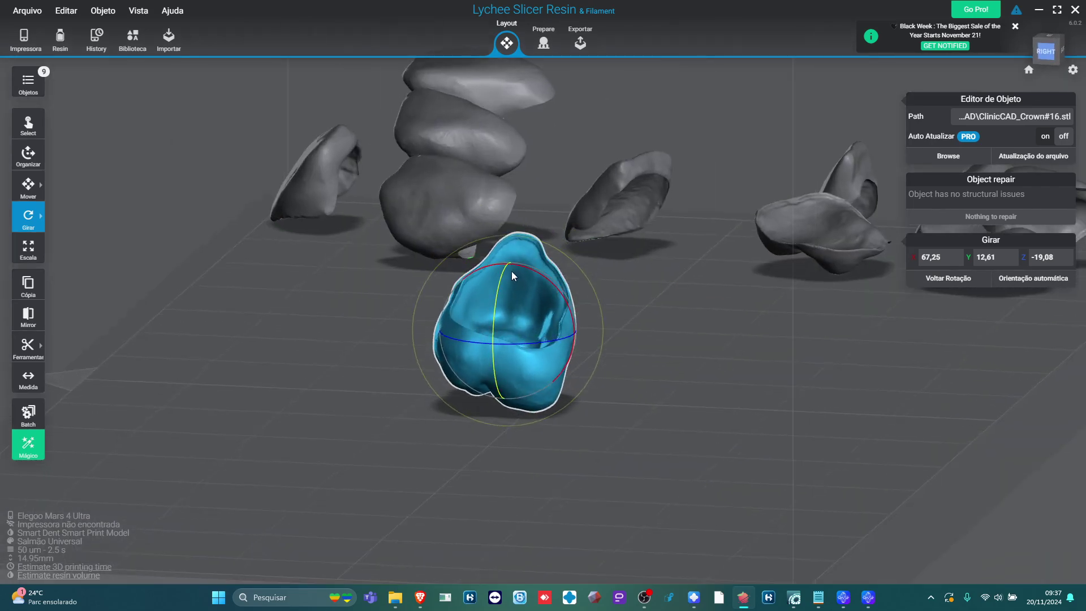
pyautogui.moveTo(523, 269)
pyautogui.mouseDown()
pyautogui.moveTo(509, 273)
pyautogui.moveTo(529, 269)
pyautogui.mouseUp()
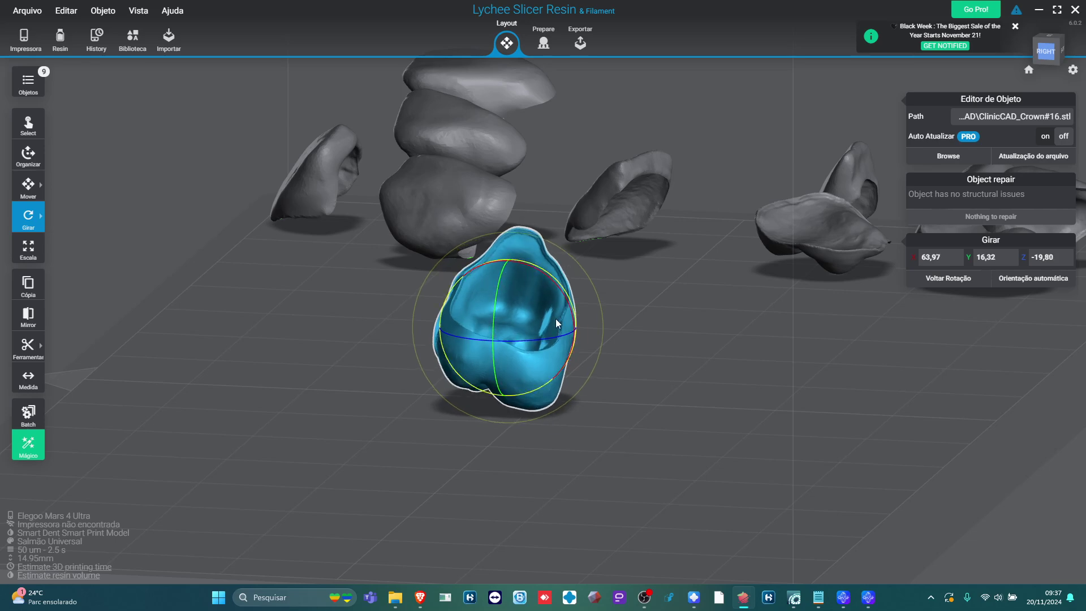
pyautogui.moveTo(556, 320); pyautogui.dragTo(800, 364, button='right')
pyautogui.moveTo(335, 321); pyautogui.dragTo(721, 305, button='right')
pyautogui.click(721, 306)
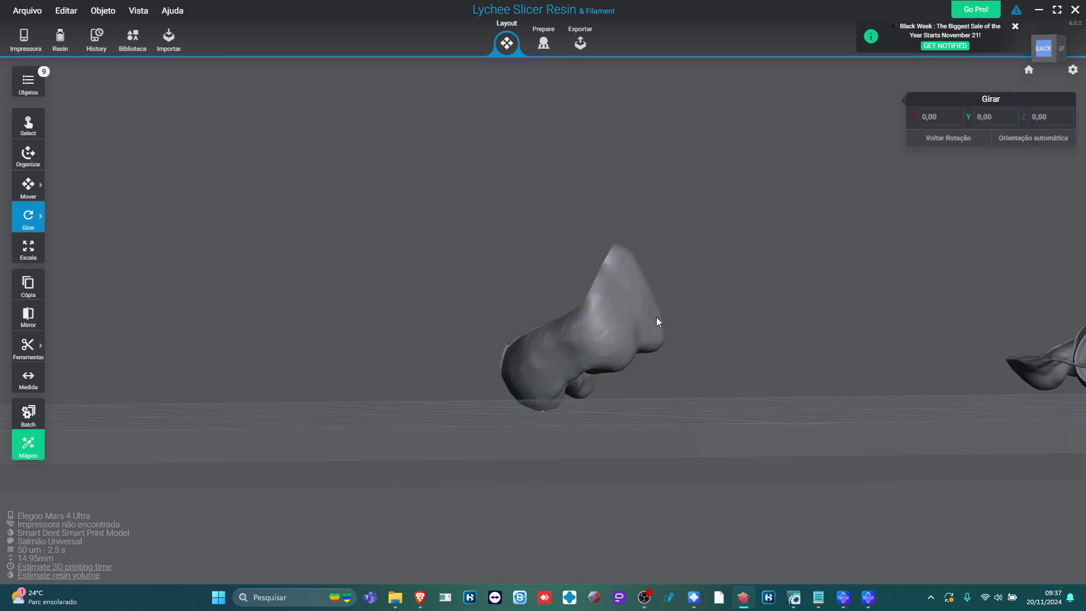
# - Reselect the tilted central crown and lift it 5 mm off the build plate
pyautogui.moveTo(656, 316); pyautogui.dragTo(589, 283, button='right')
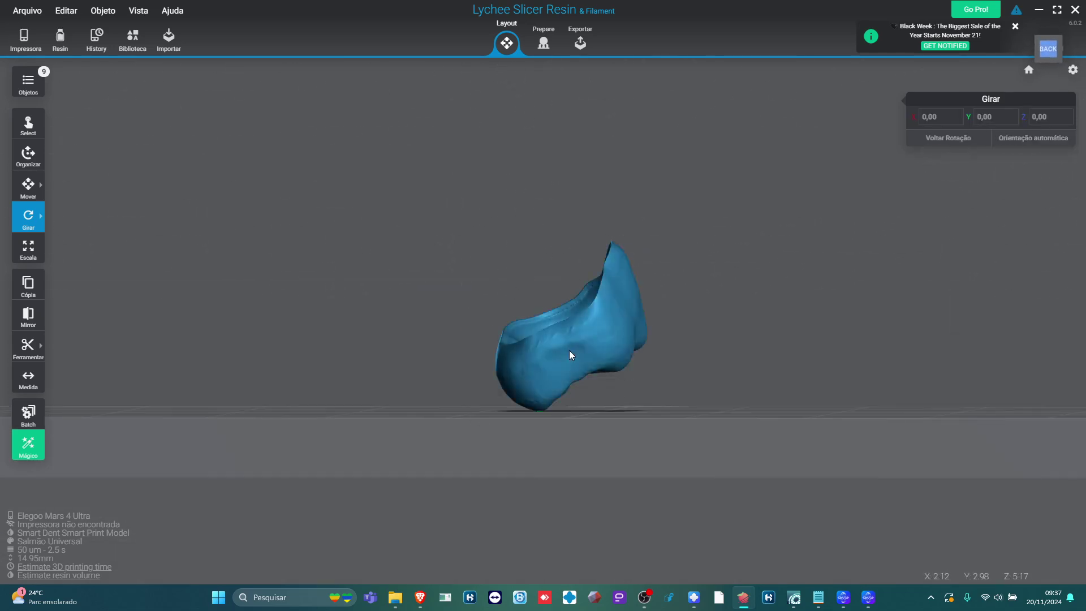
pyautogui.click(595, 334)
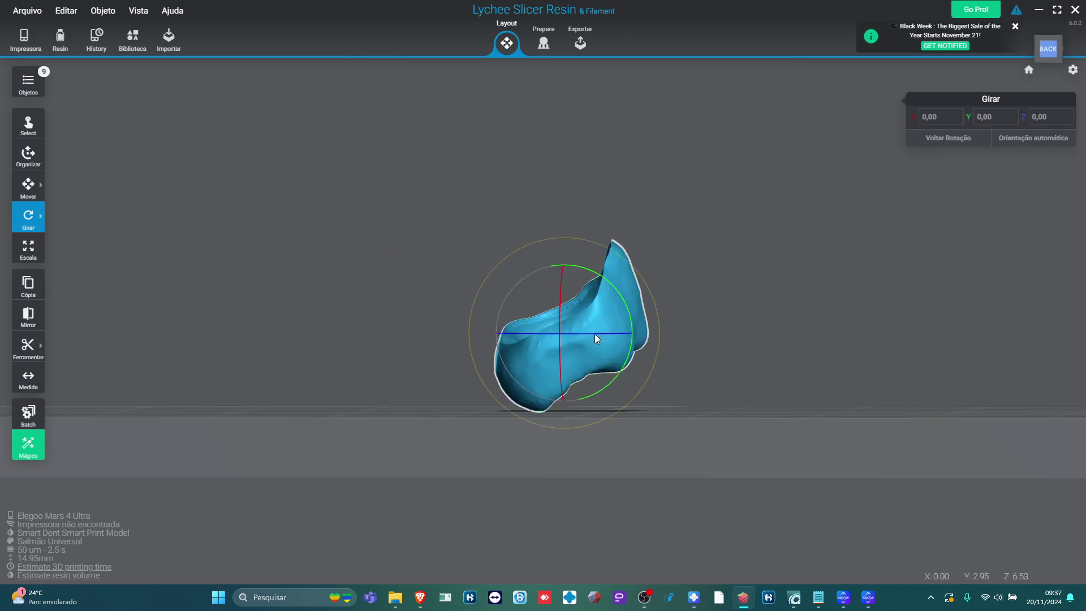
pyautogui.click(30, 186)
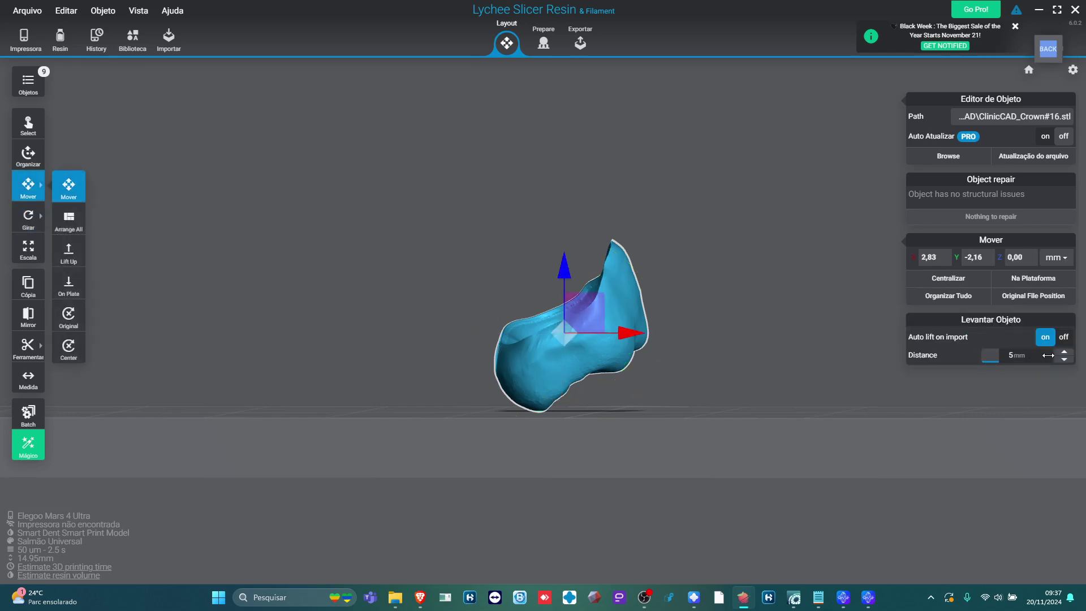
pyautogui.moveTo(623, 443); pyautogui.dragTo(665, 435)
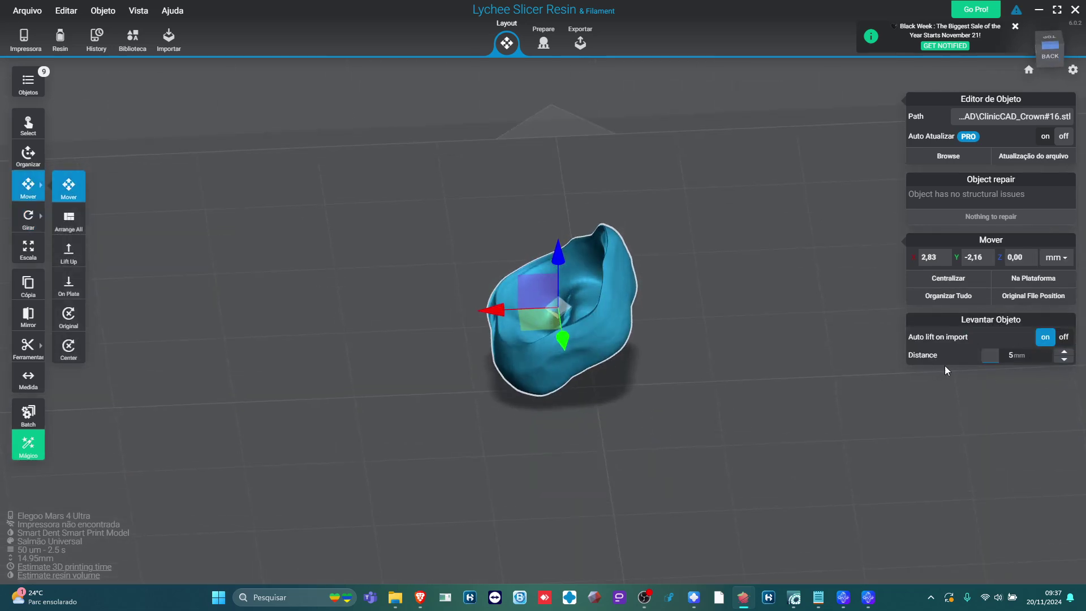
pyautogui.click(1080, 358)
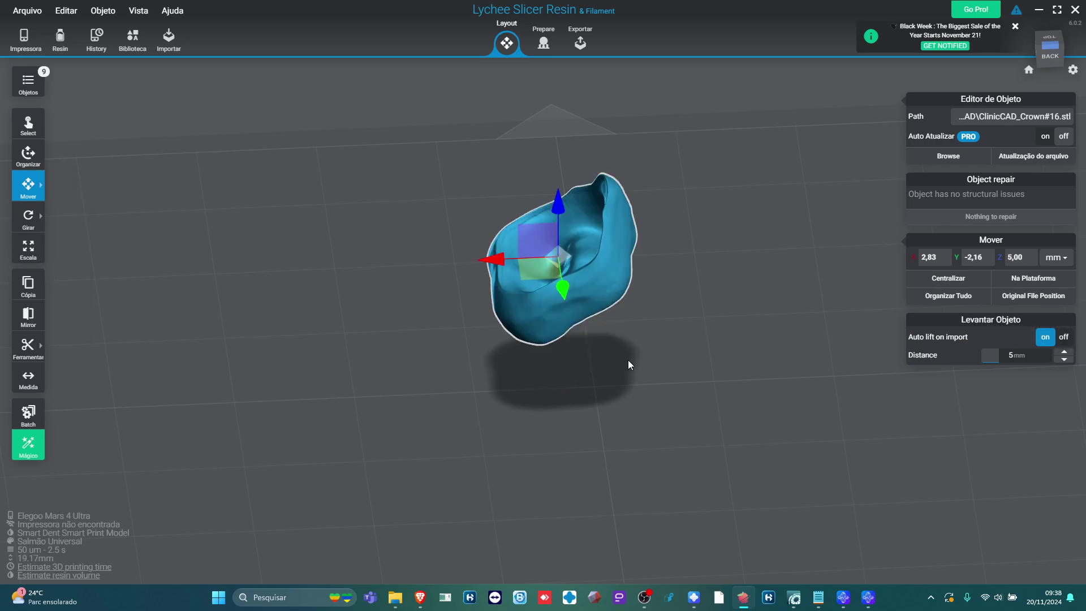
pyautogui.moveTo(608, 333); pyautogui.dragTo(712, 323)
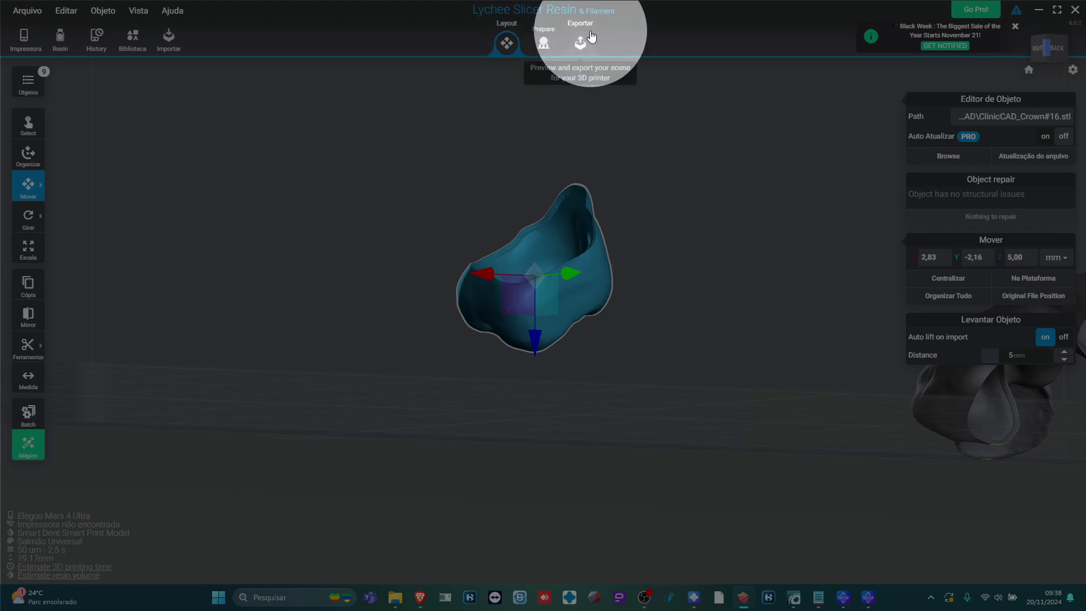
# - Switch to support preparation for the lifted crown and choose the Médio support preset
pyautogui.click(543, 42)
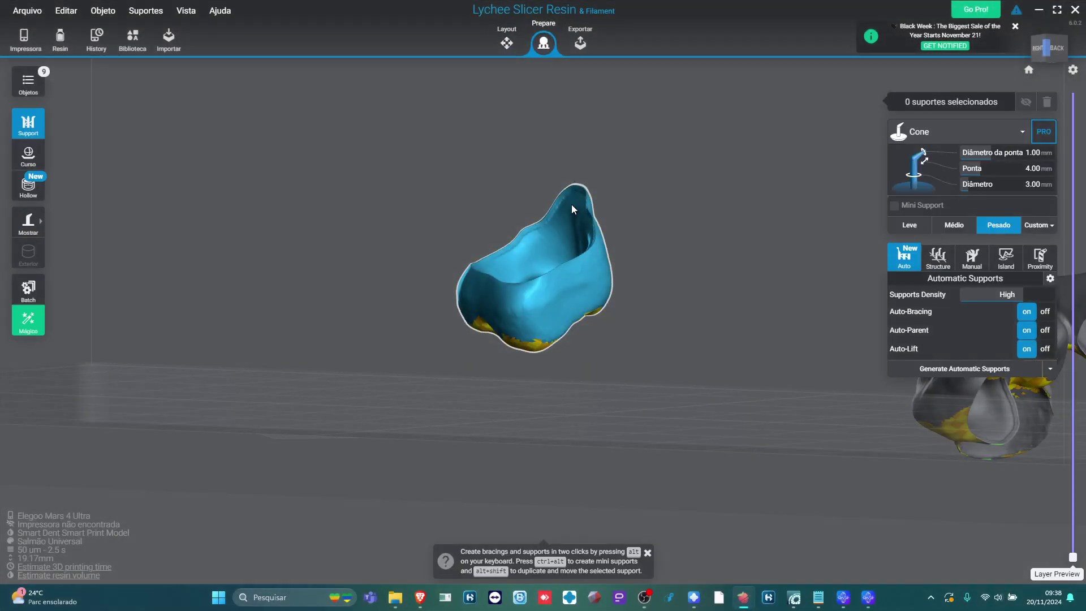
pyautogui.scroll(-2, 694, 280)
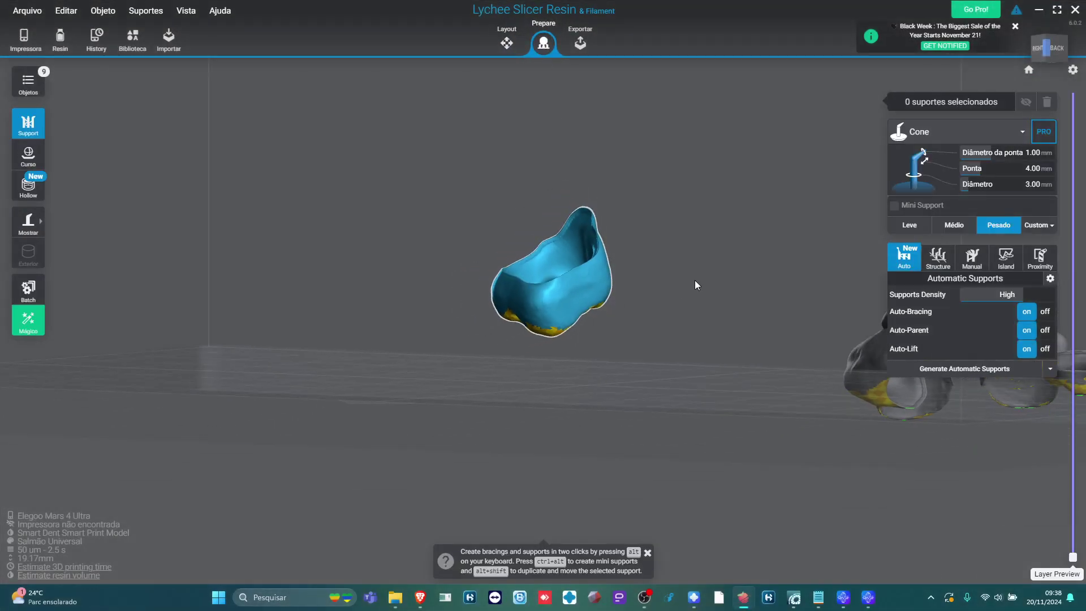
pyautogui.click(956, 227)
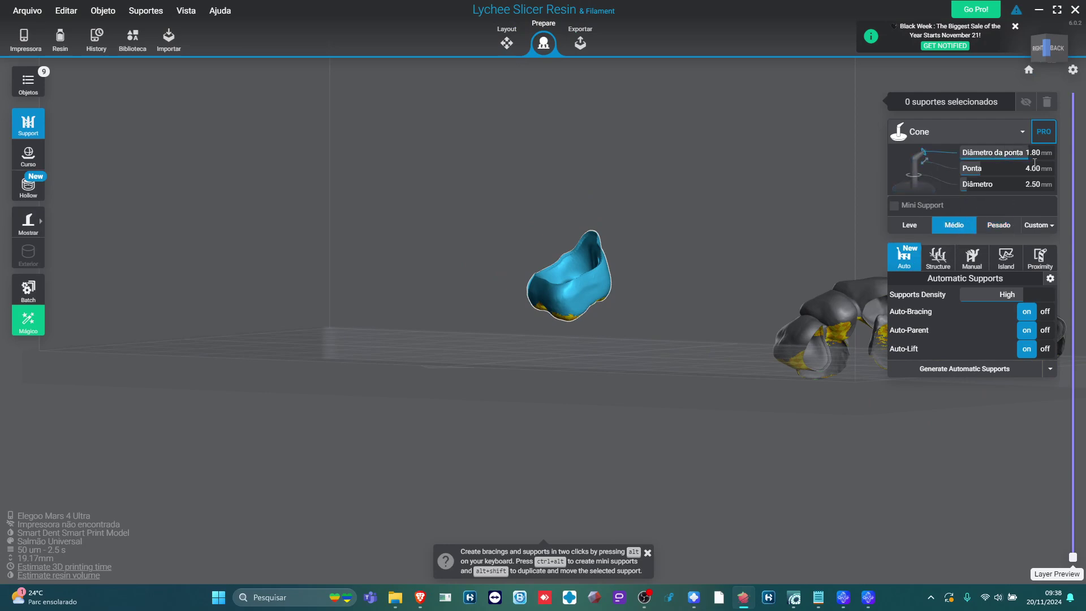
# - Reset the light, medium and heavy support presets to their defaults and choose the Médio preset
pyautogui.click(1049, 237)
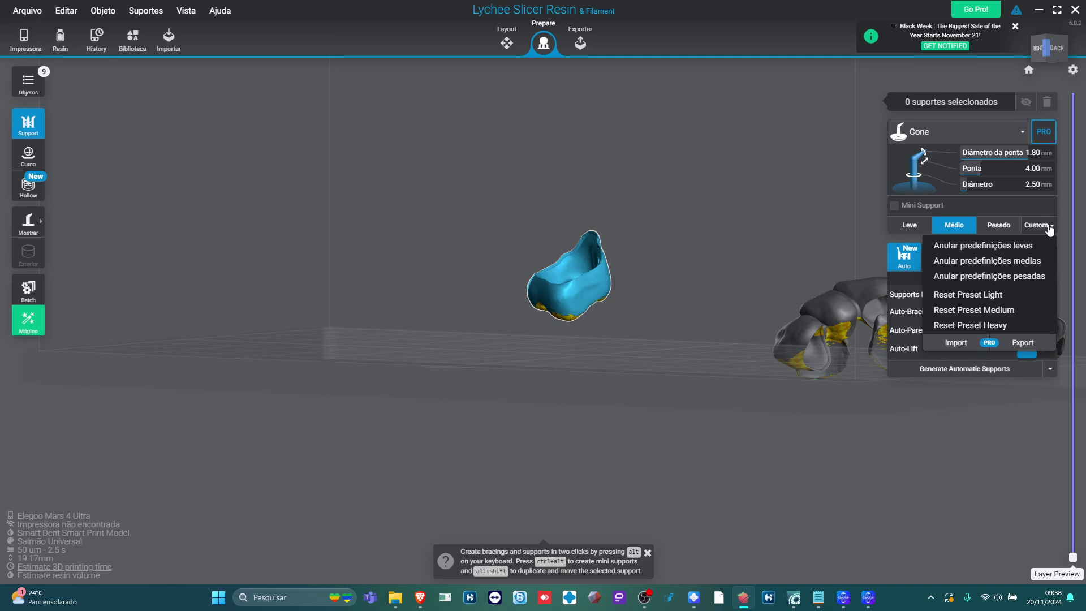
pyautogui.click(1012, 295)
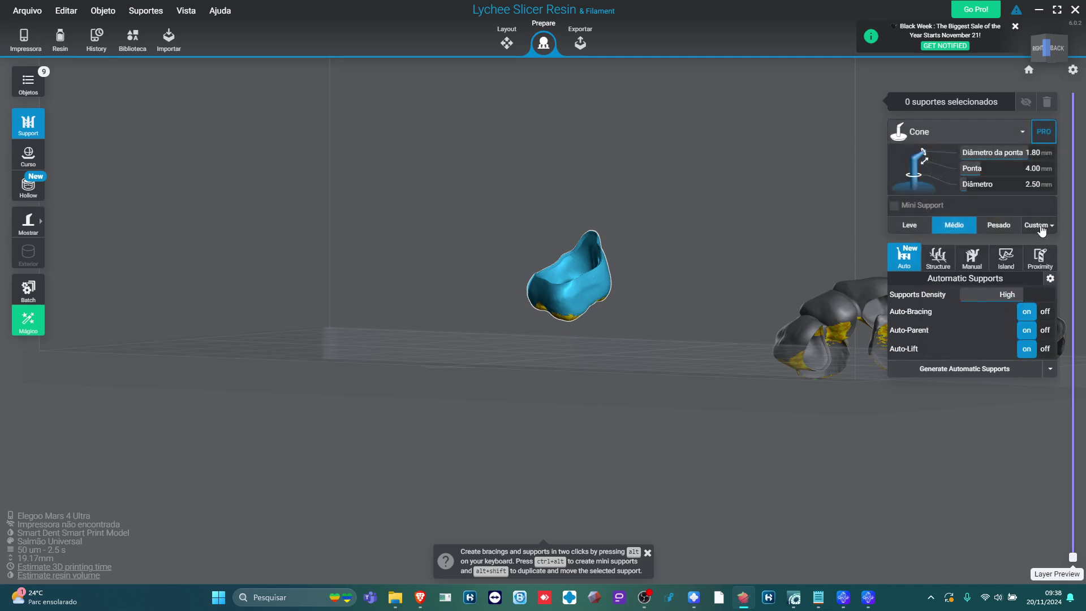
pyautogui.click(1042, 226)
pyautogui.click(1015, 322)
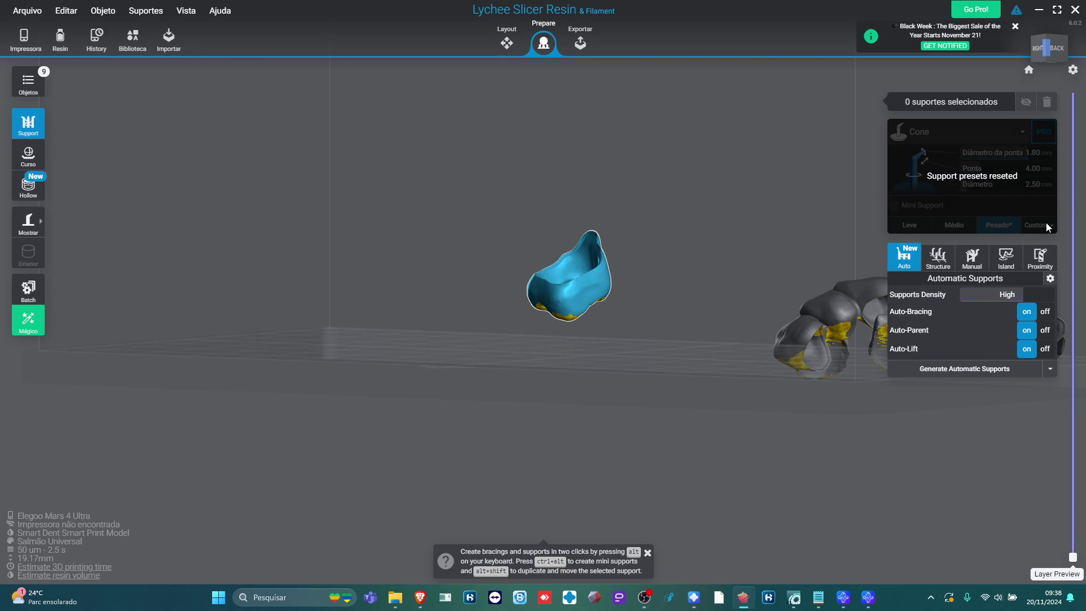
pyautogui.click(1043, 227)
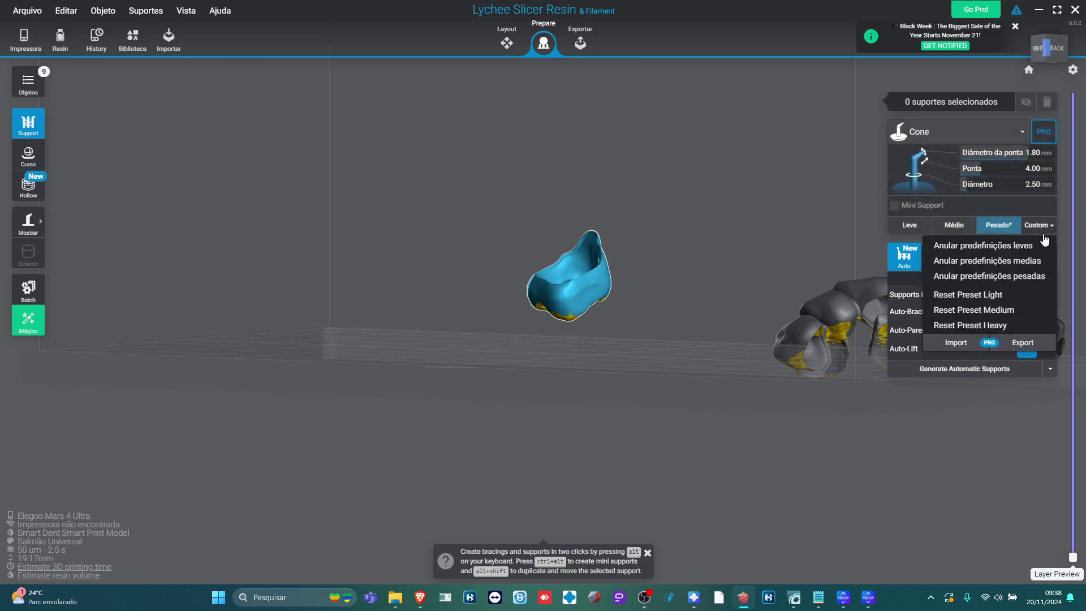
pyautogui.click(1004, 326)
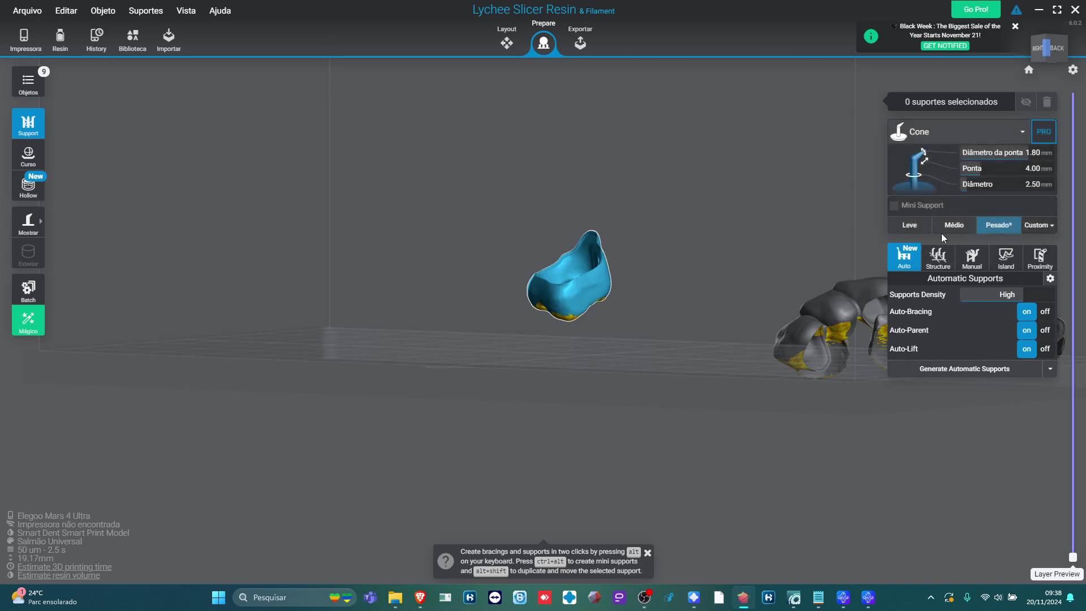
pyautogui.click(953, 225)
# - Preview the crown's layers from below up to about 5.03 mm and place a support on the first cusp island
pyautogui.moveTo(792, 280); pyautogui.dragTo(627, 127)
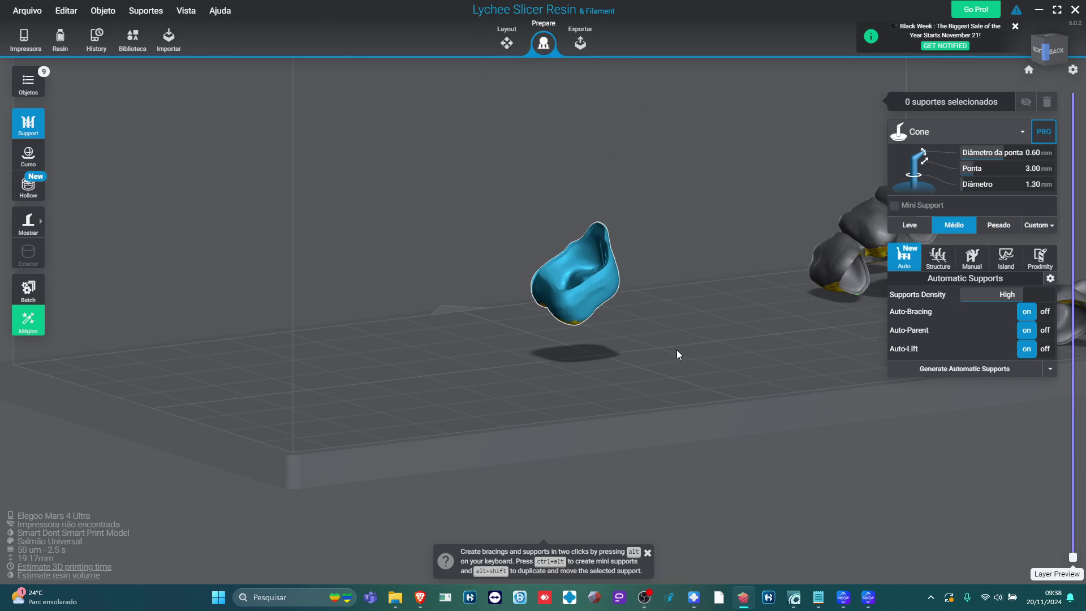
pyautogui.scroll(5, 690, 303)
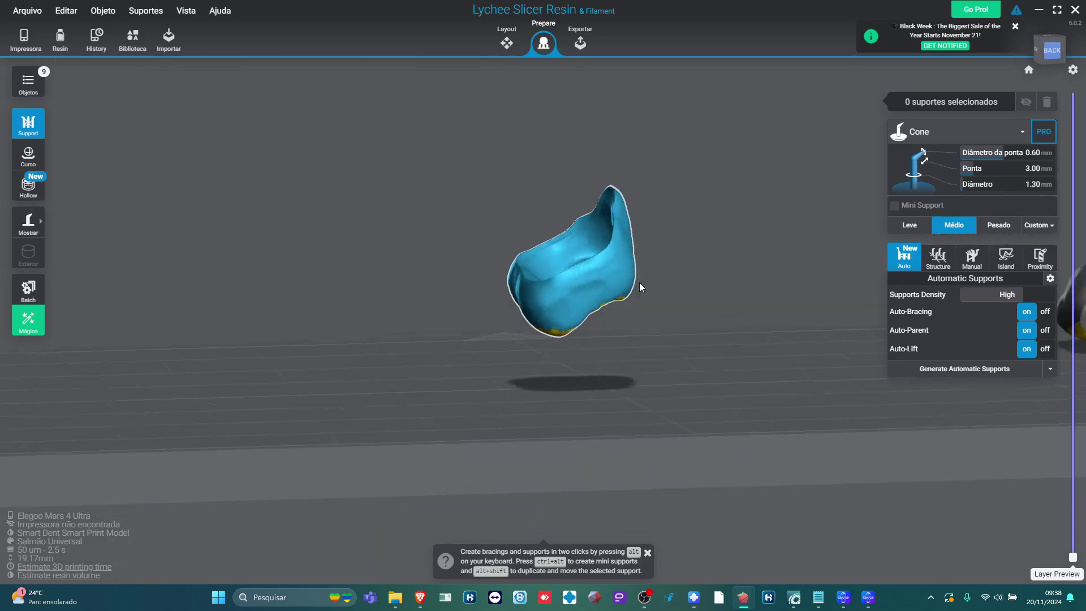
pyautogui.moveTo(638, 283); pyautogui.dragTo(606, 186)
pyautogui.scroll(-6, 645, 324)
pyautogui.scroll(5, 622, 344)
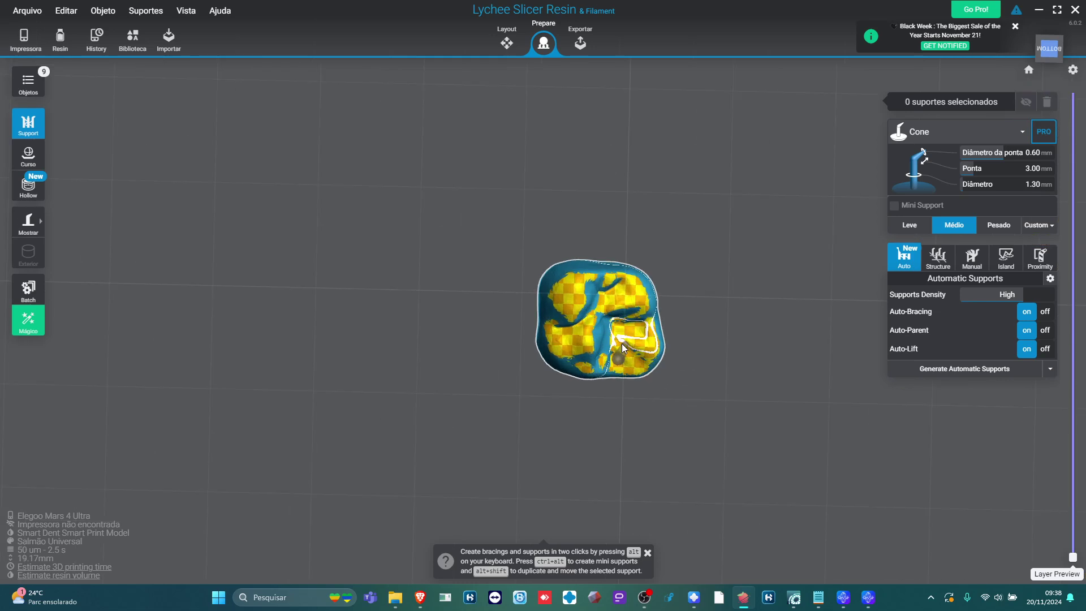
pyautogui.scroll(5, 775, 325)
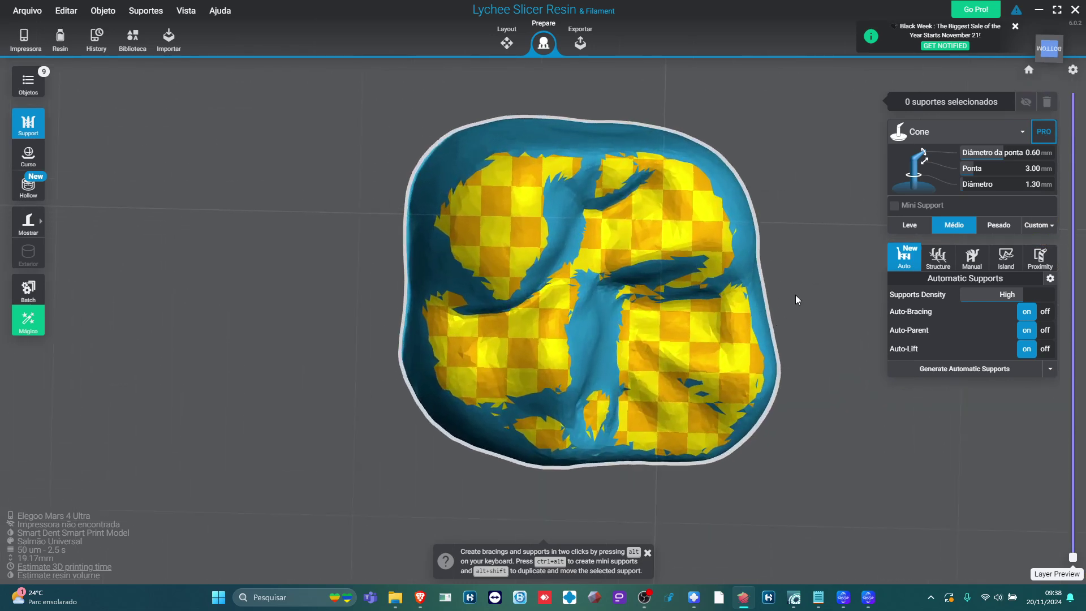
pyautogui.scroll(3, 755, 305)
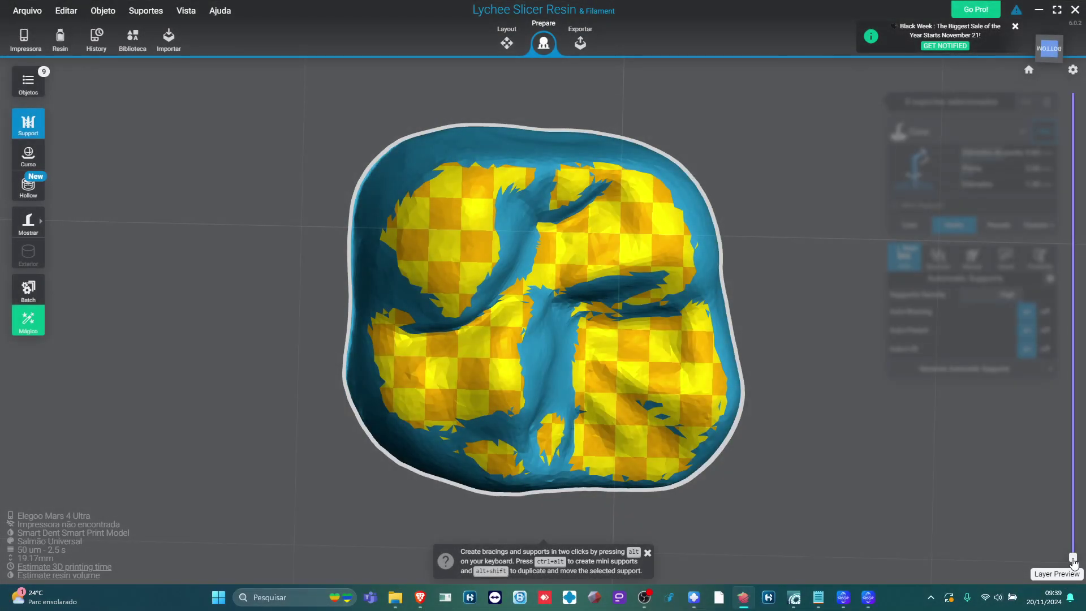
pyautogui.moveTo(1070, 560); pyautogui.dragTo(1065, 433)
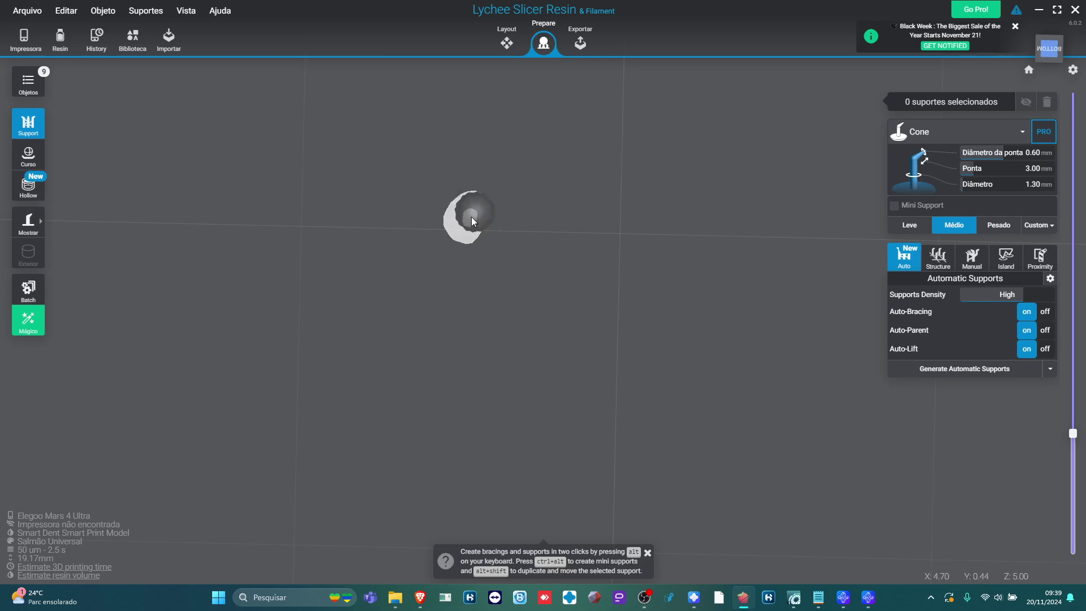
pyautogui.click(473, 220)
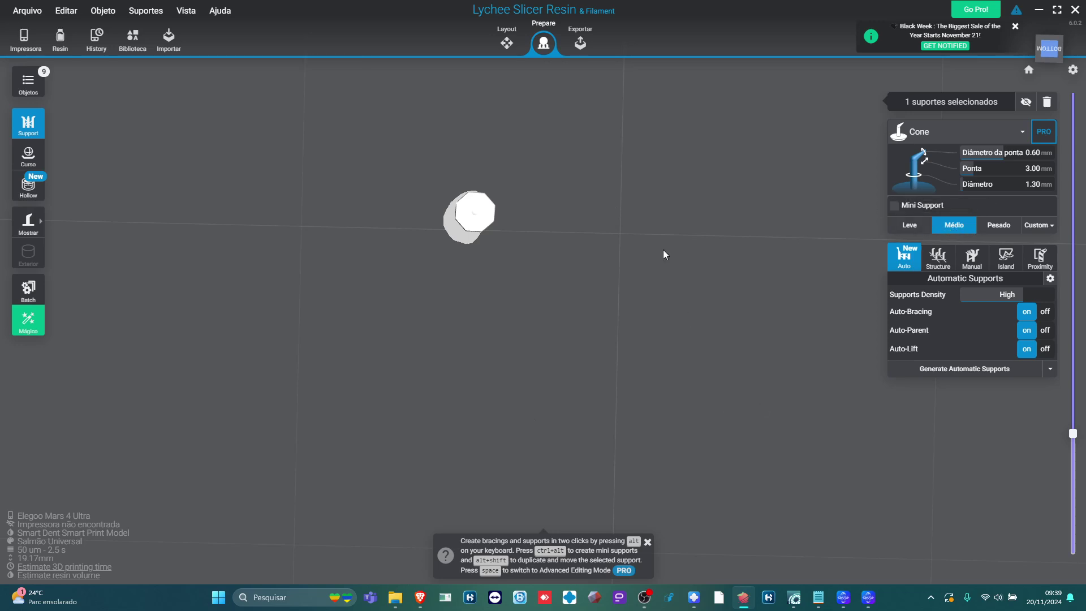
# - Advance the layer preview in stages to about 9.91 mm, placing one support on each of the three further islands
pyautogui.moveTo(1073, 436)
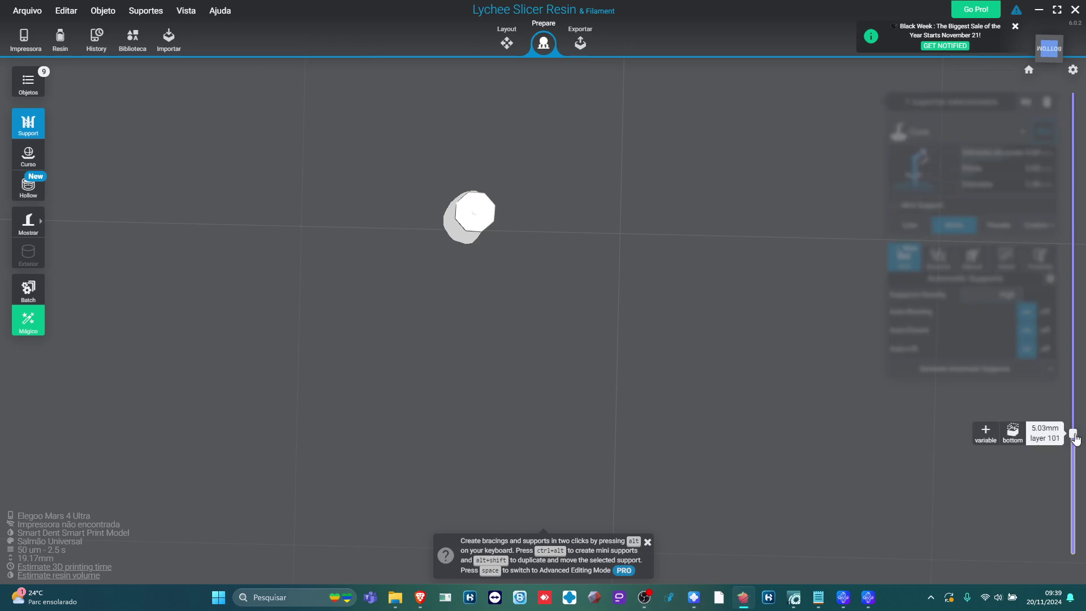
pyautogui.moveTo(1075, 439); pyautogui.dragTo(1074, 407)
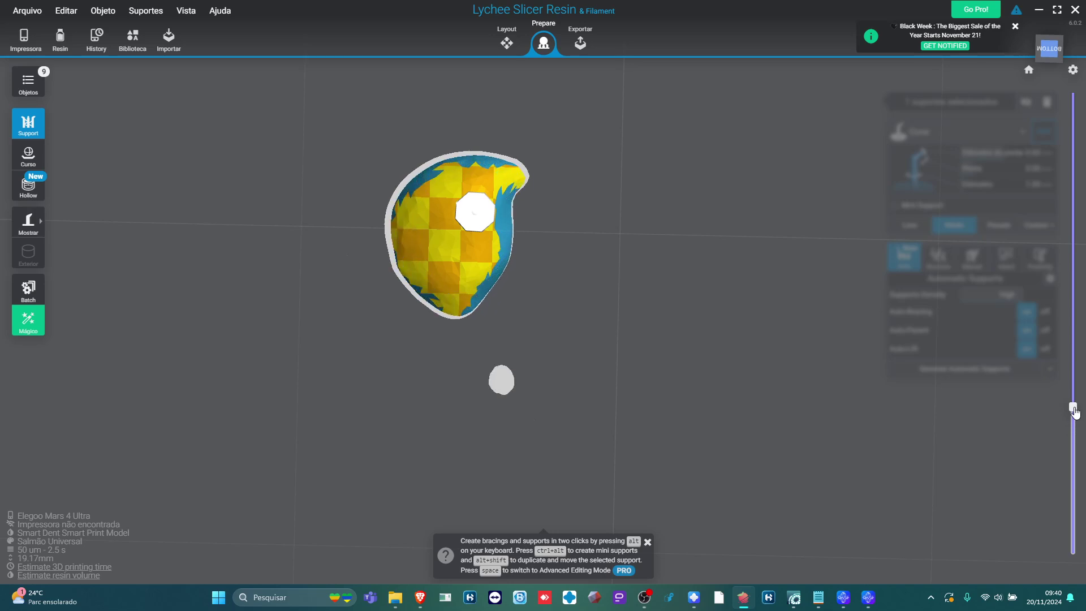
pyautogui.click(504, 379)
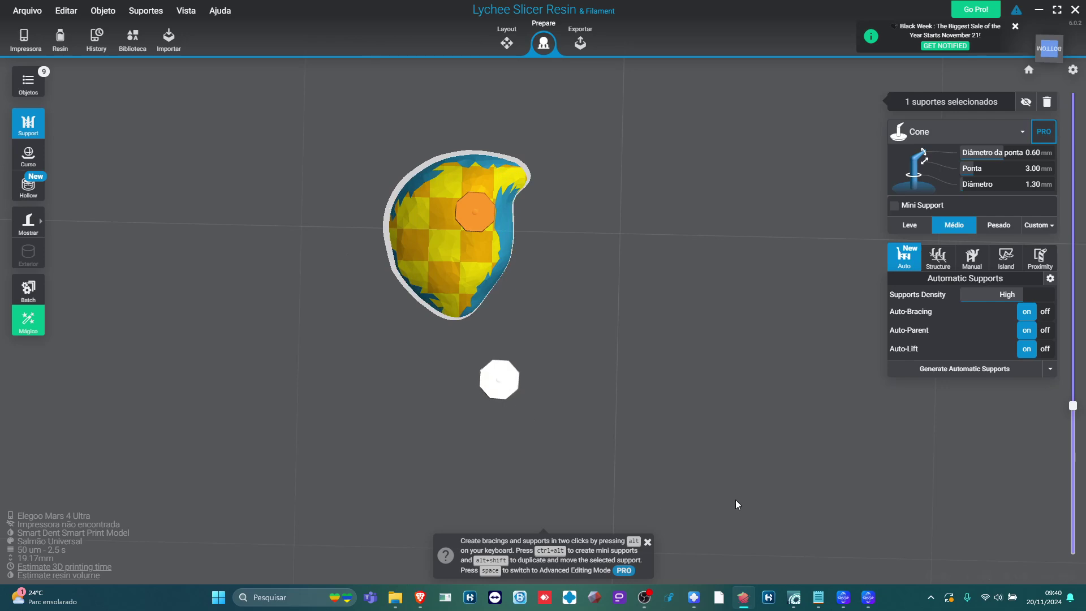
pyautogui.moveTo(1074, 409)
pyautogui.moveTo(1074, 408); pyautogui.dragTo(1073, 362)
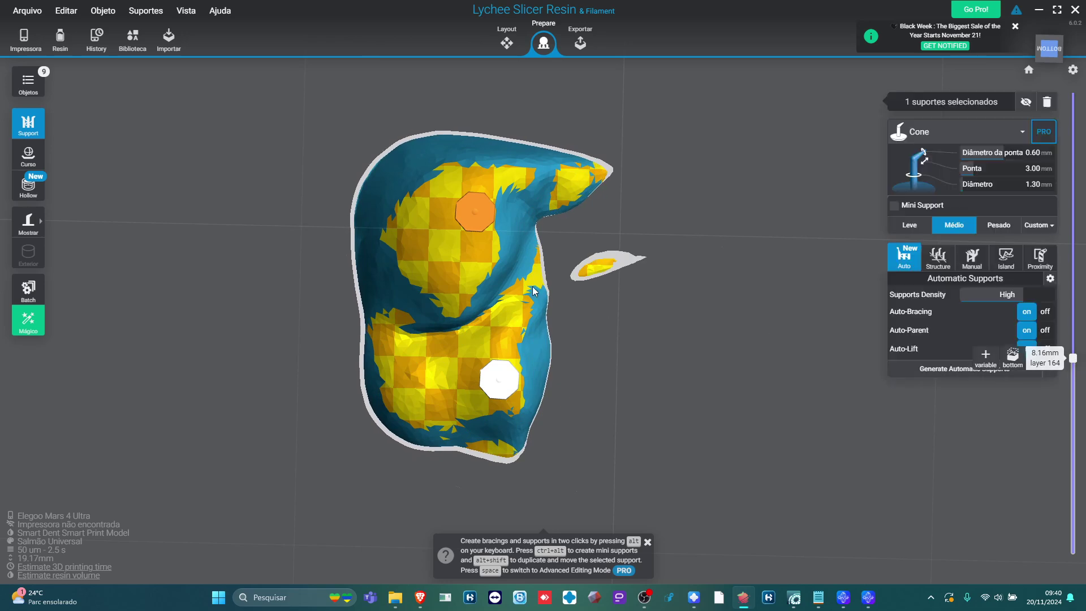
pyautogui.click(602, 273)
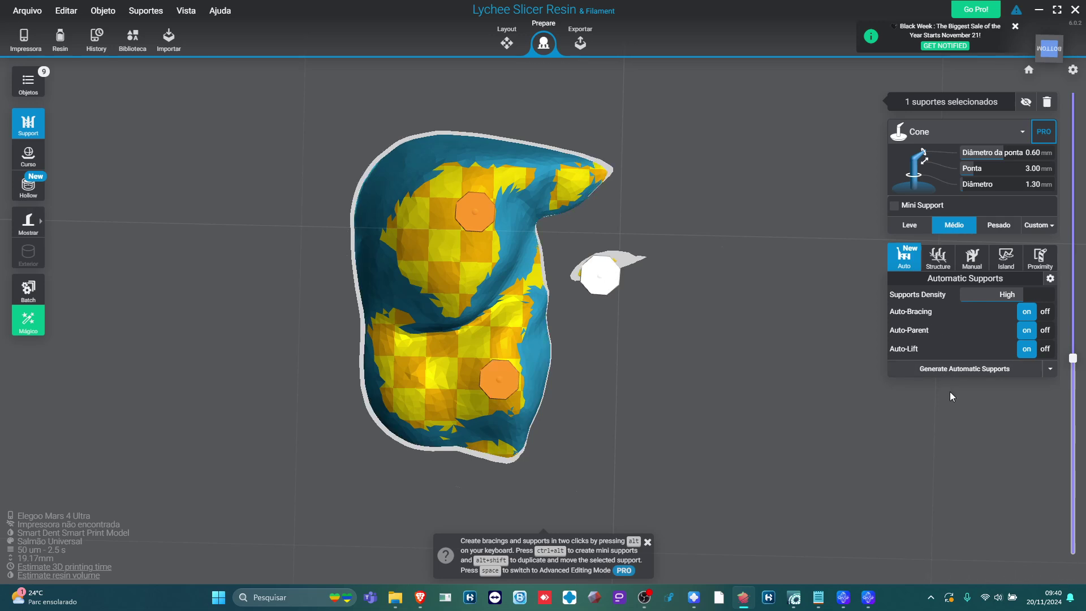
pyautogui.moveTo(1072, 357); pyautogui.dragTo(1072, 320)
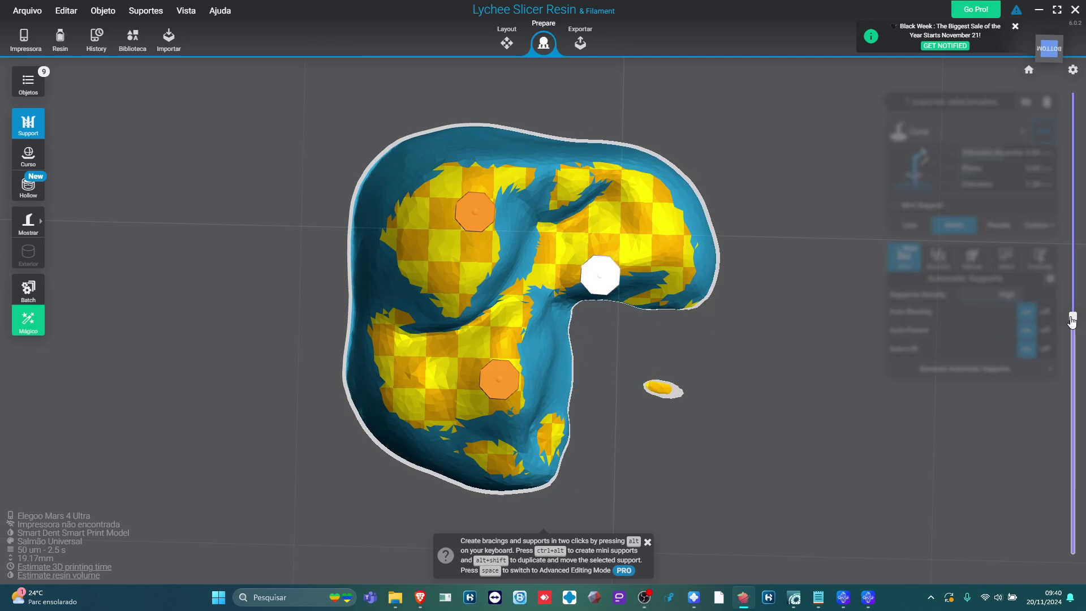
pyautogui.click(660, 389)
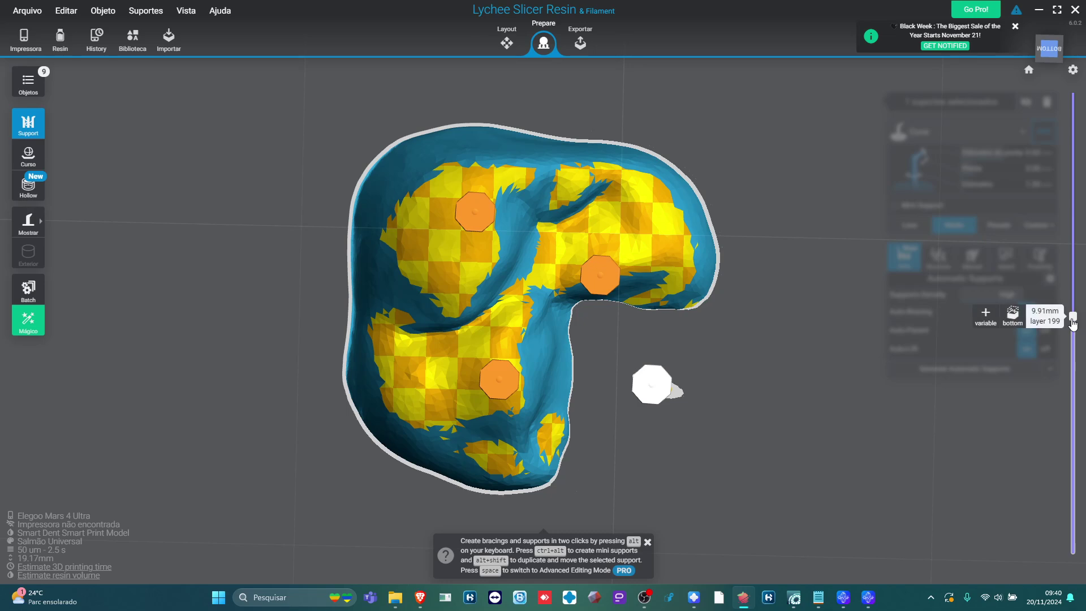
# - Restore the full layer range, place five more Médio supports around the outer overhangs of the crown's underside, and deselect it
pyautogui.moveTo(1073, 318); pyautogui.dragTo(1073, 212)
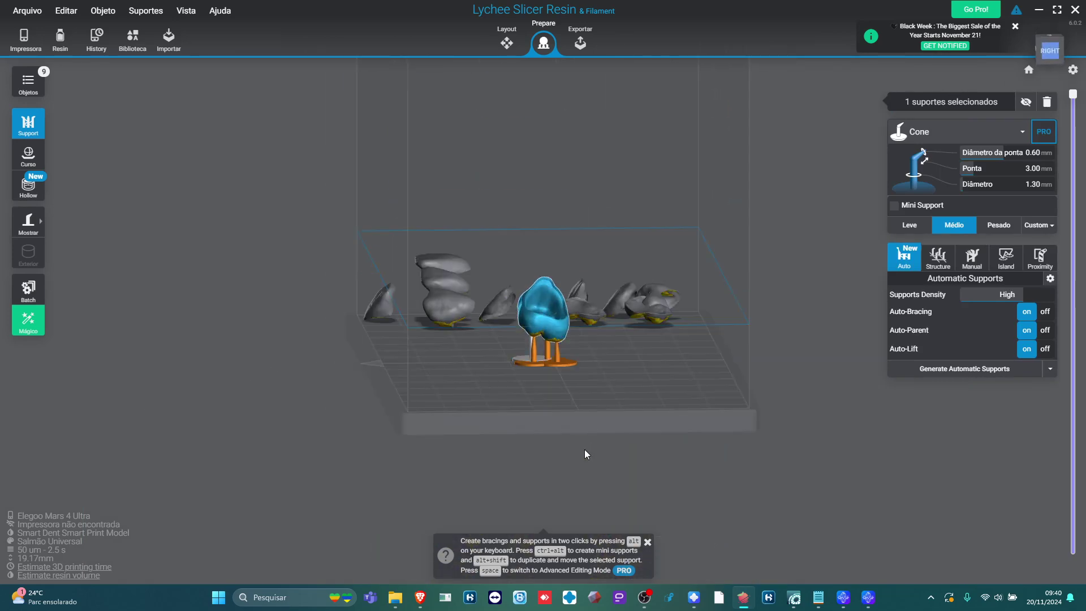
pyautogui.scroll(4, 559, 399)
pyautogui.click(559, 399)
pyautogui.moveTo(559, 399); pyautogui.dragTo(633, 303, button='right')
pyautogui.scroll(5, 586, 294)
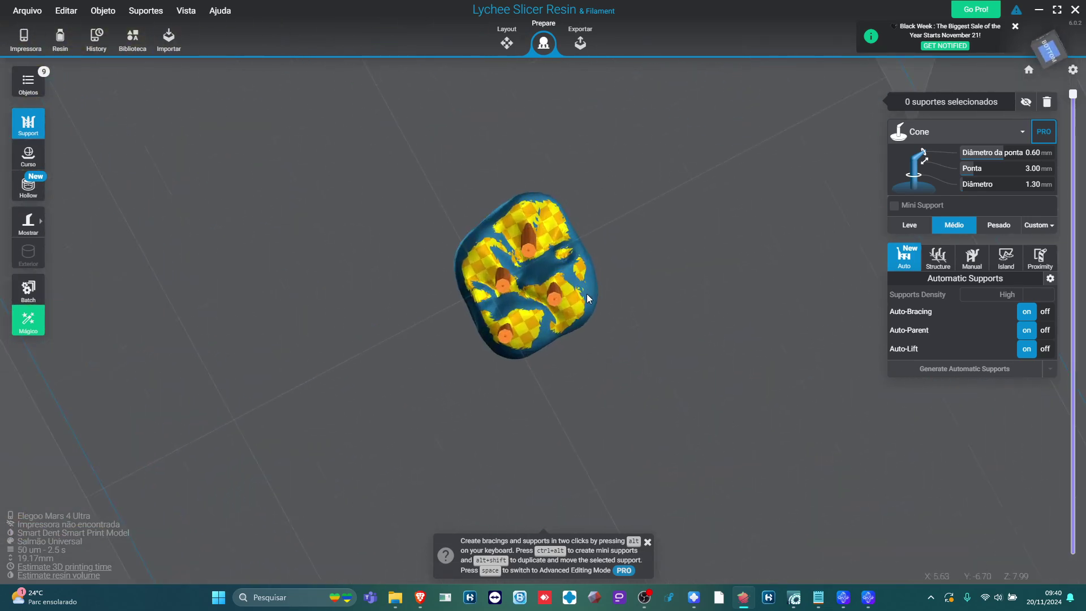
pyautogui.scroll(2, 619, 200)
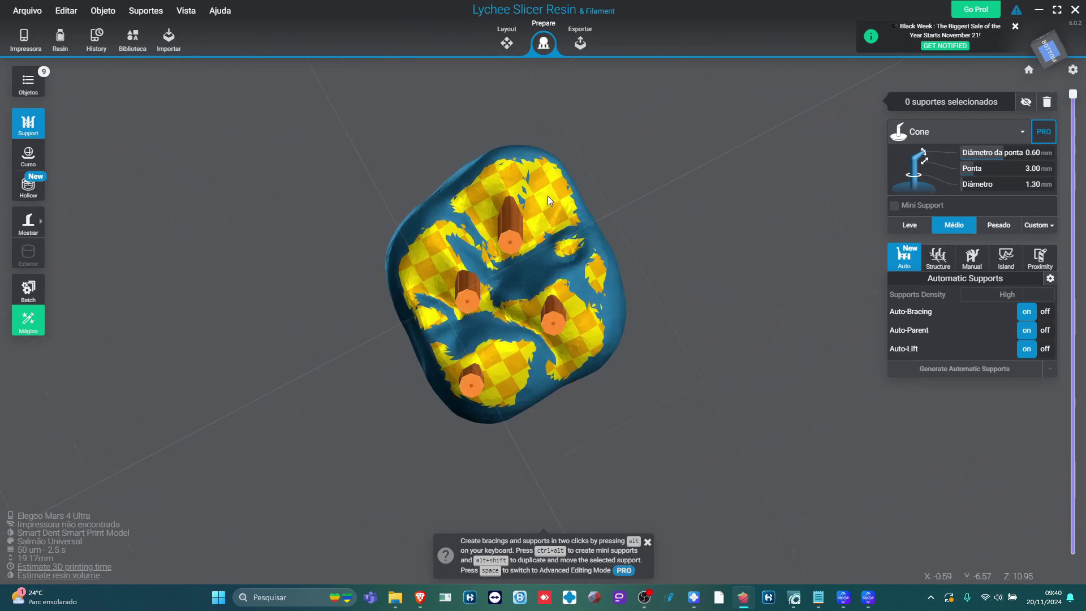
pyautogui.click(601, 276)
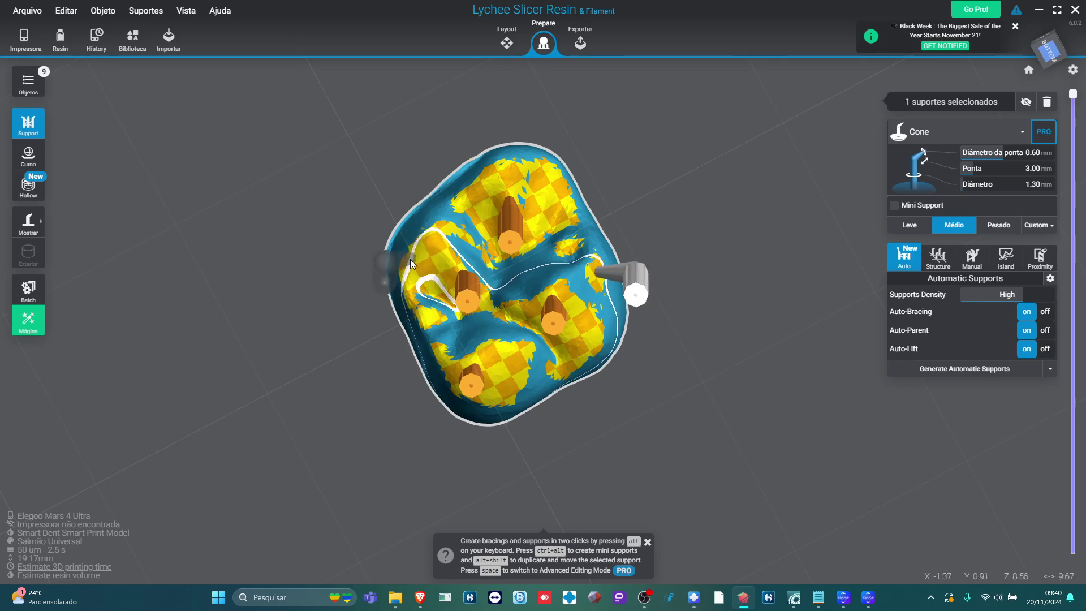
pyautogui.click(432, 250)
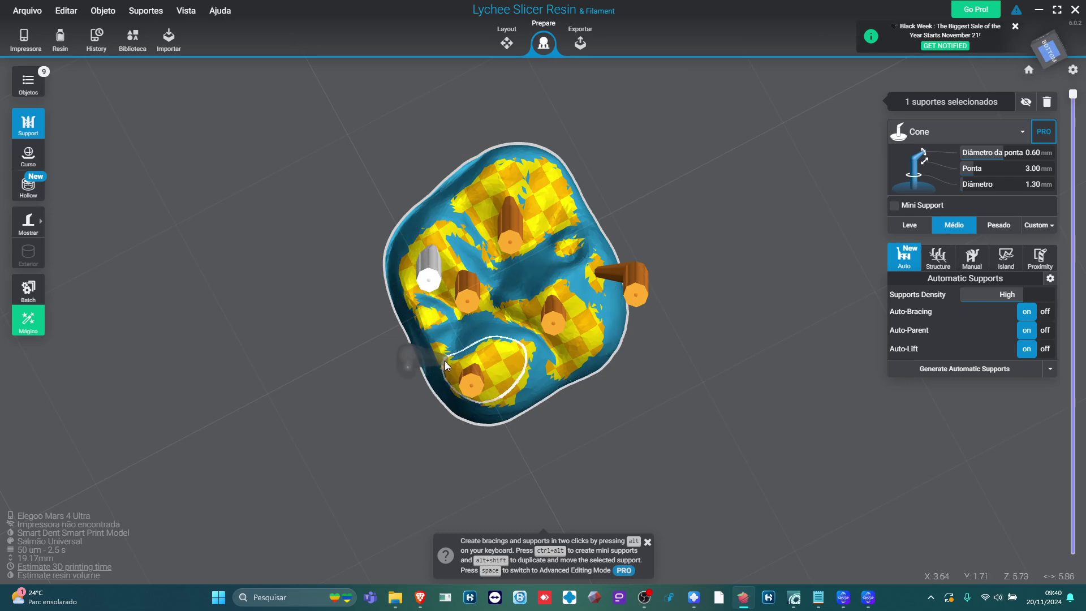
pyautogui.click(559, 182)
pyautogui.click(492, 161)
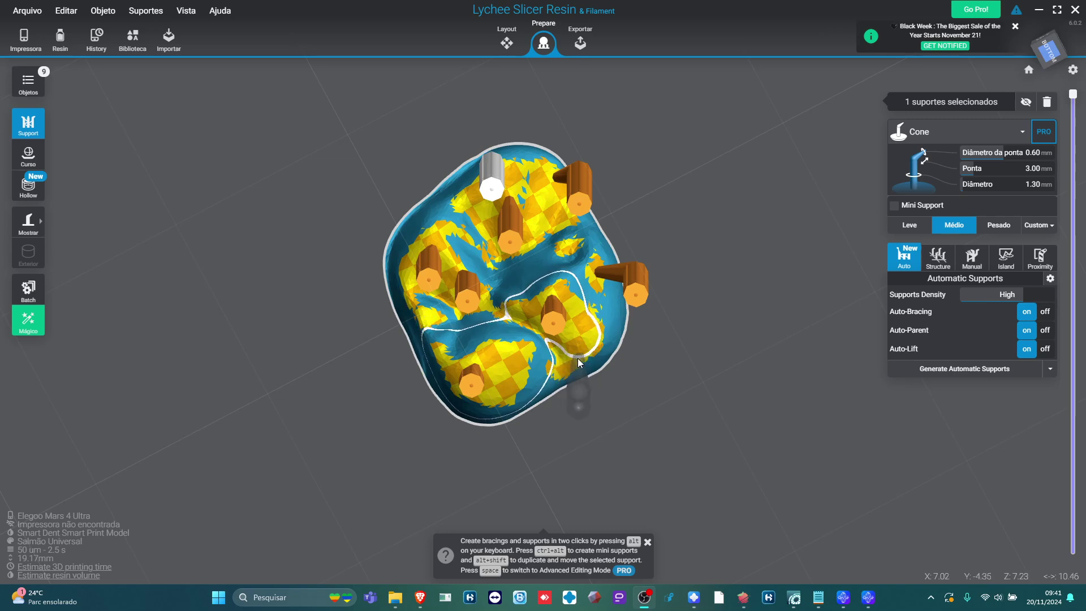
pyautogui.moveTo(577, 361); pyautogui.dragTo(506, 410)
pyautogui.click(842, 488)
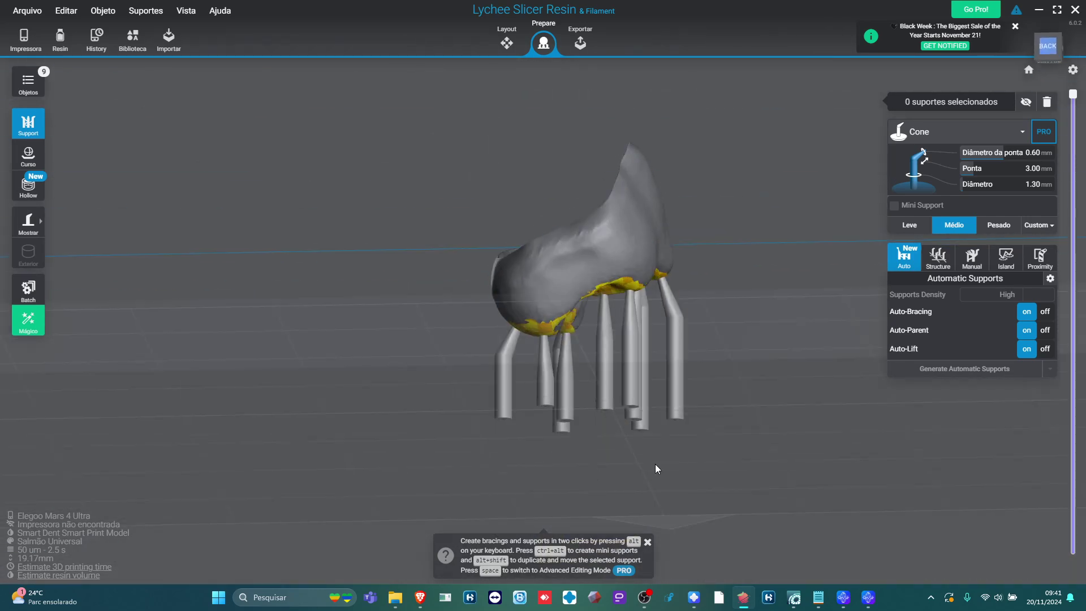
# - Inspect the crown's supports from below and from the side, checking their spacing and shared base
pyautogui.moveTo(655, 464); pyautogui.dragTo(624, 334)
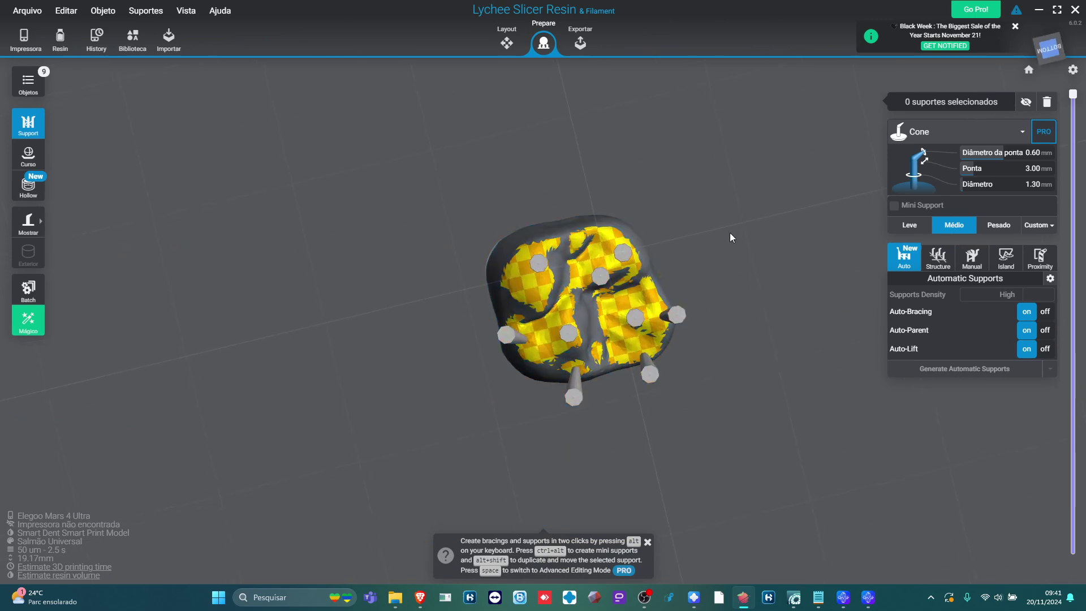
pyautogui.moveTo(722, 220); pyautogui.dragTo(740, 464)
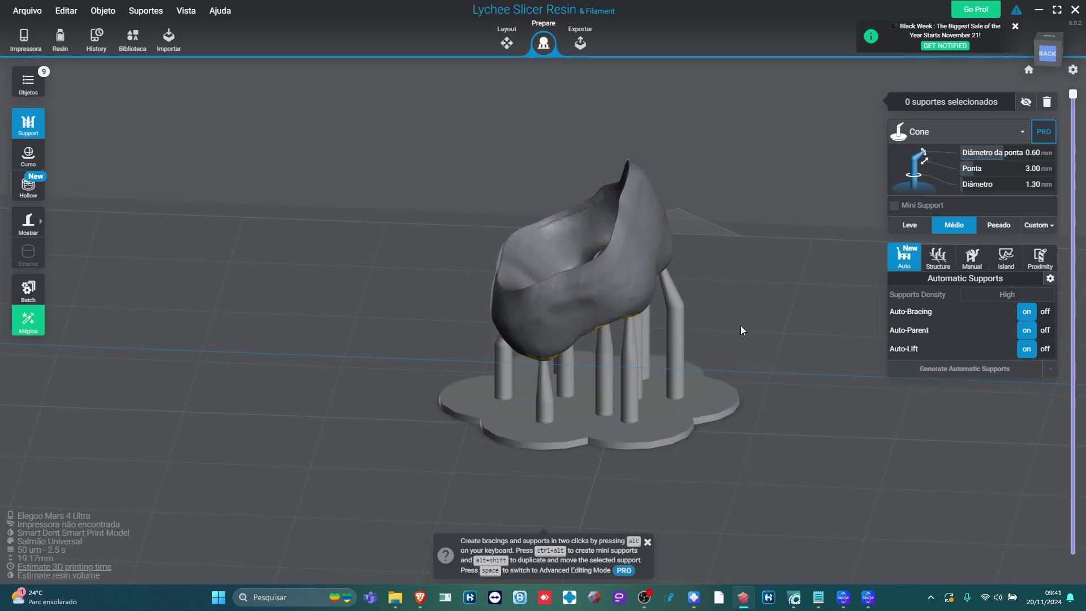
pyautogui.moveTo(738, 452); pyautogui.dragTo(695, 216)
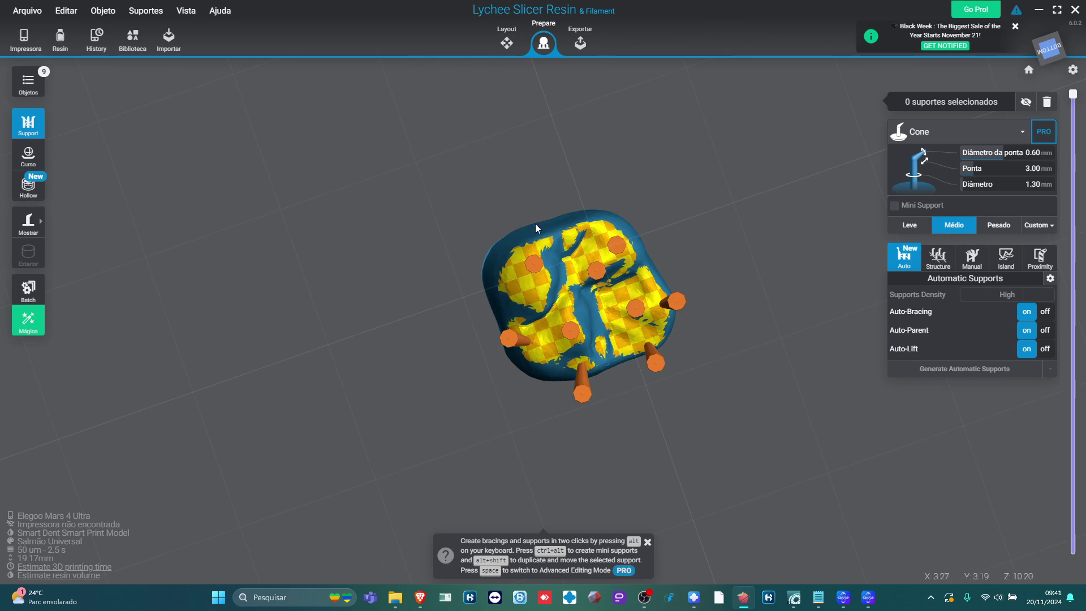
pyautogui.moveTo(665, 320); pyautogui.dragTo(688, 375)
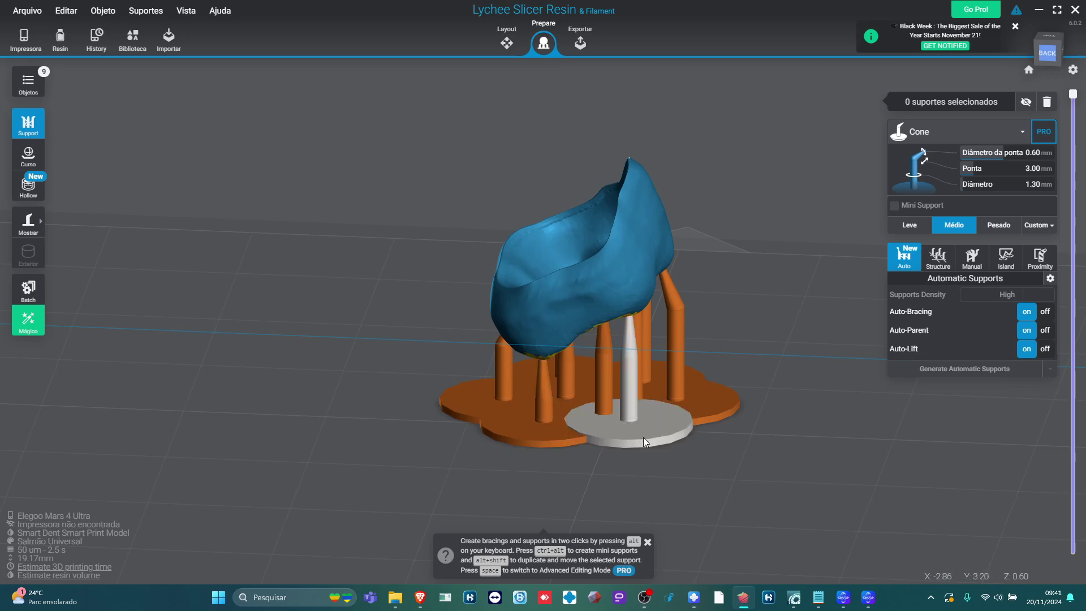
pyautogui.click(606, 500)
pyautogui.click(500, 379)
pyautogui.click(862, 262)
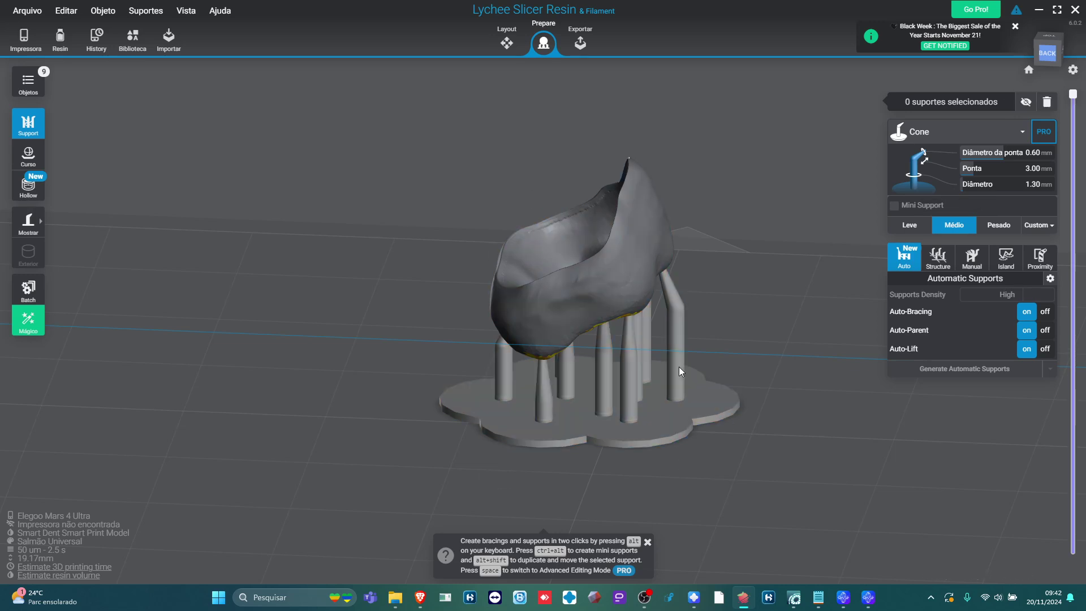
# - Delete the outermost angled support under the crown's tall end and the nearest upright support beside it
pyautogui.scroll(3, 629, 519)
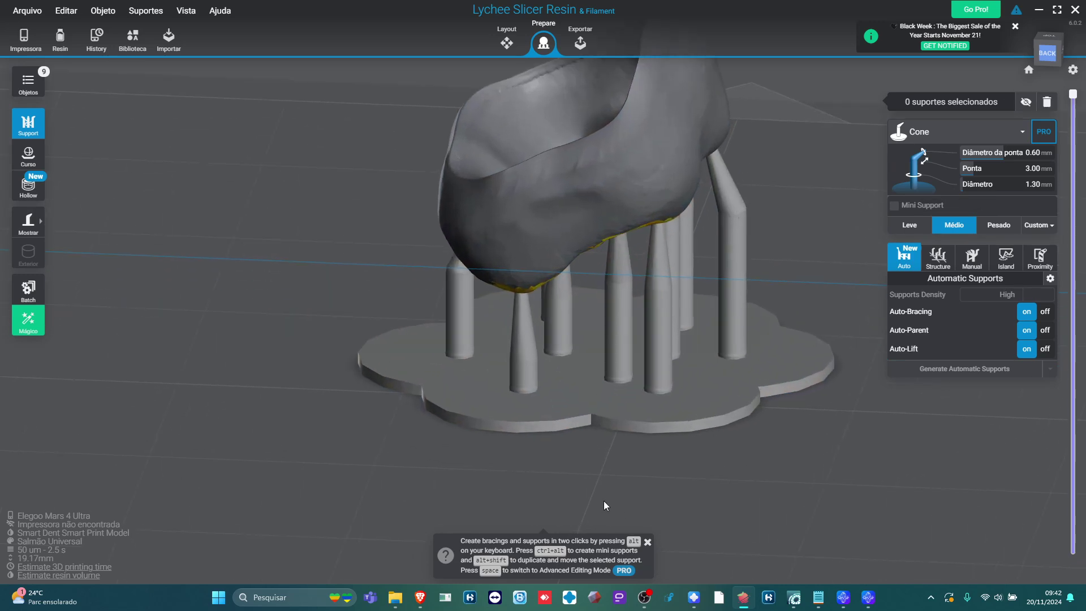
pyautogui.click(737, 259)
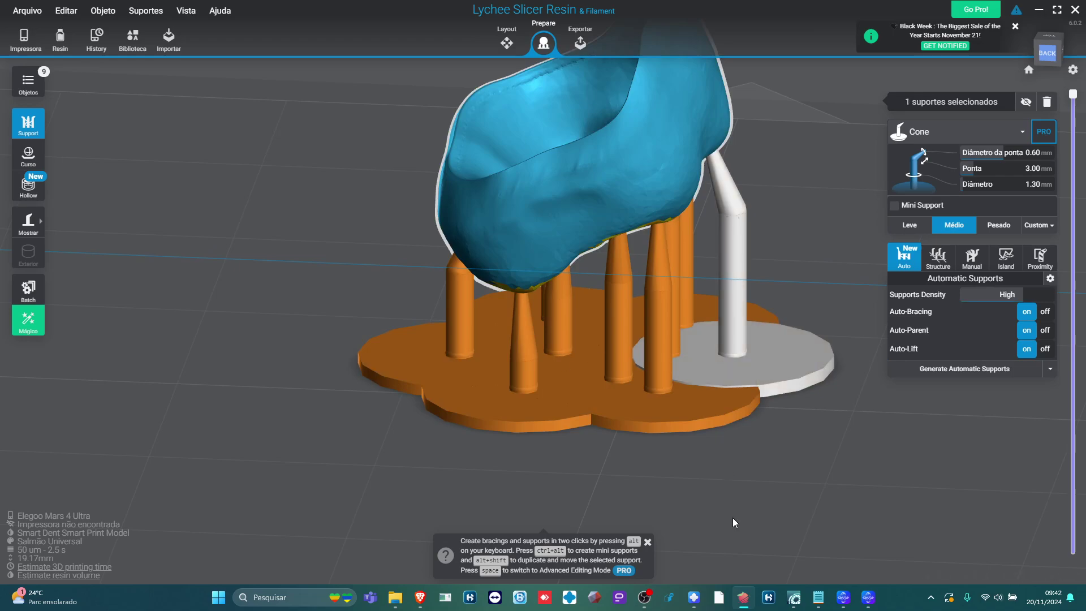
pyautogui.click(1047, 102)
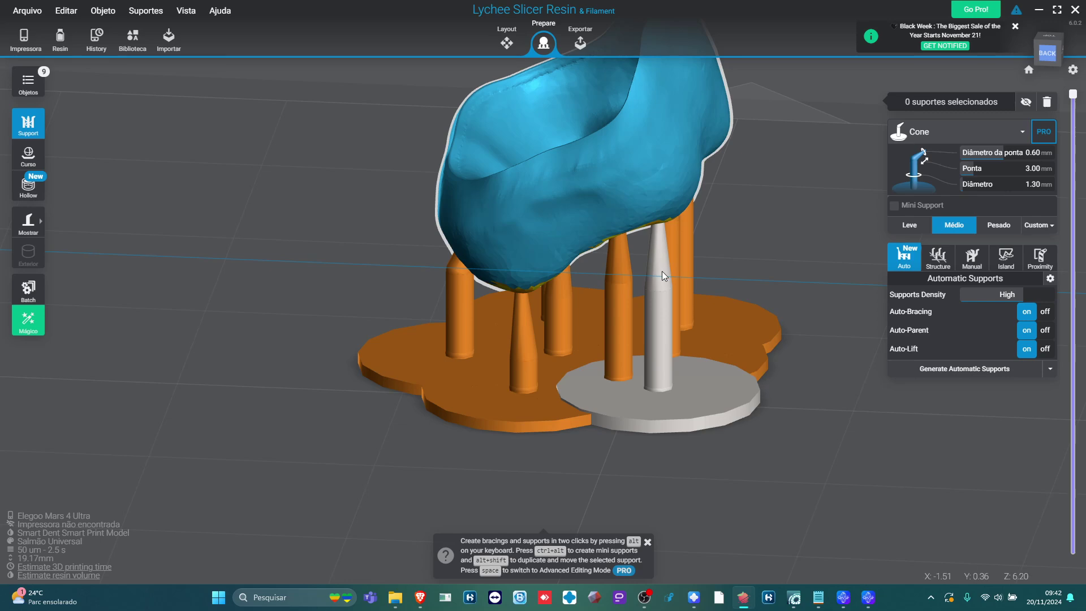
pyautogui.click(662, 270)
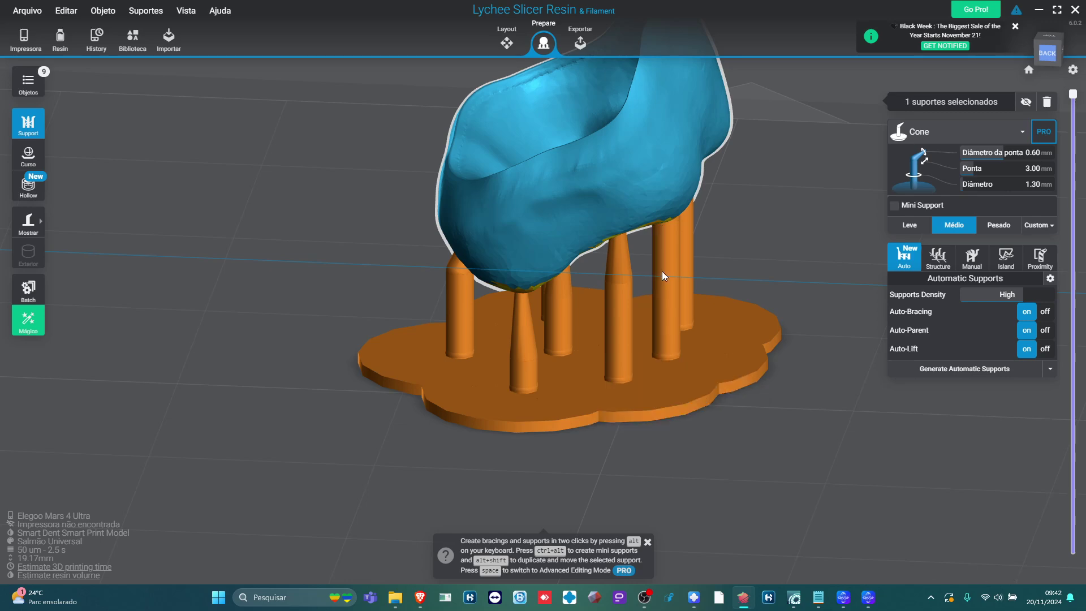
# - Delete another upright support near the crown's tall end, and clear all of the crown's remaining supports
pyautogui.click(663, 272)
pyautogui.press('Delete')
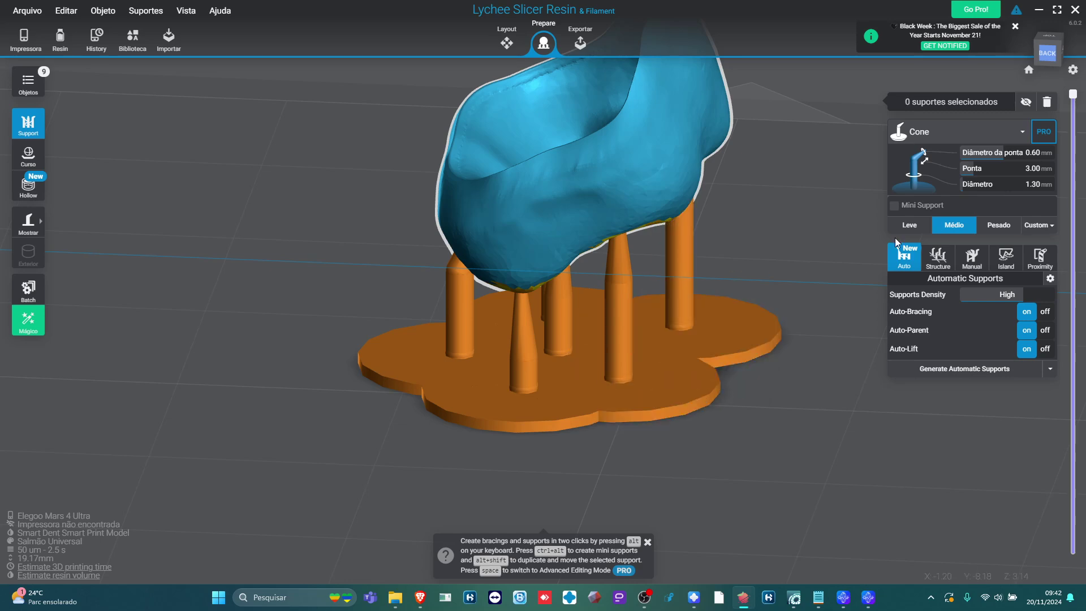
pyautogui.moveTo(736, 279); pyautogui.dragTo(585, 381)
pyautogui.click(585, 381)
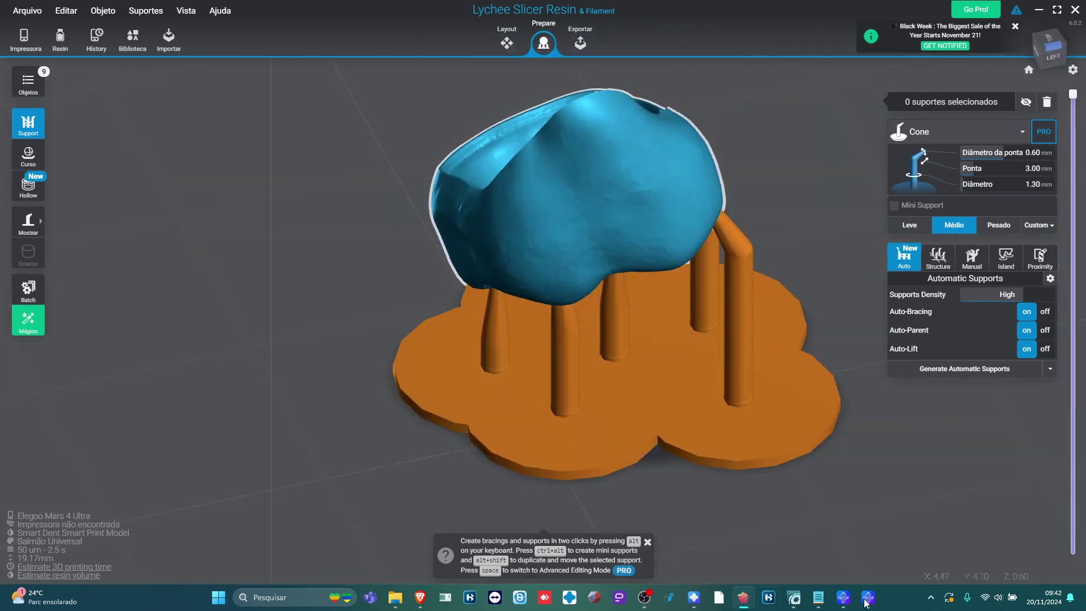
pyautogui.click(1050, 103)
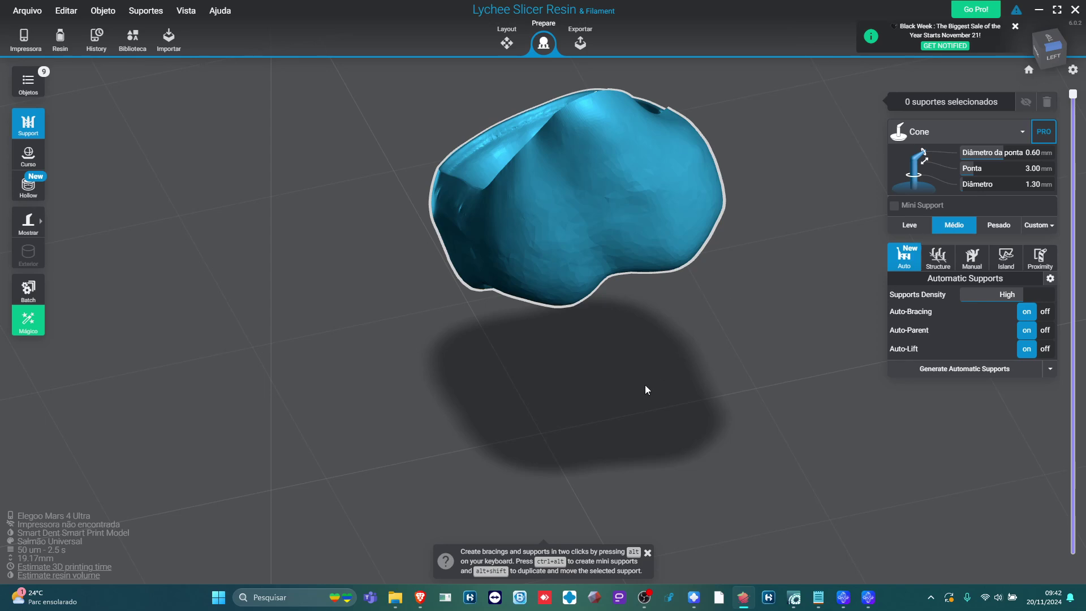
# - Set the support diameter to 1.80 mm, the tip length to 2.00 mm and the tip diameter to 1.20 mm
pyautogui.moveTo(641, 406); pyautogui.dragTo(787, 294)
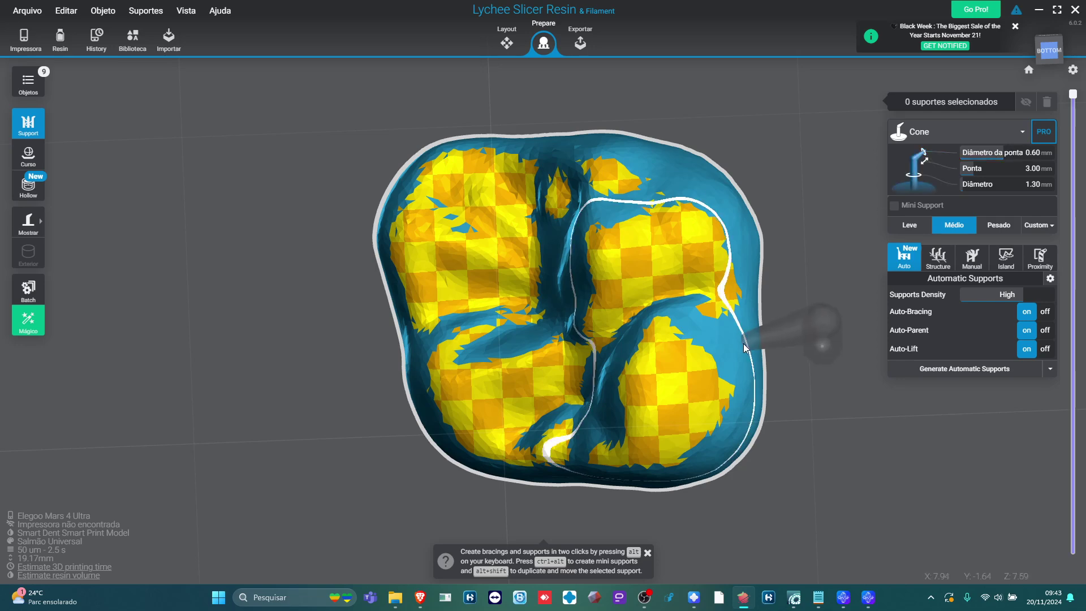
pyautogui.scroll(3, 741, 344)
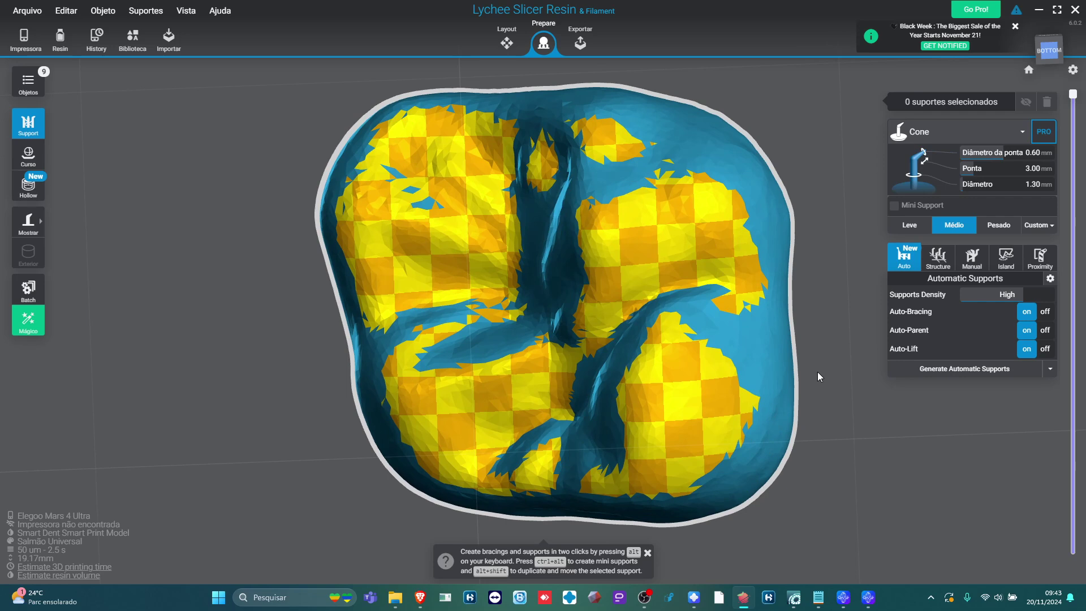
pyautogui.moveTo(819, 370); pyautogui.dragTo(812, 365, button='middle')
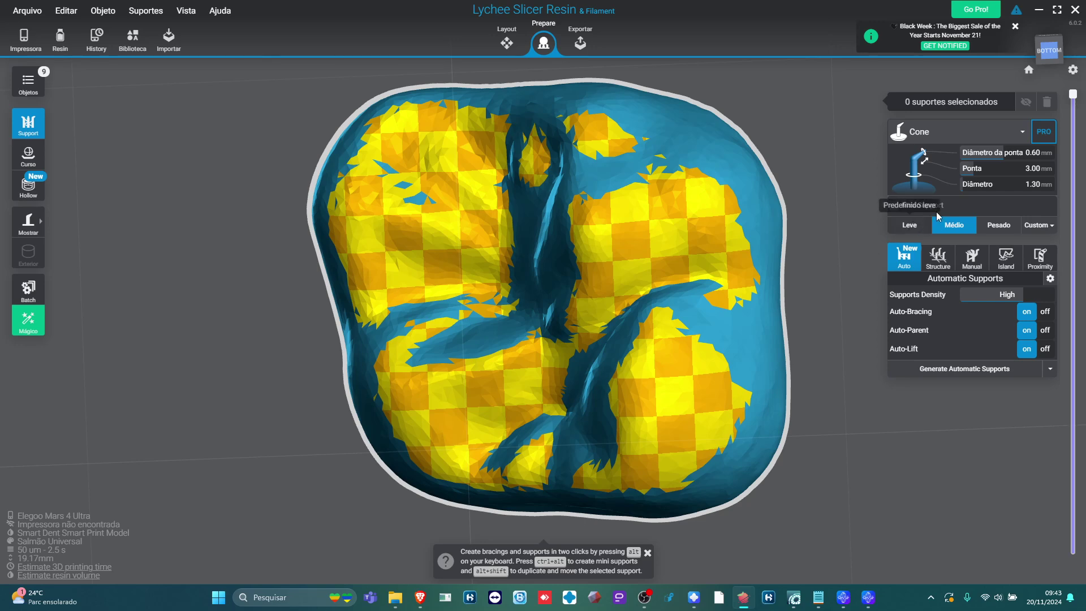
pyautogui.click(1049, 173)
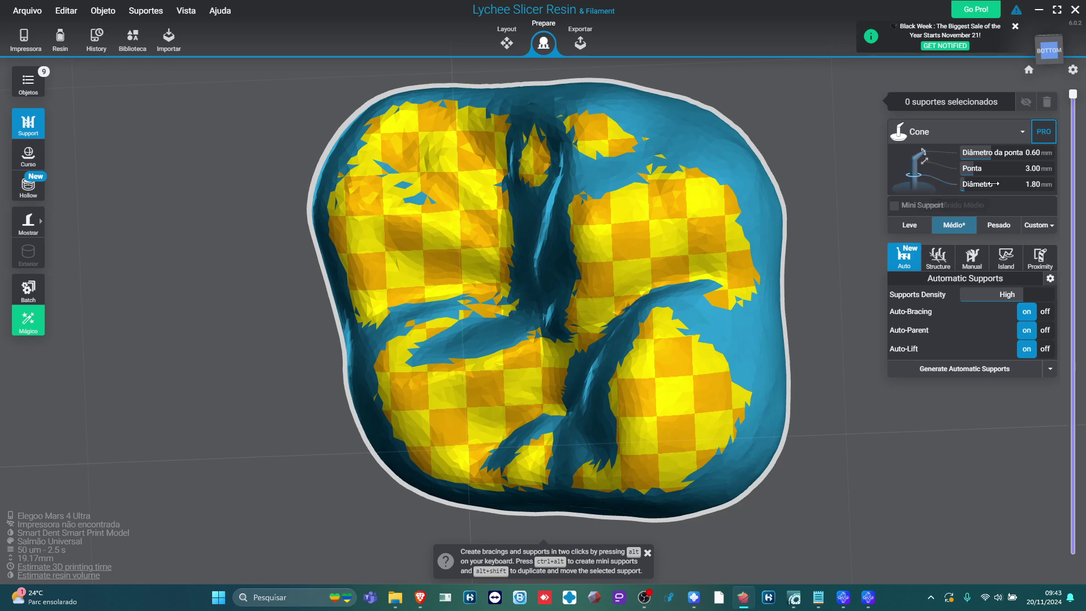
pyautogui.click(1027, 169)
pyautogui.click(1029, 153)
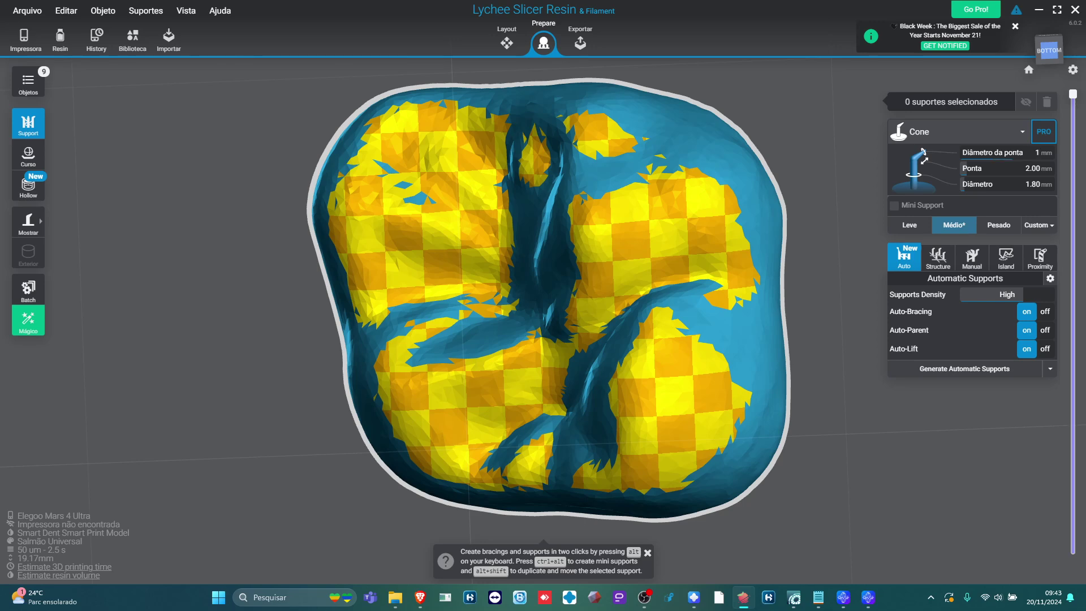
pyautogui.write('1.2')
pyautogui.press('Return')
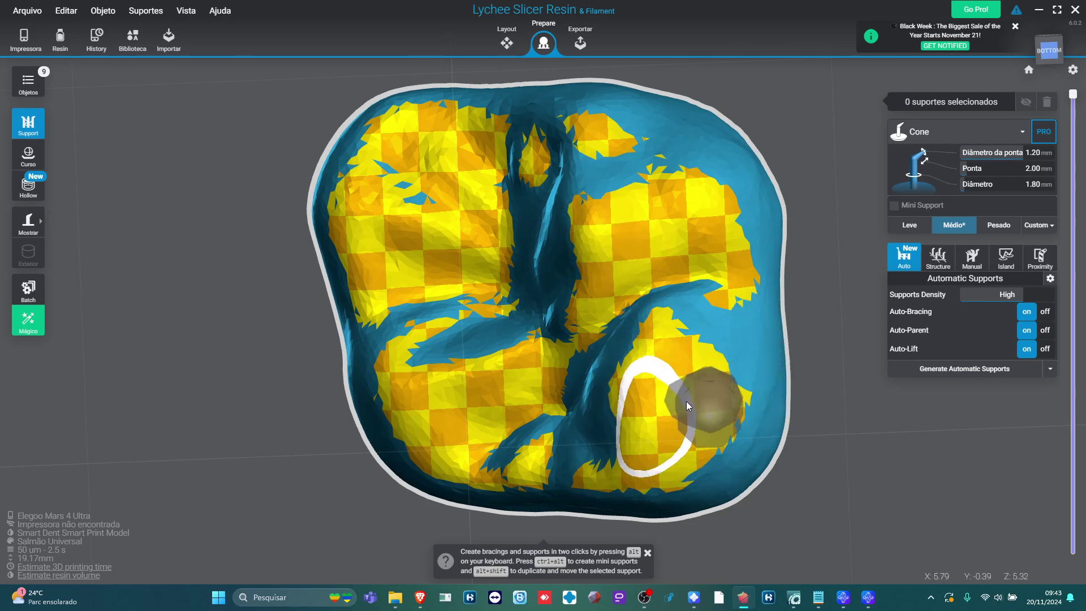
# - Place two supports on the crown's underside, plus one on each detached island at layer preview heights of 8.16 and 9.93 mm
pyautogui.scroll(2, 810, 421)
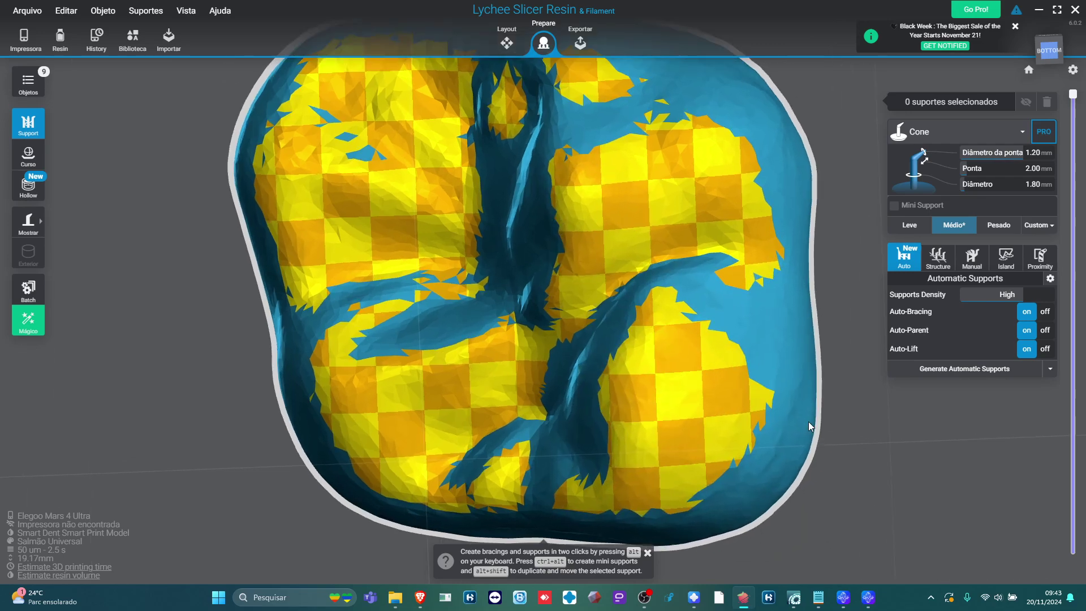
pyautogui.click(645, 442)
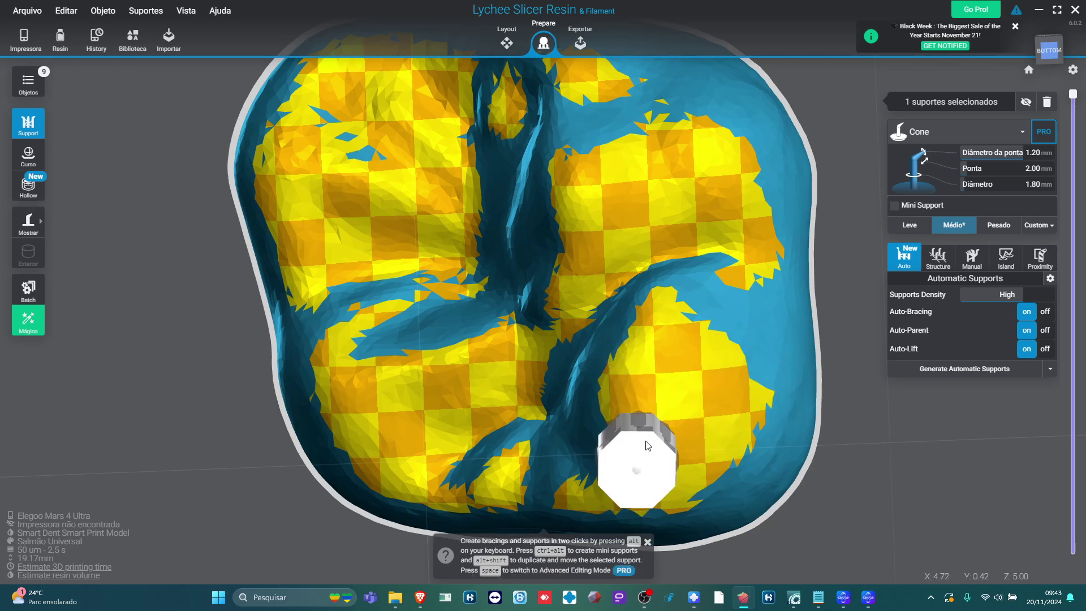
pyautogui.click(579, 202)
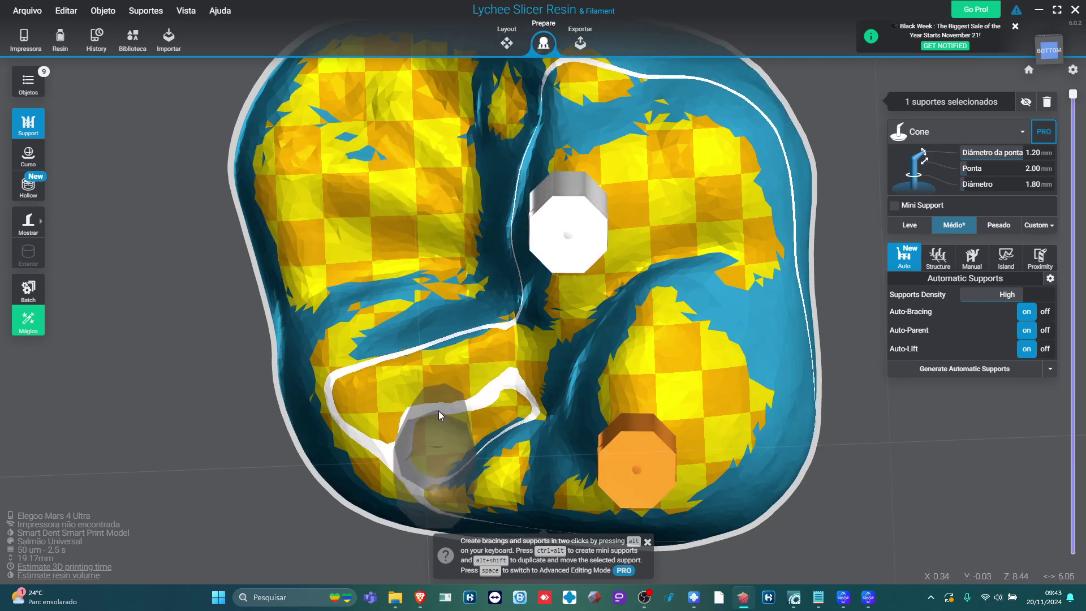
pyautogui.moveTo(1072, 101); pyautogui.dragTo(1081, 364)
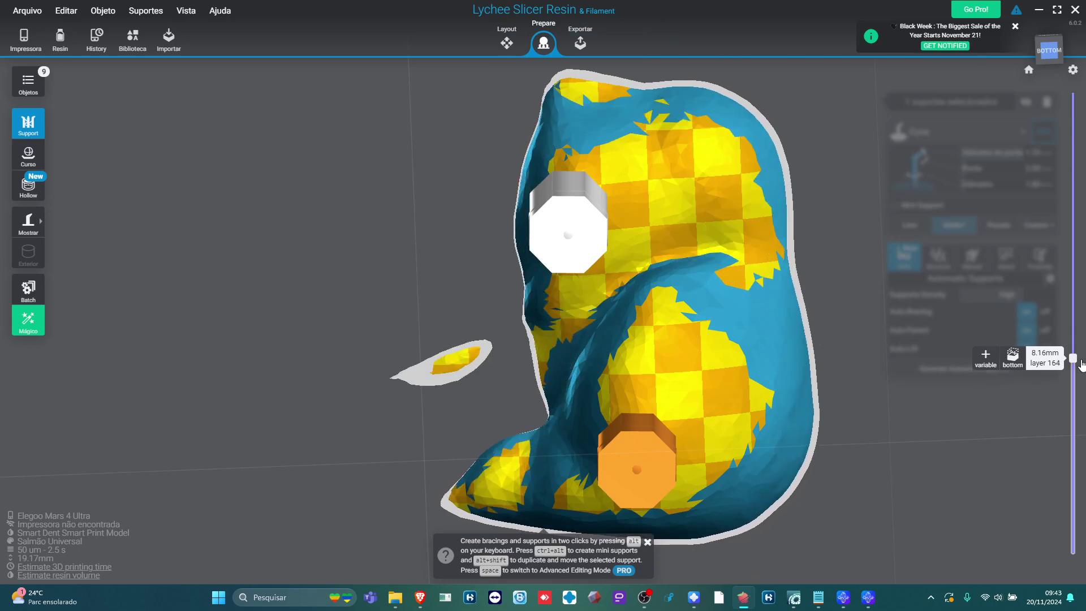
pyautogui.click(455, 363)
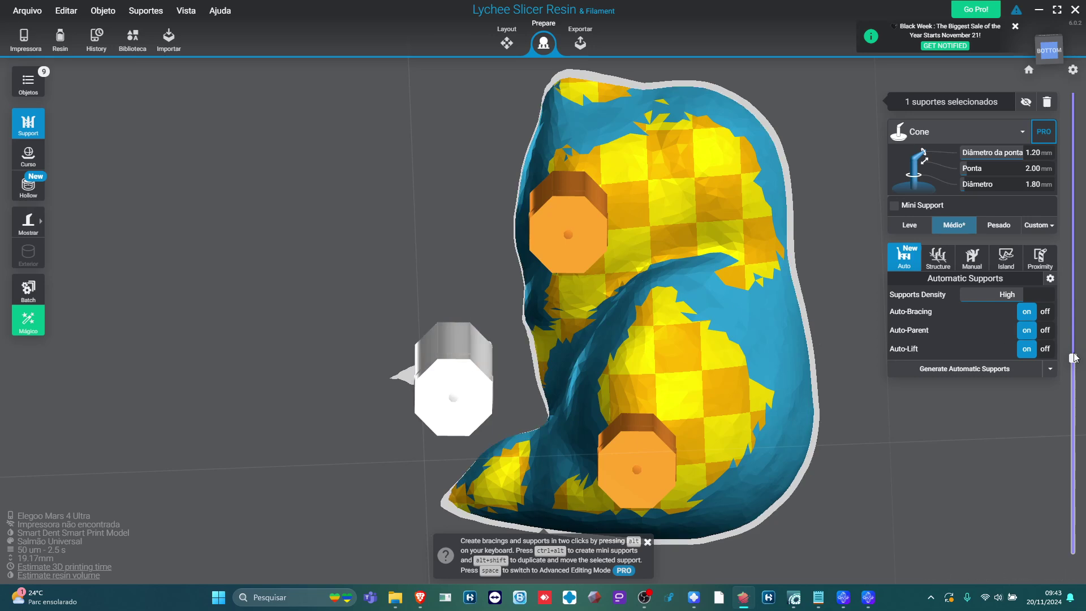
pyautogui.moveTo(1074, 358); pyautogui.dragTo(1065, 317)
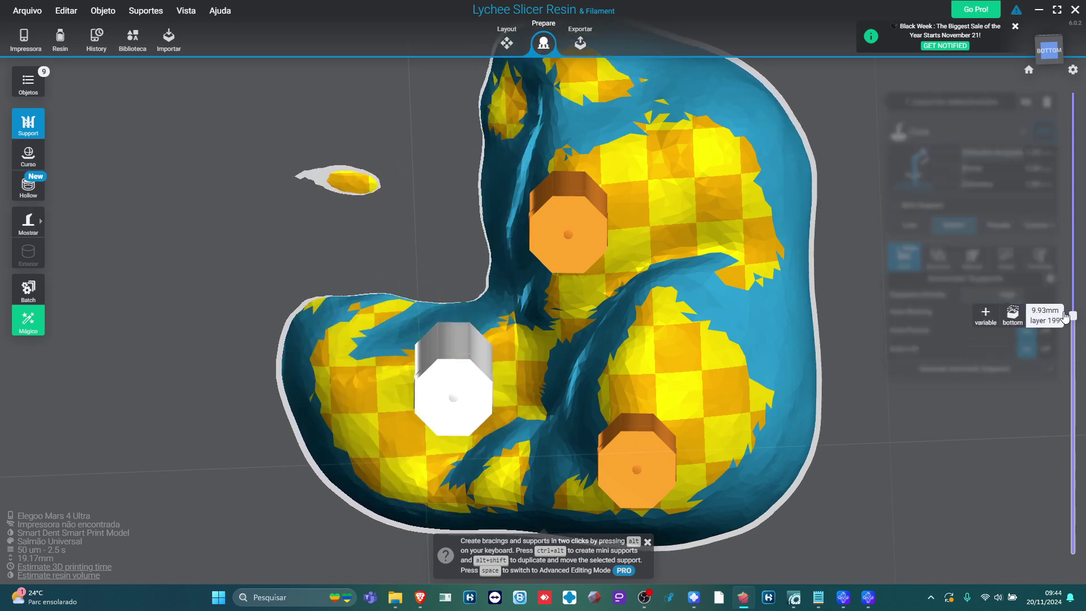
pyautogui.click(352, 184)
# - Raise the layer preview to show most of the crown and examine the four thick supports and their tips from the side
pyautogui.scroll(-2, 634, 305)
pyautogui.moveTo(851, 271); pyautogui.dragTo(837, 405, button='right')
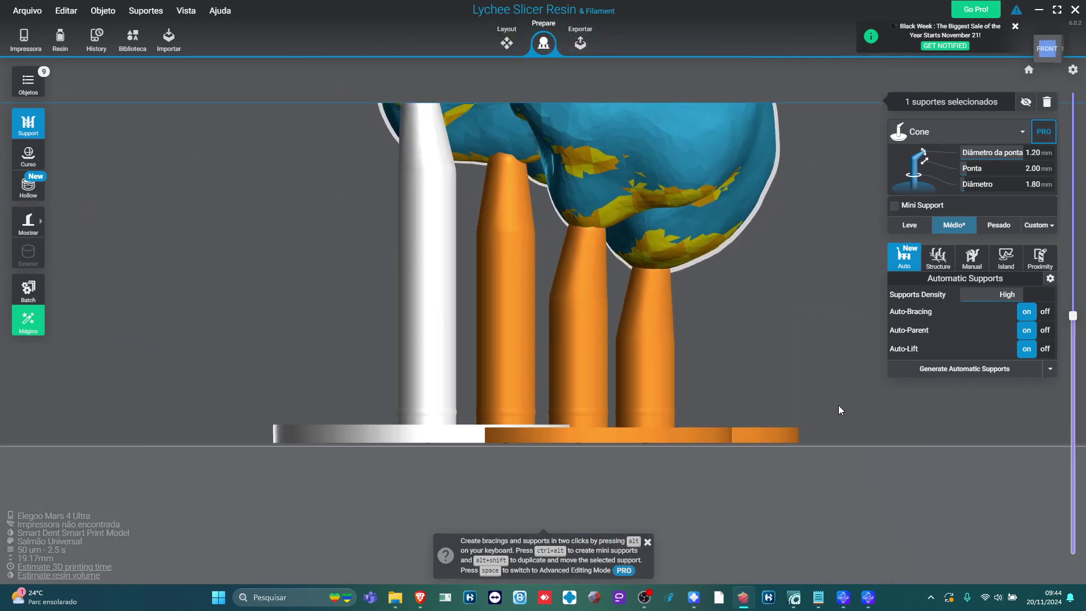
pyautogui.scroll(-4, 838, 405)
pyautogui.moveTo(796, 305); pyautogui.dragTo(920, 312, button='right')
pyautogui.scroll(2, 758, 355)
pyautogui.scroll(-1, 758, 355)
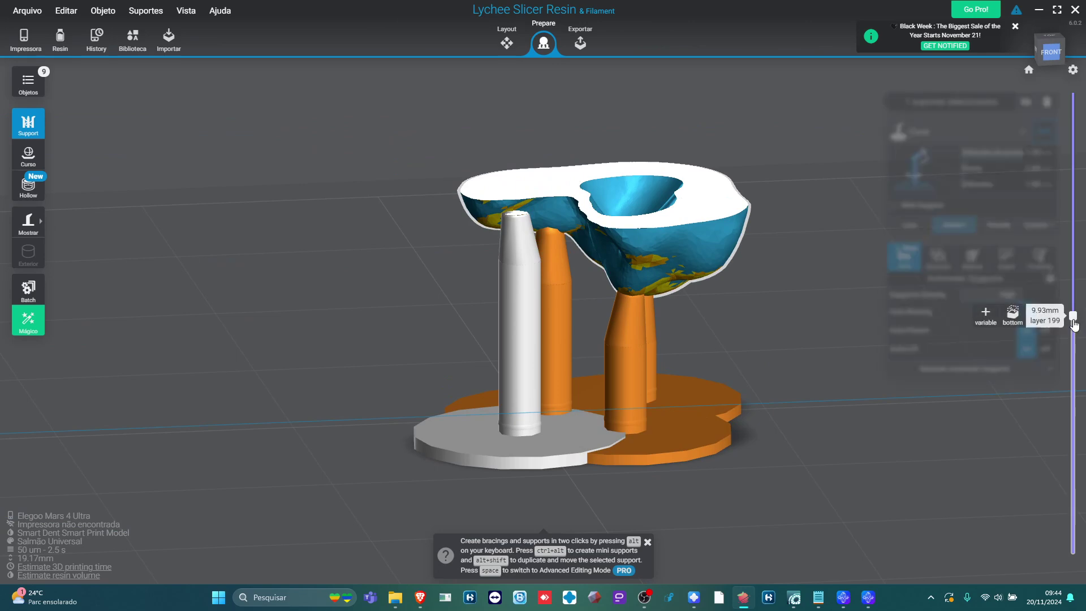
pyautogui.moveTo(1072, 318); pyautogui.dragTo(1061, 131)
pyautogui.moveTo(691, 412); pyautogui.dragTo(792, 351, button='right')
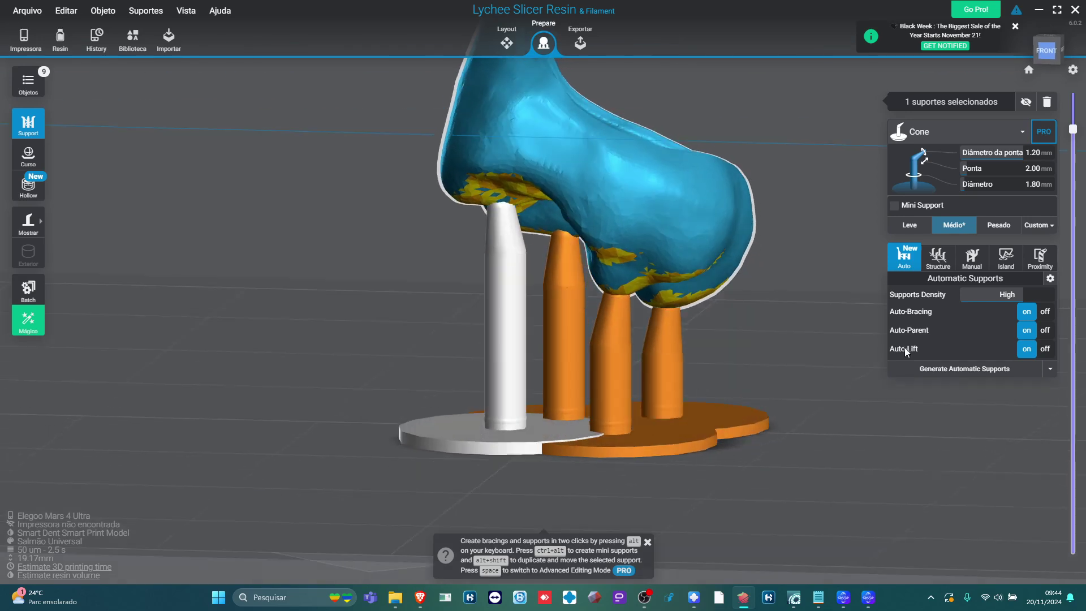
# - Set the support tip diameter to 0.80 mm and remove all four supports placed under the crown
pyautogui.click(1033, 152)
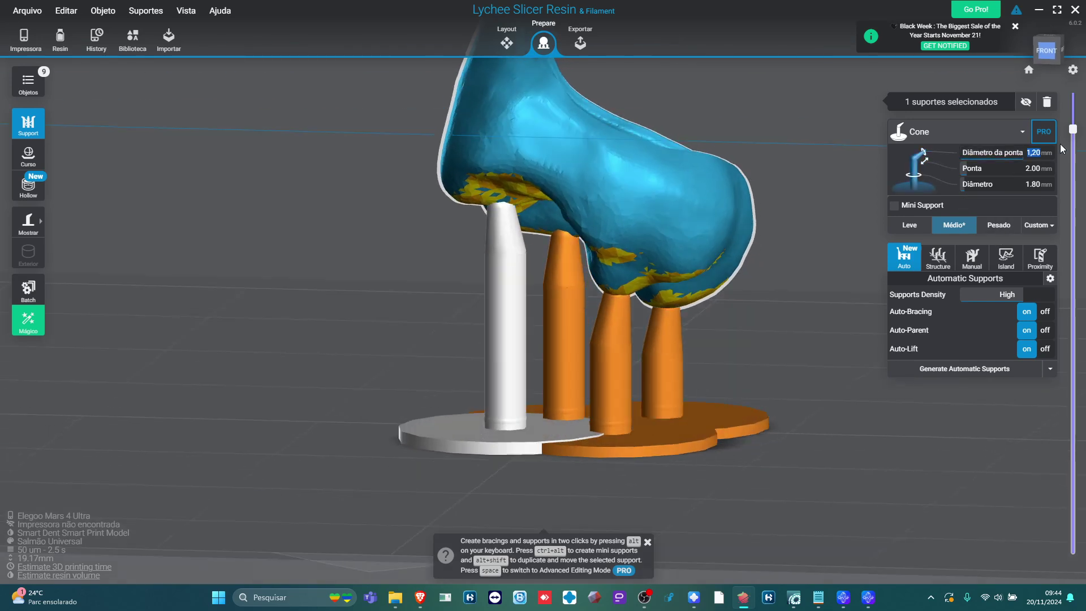
pyautogui.write('0.8')
pyautogui.press('Return')
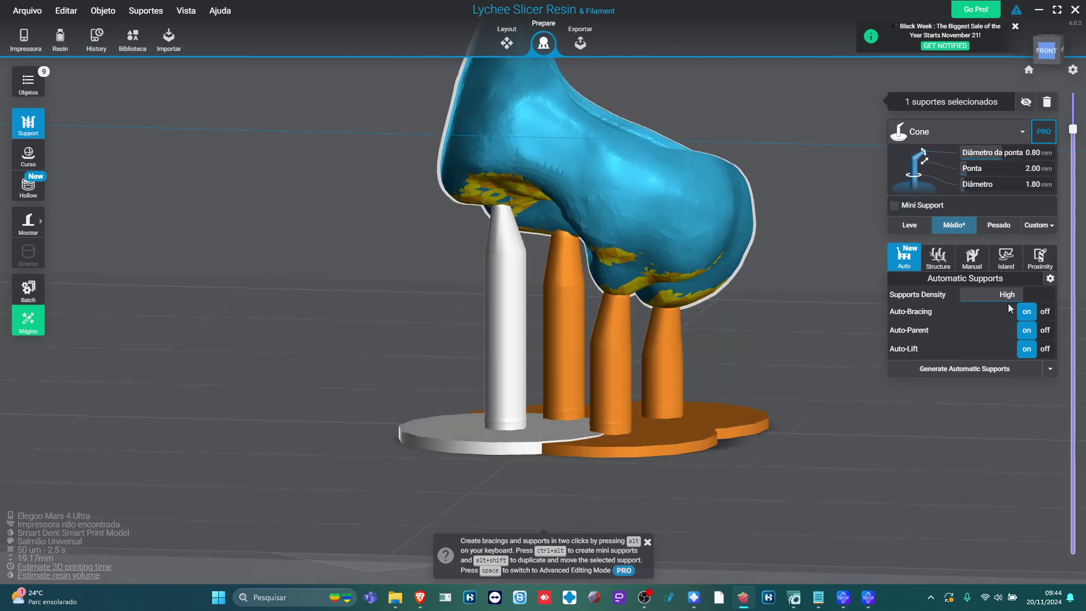
pyautogui.press('Delete')
pyautogui.hotkey('ctrl', 'z')
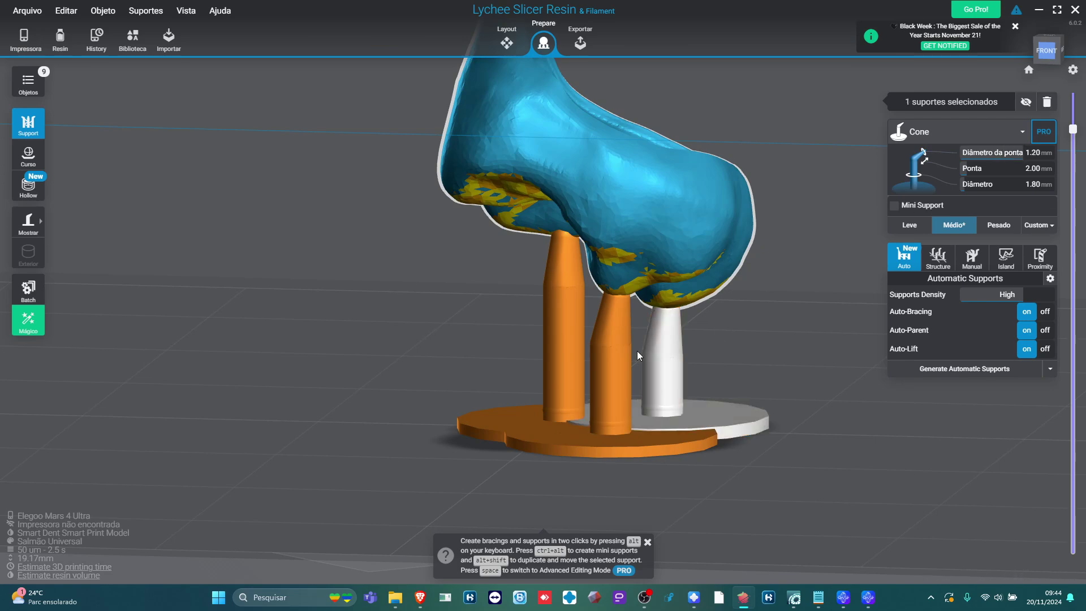
pyautogui.hotkey('ctrl', 'z')
pyautogui.hotkey('ctrl', 'z')
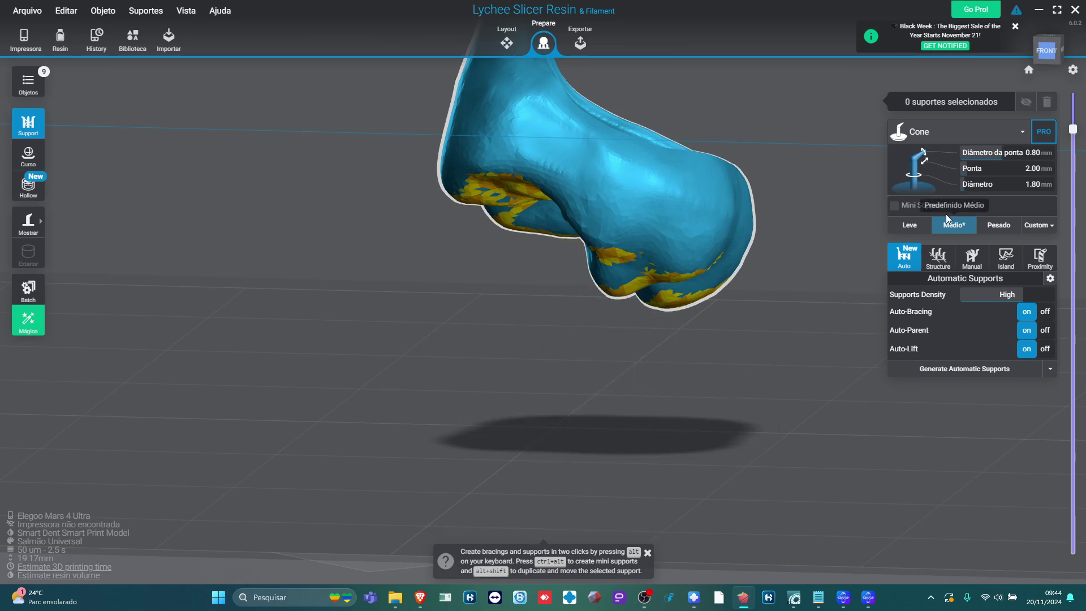
# - Place three supports with 0.80 mm tips on separate cusps of the crown's underside
pyautogui.moveTo(788, 357); pyautogui.dragTo(764, 162, button='right')
pyautogui.click(674, 353)
pyautogui.moveTo(674, 353); pyautogui.dragTo(647, 354, button='right')
pyautogui.scroll(3, 649, 355)
pyautogui.moveTo(714, 371); pyautogui.dragTo(826, 225, button='right')
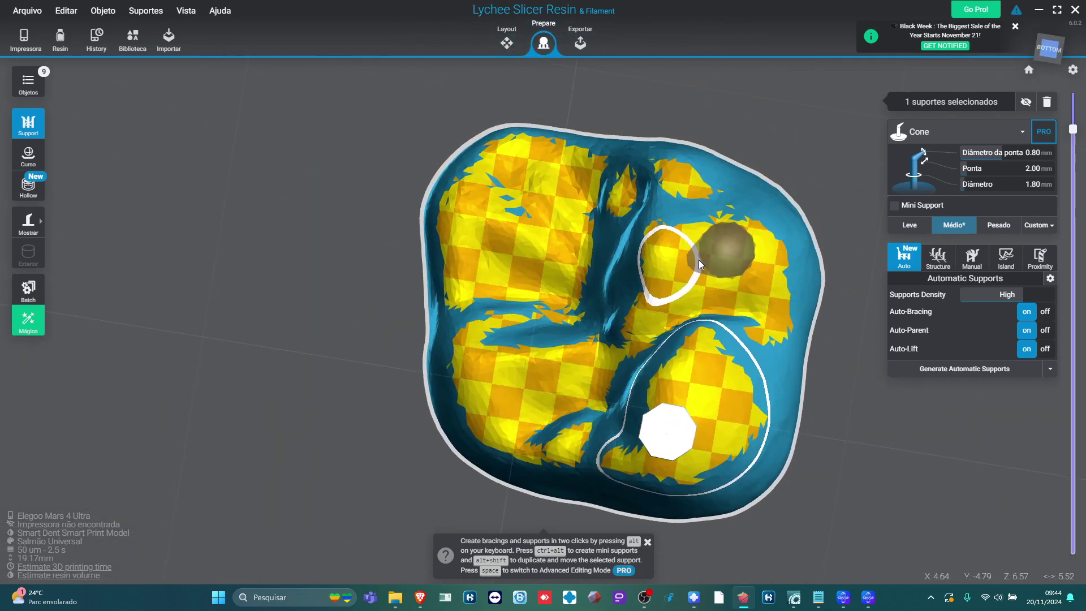
pyautogui.click(663, 260)
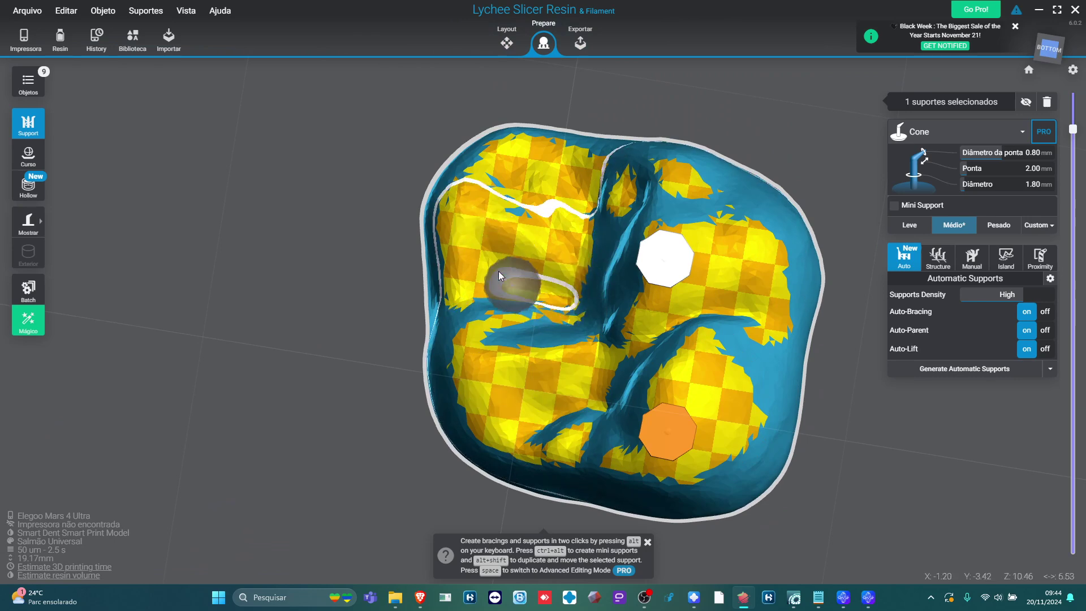
pyautogui.click(502, 221)
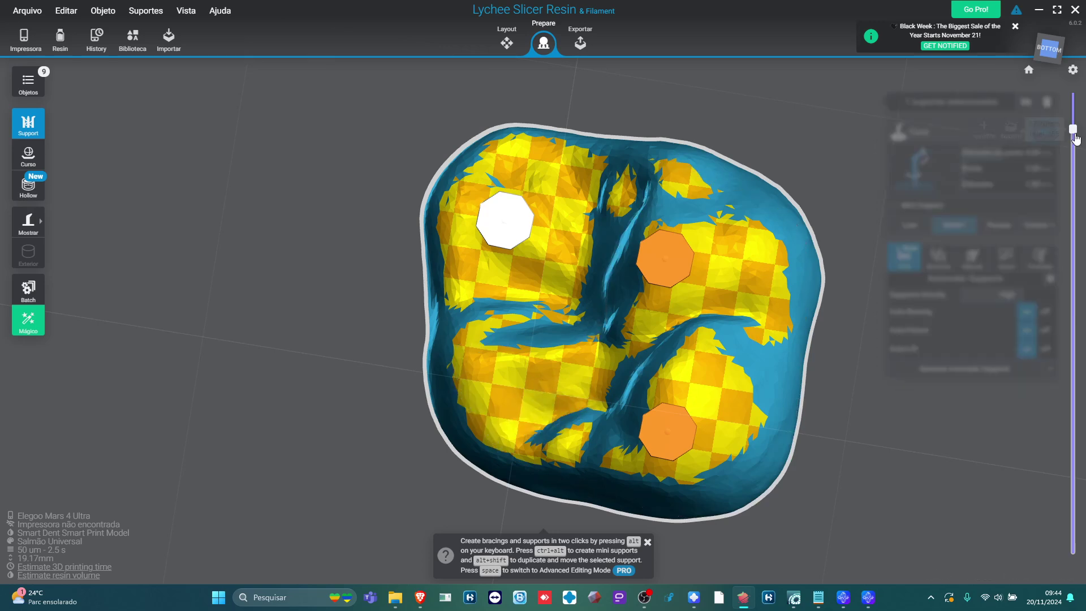
# - Lower the layer preview to about 8.13 mm and place a fourth support on the small detached island
pyautogui.moveTo(1073, 129); pyautogui.dragTo(1068, 367)
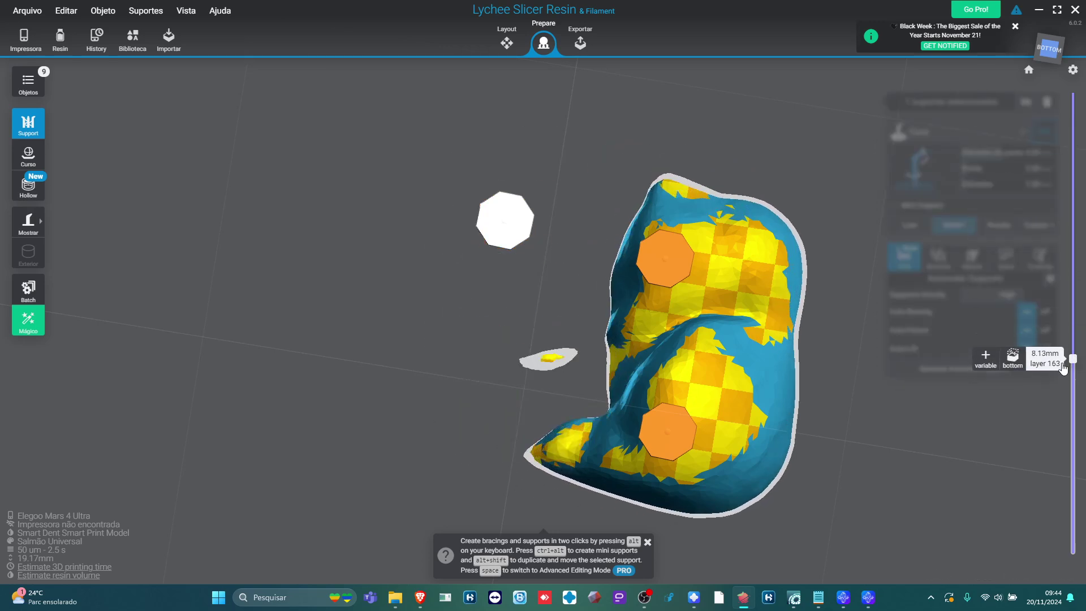
pyautogui.click(553, 356)
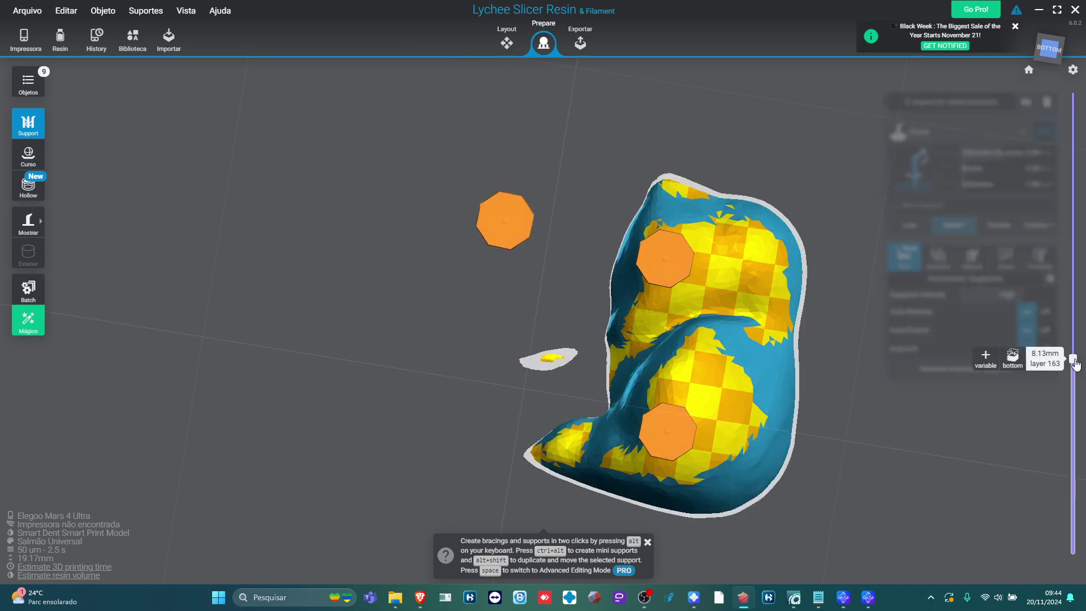
pyautogui.moveTo(1073, 358); pyautogui.dragTo(1072, 356)
pyautogui.click(551, 360)
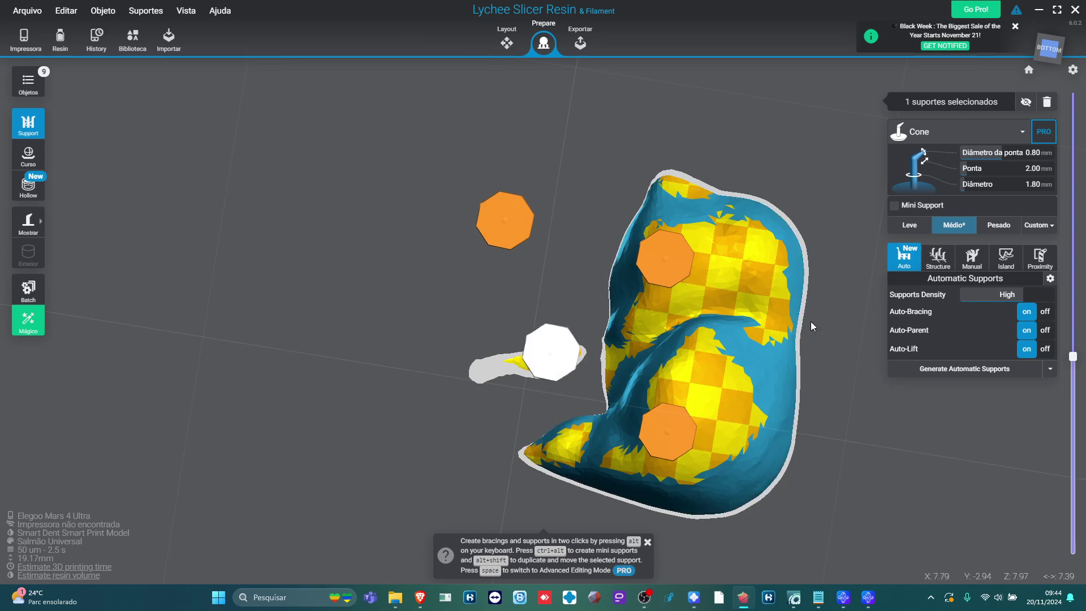
# - Raise the layer preview to show most of the crown and check the four new supports from below and the side
pyautogui.moveTo(810, 321); pyautogui.dragTo(1023, 348, button='right')
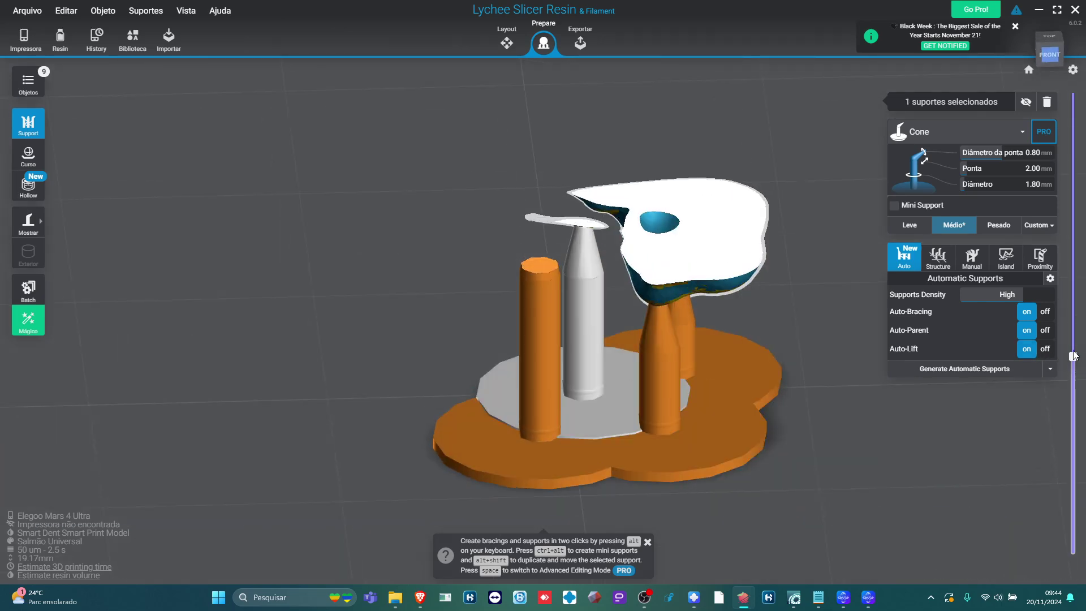
pyautogui.moveTo(1072, 356); pyautogui.dragTo(1072, 132)
pyautogui.moveTo(644, 473); pyautogui.dragTo(678, 302, button='right')
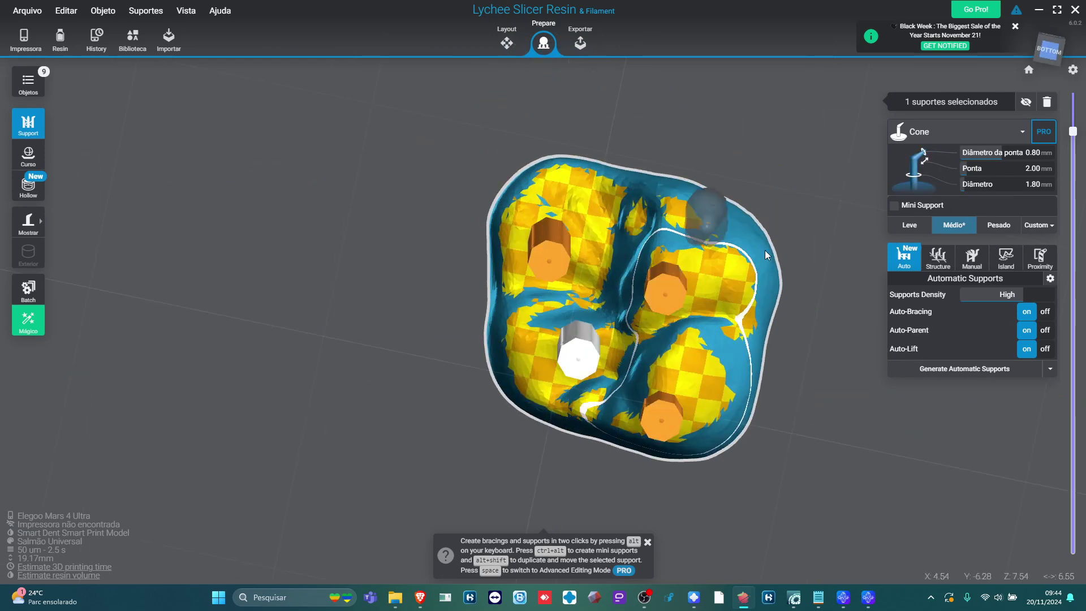
pyautogui.moveTo(765, 250); pyautogui.dragTo(838, 403, button='right')
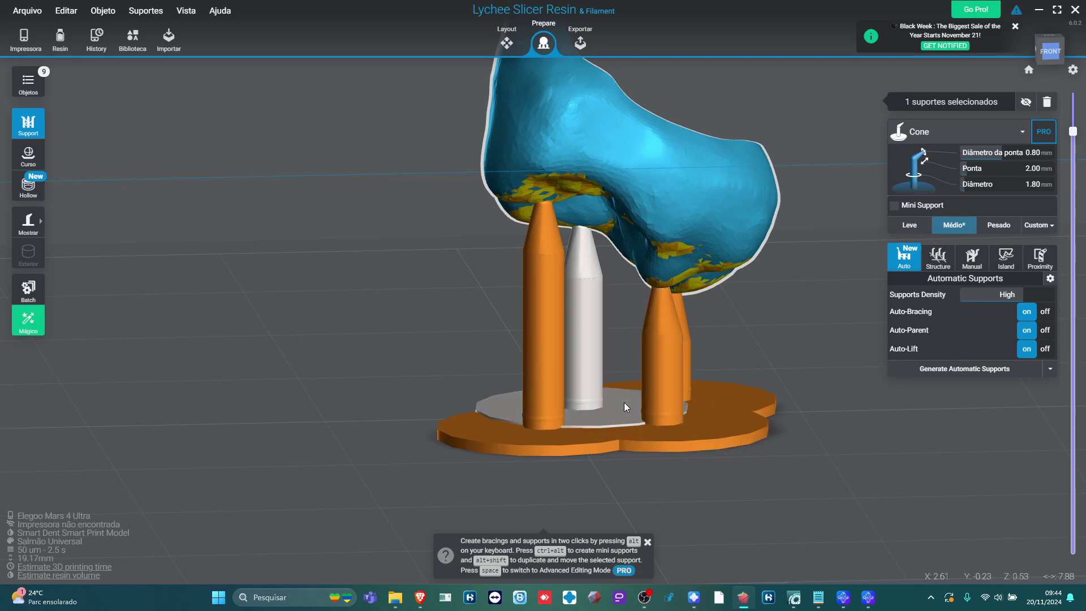
# - Reset the Medium support preset to its default values
pyautogui.moveTo(624, 404); pyautogui.dragTo(651, 357, button='right')
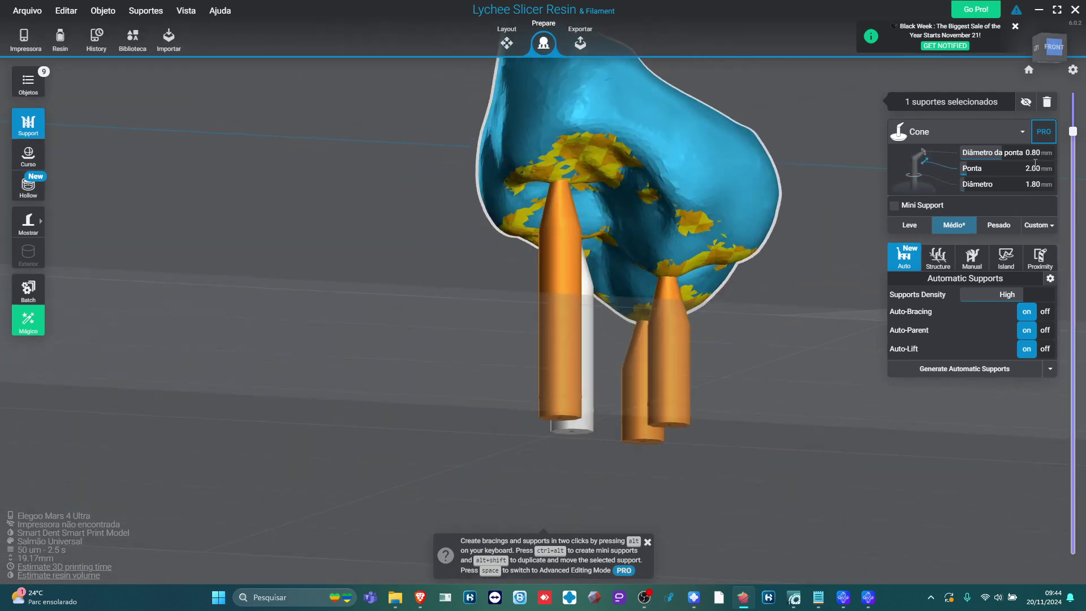
pyautogui.moveTo(848, 209)
pyautogui.mouseDown(button='right')
pyautogui.moveTo(707, 307)
pyautogui.moveTo(582, 182)
pyautogui.moveTo(762, 197)
pyautogui.moveTo(848, 219)
pyautogui.mouseUp(button='right')
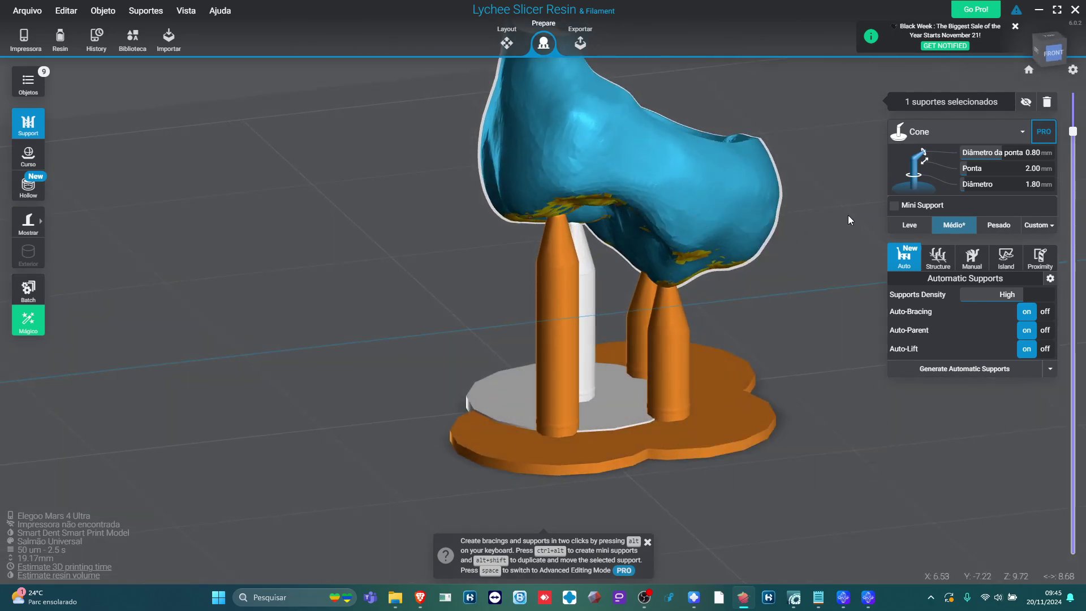
pyautogui.click(1042, 230)
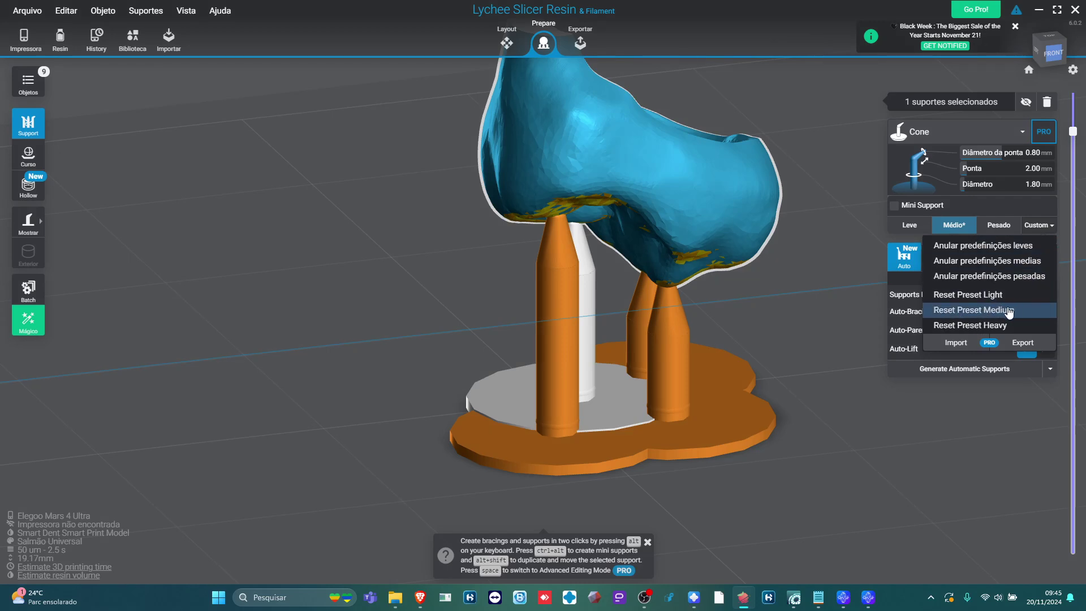
pyautogui.click(957, 310)
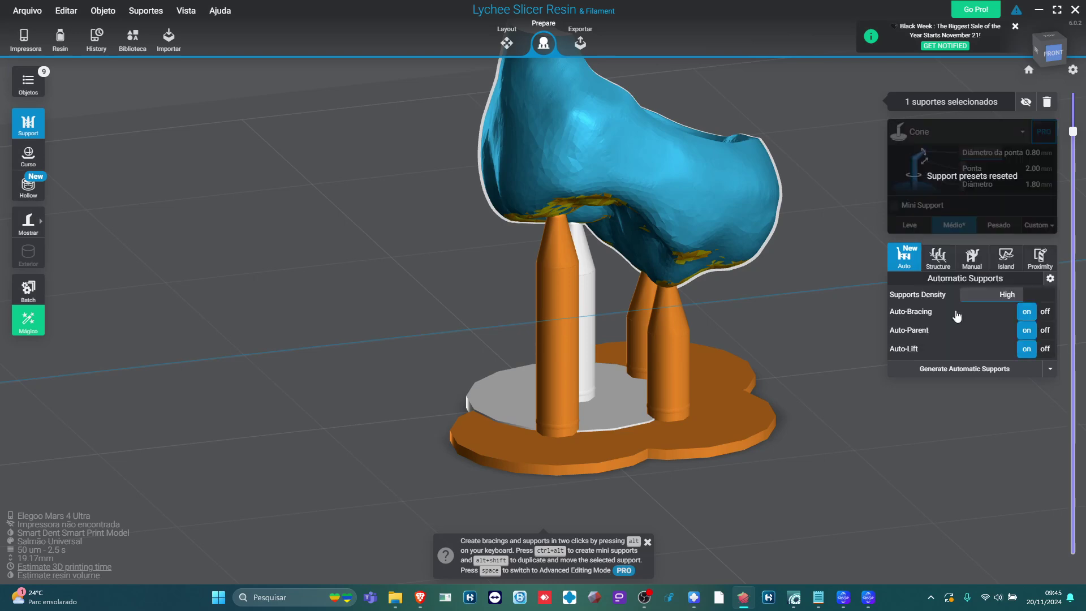
# - Apply the default Medium preset with a 0.60 mm tip to the selected support and place more such supports around the crown's underside
pyautogui.click(961, 226)
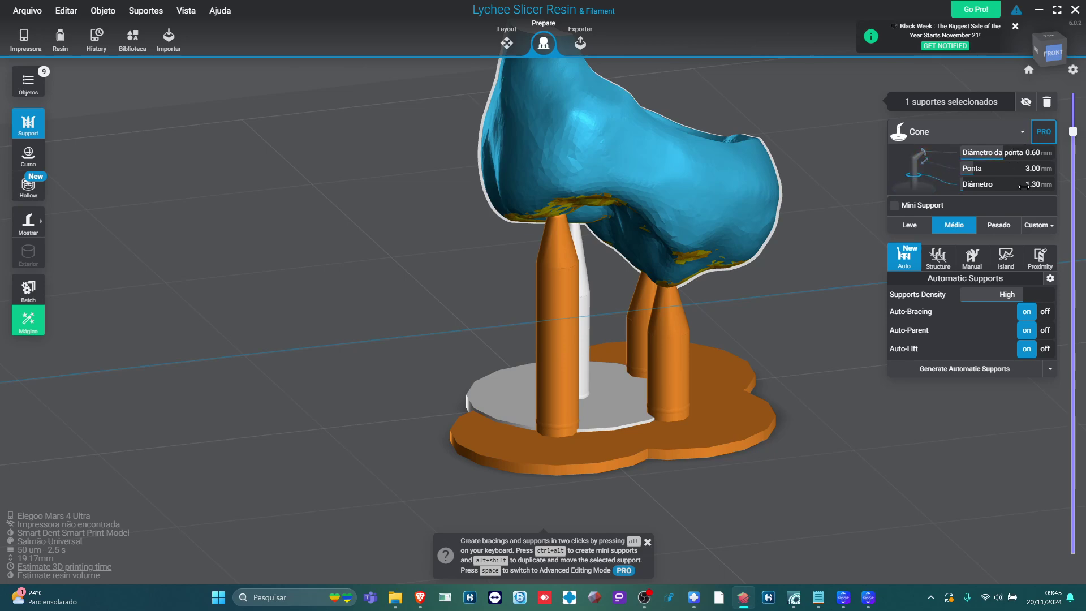
pyautogui.moveTo(734, 473); pyautogui.dragTo(739, 293)
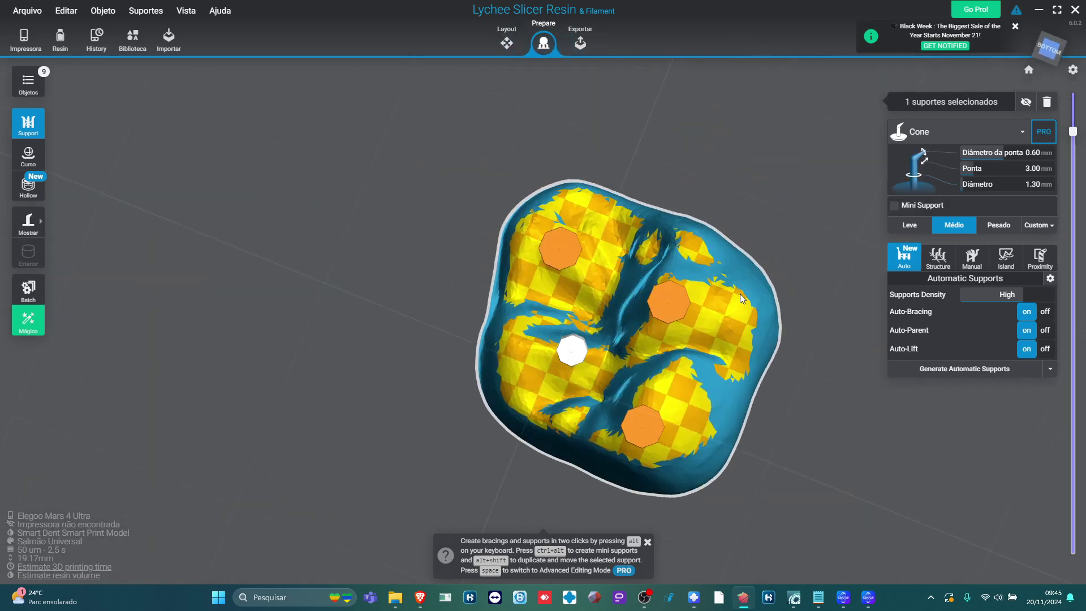
pyautogui.click(745, 320)
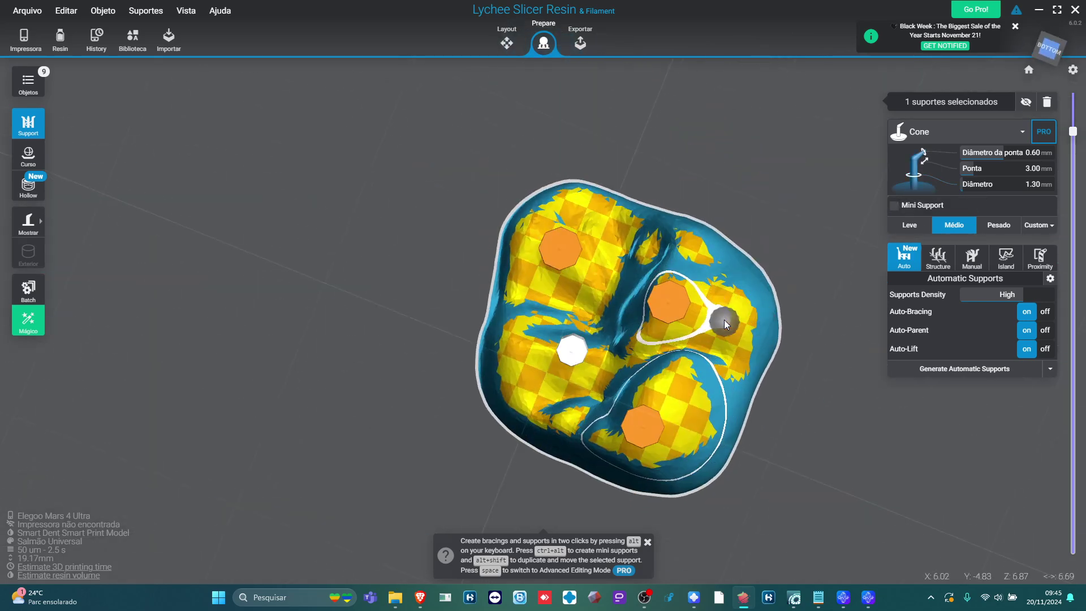
pyautogui.click(516, 356)
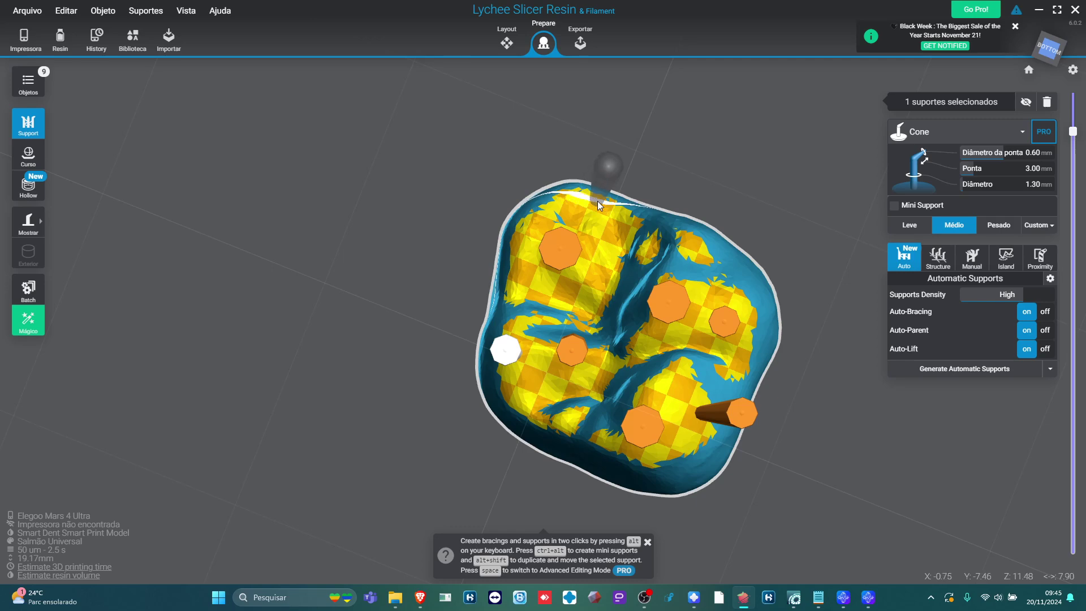
pyautogui.click(597, 201)
# - Restore the full-height layer preview and examine the support coverage on the crown from the sides and from below
pyautogui.moveTo(568, 428); pyautogui.dragTo(728, 371, button='right')
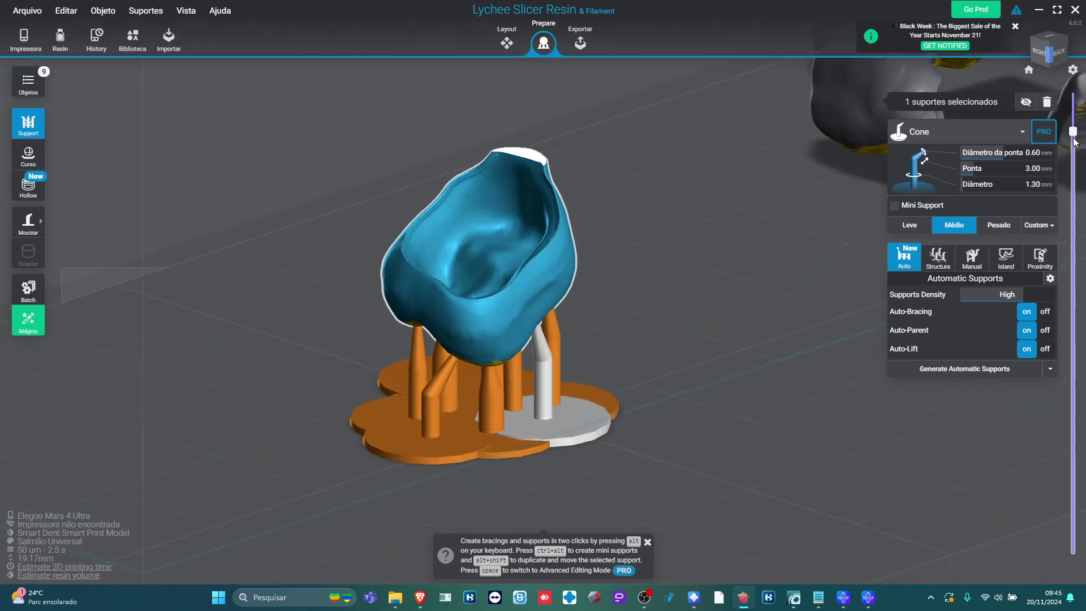
pyautogui.moveTo(1074, 142); pyautogui.dragTo(1070, 87)
pyautogui.moveTo(703, 379); pyautogui.dragTo(521, 364, button='right')
pyautogui.click(690, 363)
pyautogui.moveTo(690, 363); pyautogui.dragTo(622, 376, button='right')
pyautogui.scroll(4, 621, 376)
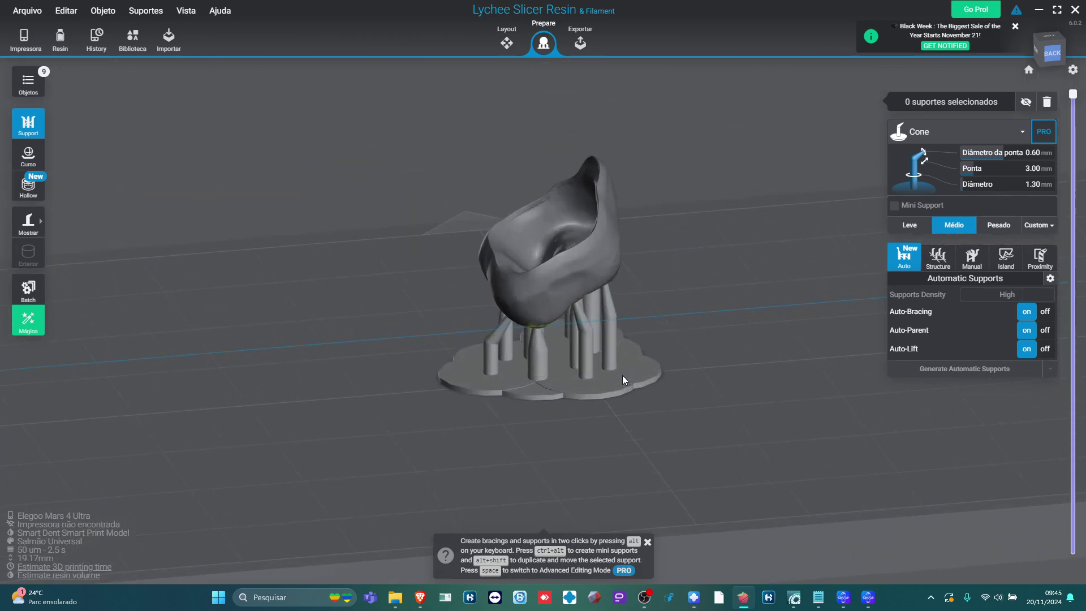
pyautogui.moveTo(656, 426); pyautogui.dragTo(624, 143, button='right')
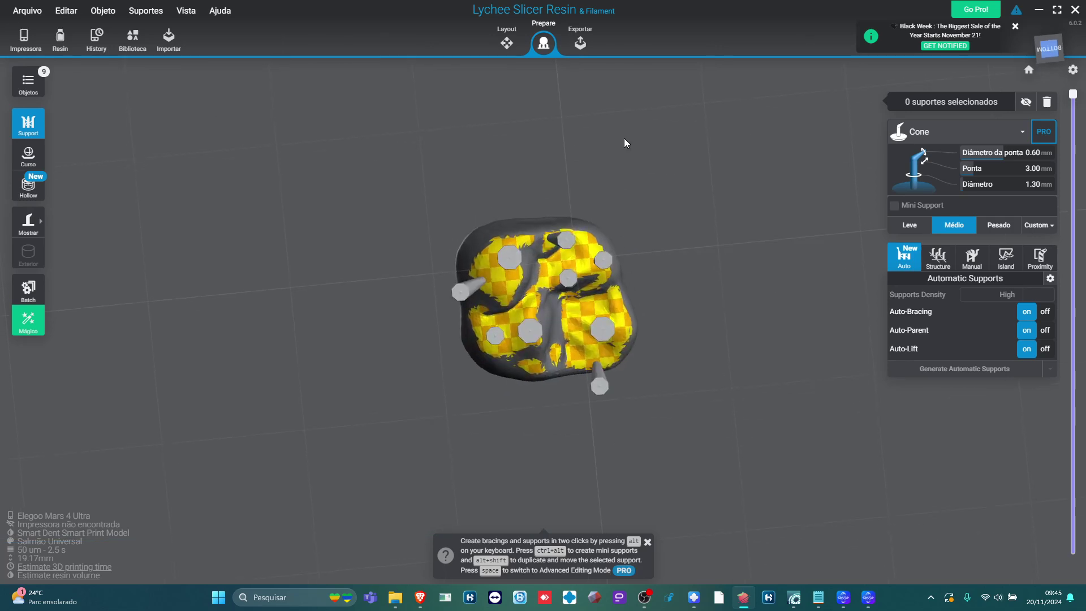
pyautogui.scroll(6, 628, 227)
pyautogui.scroll(-5, 635, 264)
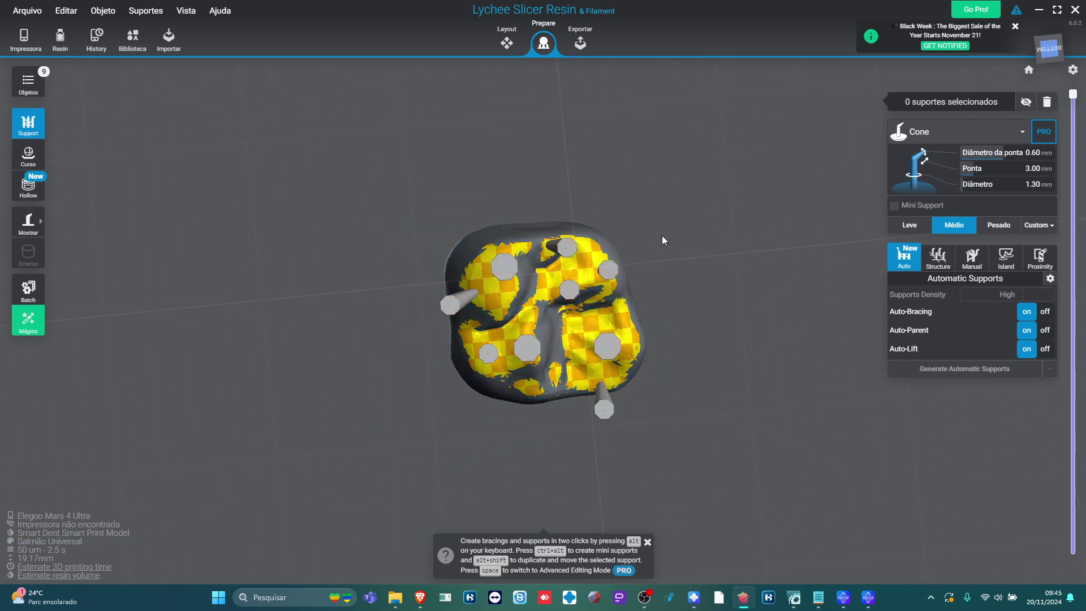
pyautogui.moveTo(663, 240); pyautogui.dragTo(613, 177, button='right')
pyautogui.scroll(3, 627, 352)
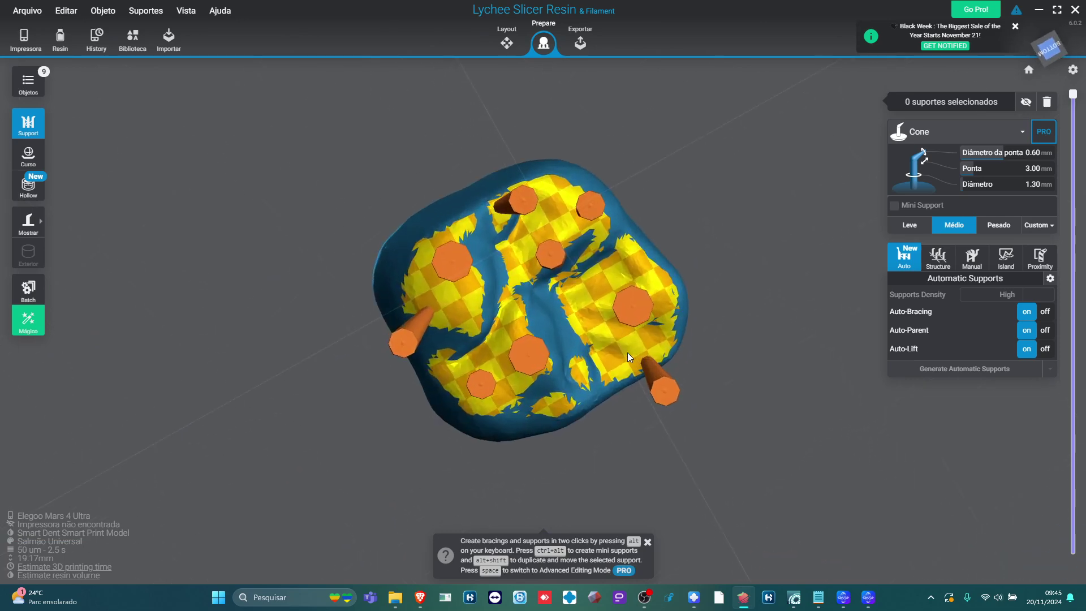
# - Delete the thick support on the large cusp and place five Medium supports with 0.60 mm tips spread across that cusp
pyautogui.click(633, 298)
pyautogui.scroll(2, 613, 290)
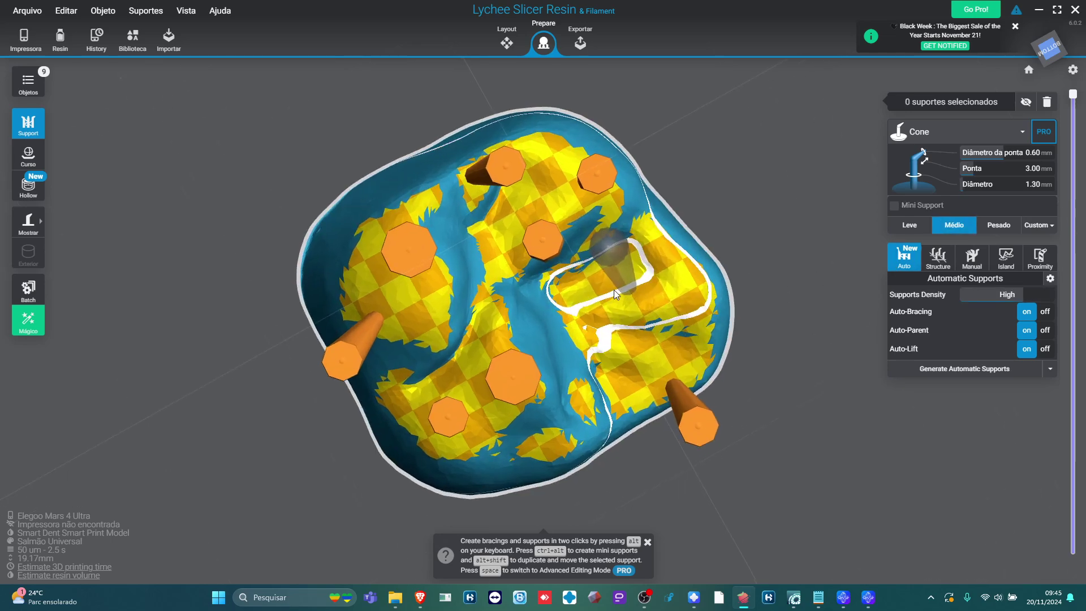
pyautogui.scroll(1, 614, 292)
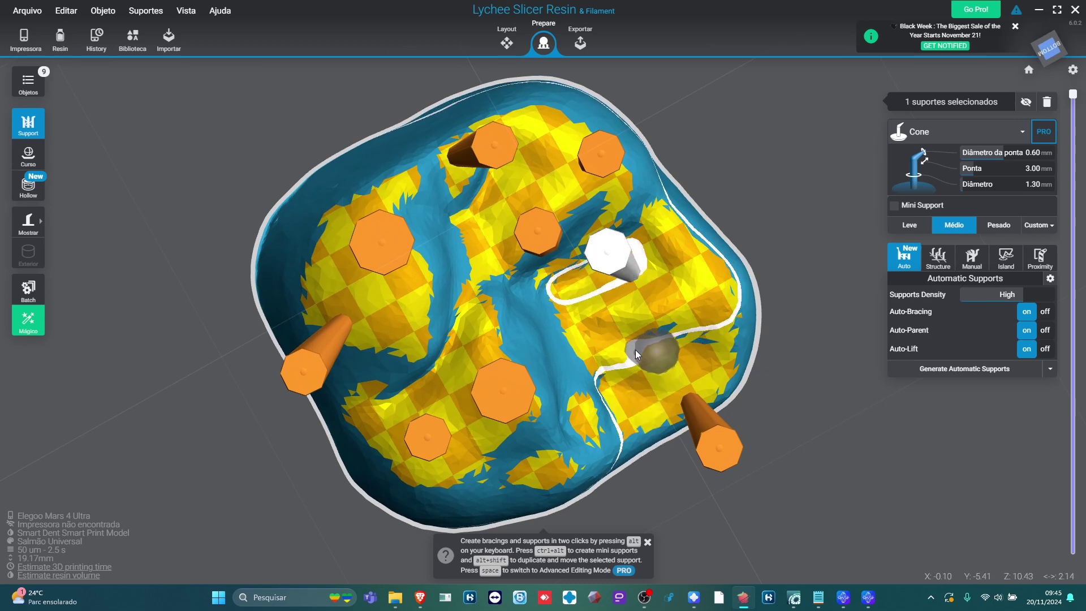
pyautogui.click(635, 349)
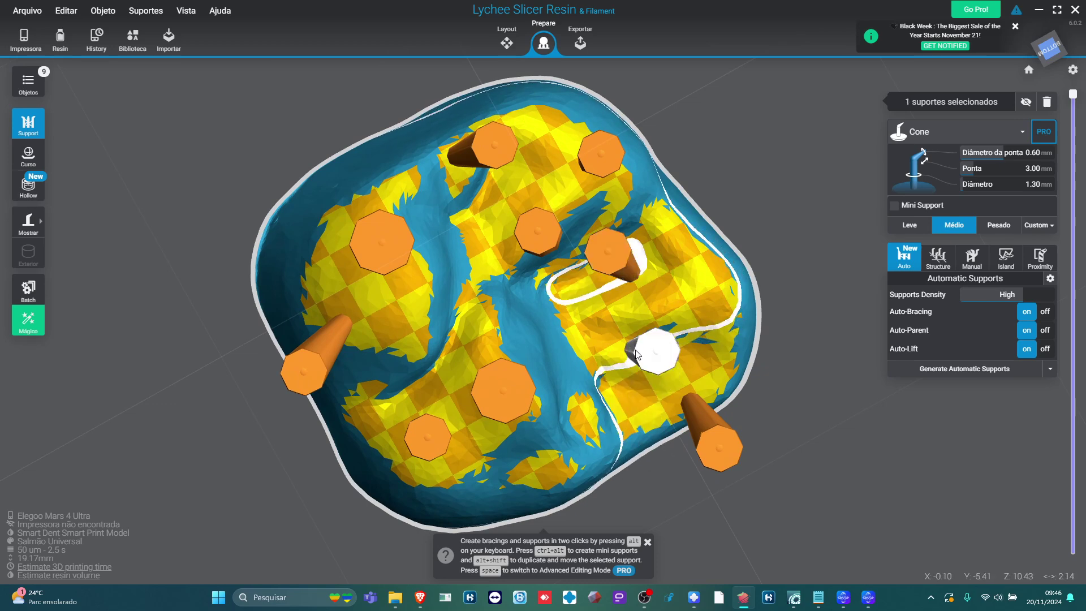
pyautogui.click(720, 315)
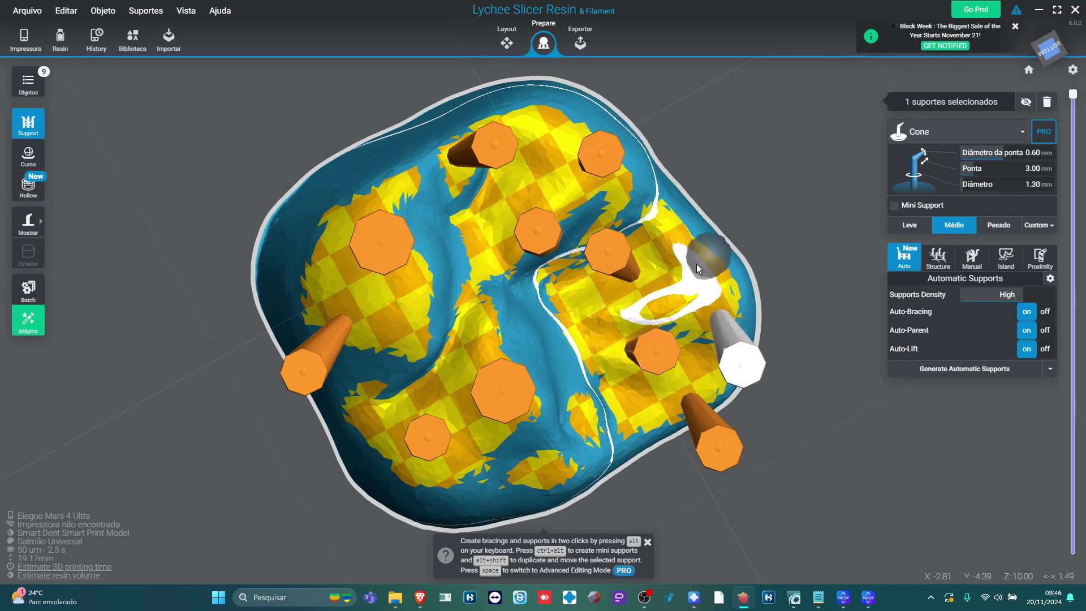
pyautogui.click(683, 237)
pyautogui.click(579, 321)
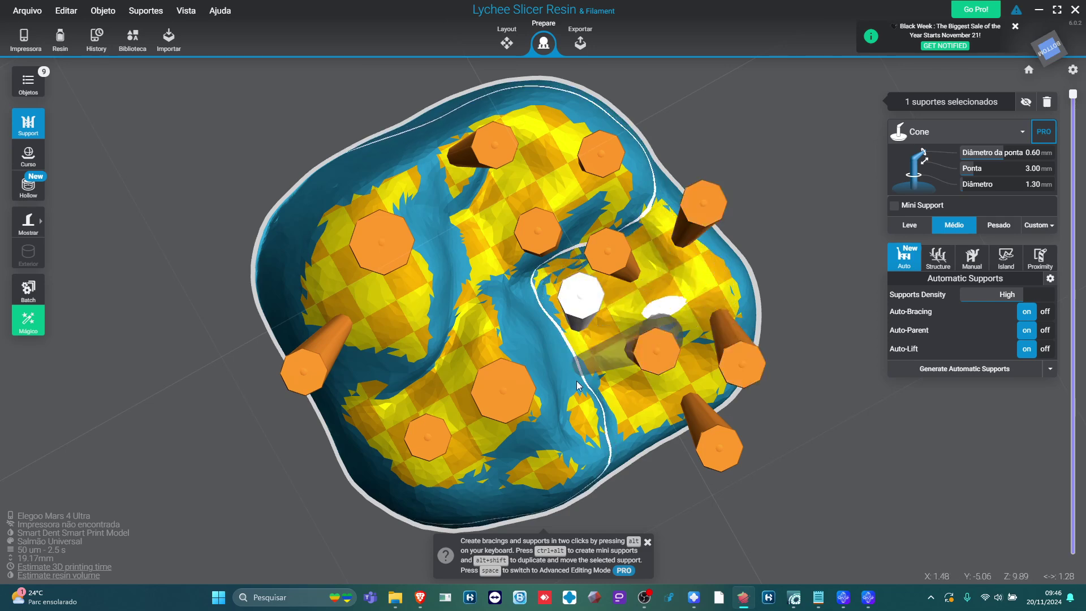
# - Lower the layer preview to about 5.05 mm and examine where the crown's first layers meet the supports
pyautogui.moveTo(705, 396); pyautogui.dragTo(616, 236, button='right')
pyautogui.moveTo(701, 364); pyautogui.dragTo(786, 388, button='right')
pyautogui.scroll(3, 709, 415)
pyautogui.scroll(3, 634, 396)
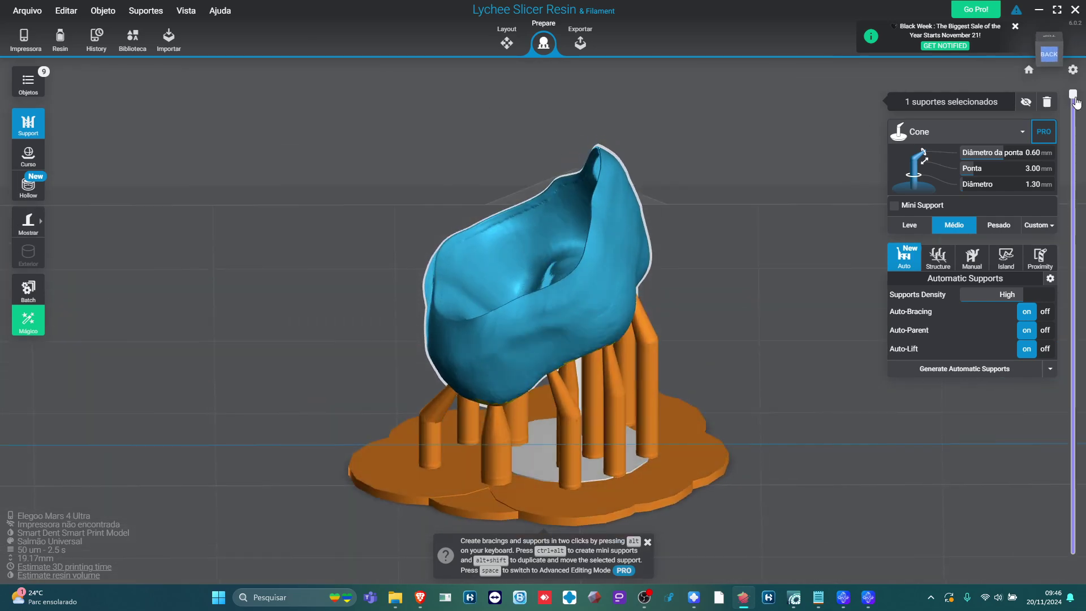
pyautogui.moveTo(1076, 103); pyautogui.dragTo(1070, 463)
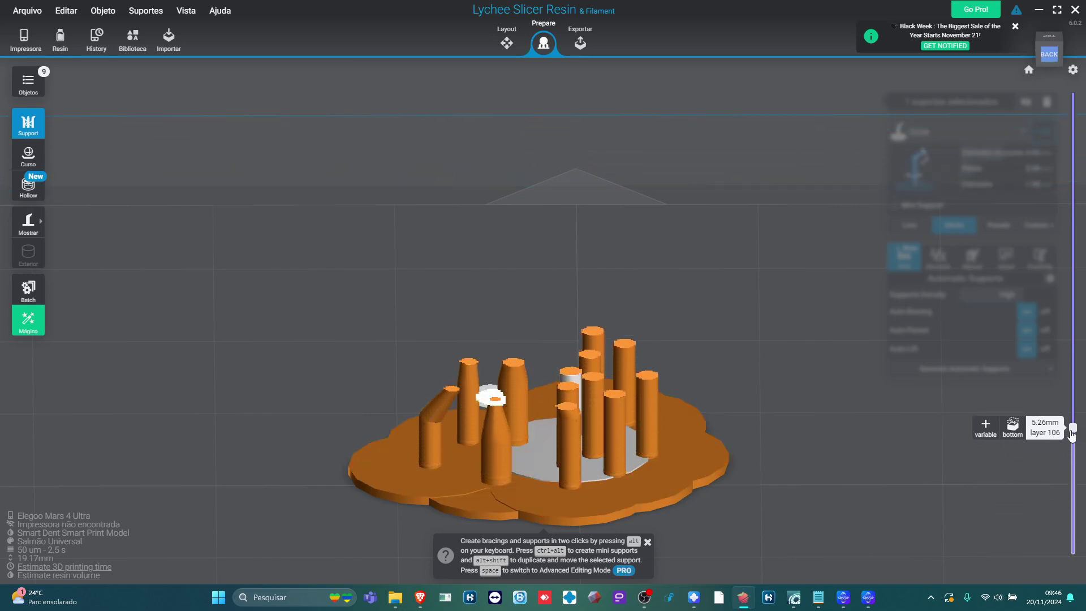
pyautogui.scroll(5, 546, 441)
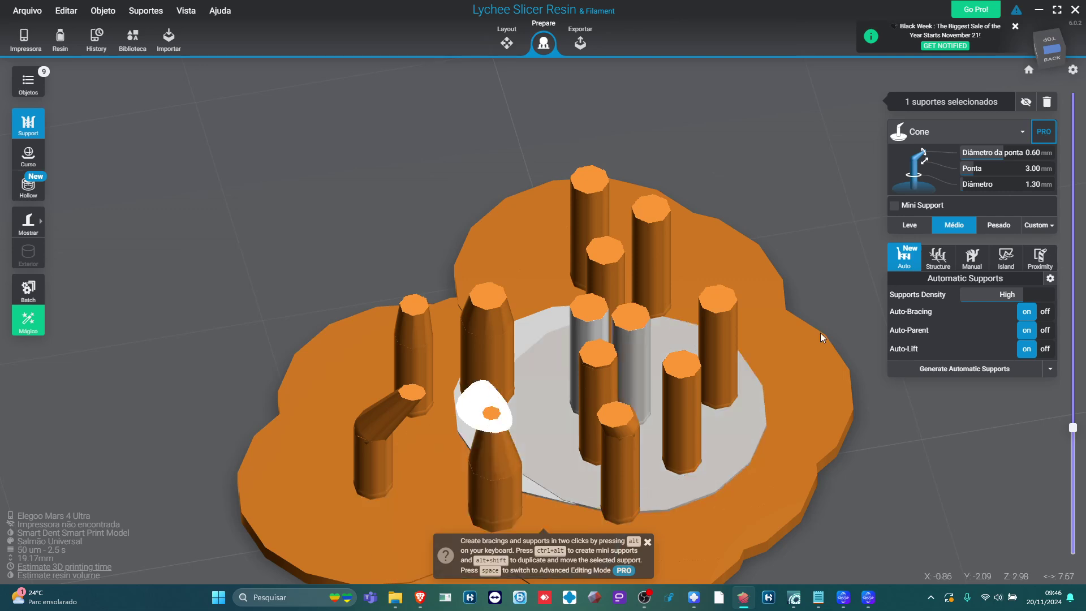
pyautogui.moveTo(1074, 436)
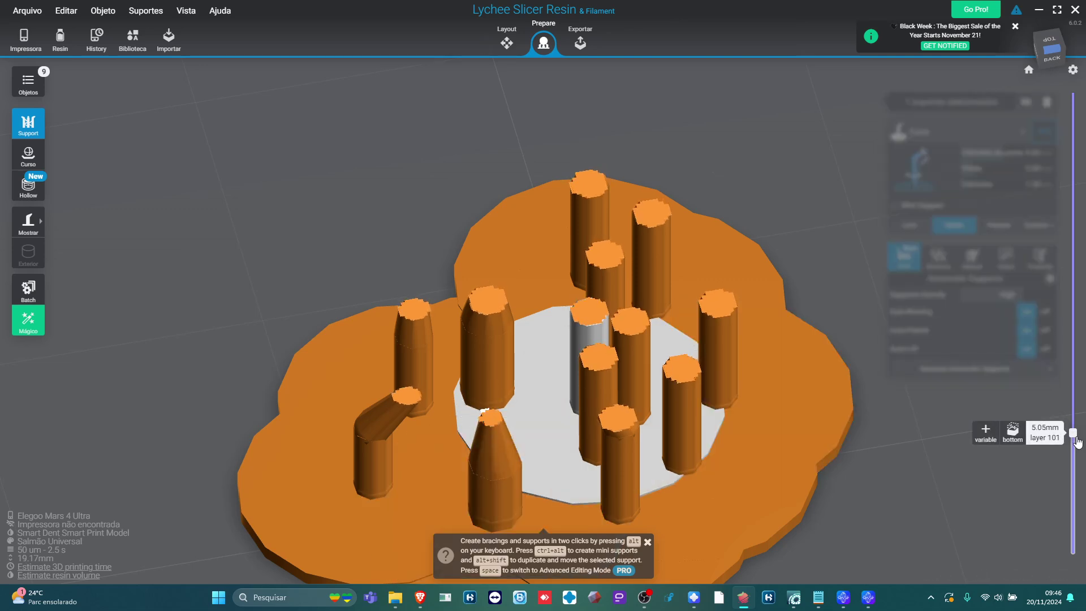
pyautogui.moveTo(1077, 443); pyautogui.dragTo(1080, 437)
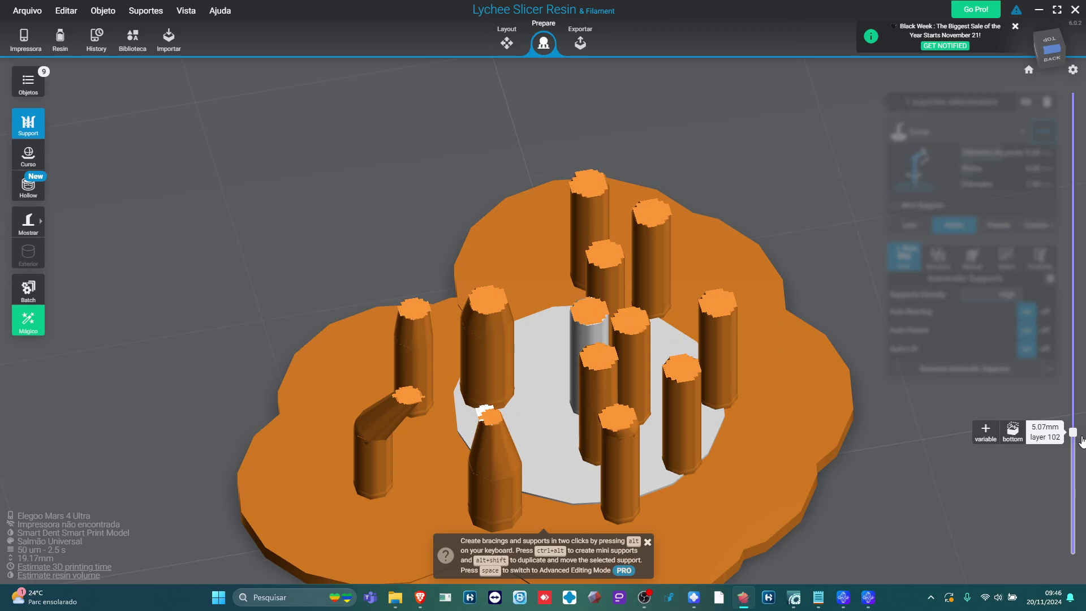
pyautogui.moveTo(606, 440)
pyautogui.mouseDown()
pyautogui.moveTo(761, 425)
pyautogui.moveTo(615, 436)
pyautogui.mouseUp()
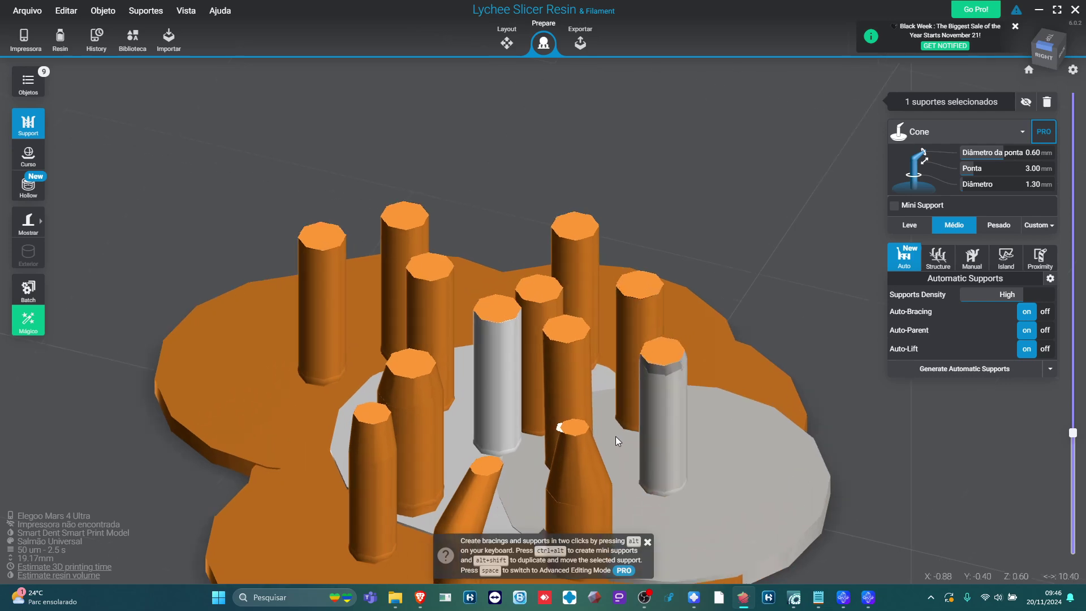
pyautogui.scroll(5, 585, 439)
pyautogui.scroll(2, 585, 439)
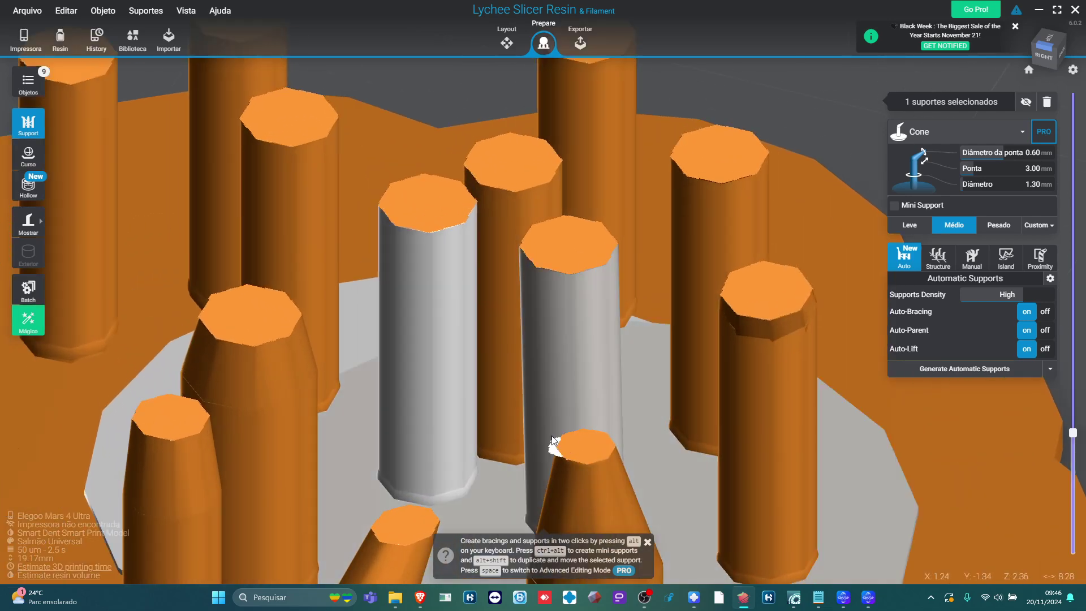
pyautogui.scroll(-5, 550, 453)
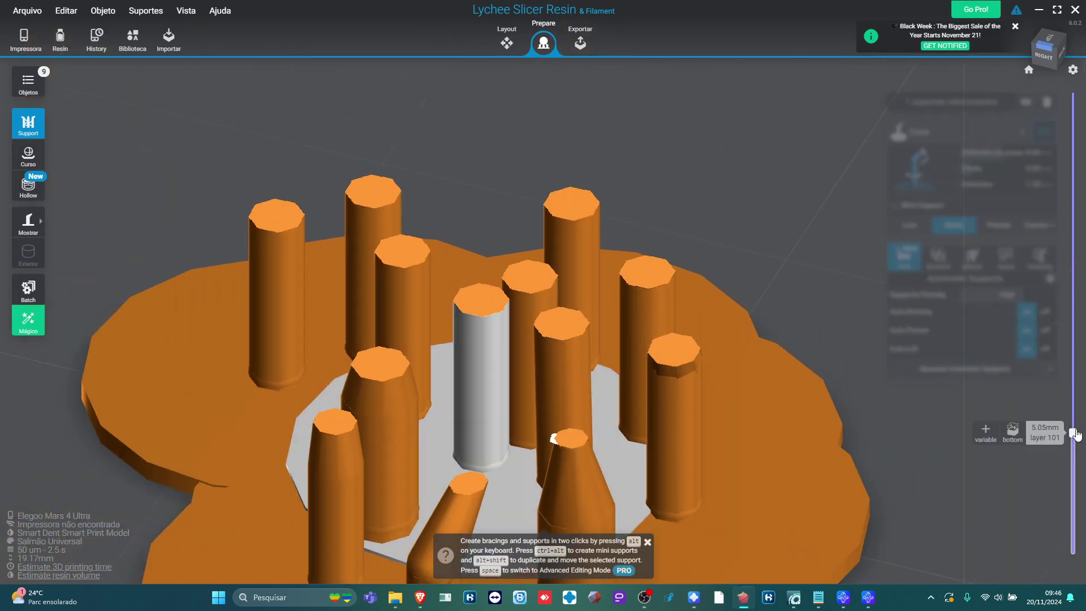
# - Raise the layer preview to about 6.72 mm and check that each emerging area of the crown starts on a support
pyautogui.moveTo(1074, 434); pyautogui.dragTo(1074, 399)
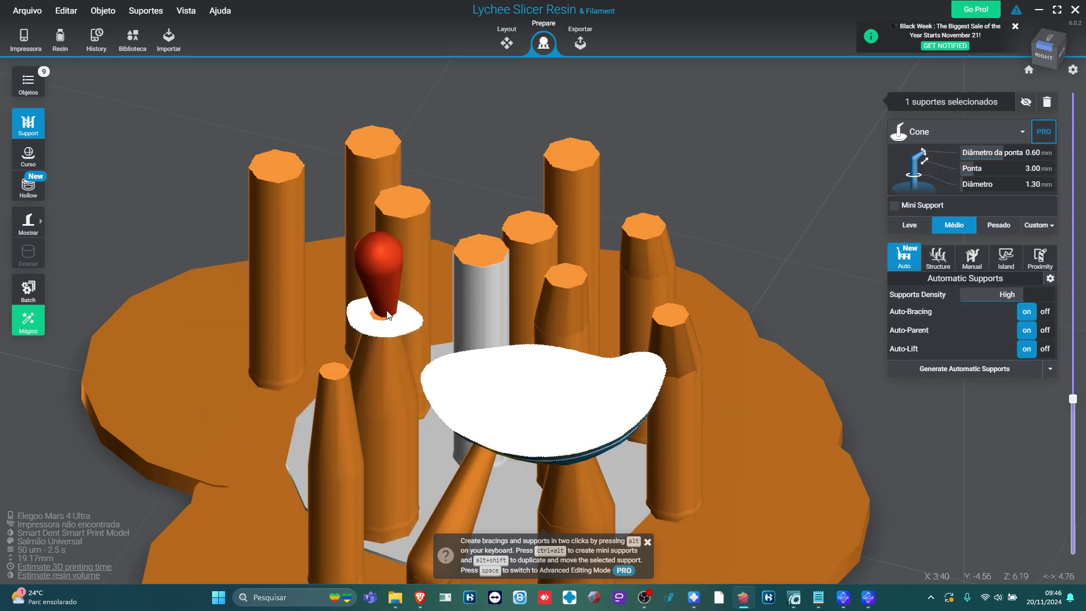
pyautogui.moveTo(396, 297); pyautogui.dragTo(1048, 403, button='right')
pyautogui.moveTo(1072, 399)
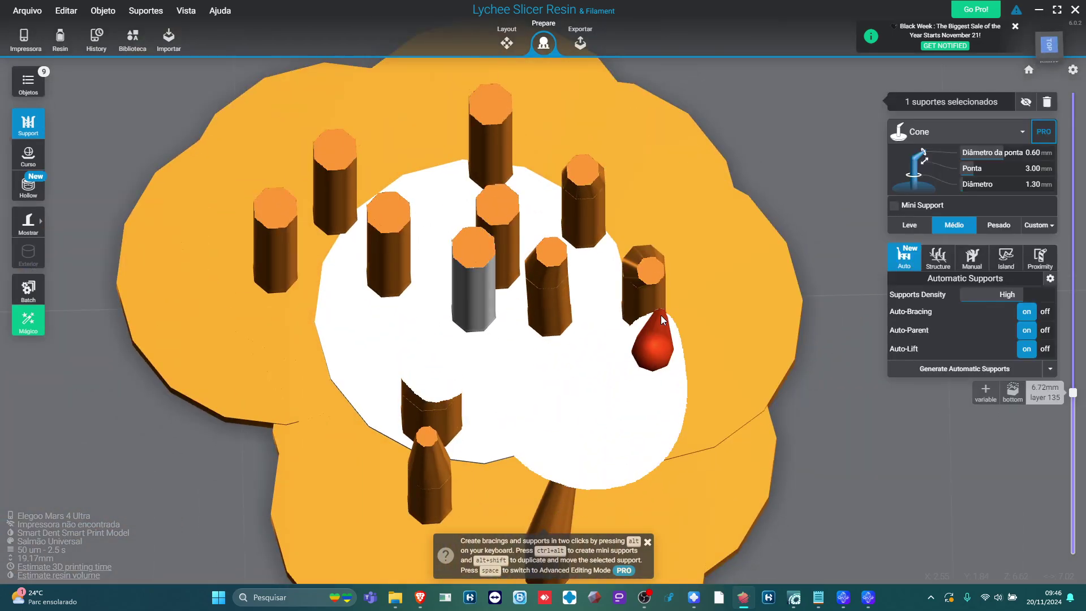
pyautogui.moveTo(660, 315); pyautogui.dragTo(764, 178, button='right')
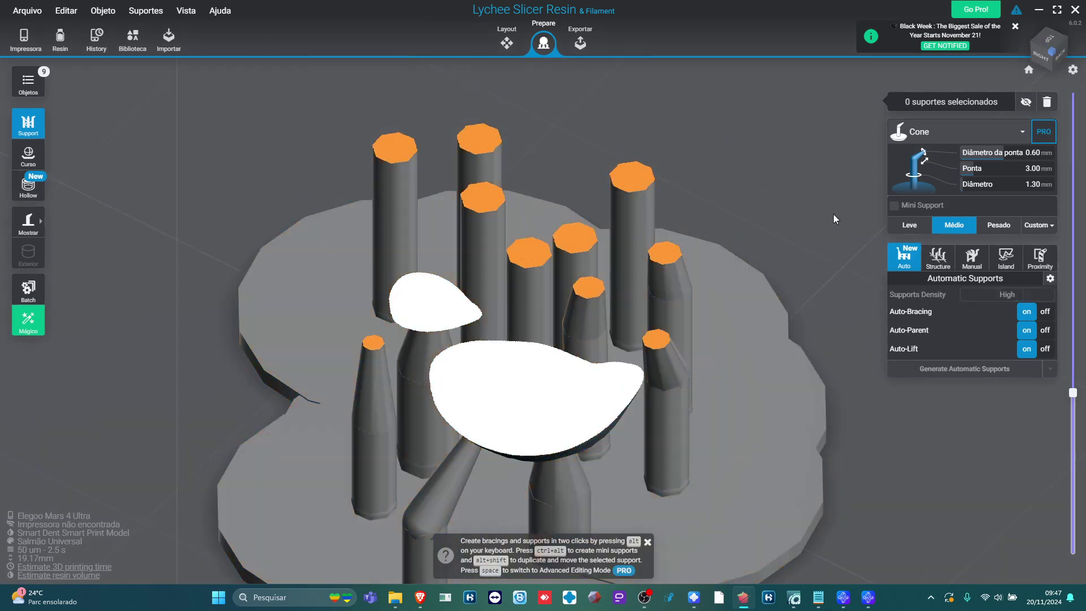
pyautogui.moveTo(833, 214); pyautogui.dragTo(981, 291, button='right')
# - Raise the layer preview further and place a Medium support with a 0.60 mm tip under the small detached island
pyautogui.moveTo(1072, 399); pyautogui.dragTo(1073, 321)
pyautogui.moveTo(769, 191); pyautogui.dragTo(701, 345, button='right')
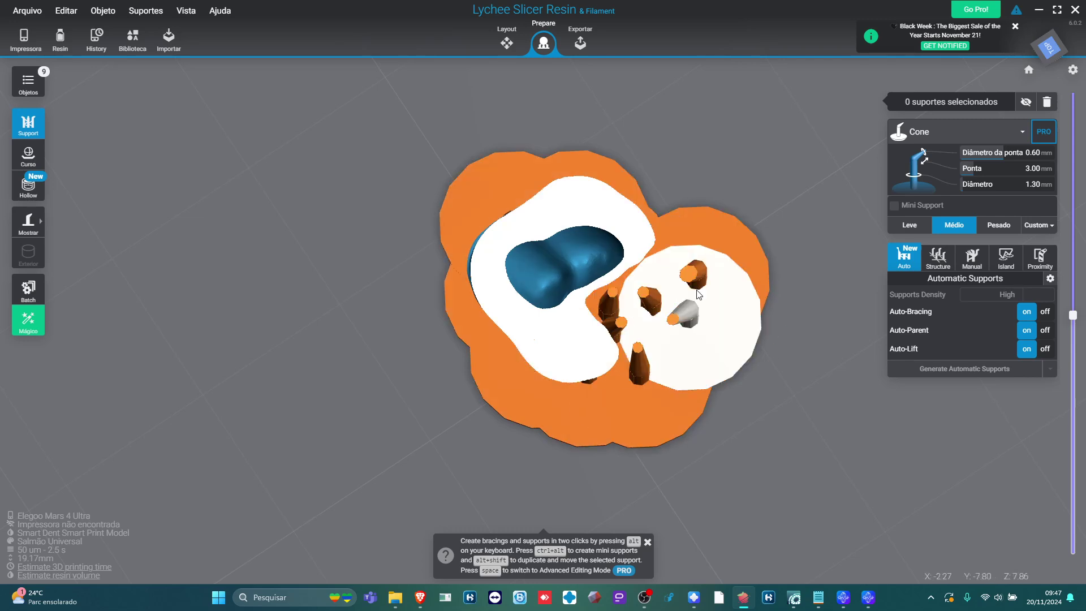
pyautogui.moveTo(647, 339); pyautogui.dragTo(738, 260, button='right')
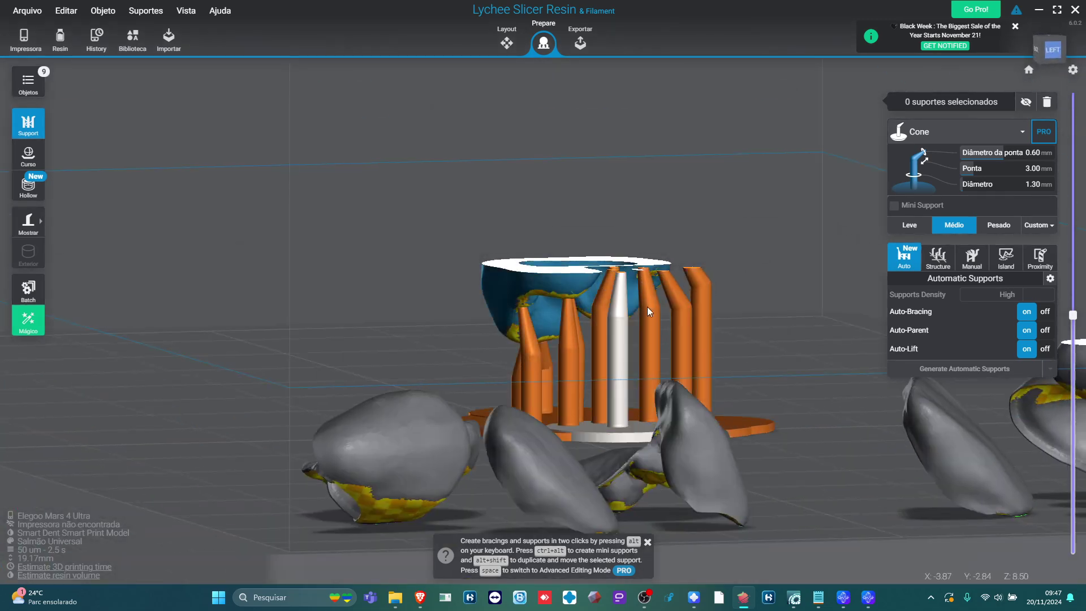
pyautogui.moveTo(647, 306); pyautogui.dragTo(697, 463, button='right')
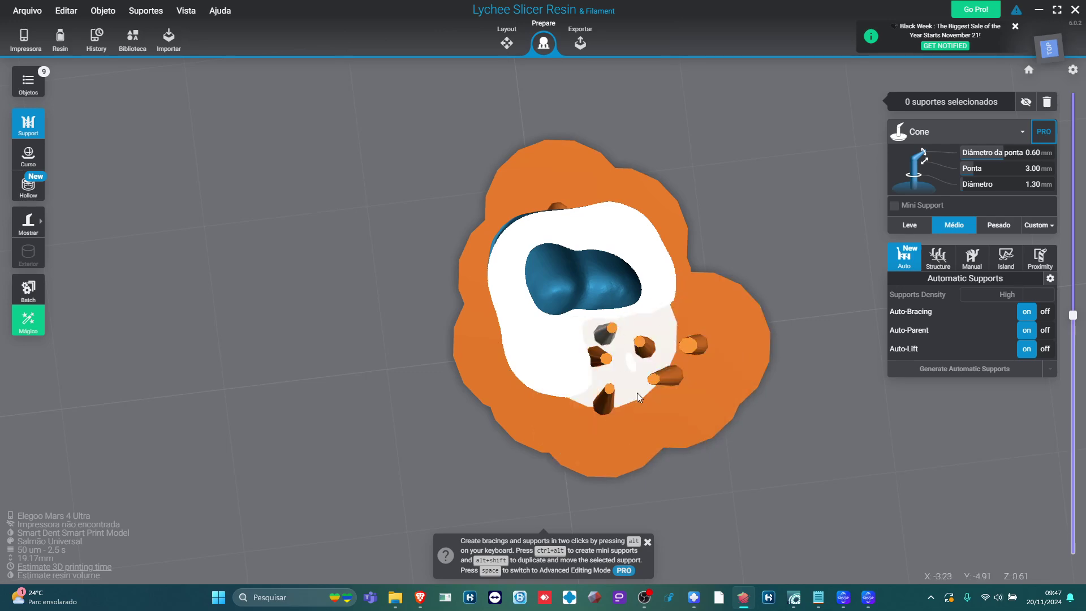
pyautogui.scroll(3, 637, 393)
pyautogui.moveTo(637, 395); pyautogui.dragTo(659, 203, button='right')
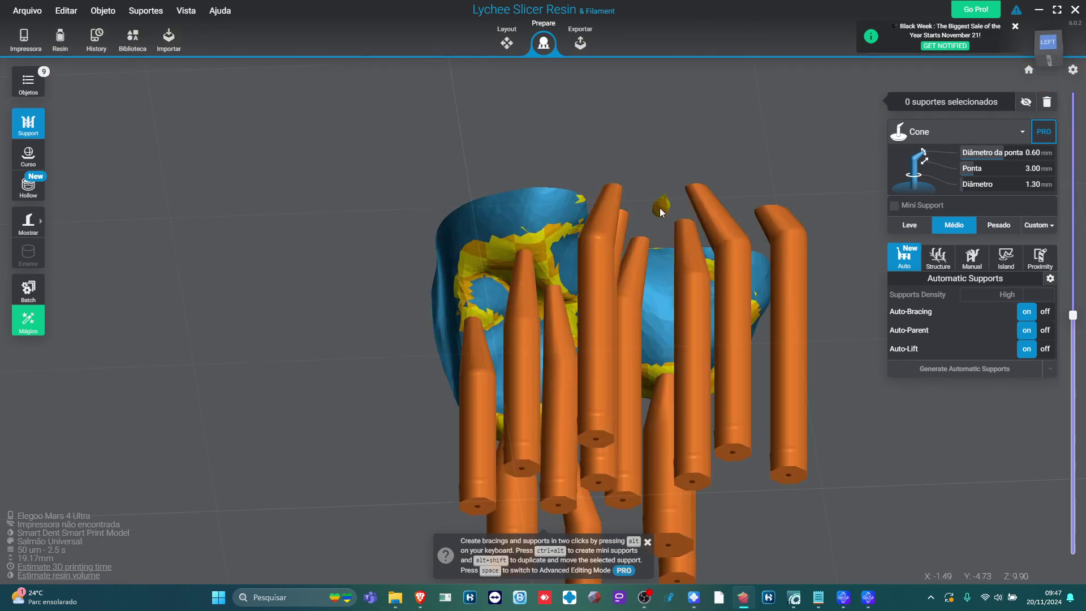
pyautogui.click(660, 208)
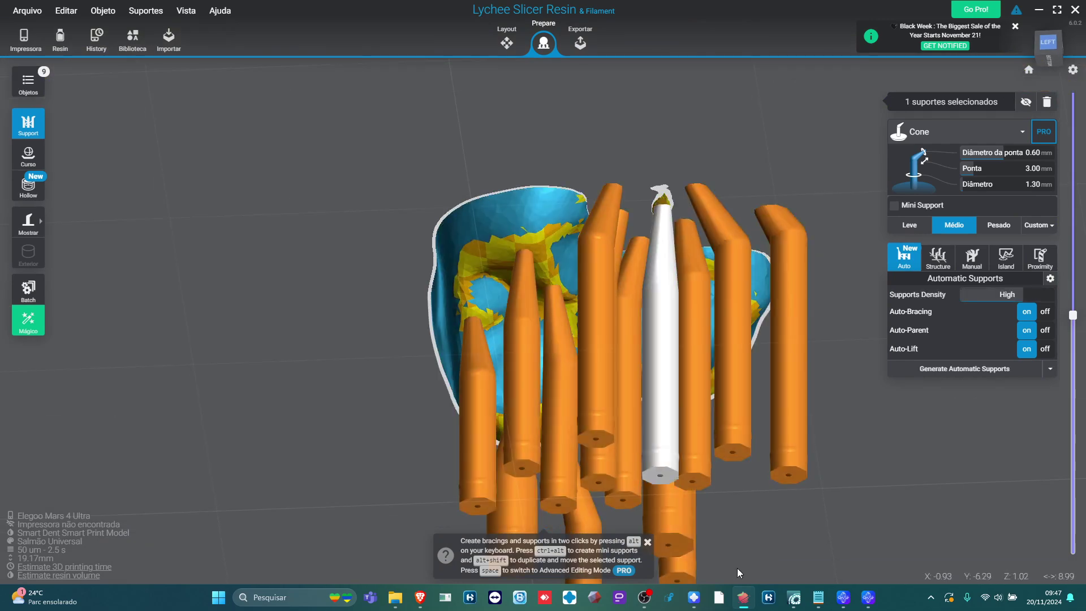
# - Raise the layer preview to nearly the whole crown and check the supported crown from outside
pyautogui.moveTo(758, 252); pyautogui.dragTo(752, 367, button='right')
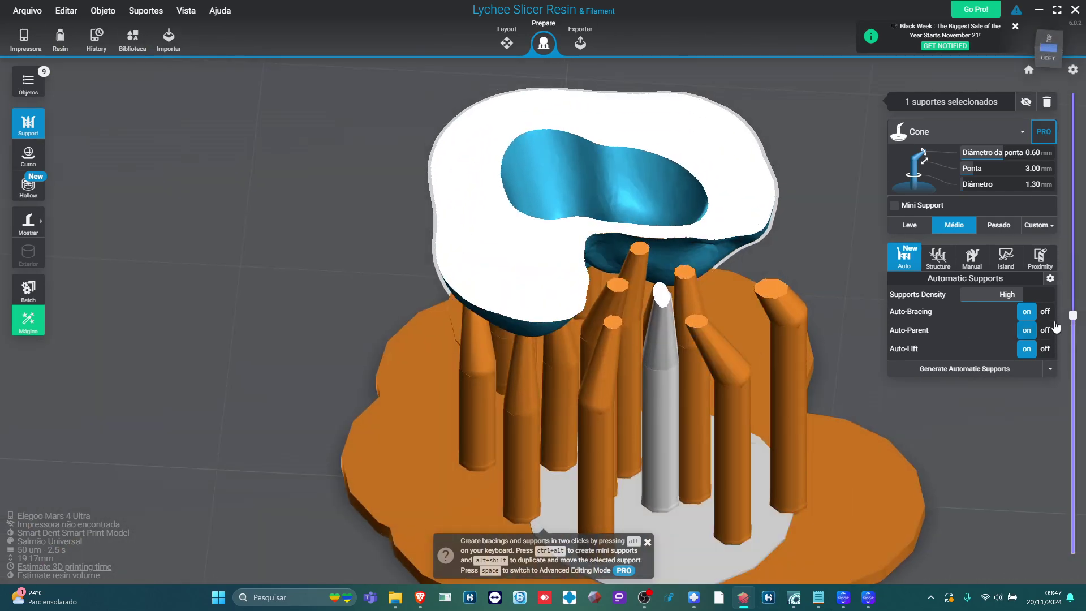
pyautogui.moveTo(1071, 315); pyautogui.dragTo(1072, 109)
pyautogui.scroll(-5, 815, 398)
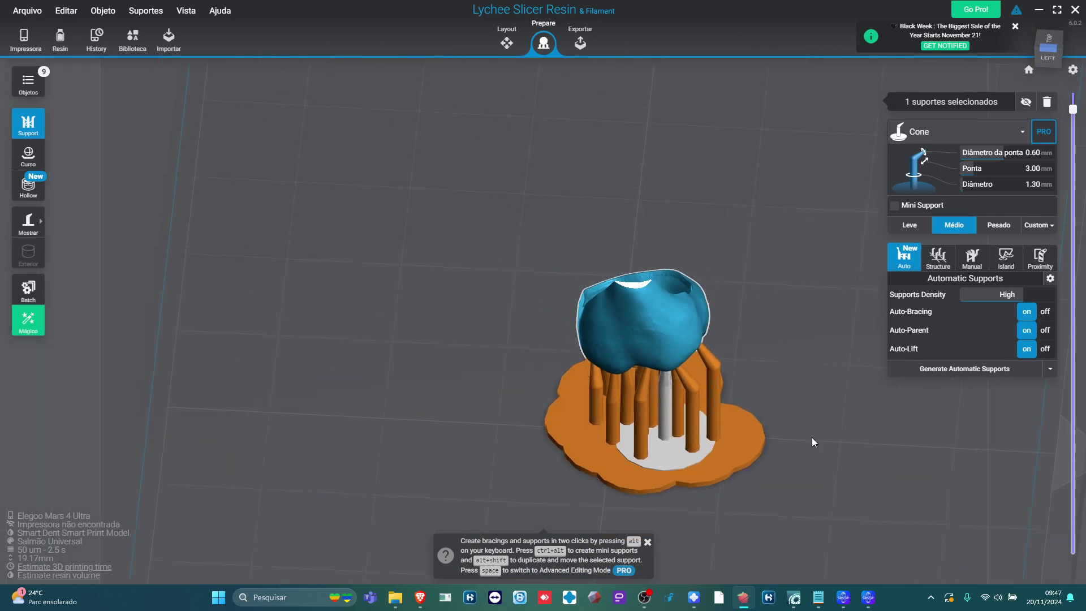
pyautogui.scroll(-3, 829, 434)
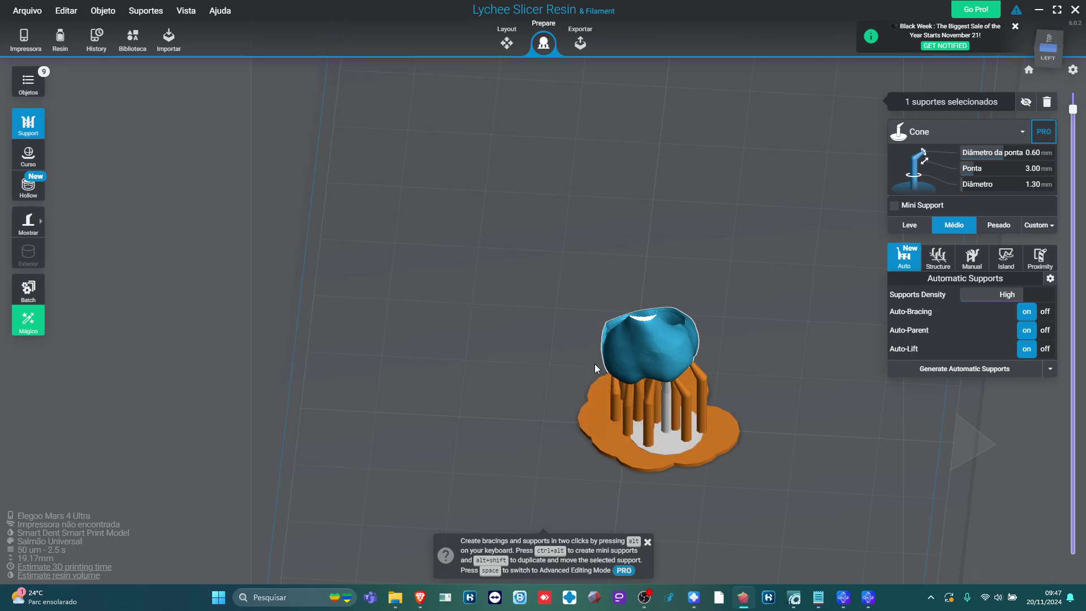
# - Return to the layout stage and move the supported crown to the plate's far corner, about X 61.88, Y 23.58
pyautogui.click(506, 43)
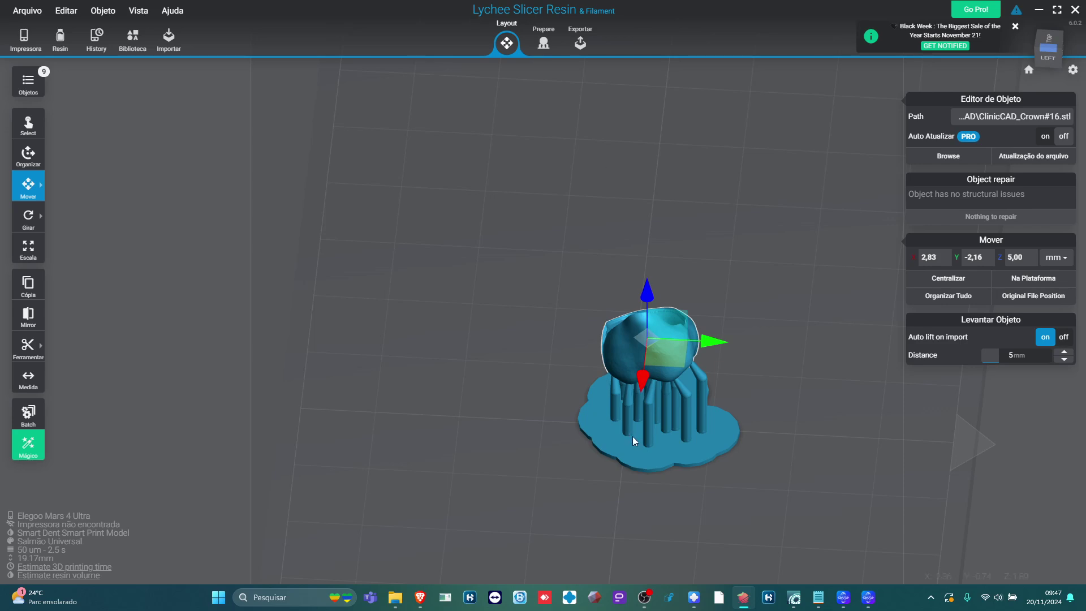
pyautogui.scroll(-5, 631, 445)
pyautogui.moveTo(631, 445); pyautogui.dragTo(558, 487, button='right')
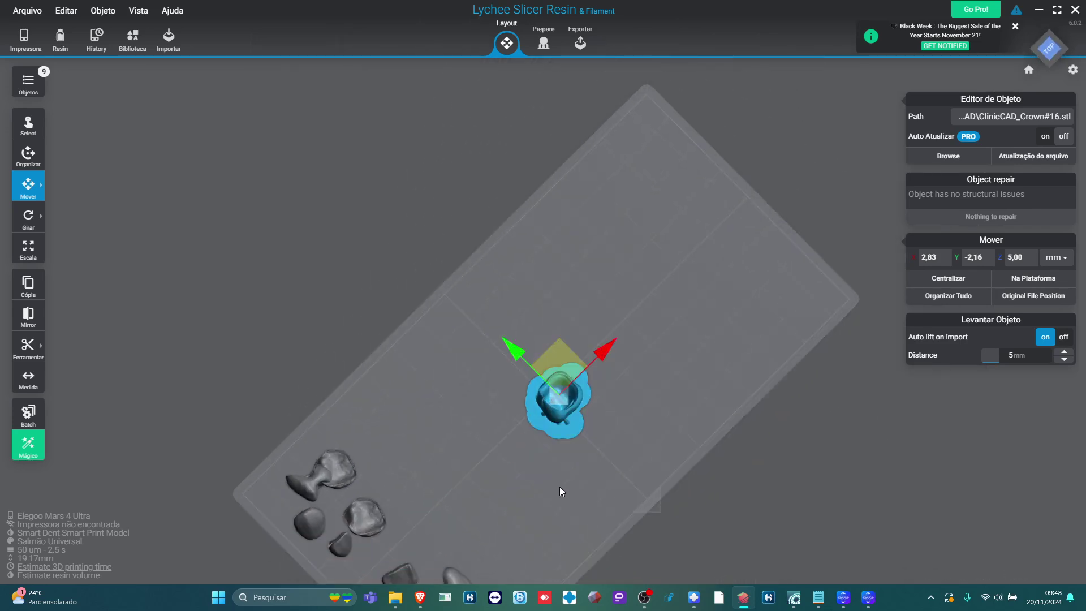
pyautogui.moveTo(616, 467); pyautogui.dragTo(538, 380, button='right')
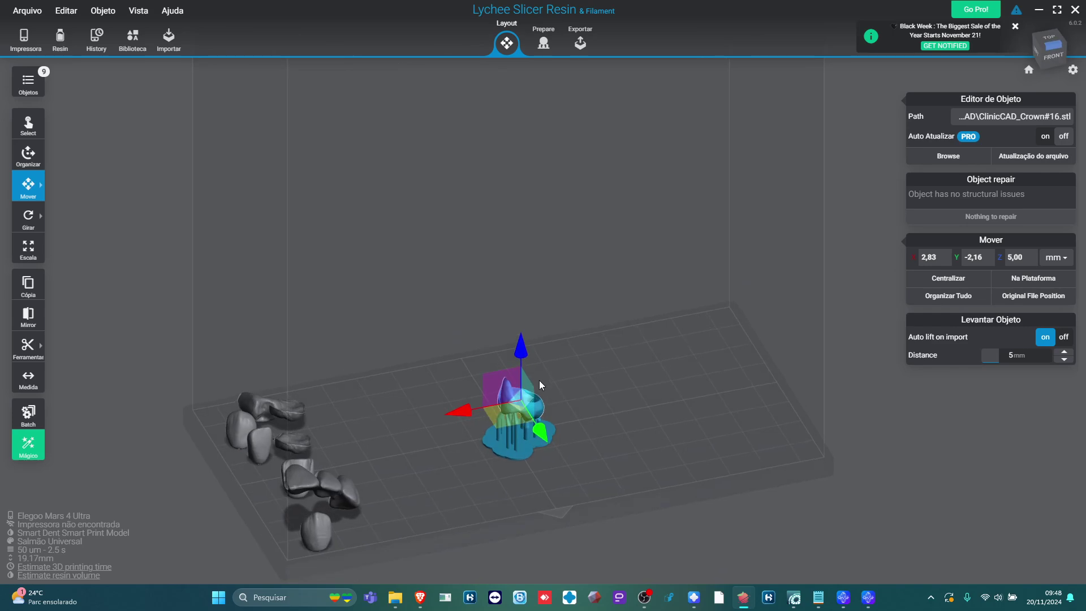
pyautogui.moveTo(523, 423); pyautogui.dragTo(711, 323)
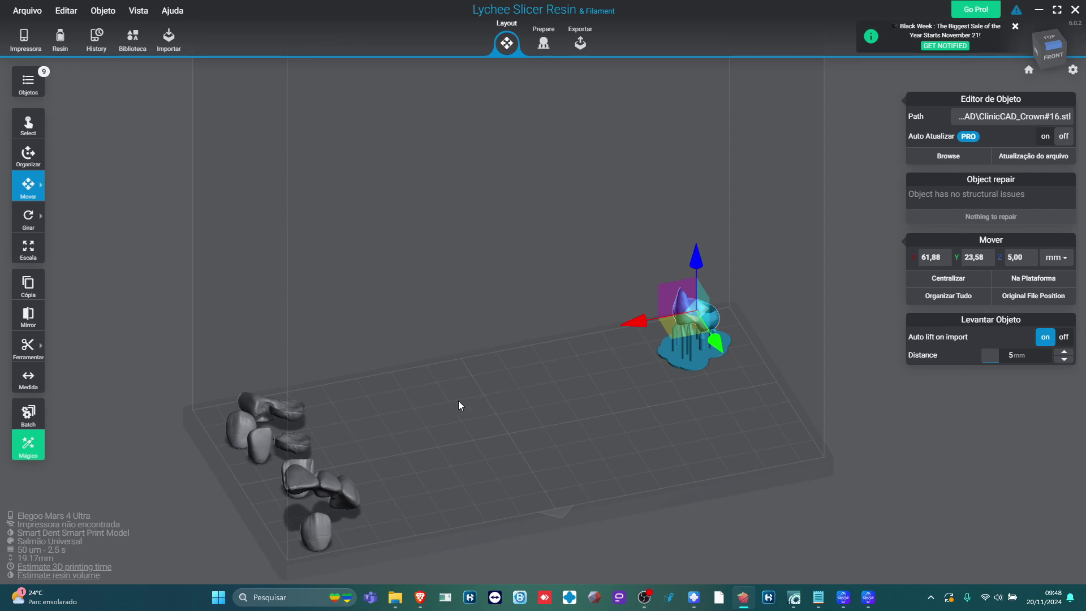
# - Move the three-unit 21-23 bridge to the middle of the plate, about X -5.13, Y -5.74
pyautogui.moveTo(316, 481); pyautogui.dragTo(746, 399)
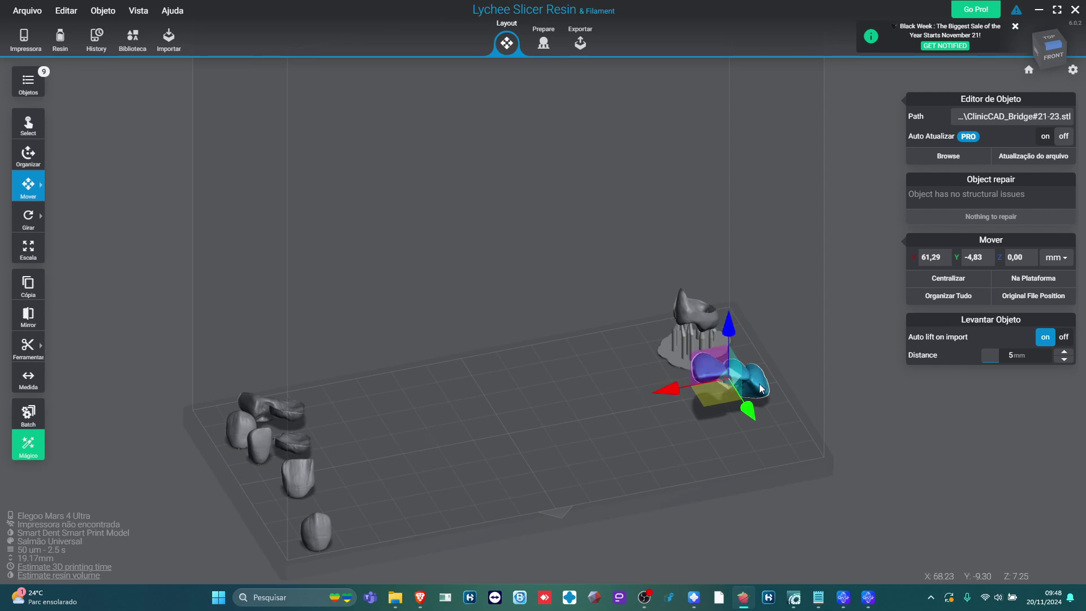
pyautogui.moveTo(751, 382); pyautogui.dragTo(520, 416)
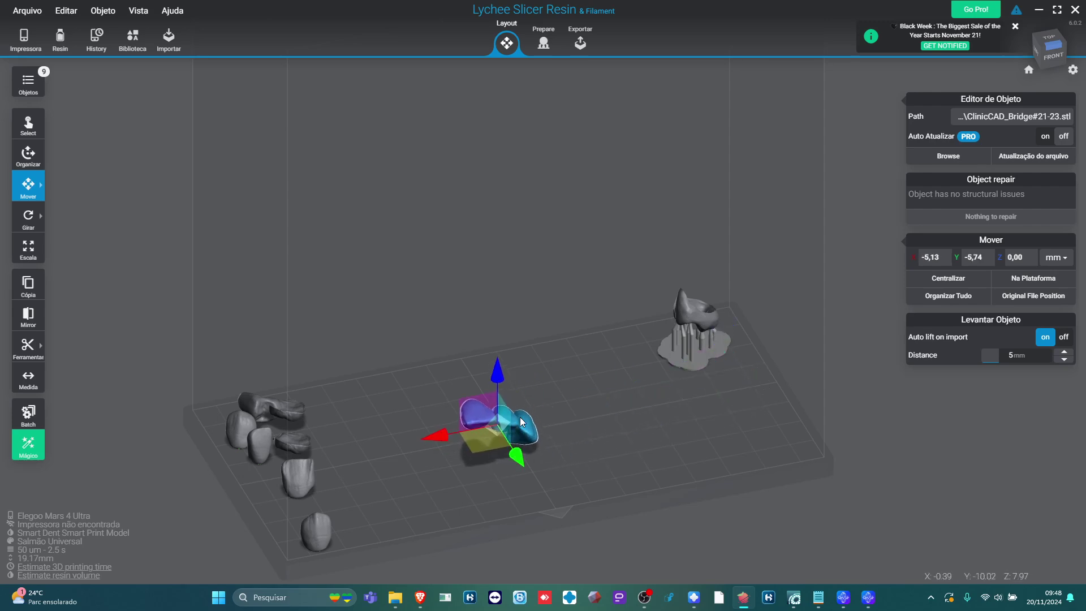
# - Spread the single veneers out around the bridge, placing veneer 21 beside it at about X -6.23, Y -19.08
pyautogui.moveTo(531, 452); pyautogui.dragTo(571, 504)
pyautogui.scroll(3, 532, 484)
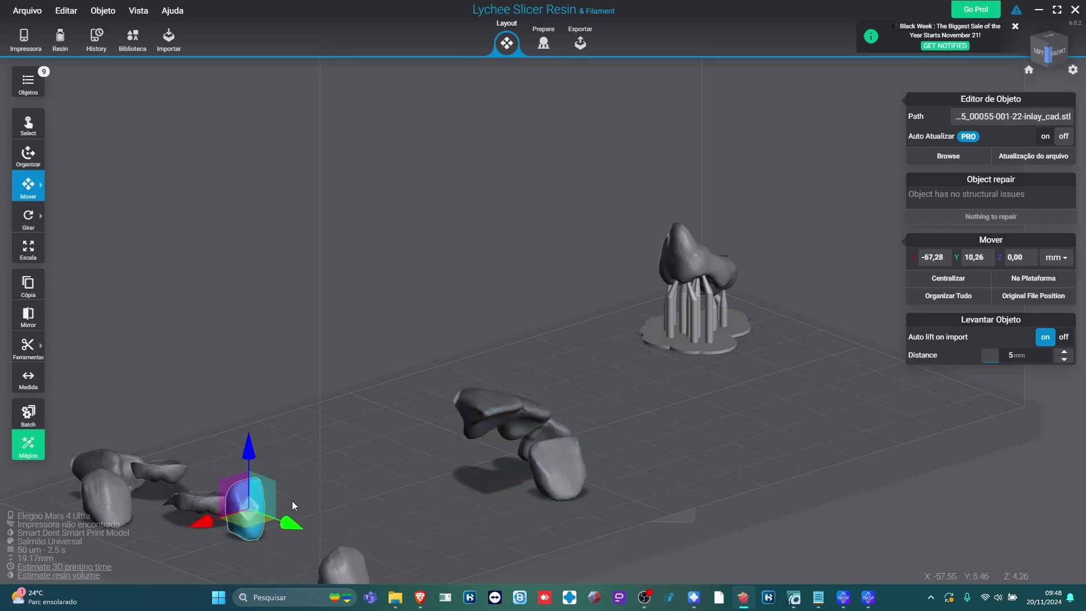
pyautogui.moveTo(110, 489); pyautogui.dragTo(359, 466)
pyautogui.moveTo(333, 504); pyautogui.dragTo(284, 531)
pyautogui.moveTo(467, 485); pyautogui.dragTo(444, 557, button='right')
pyautogui.moveTo(449, 394); pyautogui.dragTo(486, 375)
pyautogui.moveTo(447, 472); pyautogui.dragTo(504, 466)
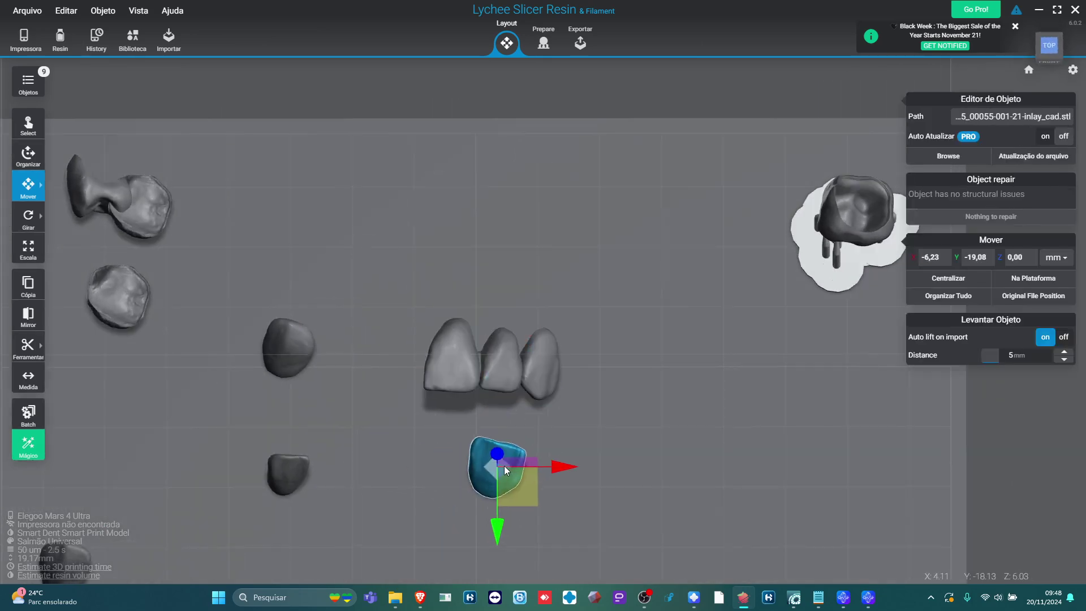
# - Rotate the 21-23 bridge upright to about 109.85° on X, with its crown openings facing up
pyautogui.moveTo(603, 430); pyautogui.dragTo(523, 318, button='right')
pyautogui.click(474, 322)
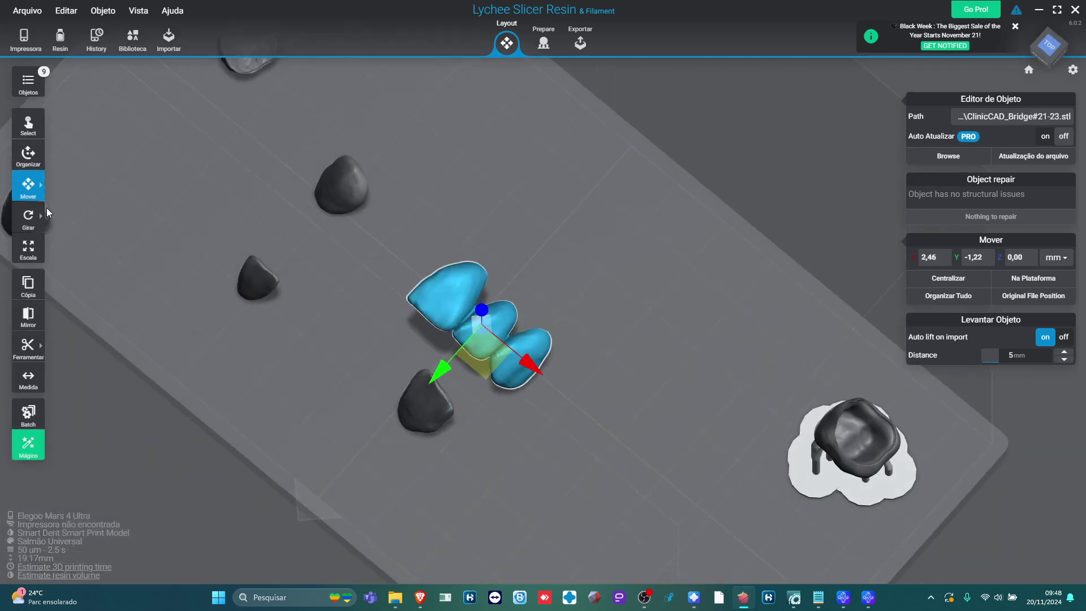
pyautogui.click(41, 214)
pyautogui.moveTo(463, 320); pyautogui.dragTo(468, 342)
pyautogui.moveTo(469, 341); pyautogui.dragTo(583, 335, button='right')
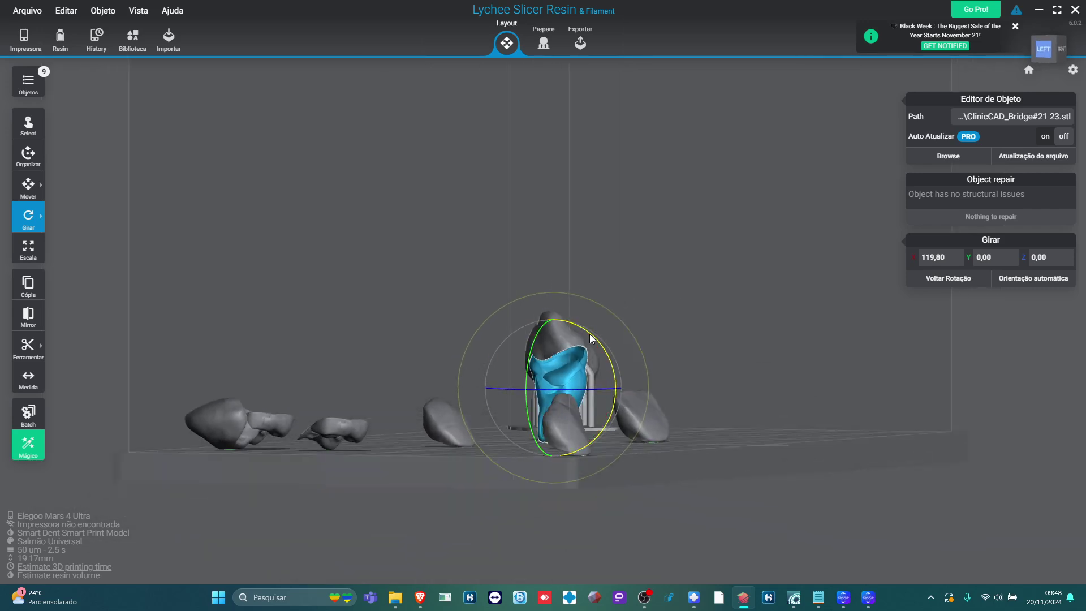
pyautogui.moveTo(589, 334); pyautogui.dragTo(573, 327)
pyautogui.moveTo(512, 413); pyautogui.dragTo(548, 418, button='right')
pyautogui.scroll(5, 608, 365)
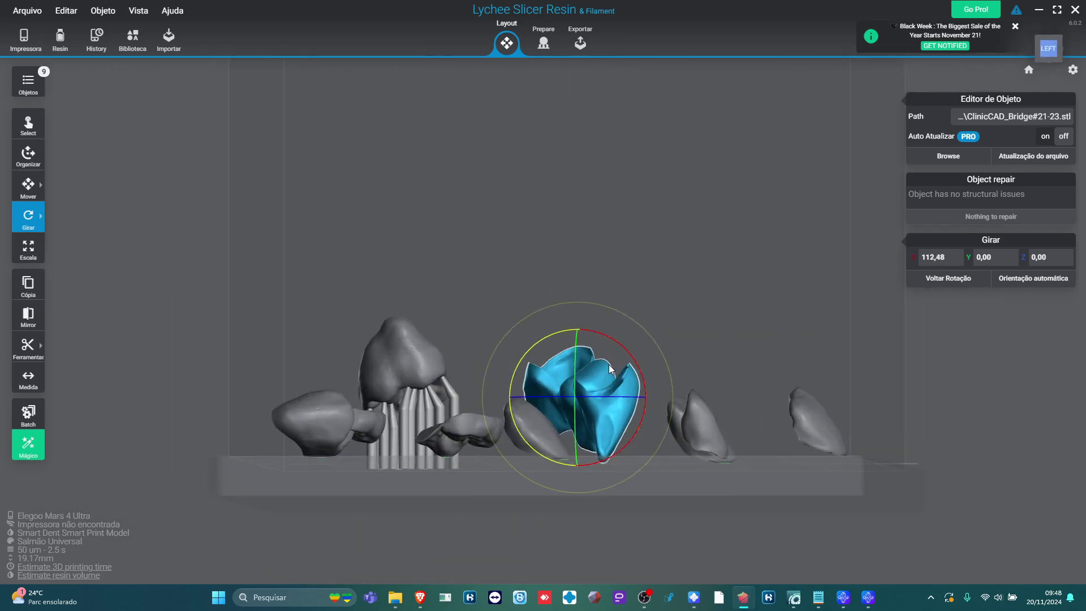
pyautogui.moveTo(616, 359); pyautogui.dragTo(612, 357)
pyautogui.moveTo(613, 357); pyautogui.dragTo(475, 443, button='right')
pyautogui.moveTo(738, 457); pyautogui.dragTo(367, 429, button='right')
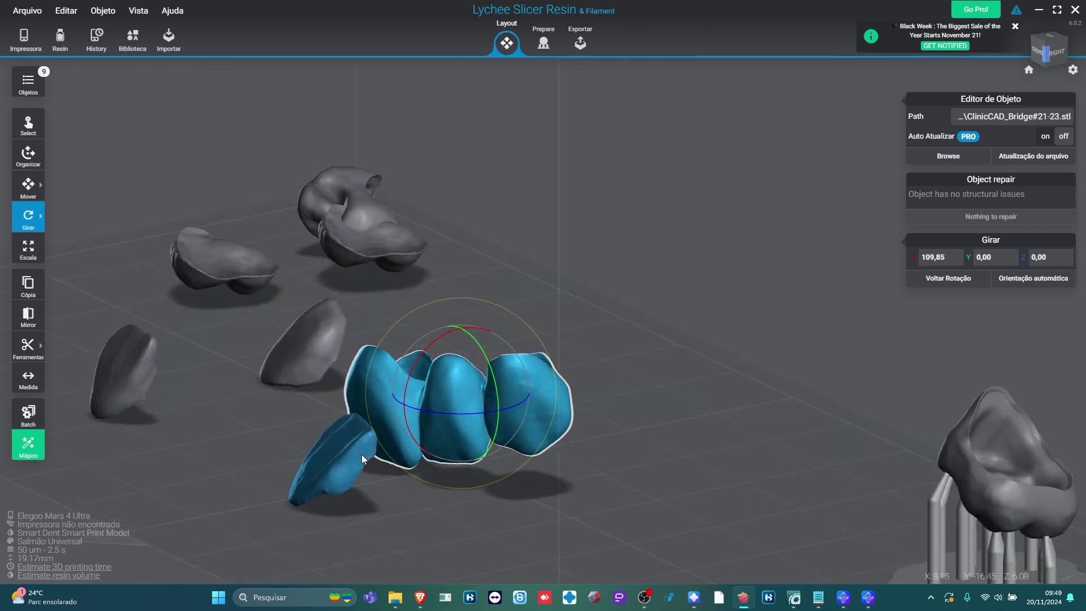
# - Rotate veneer 21 upright to about -140.40° on X
pyautogui.click(341, 415)
pyautogui.moveTo(300, 419); pyautogui.dragTo(347, 385)
pyautogui.moveTo(469, 441); pyautogui.dragTo(330, 450, button='right')
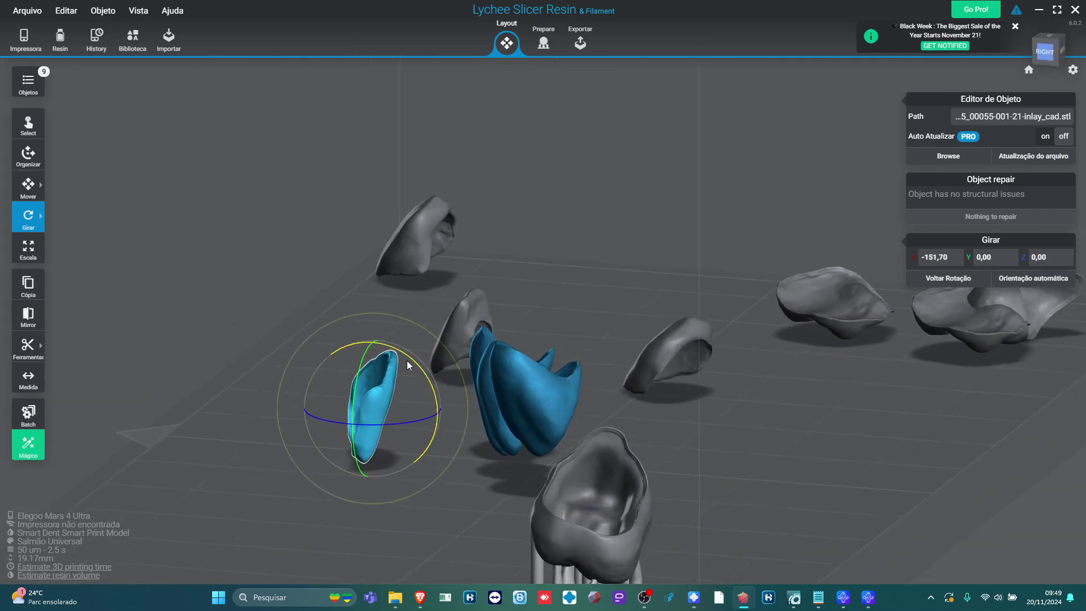
pyautogui.moveTo(406, 358); pyautogui.dragTo(383, 357)
pyautogui.moveTo(382, 358); pyautogui.dragTo(620, 385, button='right')
pyautogui.scroll(5, 451, 457)
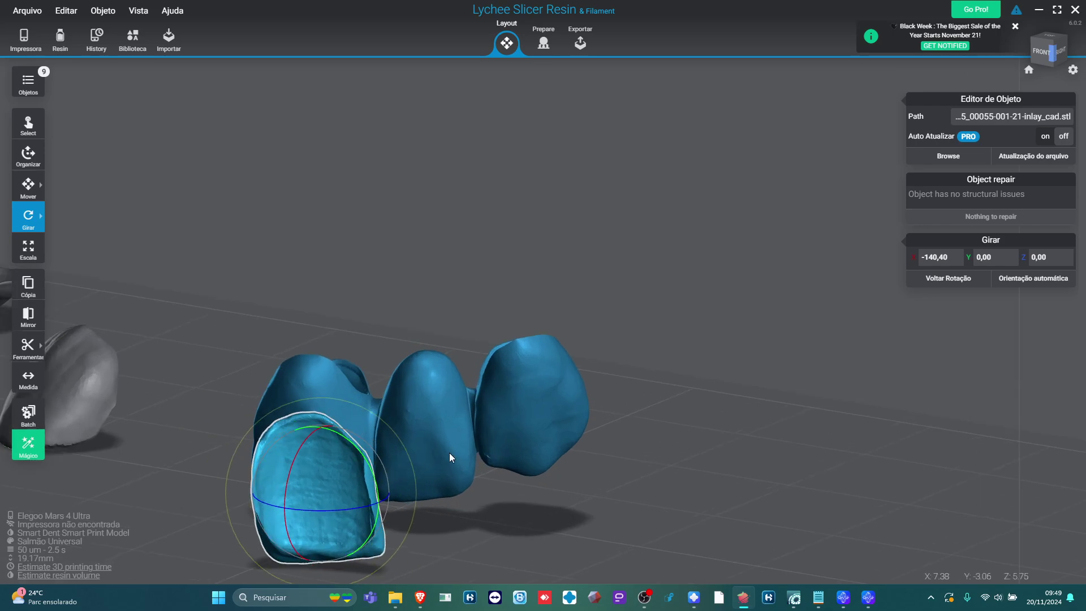
# - Fine-tune veneer 21's orientation to about X -137.80°, Y 8.86°, Z -20.69°
pyautogui.moveTo(363, 455); pyautogui.dragTo(373, 468)
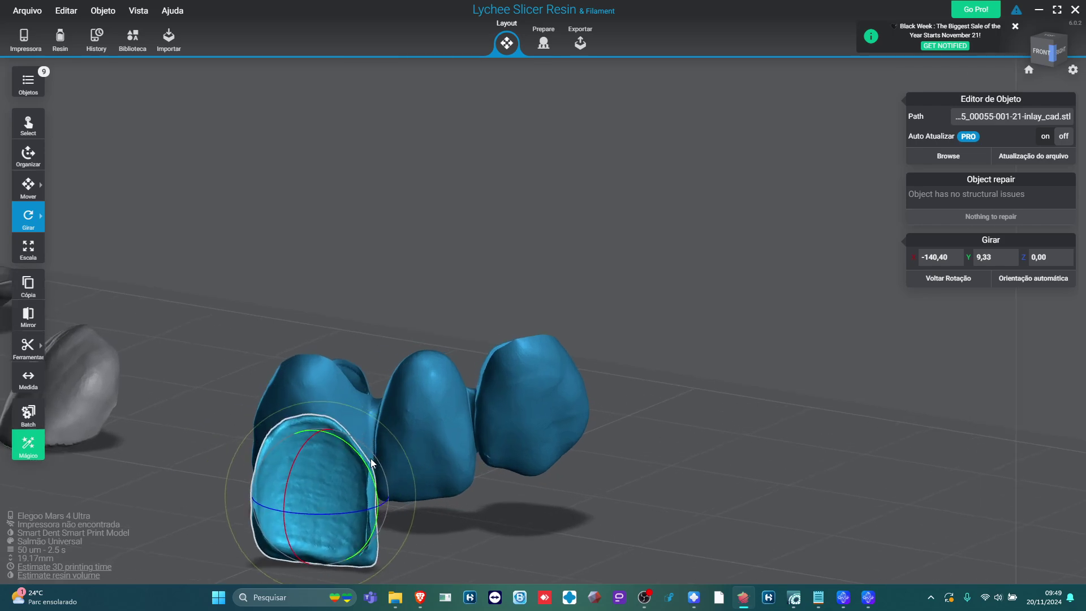
pyautogui.moveTo(373, 468); pyautogui.dragTo(260, 431, button='right')
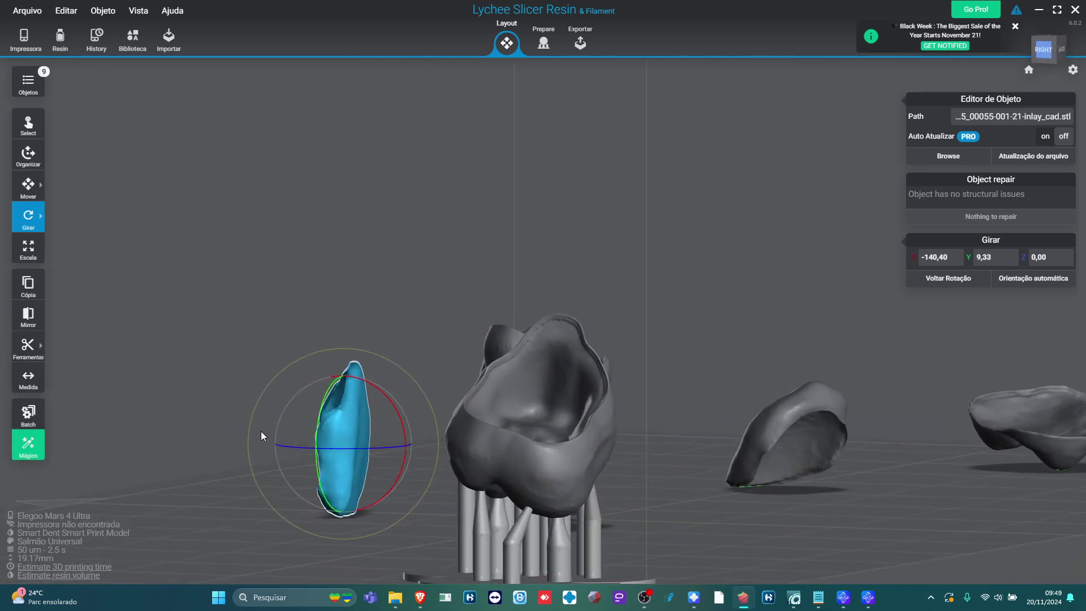
pyautogui.moveTo(375, 392); pyautogui.dragTo(369, 398)
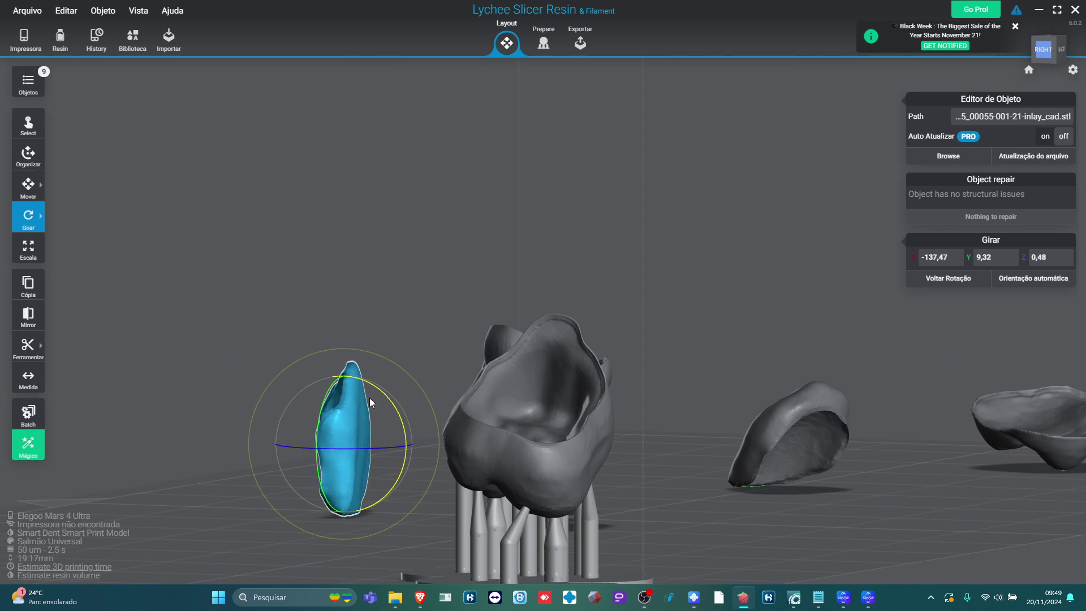
pyautogui.moveTo(368, 398); pyautogui.dragTo(434, 608, button='right')
pyautogui.moveTo(375, 233); pyautogui.dragTo(361, 259)
pyautogui.moveTo(360, 259); pyautogui.dragTo(556, 141, button='right')
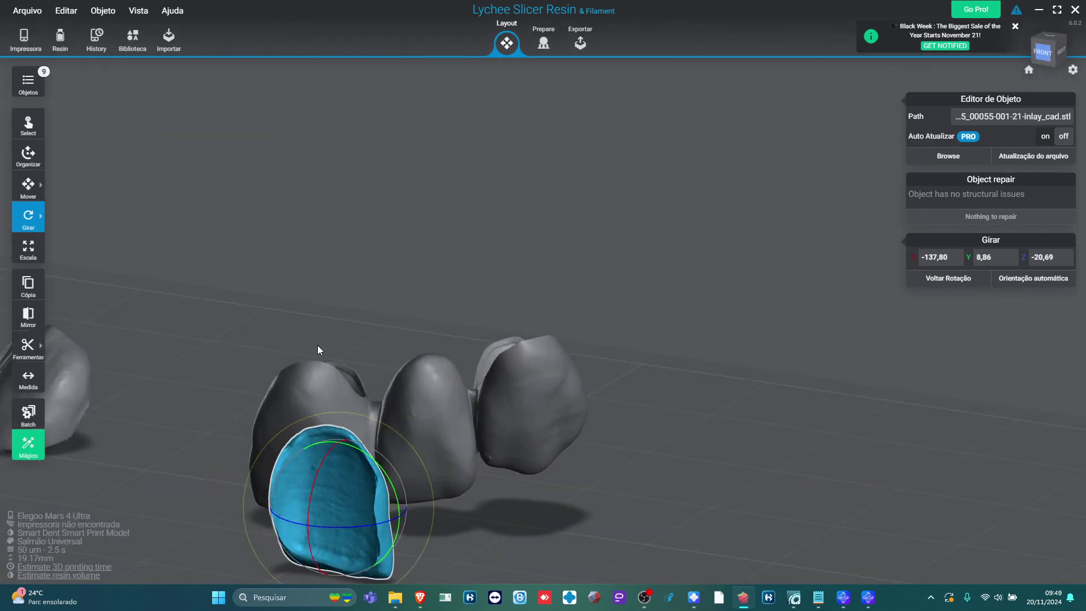
# - Rotate veneer 22 until it stands upright, at about -156.92° on X
pyautogui.moveTo(318, 345); pyautogui.dragTo(315, 542, button='right')
pyautogui.click(342, 529)
pyautogui.scroll(2, 358, 546)
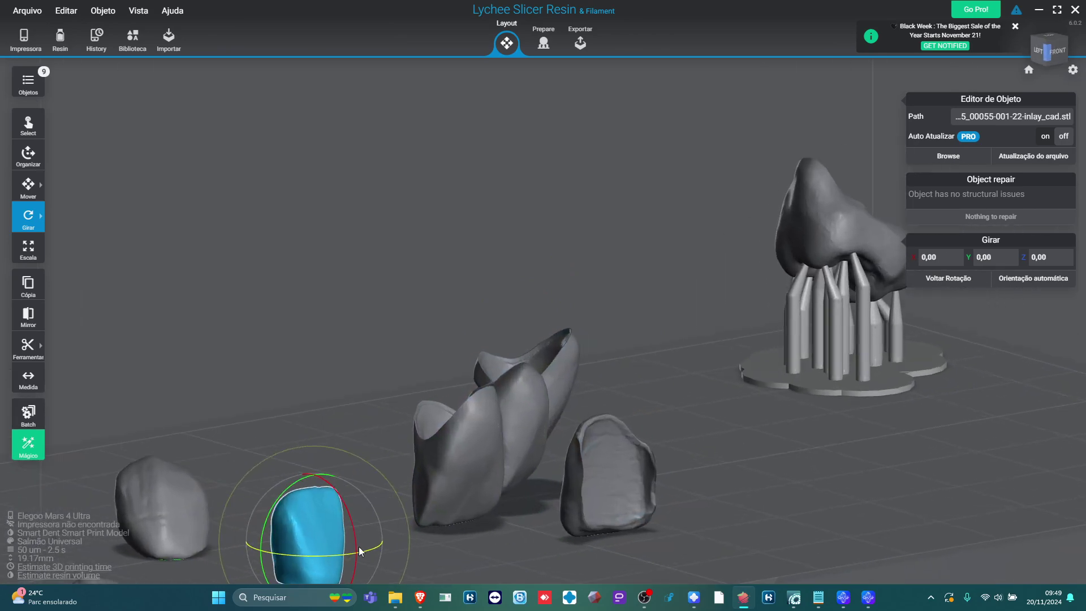
pyautogui.moveTo(344, 502); pyautogui.dragTo(339, 557)
pyautogui.moveTo(350, 543); pyautogui.dragTo(649, 438, button='right')
pyautogui.moveTo(633, 470); pyautogui.dragTo(637, 581)
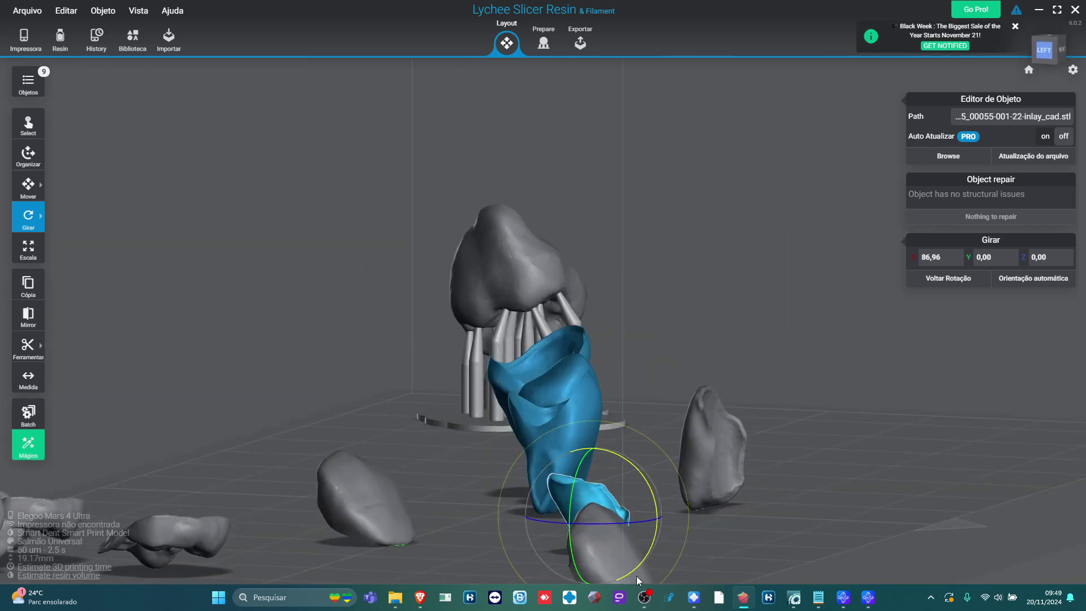
pyautogui.moveTo(588, 605); pyautogui.dragTo(589, 600)
pyautogui.moveTo(588, 600); pyautogui.dragTo(445, 352, button='right')
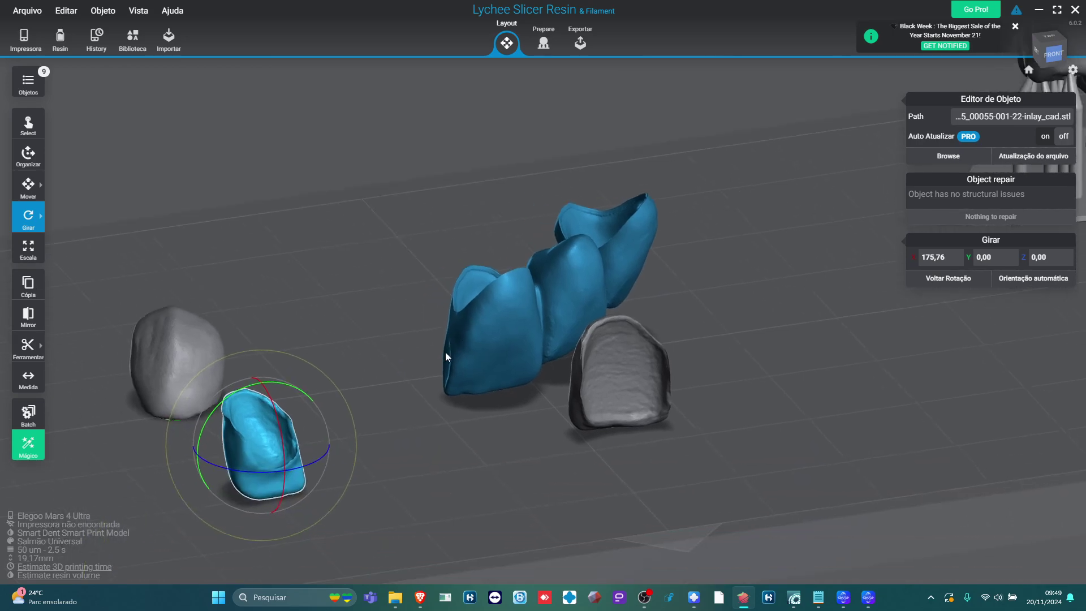
pyautogui.moveTo(281, 416); pyautogui.dragTo(265, 447)
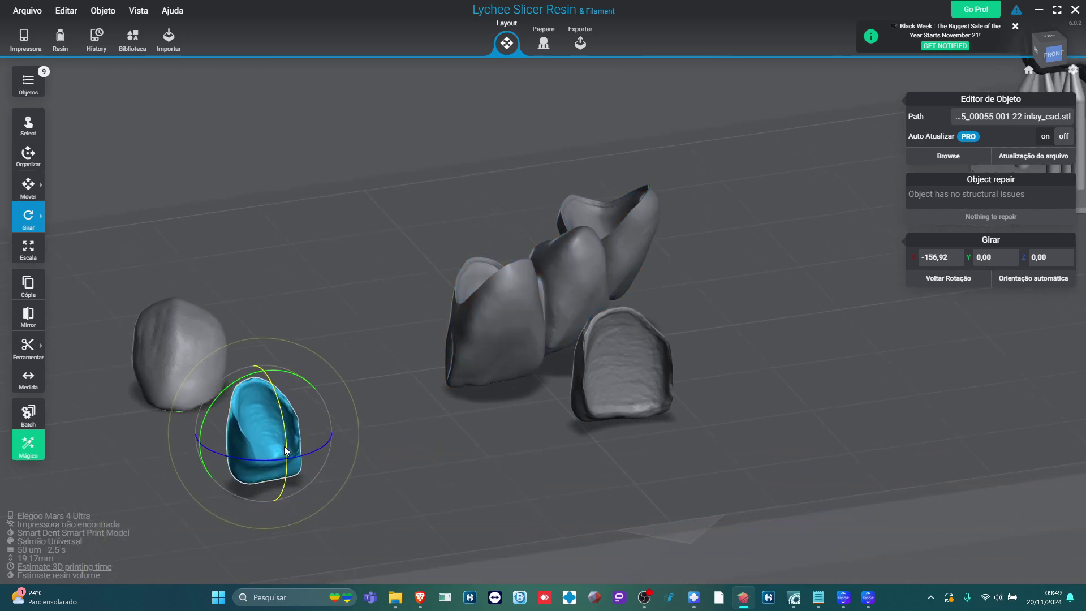
pyautogui.moveTo(265, 447); pyautogui.dragTo(475, 420, button='right')
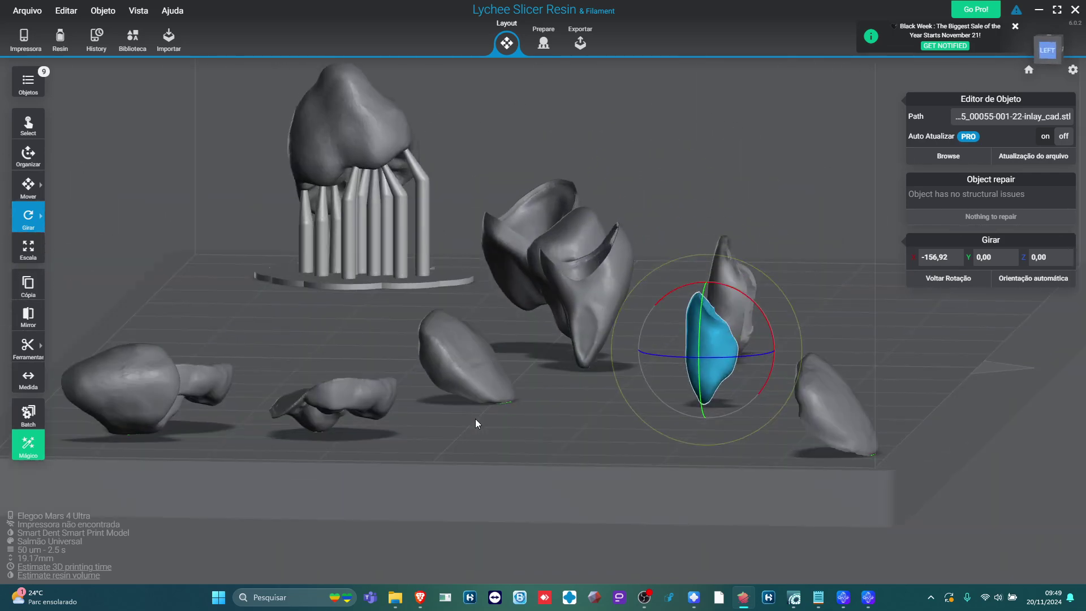
# - Rotate veneer 13 upright to about -138.73° on X and tilt it about 4.67° on Y
pyautogui.click(435, 358)
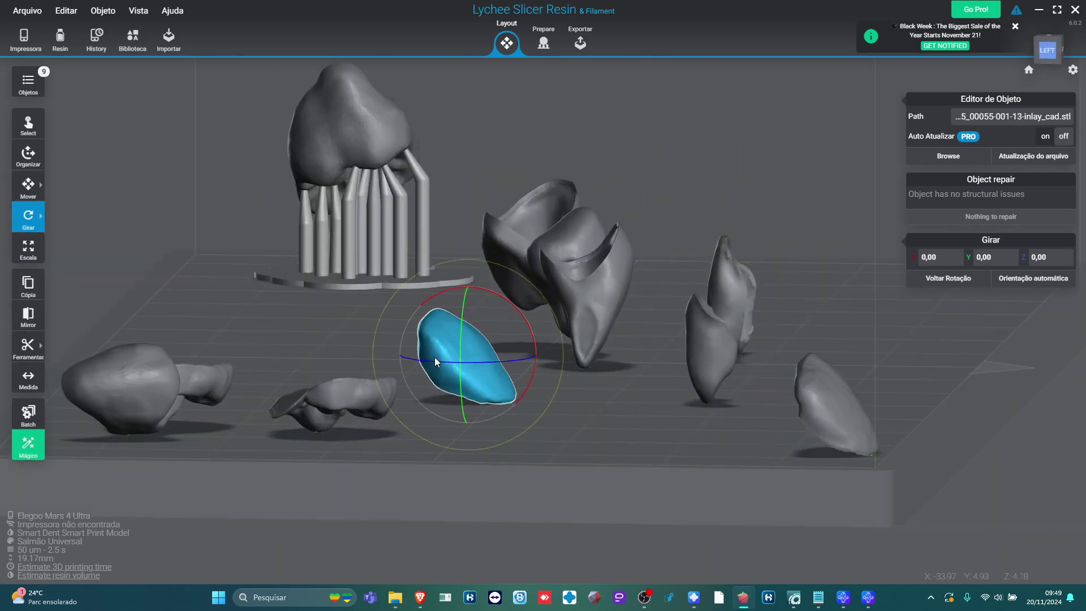
pyautogui.moveTo(518, 316); pyautogui.dragTo(347, 233)
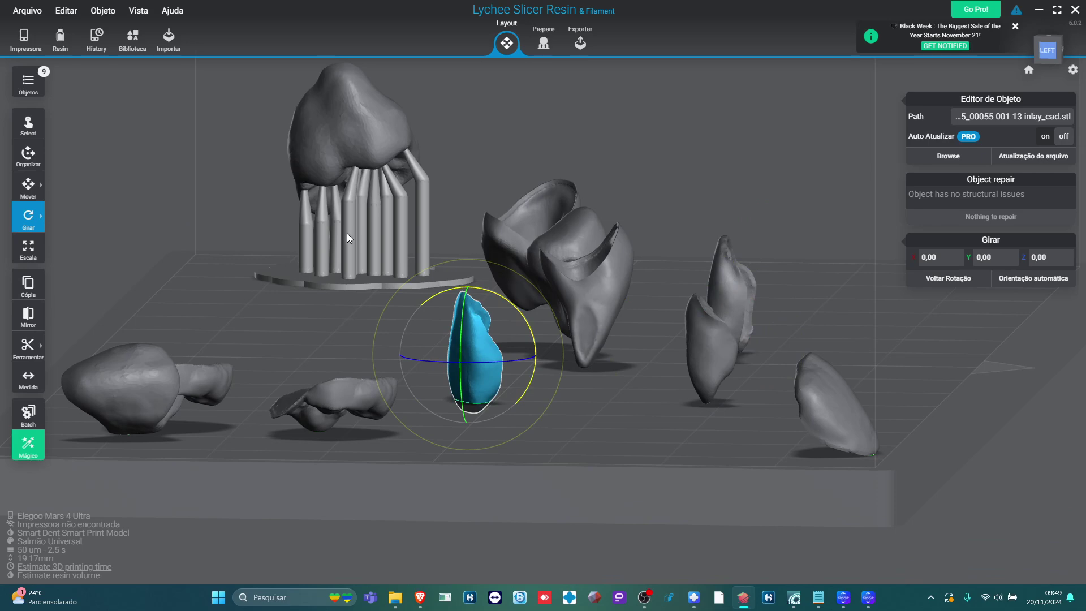
pyautogui.moveTo(347, 233); pyautogui.dragTo(201, 313, button='right')
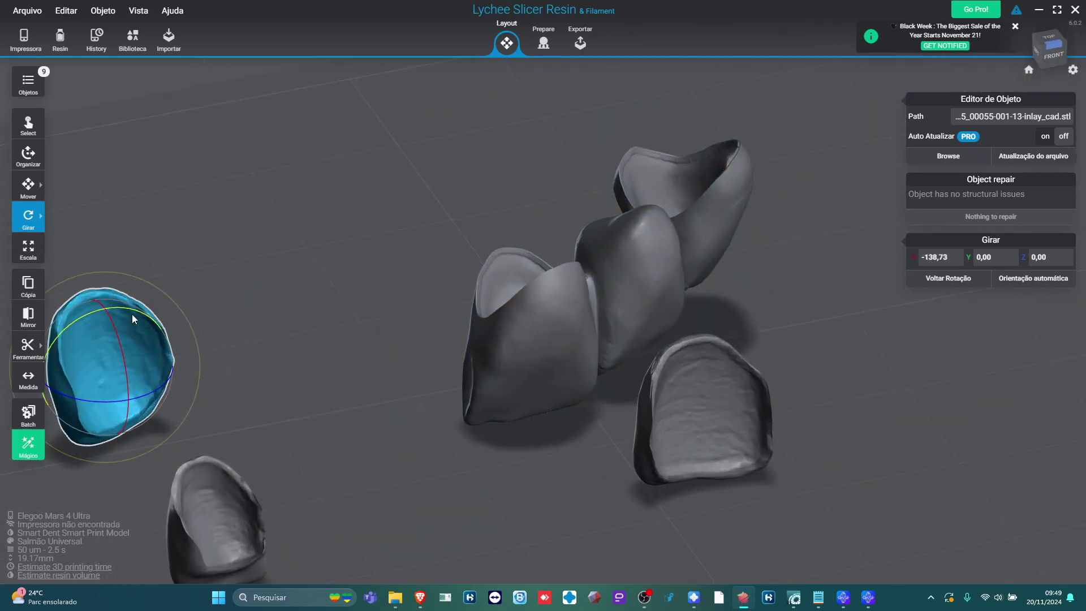
pyautogui.moveTo(131, 314); pyautogui.dragTo(138, 313)
pyautogui.moveTo(138, 313); pyautogui.dragTo(644, 364, button='right')
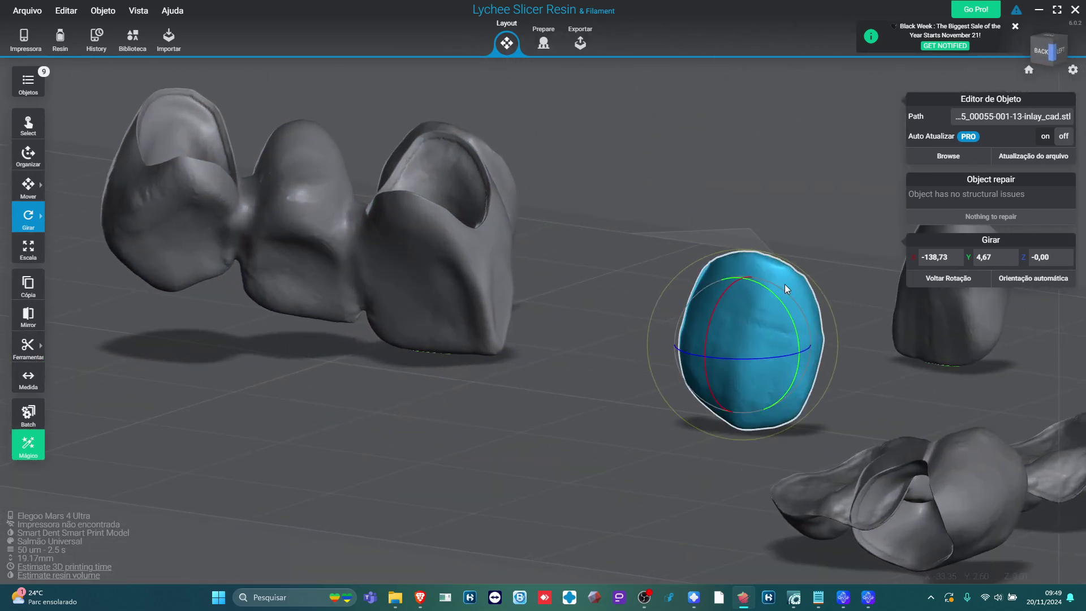
# - Refine veneer 13's orientation to about X -142.71°, Y 15.74°, Z -19.25°
pyautogui.moveTo(785, 284); pyautogui.dragTo(639, 327, button='right')
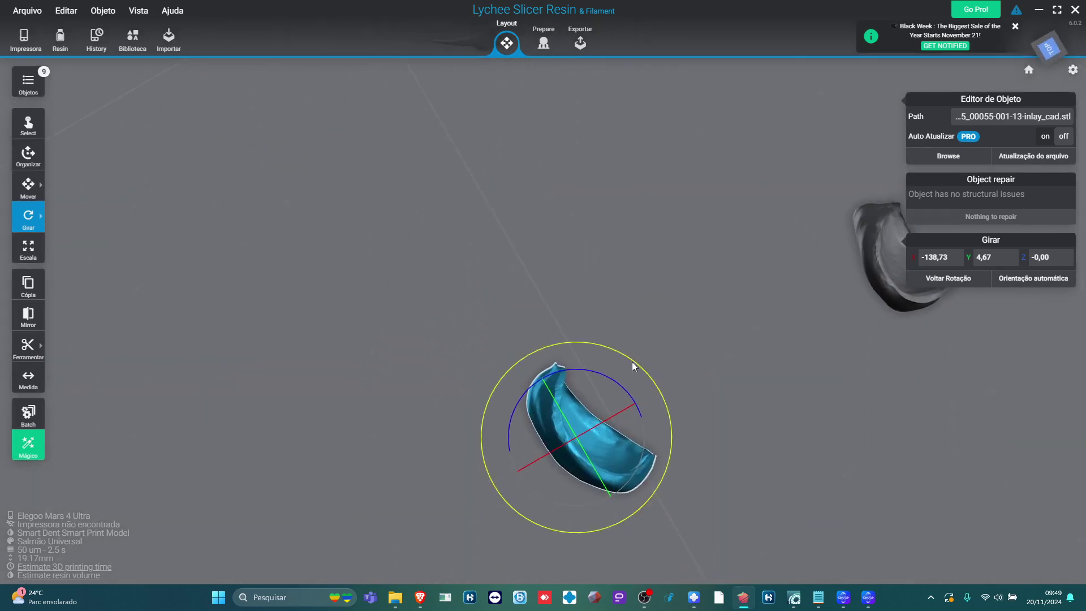
pyautogui.moveTo(632, 365); pyautogui.dragTo(659, 380)
pyautogui.moveTo(659, 381); pyautogui.dragTo(880, 279, button='right')
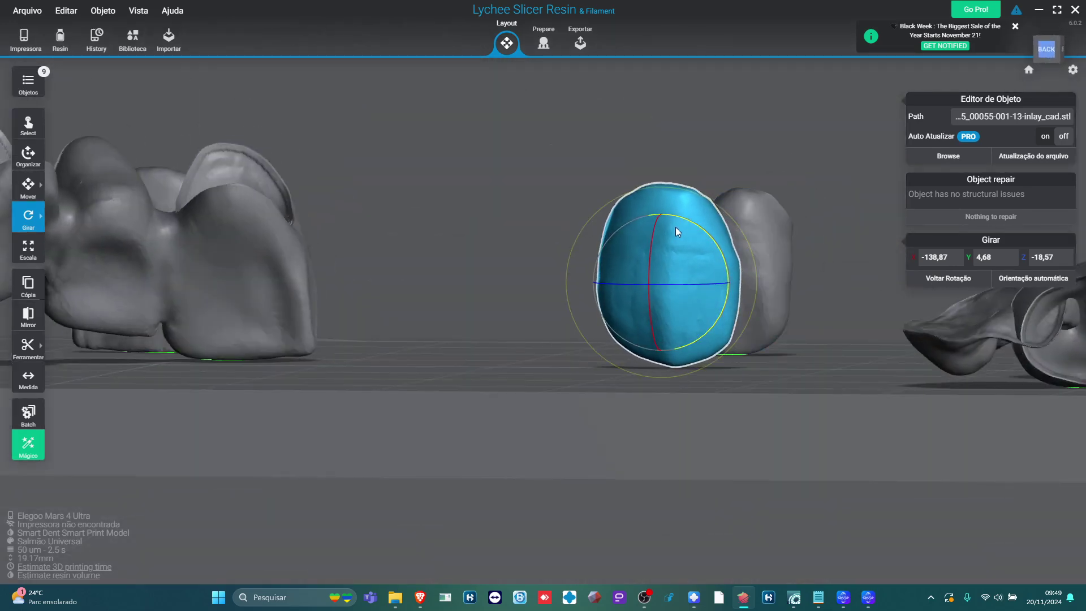
pyautogui.moveTo(676, 227); pyautogui.dragTo(753, 294)
pyautogui.moveTo(753, 293); pyautogui.dragTo(452, 359, button='right')
pyautogui.scroll(-7, 453, 366)
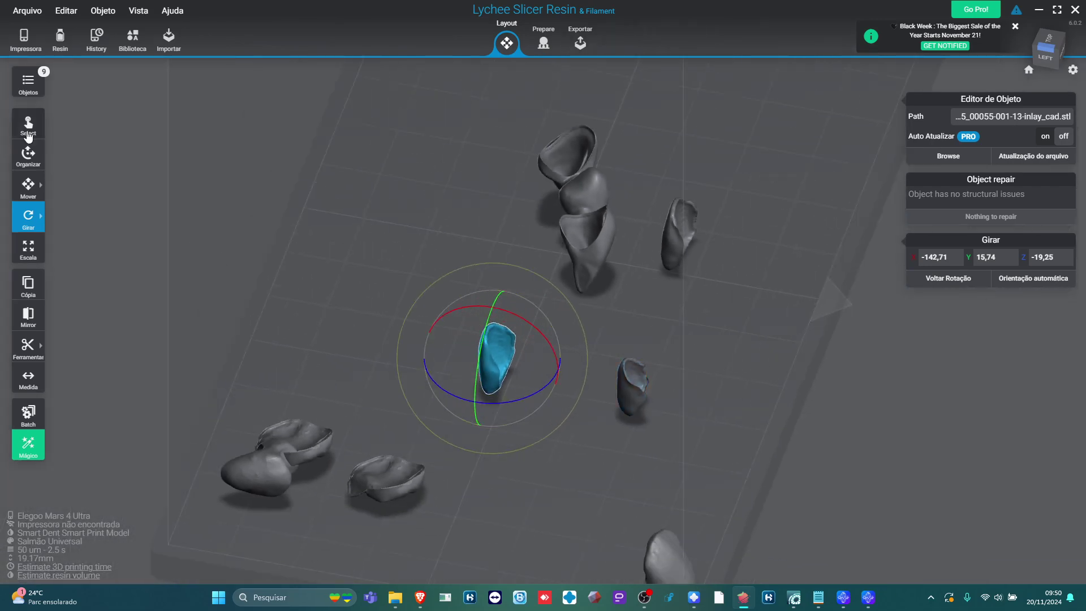
# - Move veneer 13 next to veneer 21, and bring veneer 22 close to them at about X -14.41, Y -14.53
pyautogui.moveTo(35, 181)
pyautogui.click(71, 187)
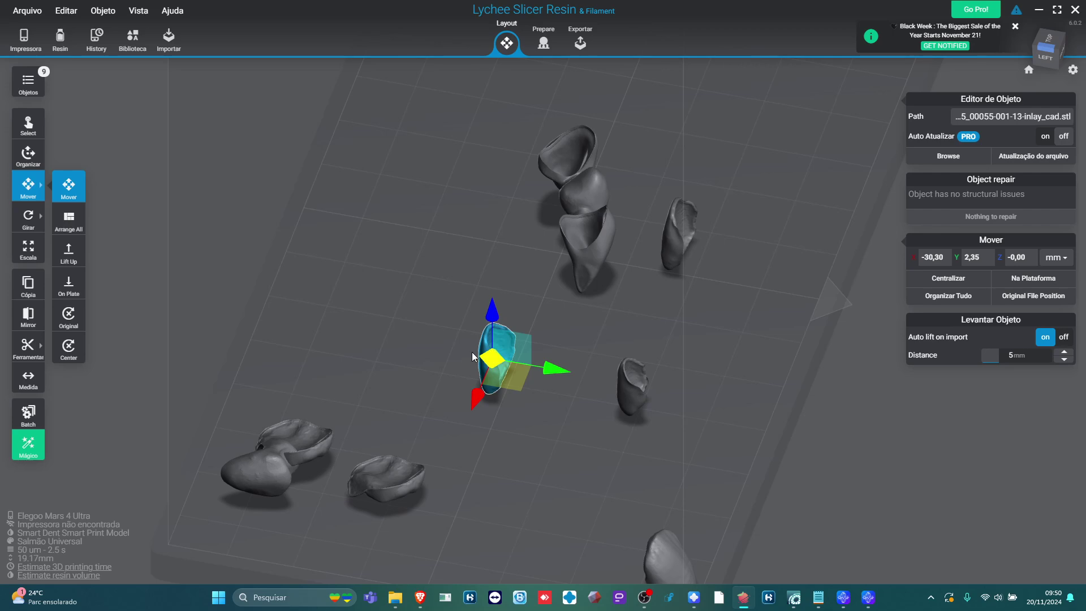
pyautogui.moveTo(484, 338); pyautogui.dragTo(708, 260)
pyautogui.moveTo(627, 378); pyautogui.dragTo(571, 425)
pyautogui.scroll(5, 571, 425)
pyautogui.moveTo(825, 402); pyautogui.dragTo(505, 263)
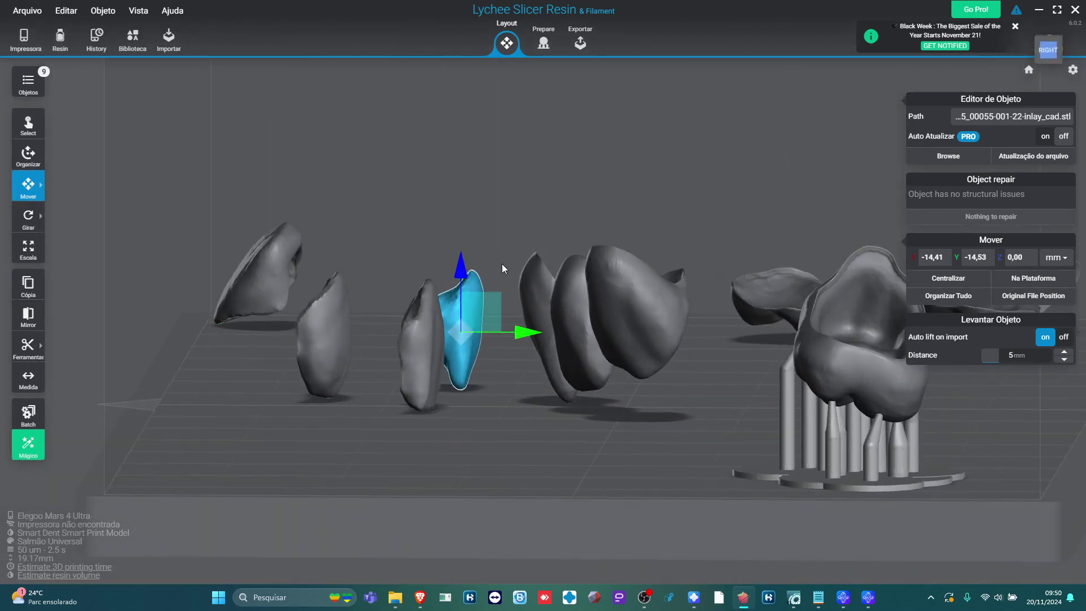
# - Examine bridge 21-23 and the neighbouring veneers from below in support preparation, checking which areas need supports
pyautogui.click(558, 211)
pyautogui.click(562, 364)
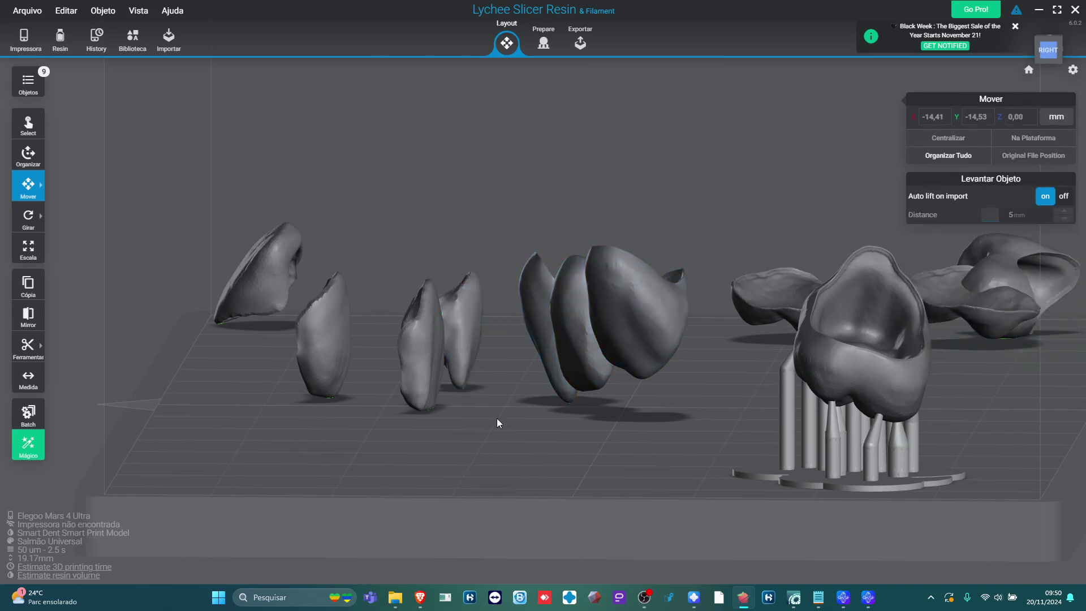
pyautogui.click(545, 320)
pyautogui.click(477, 308)
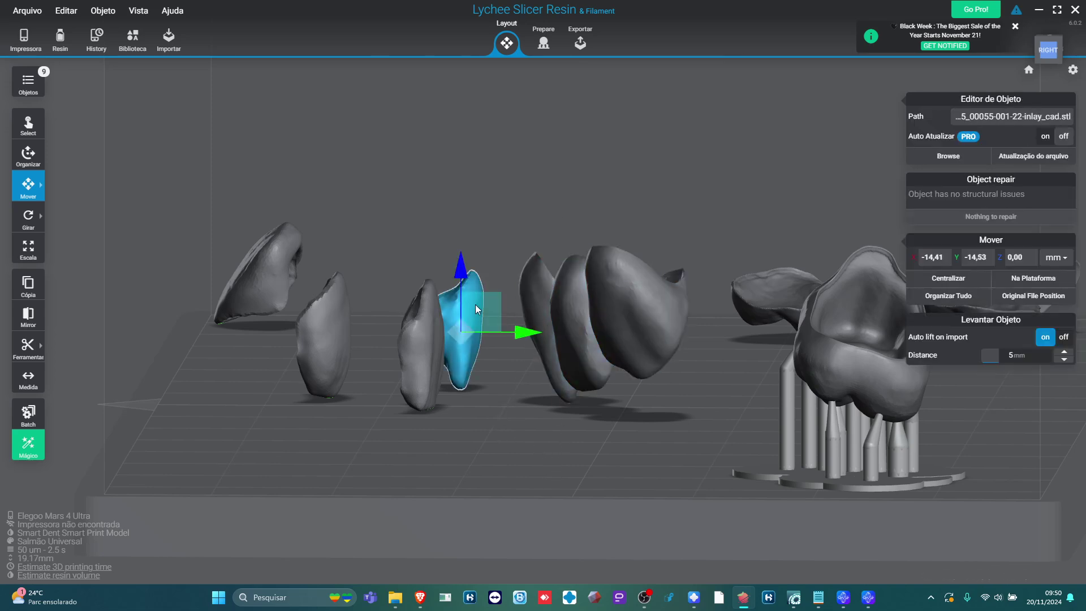
pyautogui.click(552, 335)
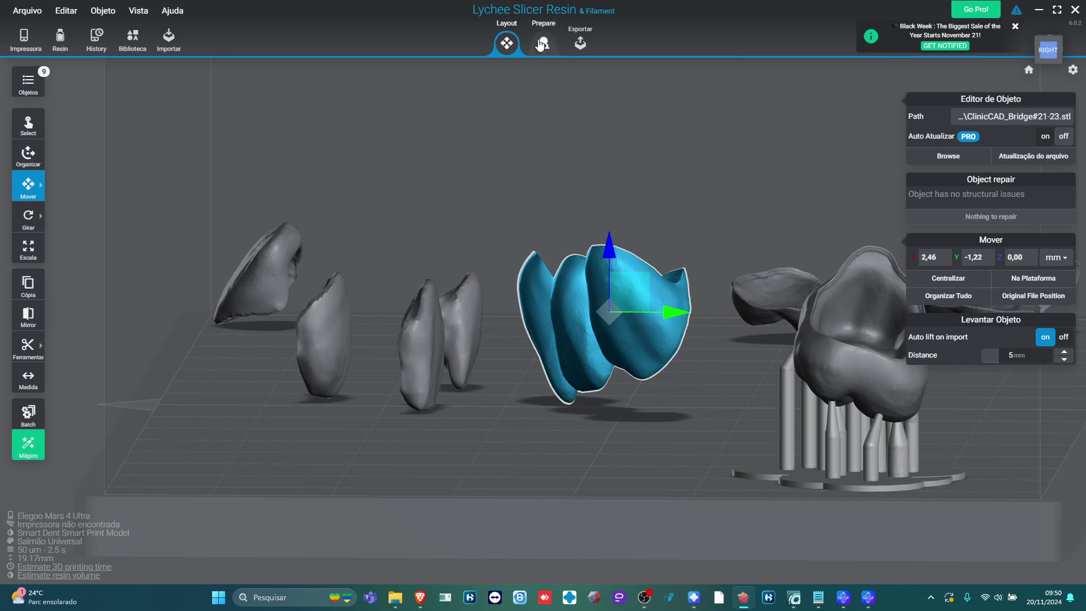
pyautogui.click(542, 50)
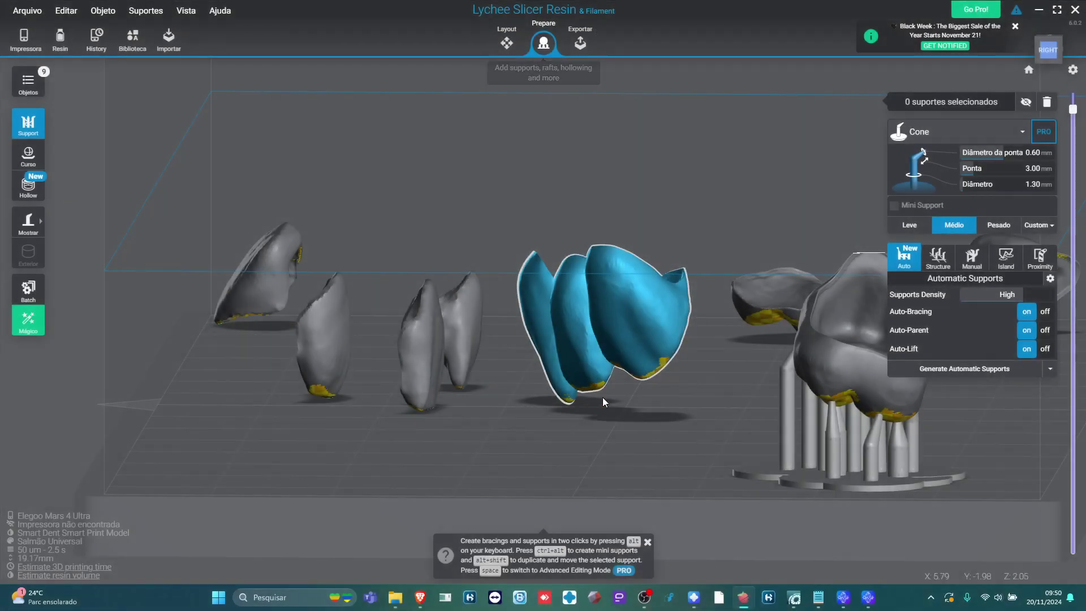
pyautogui.moveTo(602, 397); pyautogui.dragTo(575, 262)
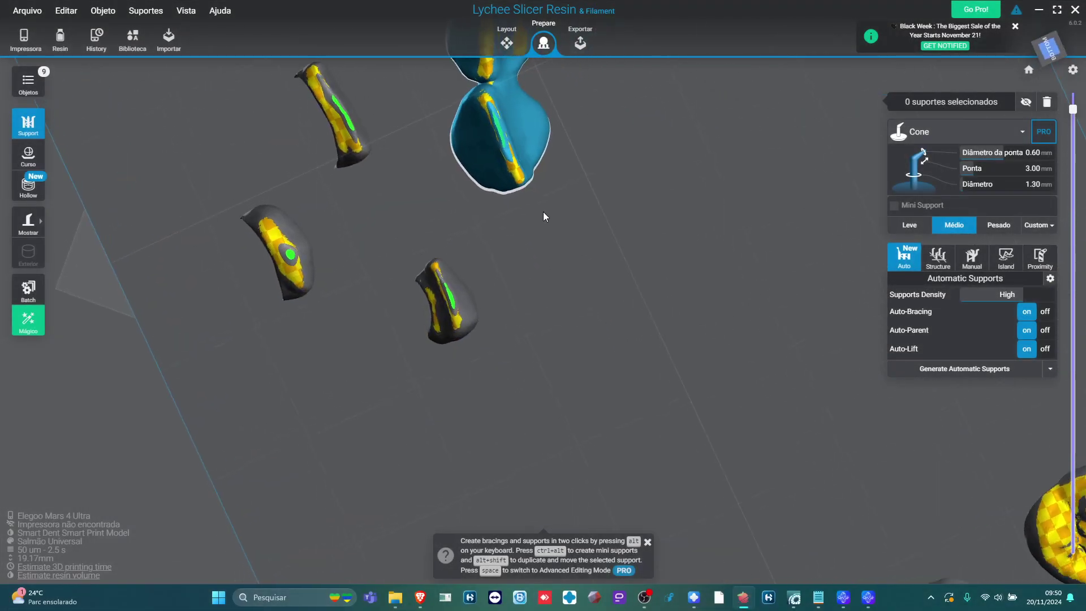
pyautogui.moveTo(544, 216); pyautogui.dragTo(563, 82)
pyautogui.click(505, 44)
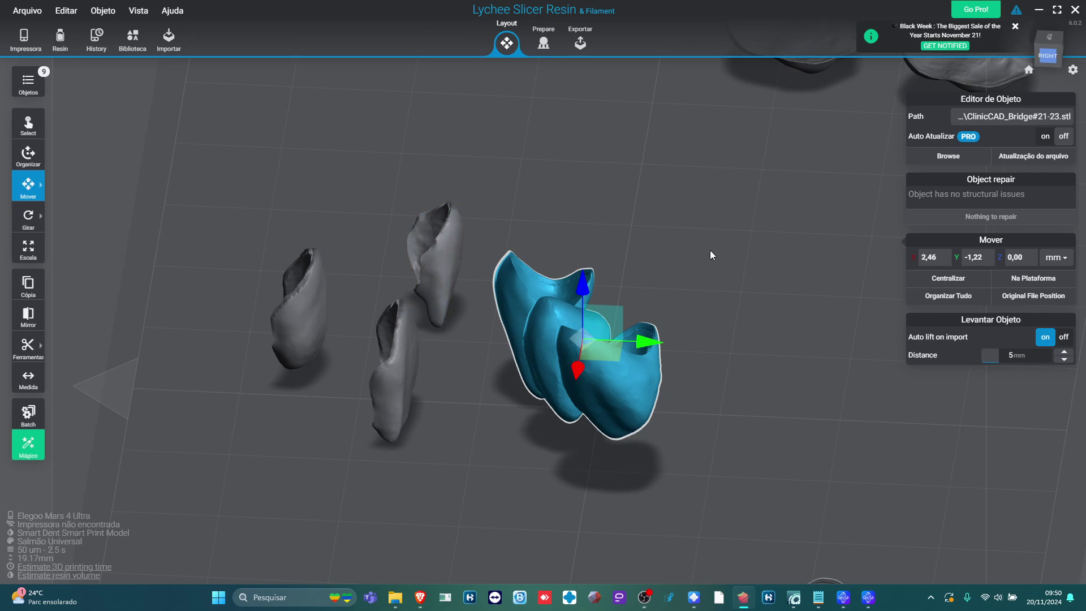
pyautogui.click(39, 185)
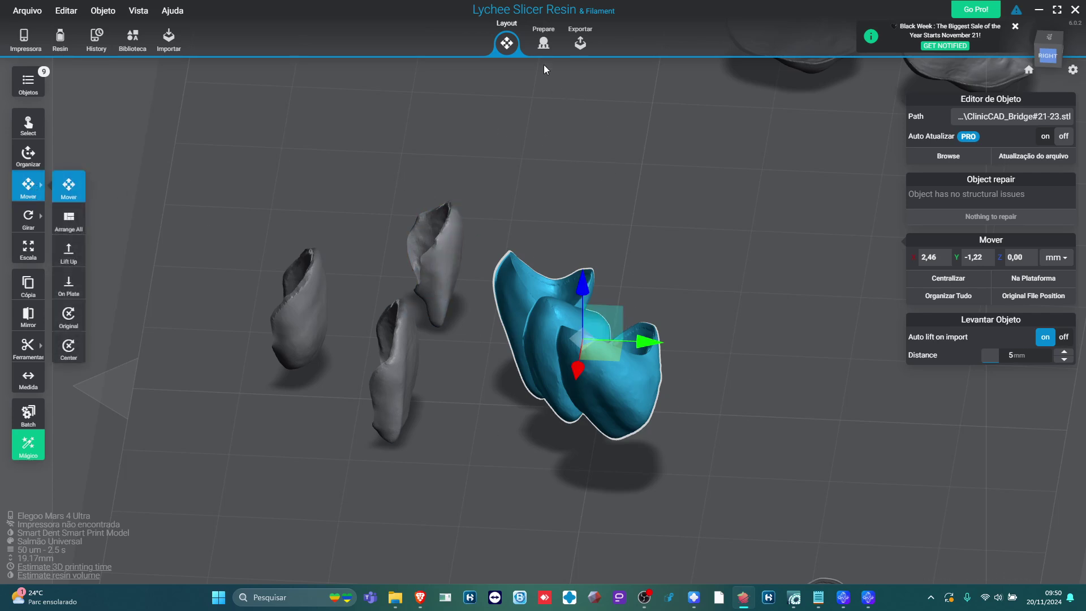
pyautogui.click(541, 44)
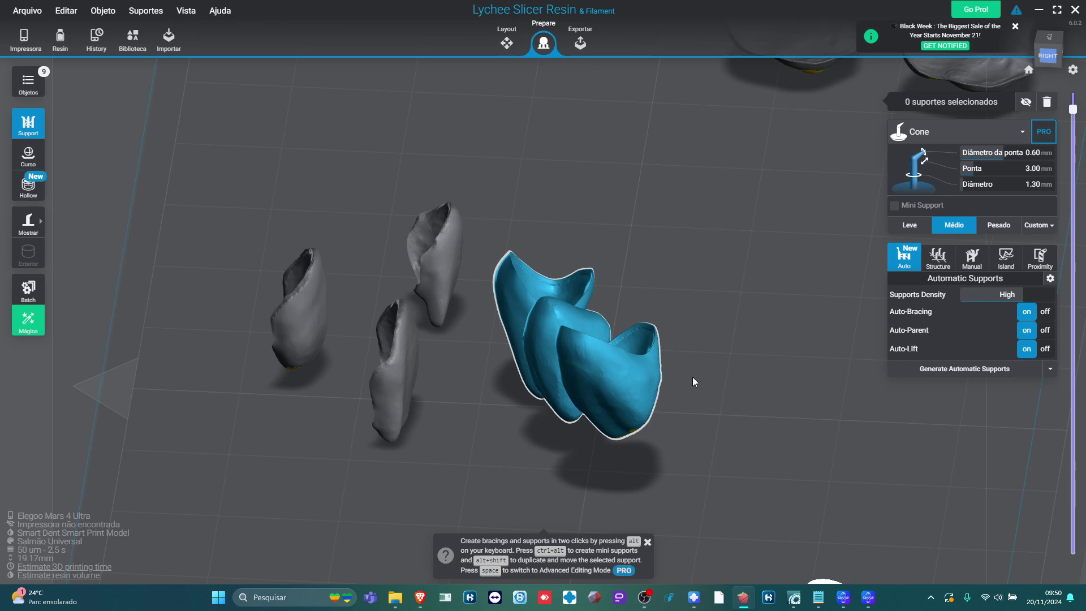
pyautogui.moveTo(692, 377); pyautogui.dragTo(578, 183)
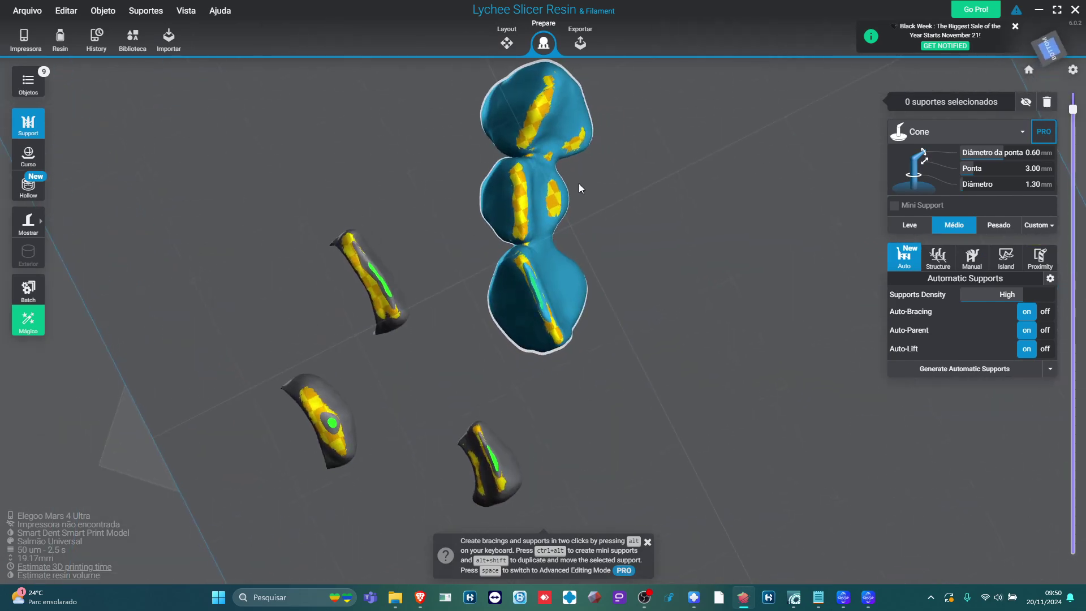
pyautogui.scroll(6, 573, 311)
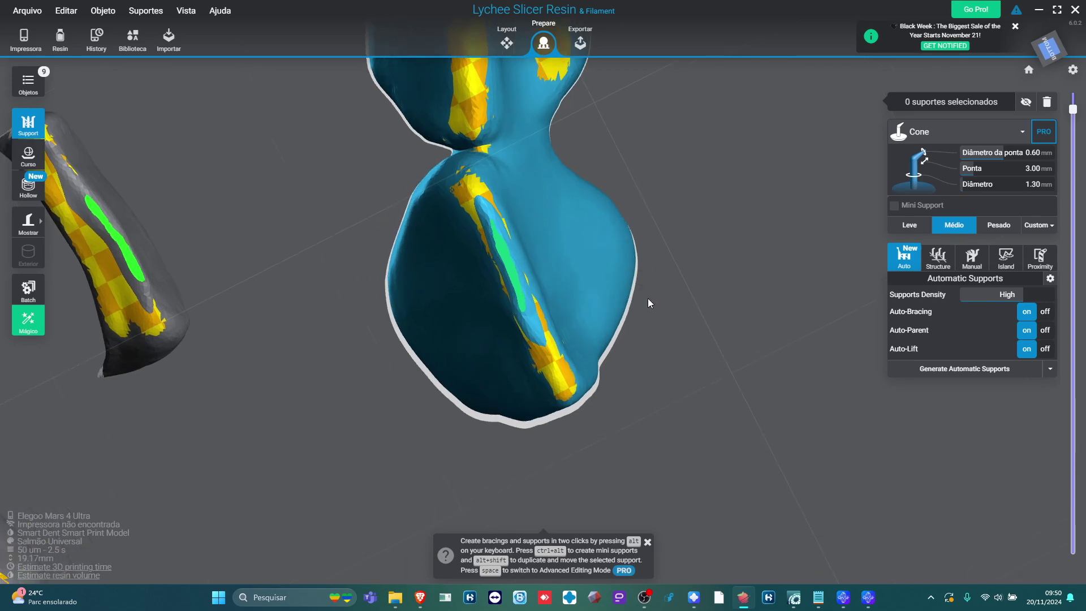
pyautogui.scroll(-6, 647, 297)
pyautogui.moveTo(653, 270); pyautogui.dragTo(669, 247)
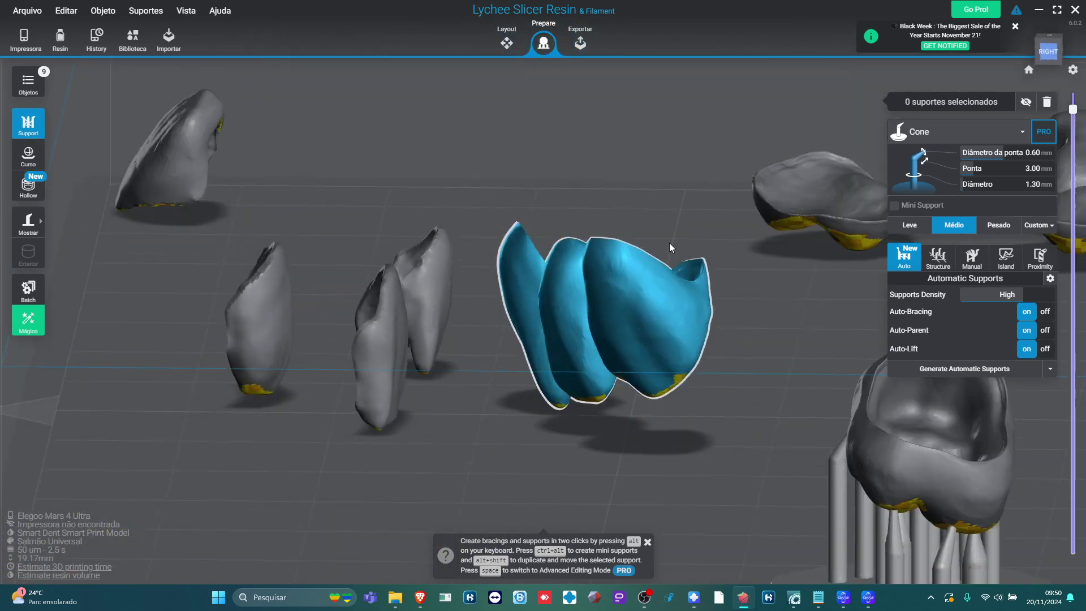
# - Lift bridge 21-23 5 mm above the build plate
pyautogui.click(524, 38)
pyautogui.moveTo(520, 205); pyautogui.dragTo(685, 397)
pyautogui.click(614, 396)
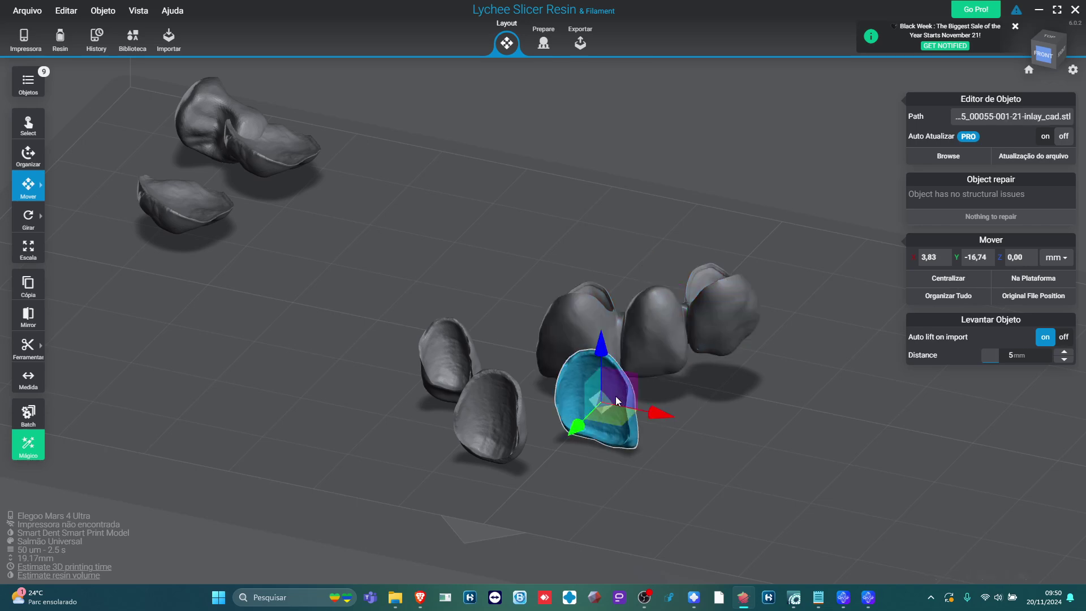
pyautogui.click(683, 324)
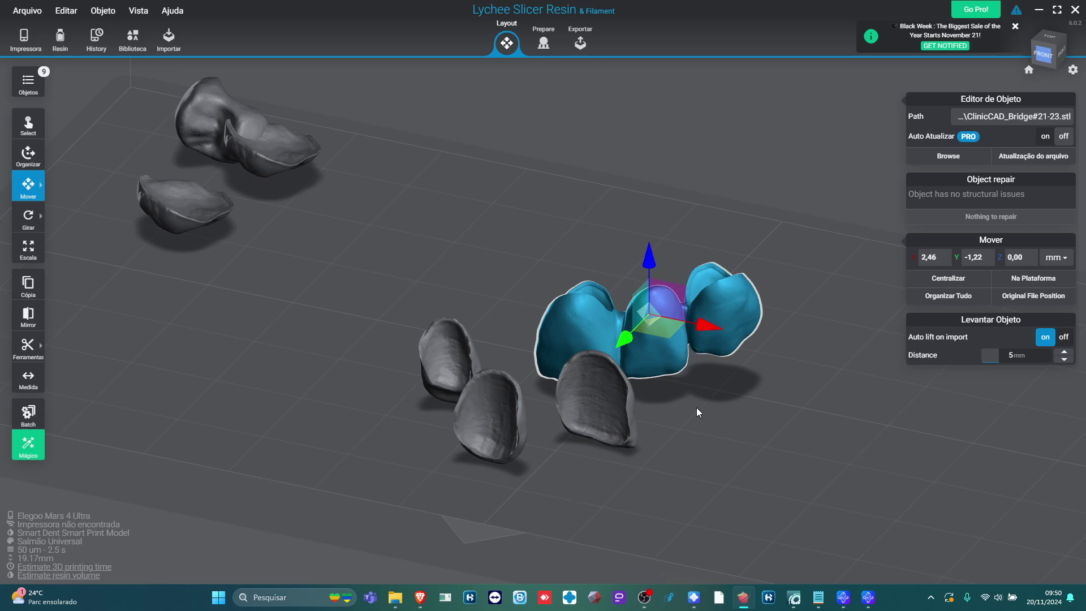
pyautogui.moveTo(693, 397)
pyautogui.mouseDown()
pyautogui.moveTo(709, 355)
pyautogui.moveTo(697, 378)
pyautogui.mouseUp()
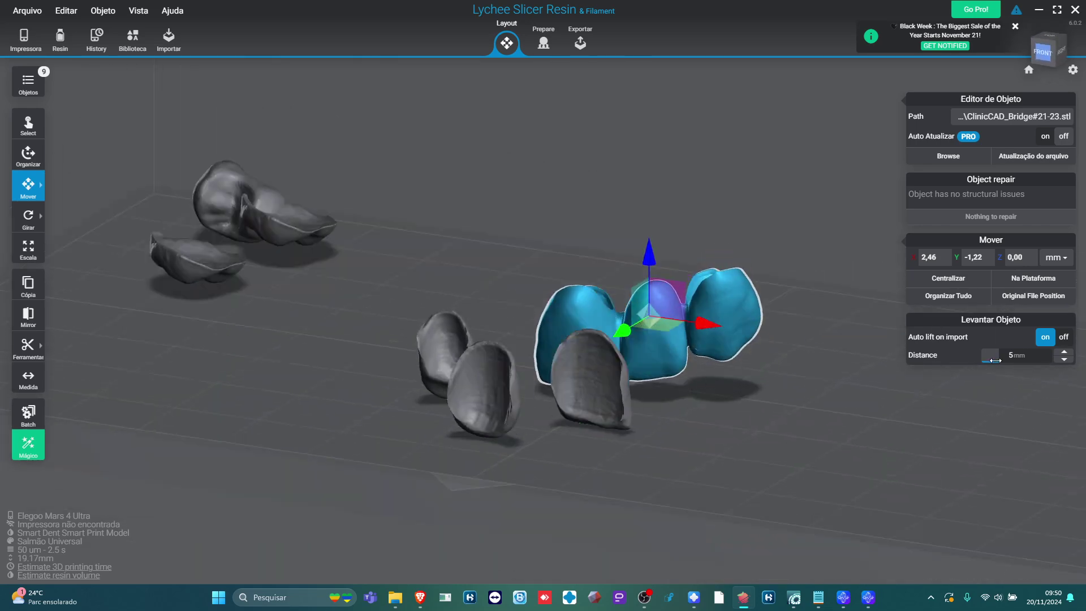
pyautogui.click(1063, 356)
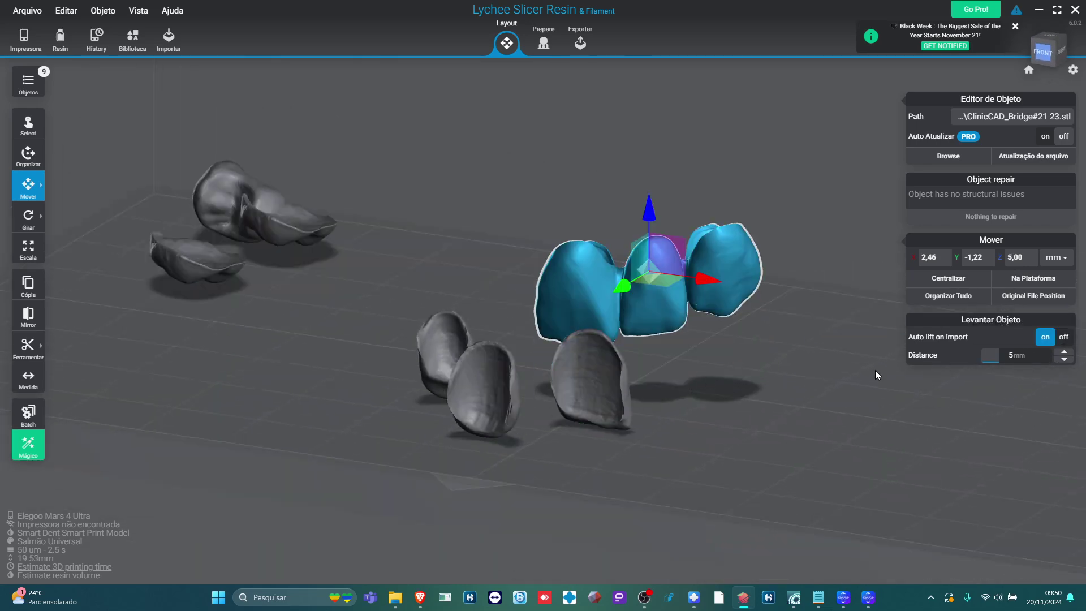
# - Lift veneers 21, 13 and 22 each 5 mm above the build plate
pyautogui.click(631, 375)
pyautogui.click(1061, 355)
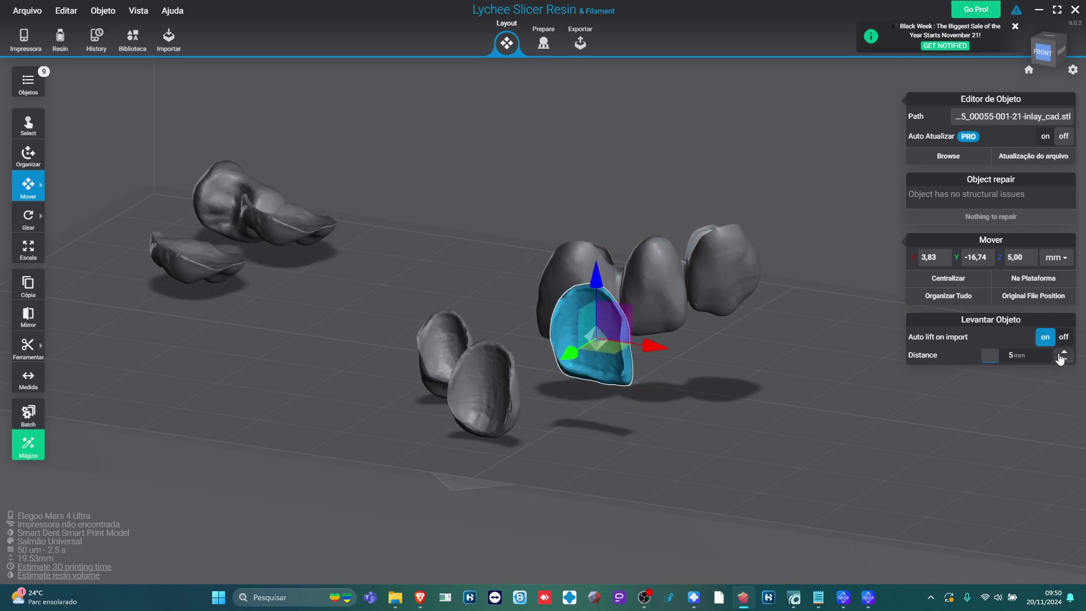
pyautogui.click(514, 396)
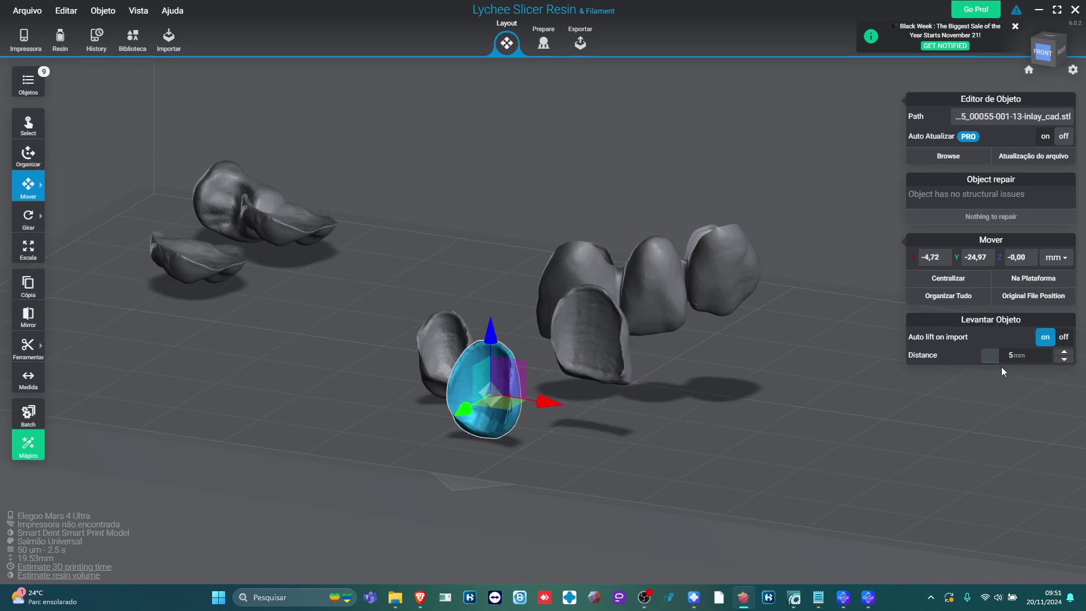
pyautogui.click(1063, 355)
pyautogui.click(425, 384)
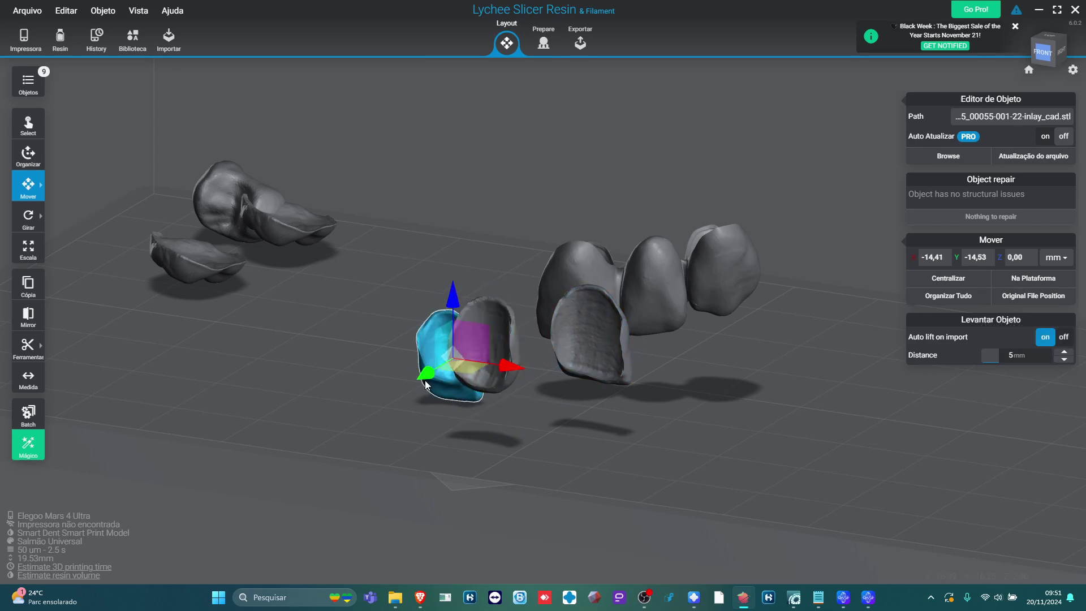
pyautogui.click(1061, 356)
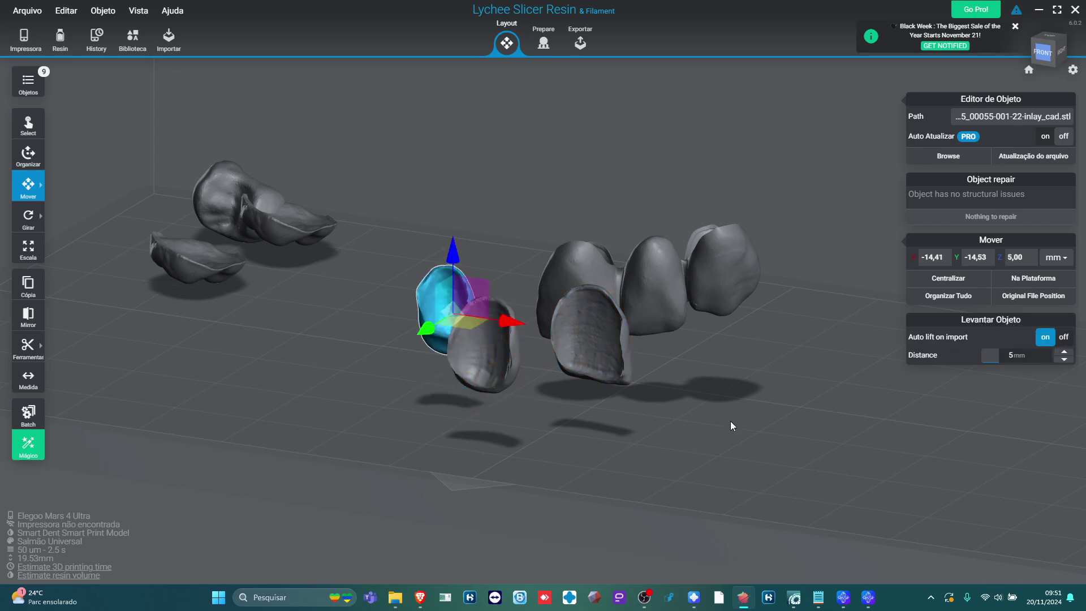
# - Inspect the lifted veneers and bridge from the front, back and underneath to check their orientation and lowest edges
pyautogui.moveTo(731, 420); pyautogui.dragTo(849, 381)
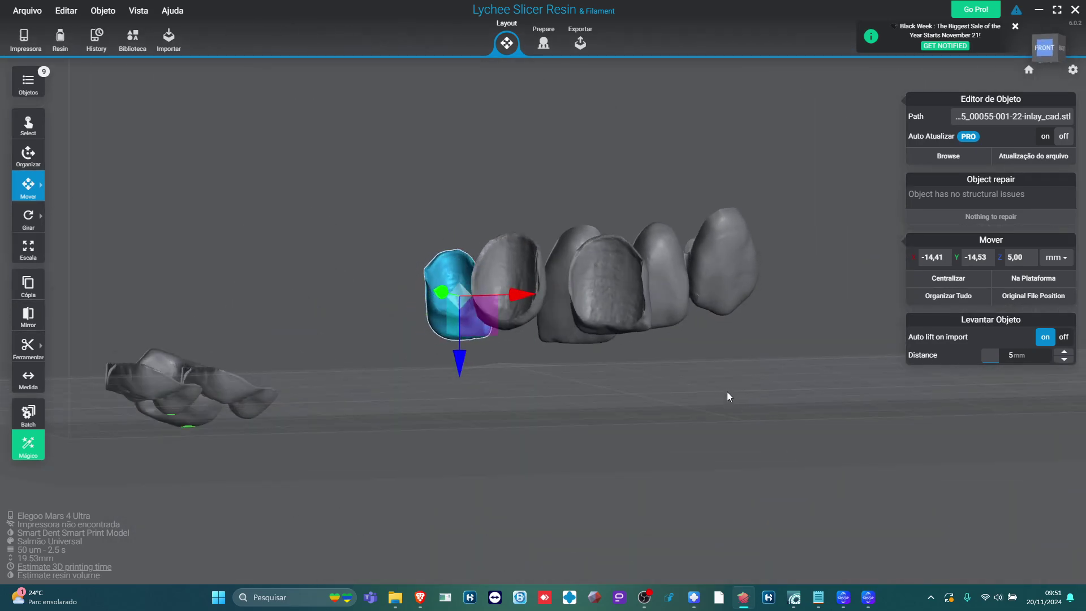
pyautogui.moveTo(727, 391); pyautogui.dragTo(392, 413)
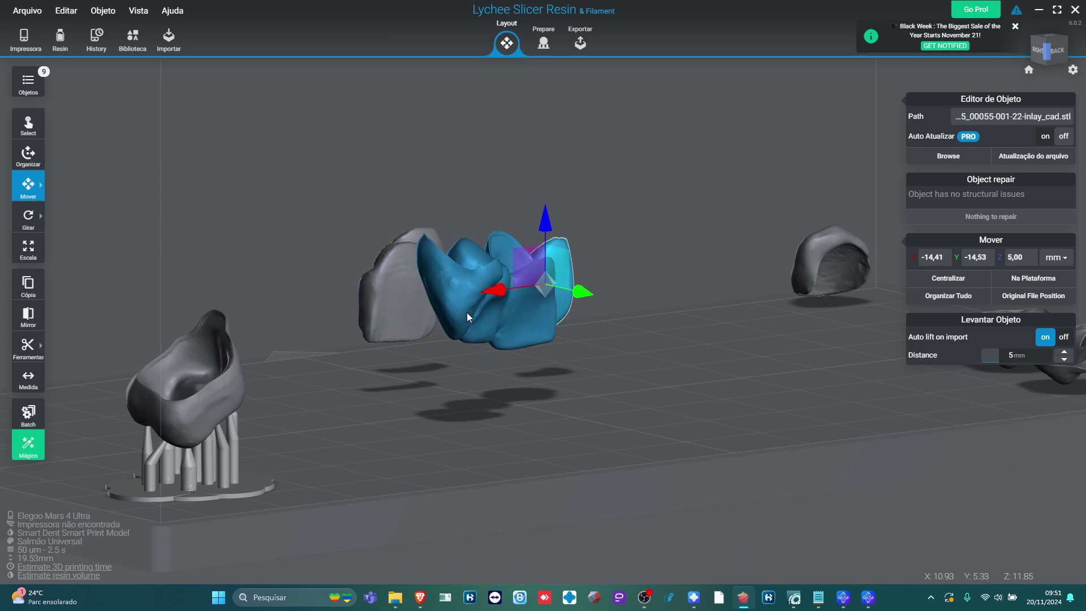
pyautogui.moveTo(467, 312); pyautogui.dragTo(498, 308)
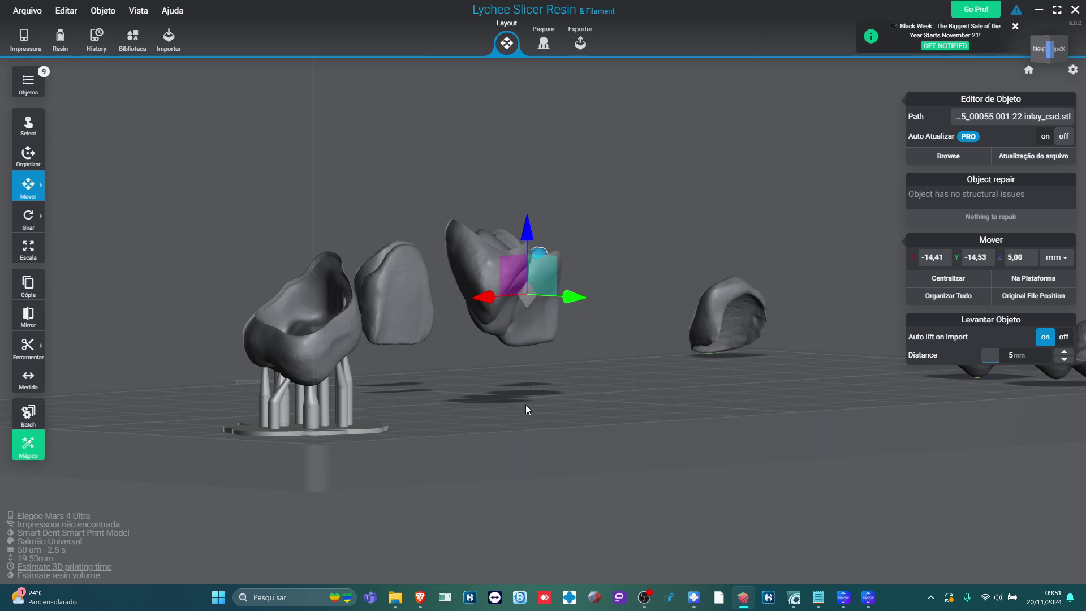
pyautogui.moveTo(525, 404); pyautogui.dragTo(653, 419)
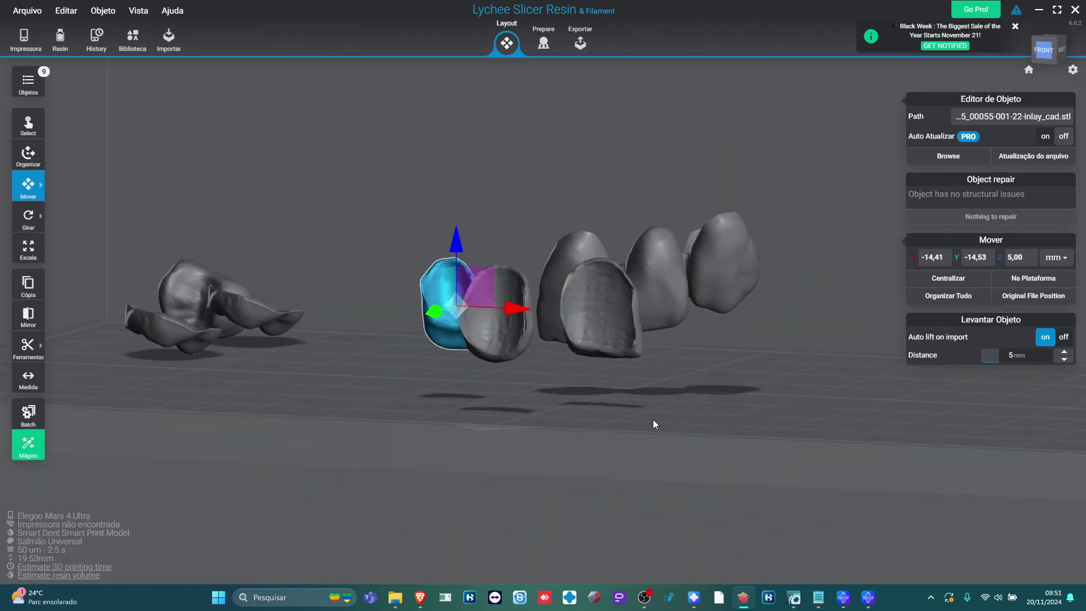
pyautogui.click(680, 318)
pyautogui.moveTo(615, 473); pyautogui.dragTo(680, 316)
pyautogui.scroll(5, 693, 333)
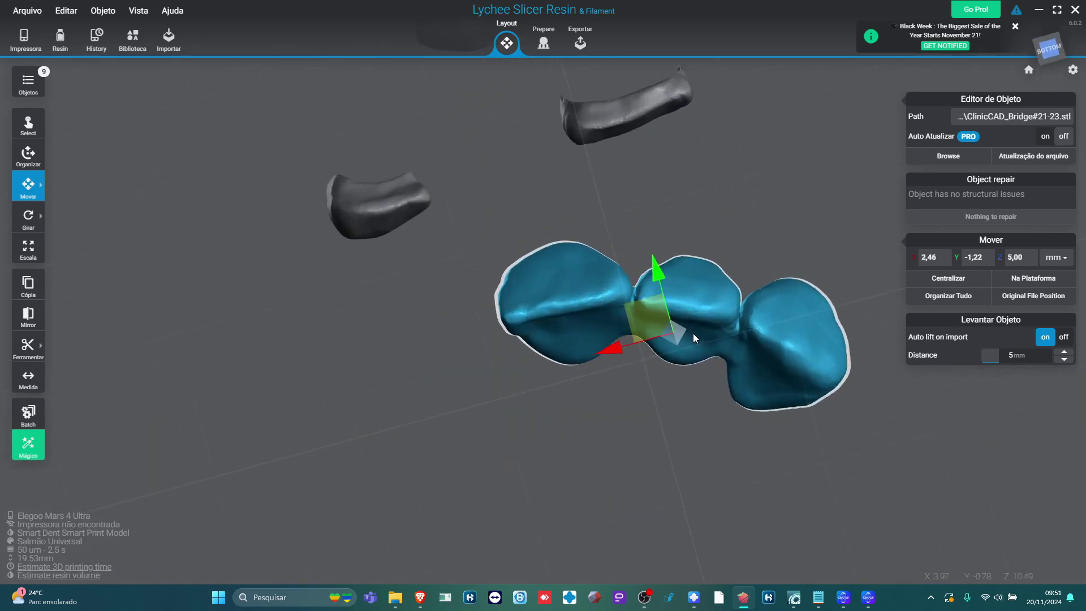
pyautogui.click(765, 205)
pyautogui.scroll(2, 707, 475)
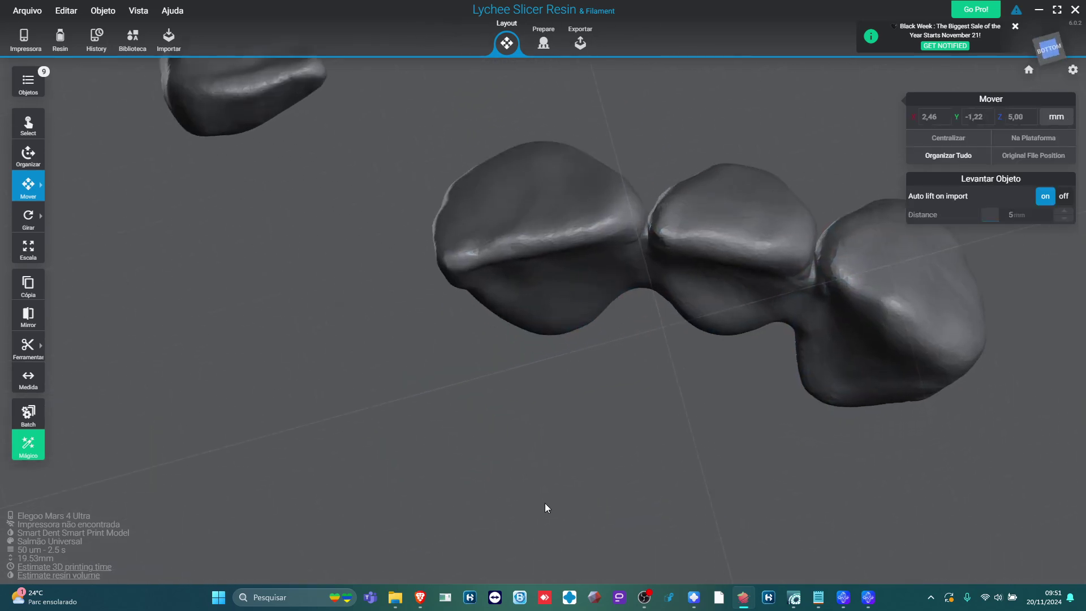
# - Place three medium cone supports along the lowest edge of bridge 21-23's first-printing tooth, following its layers up to layer 106
pyautogui.click(647, 240)
pyautogui.click(543, 40)
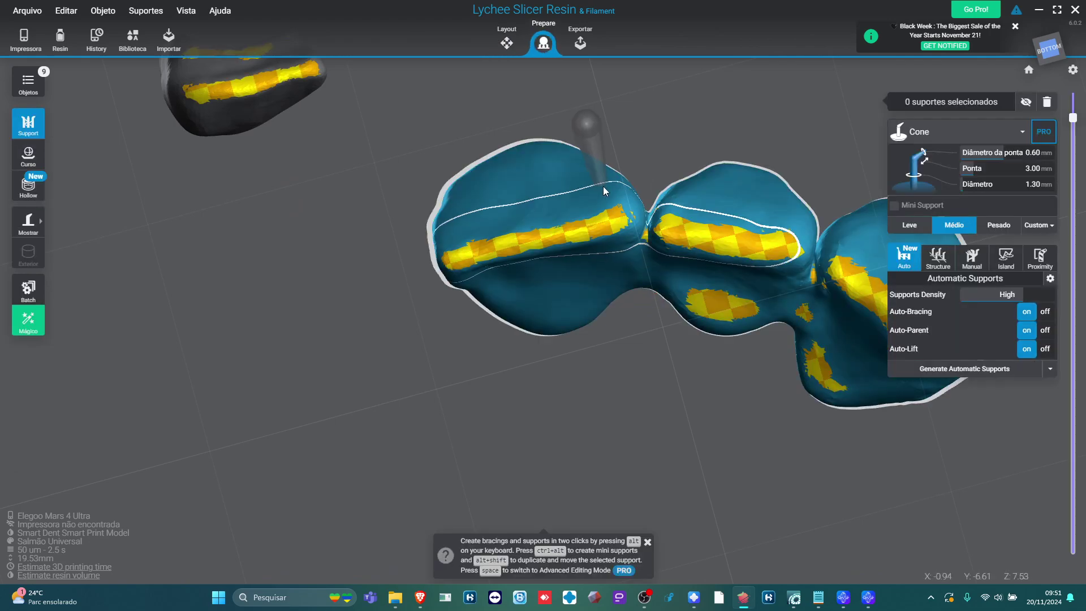
pyautogui.moveTo(745, 117); pyautogui.dragTo(637, 181)
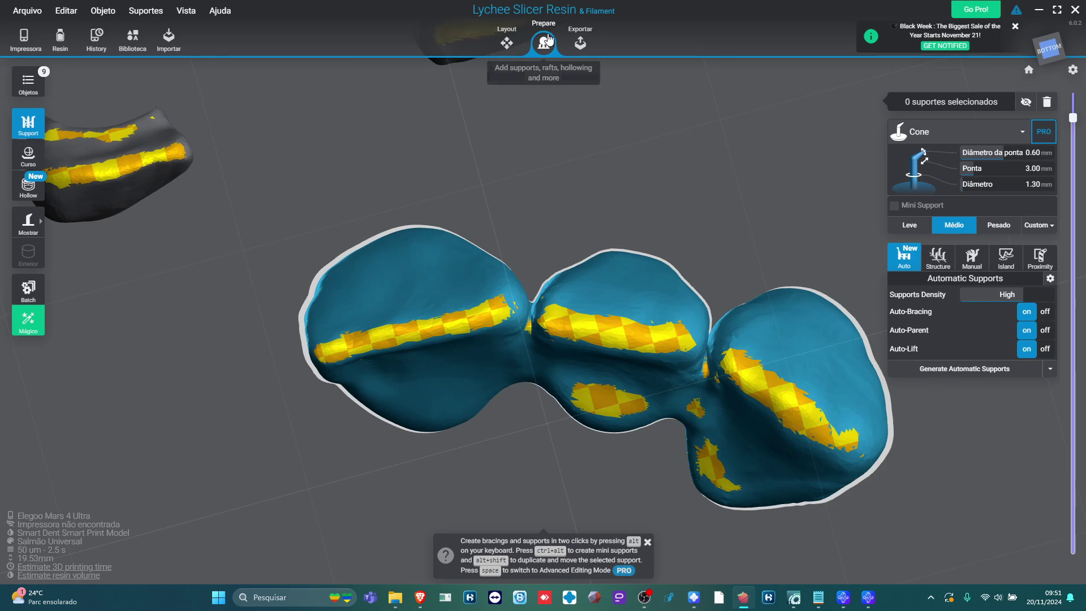
pyautogui.scroll(1, 599, 198)
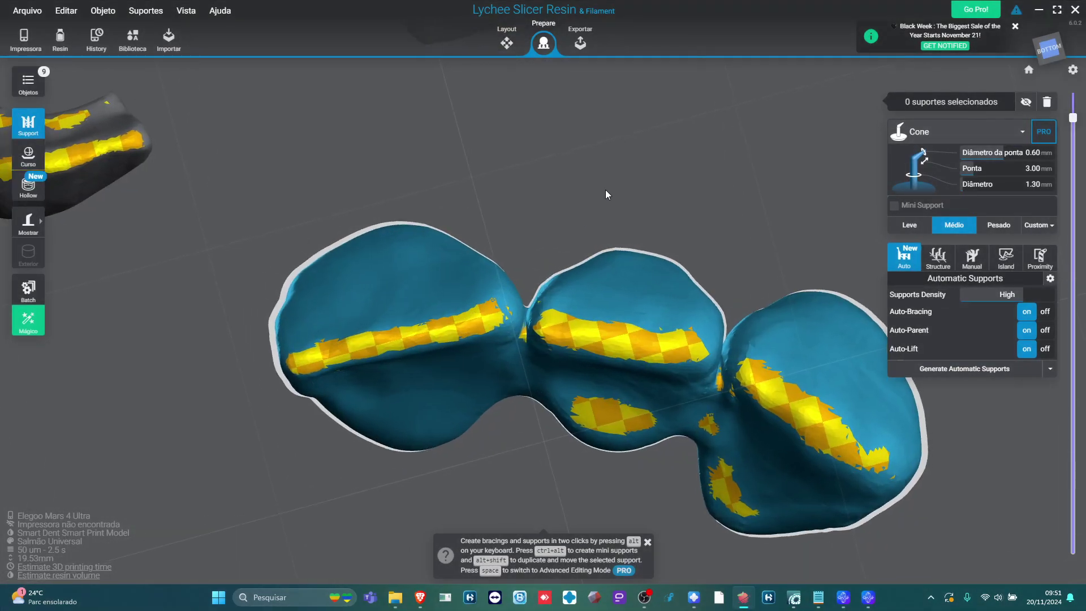
pyautogui.moveTo(605, 194); pyautogui.dragTo(573, 183, button='right')
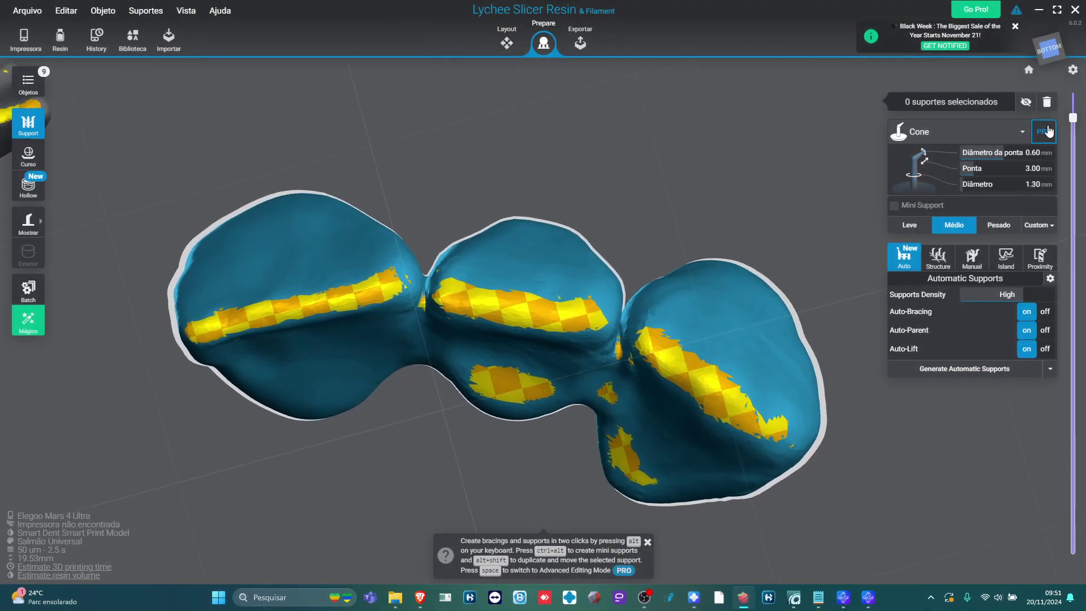
pyautogui.moveTo(1075, 118); pyautogui.dragTo(1064, 459)
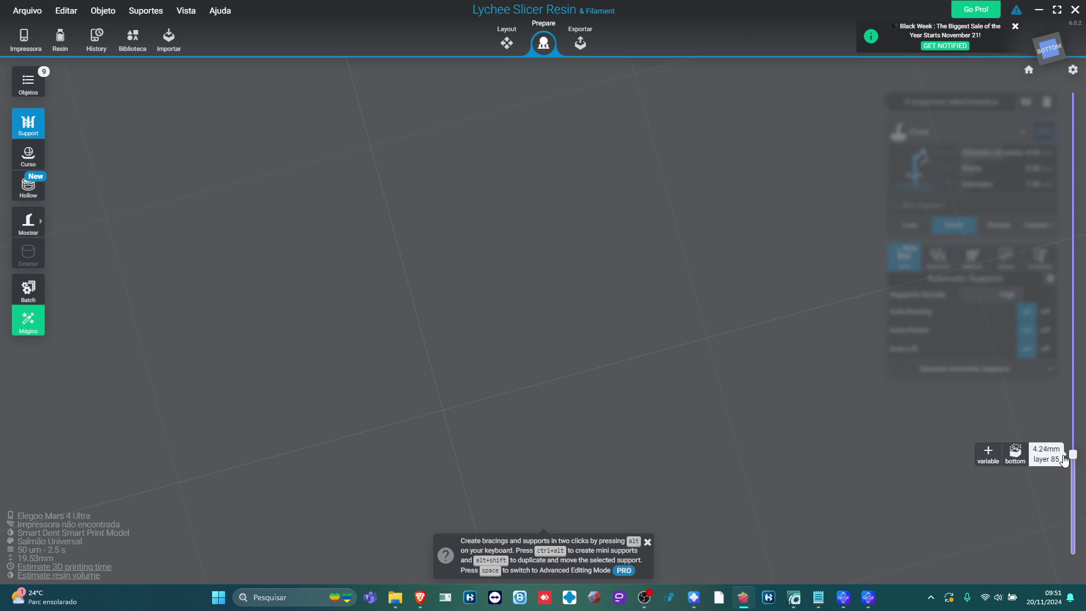
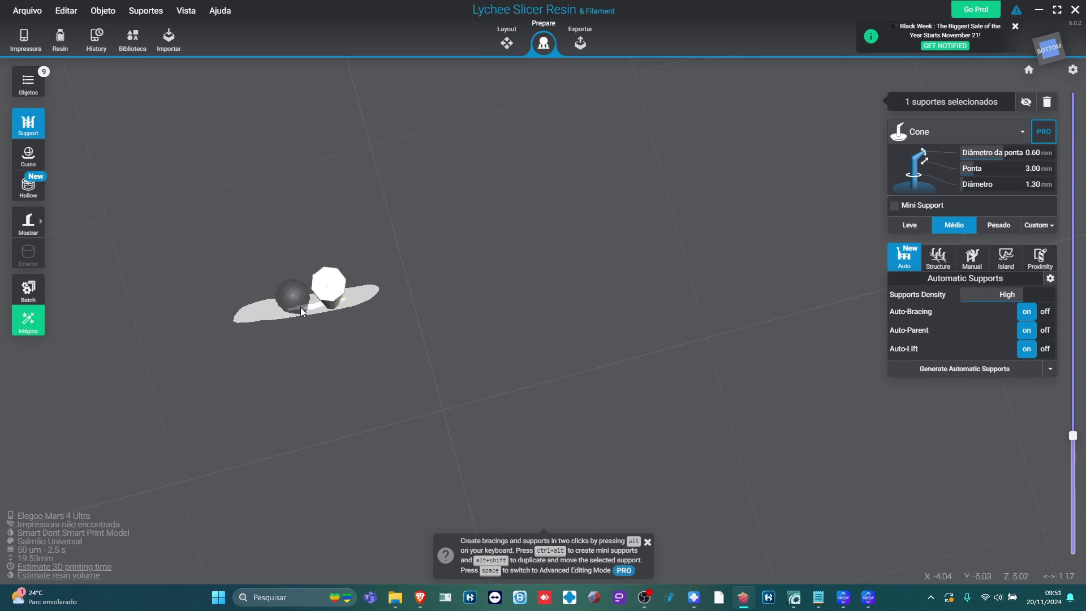
pyautogui.click(291, 294)
pyautogui.moveTo(1073, 436); pyautogui.dragTo(1077, 433)
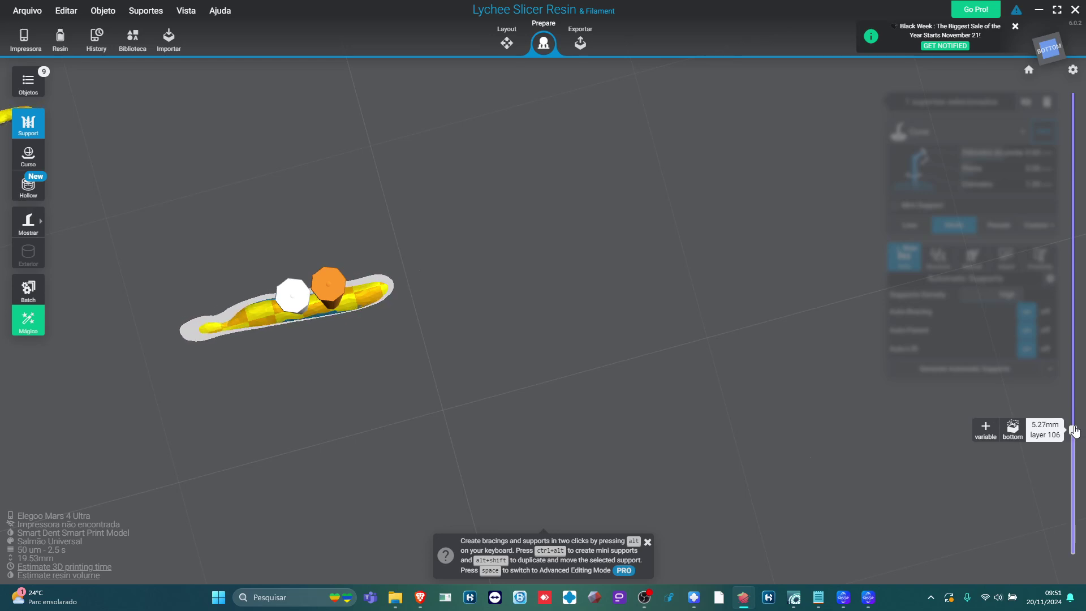
pyautogui.scroll(3, 225, 315)
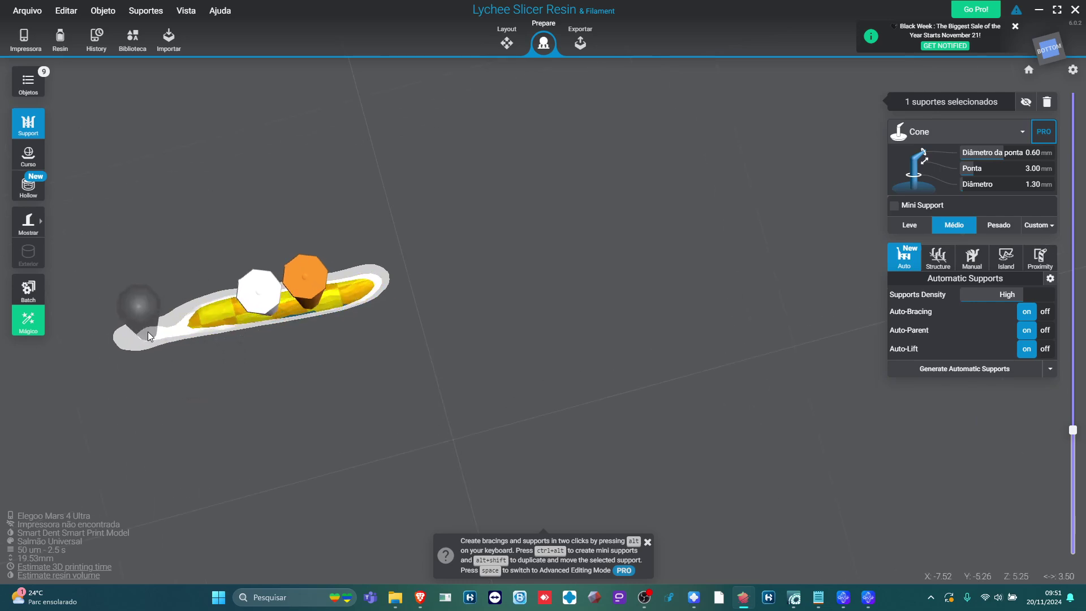
pyautogui.click(151, 333)
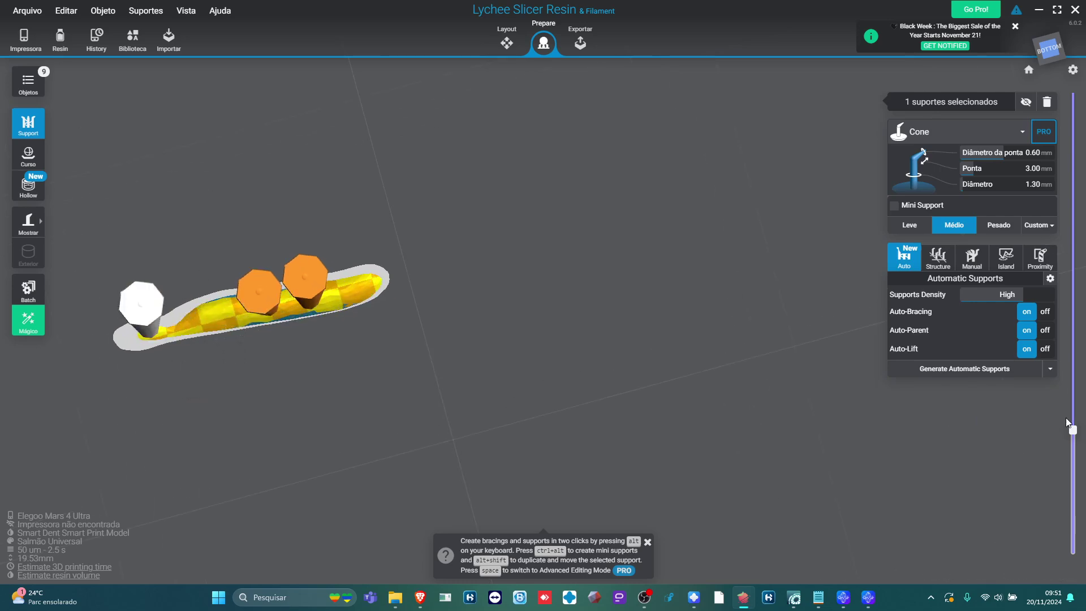
# - Advance through the higher layers and place one medium cone support where the bridge's middle tooth starts and one where its remaining end tooth starts
pyautogui.moveTo(1072, 430); pyautogui.dragTo(1072, 402)
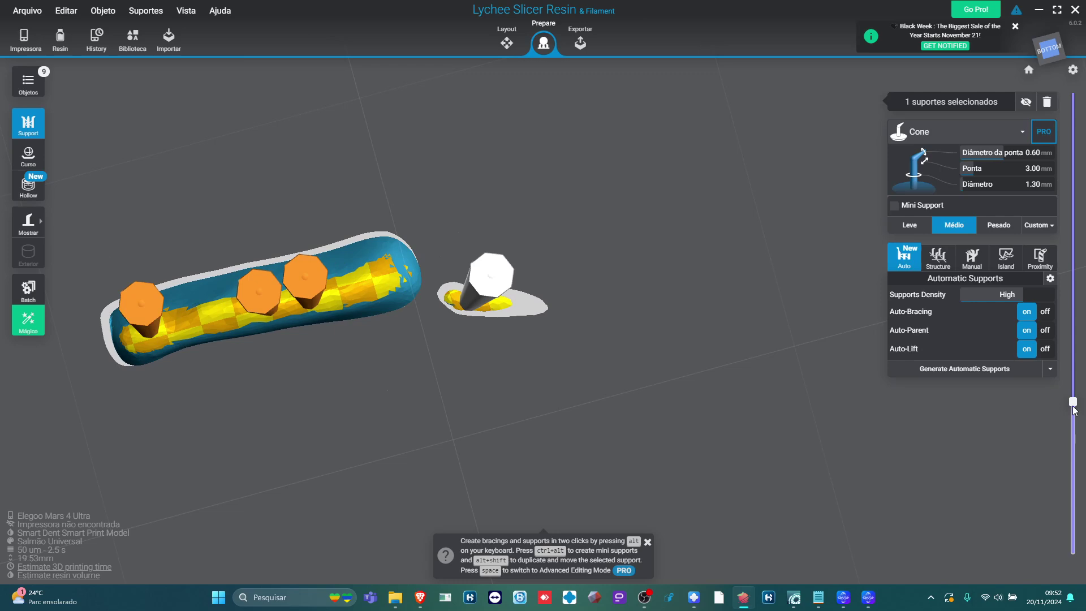
pyautogui.moveTo(1072, 402); pyautogui.dragTo(1073, 358)
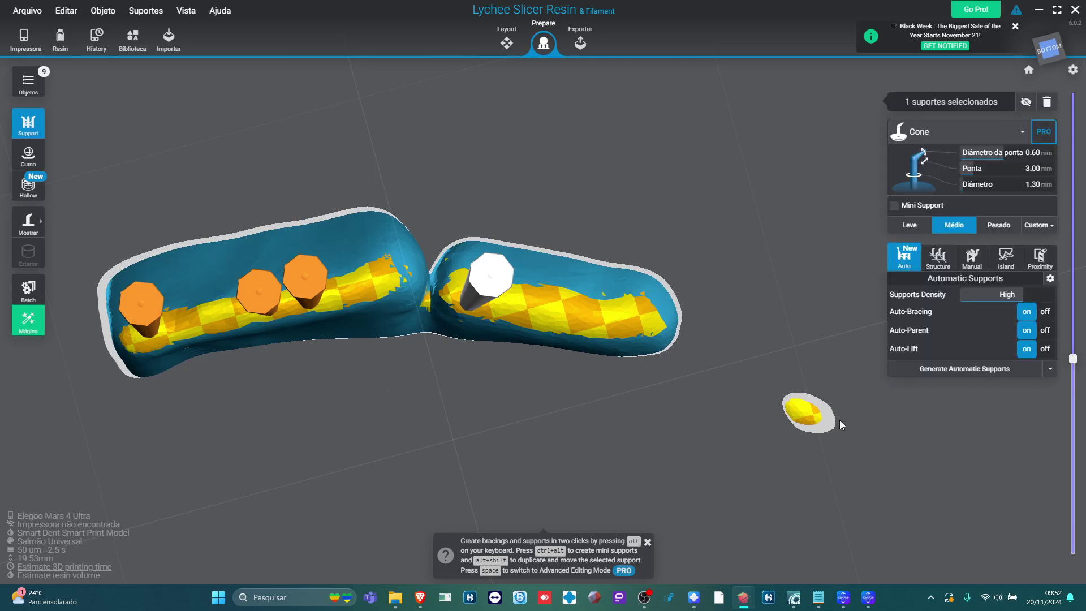
pyautogui.click(807, 414)
pyautogui.scroll(-2, 809, 416)
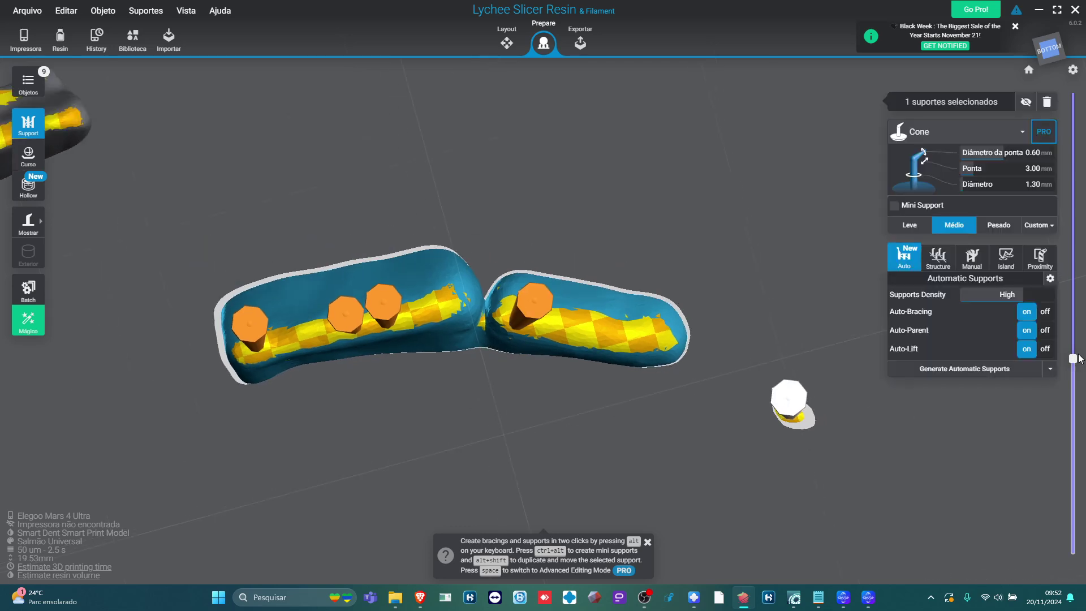
# - Show the bridge at full height and place medium cone supports along the highlighted incisal edges of its three teeth
pyautogui.moveTo(1074, 361); pyautogui.dragTo(1074, 94)
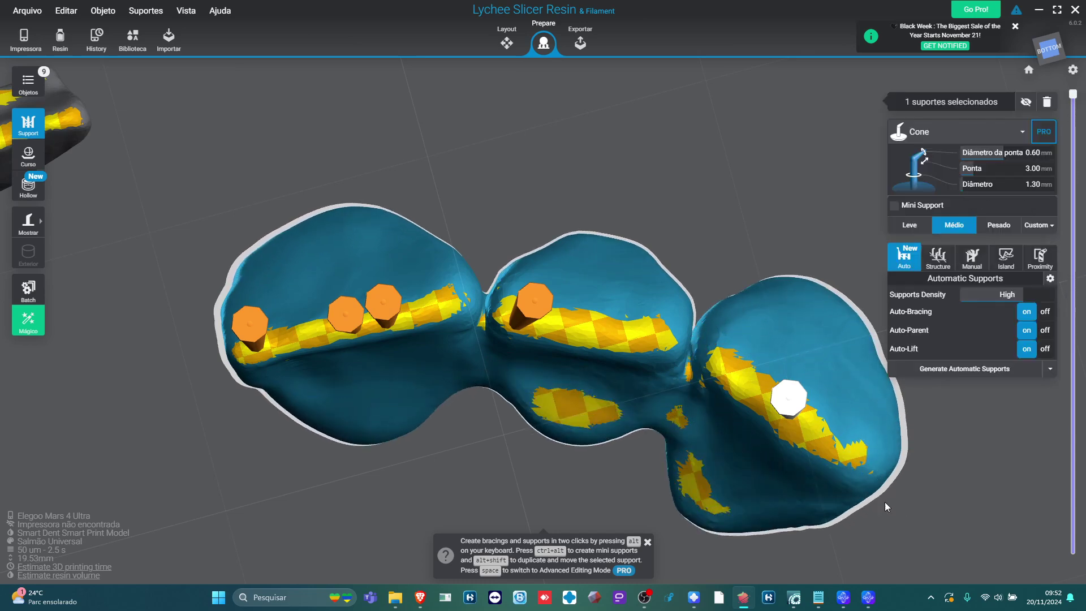
pyautogui.click(853, 454)
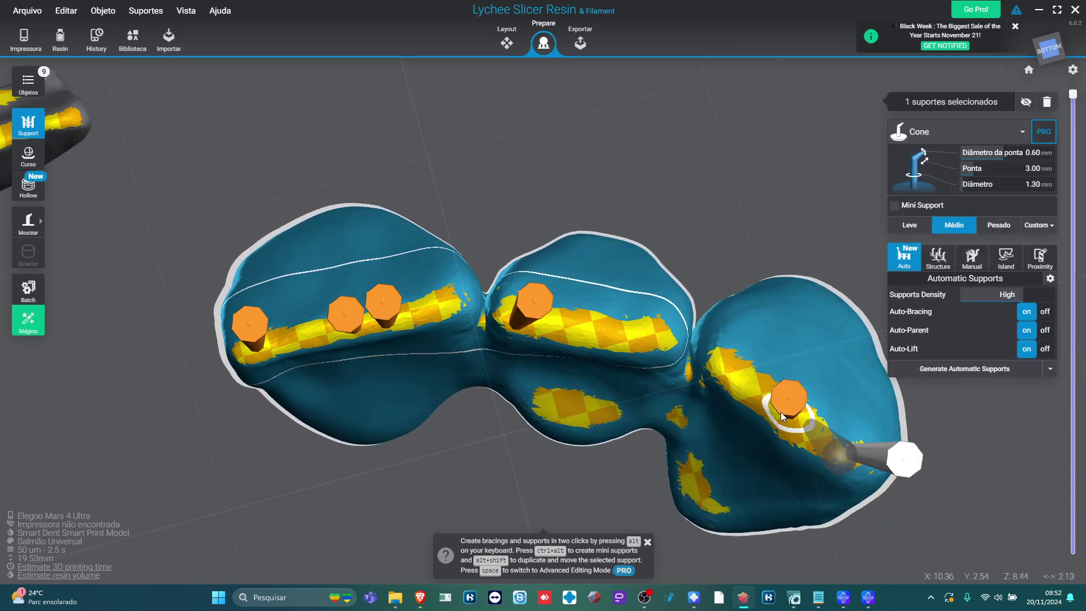
pyautogui.click(721, 373)
pyautogui.click(656, 338)
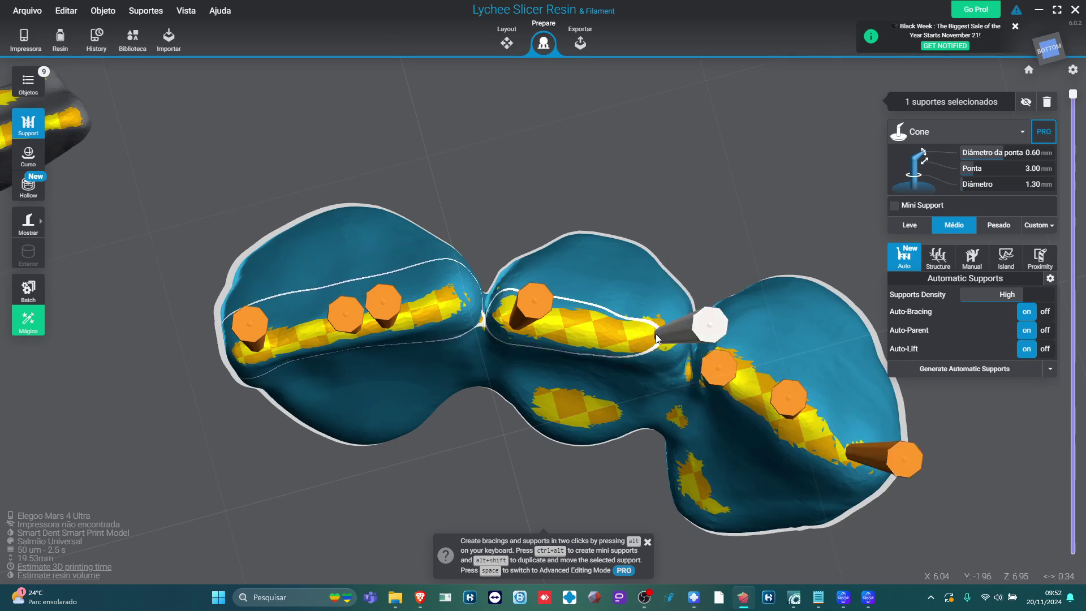
pyautogui.click(594, 333)
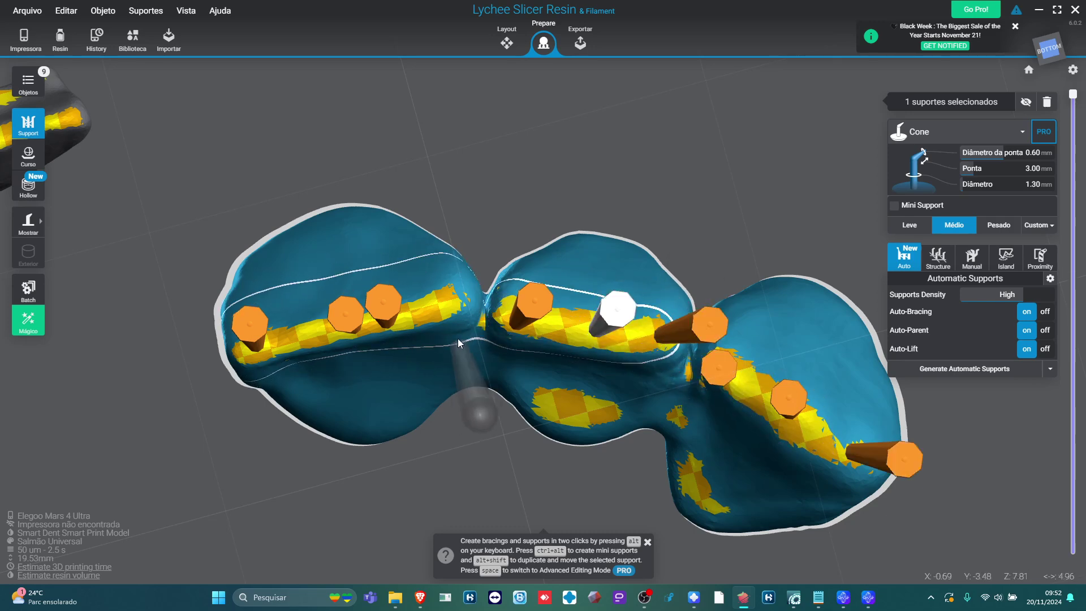
pyautogui.click(300, 335)
# - Add medium cone supports under the highlighted overhangs on the back side of the bridge
pyautogui.moveTo(609, 499); pyautogui.dragTo(642, 531)
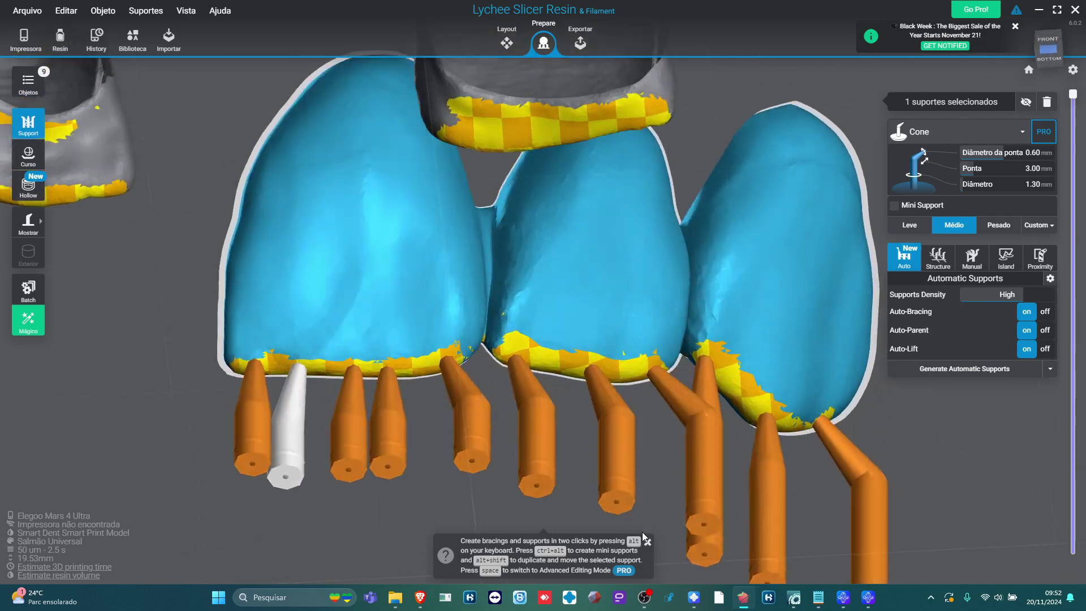
pyautogui.moveTo(592, 372); pyautogui.dragTo(345, 419)
pyautogui.moveTo(674, 369); pyautogui.dragTo(447, 226)
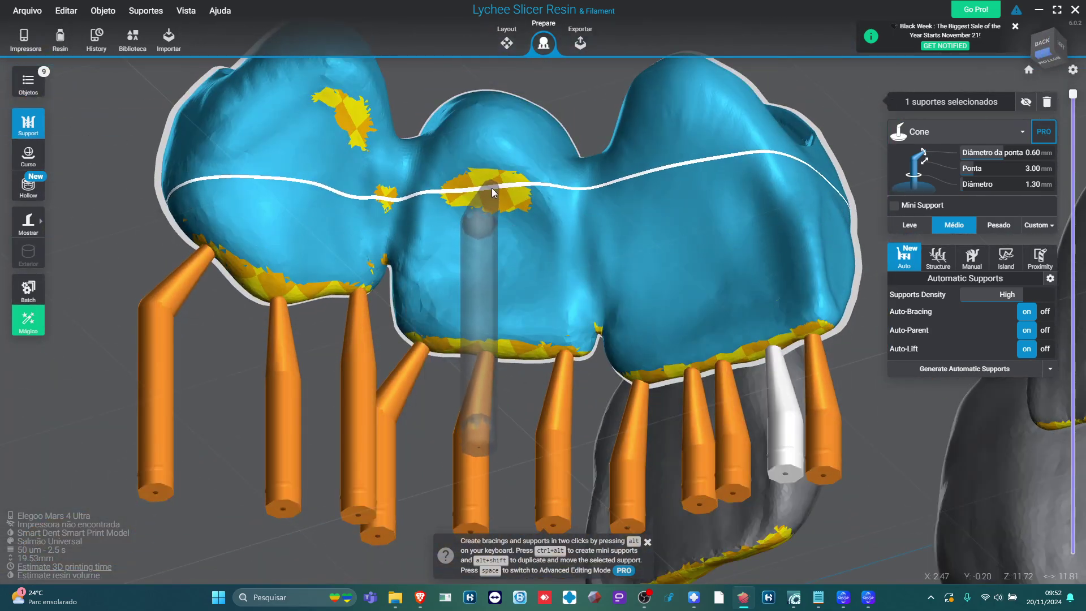
pyautogui.click(491, 188)
pyautogui.click(346, 113)
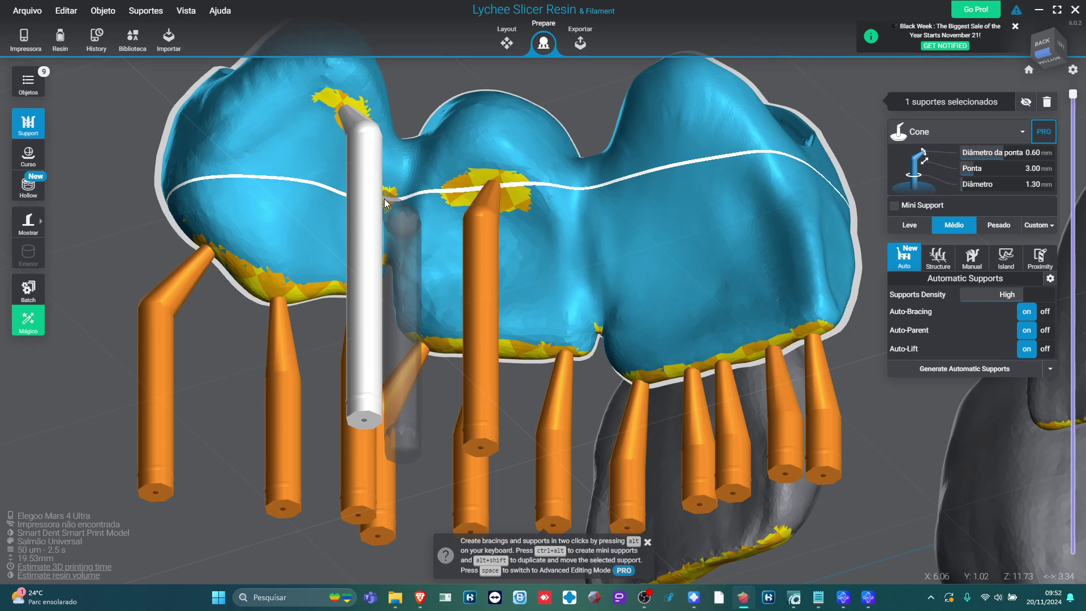
pyautogui.moveTo(384, 198); pyautogui.dragTo(469, 339)
# - Select the three-tooth bridge and remove all of its supports
pyautogui.scroll(-5, 524, 443)
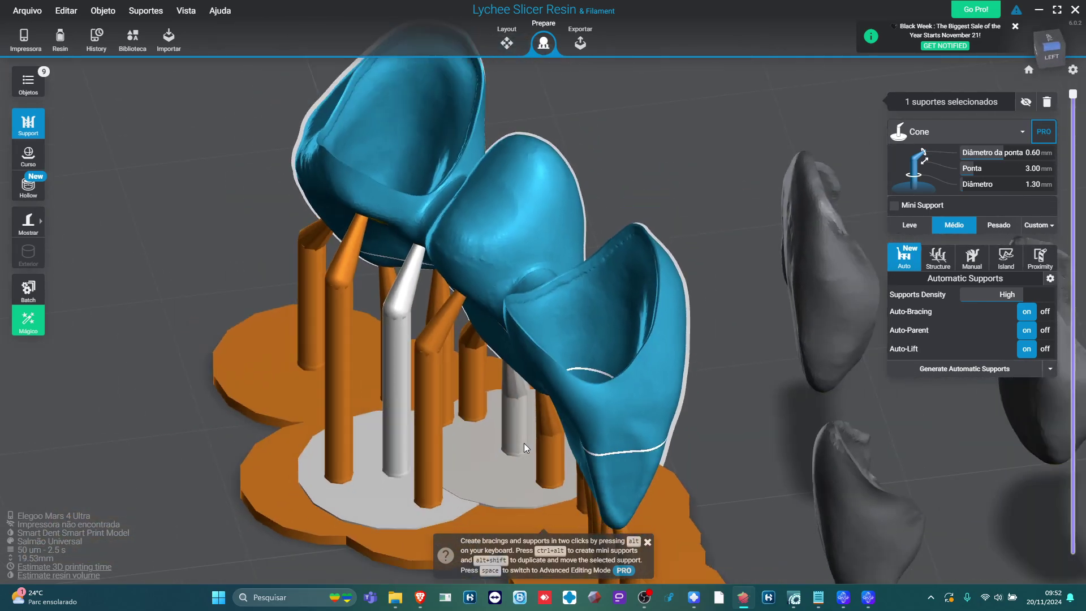
pyautogui.moveTo(529, 454); pyautogui.dragTo(585, 424)
pyautogui.scroll(-4, 651, 419)
pyautogui.click(666, 435)
pyautogui.moveTo(666, 435)
pyautogui.mouseDown()
pyautogui.moveTo(575, 375)
pyautogui.moveTo(513, 371)
pyautogui.moveTo(408, 393)
pyautogui.moveTo(571, 352)
pyautogui.moveTo(728, 337)
pyautogui.moveTo(553, 419)
pyautogui.moveTo(663, 441)
pyautogui.moveTo(661, 451)
pyautogui.mouseUp()
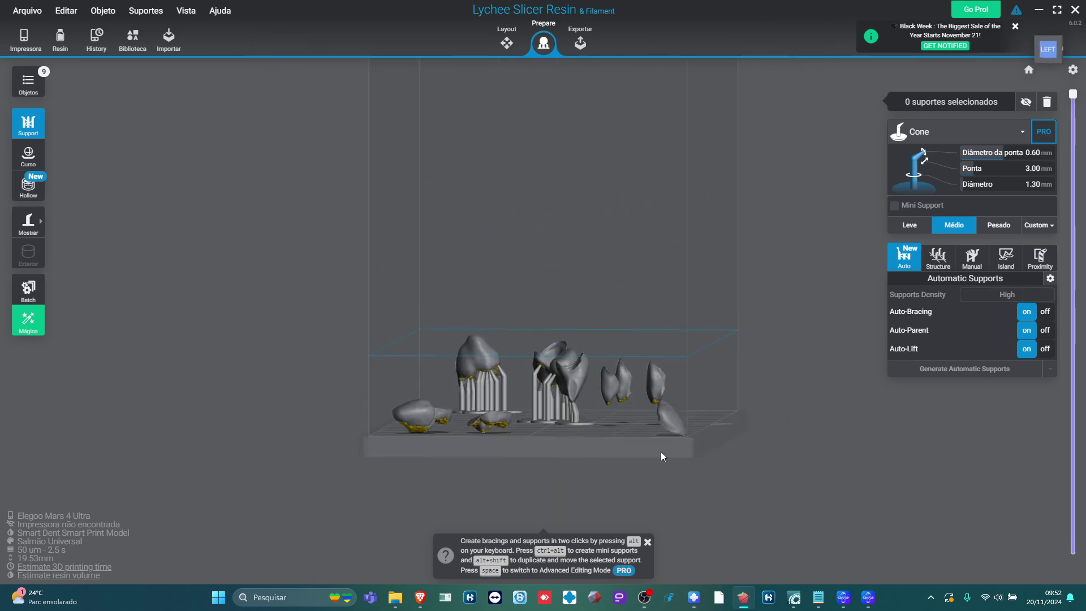
pyautogui.click(561, 404)
pyautogui.scroll(5, 561, 409)
pyautogui.scroll(5, 567, 414)
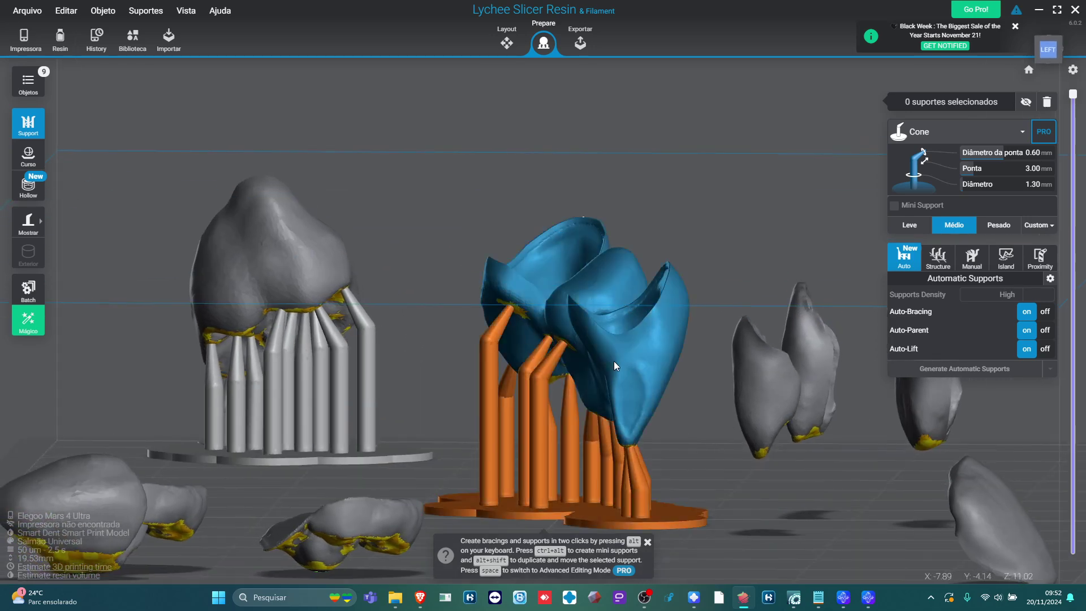
pyautogui.click(614, 365)
pyautogui.click(1026, 103)
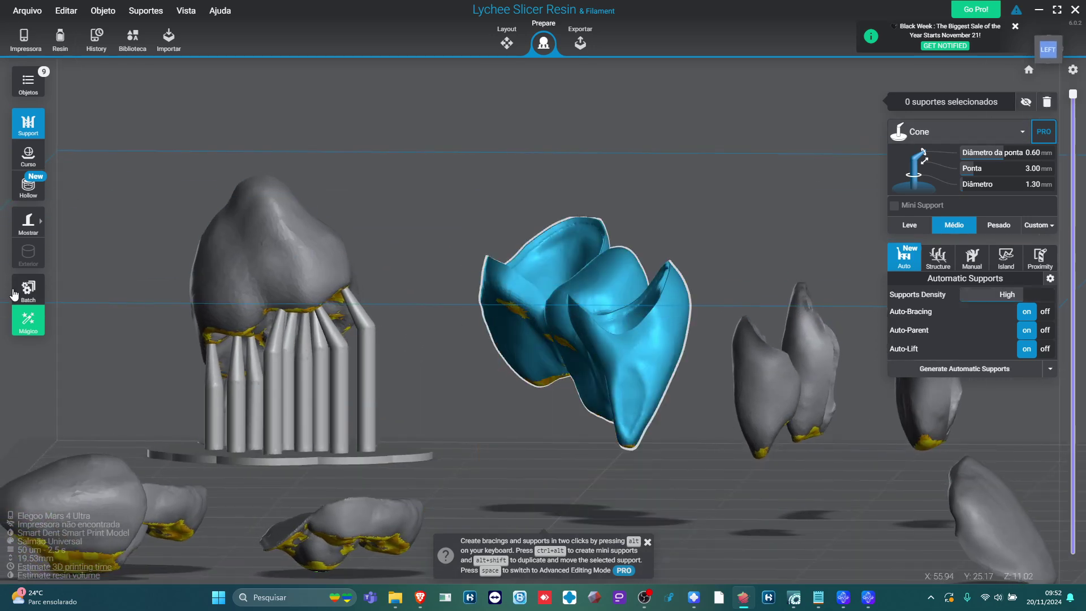
# - Rotate the three-tooth bridge about the X axis to about 93° so its teeth stand more upright
pyautogui.click(506, 43)
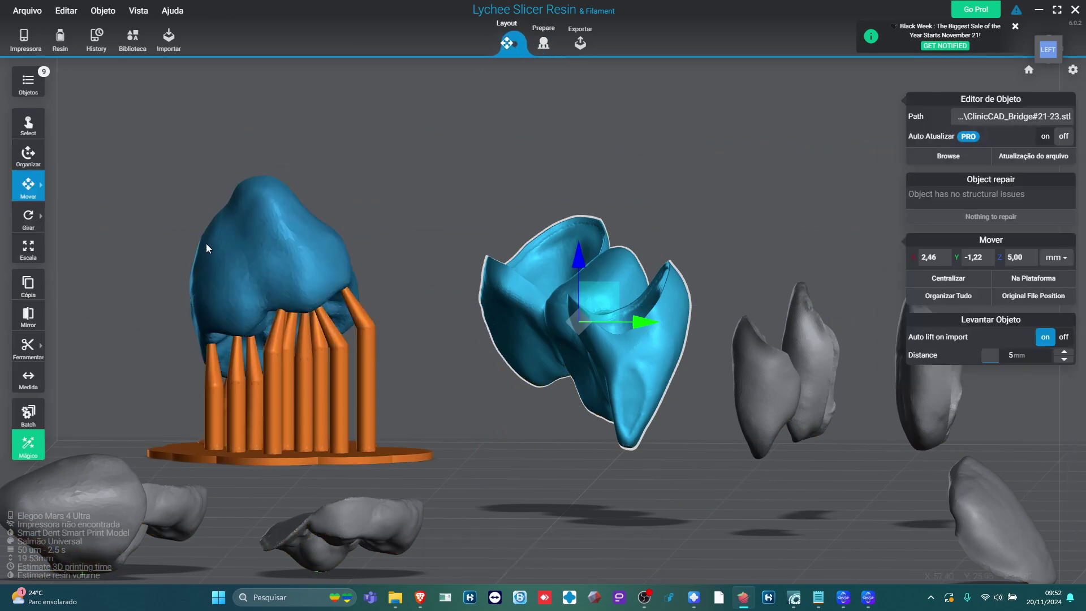
pyautogui.click(28, 216)
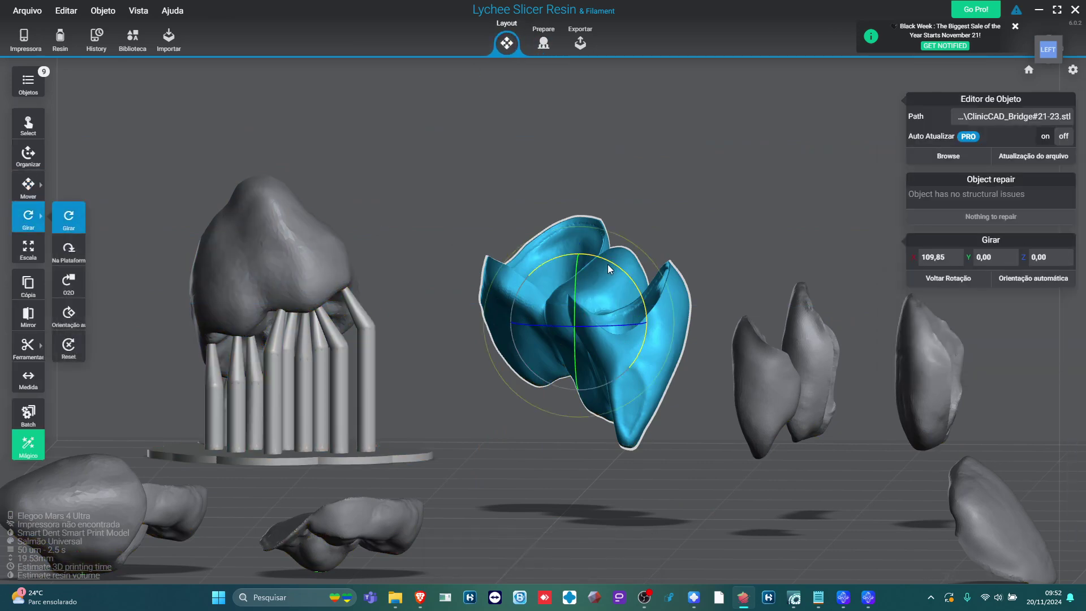
pyautogui.moveTo(608, 263); pyautogui.dragTo(584, 262)
pyautogui.moveTo(731, 333); pyautogui.dragTo(752, 348, button='right')
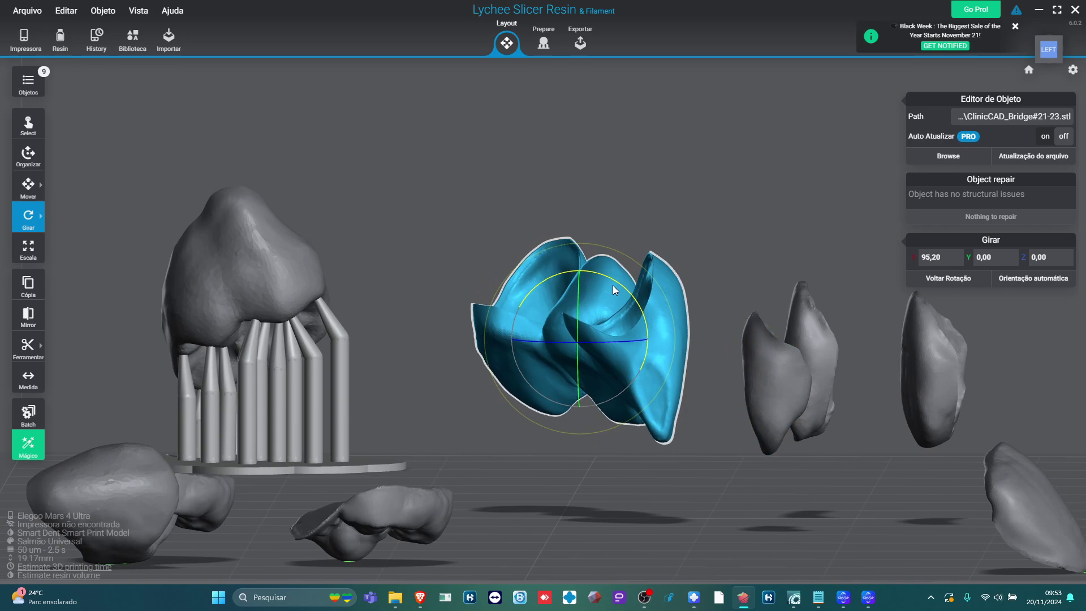
pyautogui.scroll(3, 729, 373)
pyautogui.click(778, 348)
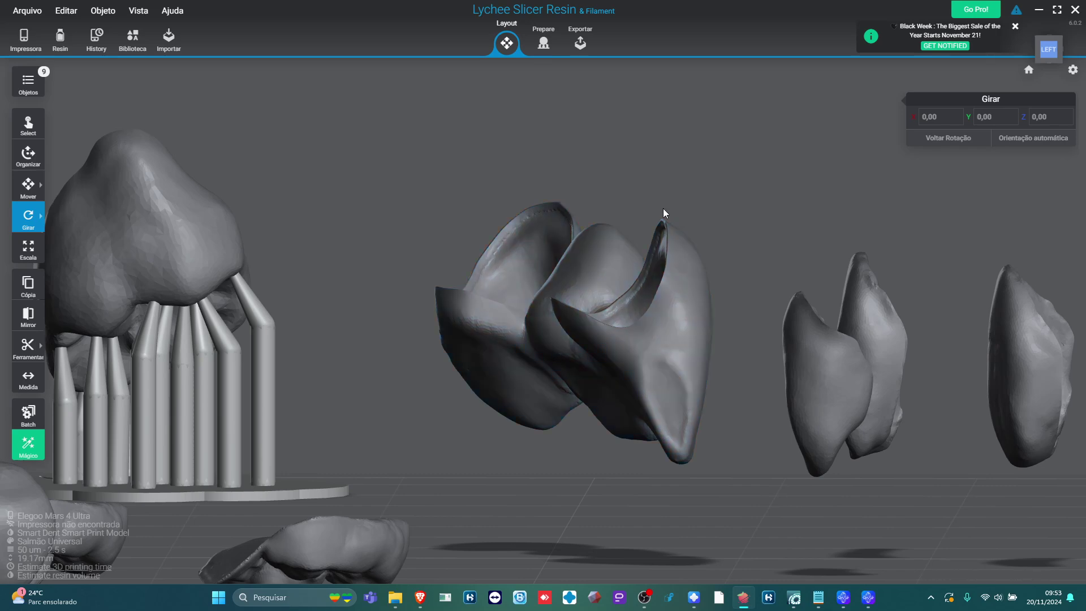
pyautogui.moveTo(684, 453); pyautogui.dragTo(154, 473, button='right')
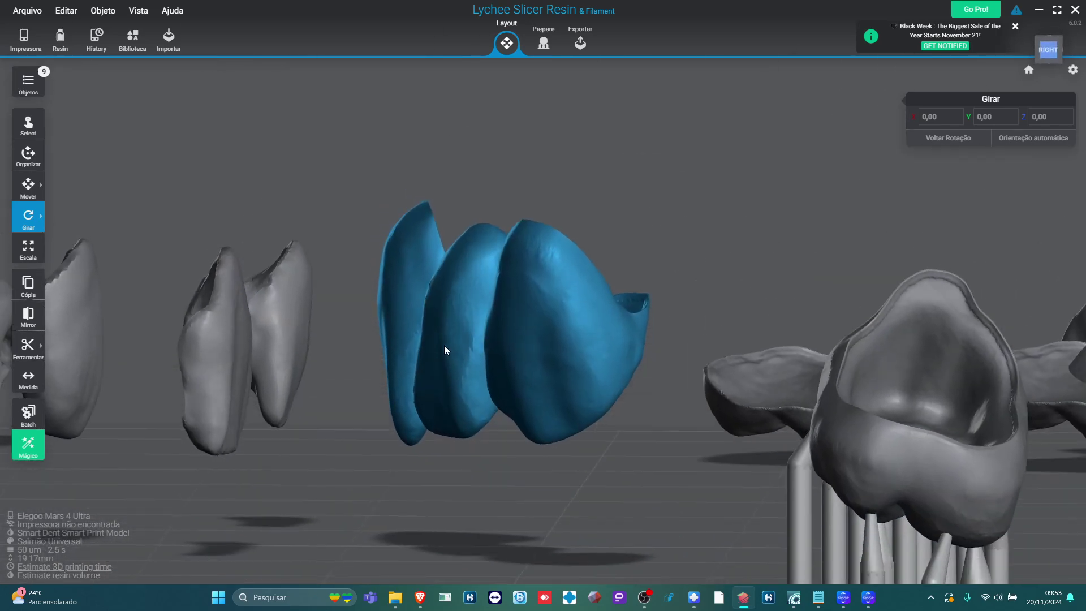
# - Place medium cone supports along the highlighted incisal edges of the three teeth of the reoriented bridge
pyautogui.click(541, 44)
pyautogui.moveTo(707, 317); pyautogui.dragTo(413, 430, button='right')
pyautogui.moveTo(413, 429); pyautogui.dragTo(559, 220, button='middle')
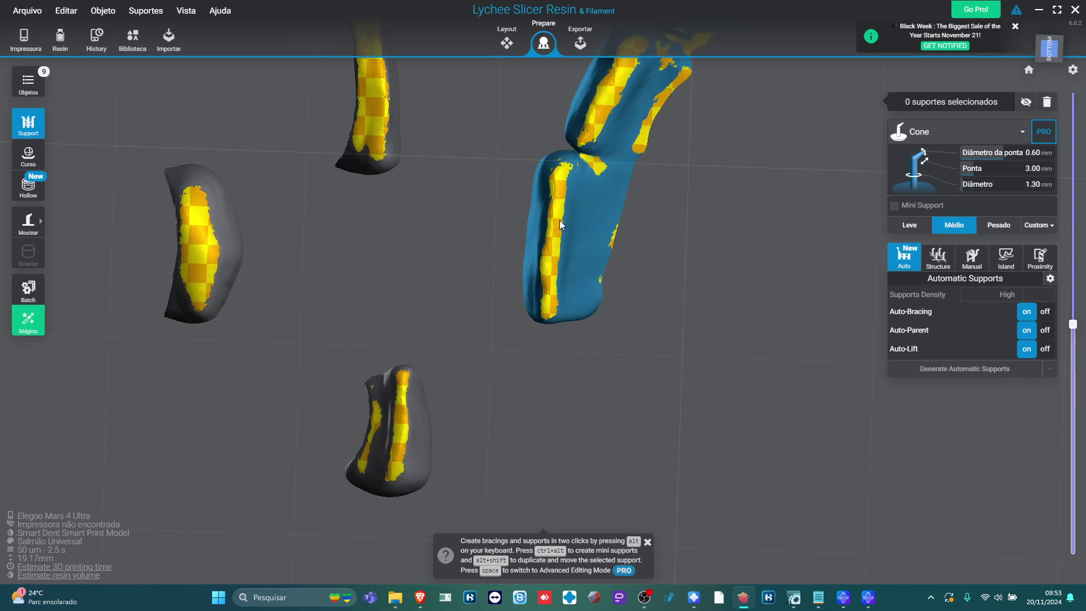
pyautogui.click(567, 190)
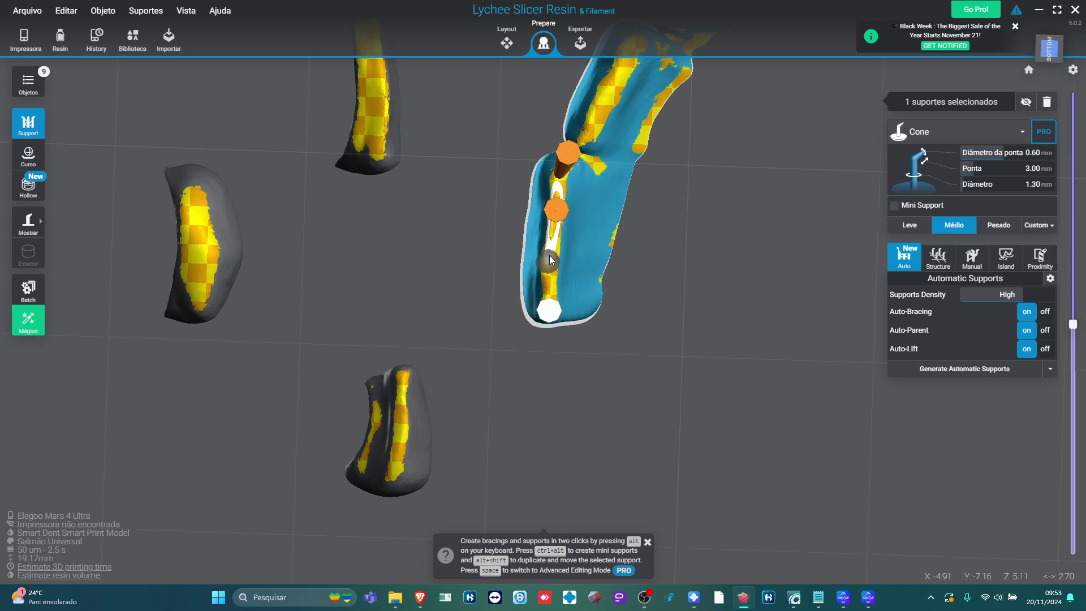
pyautogui.moveTo(628, 197); pyautogui.dragTo(603, 348, button='middle')
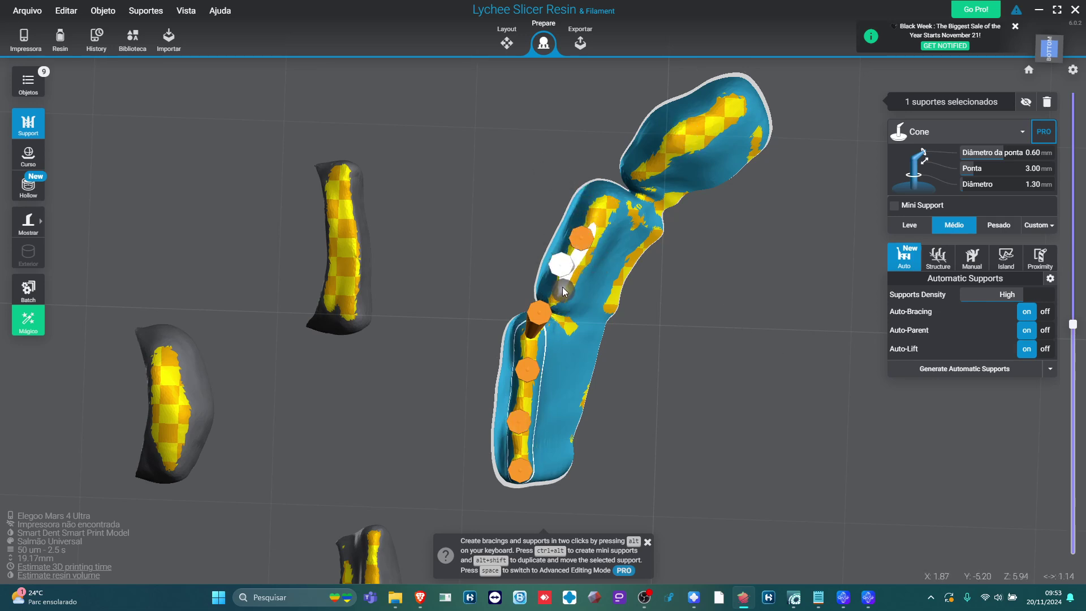
pyautogui.click(680, 137)
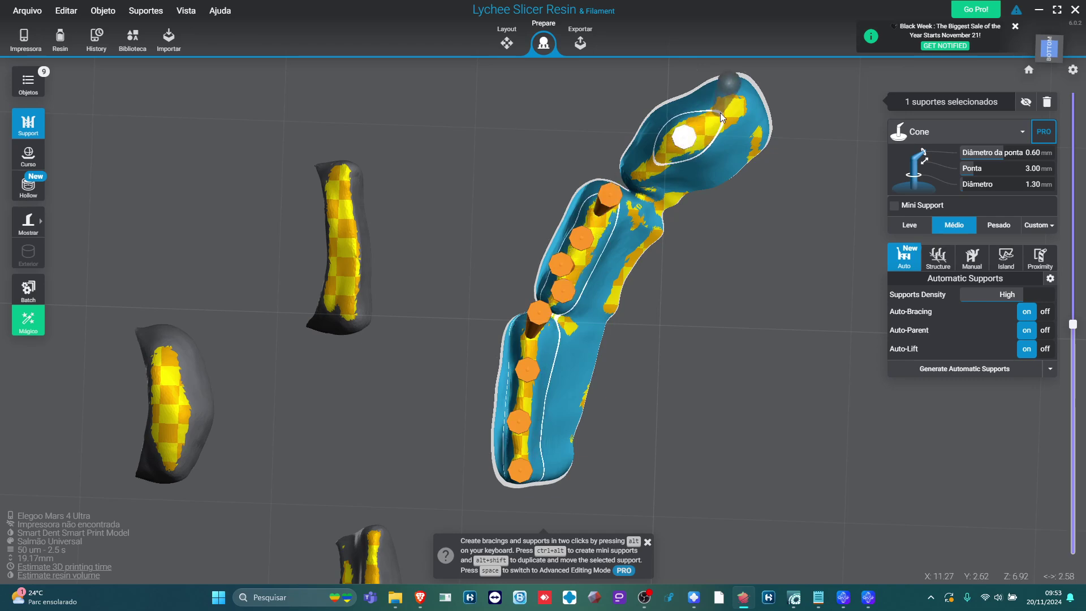
# - Show the bridge at full height and add medium cone supports under the highlighted overhangs on its back side
pyautogui.moveTo(645, 175); pyautogui.dragTo(417, 271, button='right')
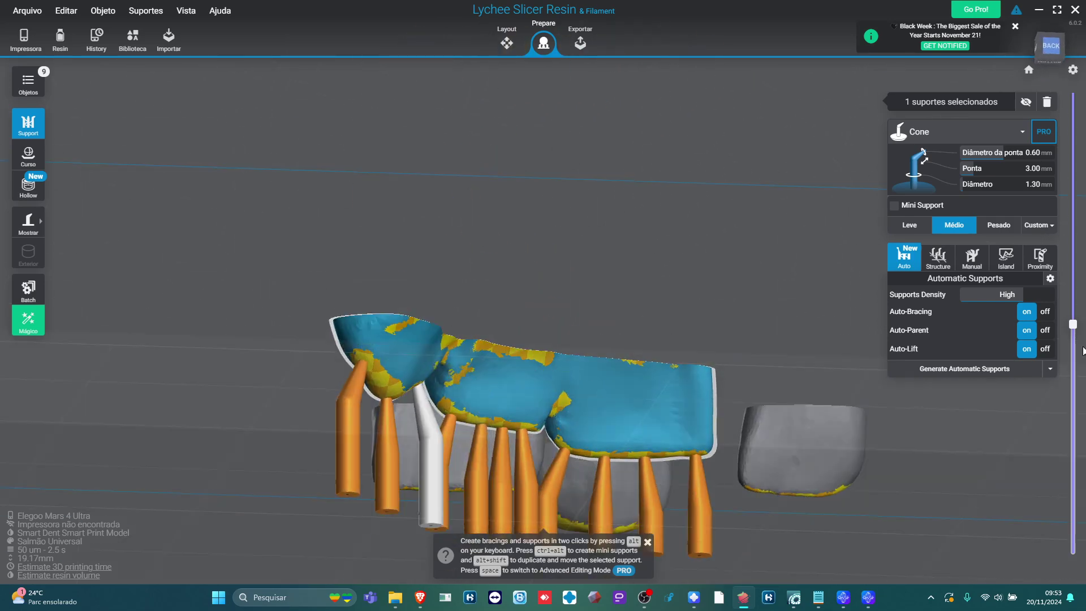
pyautogui.moveTo(1072, 324); pyautogui.dragTo(1073, 102)
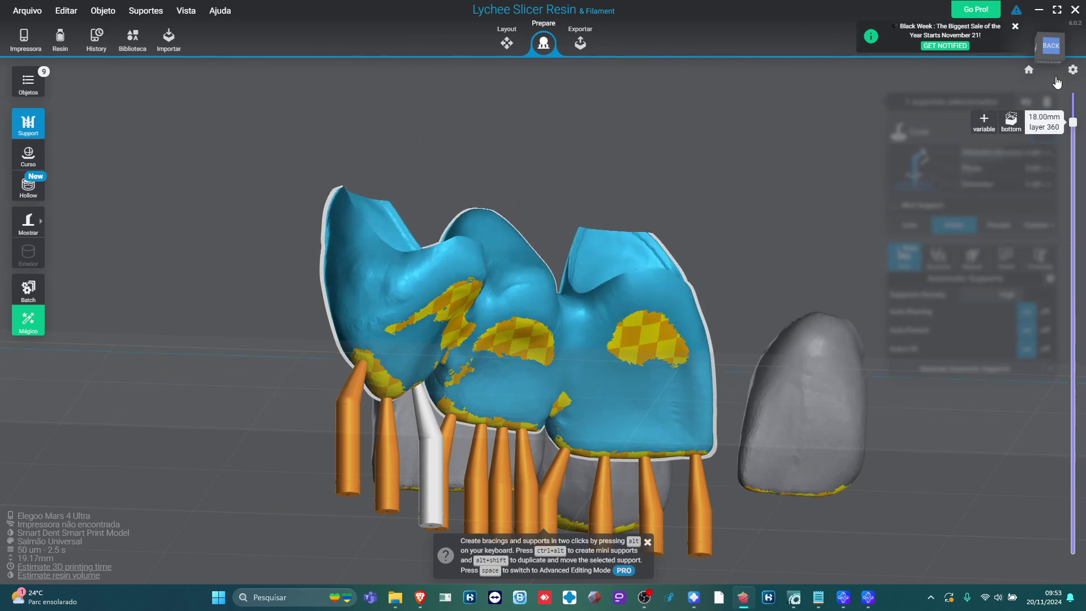
pyautogui.click(670, 340)
pyautogui.click(632, 335)
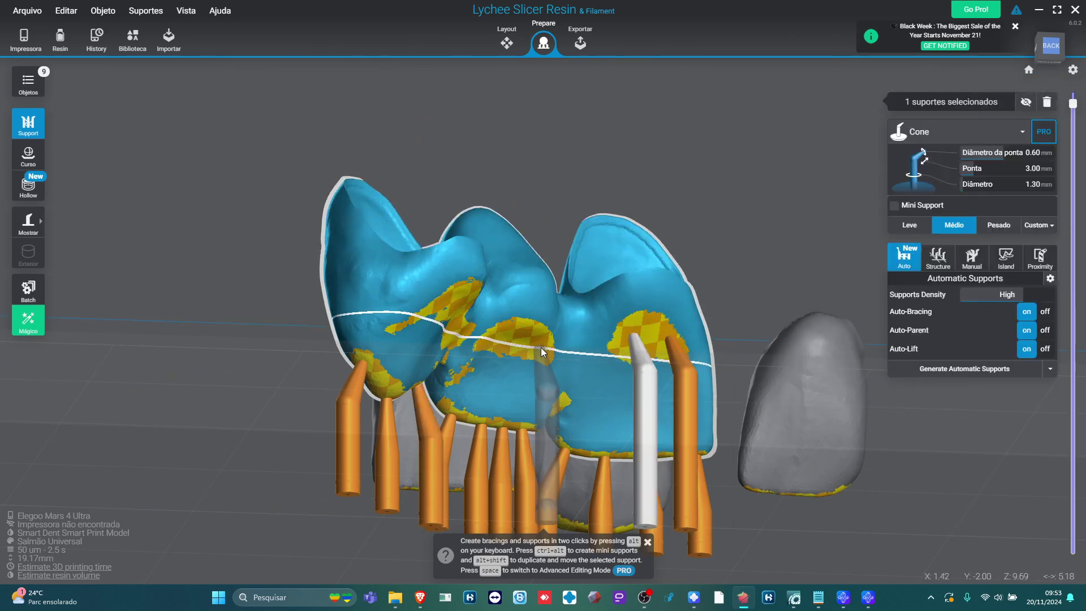
pyautogui.click(541, 346)
pyautogui.moveTo(501, 338); pyautogui.dragTo(425, 307, button='right')
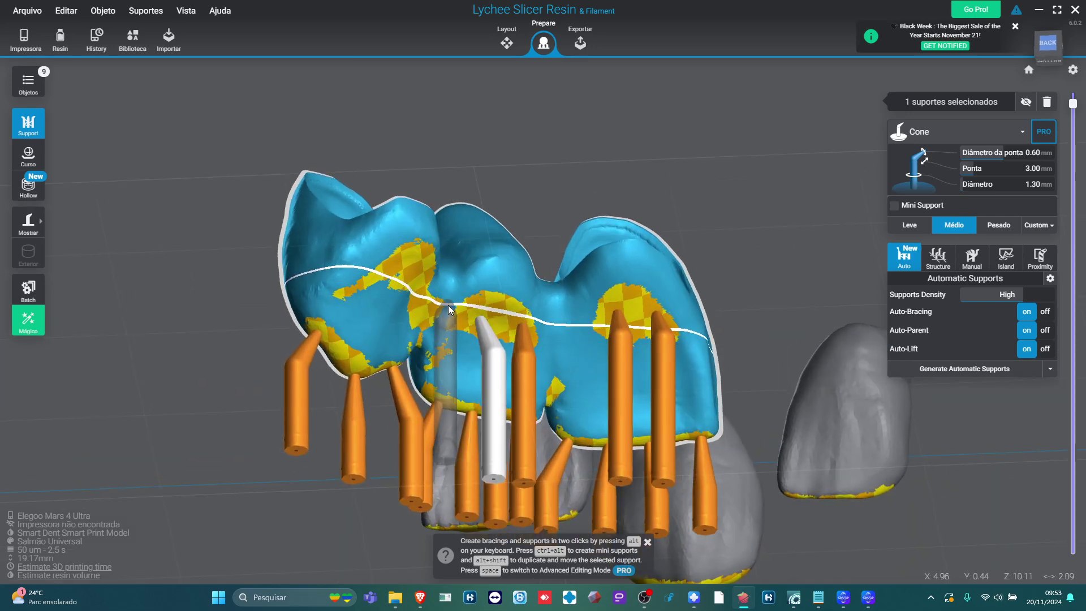
pyautogui.click(425, 307)
pyautogui.click(407, 266)
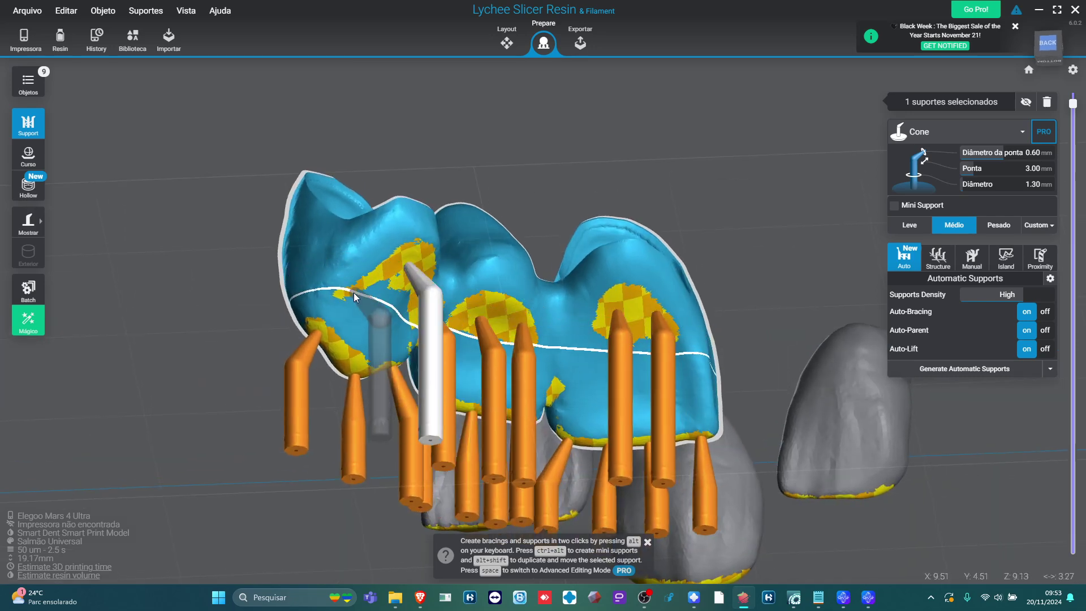
pyautogui.click(348, 287)
# - Examine the supported bridge and its raft from above and from the side
pyautogui.moveTo(471, 399); pyautogui.dragTo(575, 486, button='right')
pyautogui.click(580, 436)
pyautogui.scroll(3, 583, 444)
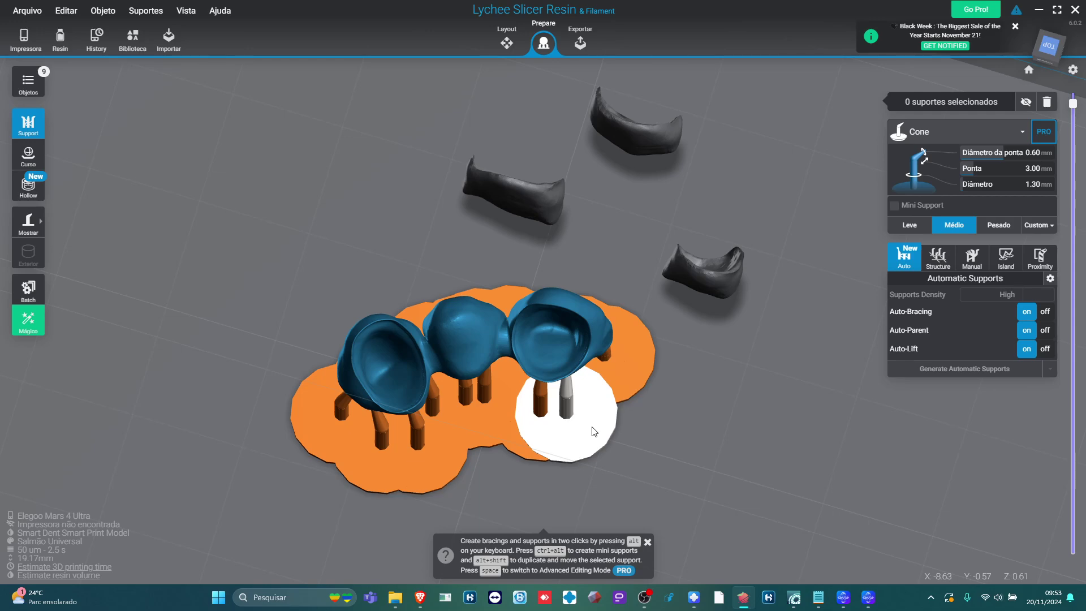
pyautogui.click(679, 444)
pyautogui.moveTo(657, 472); pyautogui.dragTo(624, 496, button='right')
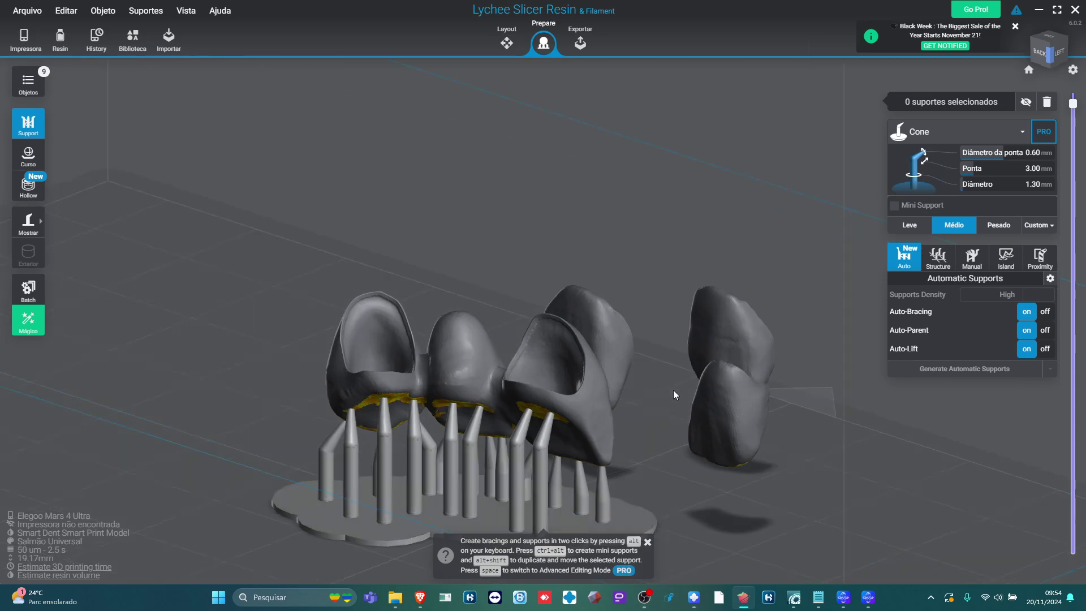
pyautogui.moveTo(673, 389); pyautogui.dragTo(681, 446)
pyautogui.scroll(5, 677, 411)
pyautogui.scroll(-2, 677, 409)
pyautogui.scroll(-2, 681, 446)
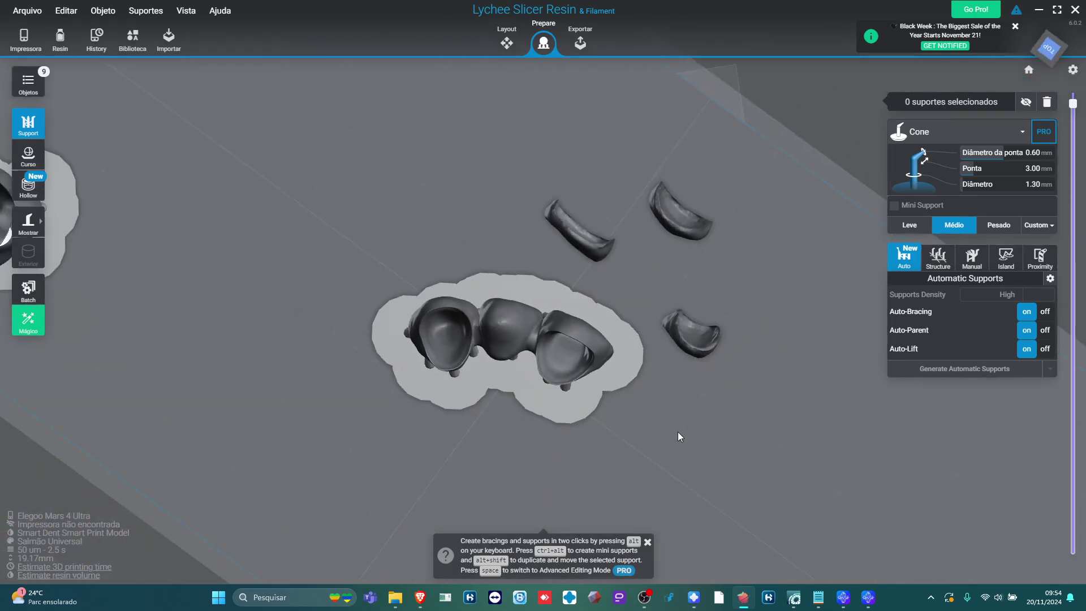
# - Move the supported bridge beside the supported crown at the end of the platform, and shift the crown closer to the corner
pyautogui.click(506, 42)
pyautogui.scroll(-2, 605, 291)
pyautogui.click(599, 328)
pyautogui.moveTo(599, 324); pyautogui.dragTo(245, 205)
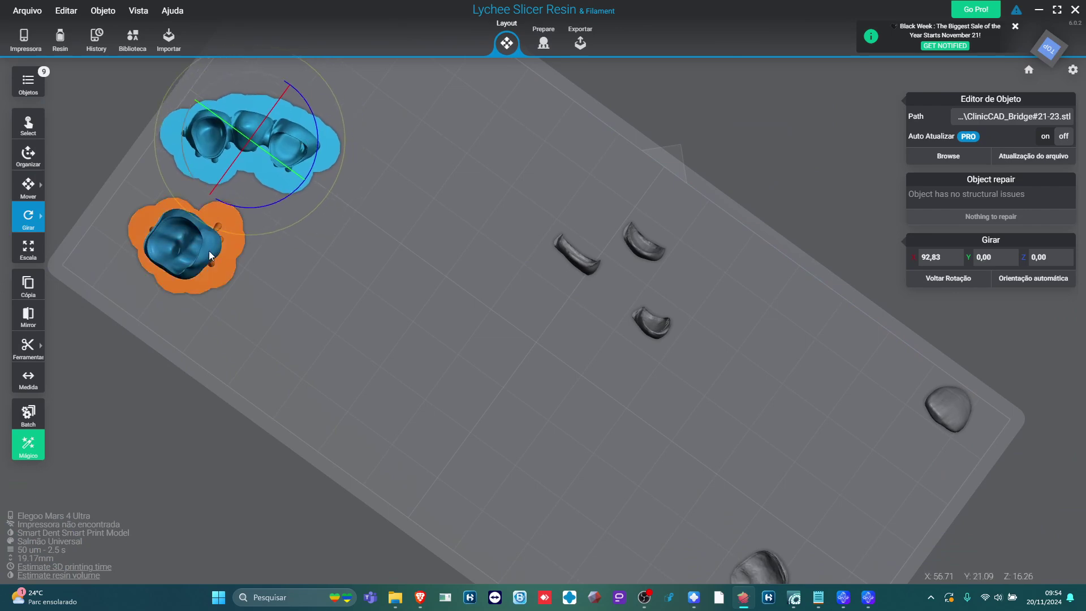
pyautogui.moveTo(192, 249); pyautogui.dragTo(165, 243)
pyautogui.click(27, 189)
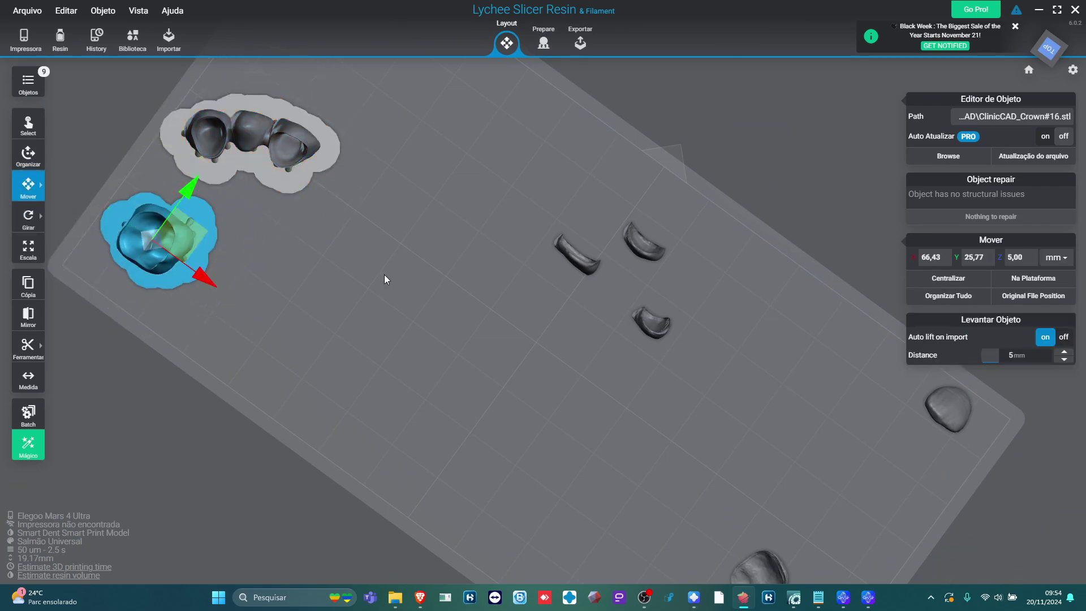
# - Delete the three upright inlay models in the middle of the platform
pyautogui.scroll(-2, 508, 346)
pyautogui.scroll(2, 568, 344)
pyautogui.moveTo(592, 314); pyautogui.dragTo(639, 300, button='right')
pyautogui.click(588, 335)
pyautogui.click(537, 341)
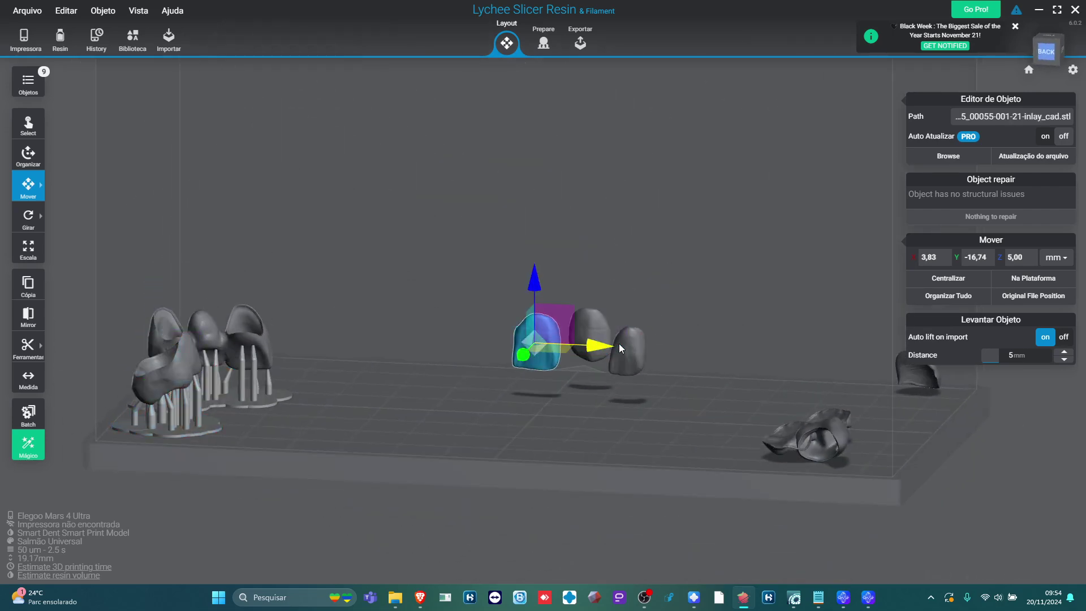
pyautogui.press('Delete')
pyautogui.press('Delete')
pyautogui.click(634, 349)
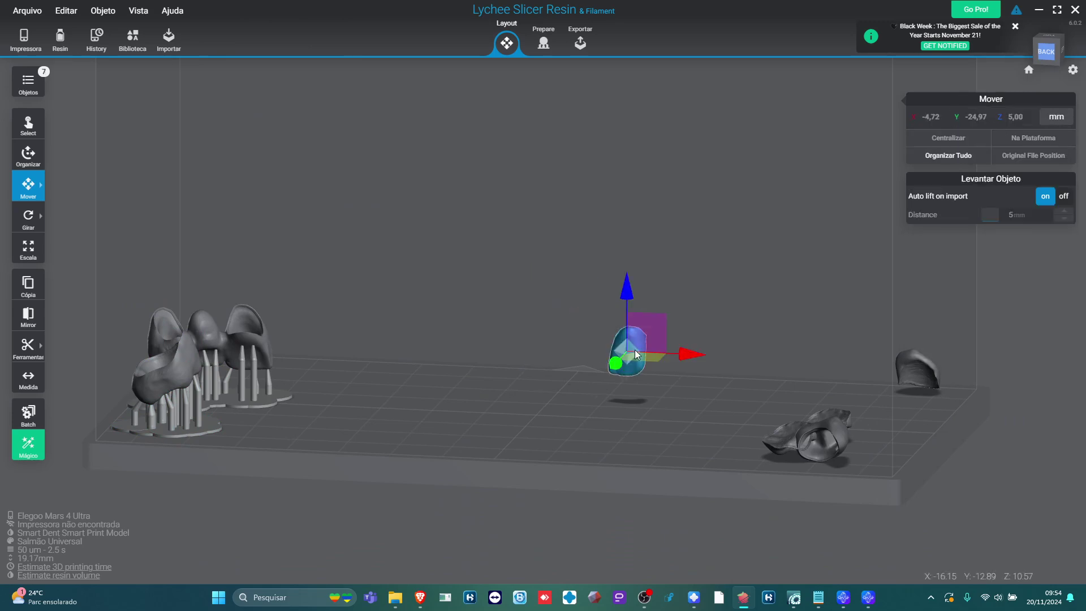
pyautogui.press('Delete')
# - Delete the upright inlay near the far corner and the two unsupported pieces lying around the onlay #26
pyautogui.moveTo(741, 381); pyautogui.dragTo(739, 444, button='right')
pyautogui.click(820, 481)
pyautogui.press('Delete')
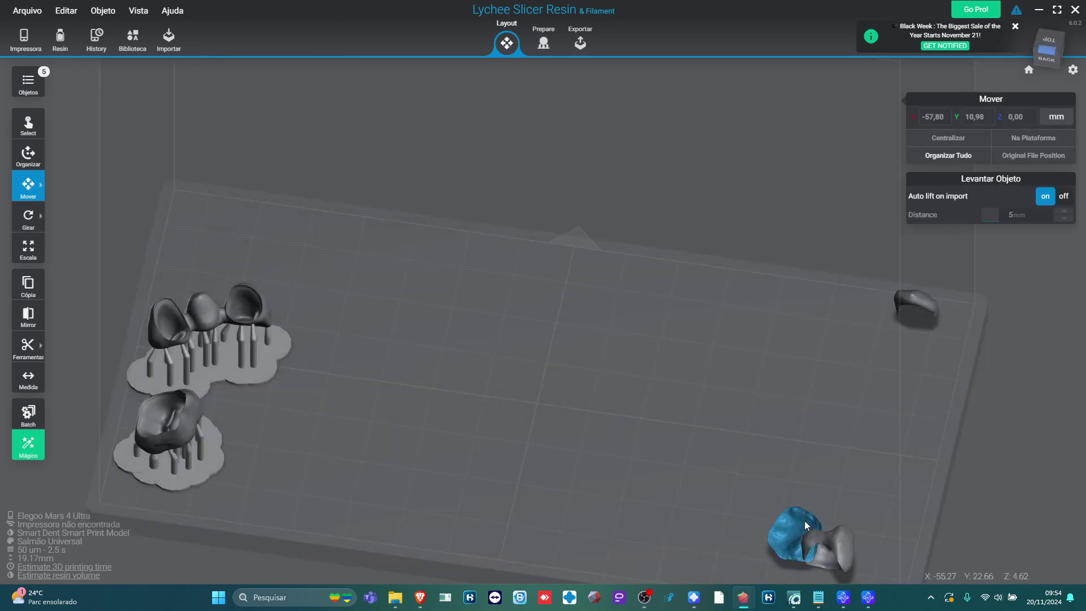
pyautogui.click(804, 521)
pyautogui.click(878, 446)
pyautogui.click(912, 297)
pyautogui.press('Delete')
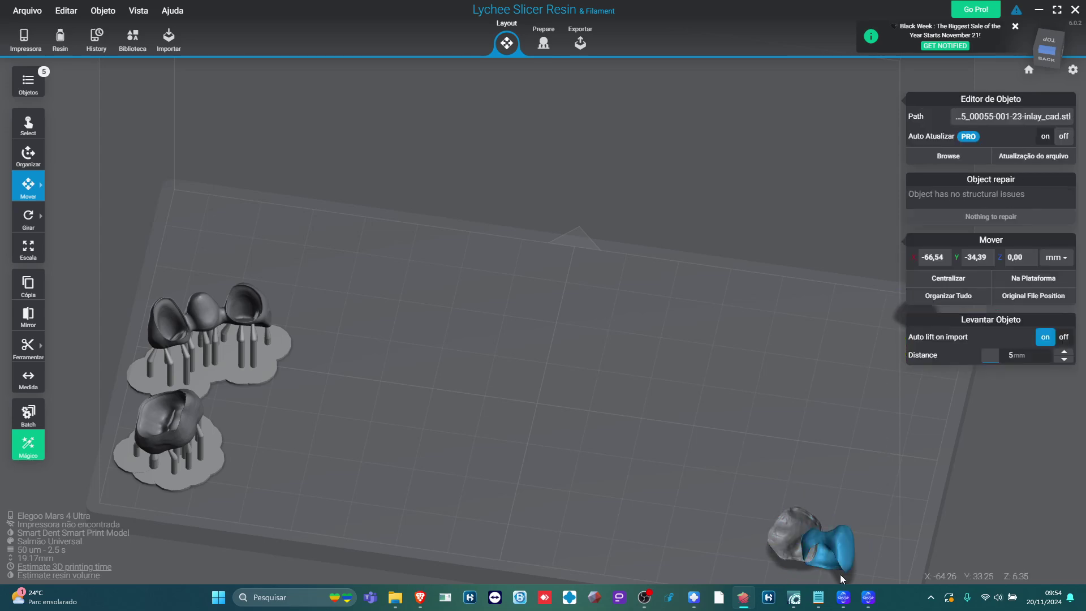
pyautogui.click(839, 545)
pyautogui.press('Delete')
# - Move the onlay #26 from the platform's edge to near its center
pyautogui.moveTo(788, 532); pyautogui.dragTo(582, 433)
pyautogui.moveTo(583, 433); pyautogui.dragTo(664, 423, button='right')
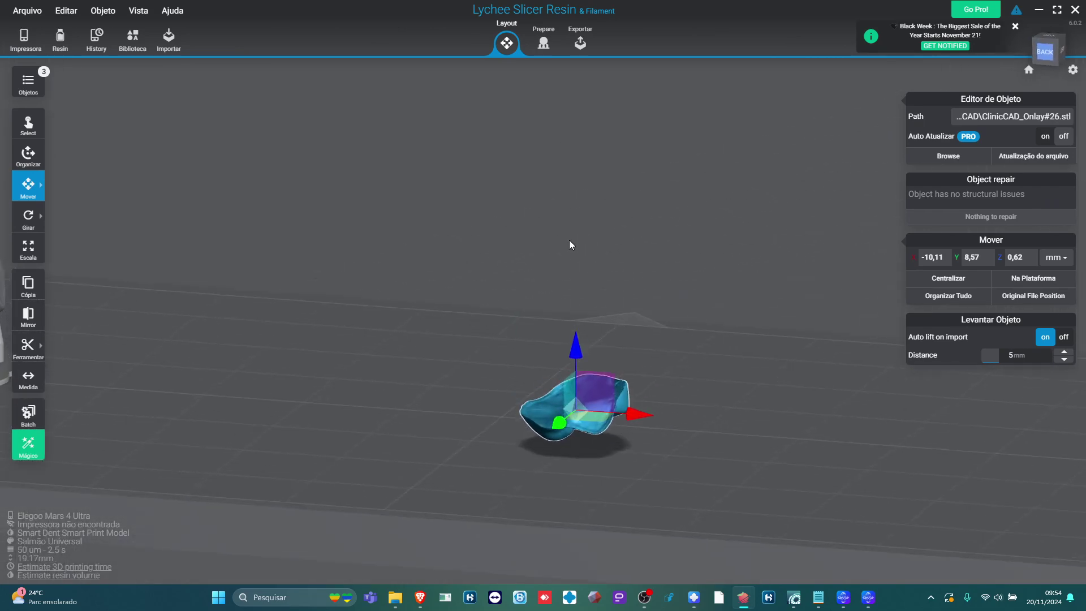
# - Raise the onlay #26 to 5 mm above the platform
pyautogui.moveTo(569, 245); pyautogui.dragTo(393, 529, button='right')
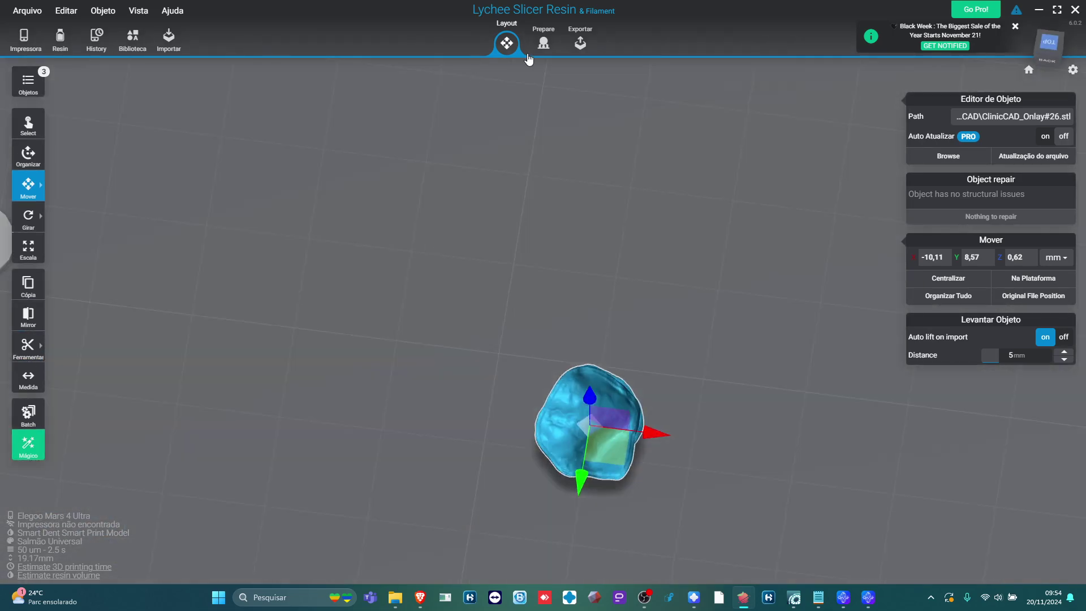
pyautogui.click(542, 42)
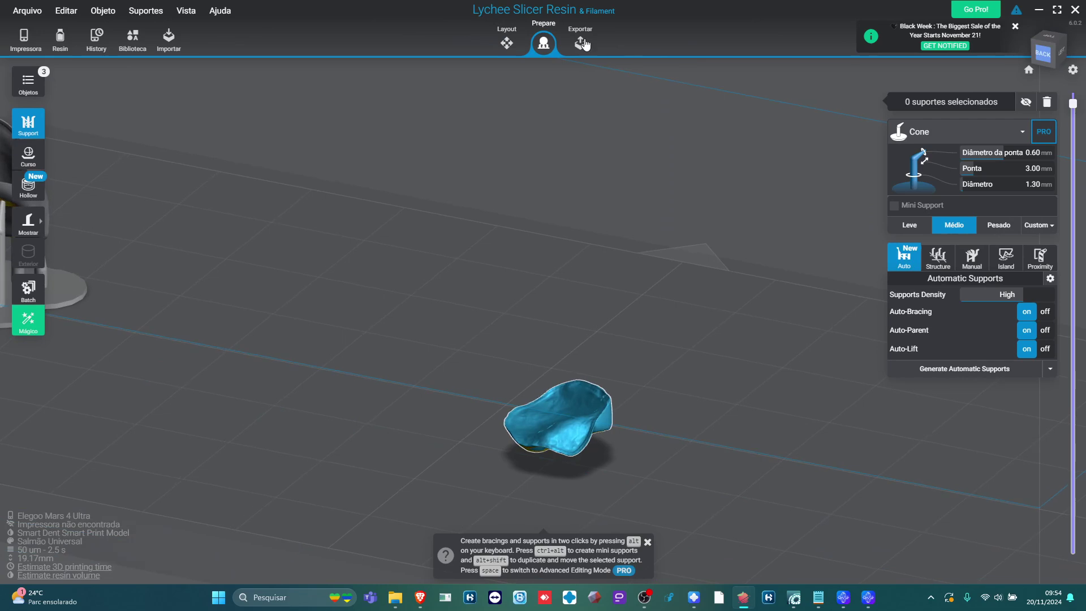
pyautogui.click(504, 39)
pyautogui.moveTo(721, 344); pyautogui.dragTo(682, 368, button='right')
pyautogui.moveTo(872, 416); pyautogui.dragTo(800, 395, button='right')
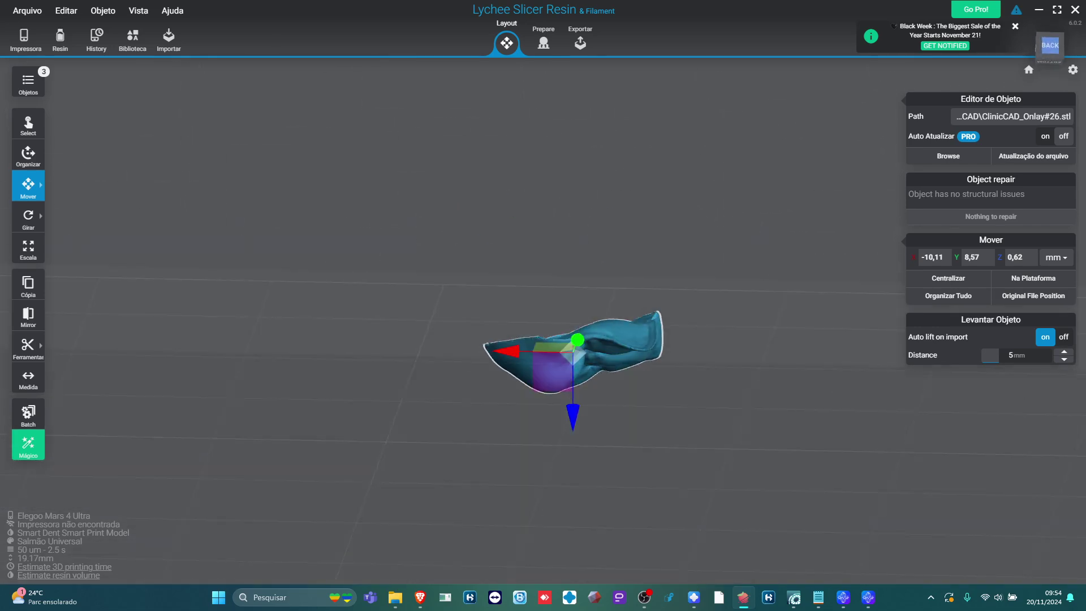
pyautogui.click(1064, 362)
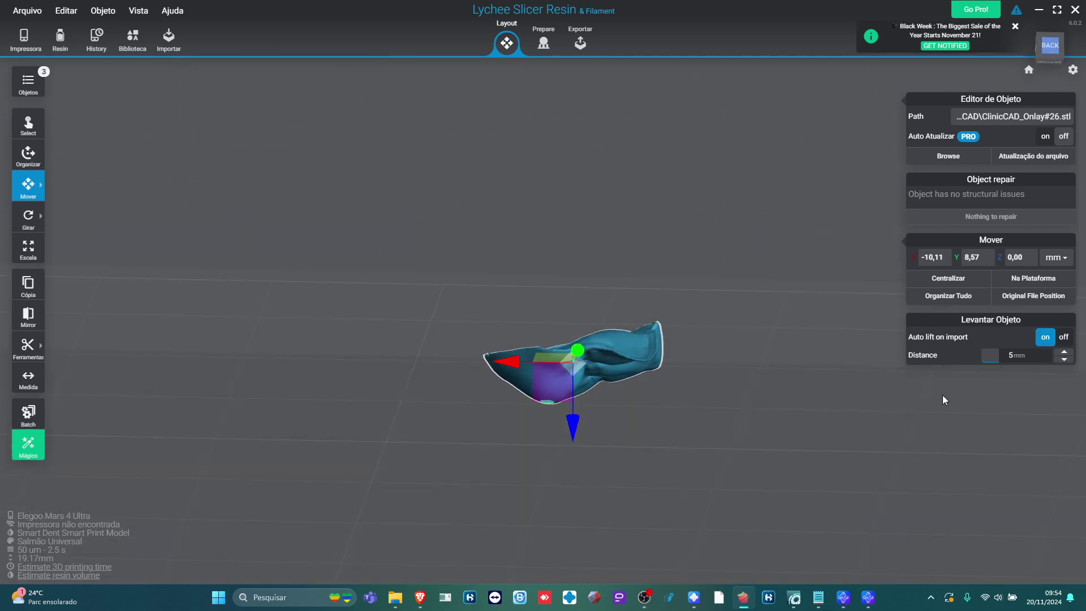
pyautogui.moveTo(942, 395); pyautogui.dragTo(714, 408, button='right')
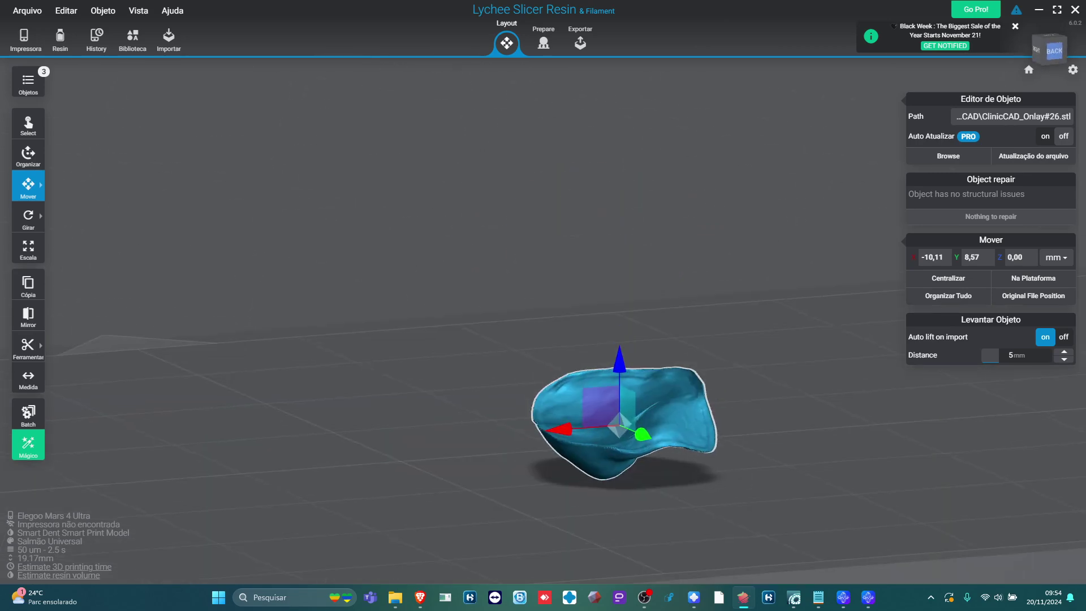
pyautogui.click(1068, 352)
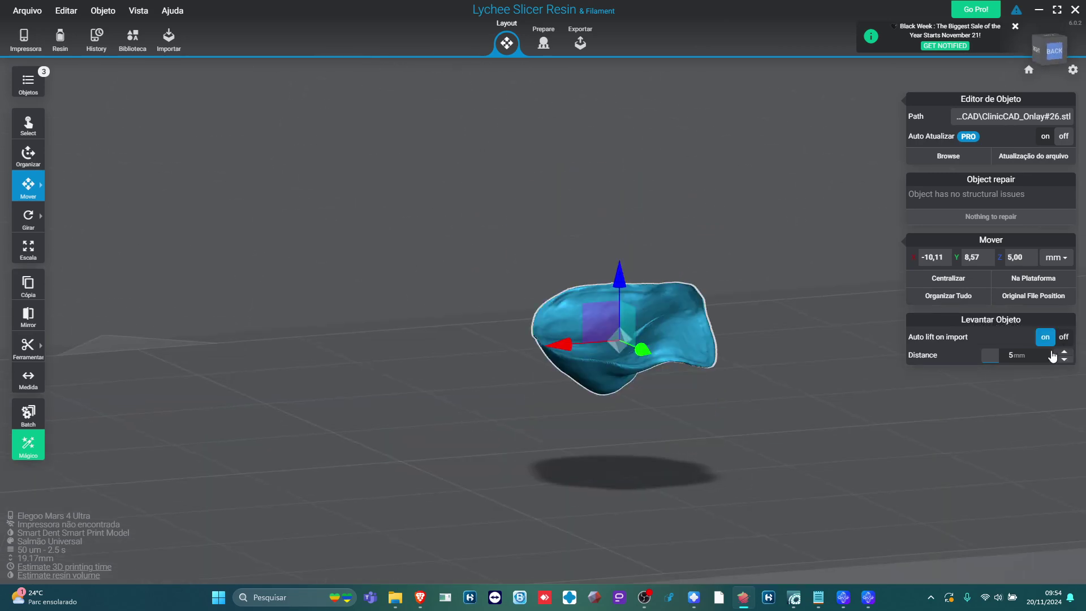
# - Rotate the onlay #26 about the X axis to 88.45° so that it stands upright
pyautogui.click(540, 43)
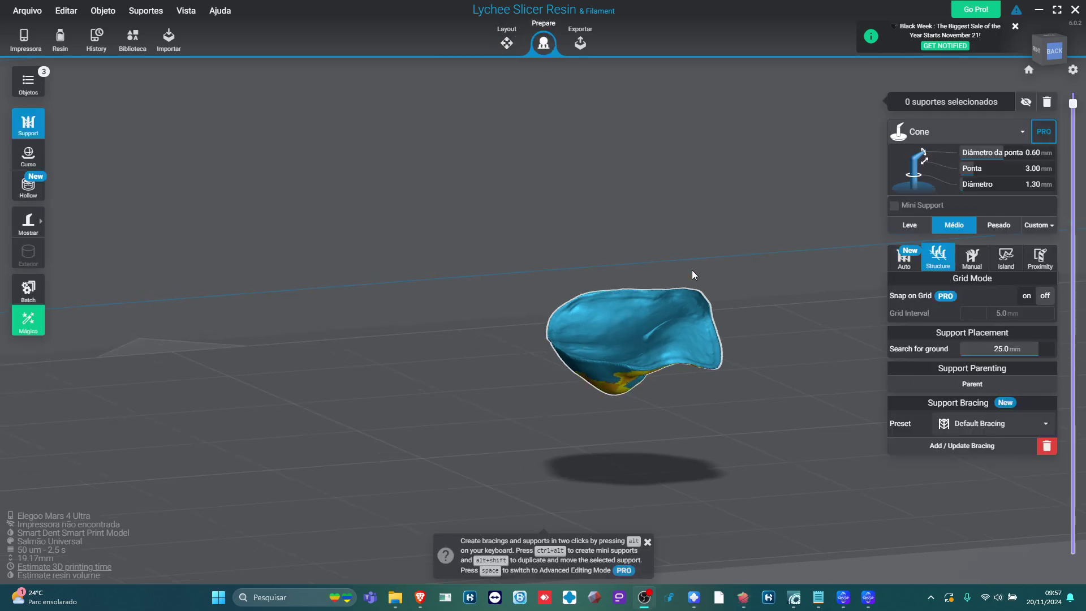
pyautogui.moveTo(692, 272); pyautogui.dragTo(661, 238)
pyautogui.click(505, 42)
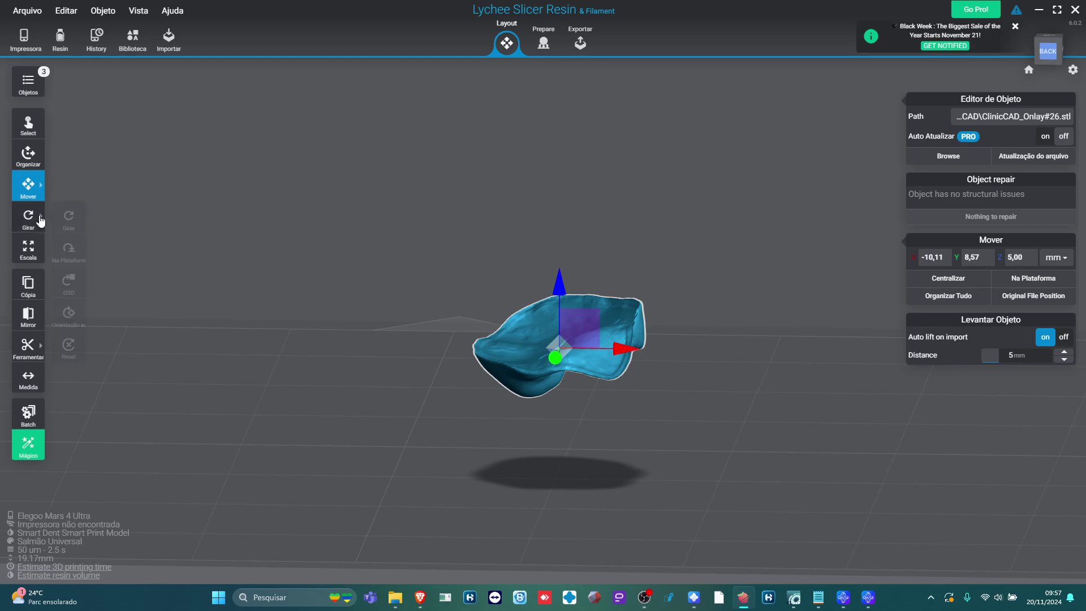
pyautogui.click(61, 219)
pyautogui.moveTo(653, 289); pyautogui.dragTo(471, 463)
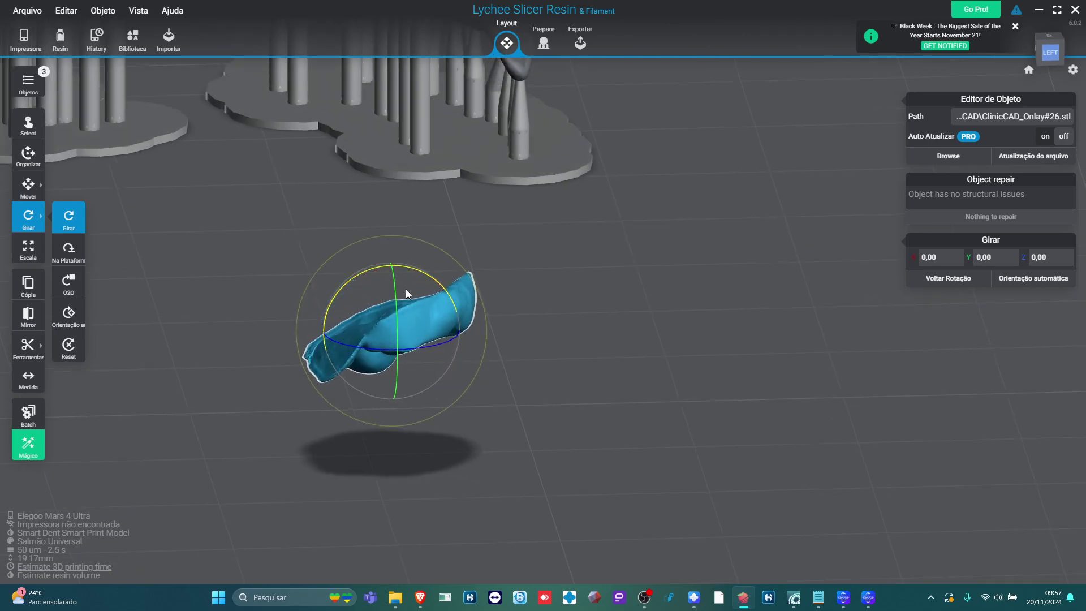
pyautogui.moveTo(405, 290); pyautogui.dragTo(473, 268)
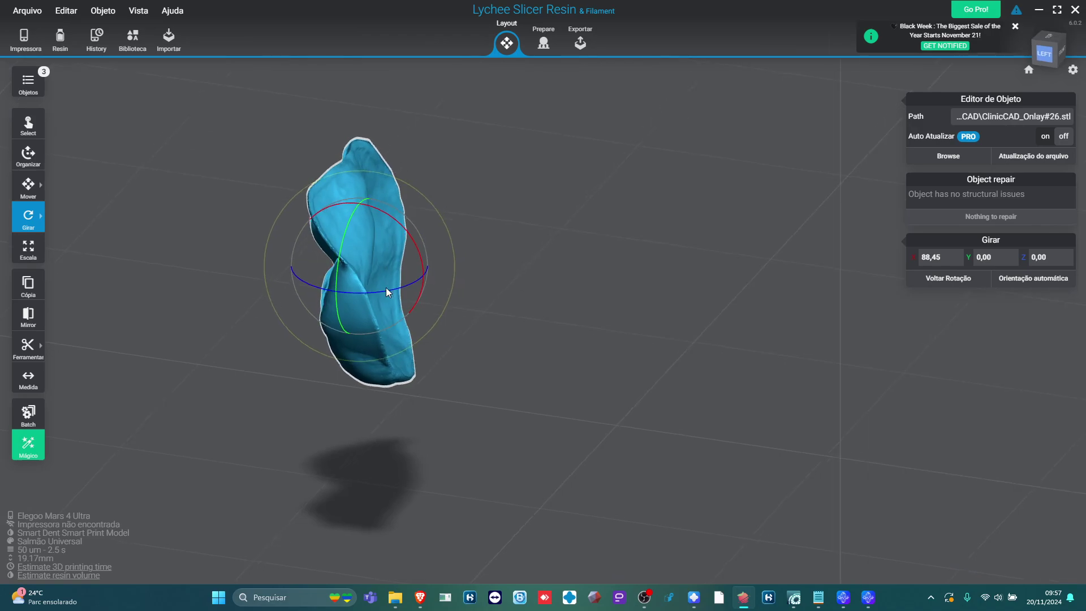
# - Refine the upright onlay's rotation to X 89.99° and Y 18.50°
pyautogui.moveTo(386, 288); pyautogui.dragTo(605, 234, button='right')
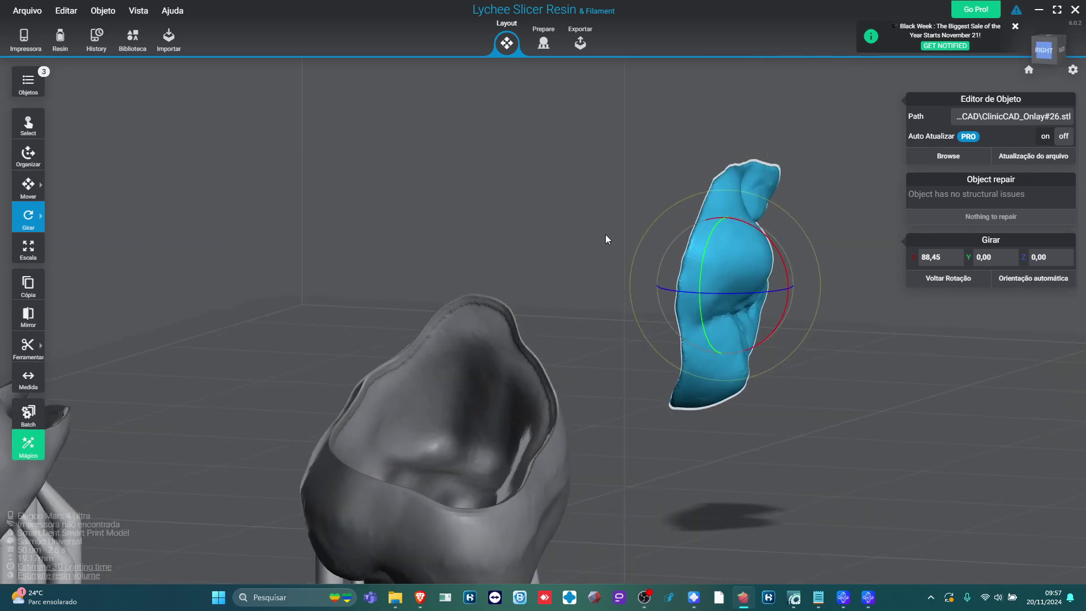
pyautogui.moveTo(831, 202)
pyautogui.mouseDown(button='right')
pyautogui.moveTo(684, 188)
pyautogui.moveTo(832, 199)
pyautogui.mouseUp(button='right')
pyautogui.moveTo(765, 241); pyautogui.dragTo(765, 233)
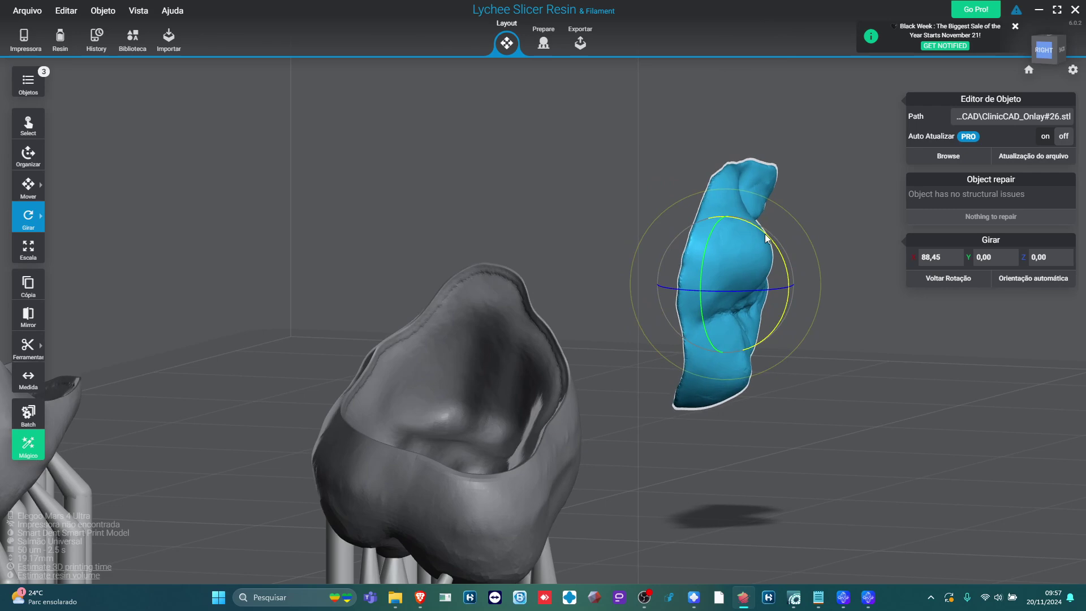
pyautogui.moveTo(765, 233); pyautogui.dragTo(572, 221, button='right')
pyautogui.moveTo(576, 216); pyautogui.dragTo(652, 228)
pyautogui.moveTo(651, 229); pyautogui.dragTo(541, 167, button='right')
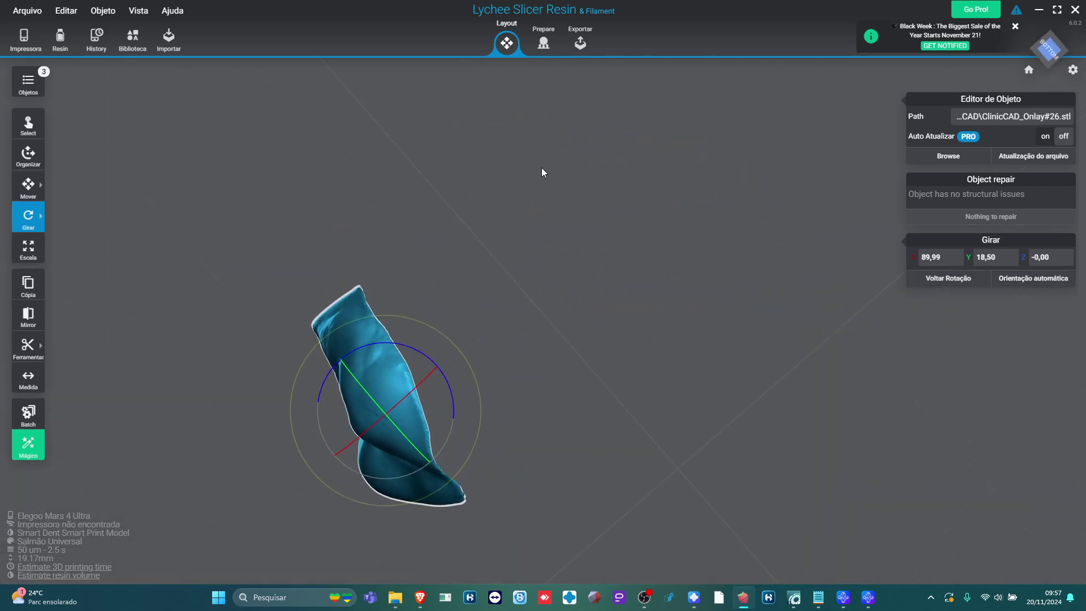
# - Check the onlay's overhang areas in the support view and rotate it slightly further about the X axis
pyautogui.click(543, 43)
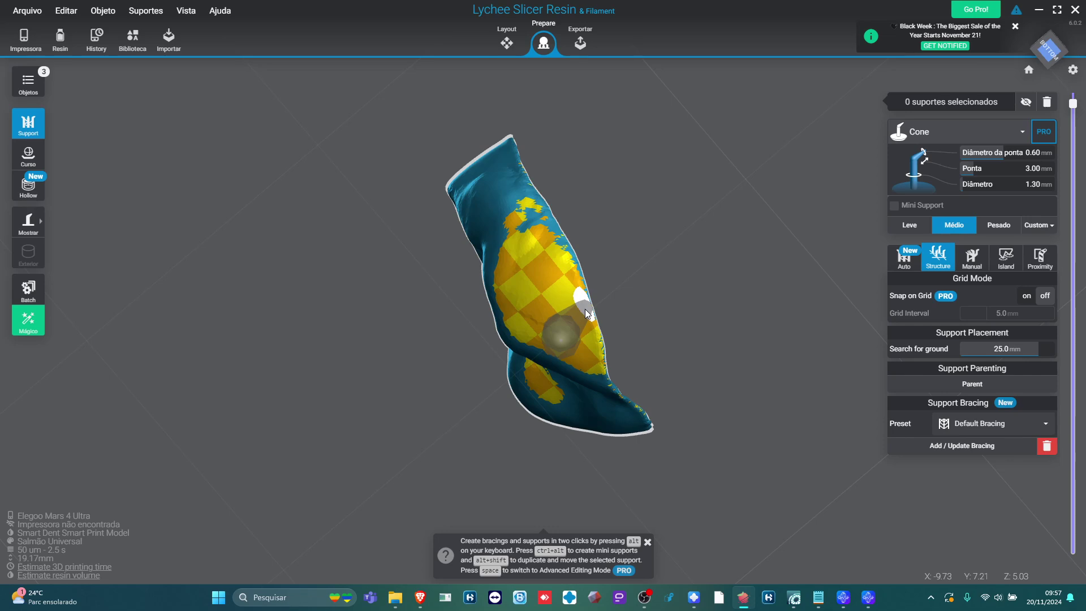
pyautogui.click(501, 44)
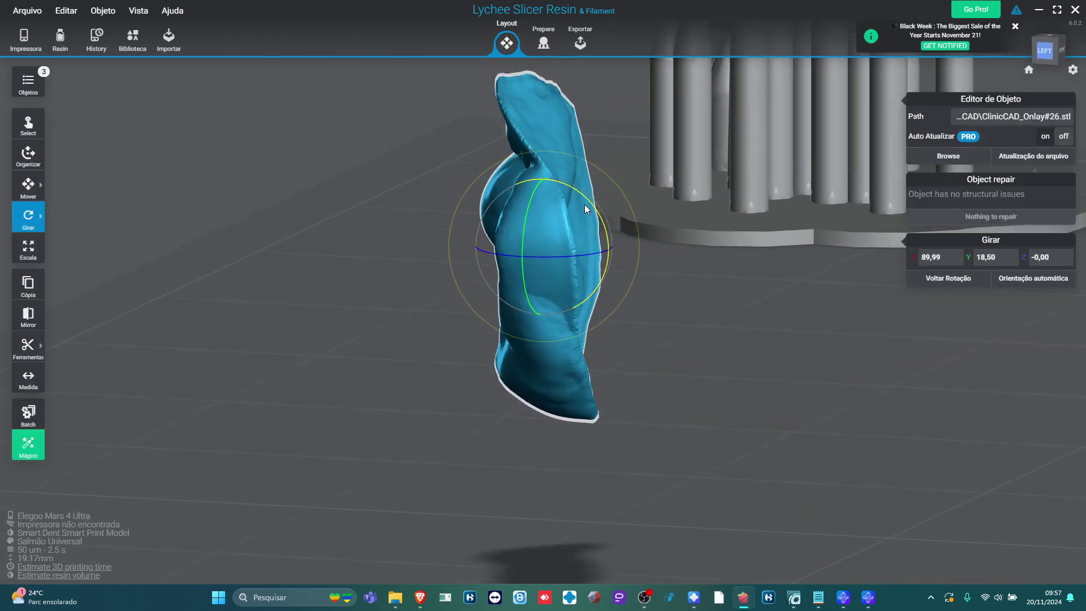
pyautogui.moveTo(584, 204); pyautogui.dragTo(574, 181)
# - Cut the view at layer 103 (5.10 mm) and replace the 0.80 mm tip support at the onlay's lowest point
pyautogui.click(543, 43)
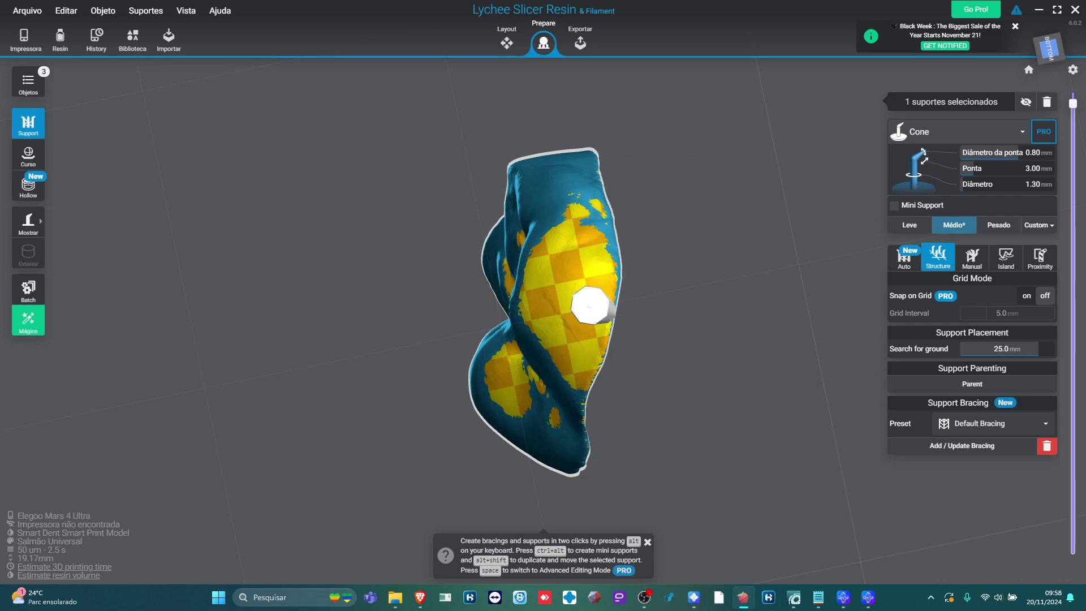
pyautogui.moveTo(1073, 112); pyautogui.dragTo(1073, 432)
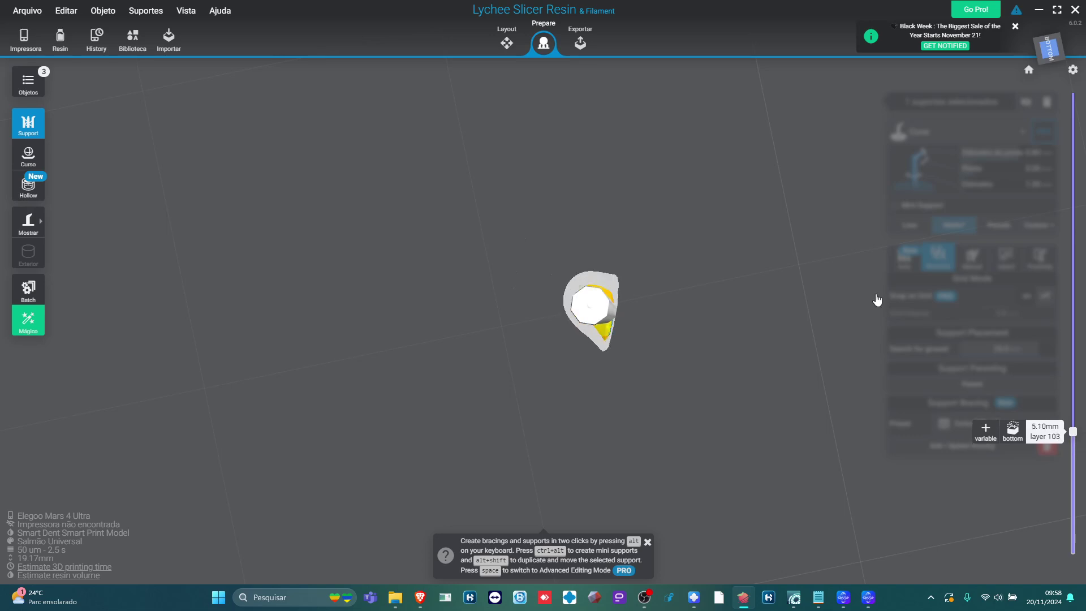
pyautogui.moveTo(877, 300); pyautogui.dragTo(775, 350)
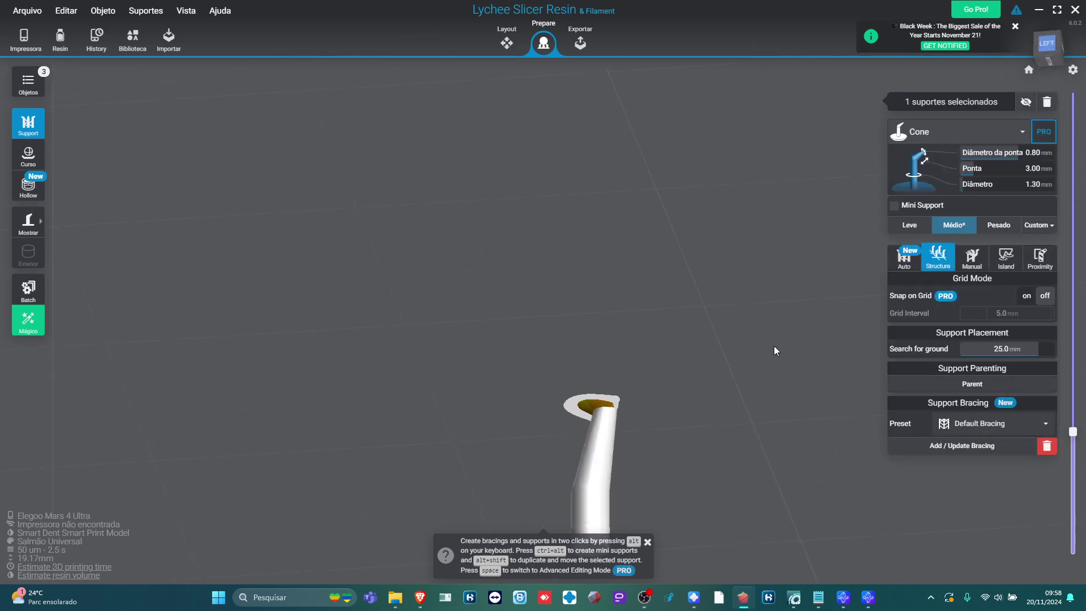
pyautogui.click(1045, 106)
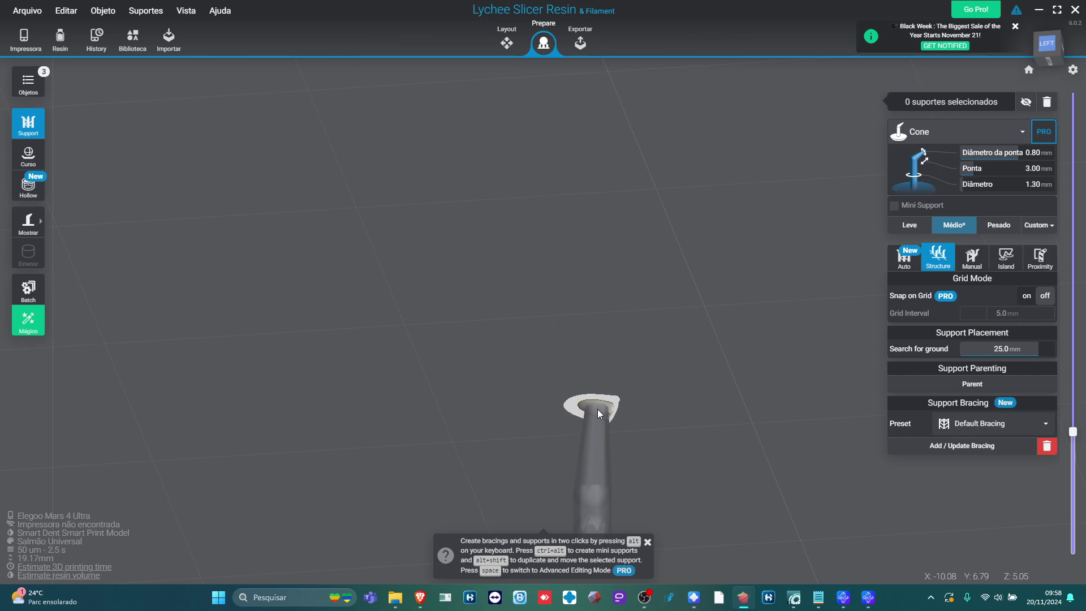
pyautogui.click(597, 409)
# - Examine the onlay's overhang areas layer by layer from the lowest support up to the full model
pyautogui.moveTo(694, 408); pyautogui.dragTo(714, 367)
pyautogui.moveTo(1072, 433); pyautogui.dragTo(1073, 392)
pyautogui.moveTo(586, 381); pyautogui.dragTo(711, 339)
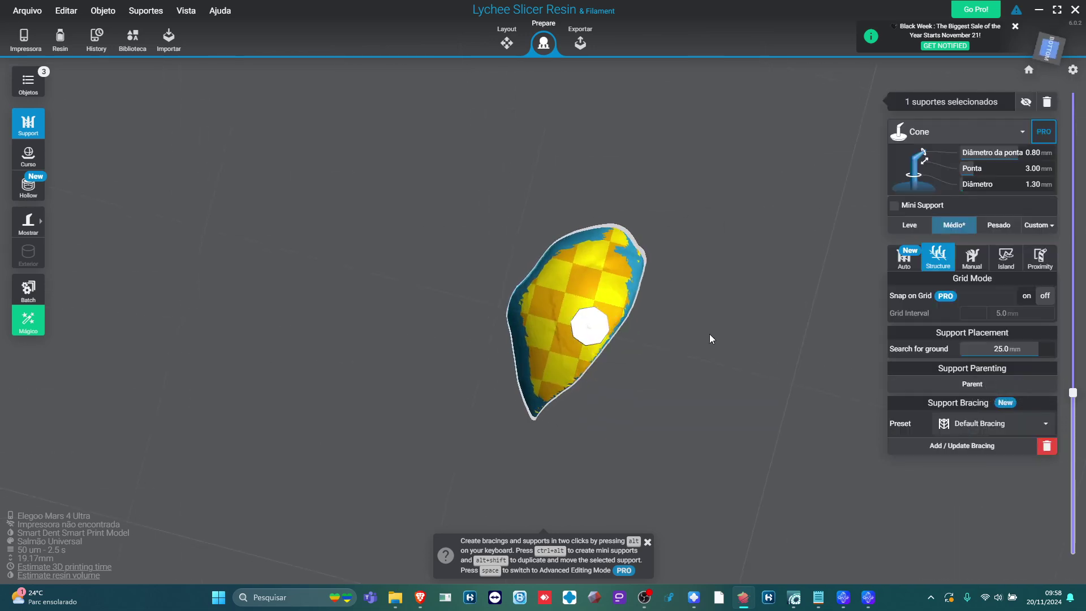
pyautogui.moveTo(1073, 392); pyautogui.dragTo(1072, 335)
pyautogui.moveTo(707, 290); pyautogui.dragTo(882, 386)
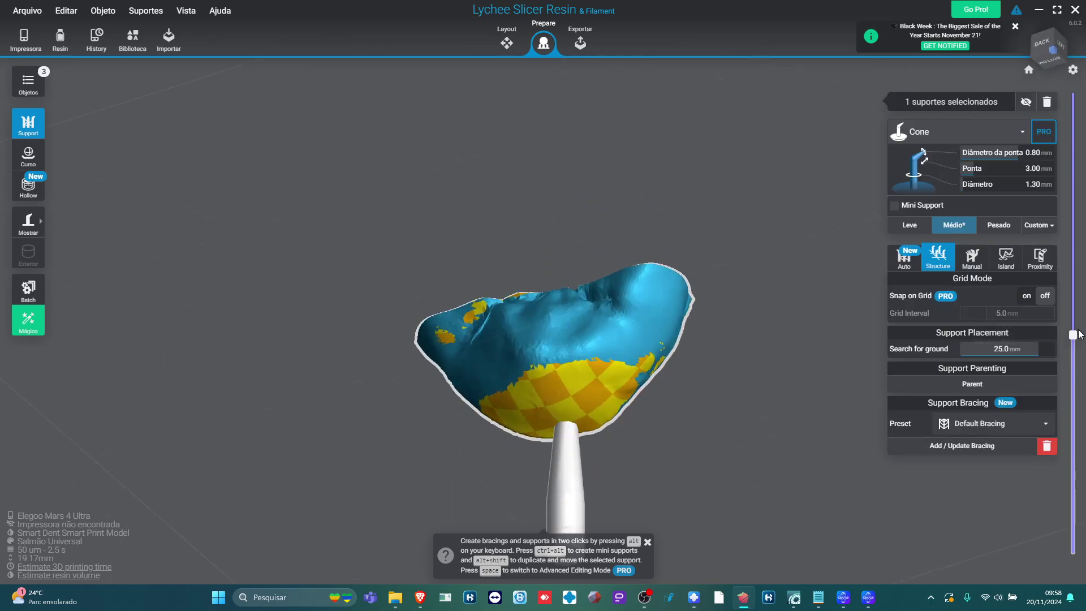
pyautogui.moveTo(1077, 334); pyautogui.dragTo(1046, 95)
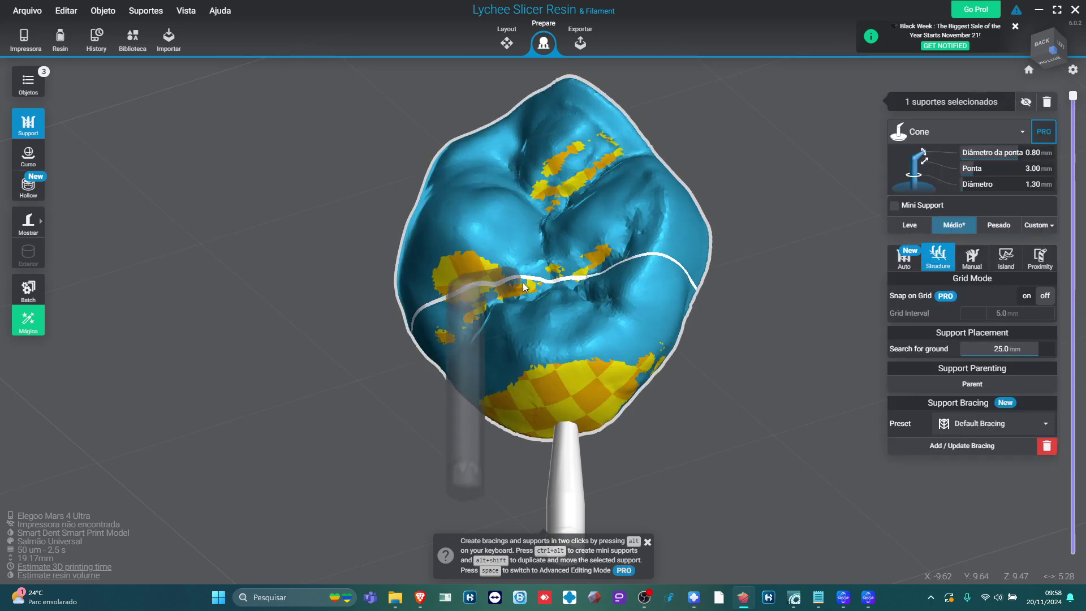
pyautogui.moveTo(758, 282); pyautogui.dragTo(945, 202)
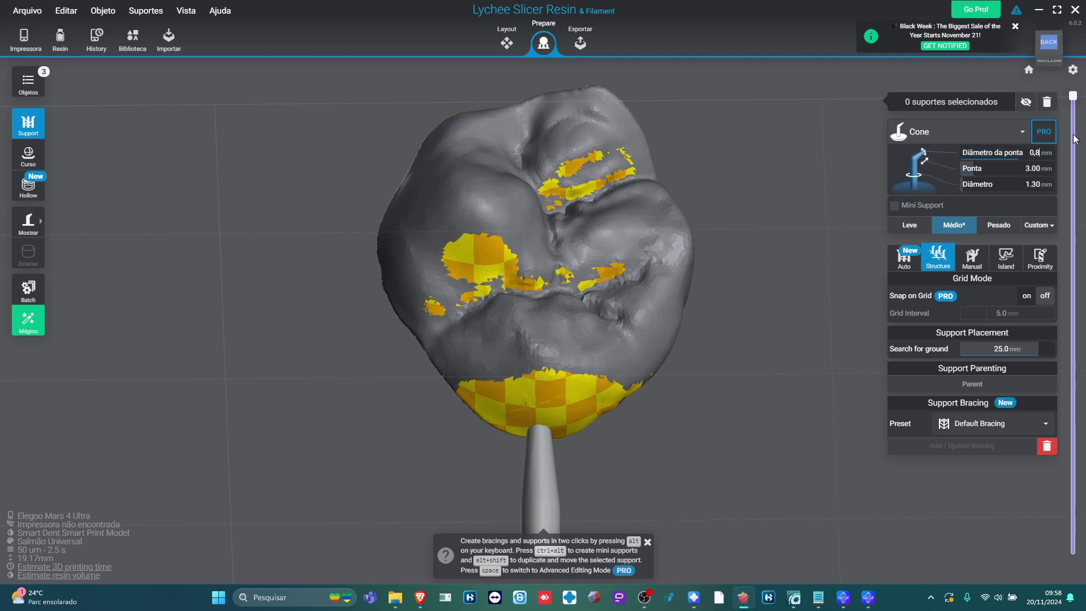
# - Set the support tip diameter to 0.60 mm, add a support on either side of the first one, and delete the second of them
pyautogui.press('Return')
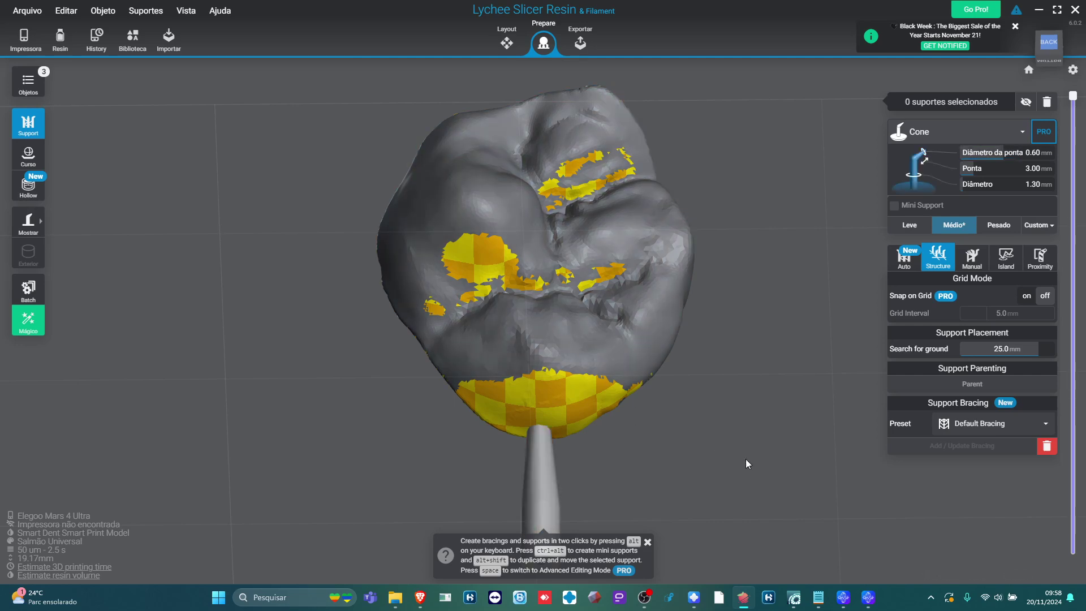
pyautogui.moveTo(745, 459); pyautogui.dragTo(721, 363)
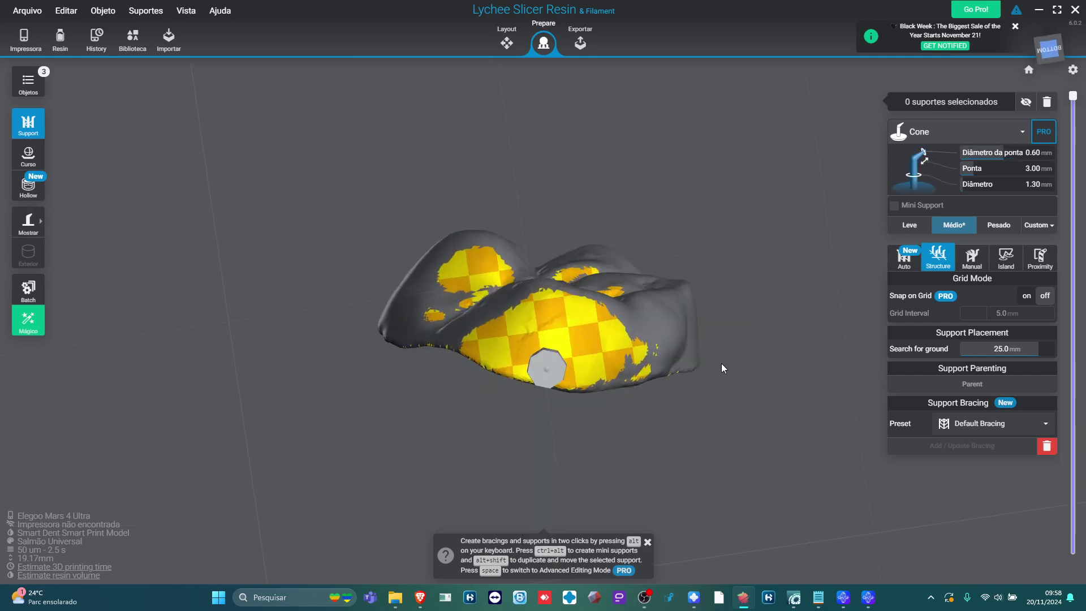
pyautogui.click(613, 325)
pyautogui.moveTo(507, 314); pyautogui.dragTo(790, 393)
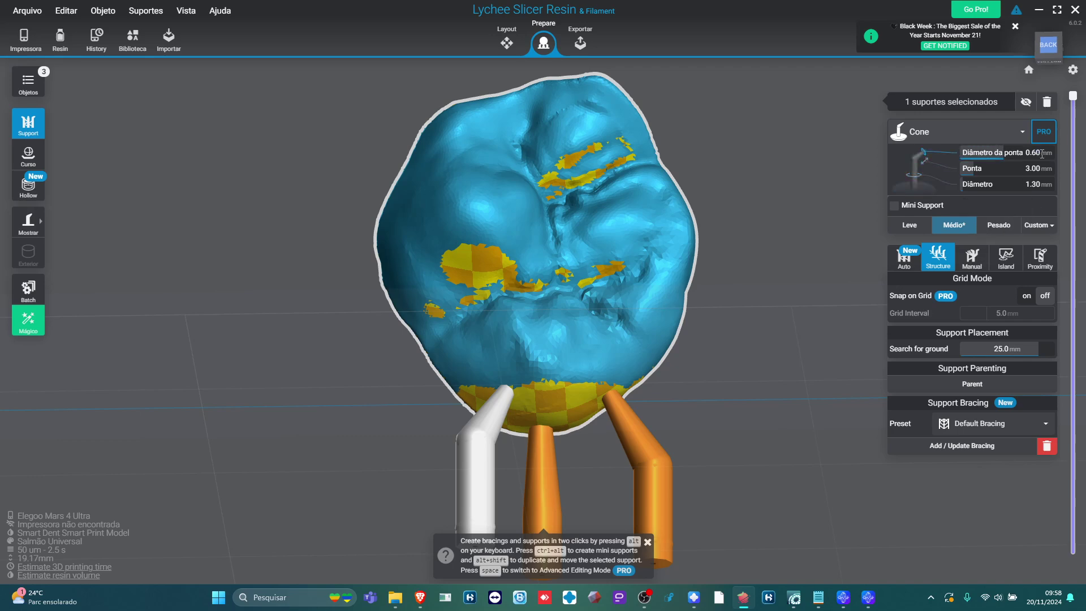
pyautogui.press('Delete')
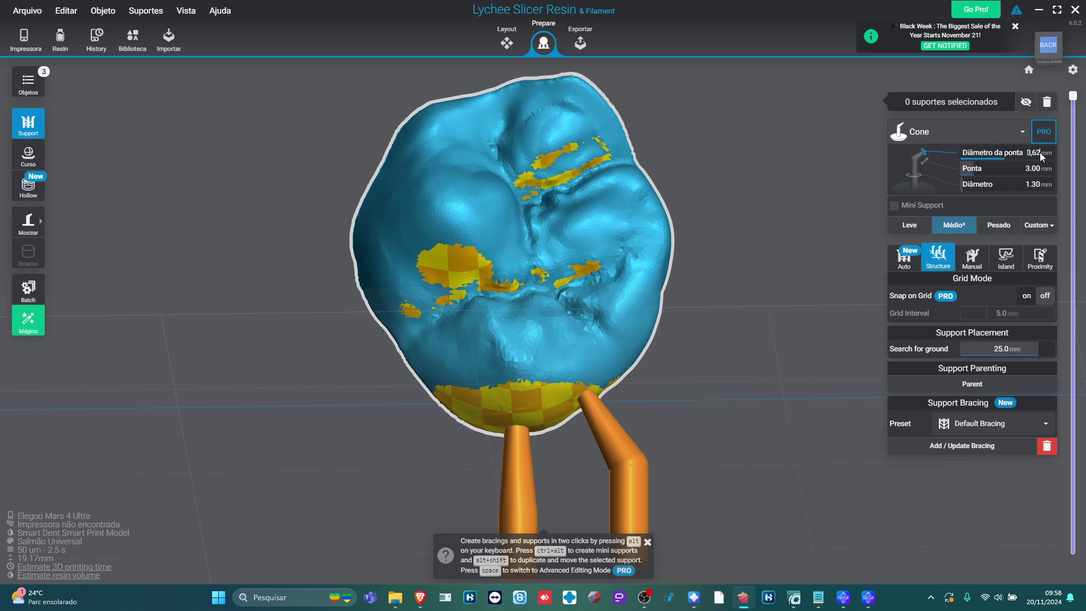
# - Set the support tip diameter to 0.40 mm and place supports on the middle and upper overhangs of the onlay's occlusal surface
pyautogui.click(1039, 151)
pyautogui.write('0,30')
pyautogui.press('Return')
pyautogui.write('0,2')
pyautogui.press('Return')
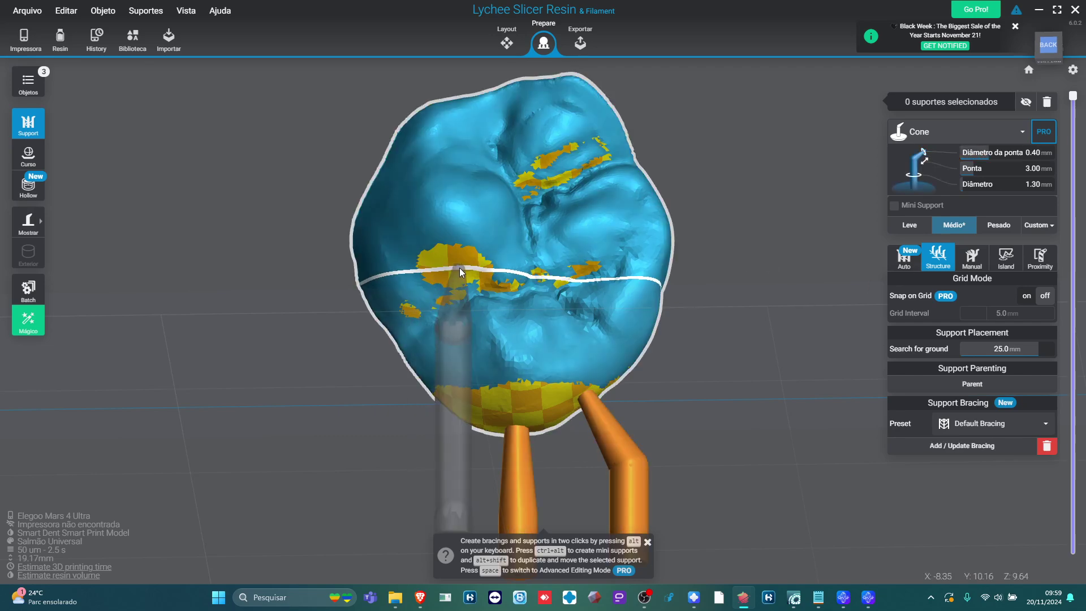
pyautogui.click(453, 266)
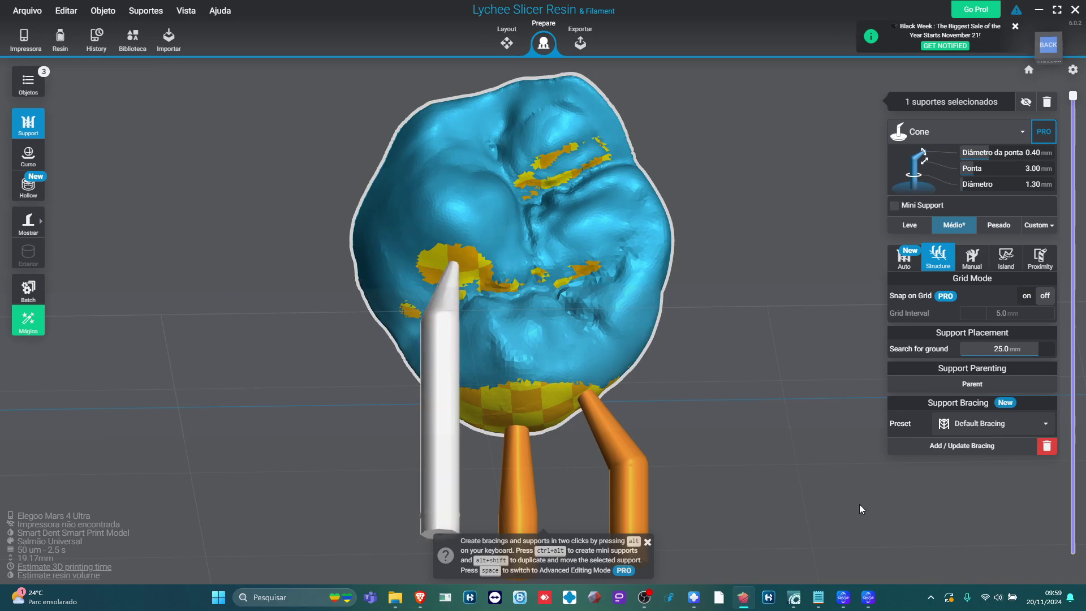
pyautogui.moveTo(741, 399); pyautogui.dragTo(793, 292, button='right')
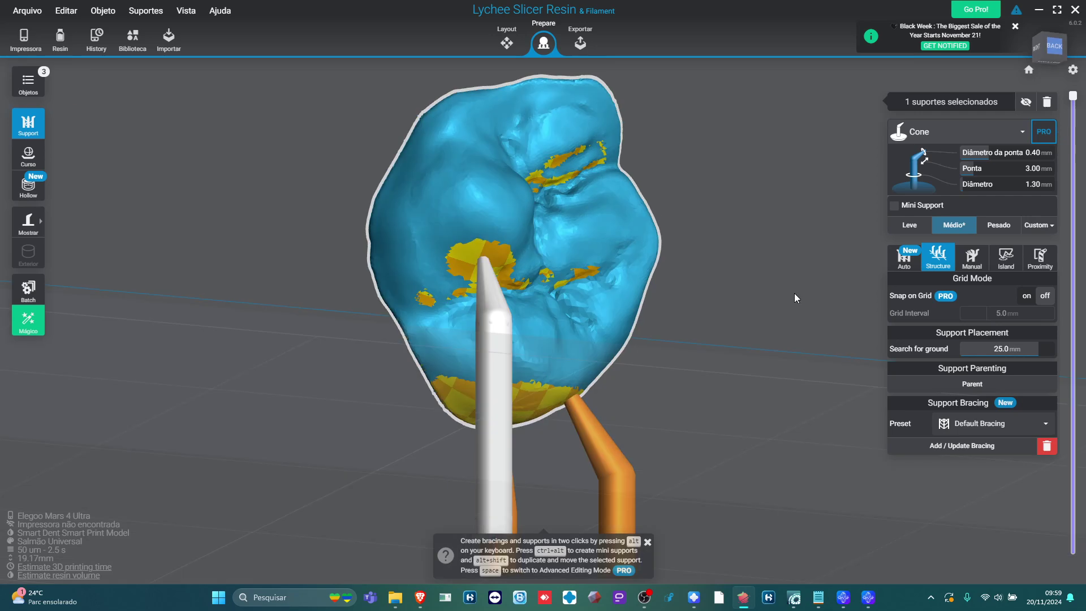
pyautogui.click(562, 162)
# - Inspect from several sides how the middle and upper supports meet the onlay, and return to the layout view
pyautogui.moveTo(562, 162)
pyautogui.mouseDown(button='right')
pyautogui.moveTo(725, 264)
pyautogui.moveTo(510, 362)
pyautogui.moveTo(550, 303)
pyautogui.moveTo(752, 294)
pyautogui.moveTo(633, 263)
pyautogui.moveTo(719, 246)
pyautogui.moveTo(636, 254)
pyautogui.moveTo(602, 314)
pyautogui.moveTo(600, 302)
pyautogui.mouseUp(button='right')
pyautogui.scroll(3, 602, 315)
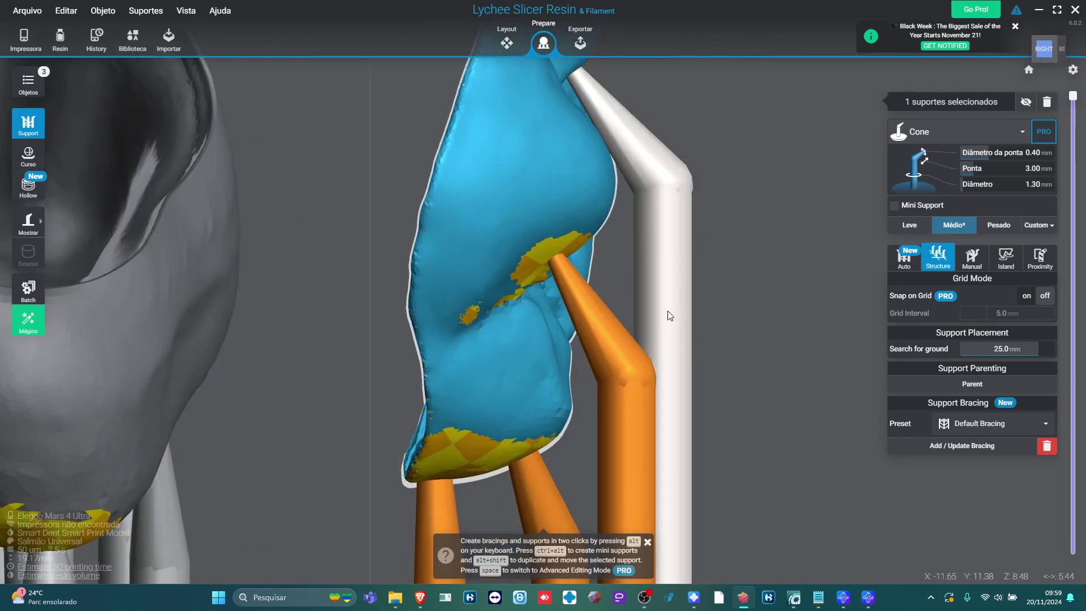
pyautogui.moveTo(693, 294); pyautogui.dragTo(449, 212, button='right')
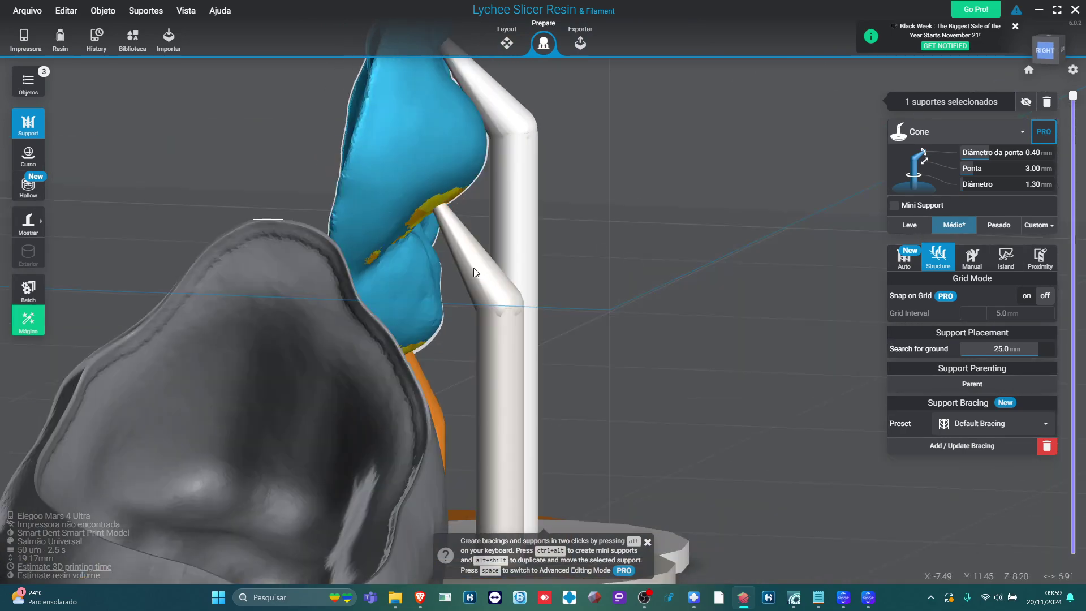
pyautogui.scroll(5, 396, 151)
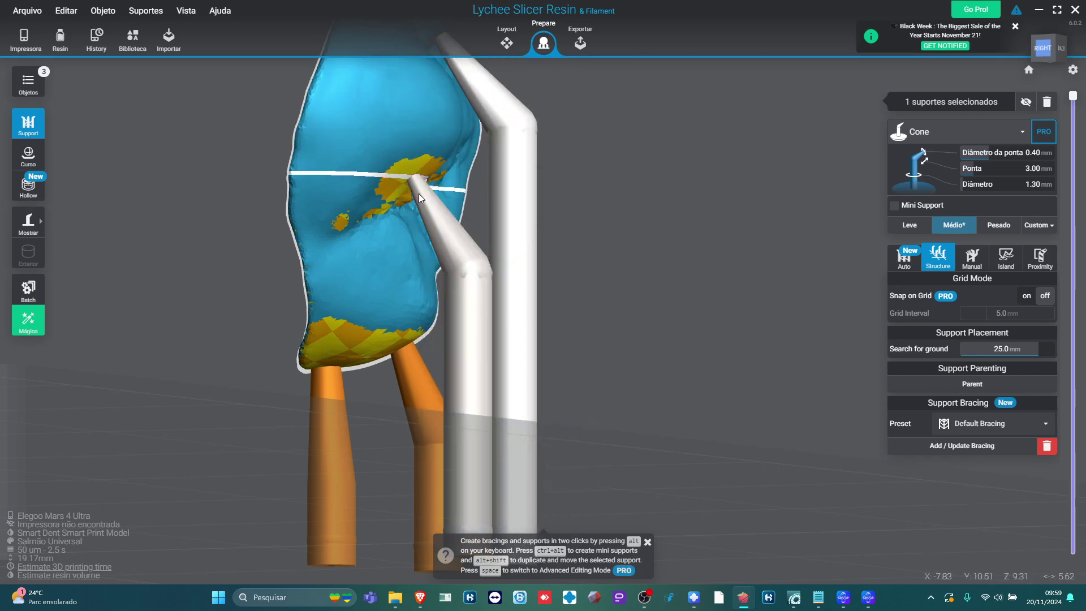
pyautogui.scroll(-5, 426, 160)
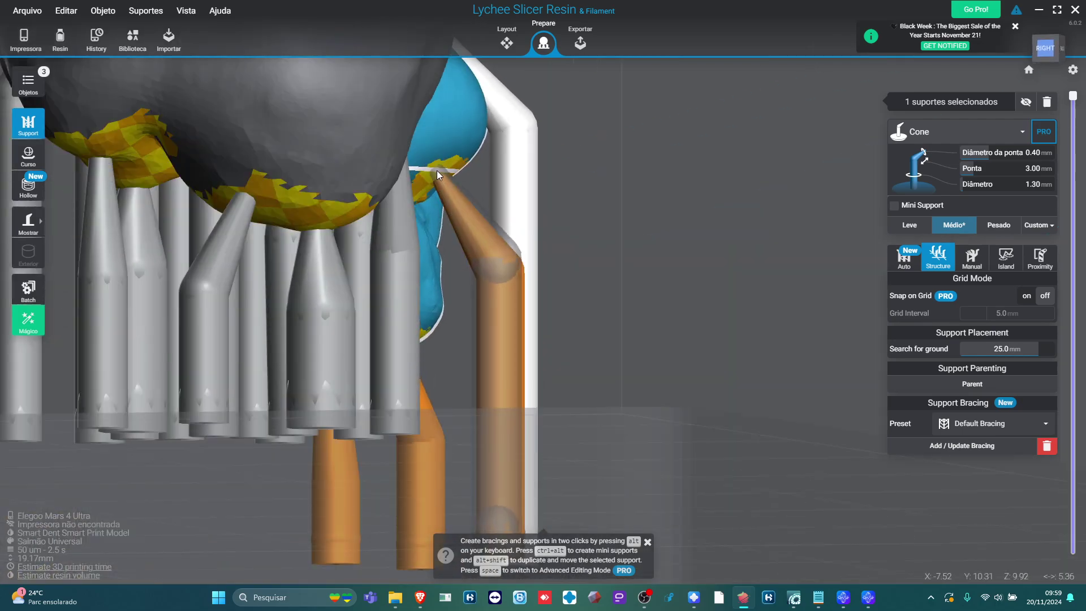
pyautogui.scroll(5, 434, 179)
pyautogui.moveTo(395, 193); pyautogui.dragTo(474, 247, button='right')
pyautogui.scroll(-5, 474, 191)
pyautogui.scroll(-2, 588, 249)
pyautogui.moveTo(588, 249); pyautogui.dragTo(663, 166, button='right')
pyautogui.click(507, 42)
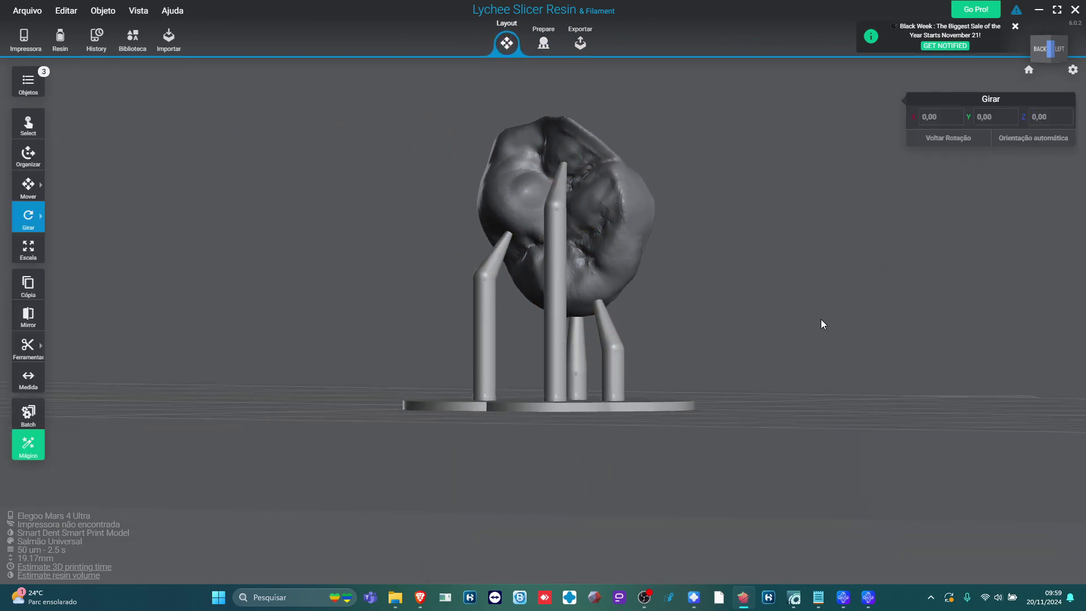
# - Delete the supported onlay and the two other restorations so the build platform is empty
pyautogui.moveTo(693, 407); pyautogui.dragTo(639, 531, button='right')
pyautogui.moveTo(522, 363); pyautogui.dragTo(919, 518)
pyautogui.press('Delete')
pyautogui.scroll(-3, 755, 502)
pyautogui.scroll(-3, 754, 502)
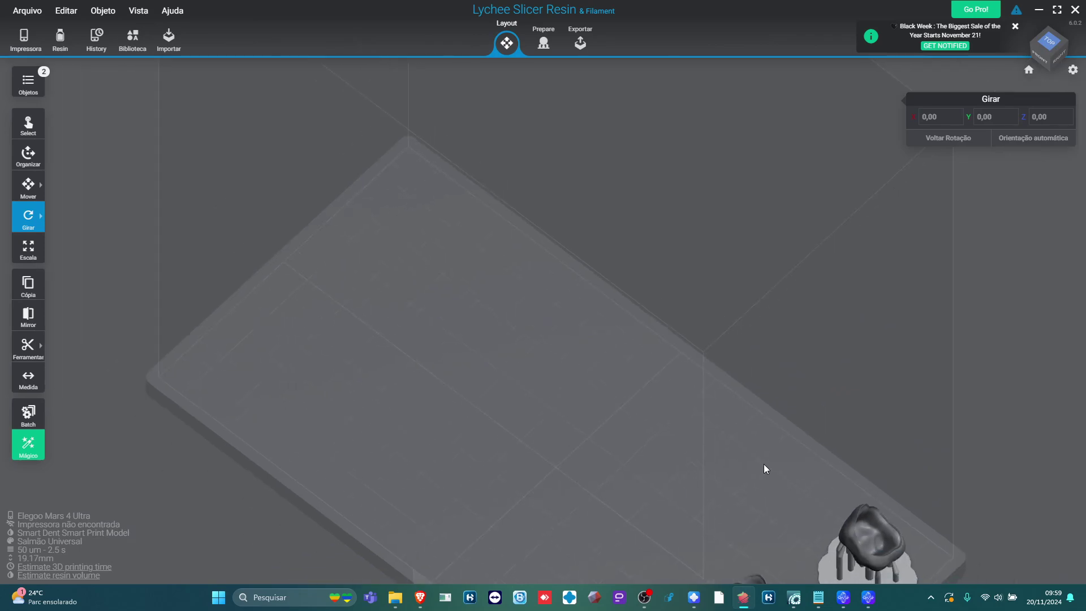
pyautogui.click(707, 365)
pyautogui.press('Delete')
pyautogui.click(619, 479)
pyautogui.scroll(5, 623, 458)
pyautogui.press('Delete')
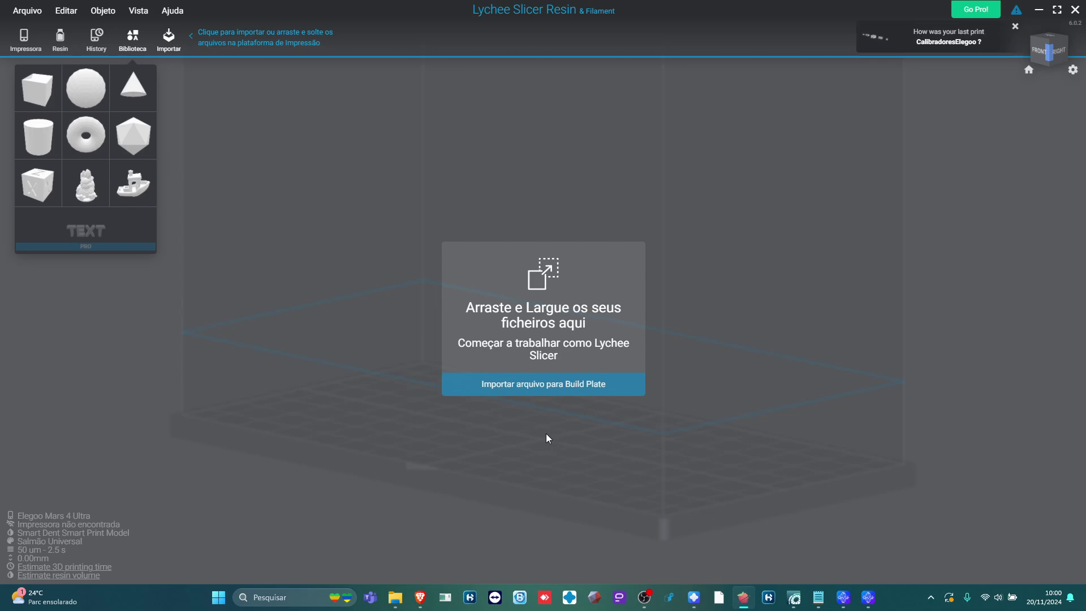
# - Import Splint (6).stl, Splint(3).stl, Splint(4).stl and Splint.stl from the Splints folder onto the platform
pyautogui.click(546, 391)
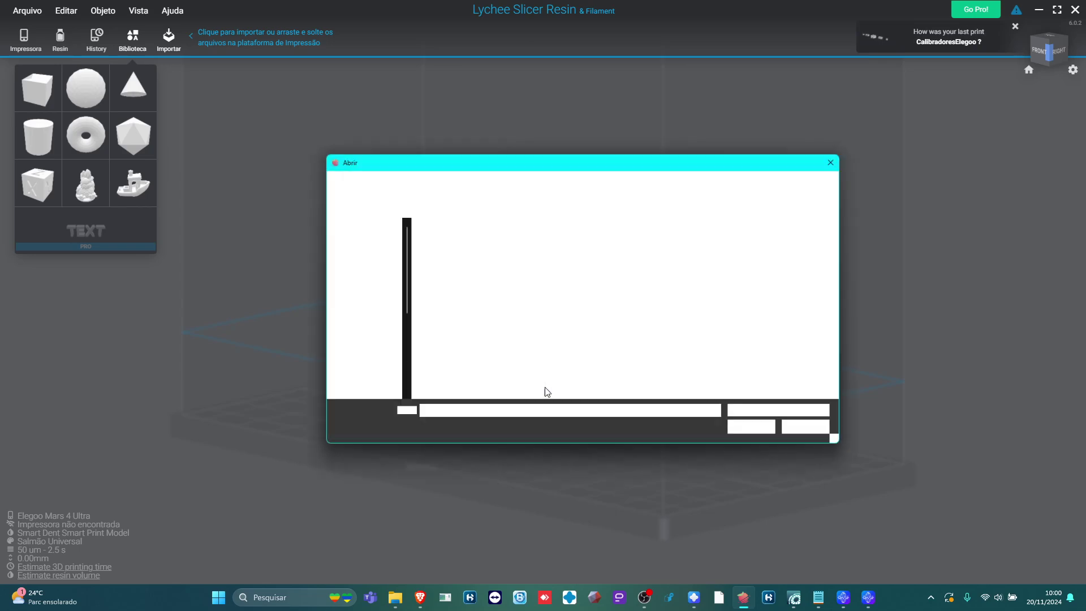
pyautogui.click(383, 185)
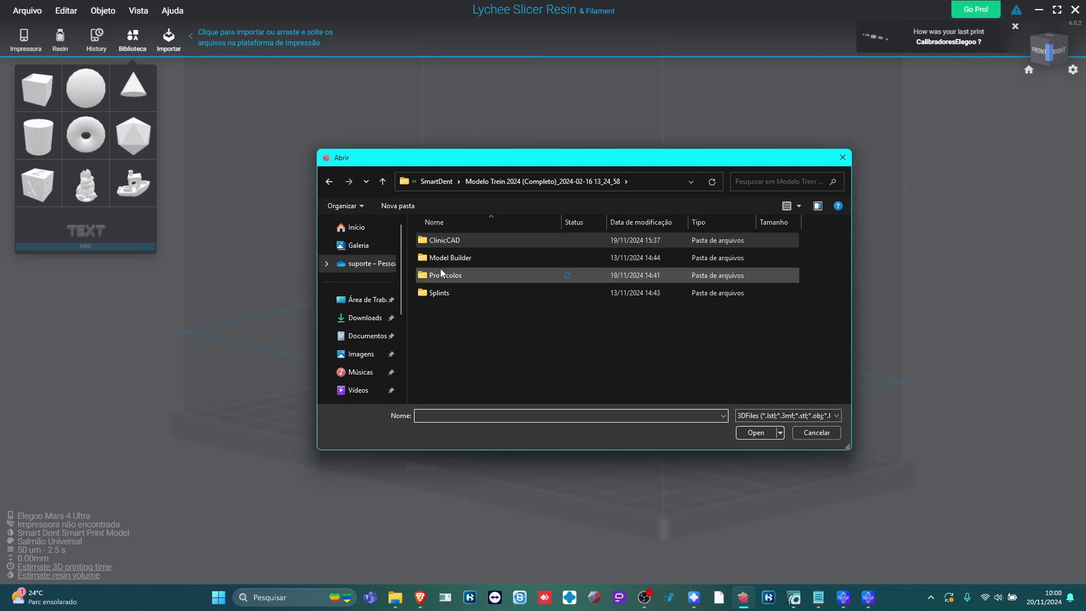
pyautogui.doubleClick(443, 292)
pyautogui.moveTo(475, 311); pyautogui.dragTo(455, 240)
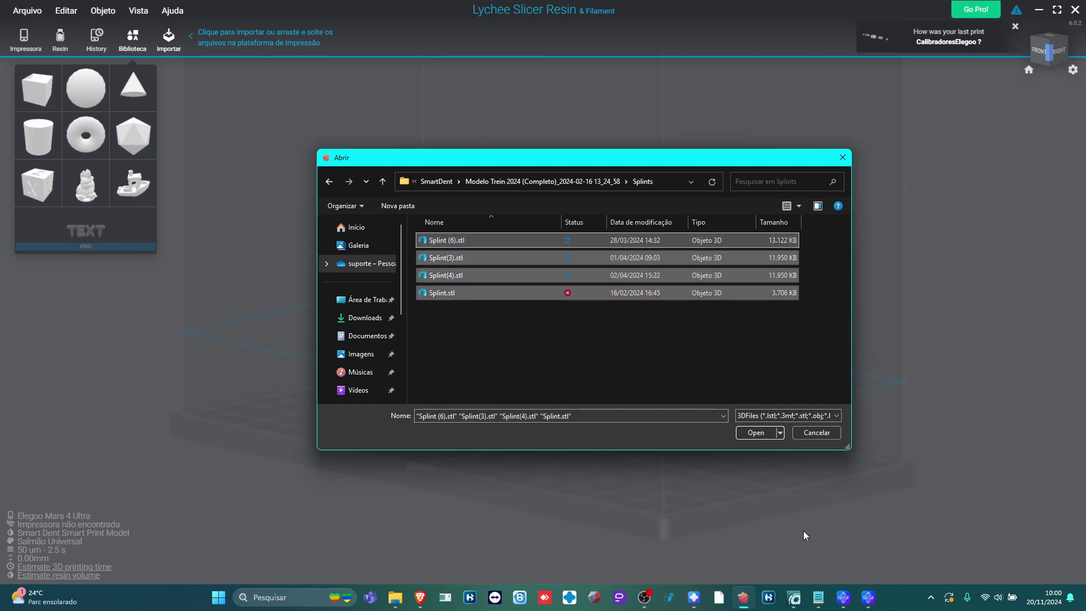
pyautogui.click(757, 433)
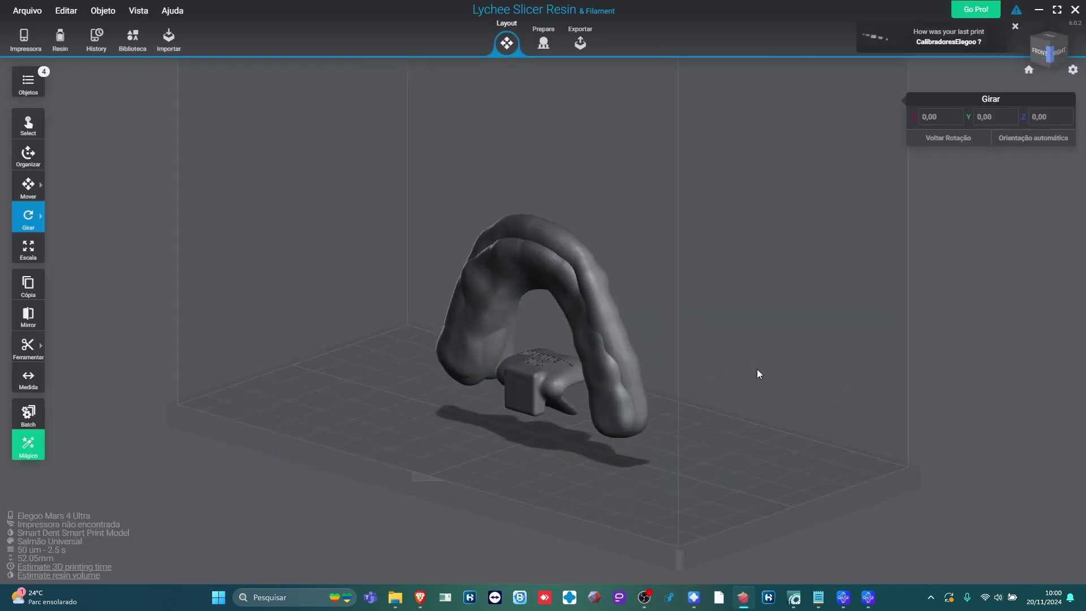
# - Separate the overlapping imported objects and delete two arch splints, keeping one arch splint and the small engraved piece
pyautogui.moveTo(544, 376); pyautogui.dragTo(358, 433)
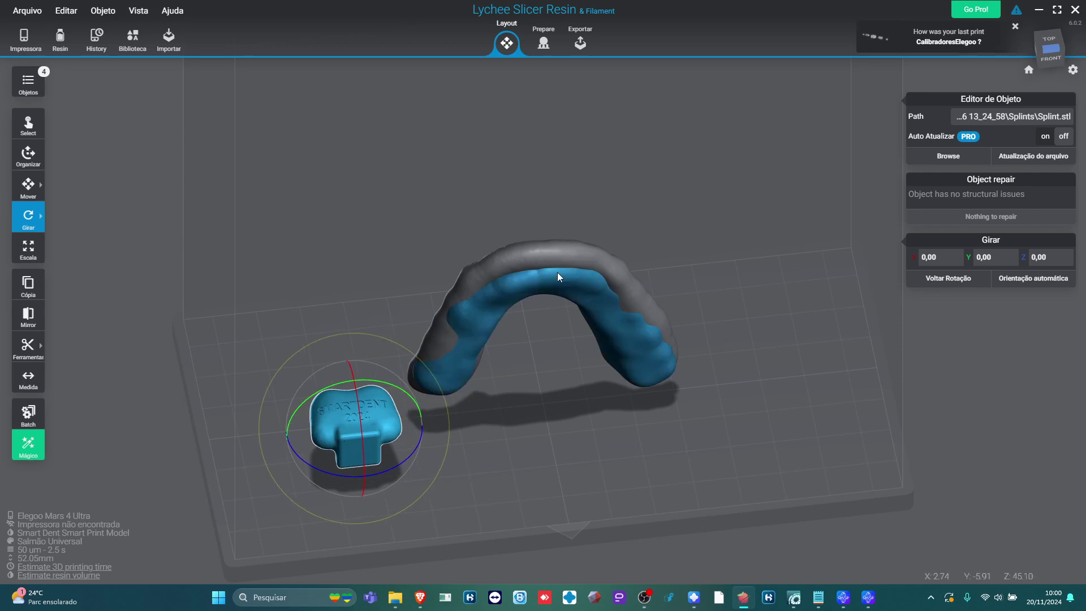
pyautogui.moveTo(558, 273); pyautogui.dragTo(612, 285)
pyautogui.moveTo(792, 330); pyautogui.dragTo(754, 198)
pyautogui.press('Delete')
pyautogui.click(604, 293)
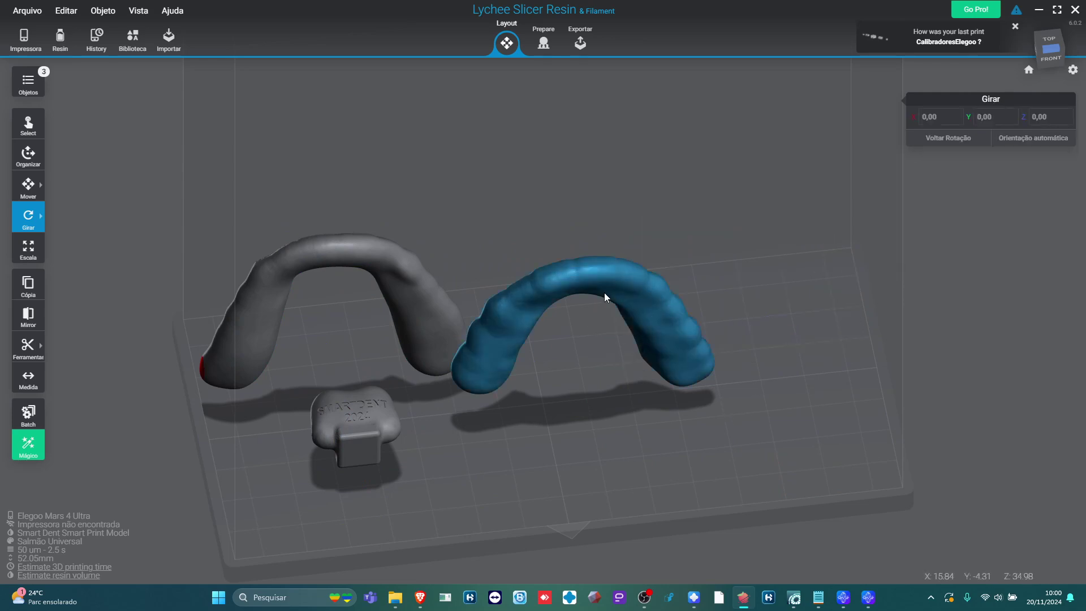
pyautogui.press('Delete')
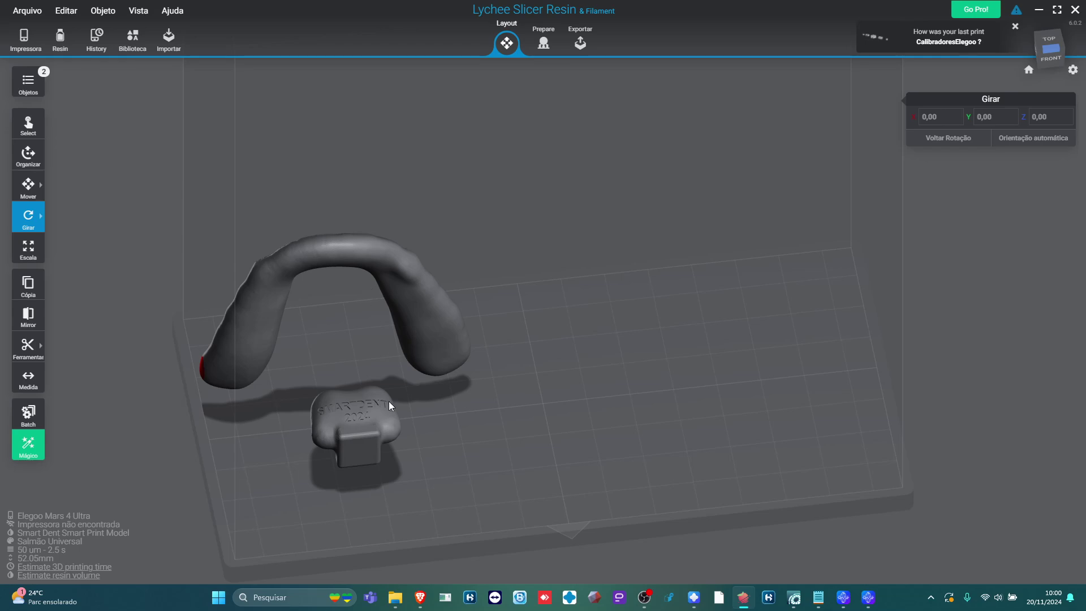
# - Move the small engraved piece away from the front of the arch splint, to about X -49.20, Y 12.78
pyautogui.click(370, 428)
pyautogui.moveTo(370, 428); pyautogui.dragTo(439, 432)
pyautogui.moveTo(552, 421); pyautogui.dragTo(645, 384, button='right')
pyautogui.scroll(5, 642, 390)
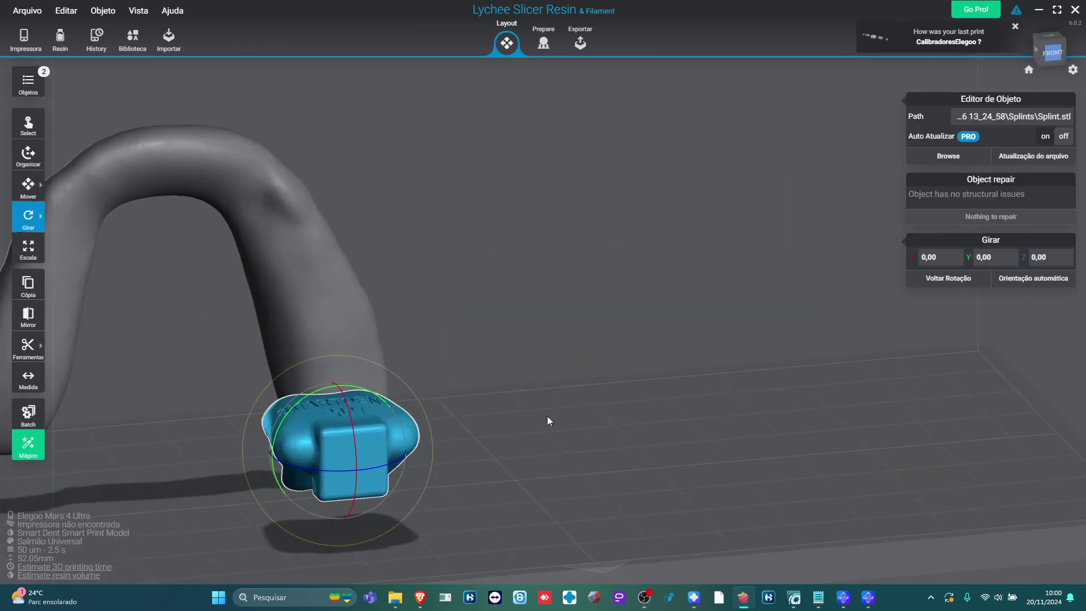
pyautogui.click(548, 353)
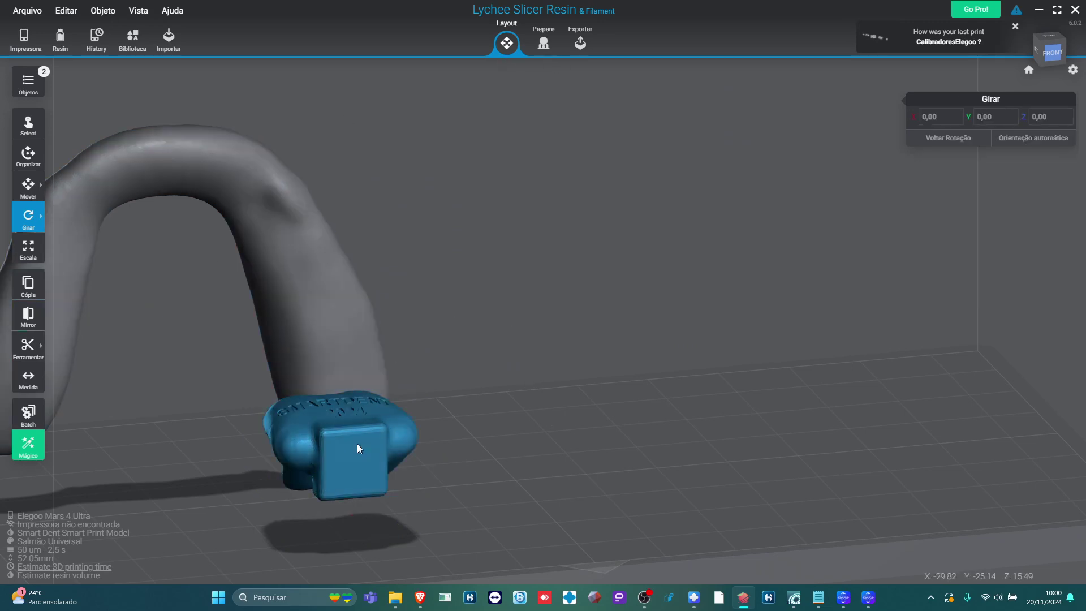
pyautogui.moveTo(357, 443); pyautogui.dragTo(151, 388)
pyautogui.press('m')
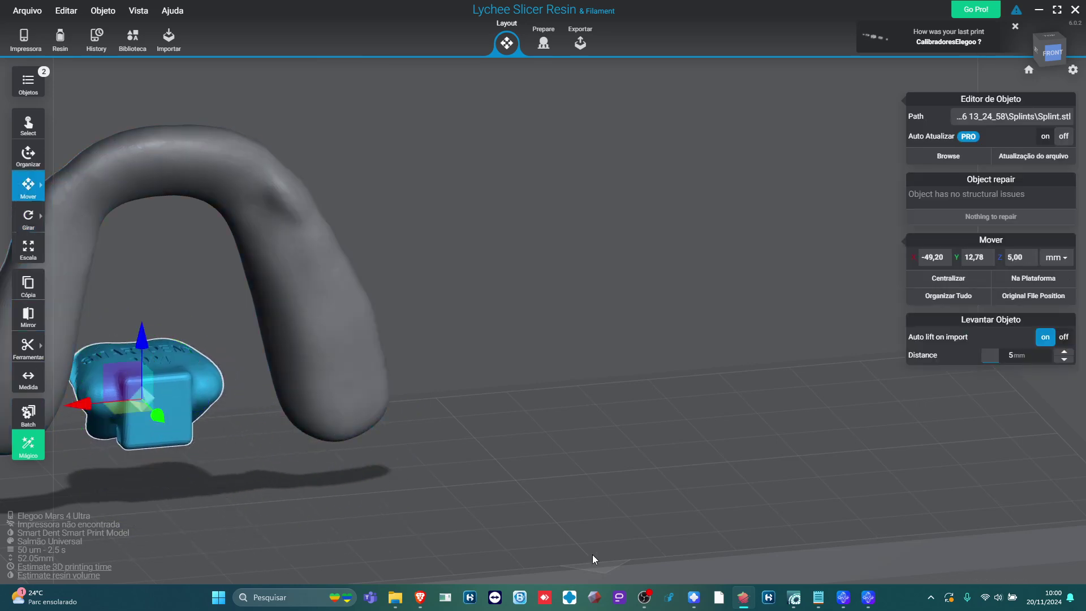
# - Move the arch splint to the middle of the platform, at about X 0.26, Y -4.58
pyautogui.scroll(-5, 592, 554)
pyautogui.moveTo(592, 421); pyautogui.dragTo(565, 509, button='right')
pyautogui.moveTo(406, 324); pyautogui.dragTo(621, 346)
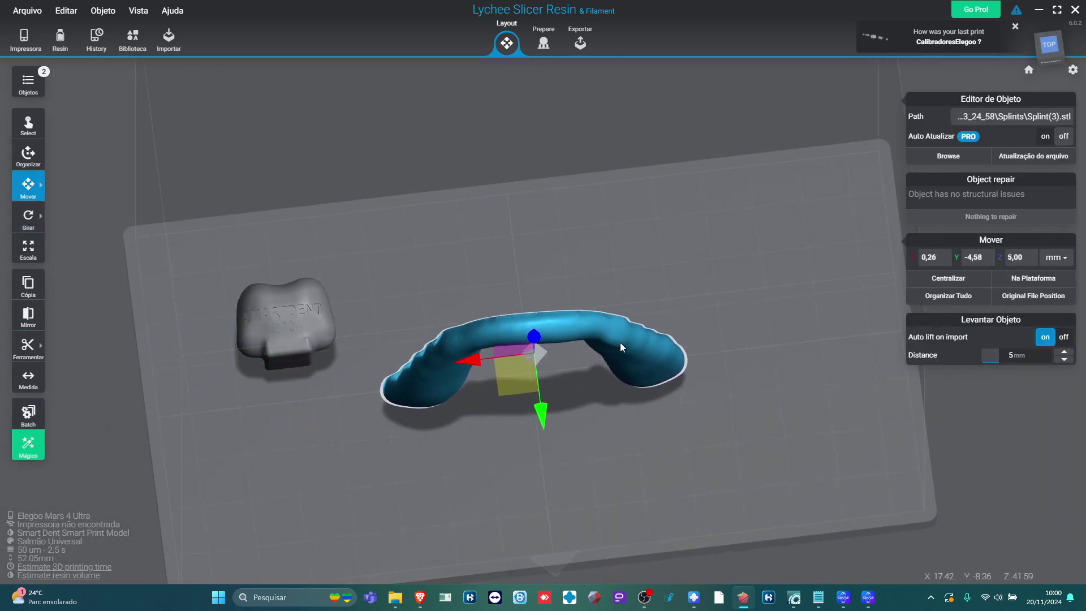
# - Move the small engraved piece behind and beside the arch splint, to about X 66.35, Y 30.54, Z -4.02
pyautogui.moveTo(650, 436); pyautogui.dragTo(415, 442, button='right')
pyautogui.click(395, 442)
pyautogui.moveTo(394, 442); pyautogui.dragTo(728, 344)
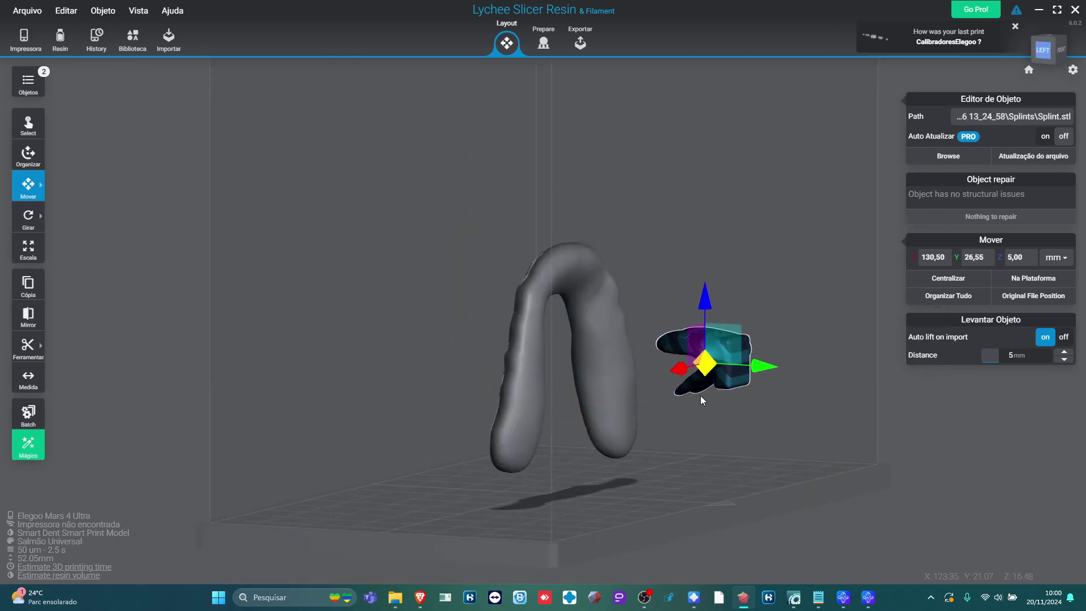
pyautogui.moveTo(700, 395); pyautogui.dragTo(737, 407, button='right')
pyautogui.scroll(-2, 738, 407)
pyautogui.moveTo(827, 270); pyautogui.dragTo(703, 344)
pyautogui.moveTo(663, 366); pyautogui.dragTo(700, 375, button='right')
pyautogui.moveTo(700, 374); pyautogui.dragTo(846, 320)
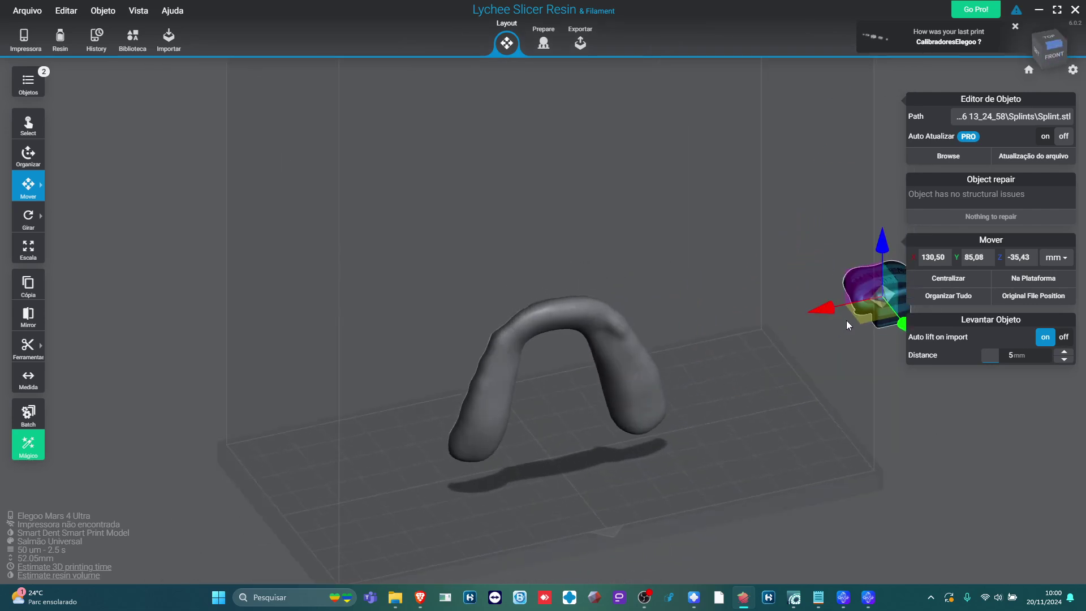
pyautogui.click(758, 334)
pyautogui.moveTo(864, 311); pyautogui.dragTo(725, 325)
pyautogui.moveTo(733, 280); pyautogui.dragTo(695, 360)
pyautogui.moveTo(769, 379)
pyautogui.mouseDown()
pyautogui.moveTo(743, 358)
pyautogui.moveTo(756, 371)
pyautogui.mouseUp()
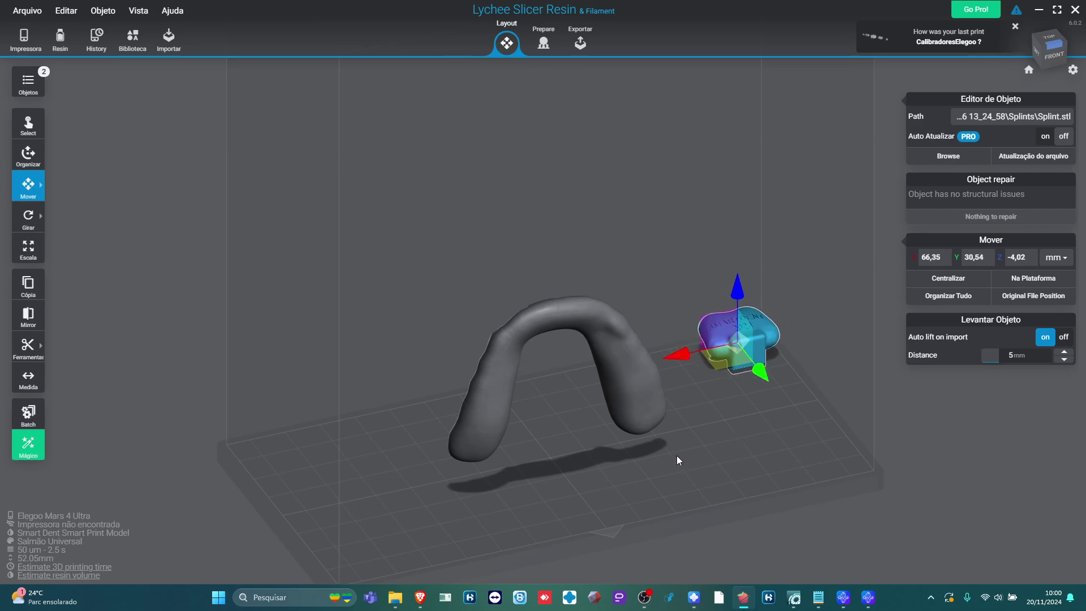
# - Rotate the arch splint about the X axis to about 100.54° so that it lies nearly flat above the platform
pyautogui.moveTo(563, 484); pyautogui.dragTo(541, 476)
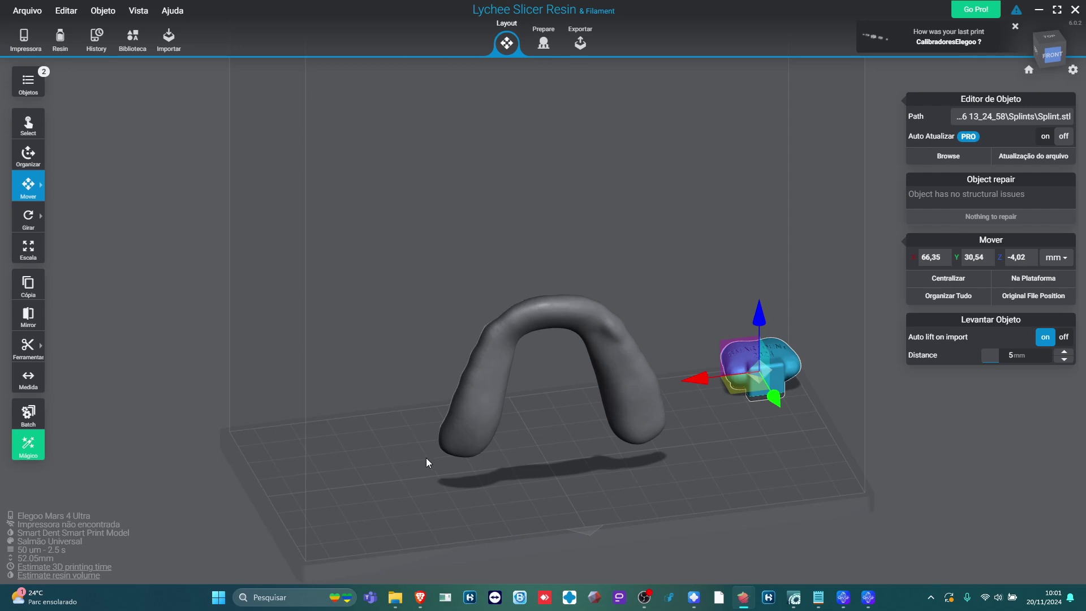
pyautogui.click(571, 317)
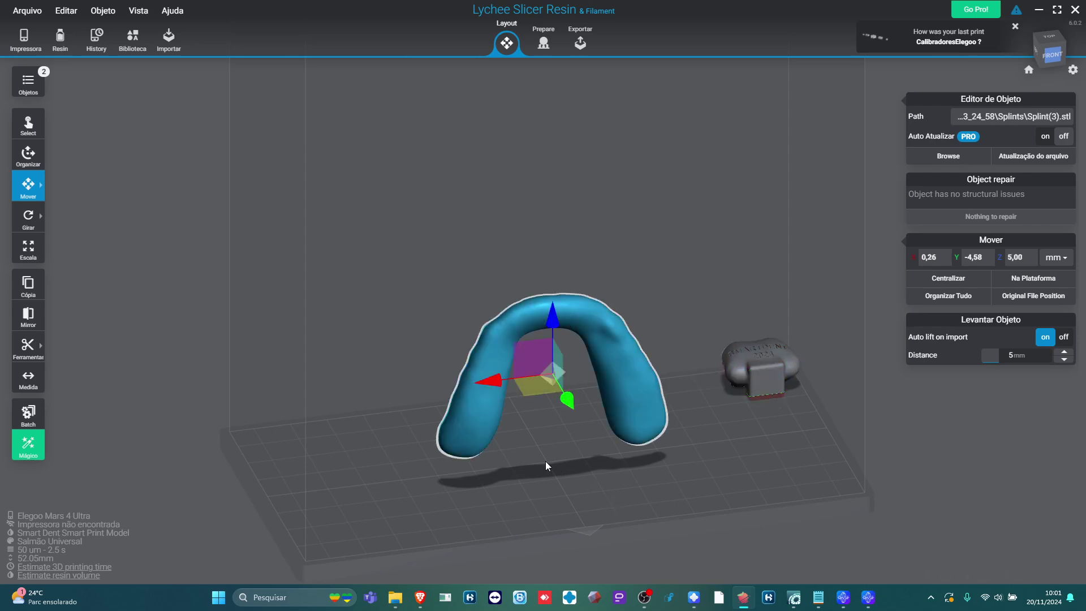
pyautogui.moveTo(545, 460); pyautogui.dragTo(689, 437)
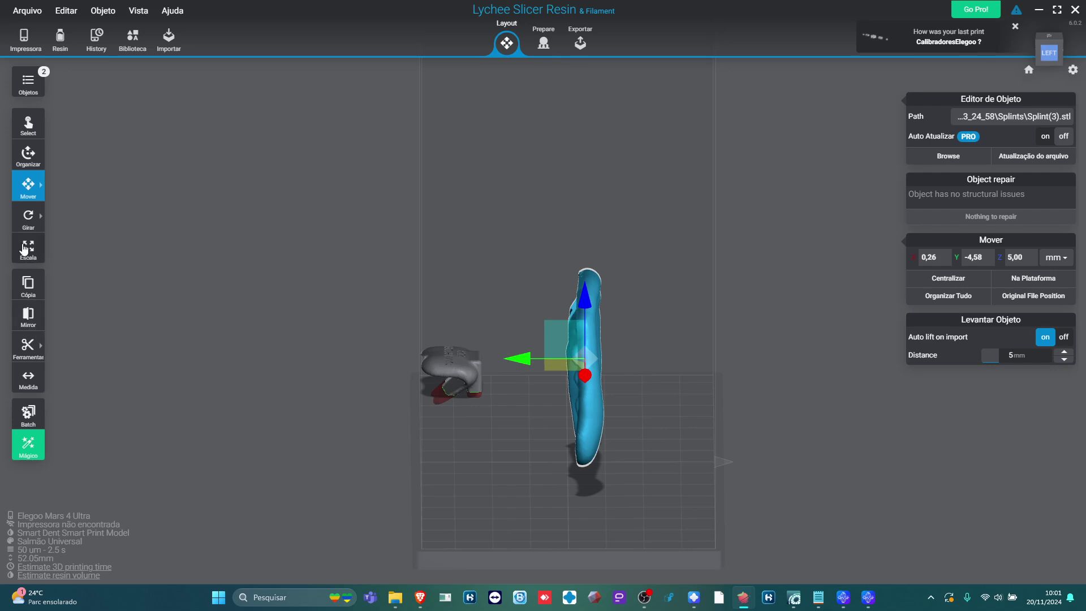
pyautogui.moveTo(28, 232)
pyautogui.click(59, 223)
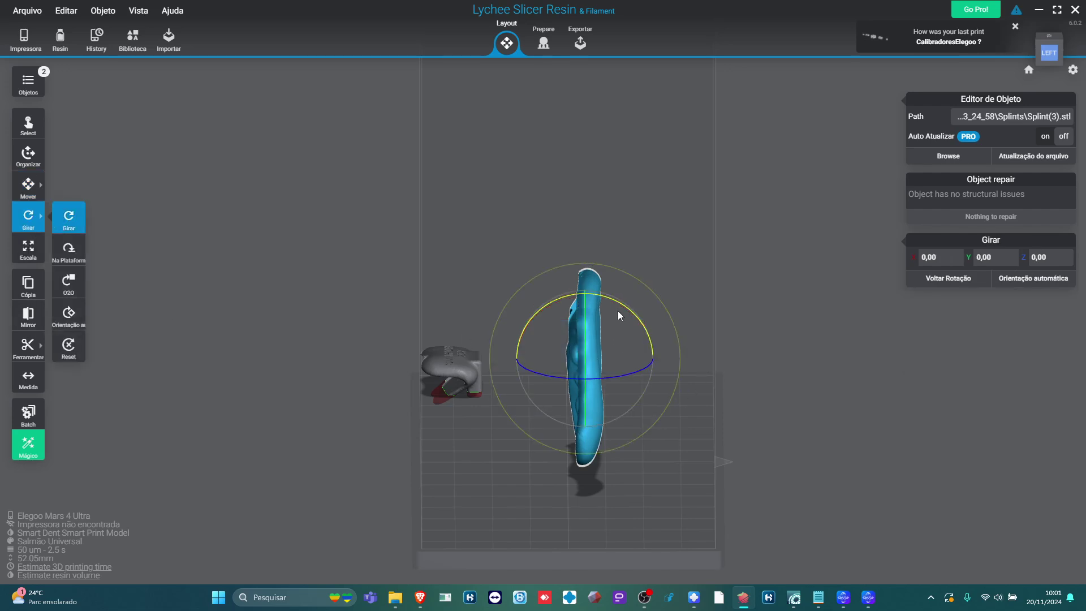
pyautogui.moveTo(617, 310)
pyautogui.mouseDown(button='right')
pyautogui.moveTo(615, 290)
pyautogui.moveTo(620, 299)
pyautogui.mouseUp(button='right')
pyautogui.moveTo(620, 299); pyautogui.dragTo(668, 398)
pyautogui.moveTo(667, 398); pyautogui.dragTo(615, 381, button='right')
pyautogui.moveTo(615, 381); pyautogui.dragTo(695, 396)
pyautogui.moveTo(696, 396); pyautogui.dragTo(655, 395, button='right')
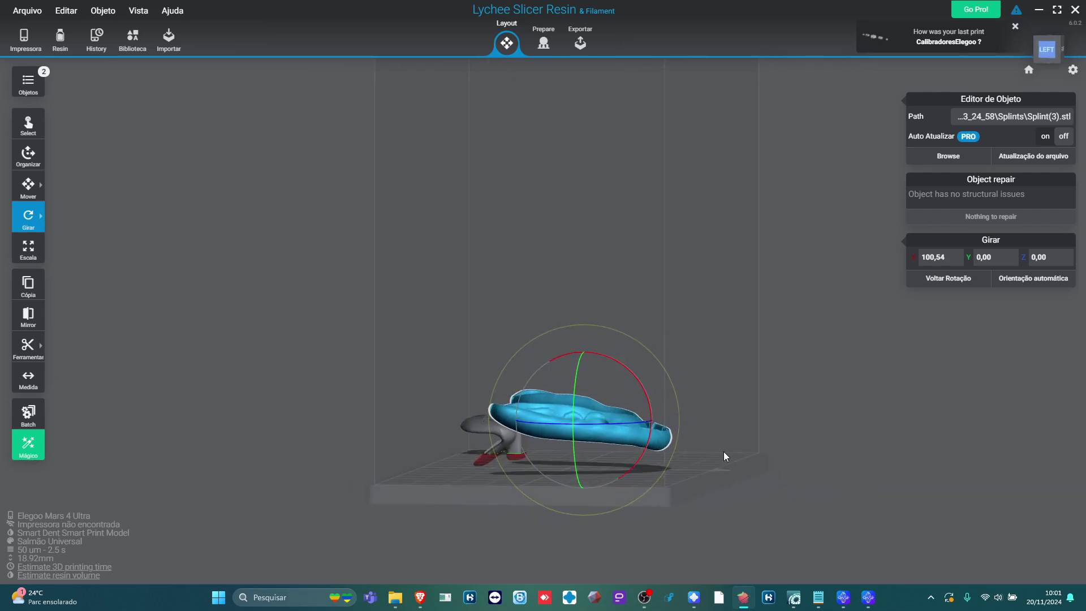
# - View the arch splint from below and enter support preparation to show its underside overhangs
pyautogui.moveTo(726, 455); pyautogui.dragTo(700, 441, button='right')
pyautogui.click(721, 433)
pyautogui.scroll(3, 701, 490)
pyautogui.moveTo(701, 490); pyautogui.dragTo(681, 313, button='right')
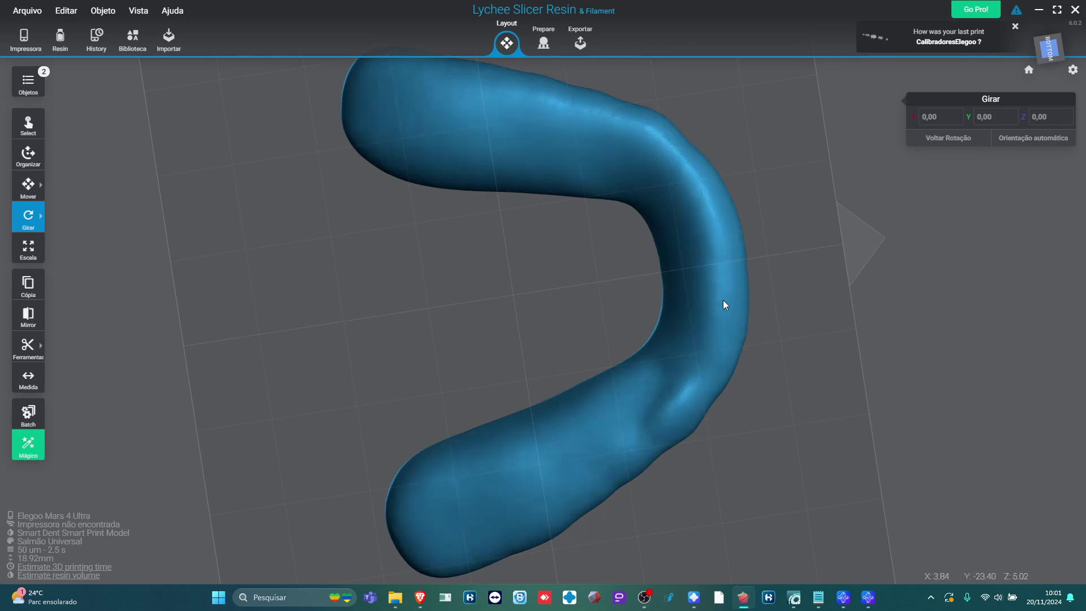
pyautogui.moveTo(654, 160); pyautogui.dragTo(670, 42, button='right')
pyautogui.click(544, 41)
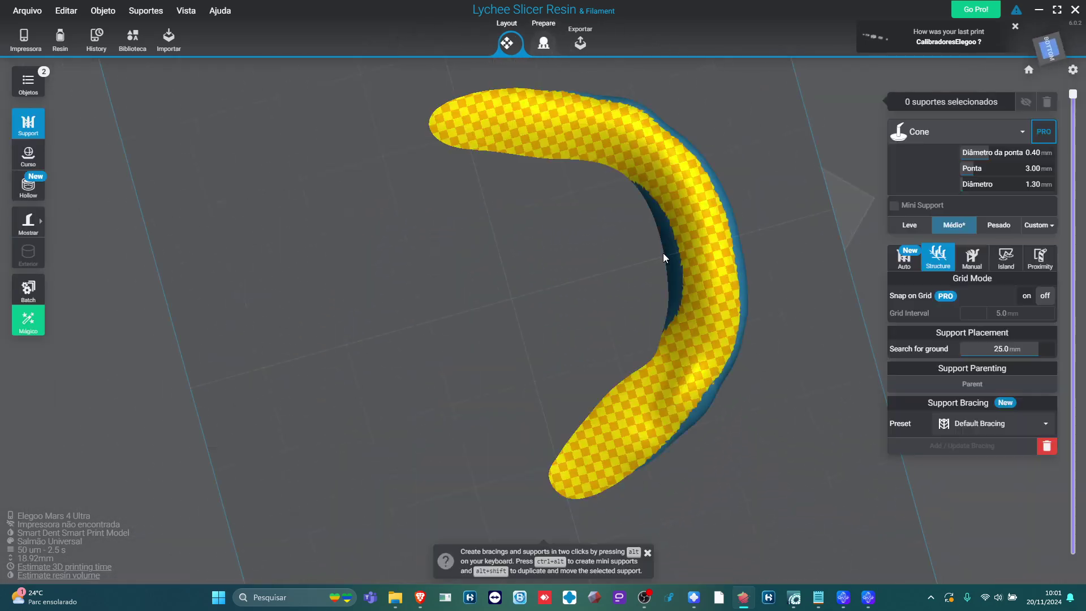
pyautogui.moveTo(663, 253); pyautogui.dragTo(667, 287, button='right')
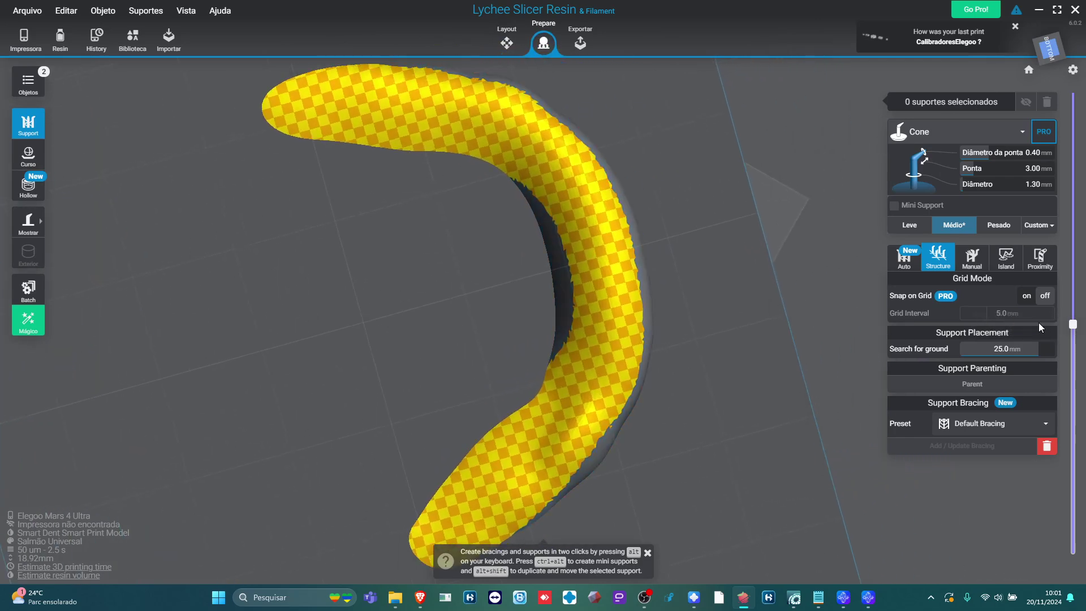
# - Set the support tip diameter to 1.00 mm and place two supports on the arch splint's lowest overhang area
pyautogui.moveTo(1073, 324); pyautogui.dragTo(1080, 436)
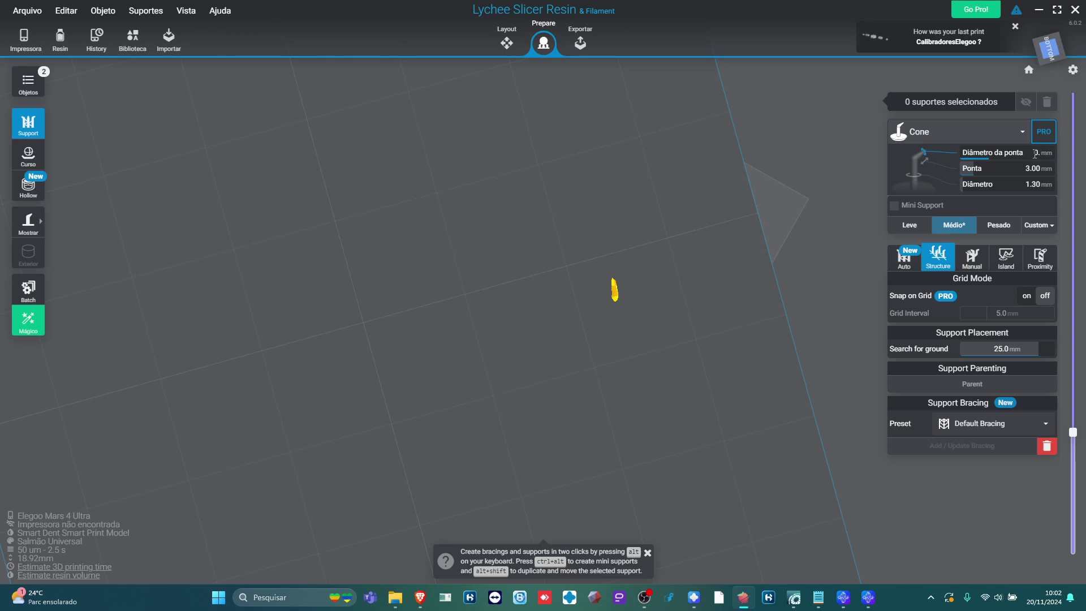
pyautogui.write('1')
pyautogui.press('Return')
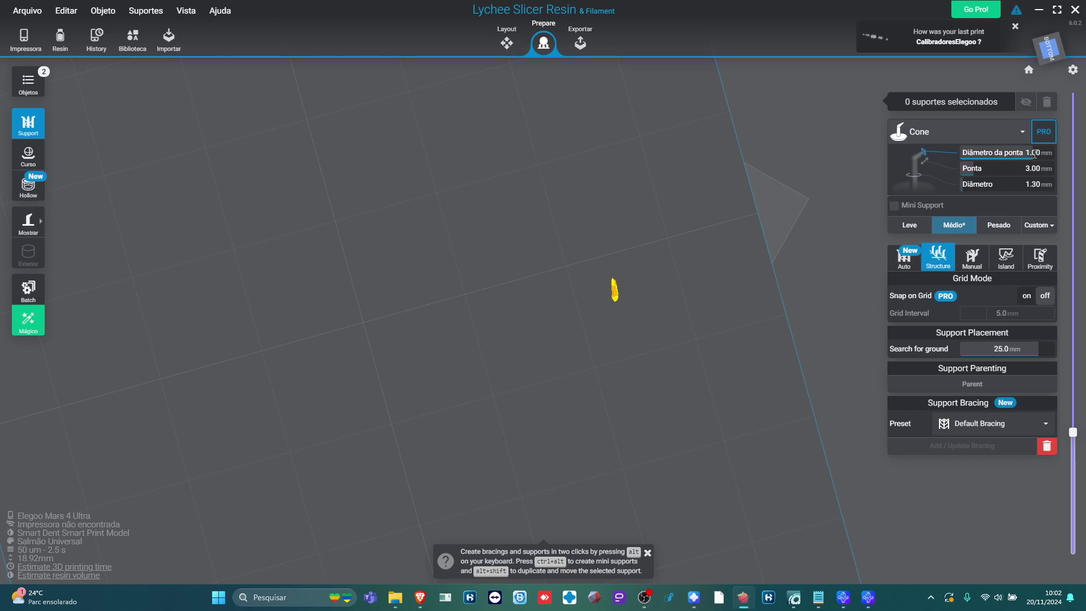
pyautogui.click(615, 294)
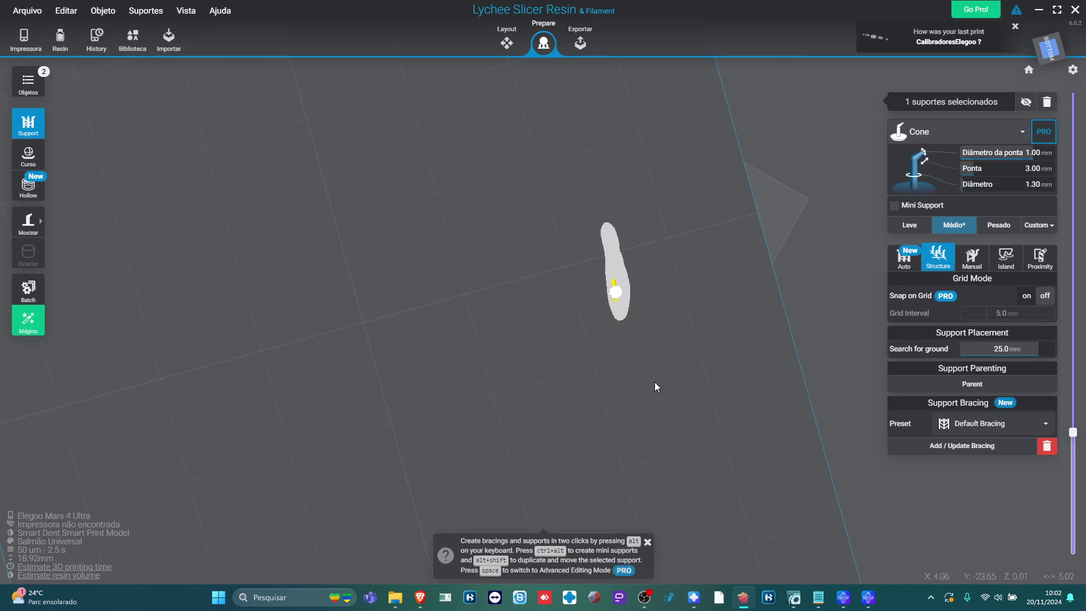
pyautogui.moveTo(663, 372); pyautogui.dragTo(667, 259, button='middle')
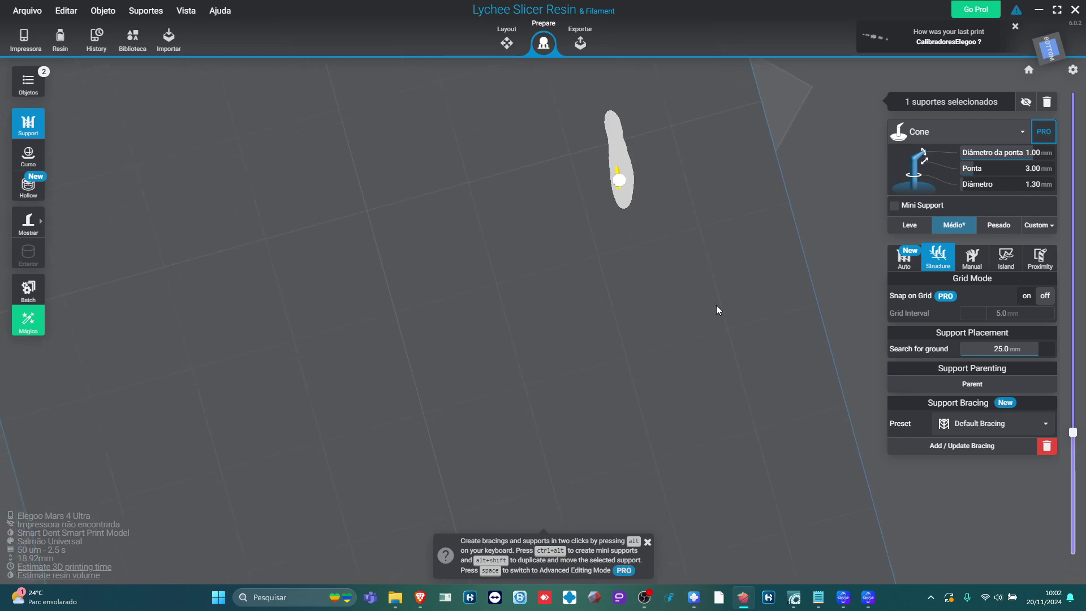
pyautogui.scroll(1, 716, 304)
pyautogui.moveTo(1072, 433); pyautogui.dragTo(1072, 428)
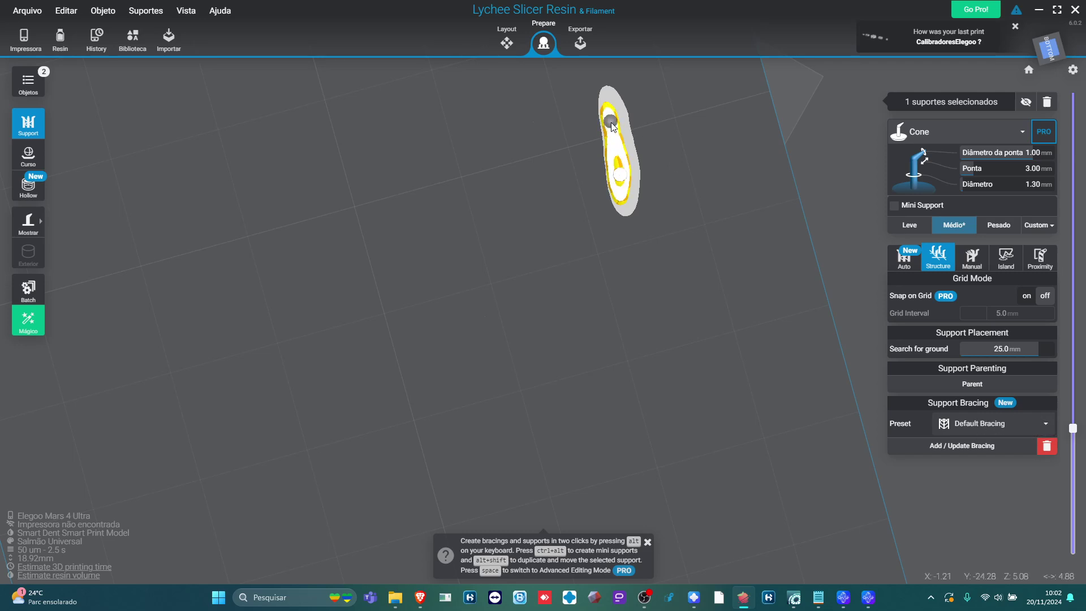
pyautogui.click(611, 123)
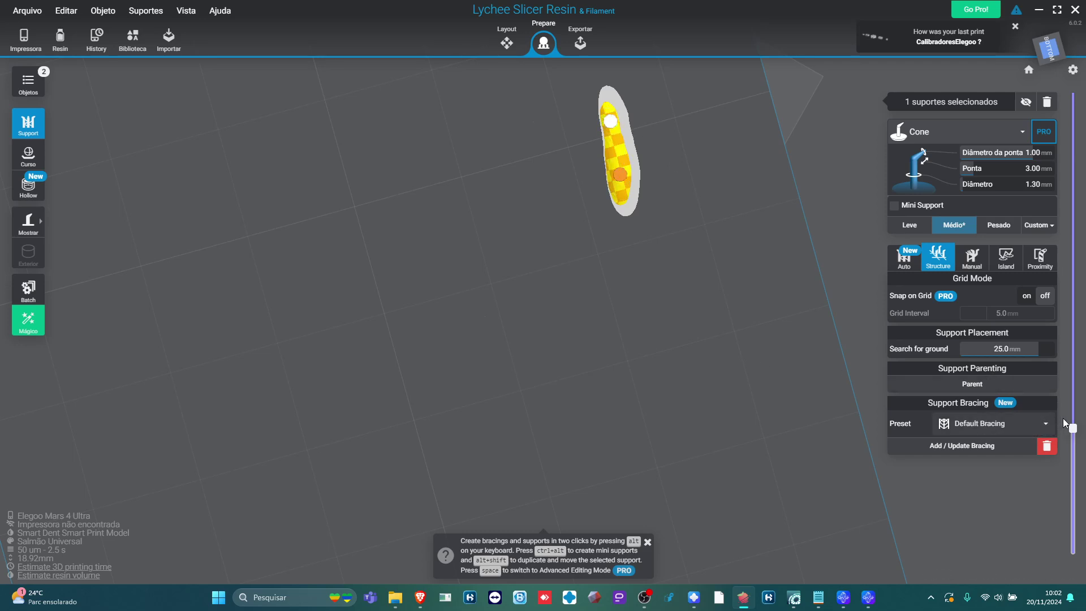
# - Place a support on the small separate island next to the main overhang and set its tip diameter to 0.60 mm
pyautogui.moveTo(1073, 428); pyautogui.dragTo(1072, 397)
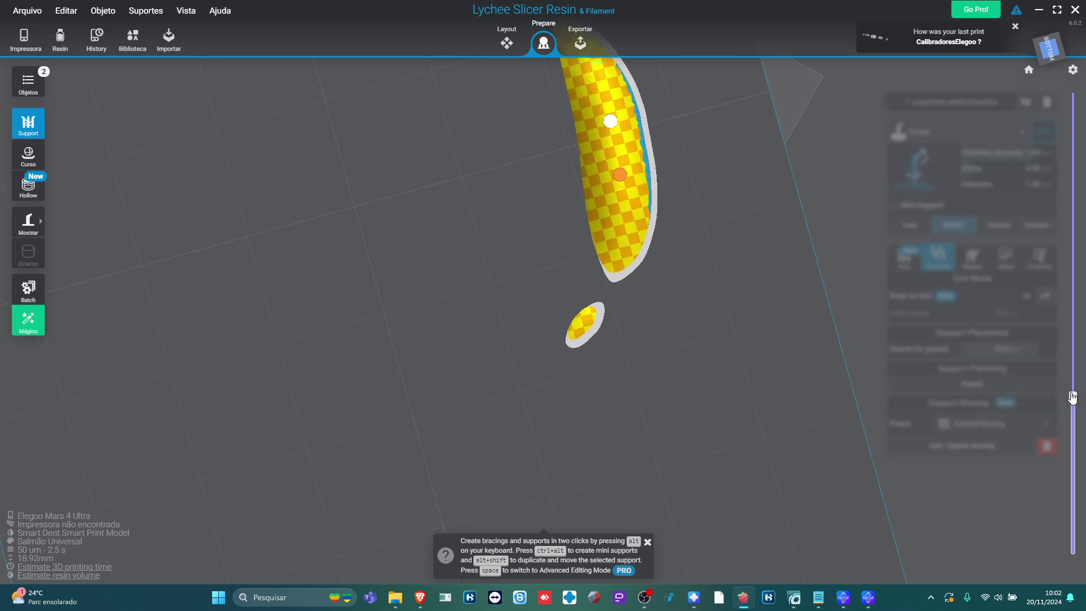
pyautogui.moveTo(583, 323); pyautogui.dragTo(692, 298)
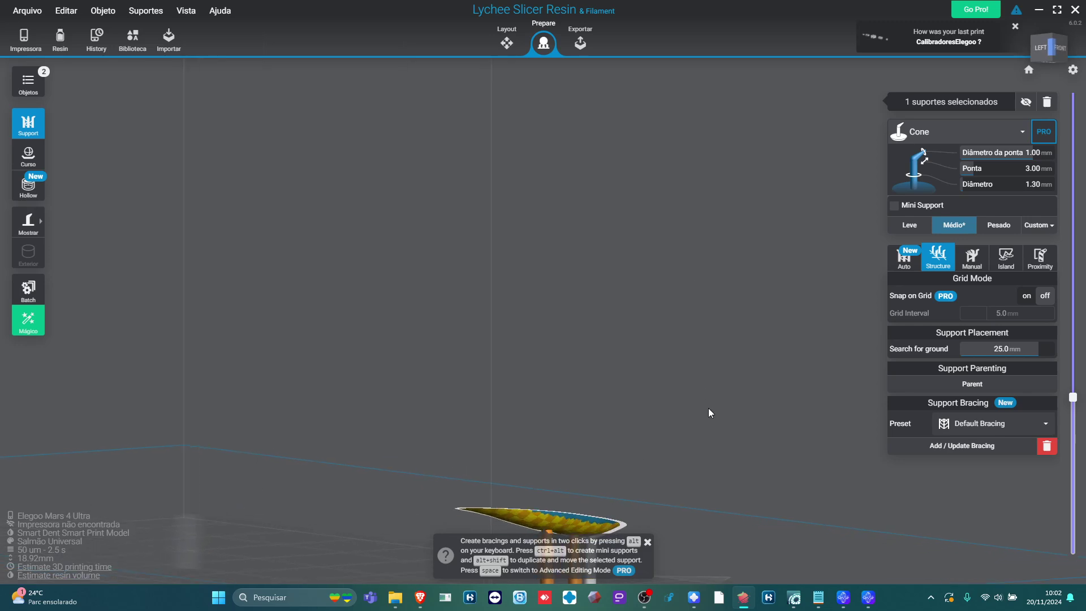
pyautogui.moveTo(708, 408); pyautogui.dragTo(959, 165)
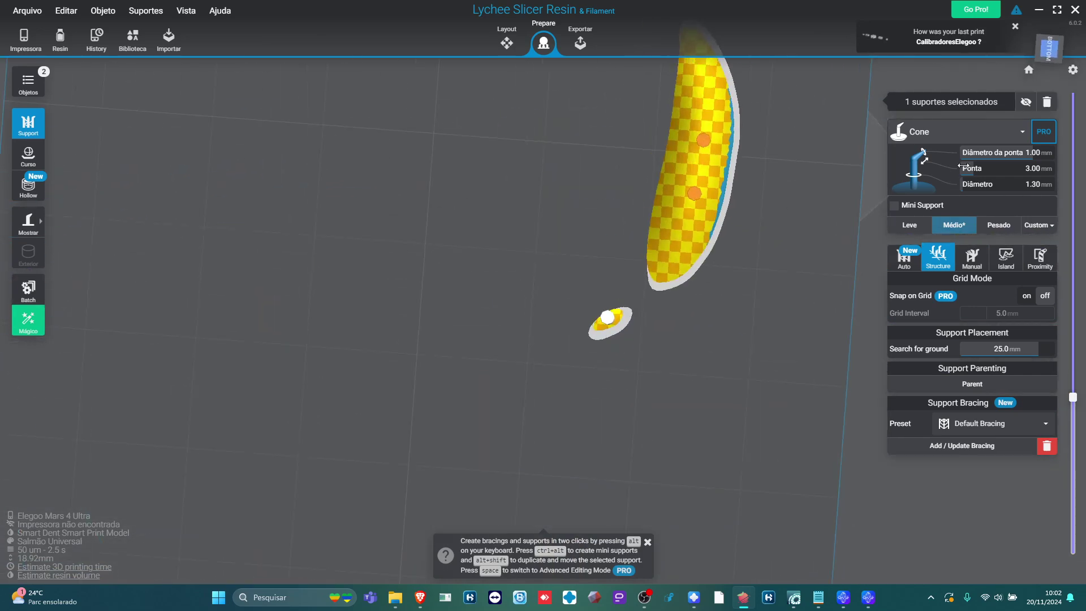
pyautogui.click(1034, 152)
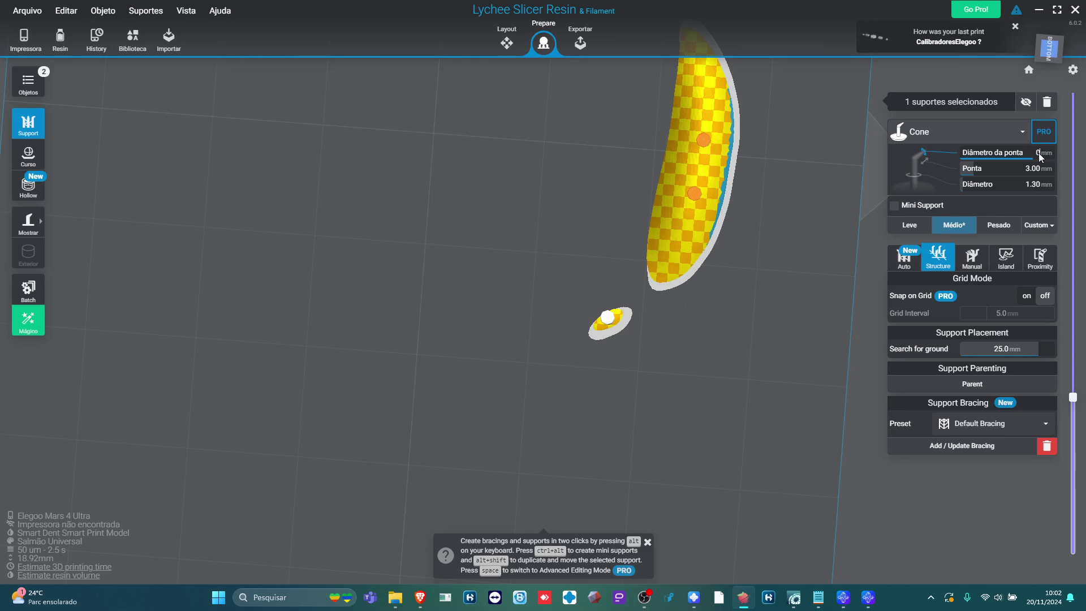
pyautogui.write('0.6')
pyautogui.press('Return')
pyautogui.moveTo(730, 283); pyautogui.dragTo(756, 273)
pyautogui.scroll(-1, 790, 275)
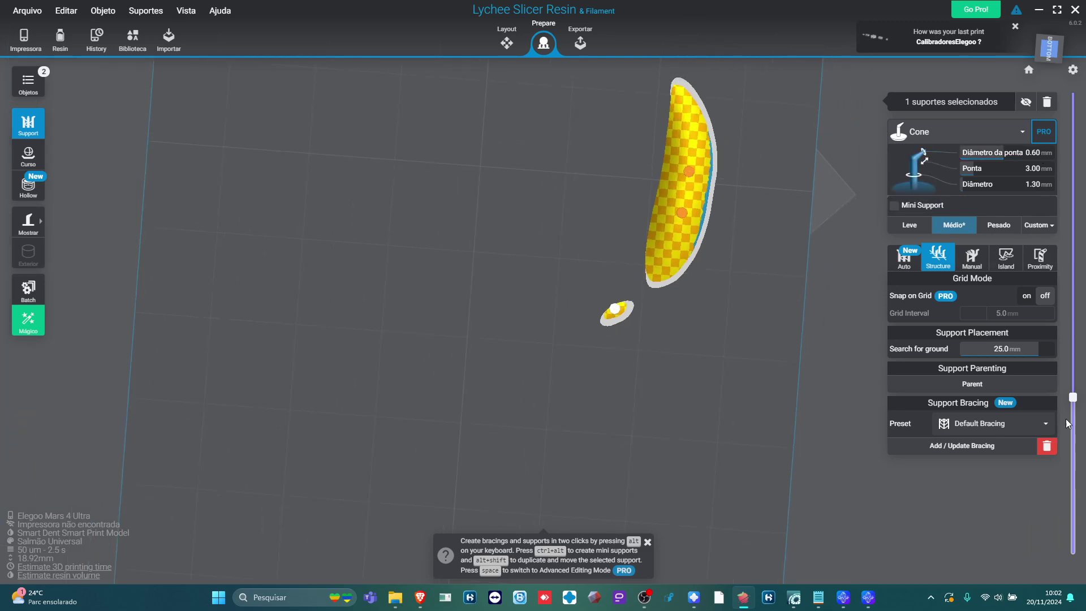
# - Lower the layer preview to layer 128 (6.39 mm) and examine where the small separate island meets its support
pyautogui.moveTo(1072, 423)
pyautogui.mouseDown()
pyautogui.moveTo(1074, 438)
pyautogui.moveTo(1072, 402)
pyautogui.mouseUp()
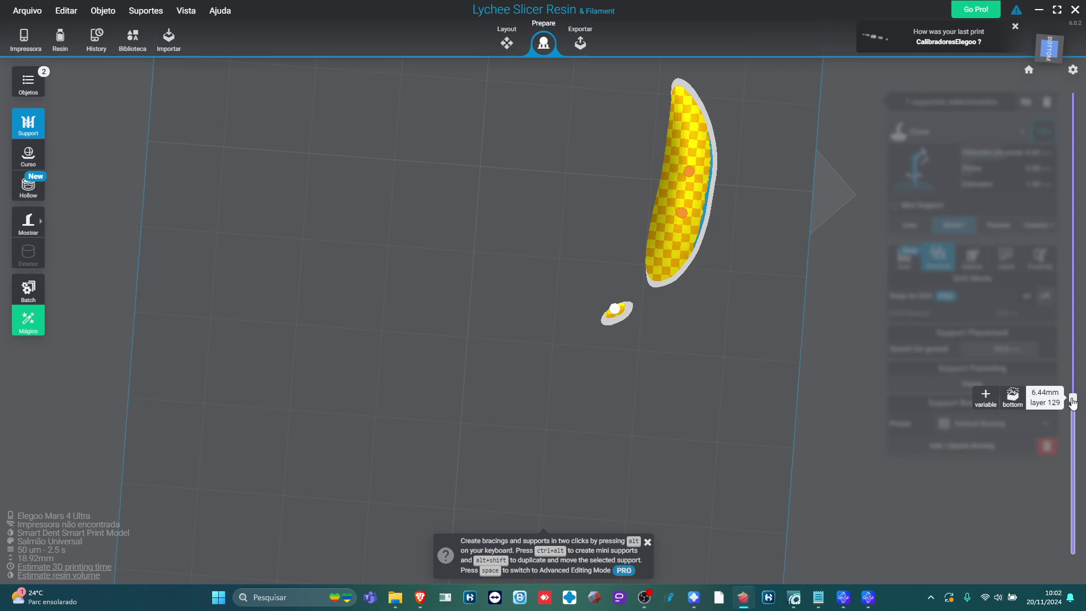
pyautogui.moveTo(1072, 402)
pyautogui.mouseDown()
pyautogui.moveTo(1072, 369)
pyautogui.moveTo(1073, 405)
pyautogui.mouseUp()
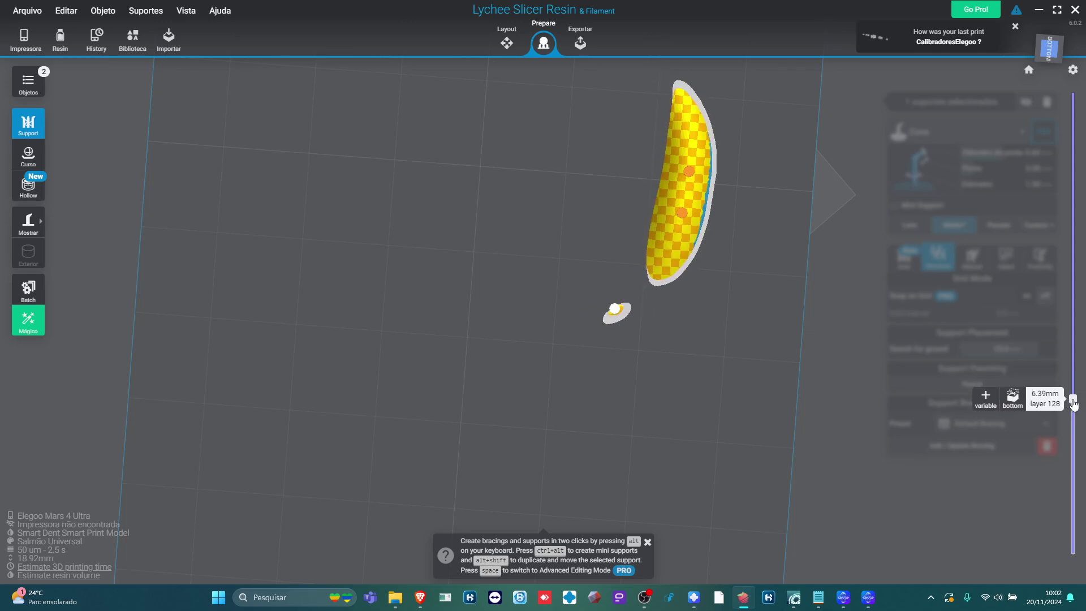
pyautogui.moveTo(629, 311); pyautogui.dragTo(744, 349, button='right')
pyautogui.moveTo(718, 436); pyautogui.dragTo(661, 408, button='right')
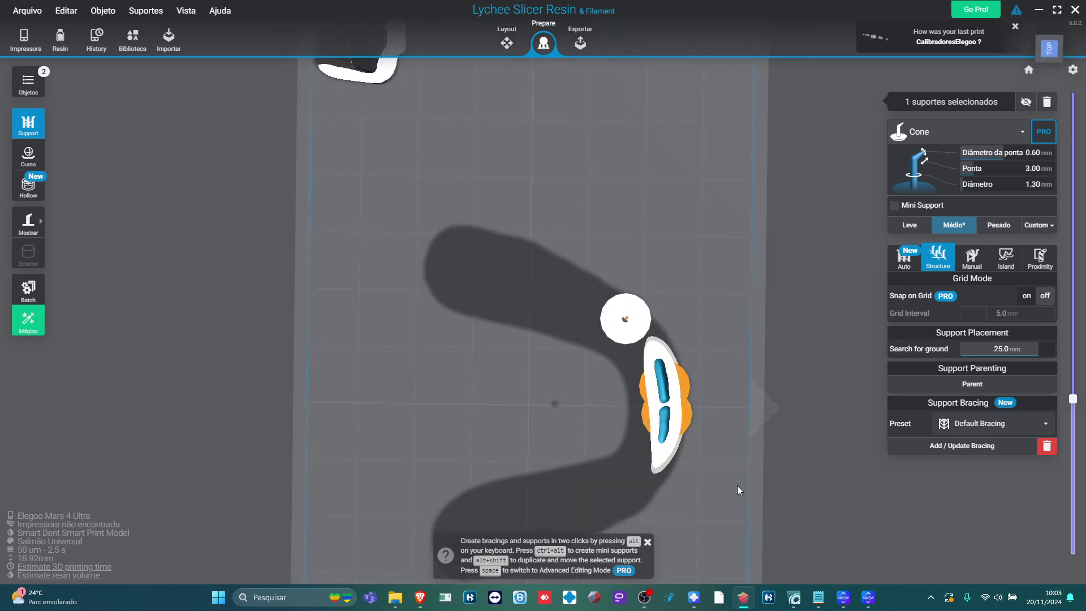
# - Set the tip diameter of the small island's support to 1.00 mm and deselect it
pyautogui.moveTo(736, 486); pyautogui.dragTo(706, 348, button='right')
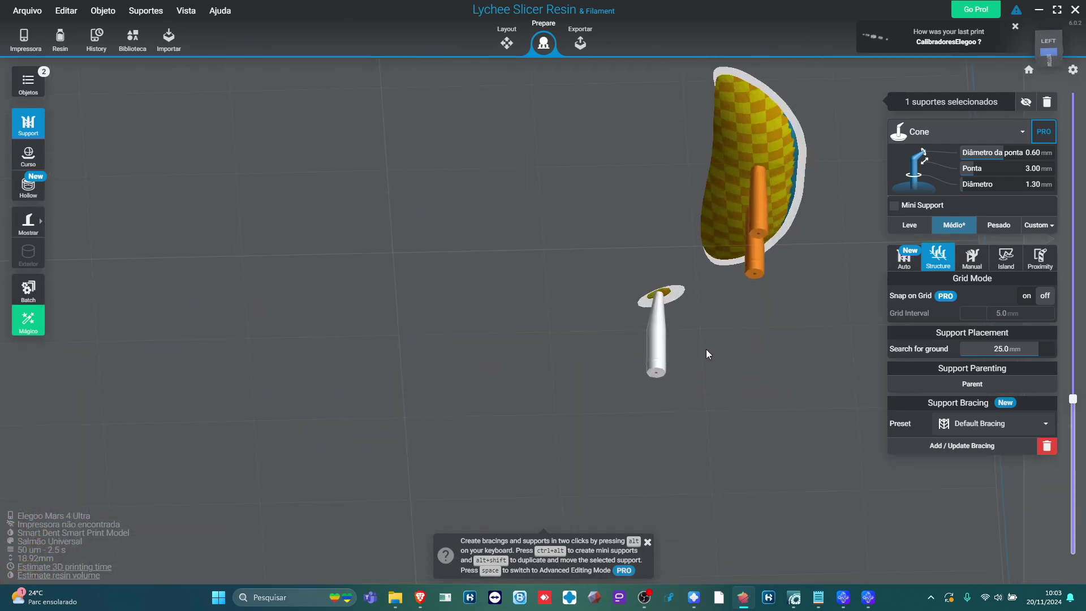
pyautogui.scroll(4, 695, 346)
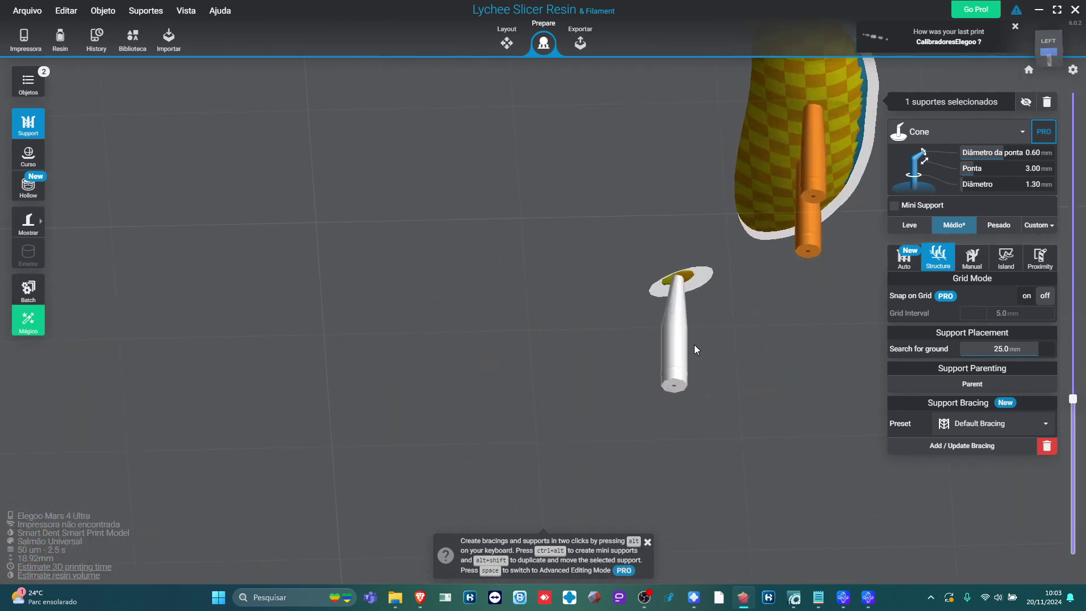
pyautogui.click(1046, 153)
pyautogui.press('Return')
pyautogui.click(812, 326)
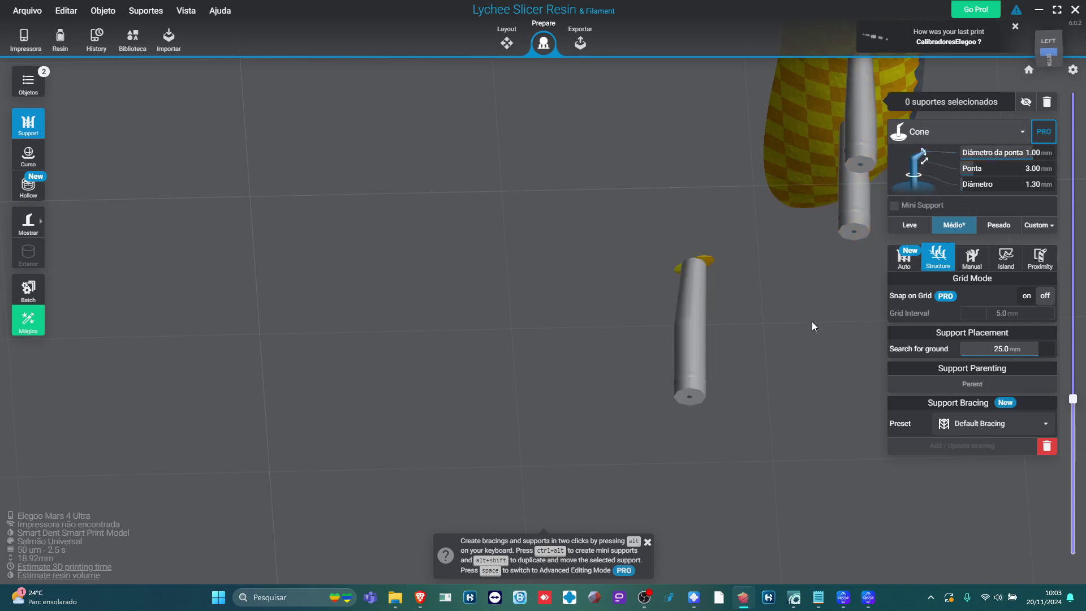
# - Check the placed supports individually, then, with none selected, set the tip diameter for new supports to 0.60 mm
pyautogui.moveTo(811, 321); pyautogui.dragTo(749, 394, button='right')
pyautogui.click(797, 177)
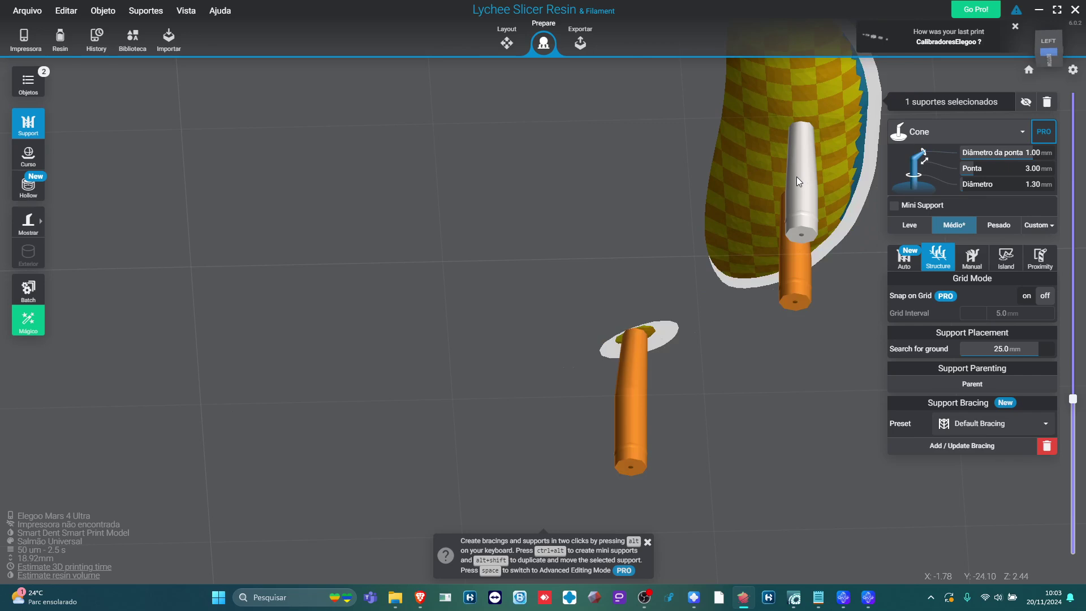
pyautogui.click(815, 401)
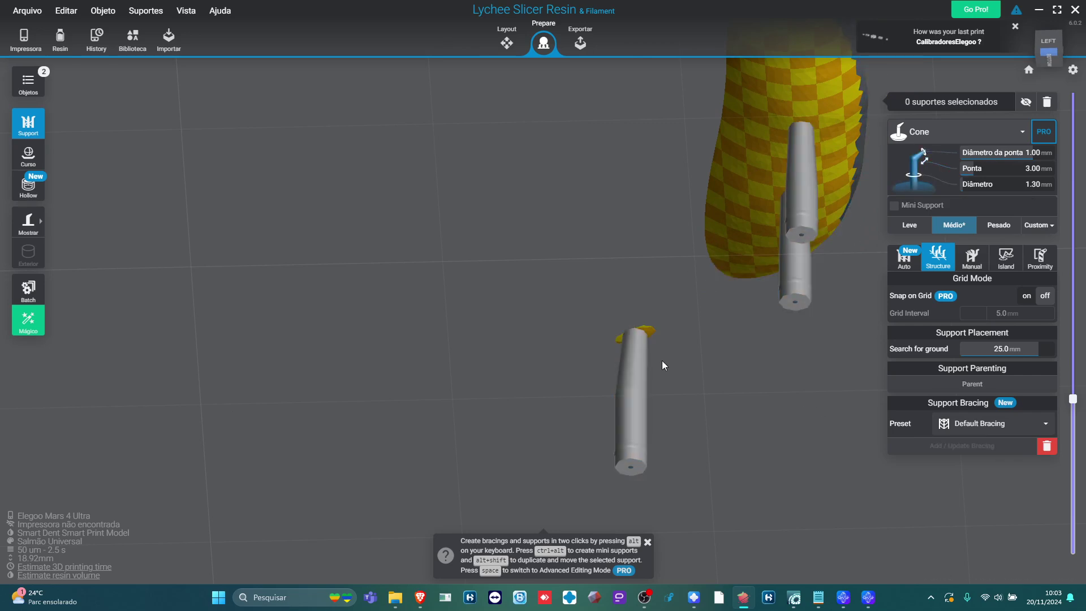
pyautogui.click(639, 379)
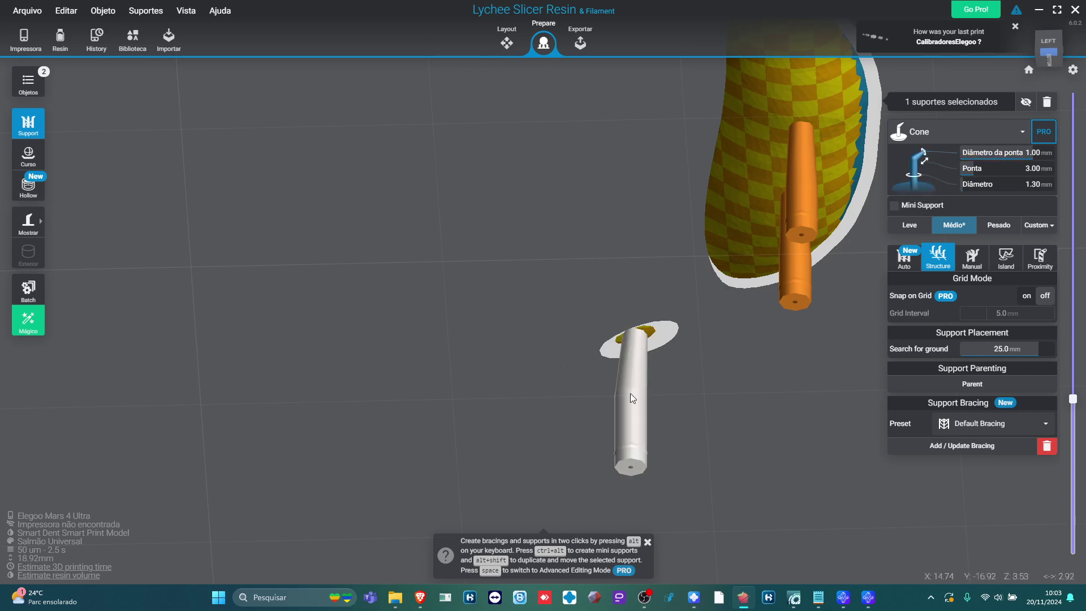
pyautogui.click(717, 283)
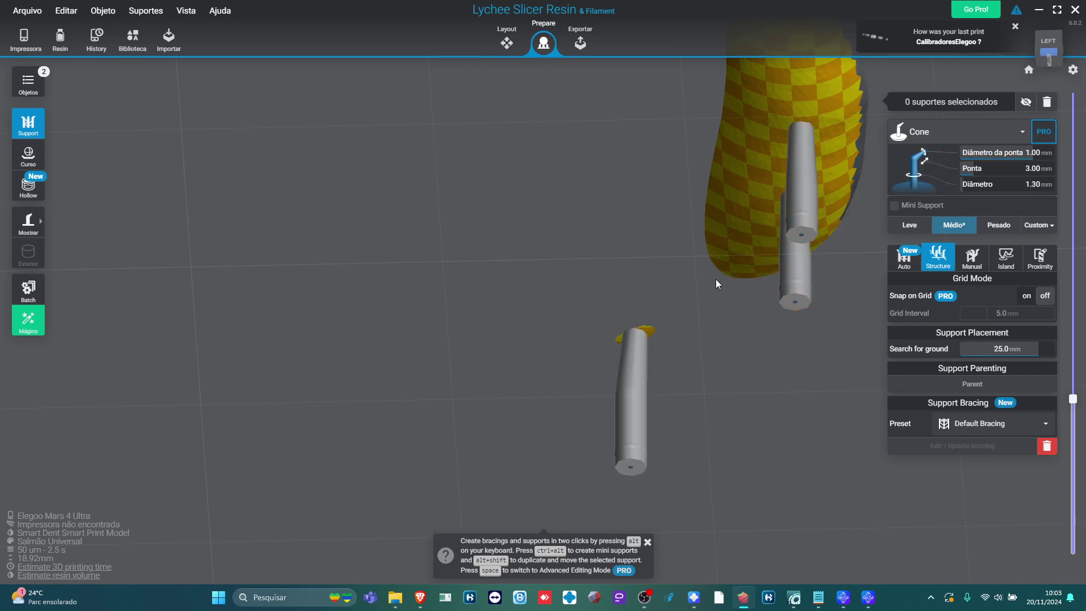
pyautogui.click(1030, 153)
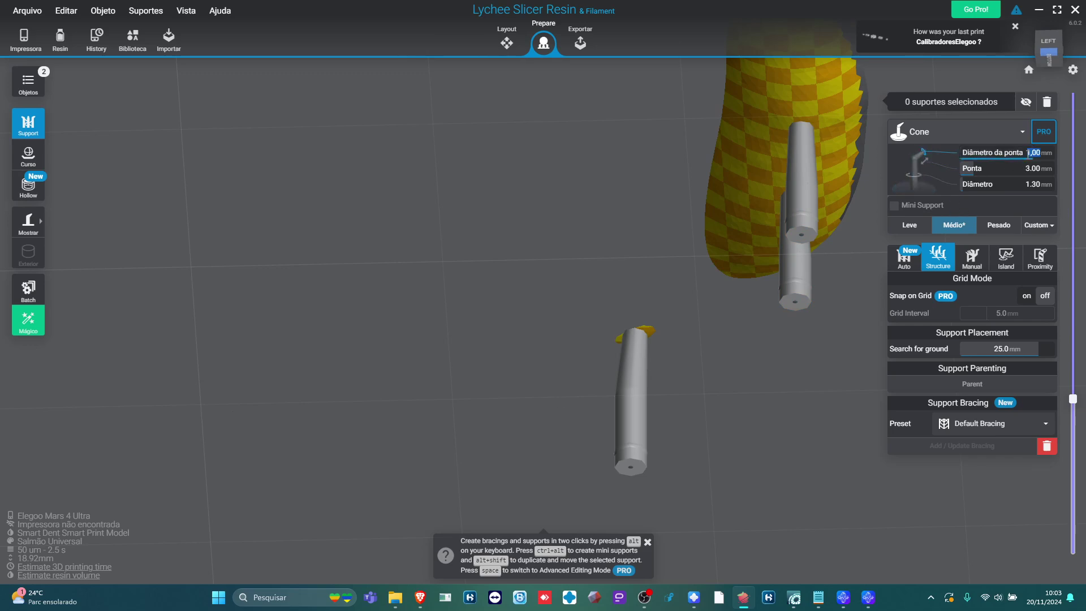
pyautogui.write('0.6')
pyautogui.press('Return')
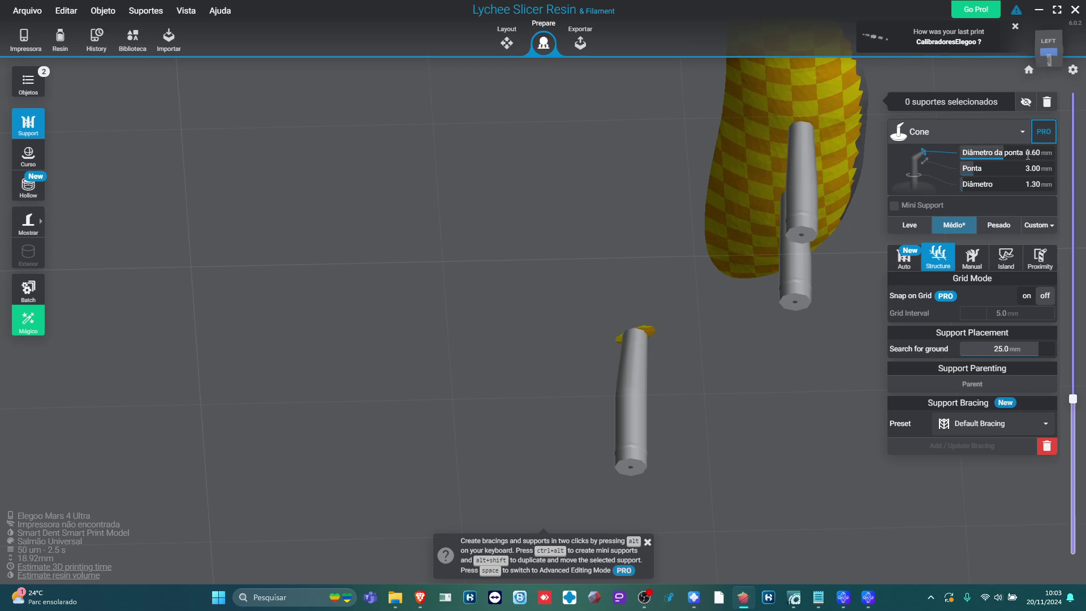
# - Raise the layer preview up to layer 376 (18.77 mm) and examine the overhangs along the splint's whole underside
pyautogui.scroll(-5, 572, 183)
pyautogui.moveTo(810, 396); pyautogui.dragTo(757, 341)
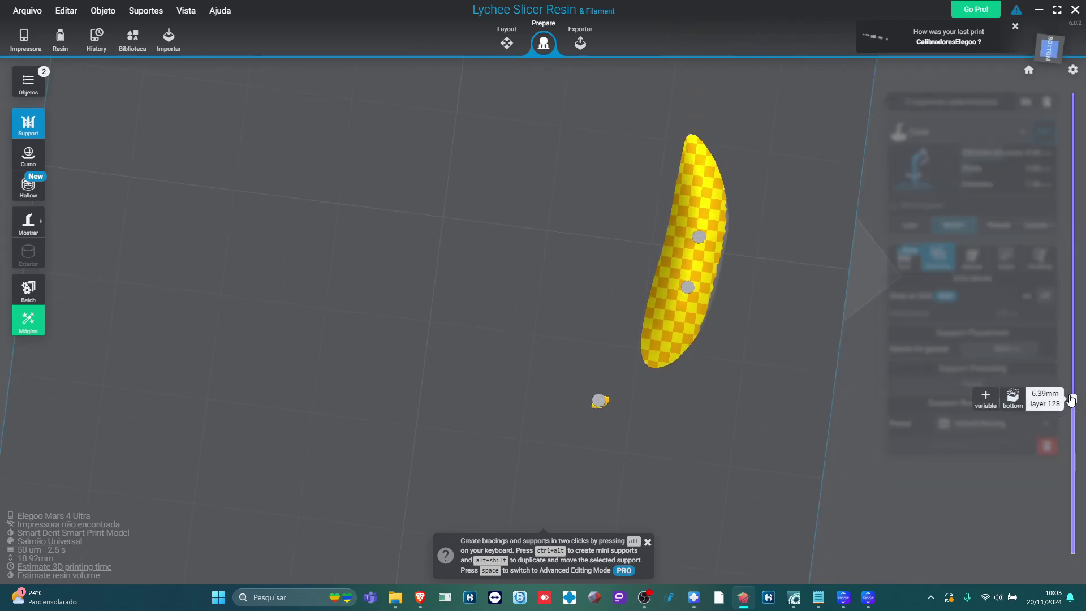
pyautogui.moveTo(1072, 399); pyautogui.dragTo(1071, 364)
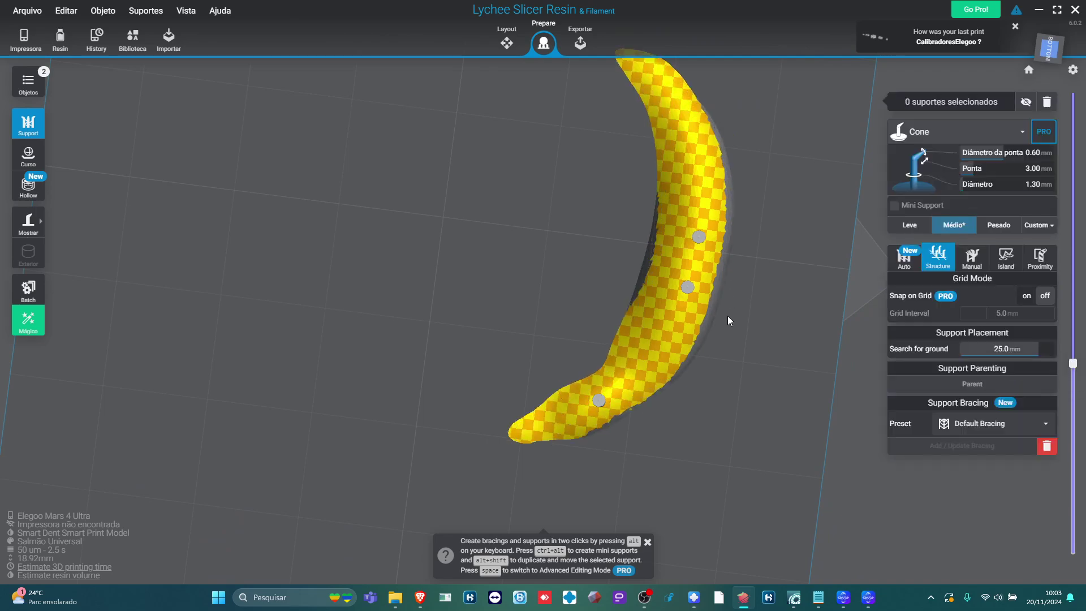
pyautogui.moveTo(768, 335); pyautogui.dragTo(763, 402, button='right')
pyautogui.scroll(-3, 764, 402)
pyautogui.moveTo(1073, 367); pyautogui.dragTo(1011, 97)
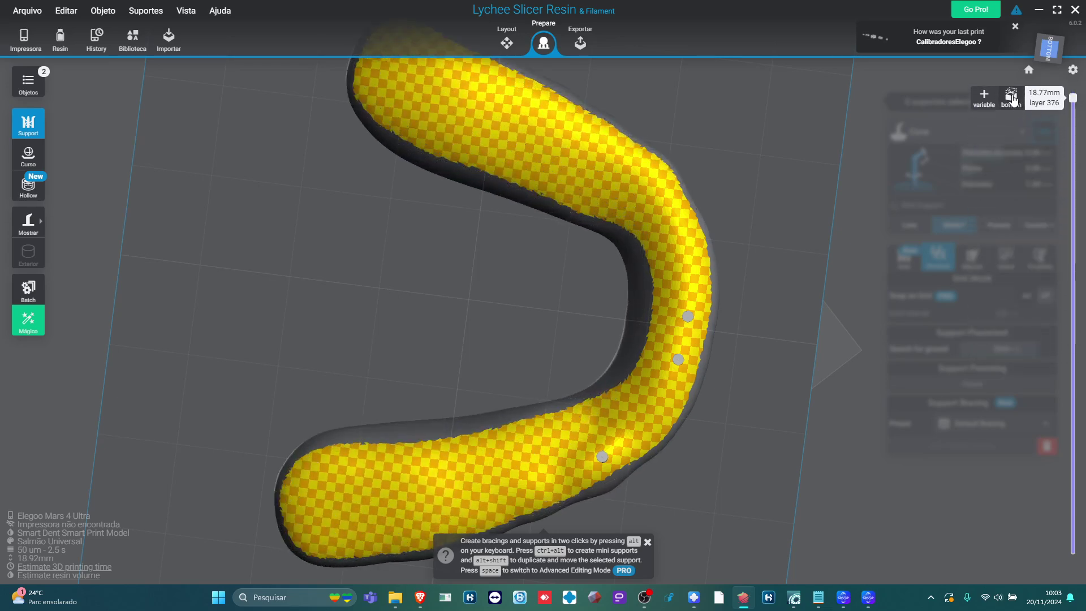
pyautogui.scroll(-3, 447, 344)
pyautogui.moveTo(446, 344); pyautogui.dragTo(715, 216, button='right')
pyautogui.scroll(3, 684, 313)
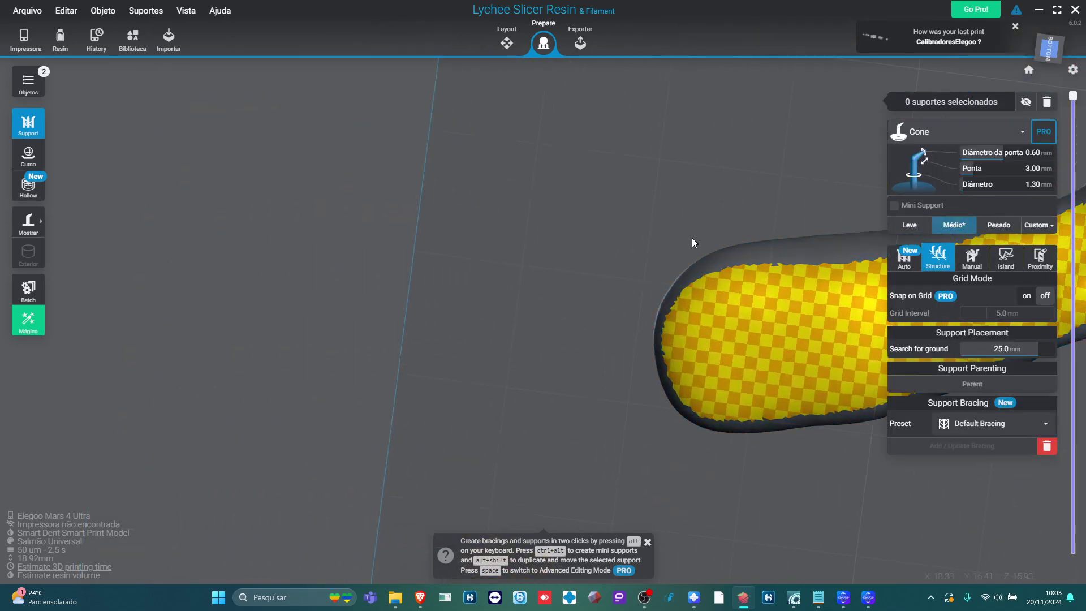
# - Set the shaft diameter for new supports to 1.60 mm with no support selected
pyautogui.moveTo(691, 237); pyautogui.dragTo(493, 416)
pyautogui.click(232, 377)
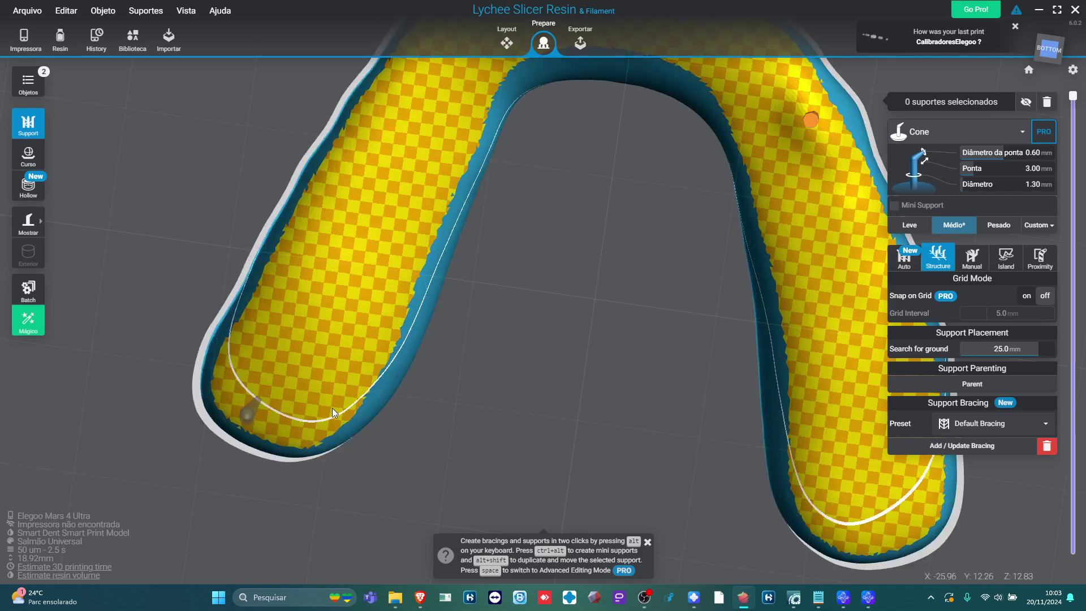
pyautogui.moveTo(610, 277); pyautogui.dragTo(856, 416)
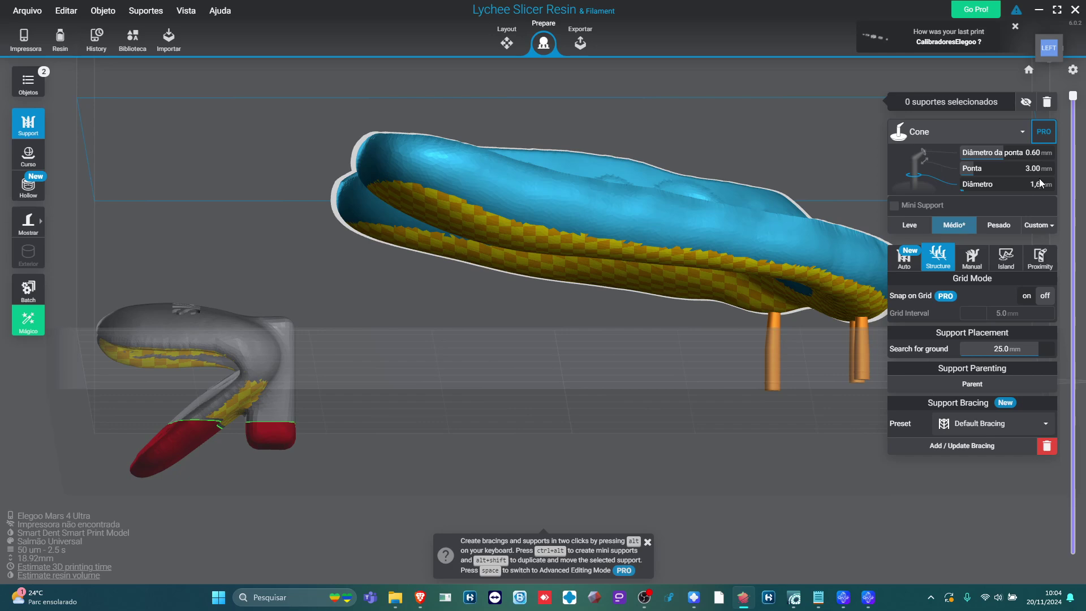
pyautogui.click(741, 331)
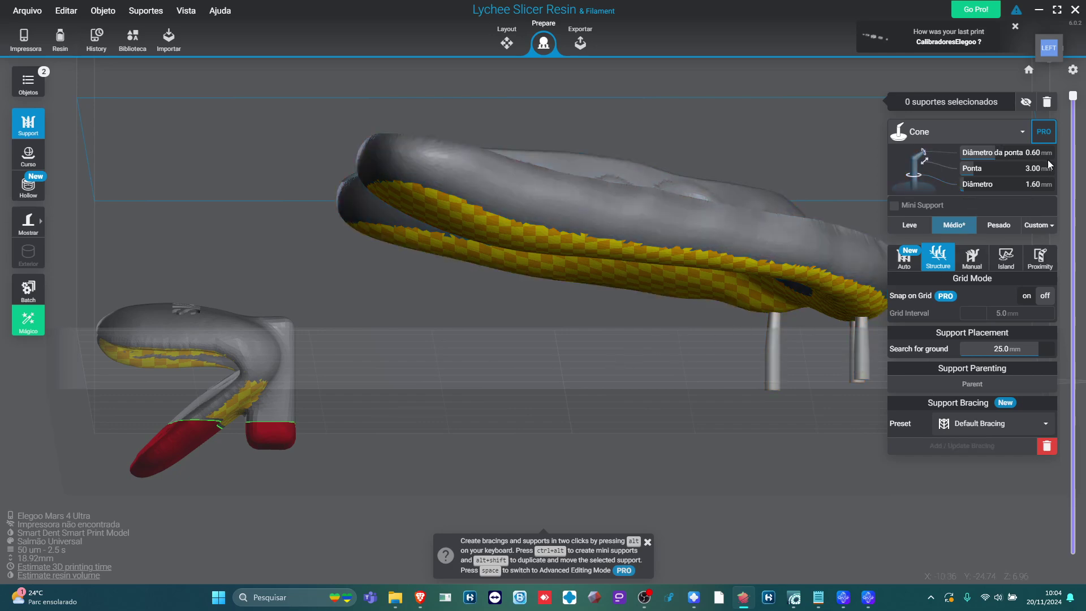
pyautogui.moveTo(564, 204); pyautogui.dragTo(498, 229, button='right')
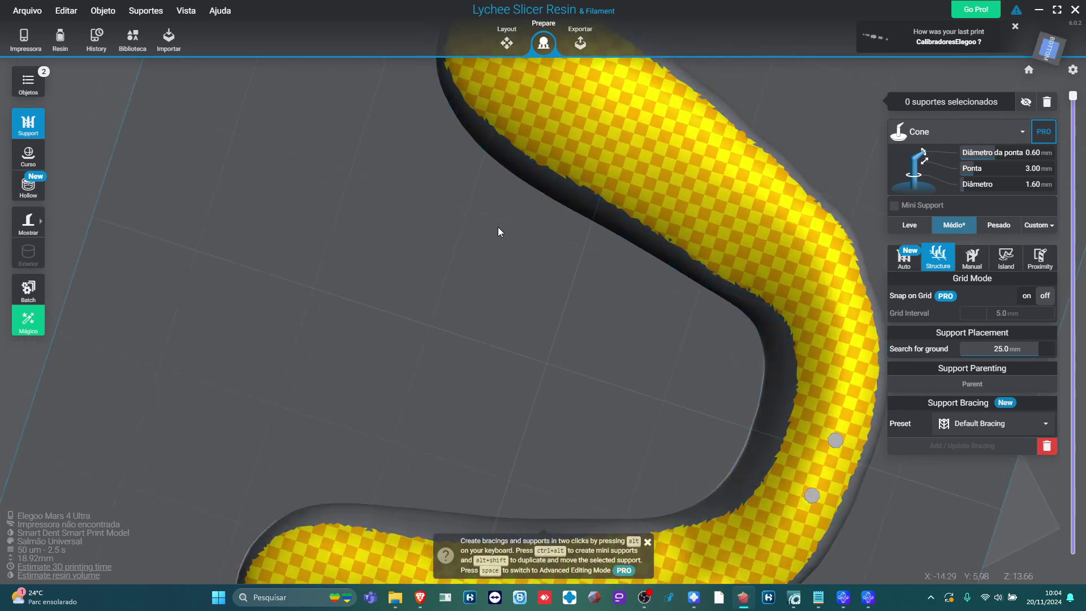
pyautogui.moveTo(552, 333); pyautogui.dragTo(504, 469, button='right')
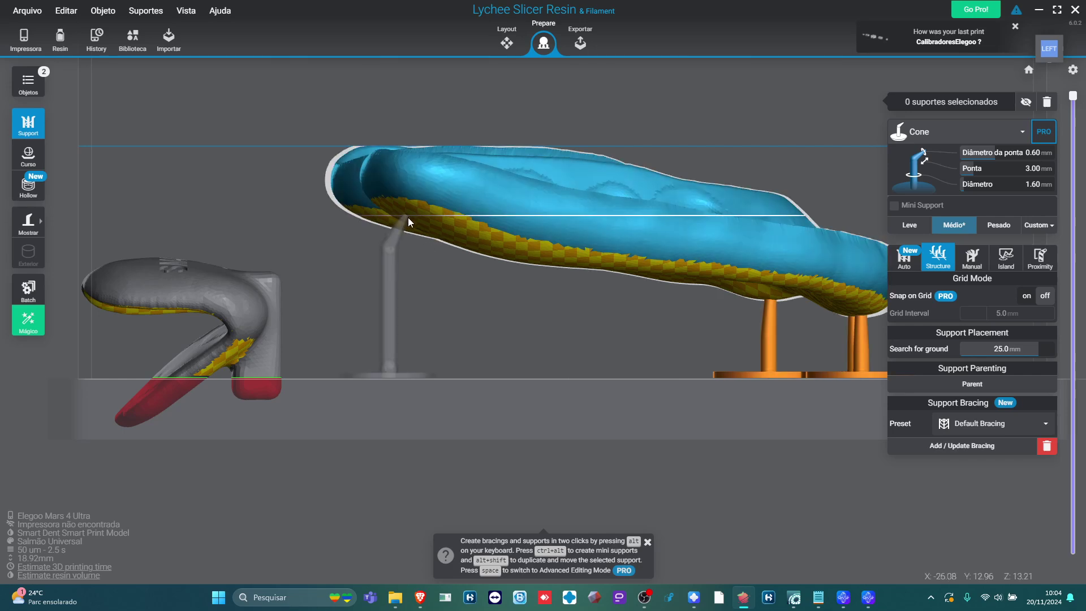
pyautogui.click(408, 217)
pyautogui.moveTo(488, 308); pyautogui.dragTo(491, 333, button='right')
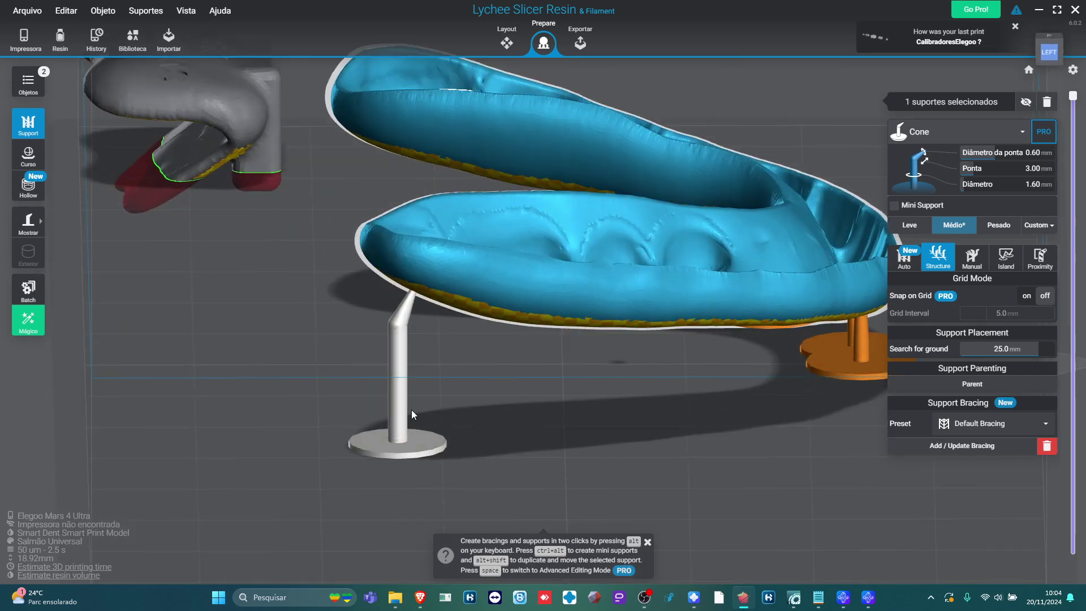
pyautogui.moveTo(487, 310); pyautogui.dragTo(520, 192, button='right')
pyautogui.moveTo(515, 216); pyautogui.dragTo(500, 362, button='middle')
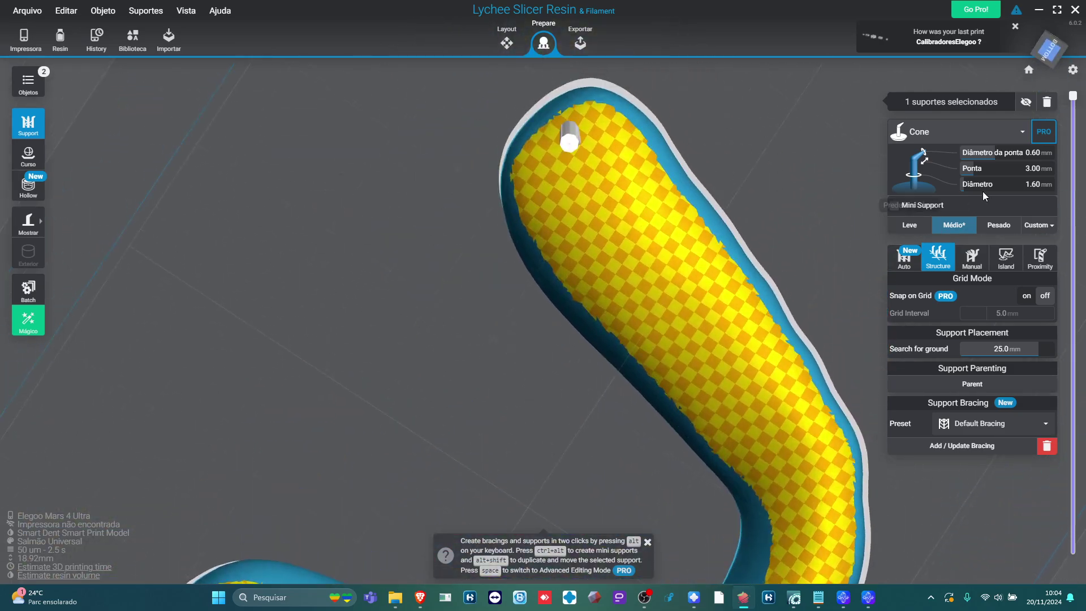
pyautogui.click(1046, 104)
# - Place four supports around the rounded end of the splint arm opposite the island support, plus one in the middle of that end
pyautogui.scroll(-6, 530, 476)
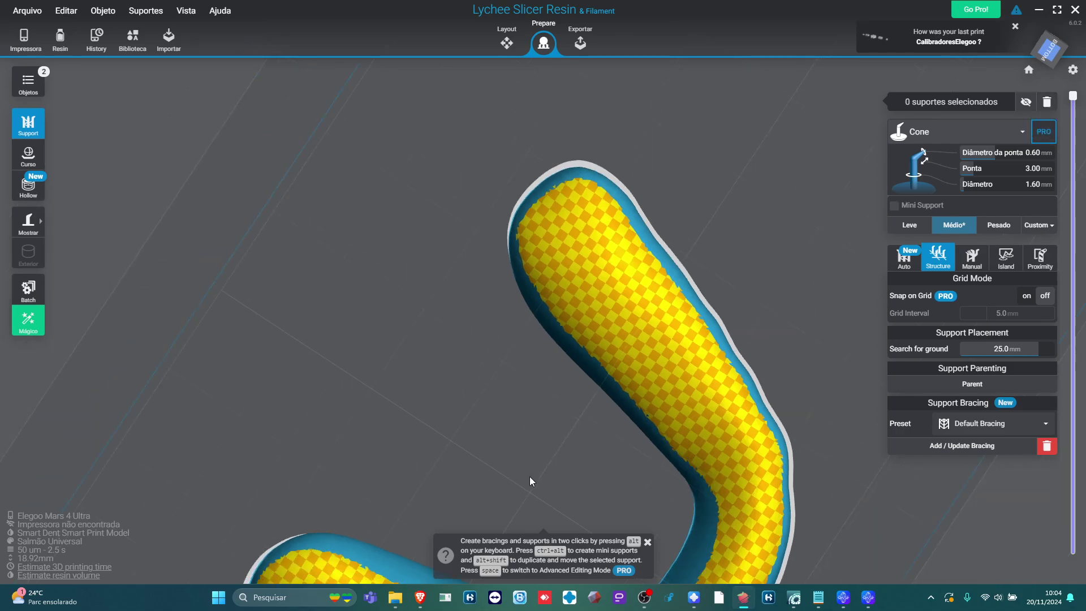
pyautogui.moveTo(540, 413); pyautogui.dragTo(732, 243, button='right')
pyautogui.moveTo(437, 439); pyautogui.dragTo(521, 172, button='right')
pyautogui.scroll(5, 524, 382)
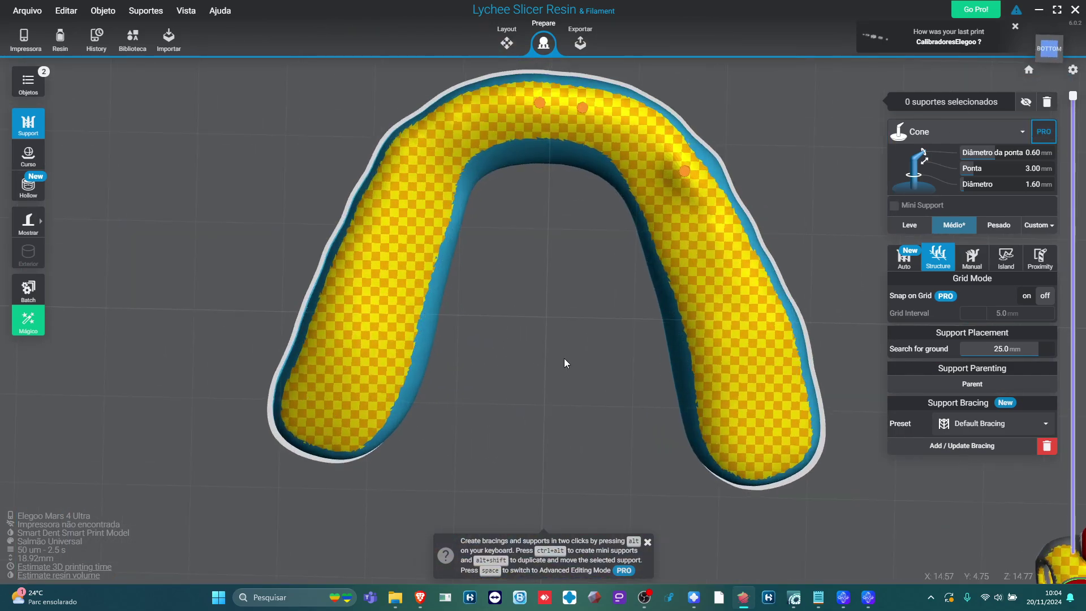
pyautogui.moveTo(565, 358); pyautogui.dragTo(681, 329, button='middle')
pyautogui.scroll(6, 650, 378)
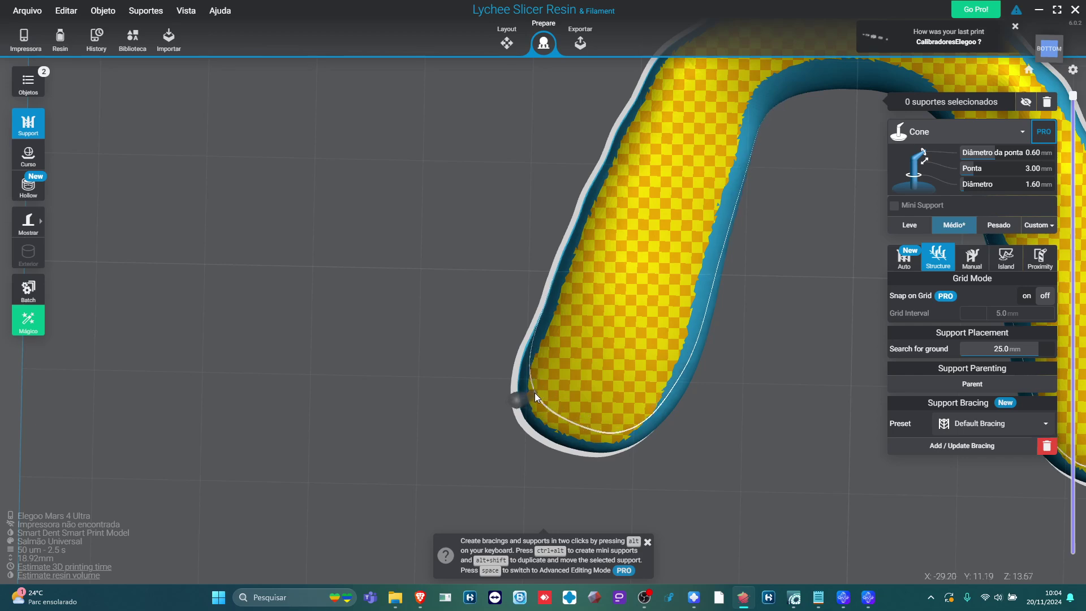
pyautogui.click(530, 394)
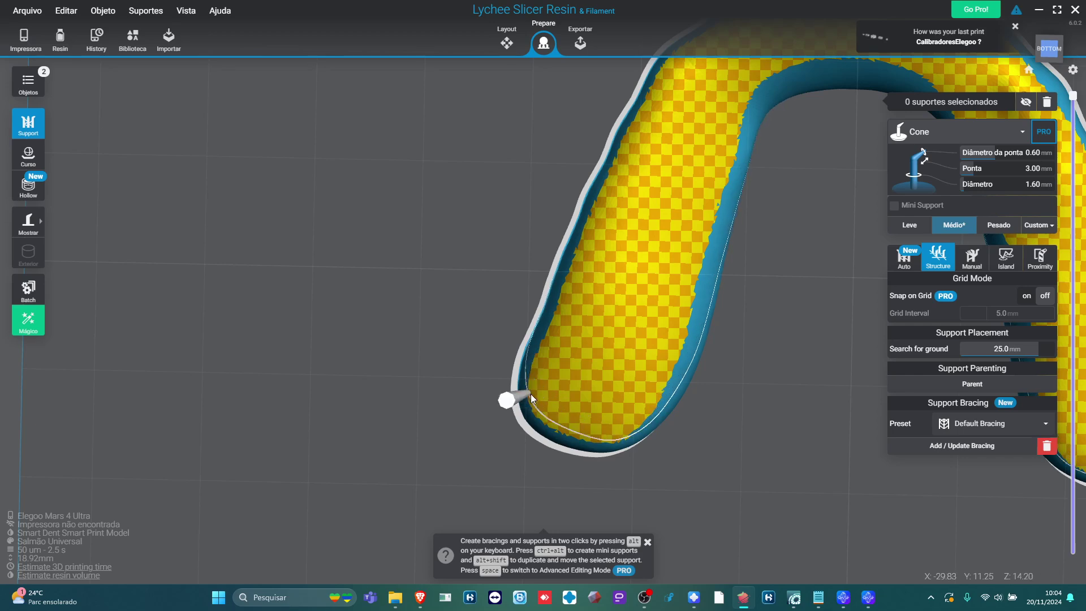
pyautogui.click(574, 421)
pyautogui.click(620, 437)
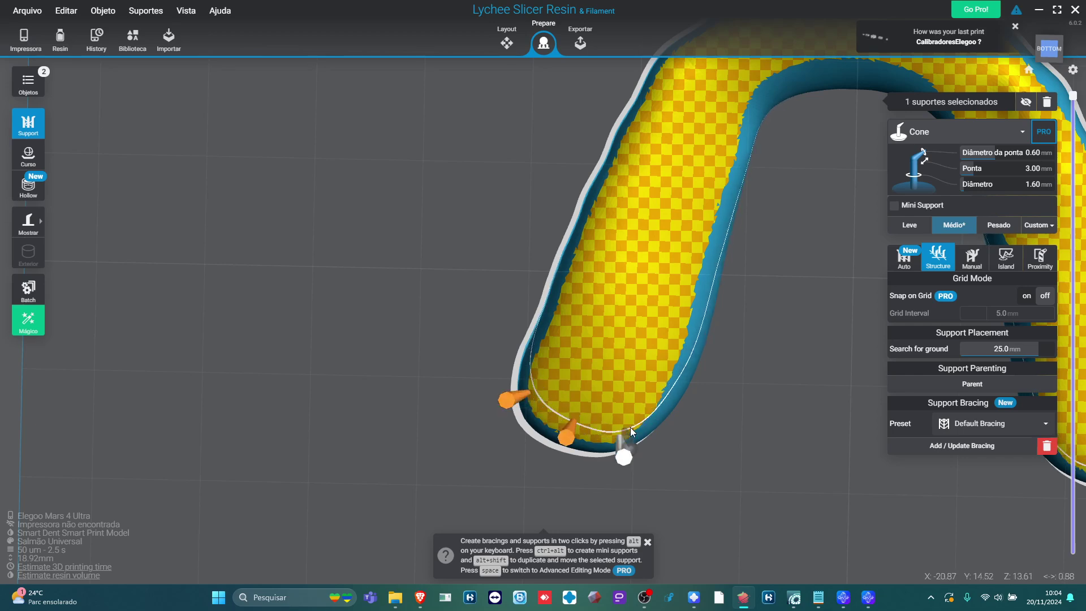
pyautogui.click(656, 391)
pyautogui.click(596, 375)
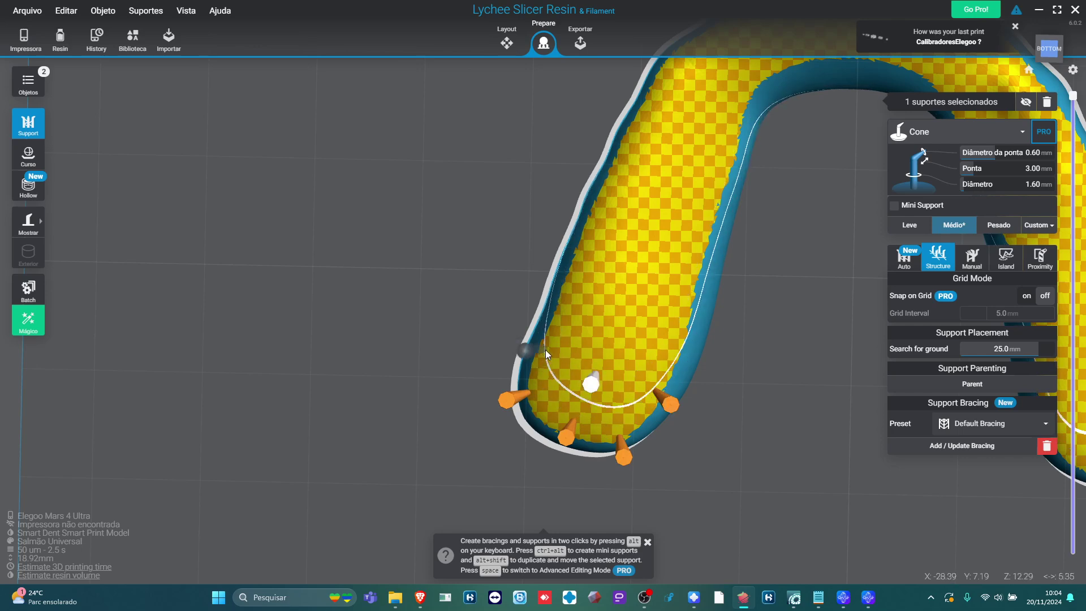
# - Add supports just forward of the arm's end: two on the outer edge, one on the centreline and two on the inner edge
pyautogui.click(570, 292)
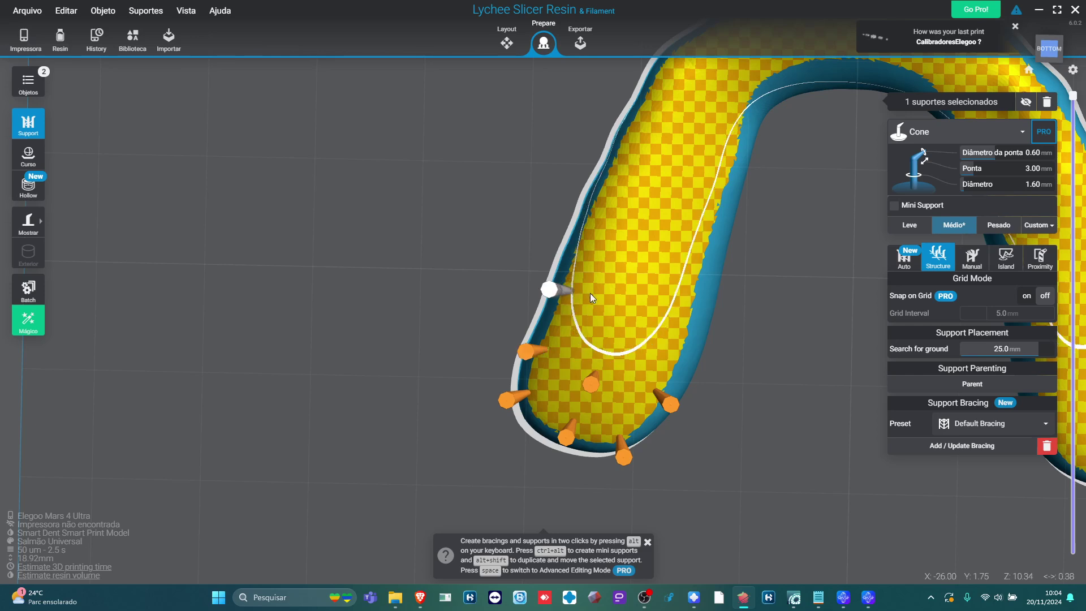
pyautogui.click(618, 317)
pyautogui.click(691, 346)
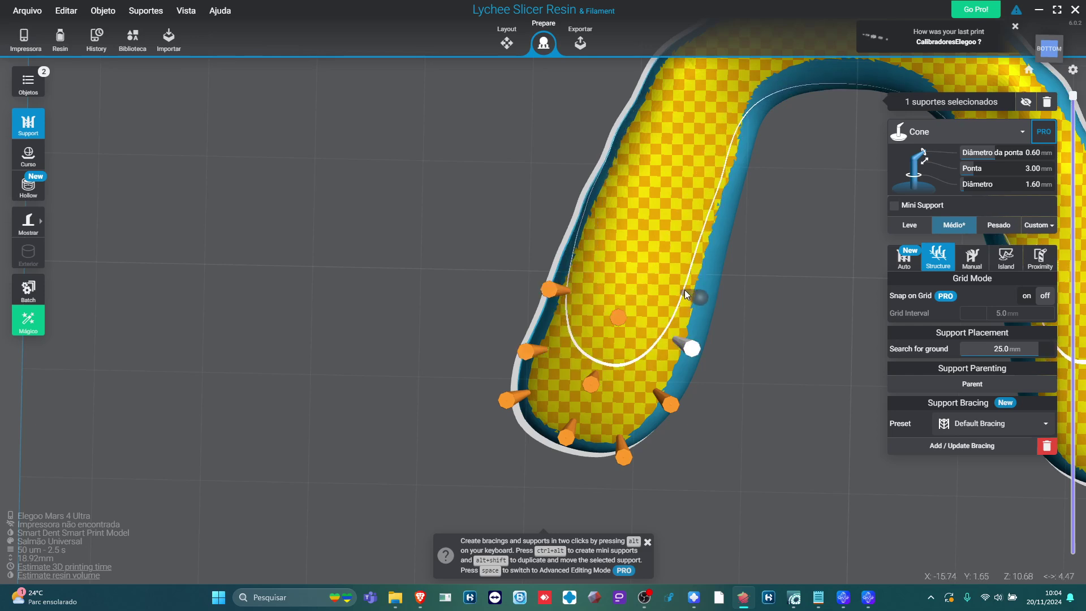
pyautogui.click(690, 280)
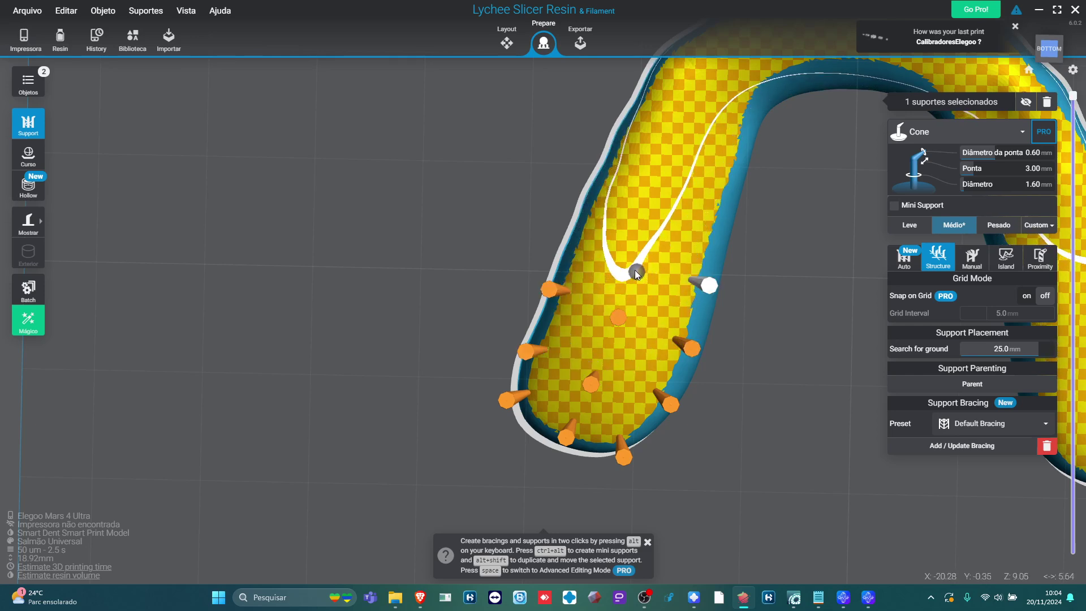
# - Continue the supports along the same arm toward the front curve: two on the centreline, two on the outer edge and one on the inner edge
pyautogui.click(637, 271)
pyautogui.click(588, 242)
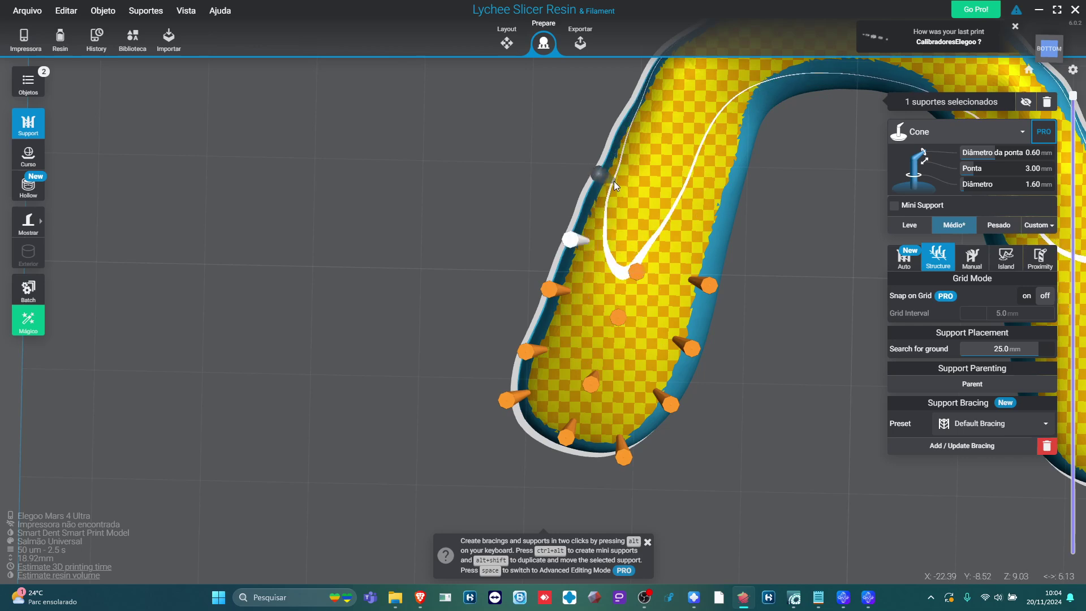
pyautogui.click(613, 181)
pyautogui.click(656, 194)
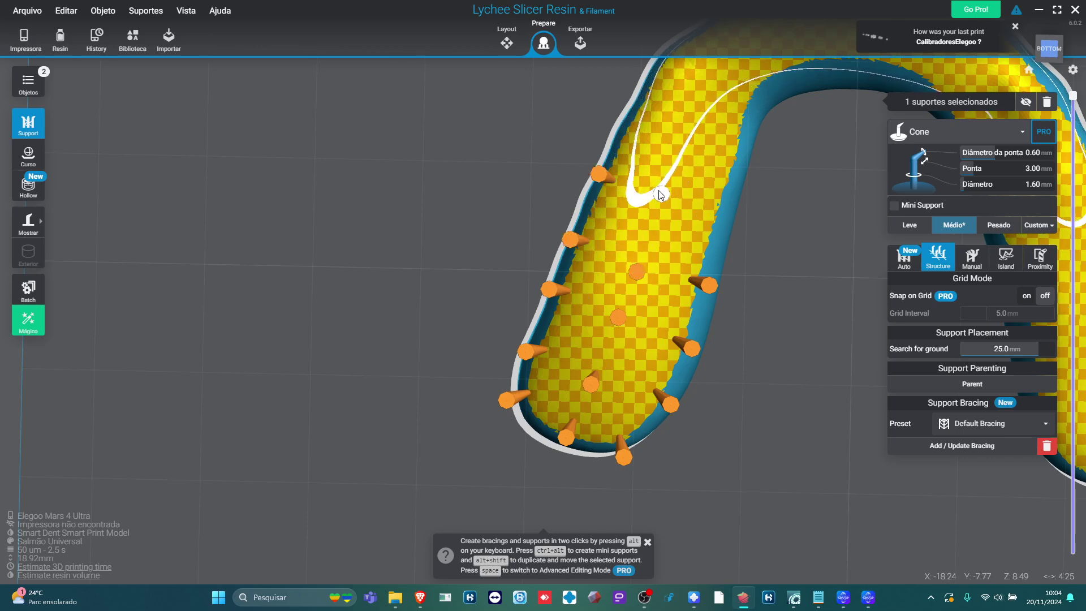
pyautogui.click(709, 207)
pyautogui.moveTo(710, 196); pyautogui.dragTo(676, 280, button='right')
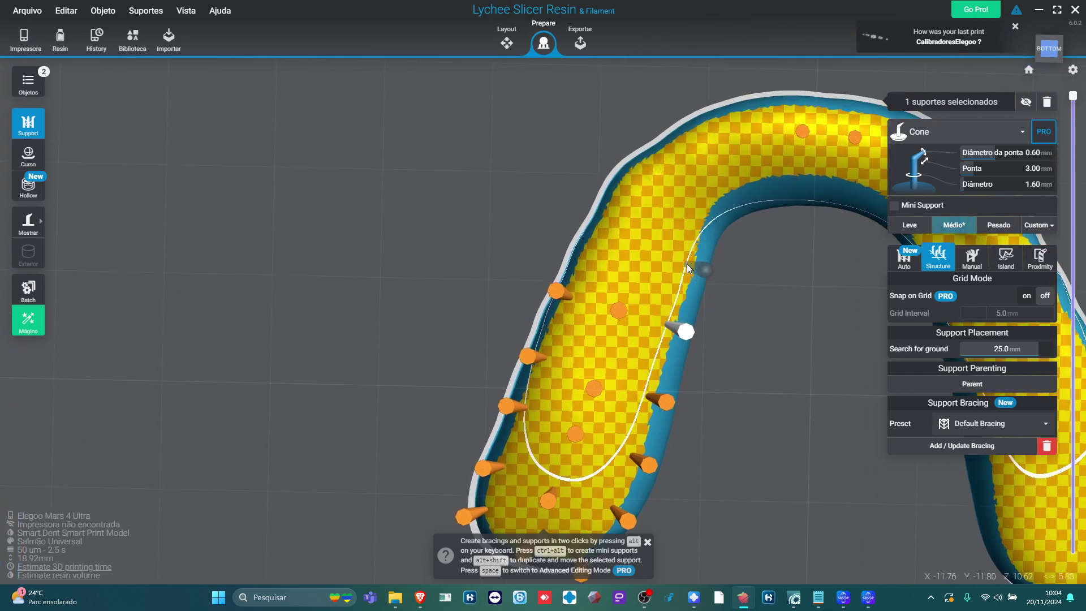
# - Add one support on the centreline and one on the outer edge where the same arm meets the front curve
pyautogui.click(649, 240)
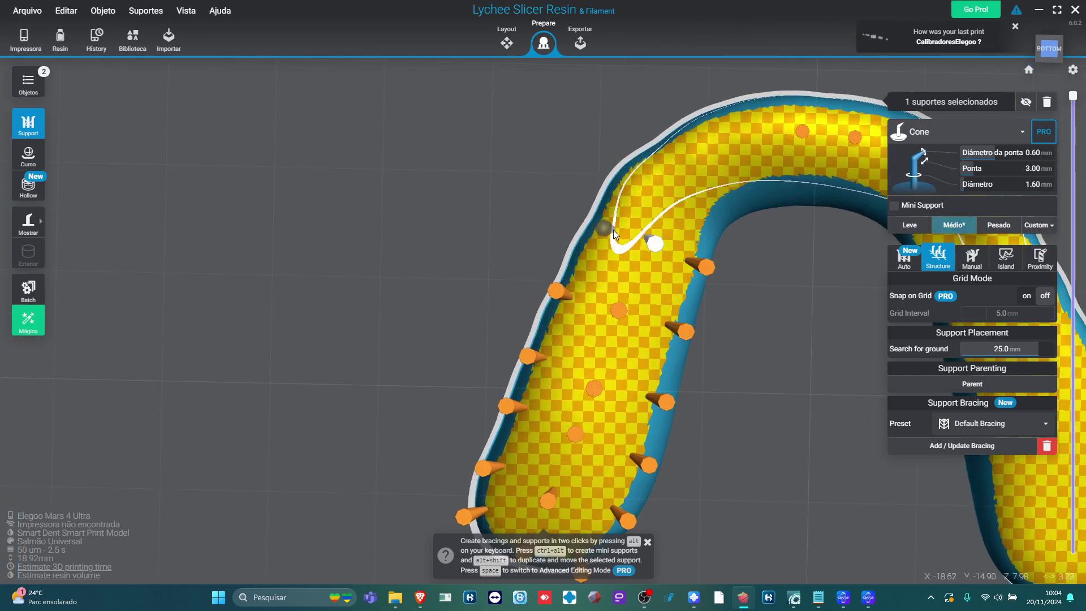
pyautogui.click(606, 221)
# - Place three supports around the rounded end of the splint's other arm and one on its outer edge just forward of the end
pyautogui.moveTo(707, 324); pyautogui.dragTo(186, 184, button='right')
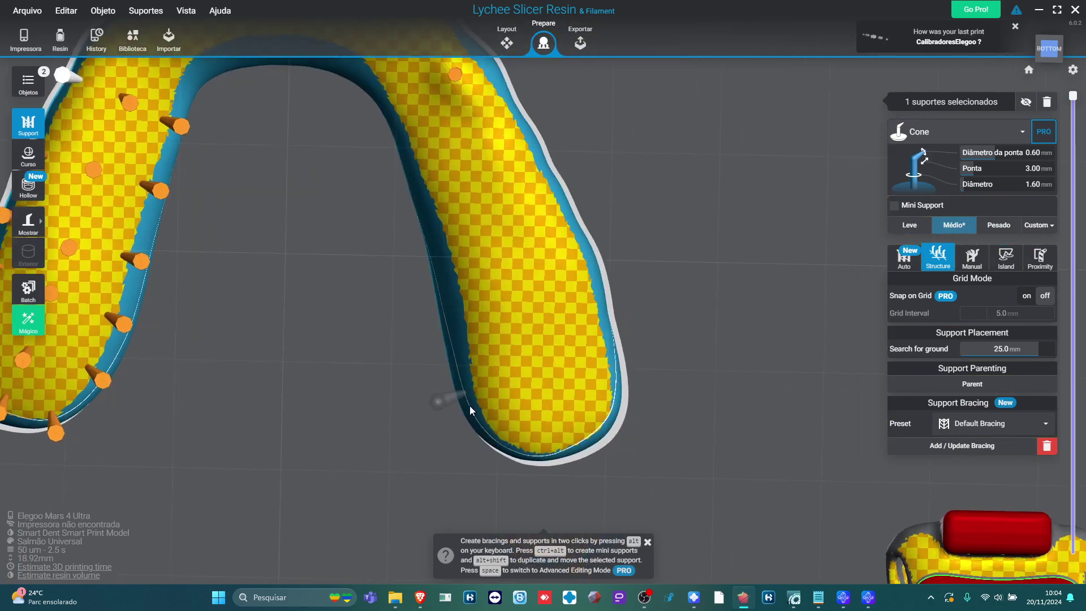
pyautogui.click(506, 426)
pyautogui.click(565, 433)
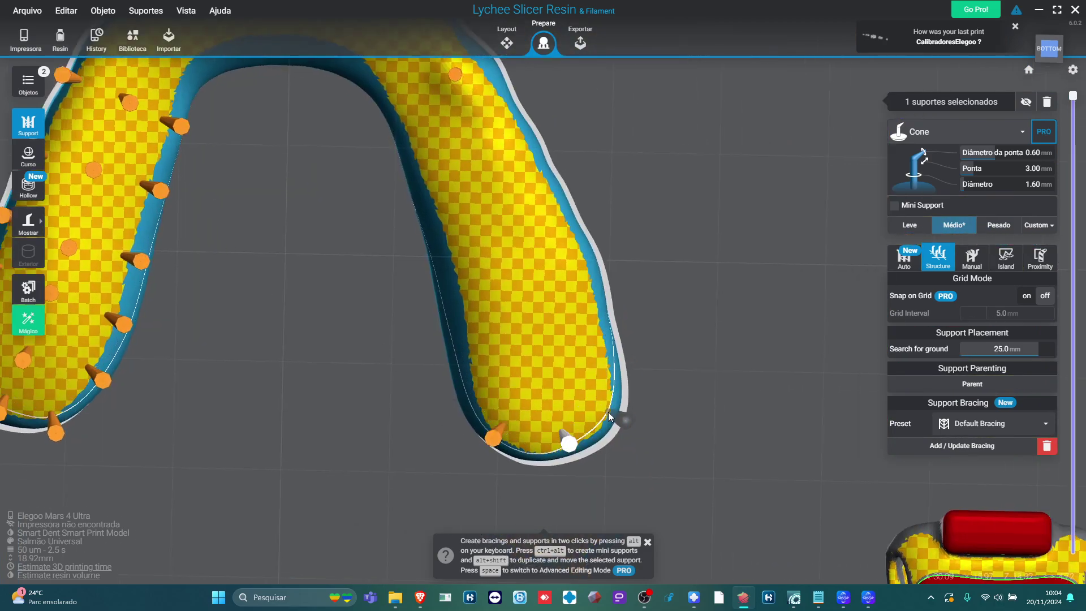
pyautogui.click(609, 408)
pyautogui.click(597, 338)
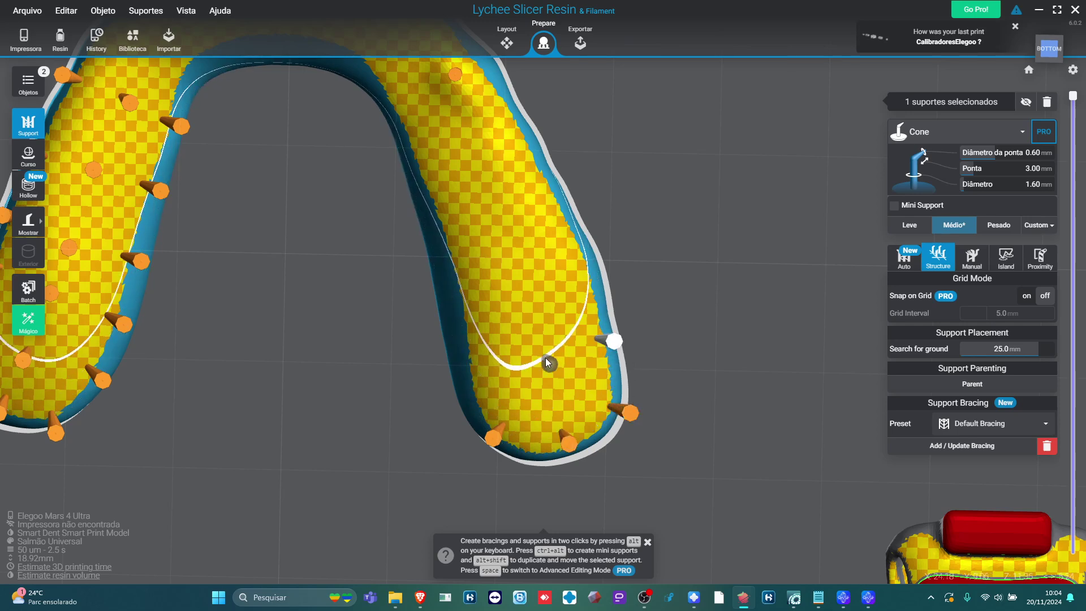
# - Continue forward on this arm with two supports on the centreline, two on the inner edge and one on the outer edge
pyautogui.click(546, 361)
pyautogui.click(480, 368)
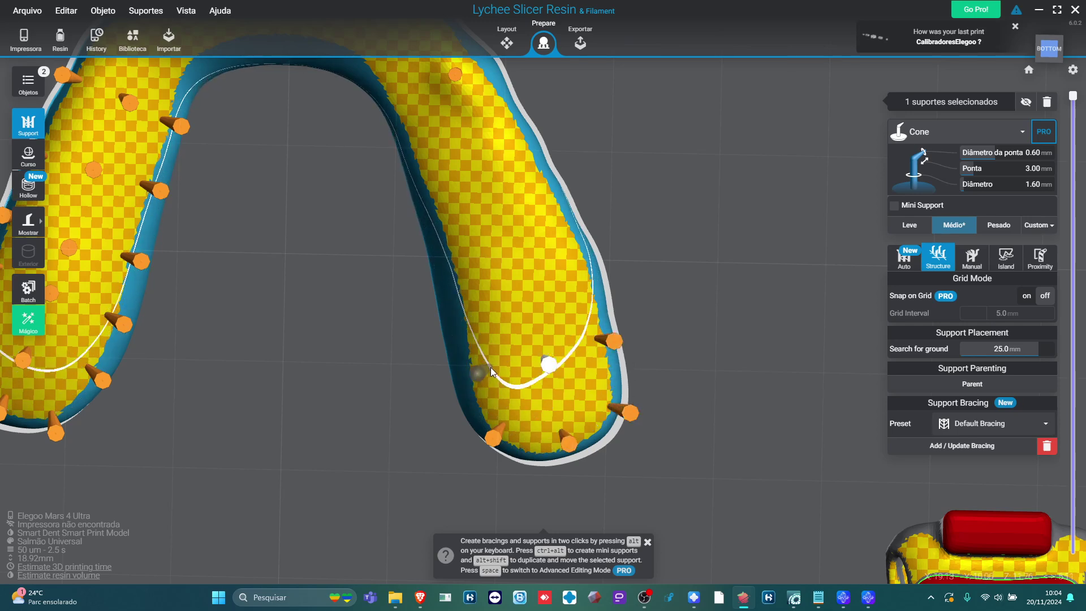
pyautogui.click(472, 307)
pyautogui.click(519, 301)
pyautogui.click(592, 277)
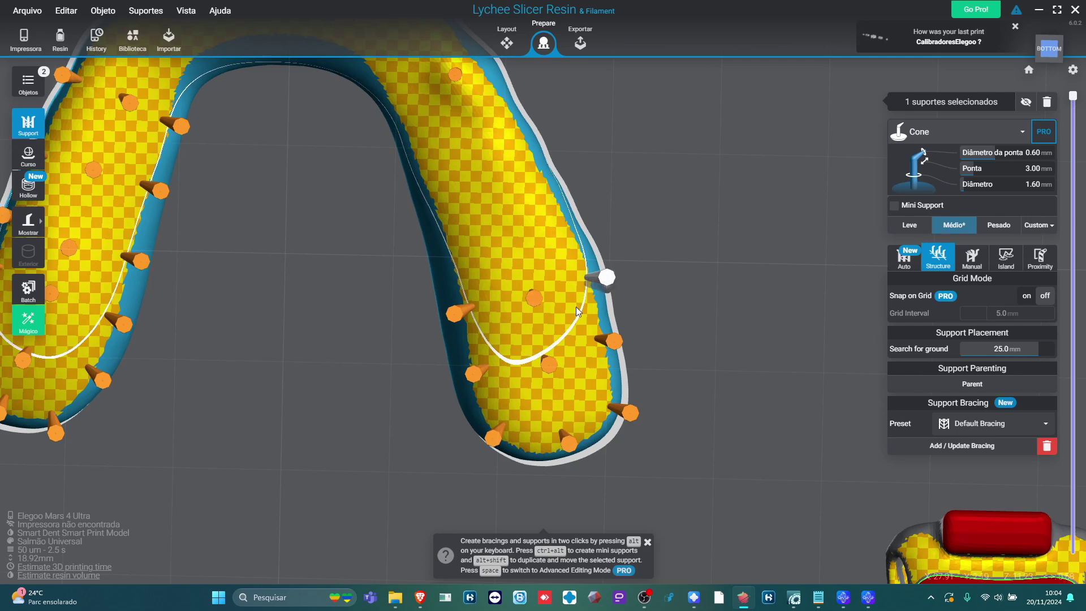
# - Add supports farther along this arm toward the front curve: two each on the centreline, the inner edge and the outer edge
pyautogui.moveTo(516, 275); pyautogui.dragTo(579, 375)
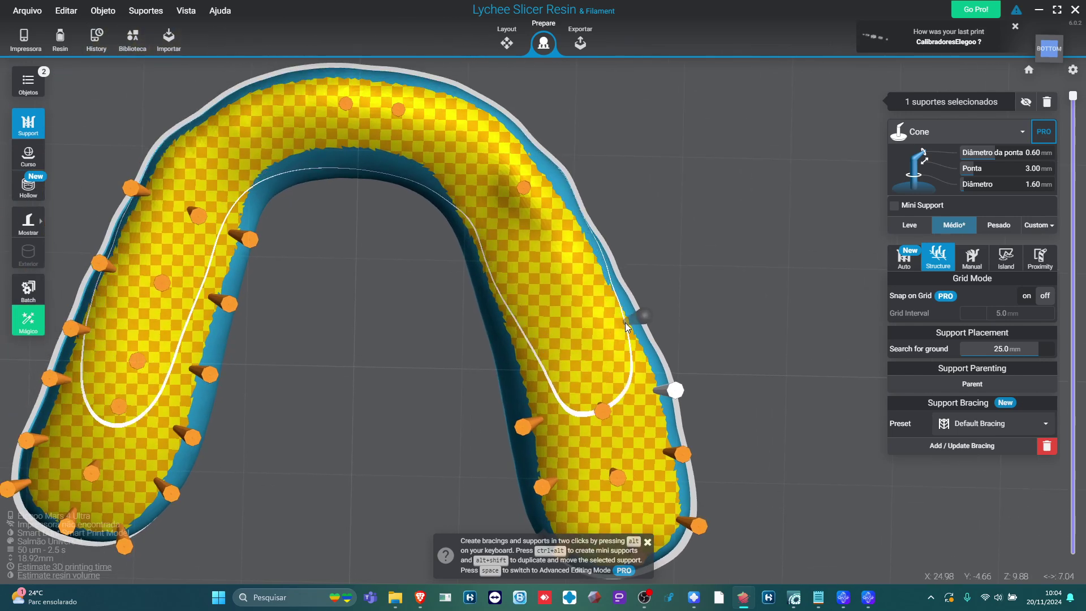
pyautogui.click(581, 334)
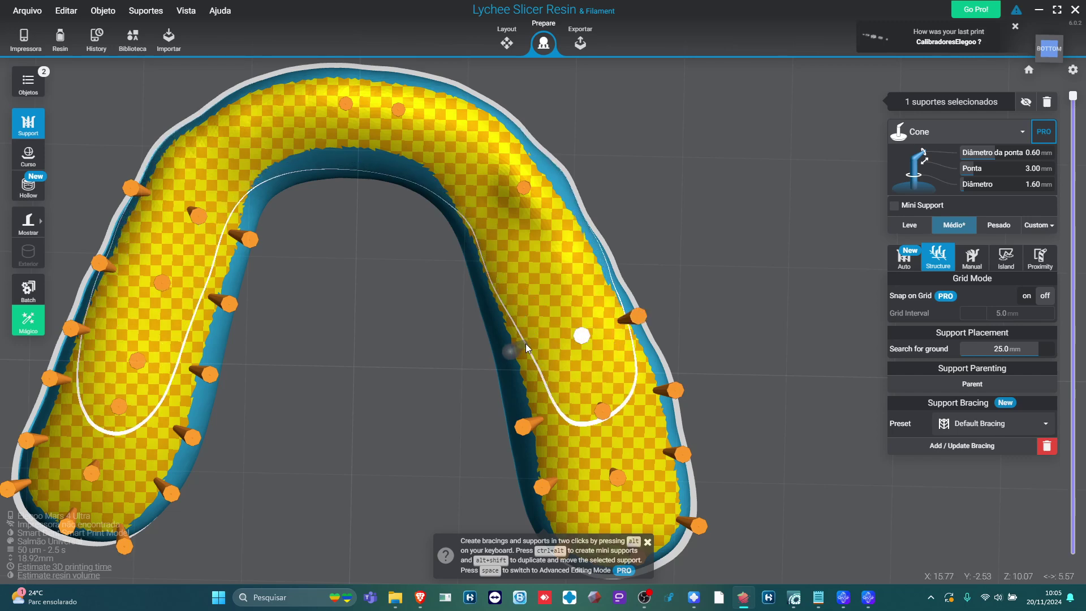
pyautogui.click(505, 350)
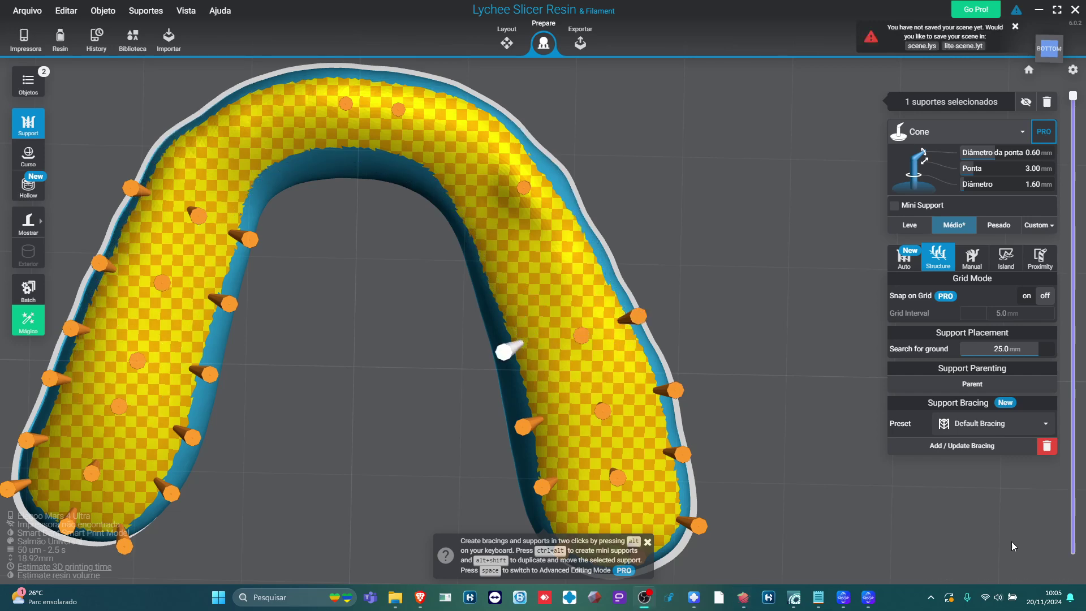
pyautogui.click(490, 275)
pyautogui.click(551, 263)
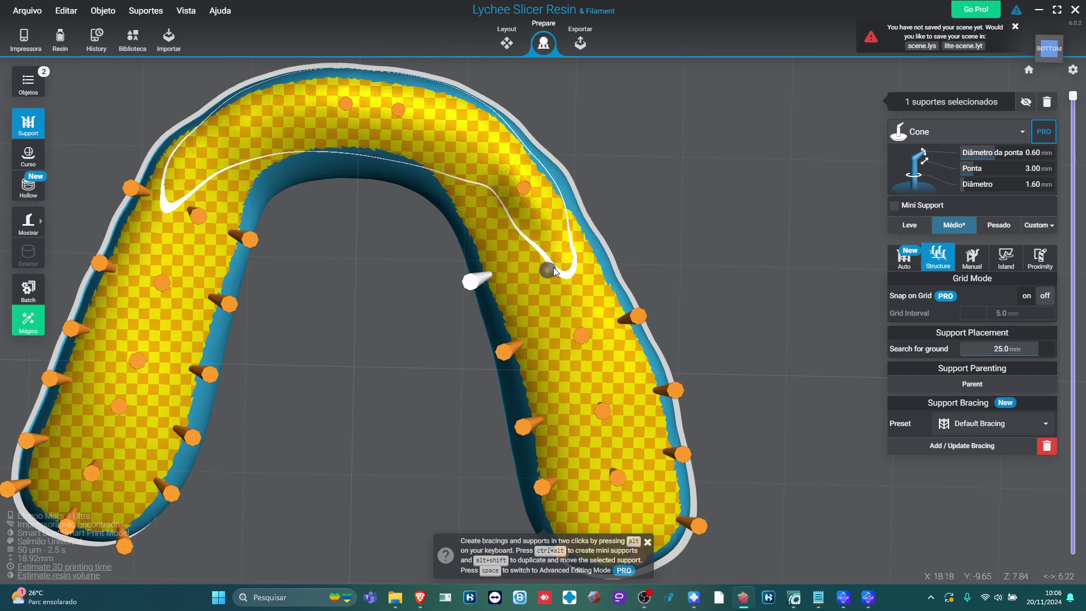
pyautogui.click(605, 254)
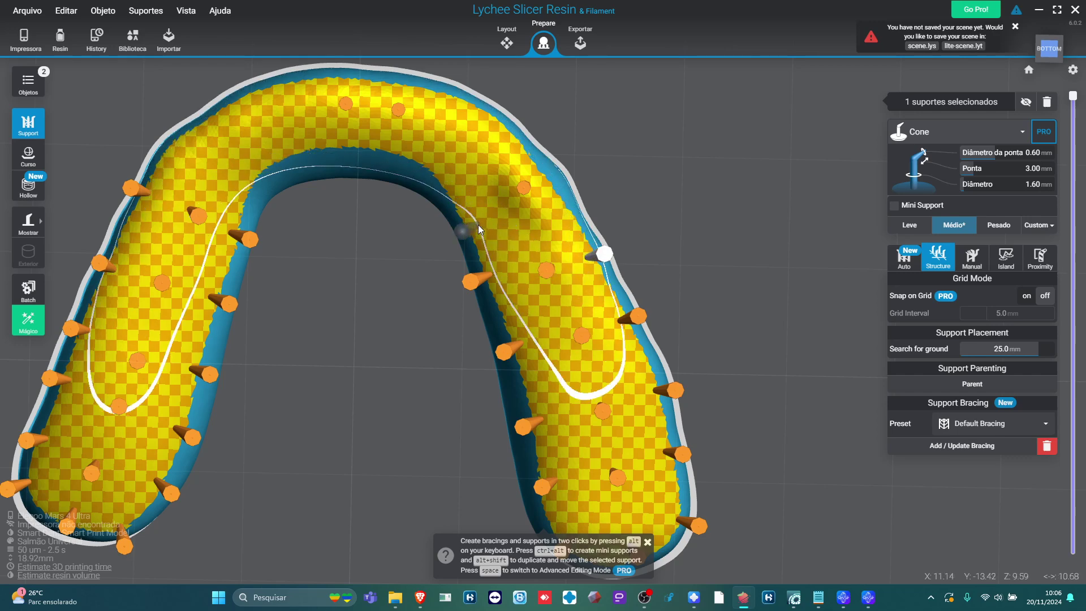
# - Place five supports along the inner edge of the front curve, from this arm across to the first arm
pyautogui.moveTo(477, 225); pyautogui.dragTo(586, 289, button='right')
pyautogui.click(589, 280)
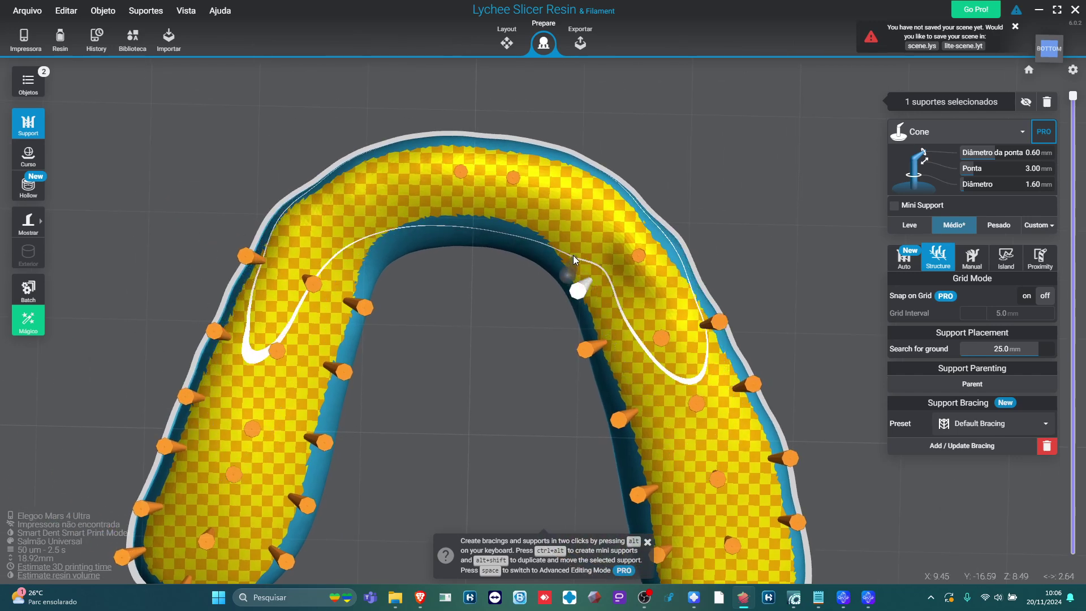
pyautogui.click(547, 222)
pyautogui.click(481, 206)
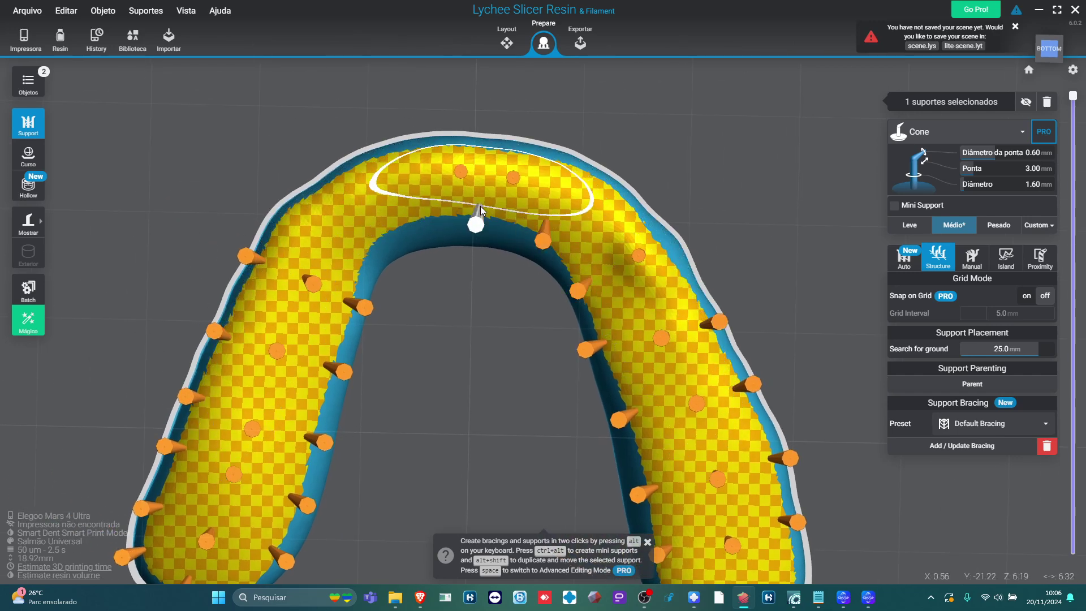
pyautogui.click(415, 211)
pyautogui.click(358, 249)
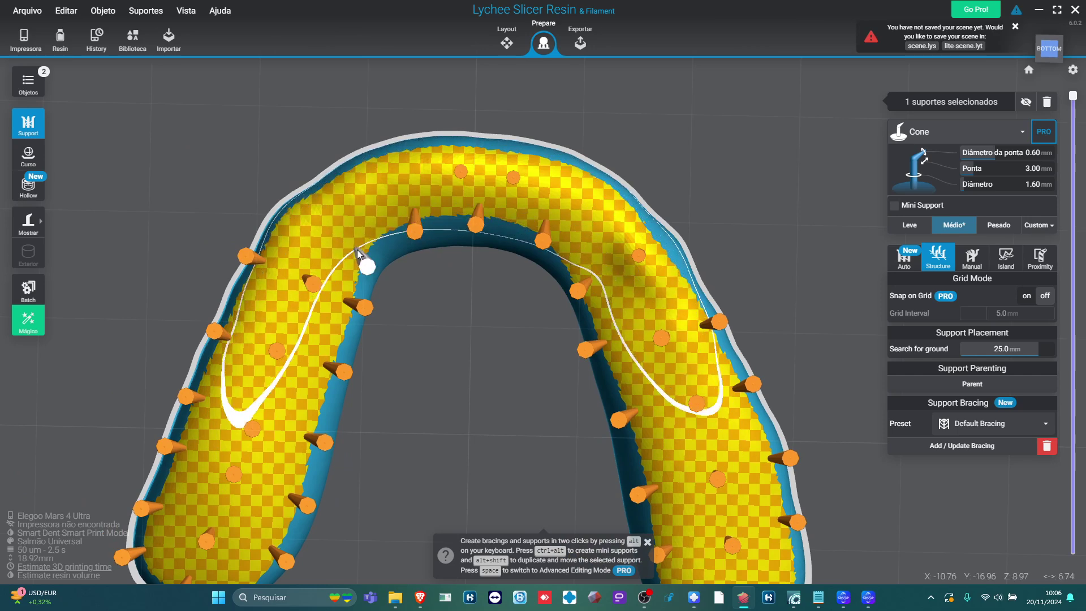
# - Fill the front curve with one support on the first arm's outer edge and four along the centreline
pyautogui.click(297, 213)
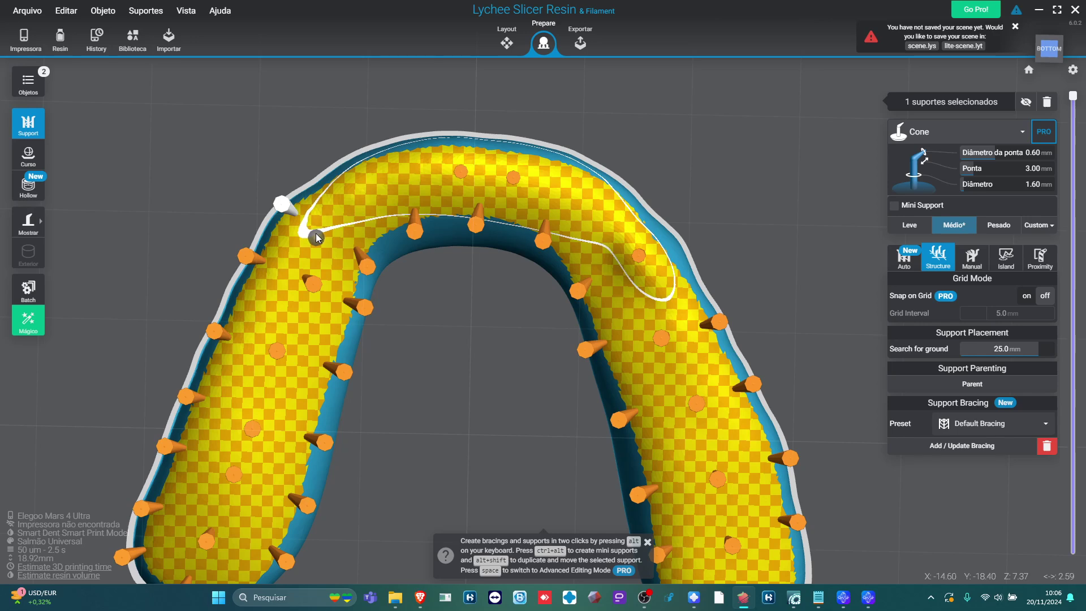
pyautogui.click(325, 252)
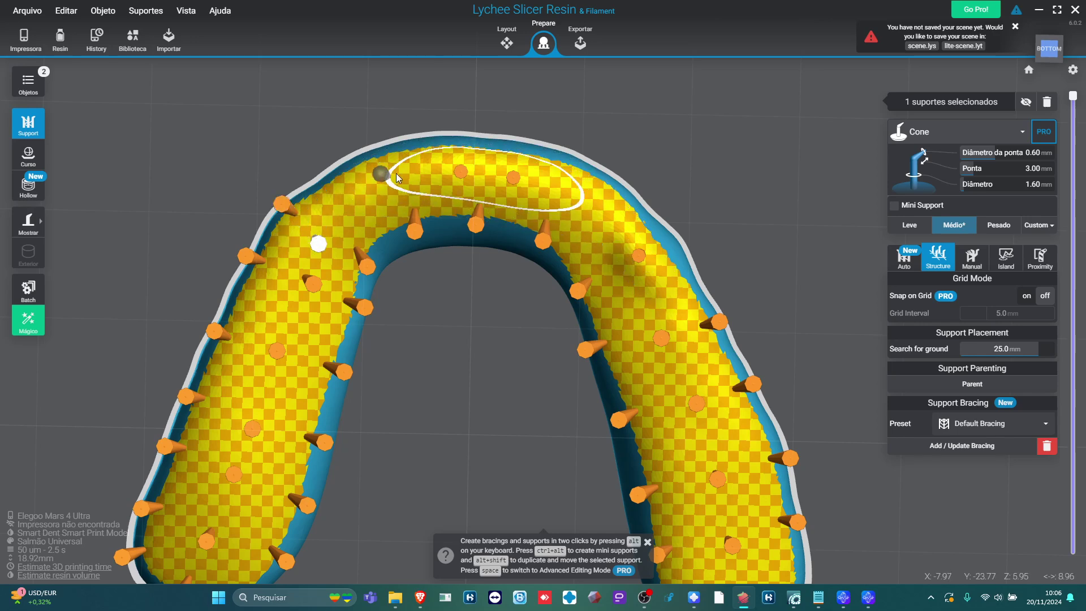
pyautogui.click(418, 172)
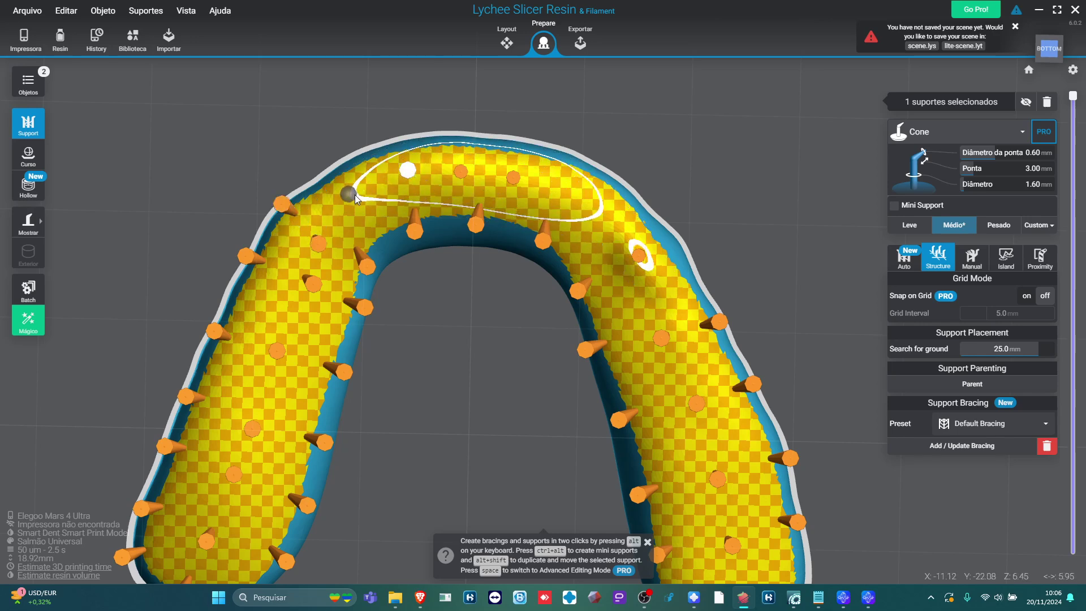
pyautogui.click(358, 197)
pyautogui.click(591, 206)
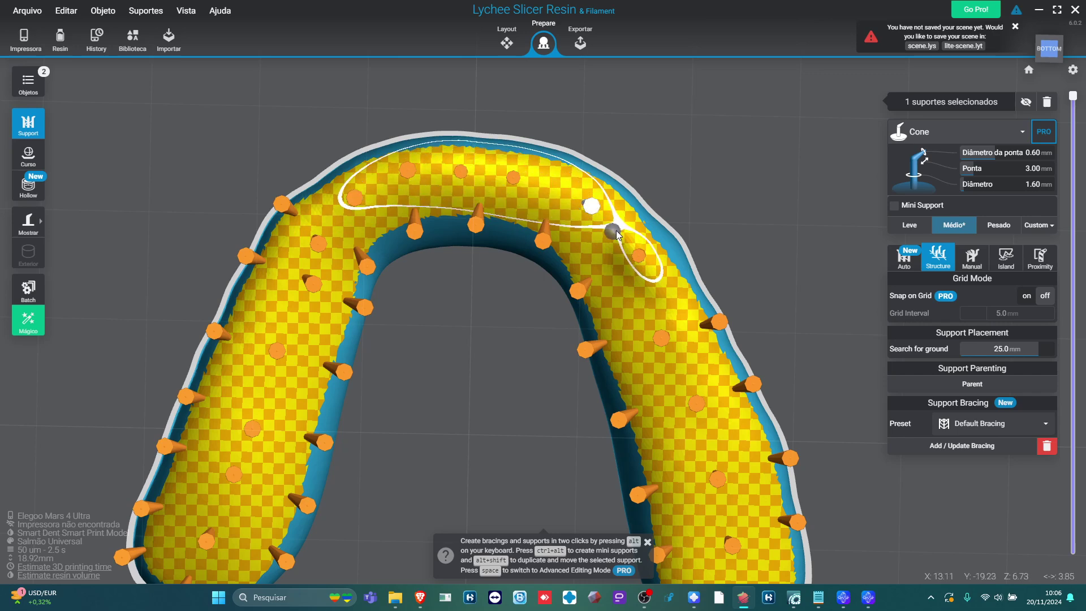
# - Place four supports along the front outer edge of the splint and one more on the front curve's centreline
pyautogui.moveTo(483, 155); pyautogui.dragTo(433, 288, button='right')
pyautogui.click(395, 284)
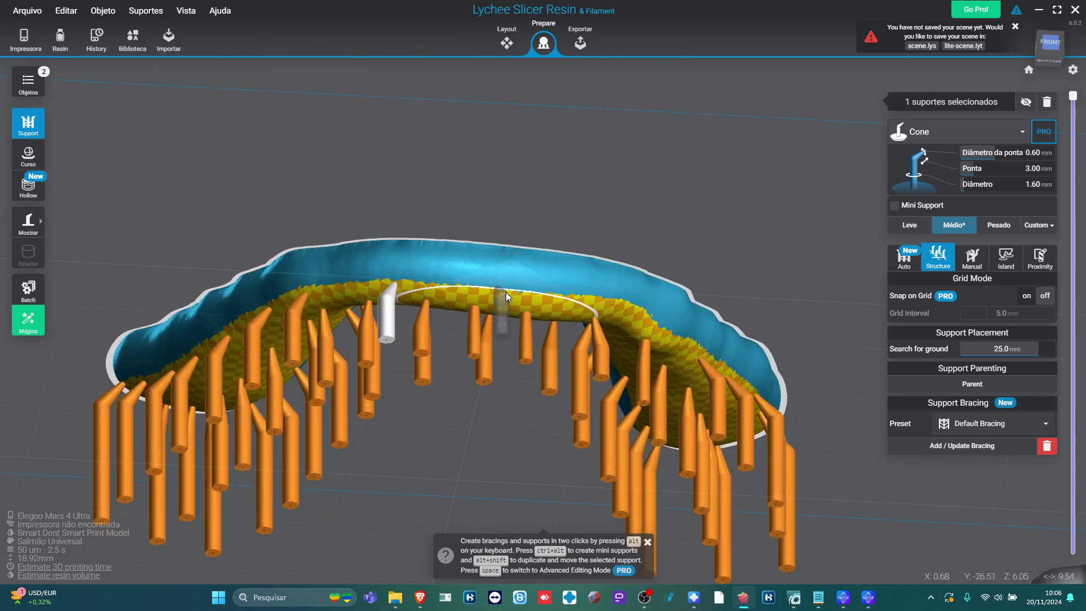
pyautogui.click(453, 293)
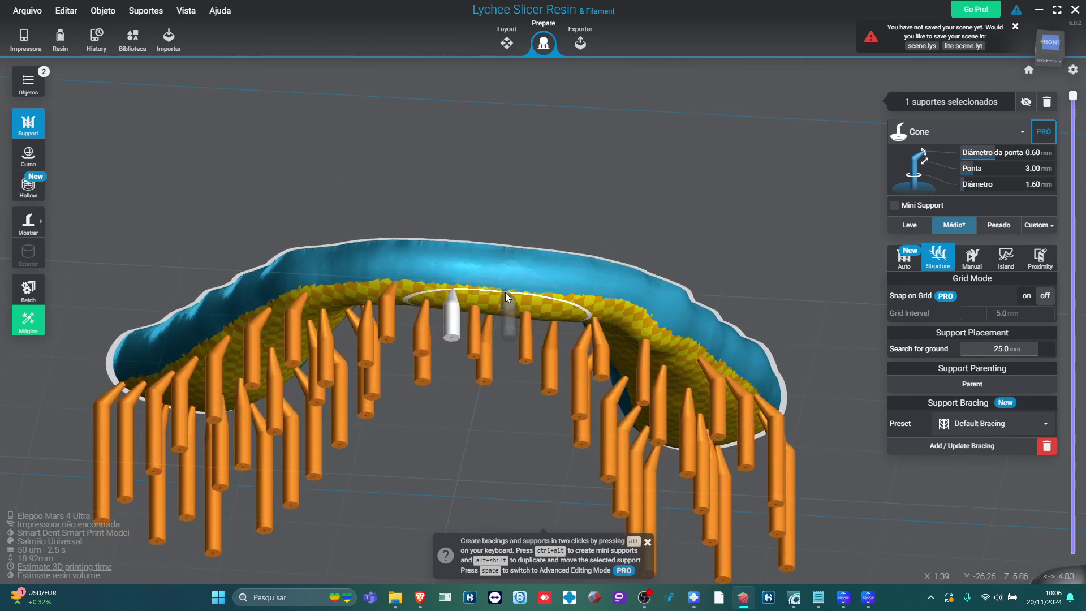
pyautogui.click(506, 297)
pyautogui.click(563, 303)
pyautogui.moveTo(723, 362); pyautogui.dragTo(569, 249, button='right')
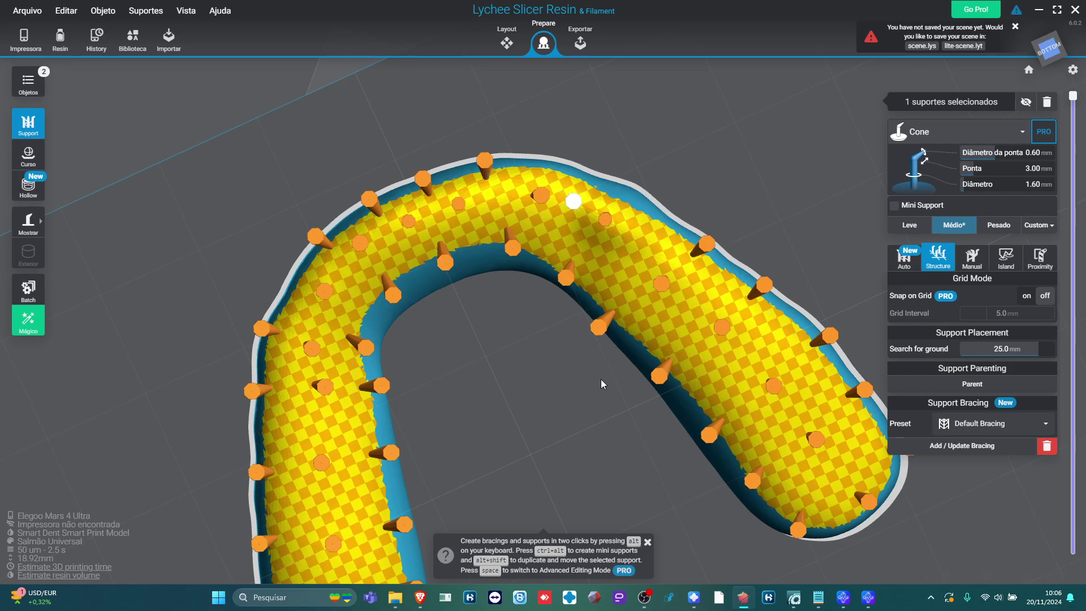
# - Deselect the last support and examine the supported splint from the sides and back
pyautogui.scroll(-3, 594, 379)
pyautogui.moveTo(591, 381); pyautogui.dragTo(491, 484, button='right')
pyautogui.click(848, 395)
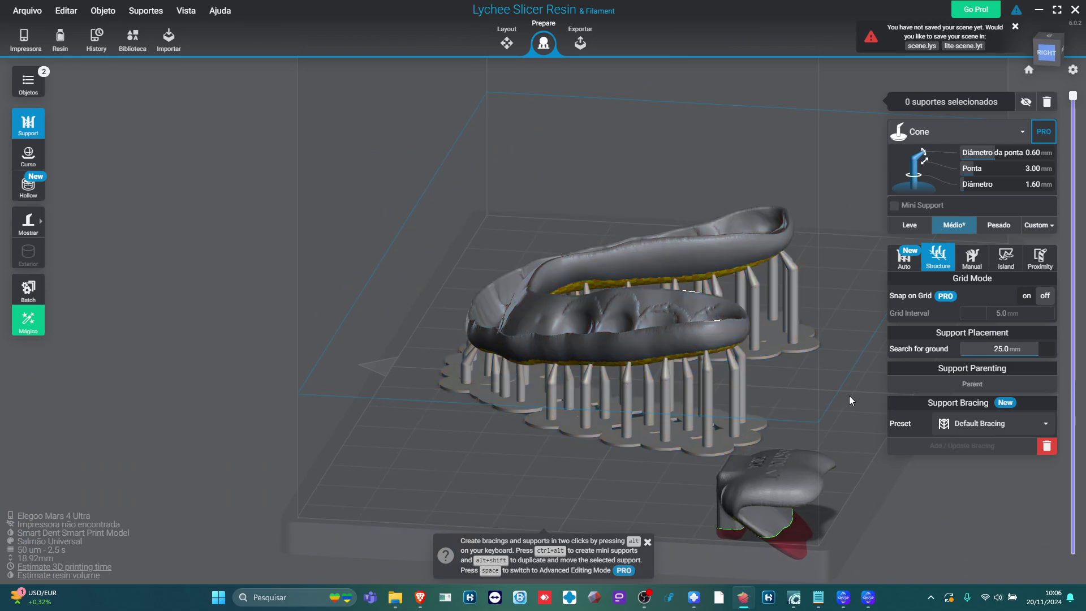
pyautogui.moveTo(845, 435); pyautogui.dragTo(656, 395, button='right')
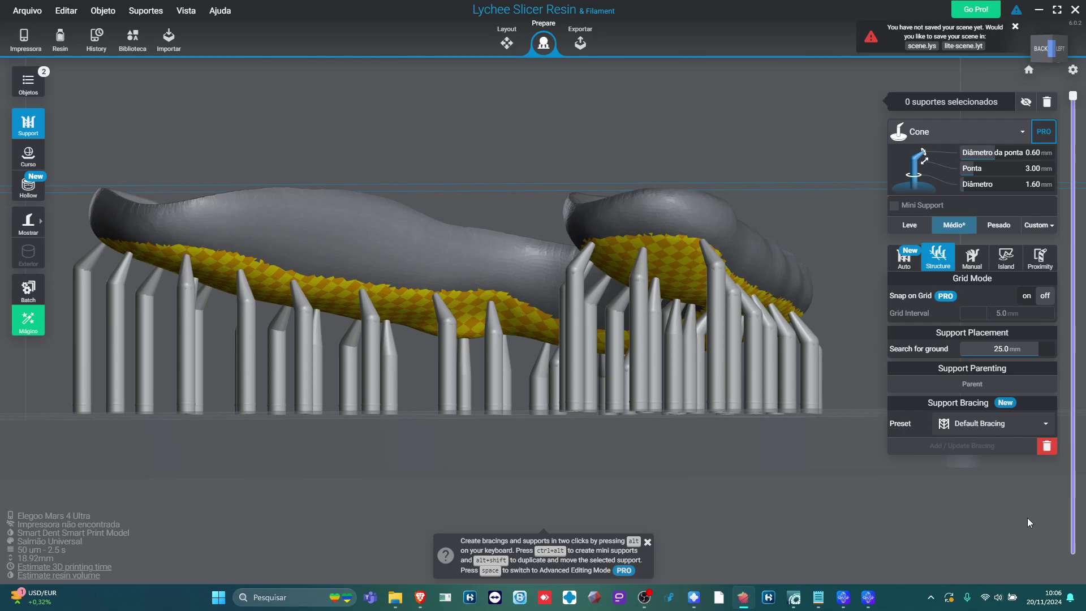
pyautogui.moveTo(599, 435); pyautogui.dragTo(545, 355, button='right')
pyautogui.moveTo(749, 442); pyautogui.dragTo(344, 536, button='right')
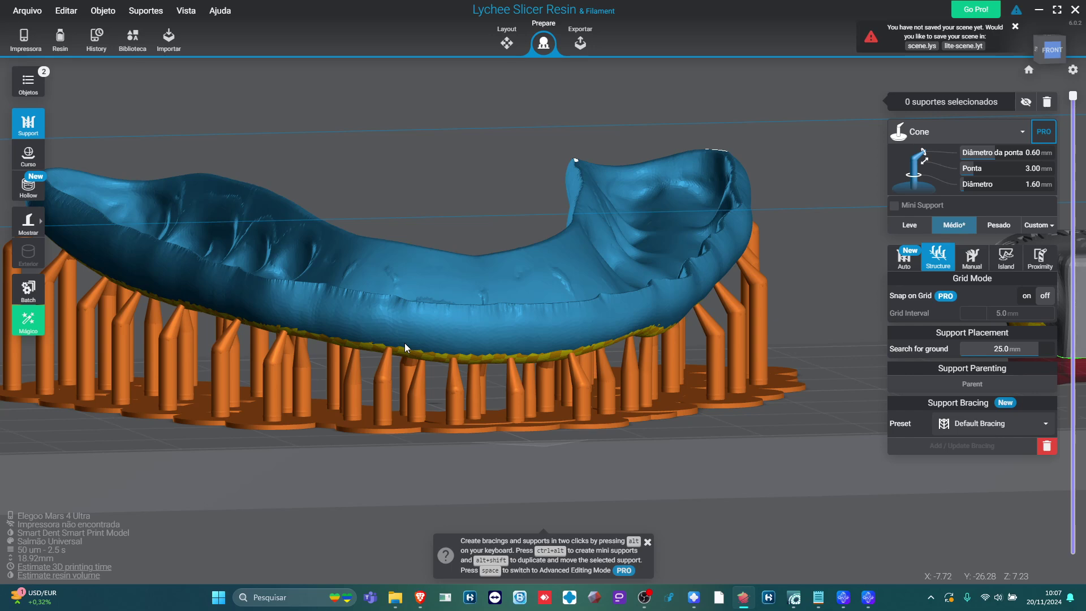
# - Examine the splint's tooth side, front edge and supported underside from several angles
pyautogui.click(480, 226)
pyautogui.moveTo(480, 204); pyautogui.dragTo(437, 311, button='right')
pyautogui.scroll(-5, 439, 314)
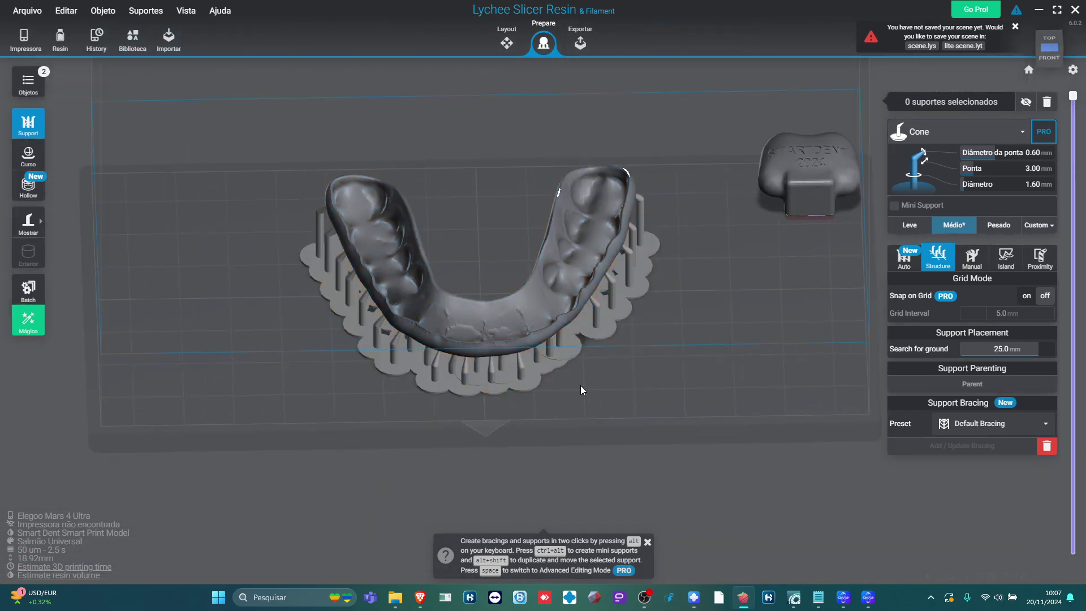
pyautogui.moveTo(580, 385); pyautogui.dragTo(253, 397, button='right')
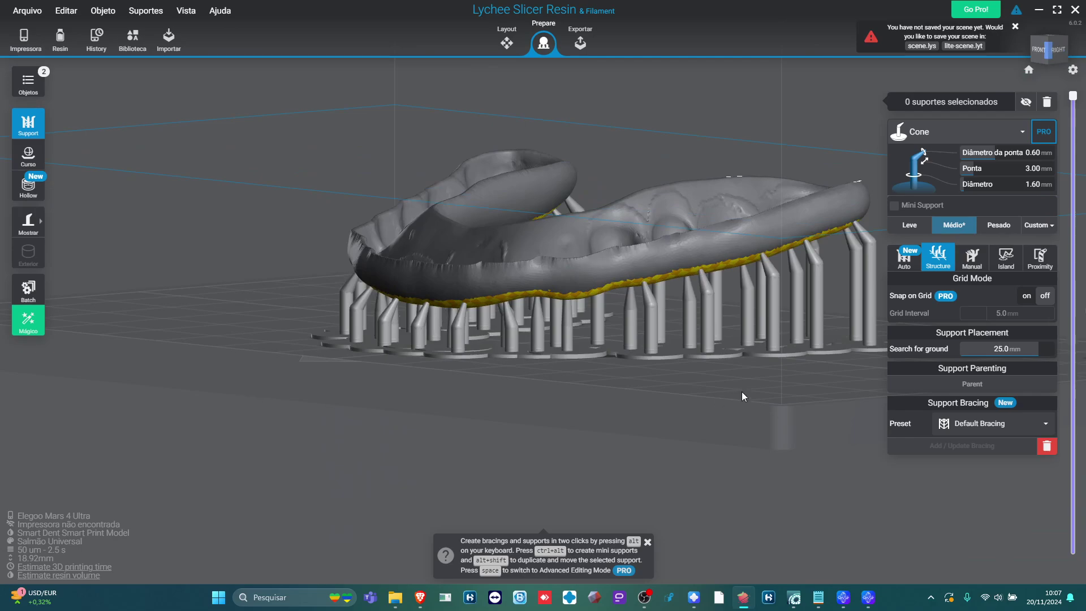
pyautogui.moveTo(742, 391); pyautogui.dragTo(744, 189, button='right')
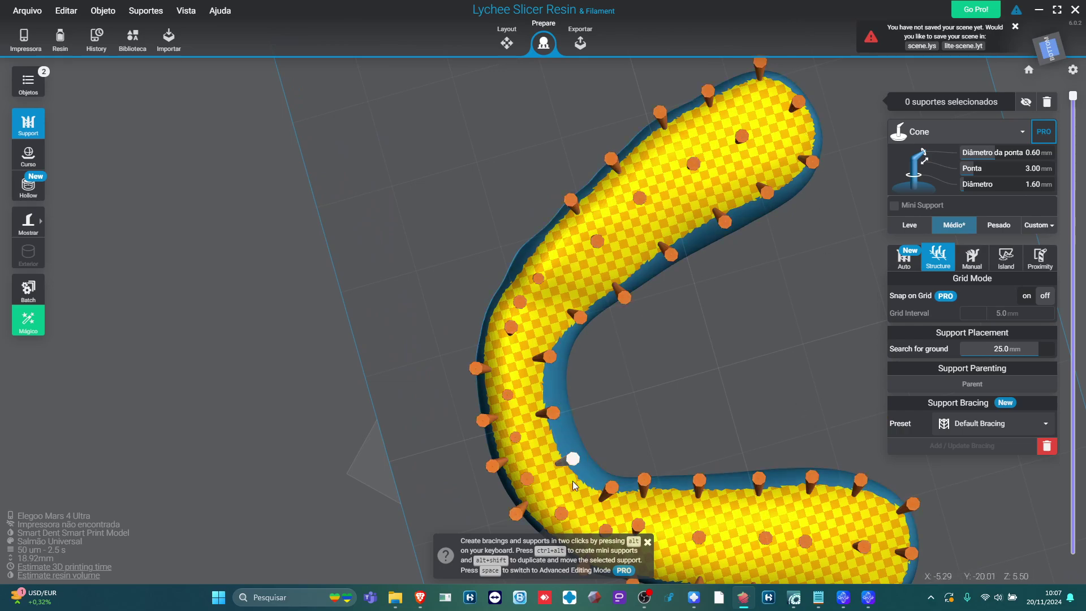
pyautogui.moveTo(573, 480); pyautogui.dragTo(638, 375, button='right')
pyautogui.moveTo(462, 382); pyautogui.dragTo(744, 371, button='right')
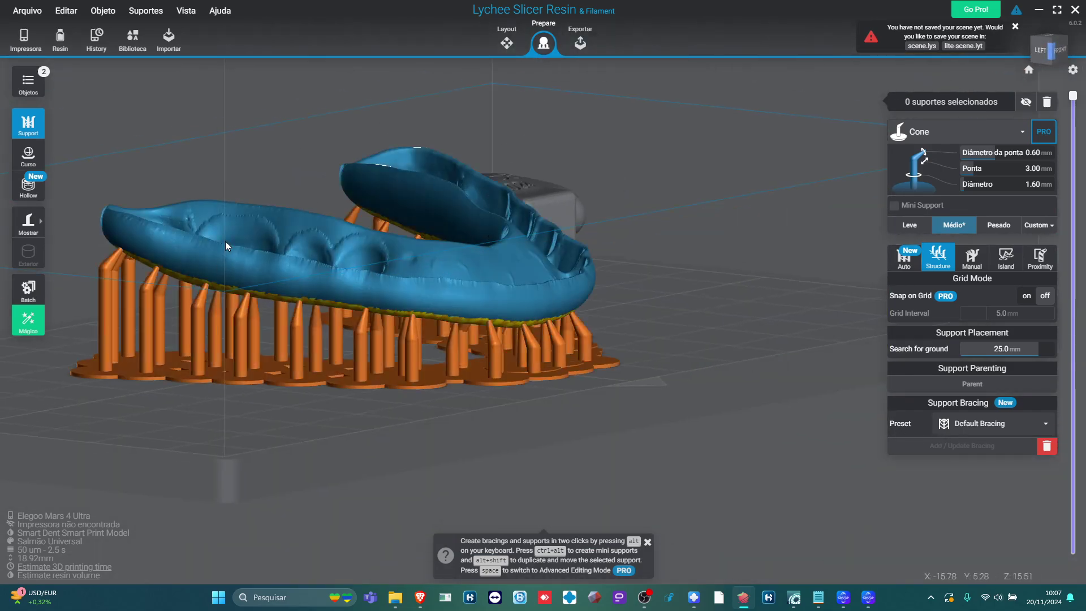
pyautogui.moveTo(535, 208); pyautogui.dragTo(548, 308, button='right')
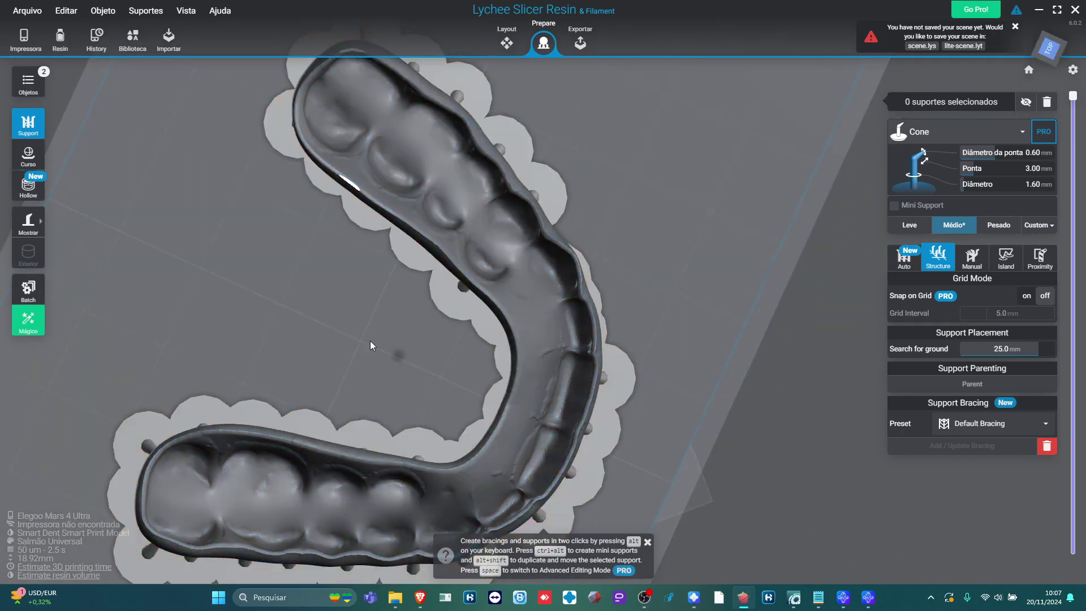
pyautogui.moveTo(370, 345); pyautogui.dragTo(432, 312, button='middle')
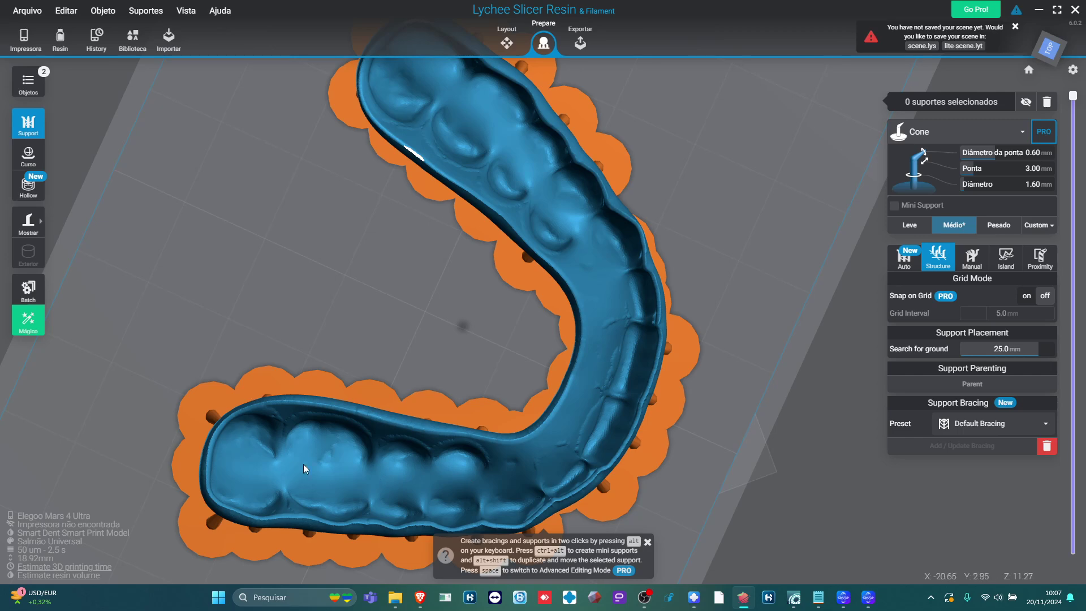
pyautogui.scroll(-5, 672, 433)
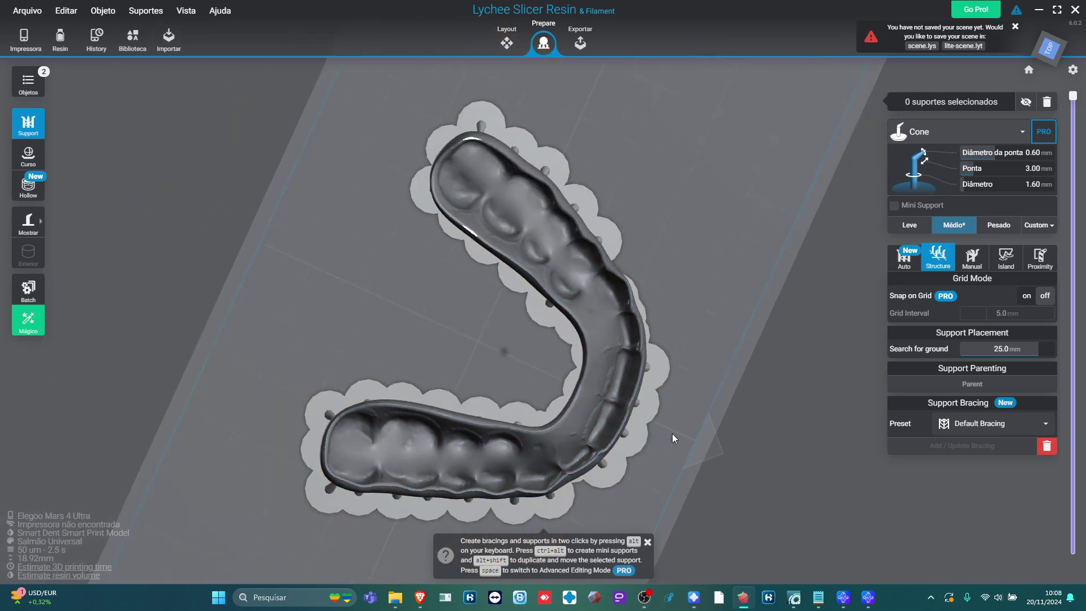
# - Select the arch splint and delete all of its supports
pyautogui.moveTo(668, 439); pyautogui.dragTo(589, 327)
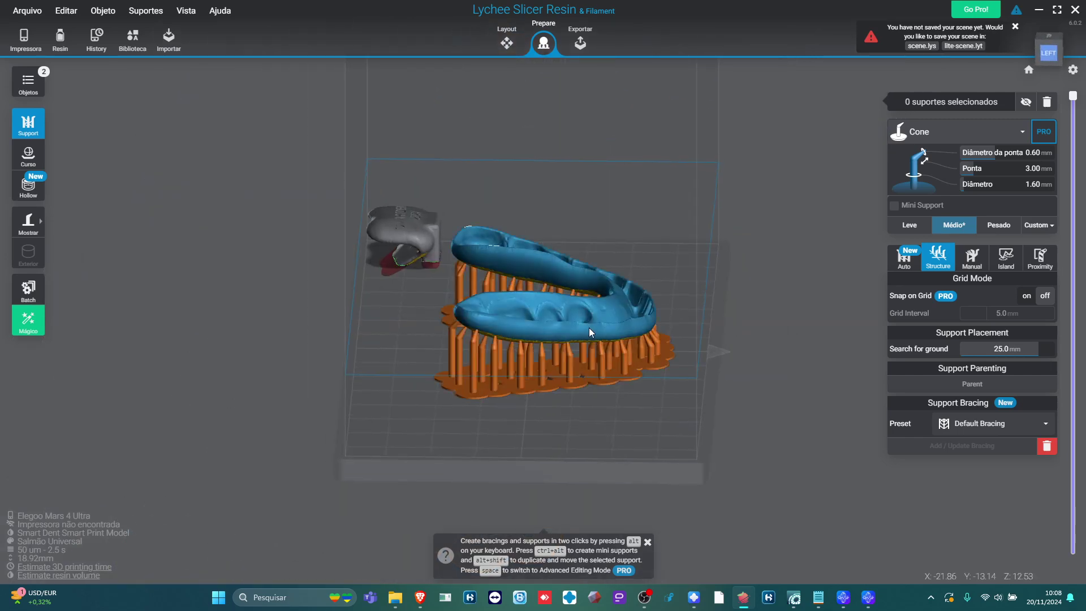
pyautogui.click(589, 327)
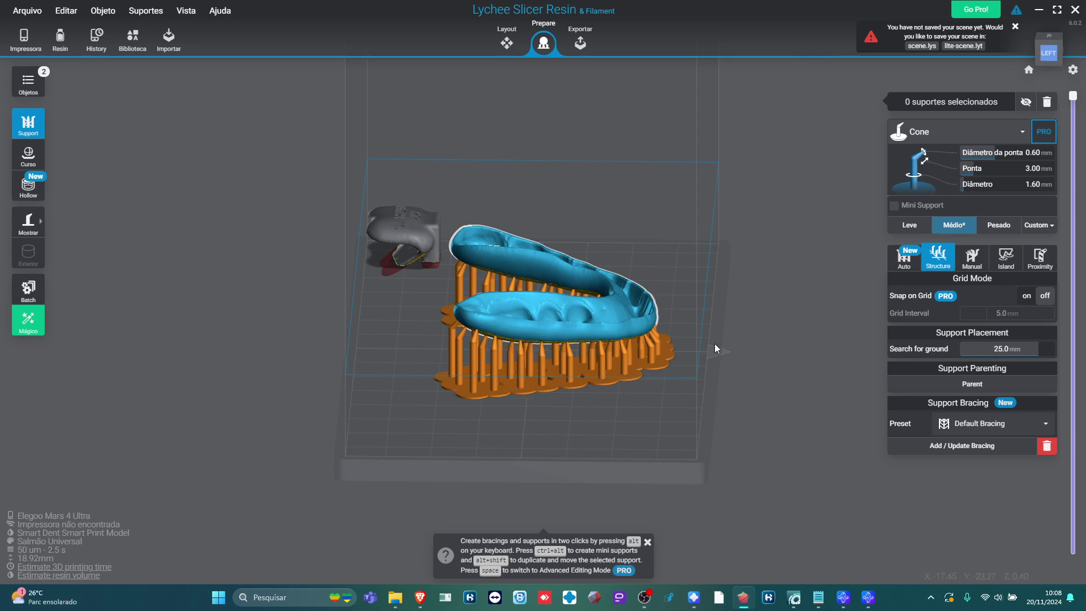
pyautogui.click(1047, 102)
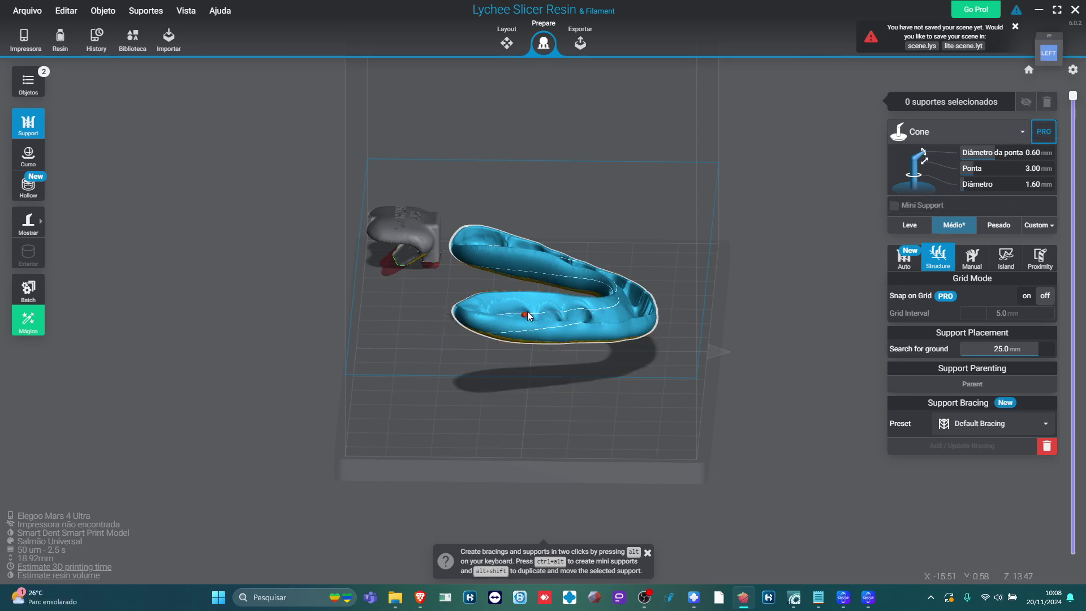
# - In layout mode, rotate the arch splint about its X axis to 91.54° so that it lies nearly flat
pyautogui.click(506, 43)
pyautogui.moveTo(655, 259); pyautogui.dragTo(694, 219)
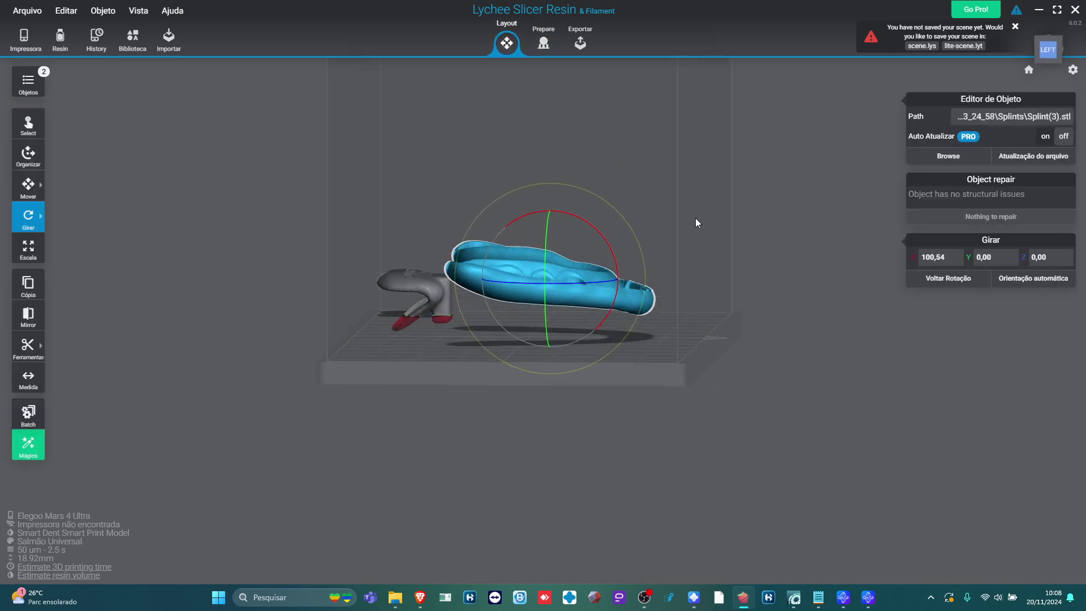
pyautogui.moveTo(600, 237)
pyautogui.mouseDown()
pyautogui.moveTo(593, 230)
pyautogui.moveTo(610, 249)
pyautogui.mouseUp()
pyautogui.moveTo(634, 332); pyautogui.dragTo(616, 347)
pyautogui.moveTo(412, 341); pyautogui.dragTo(374, 277)
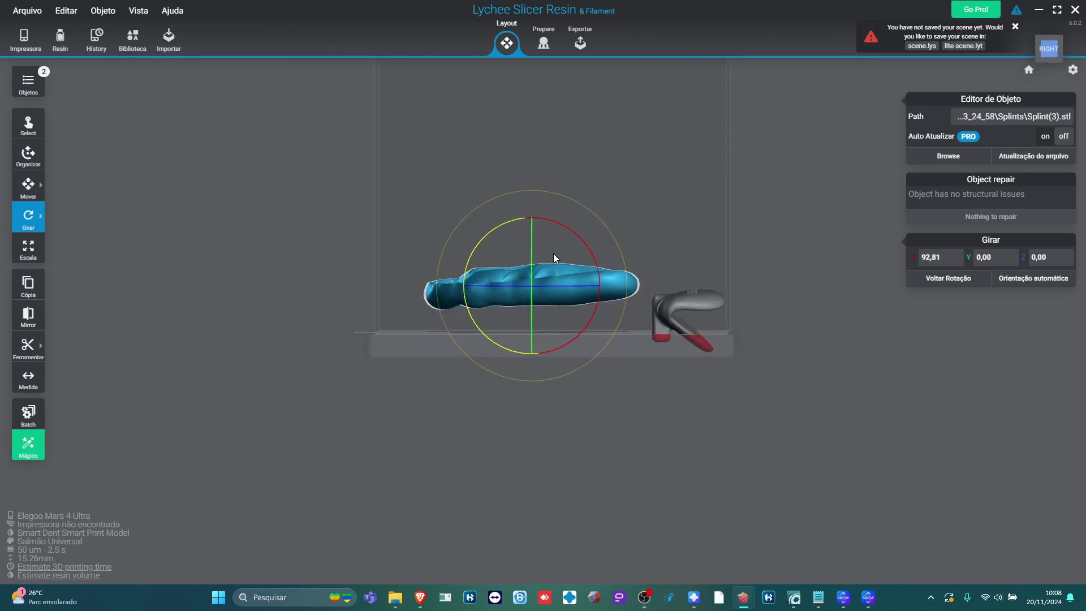
pyautogui.moveTo(575, 240); pyautogui.dragTo(633, 250)
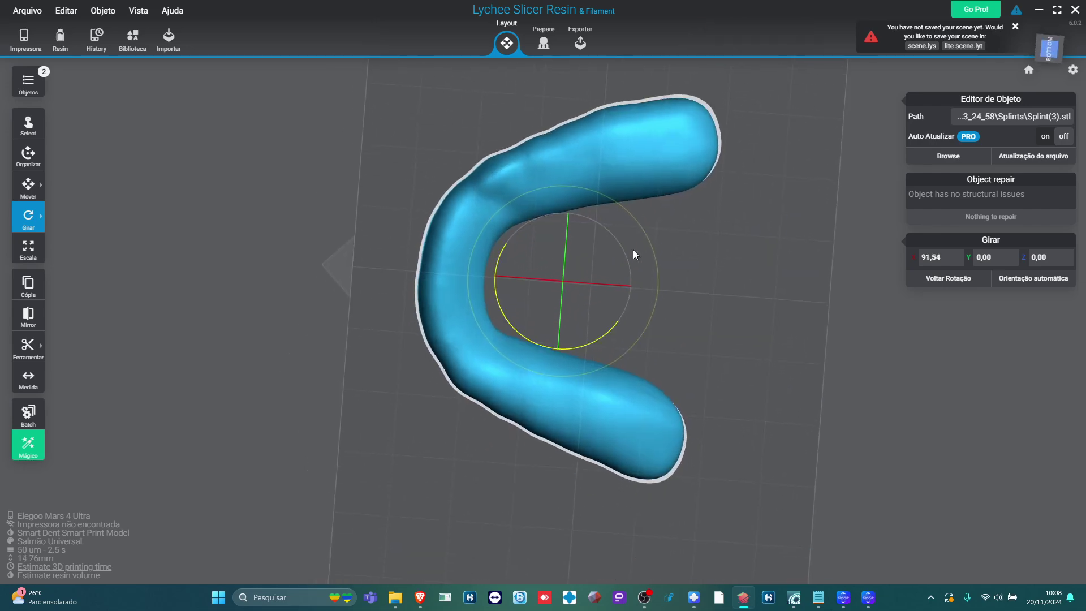
# - In support preparation, run the layer preview down to the splint's lowest underside areas and back up to the full model
pyautogui.click(543, 43)
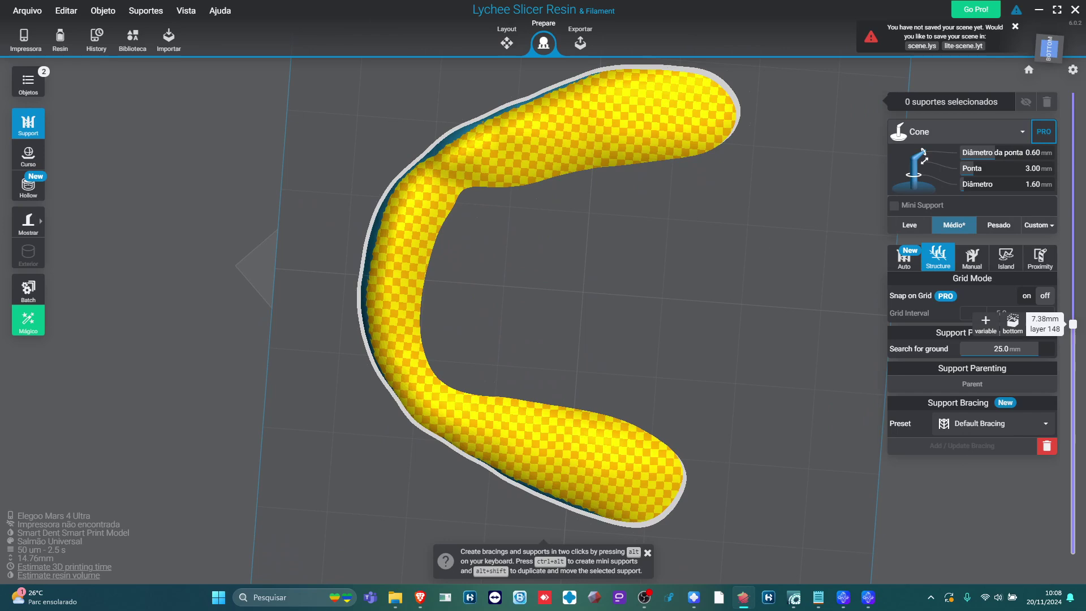
pyautogui.moveTo(1072, 324); pyautogui.dragTo(1066, 381)
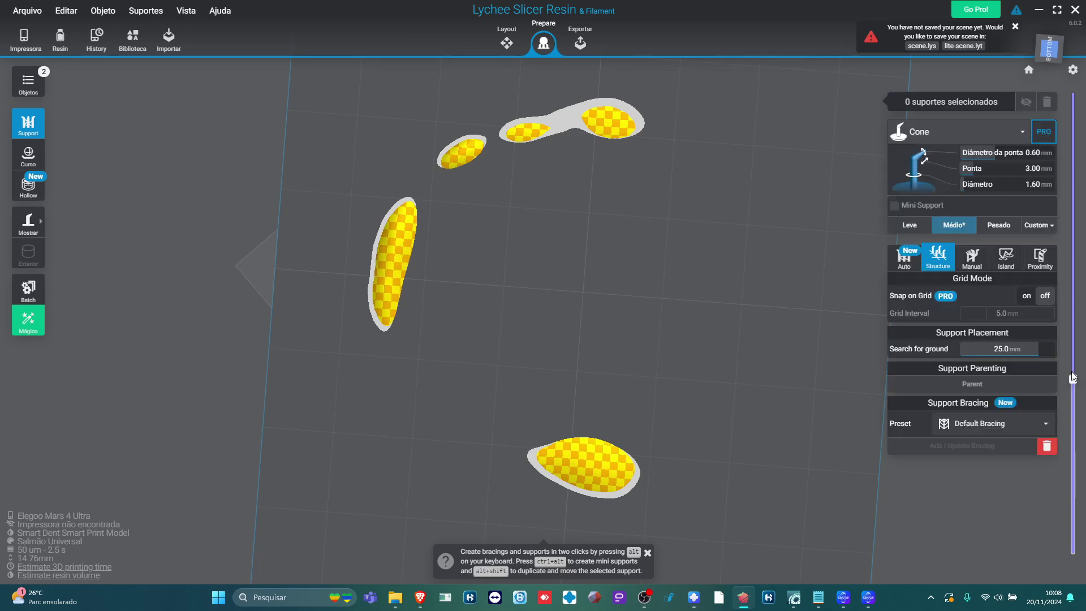
pyautogui.moveTo(1072, 377); pyautogui.dragTo(1072, 170)
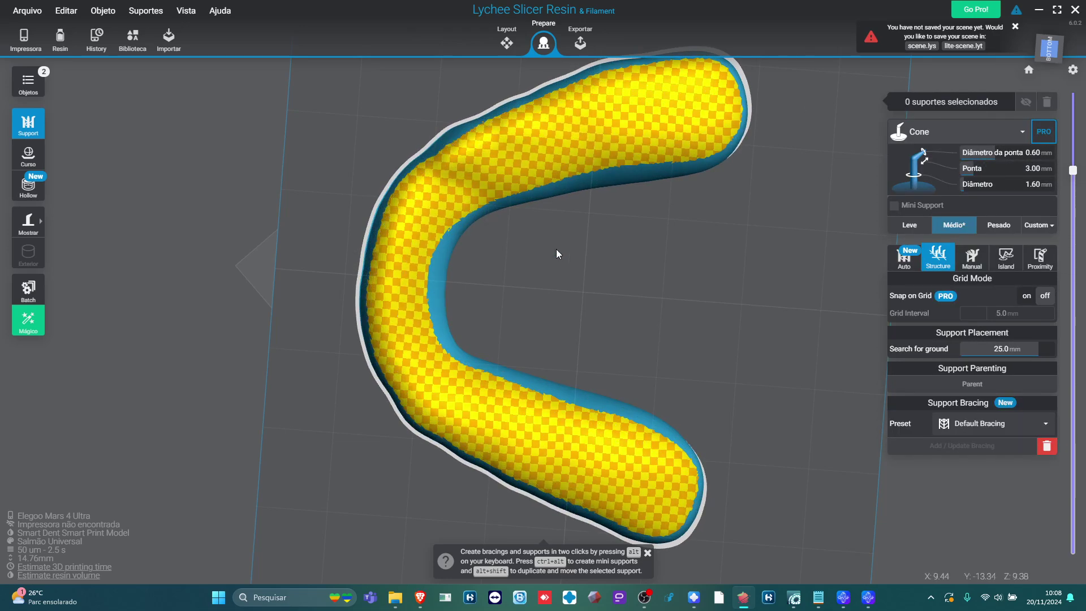
pyautogui.moveTo(555, 248); pyautogui.dragTo(560, 362)
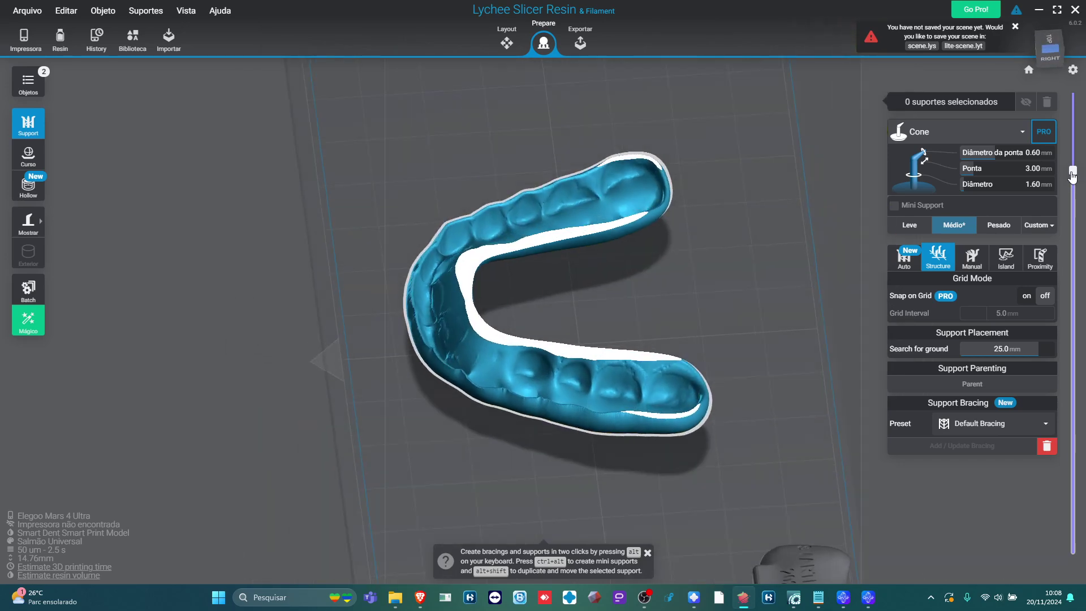
pyautogui.moveTo(1072, 177); pyautogui.dragTo(1073, 94)
pyautogui.scroll(-2, 734, 300)
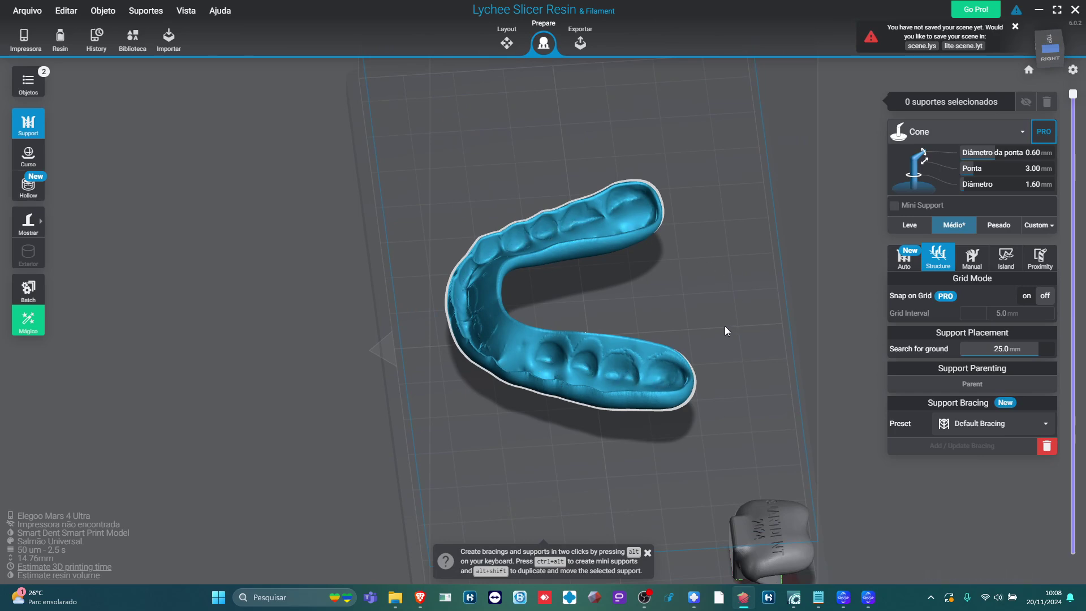
# - Place three supports along the underside of one arm of the splint and check them from the side
pyautogui.moveTo(701, 314); pyautogui.dragTo(644, 152)
pyautogui.click(573, 199)
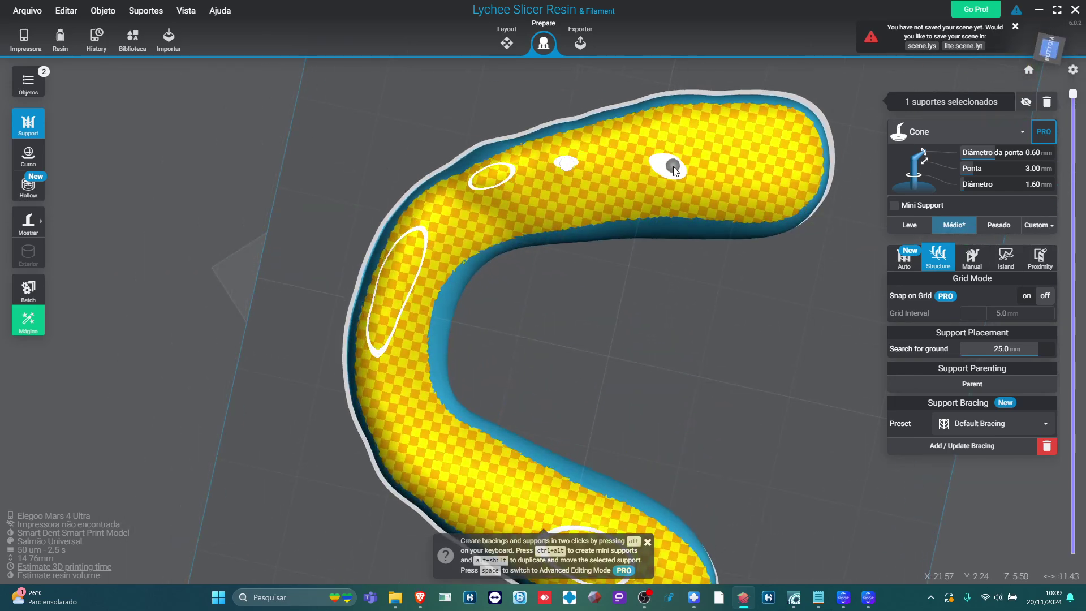
pyautogui.click(669, 167)
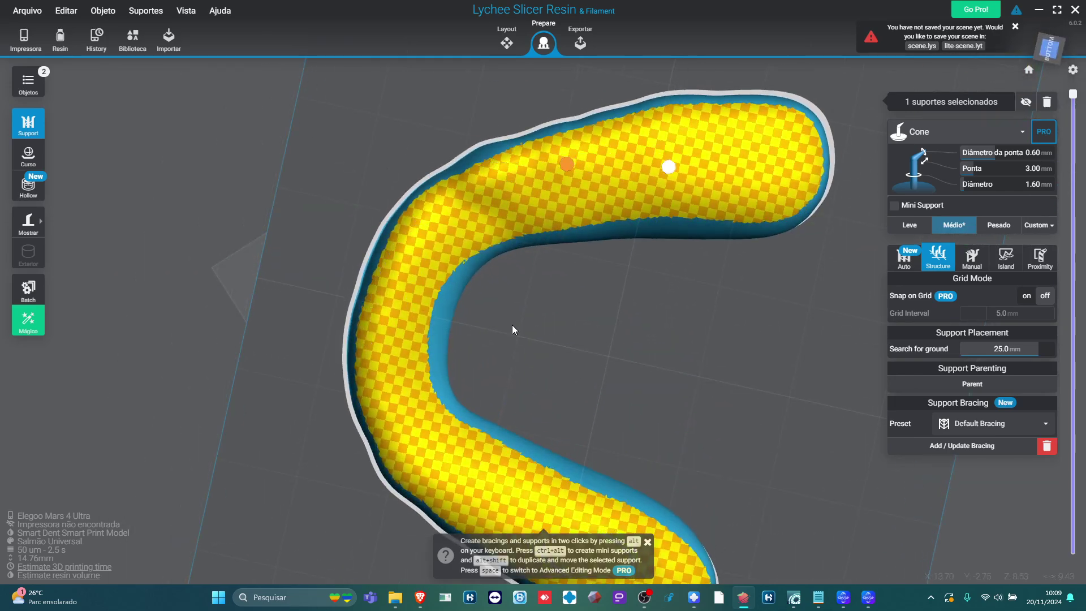
pyautogui.click(493, 176)
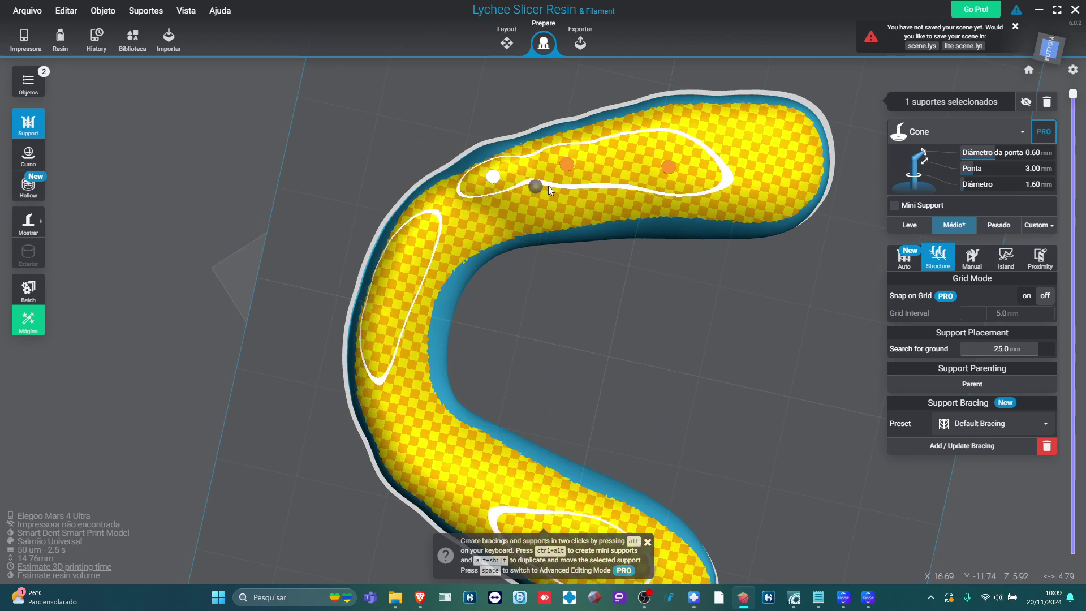
pyautogui.moveTo(548, 186); pyautogui.dragTo(516, 246)
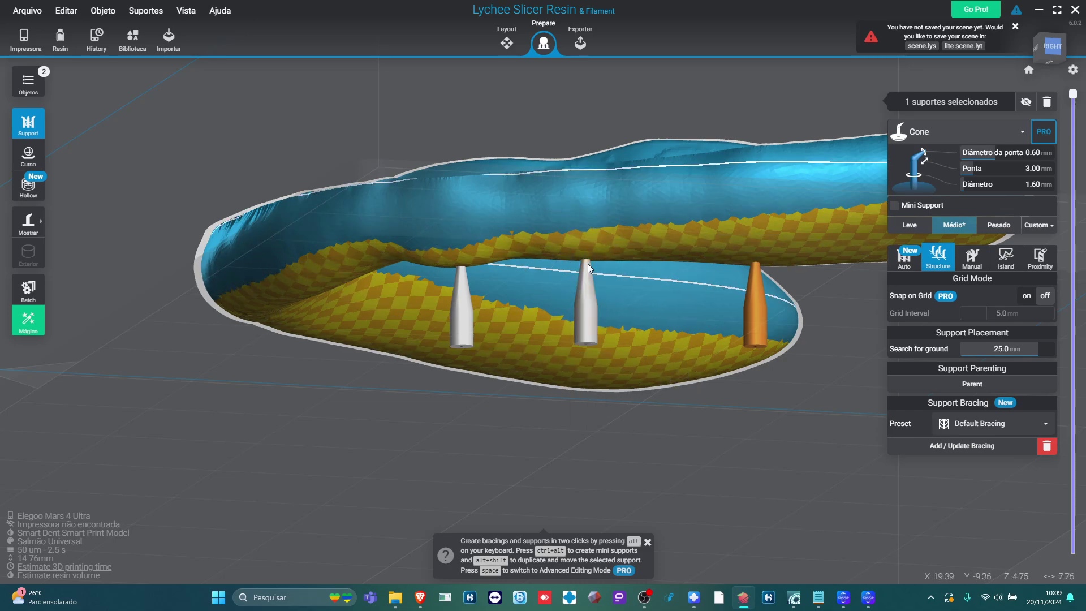
pyautogui.moveTo(589, 246)
pyautogui.mouseDown()
pyautogui.moveTo(613, 344)
pyautogui.moveTo(592, 284)
pyautogui.mouseUp()
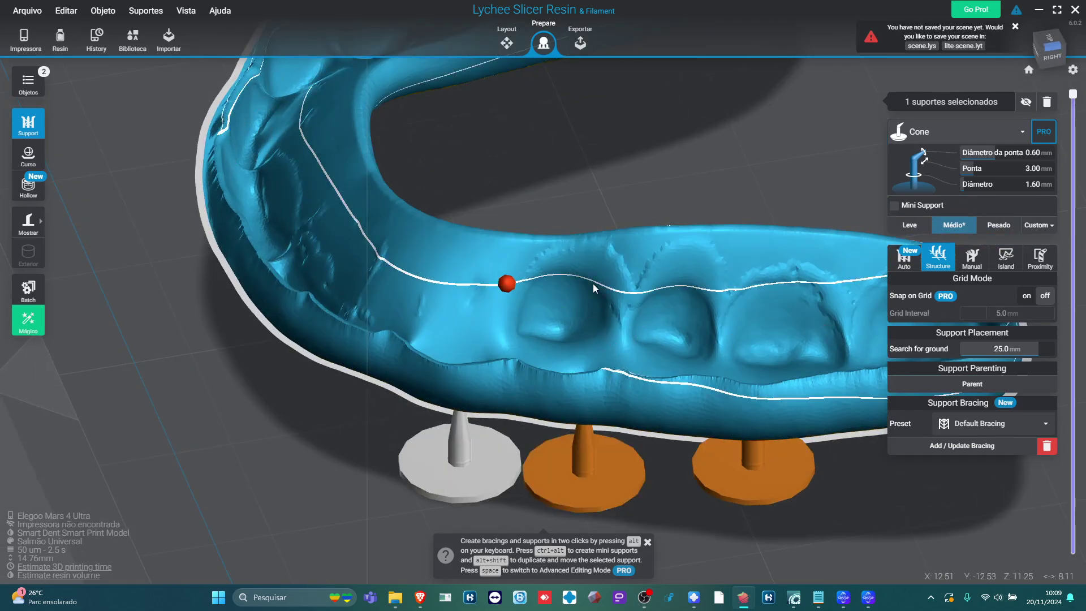
# - Delete the three supports under the splint's arm
pyautogui.click(1046, 106)
pyautogui.scroll(-3, 723, 382)
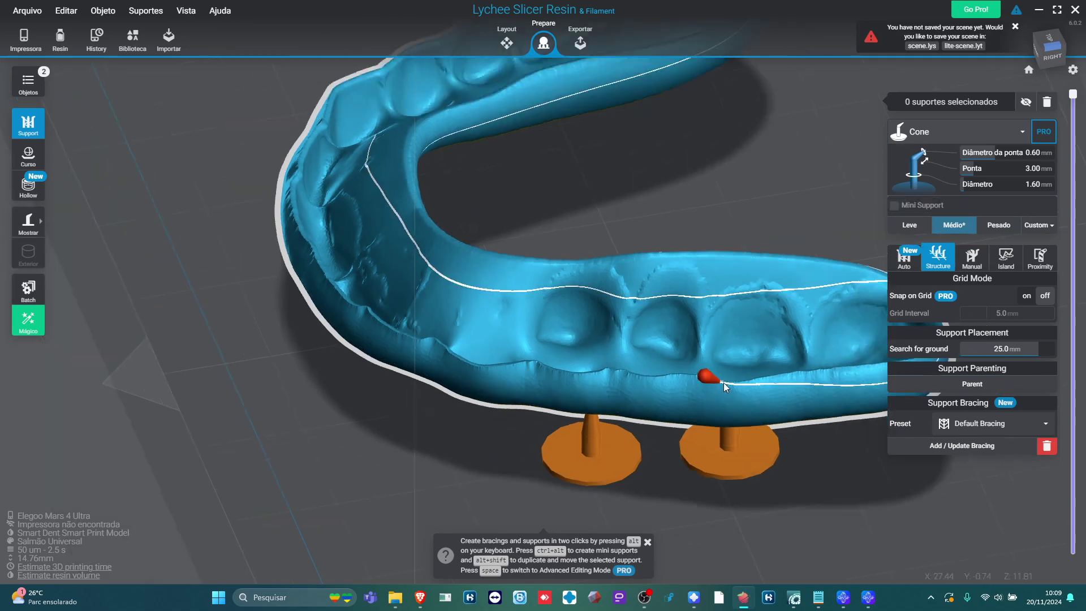
pyautogui.click(1046, 106)
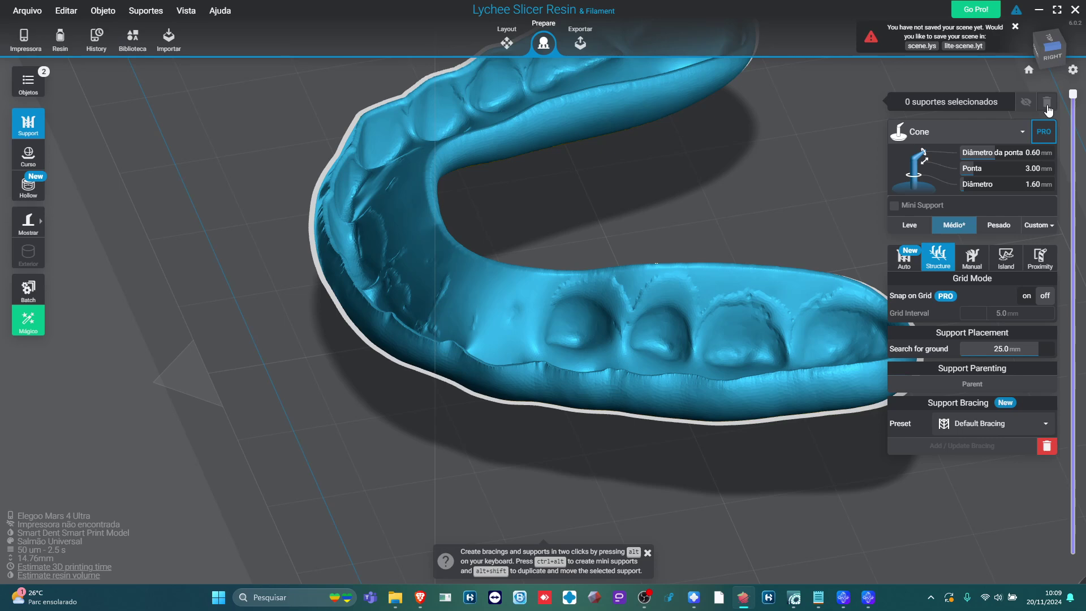
pyautogui.scroll(-5, 701, 228)
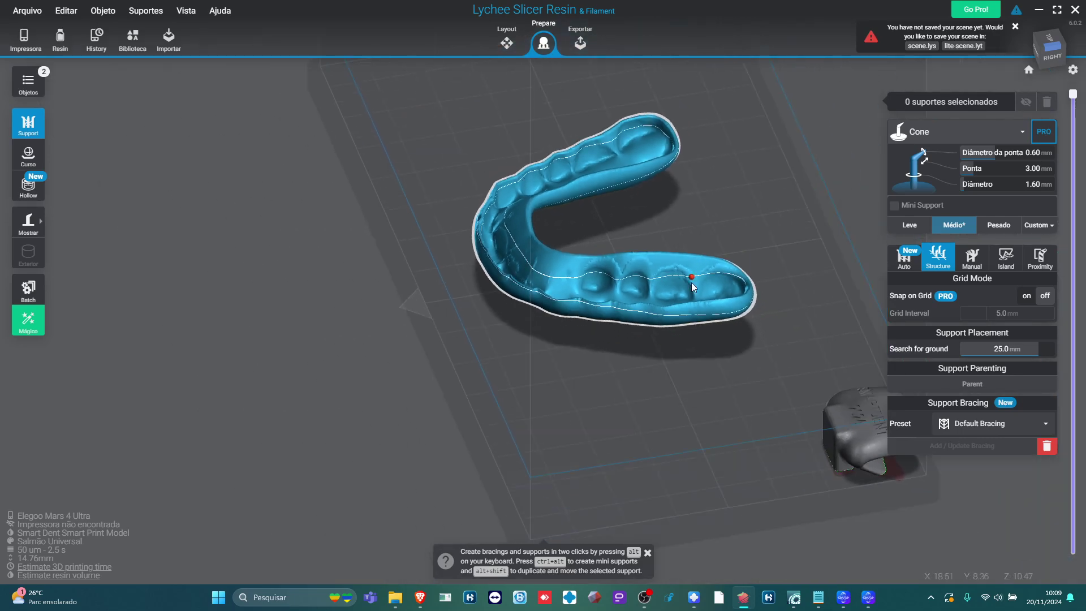
# - Return to layout mode and rotate the splint about X to 164.46°, standing nearly upright on its front curve
pyautogui.click(498, 51)
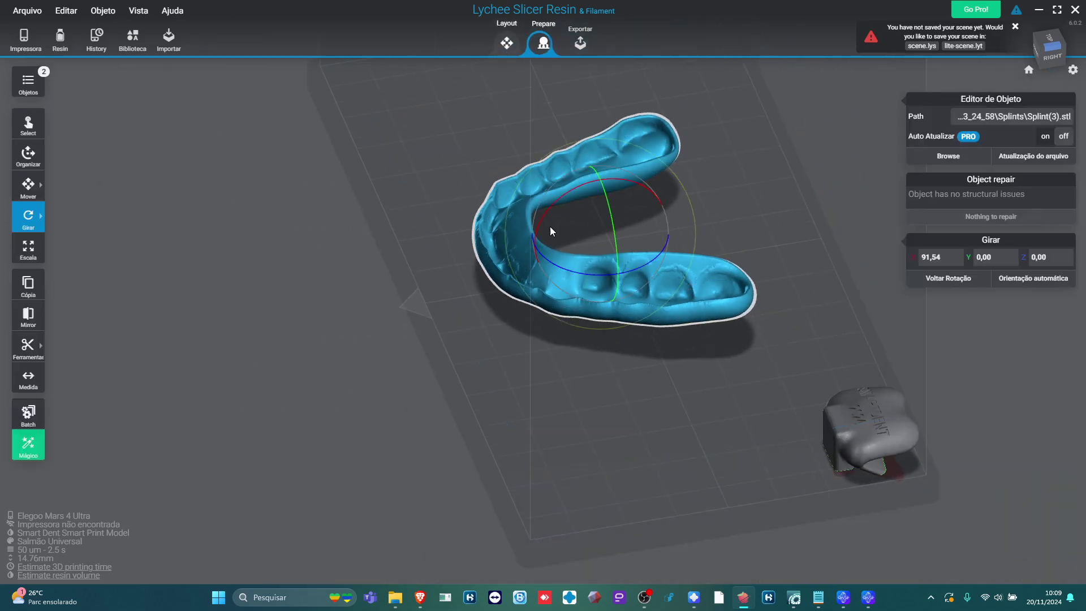
pyautogui.moveTo(656, 223); pyautogui.dragTo(618, 184)
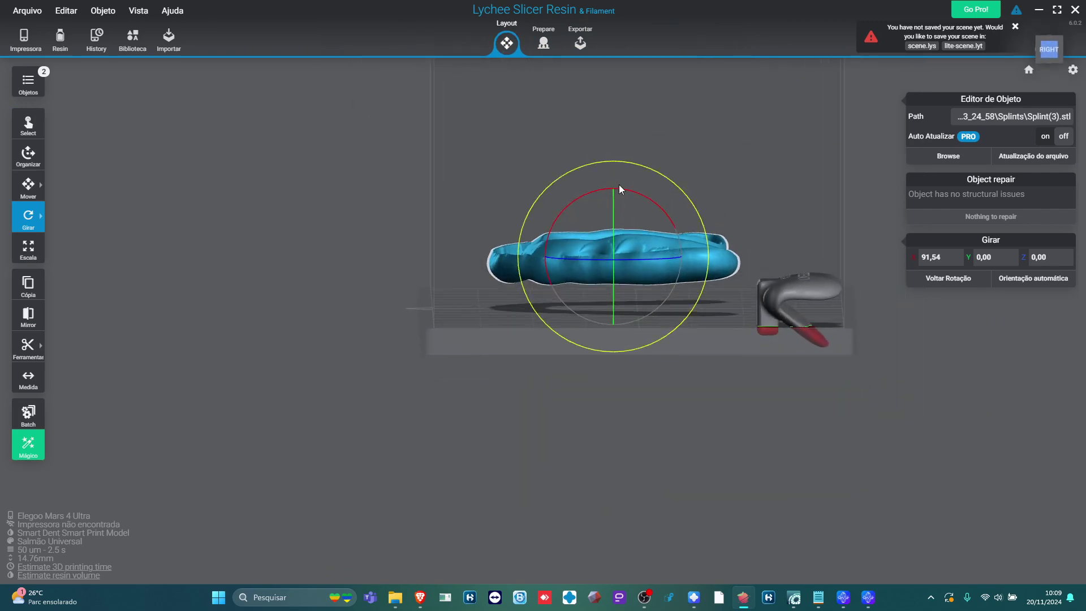
pyautogui.scroll(-3, 558, 316)
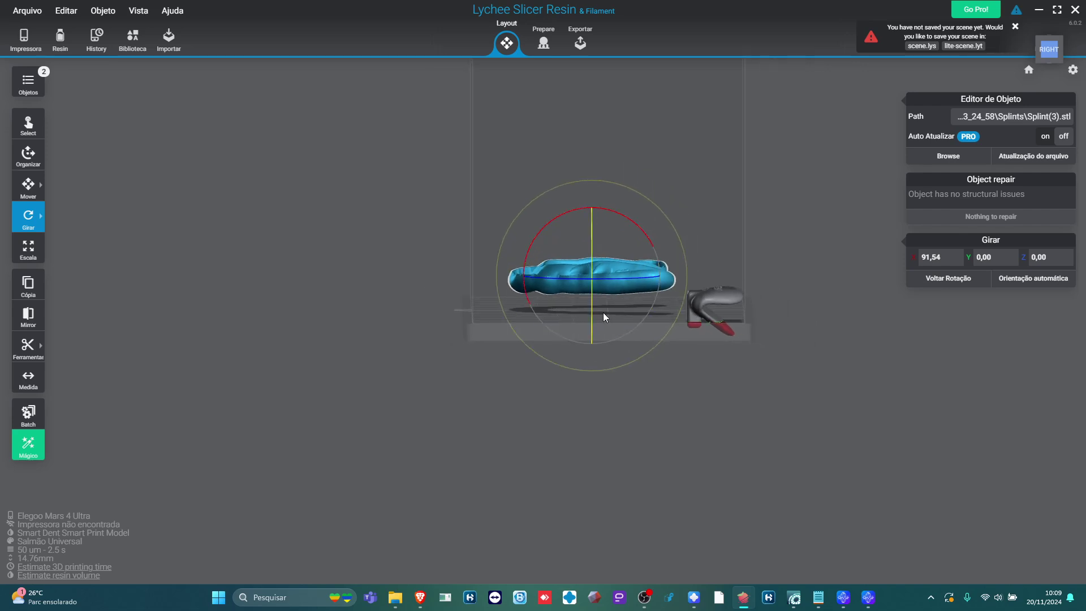
pyautogui.scroll(3, 603, 309)
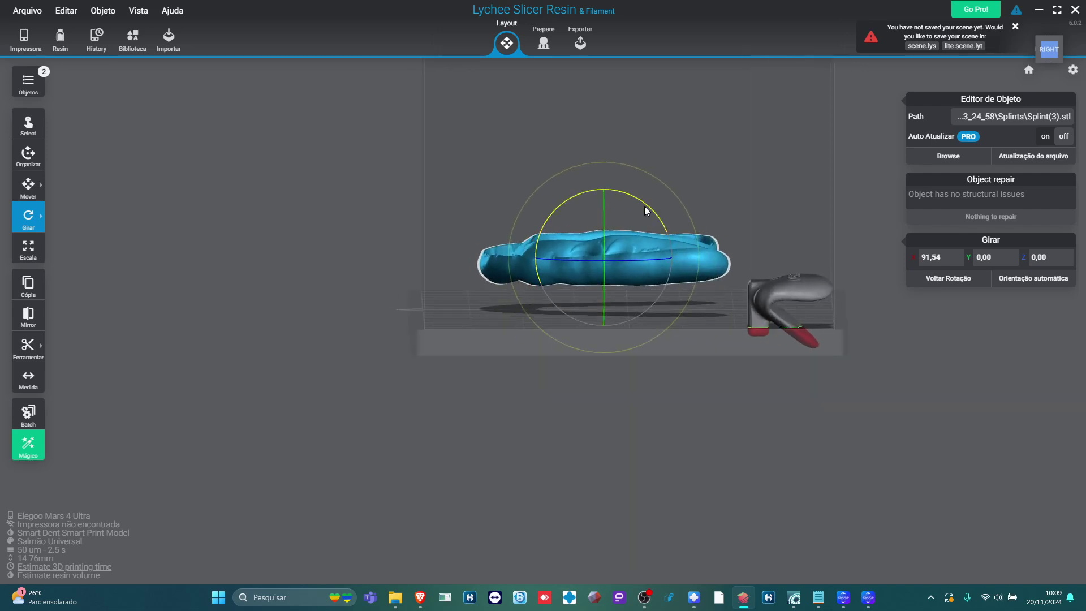
pyautogui.moveTo(644, 209); pyautogui.dragTo(616, 313)
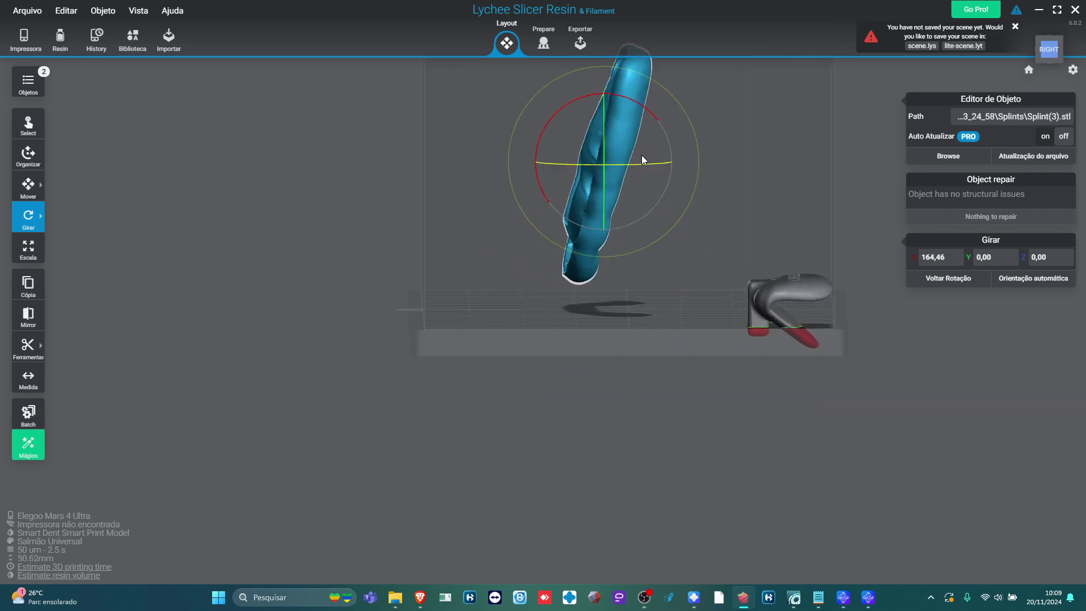
# - In support preparation, limit the layer preview to the splint's front curve and set the support tip diameter to 1.00 mm
pyautogui.moveTo(756, 178); pyautogui.dragTo(203, 297)
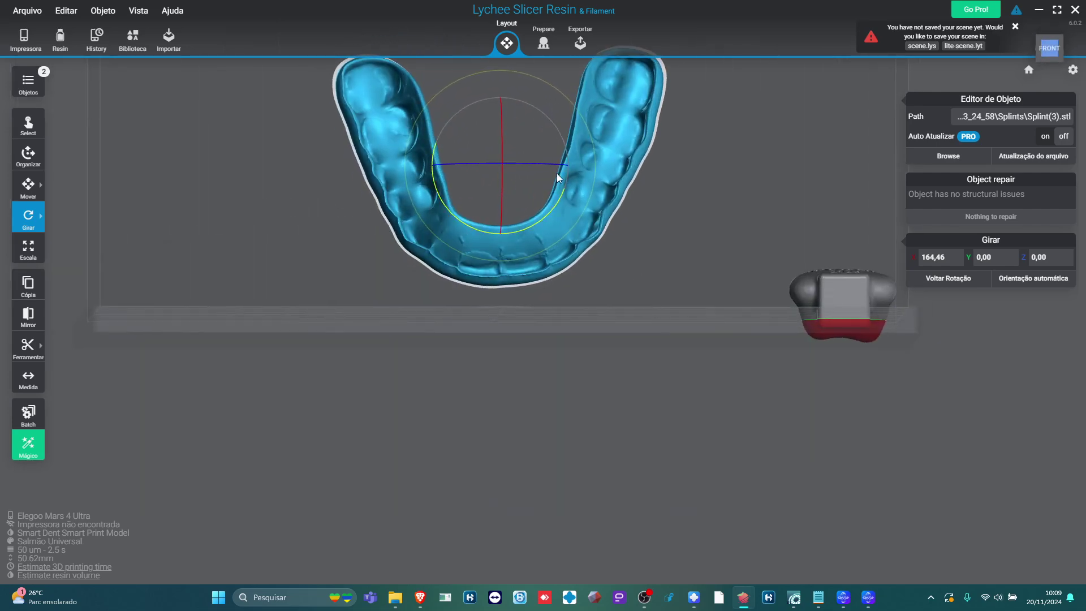
pyautogui.moveTo(556, 207); pyautogui.dragTo(477, 273)
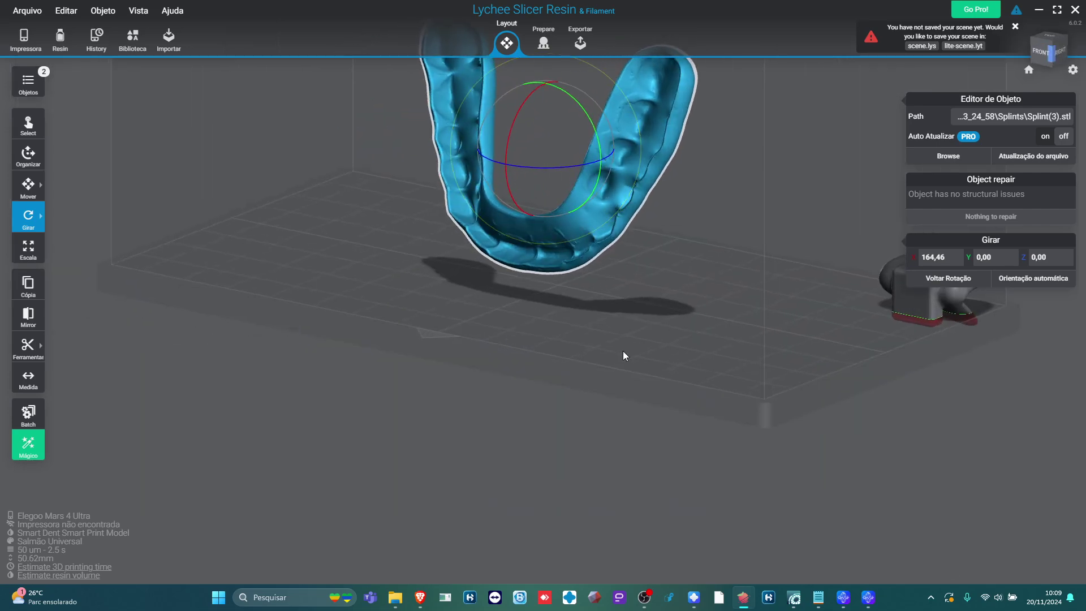
pyautogui.moveTo(623, 352); pyautogui.dragTo(643, 286)
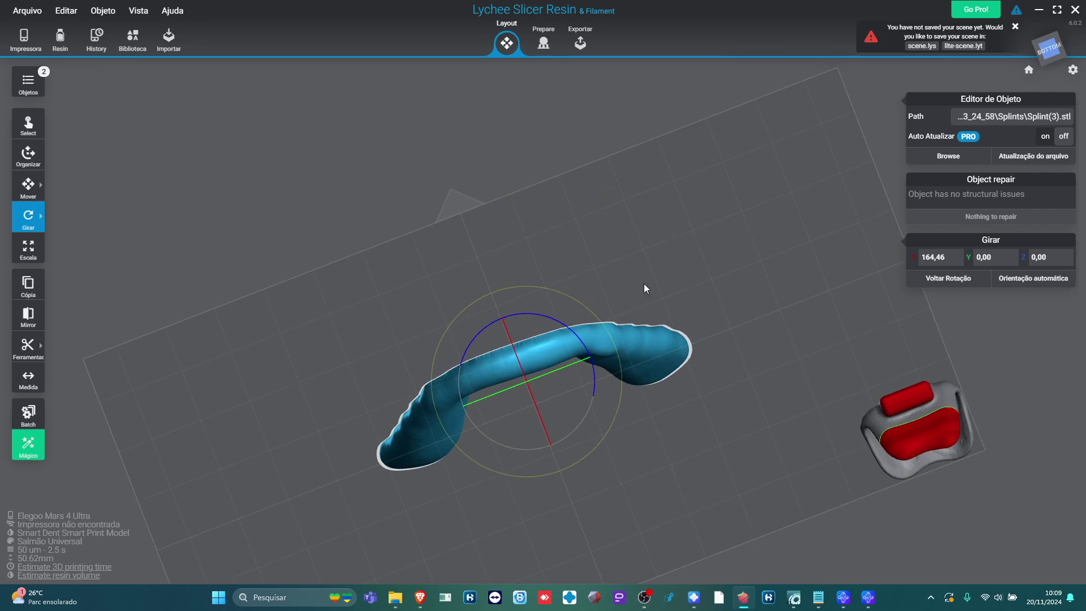
pyautogui.click(544, 54)
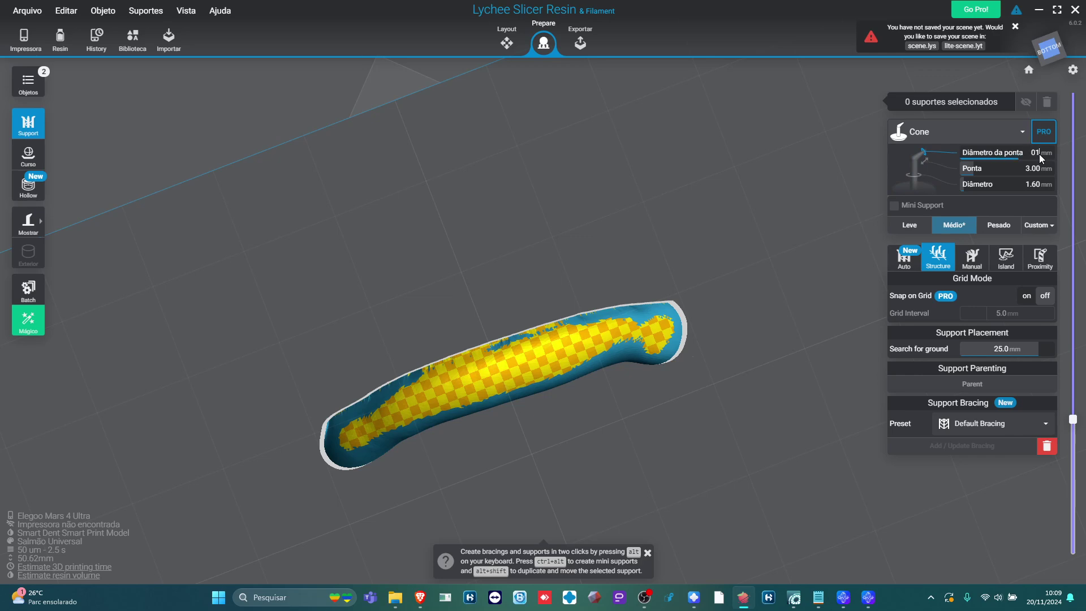
pyautogui.write('1')
pyautogui.press('Return')
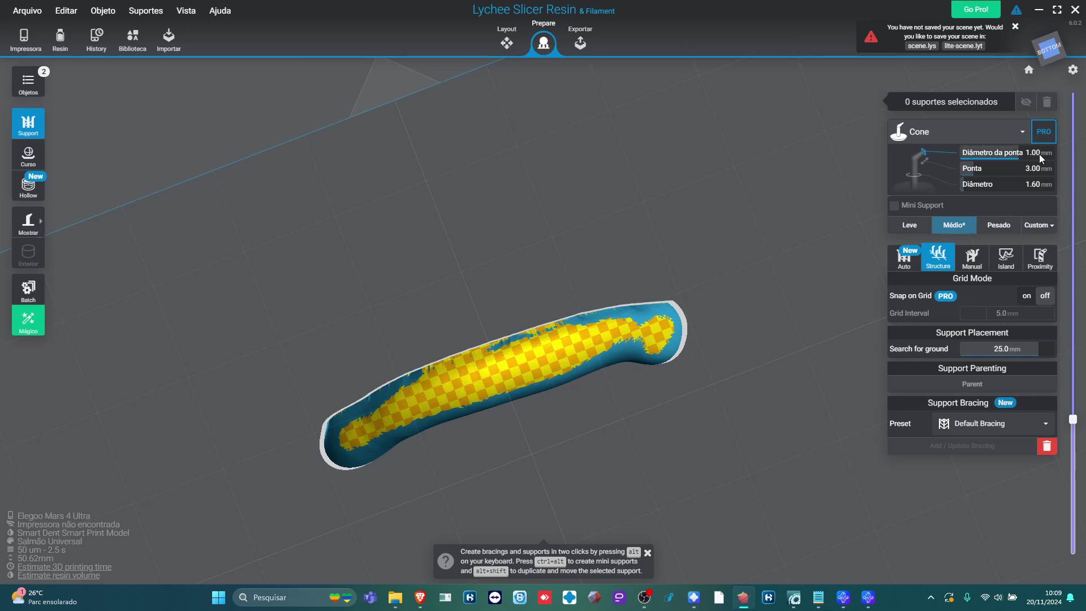
# - Place five supports along the underside of the splint's front curve, starting near the middle and continuing towards both sides
pyautogui.click(487, 377)
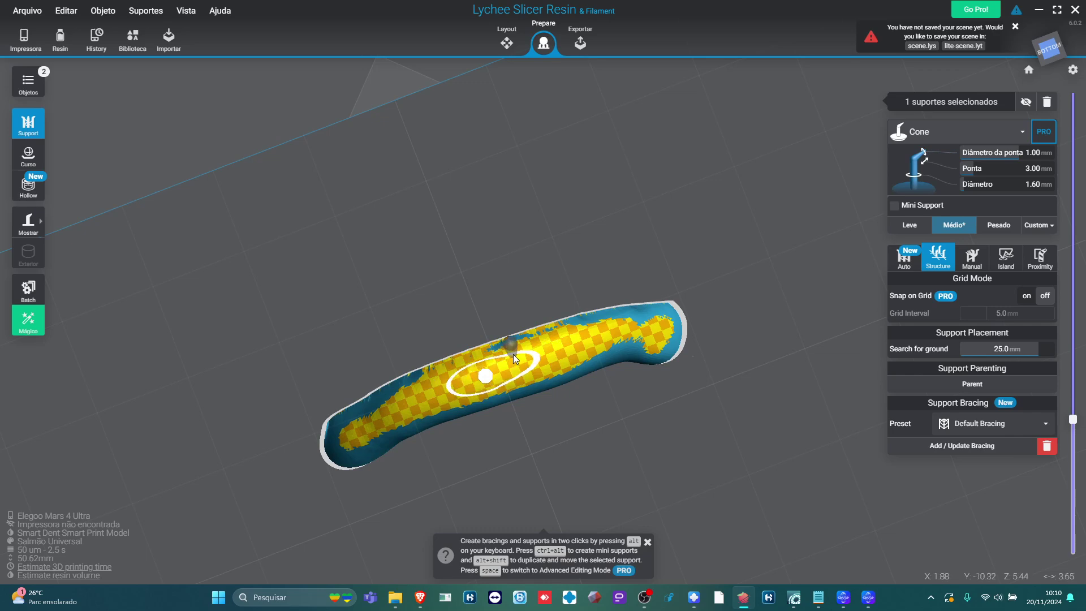
pyautogui.click(351, 431)
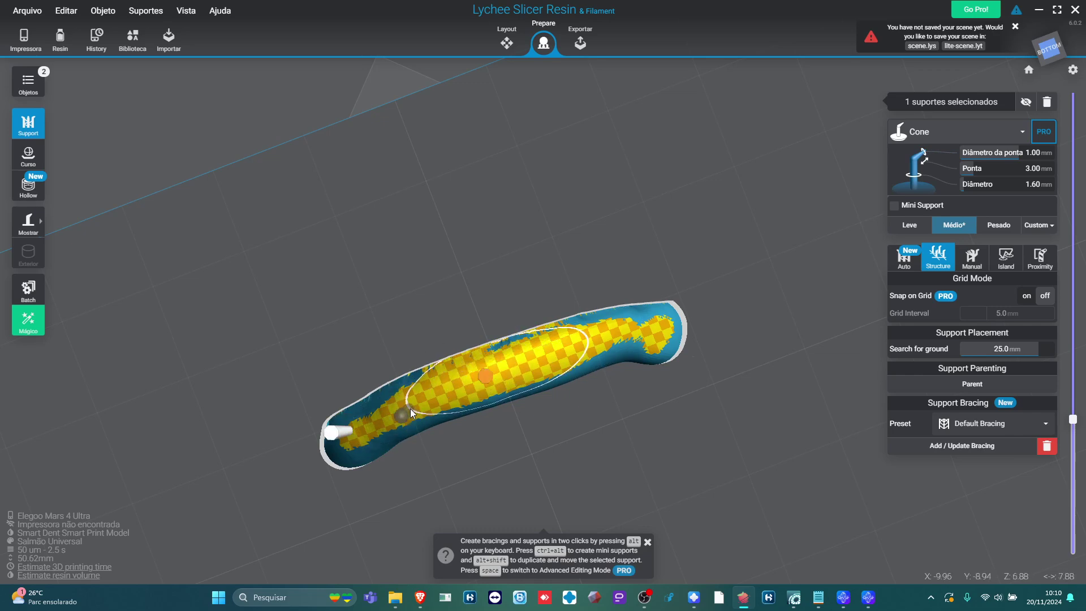
pyautogui.click(412, 401)
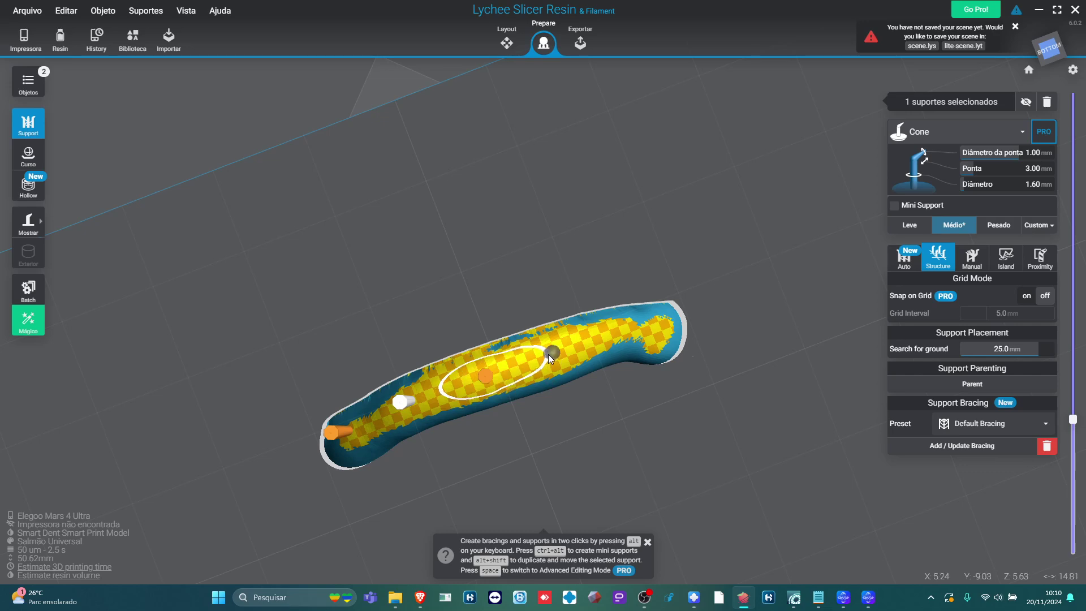
pyautogui.click(549, 354)
pyautogui.click(604, 334)
# - Restore the full-model preview and add a sixth support at the unsupported right end of the front curve, as seen from the front
pyautogui.moveTo(599, 334); pyautogui.dragTo(745, 303, button='right')
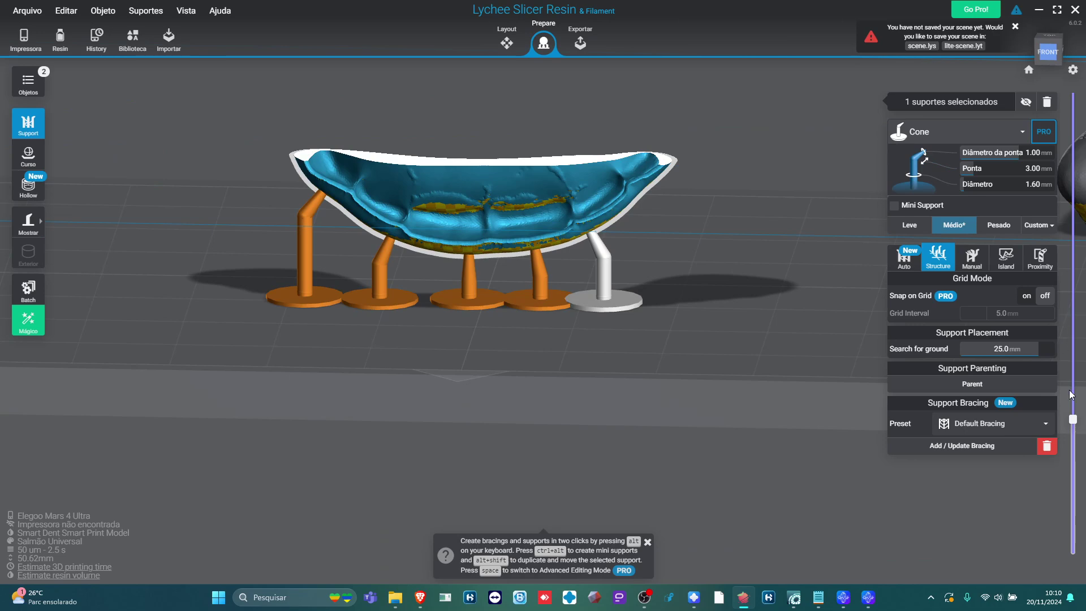
pyautogui.scroll(3, 486, 248)
pyautogui.moveTo(486, 249); pyautogui.dragTo(601, 122, button='right')
pyautogui.moveTo(601, 122); pyautogui.dragTo(602, 233)
pyautogui.moveTo(602, 232); pyautogui.dragTo(659, 213, button='right')
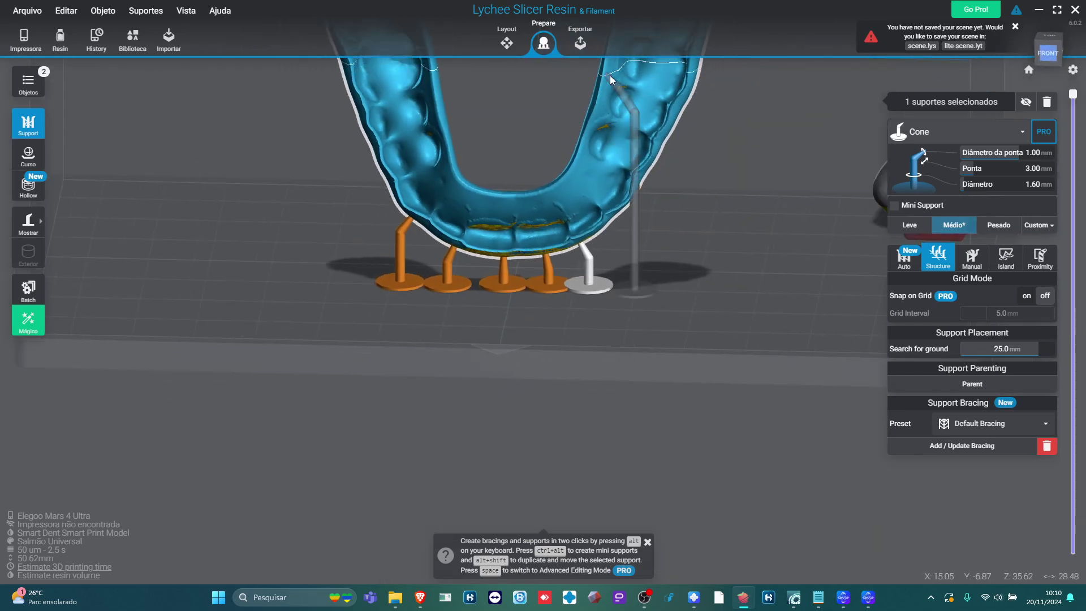
pyautogui.scroll(-4, 590, 227)
pyautogui.scroll(4, 592, 241)
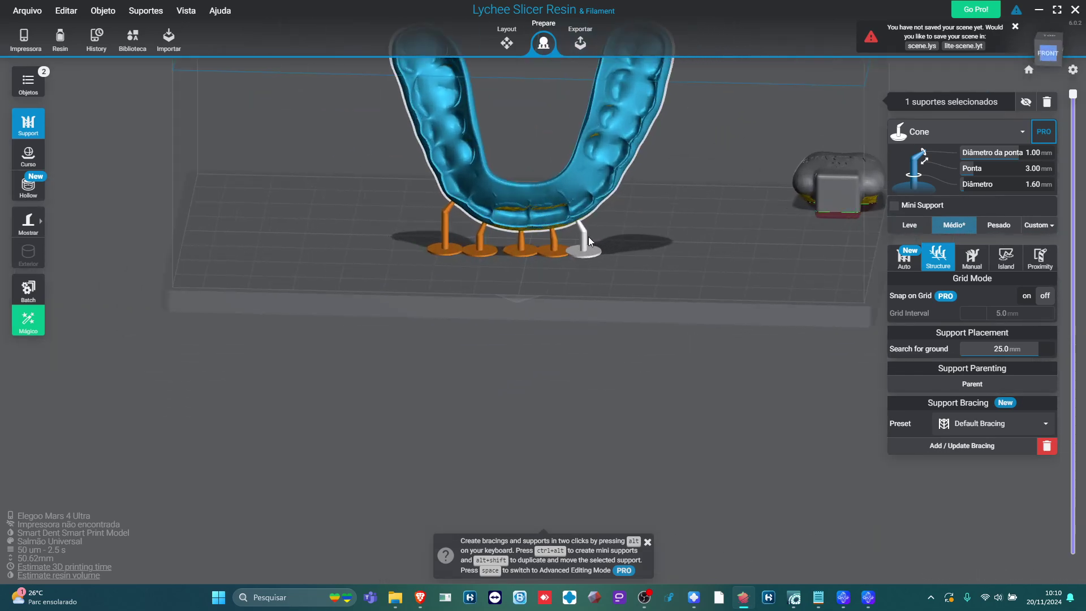
pyautogui.moveTo(588, 236); pyautogui.dragTo(572, 194, button='right')
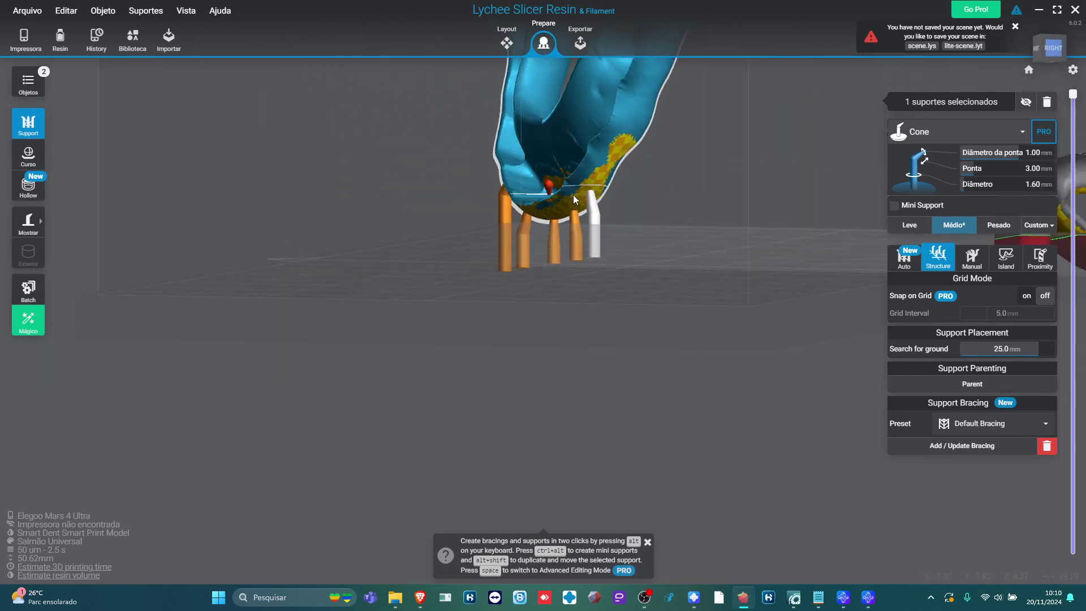
pyautogui.click(619, 149)
pyautogui.moveTo(600, 178); pyautogui.dragTo(690, 303, button='right')
pyautogui.scroll(-3, 689, 303)
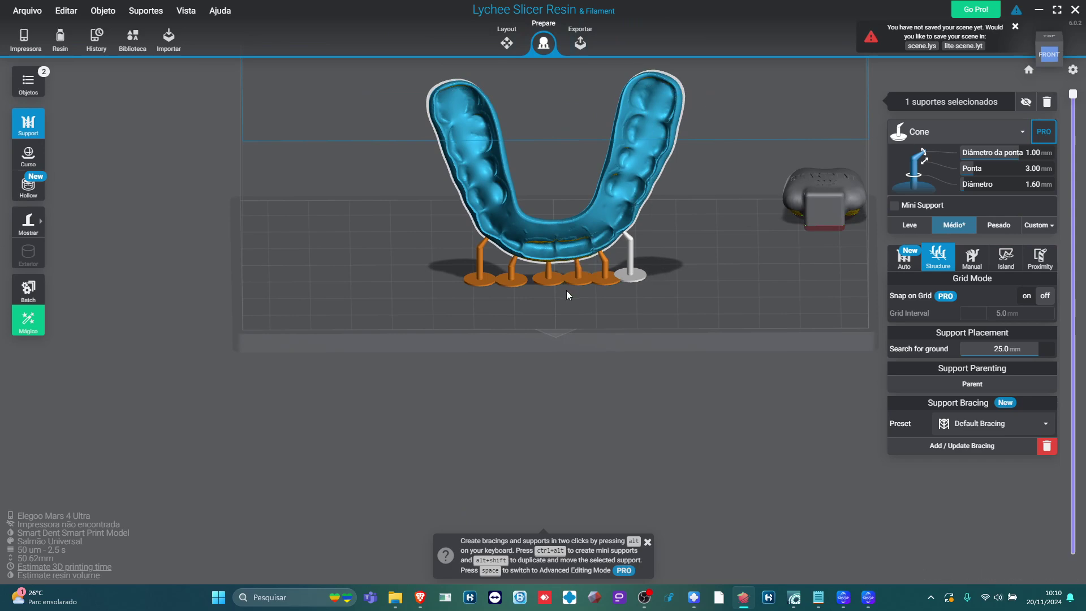
pyautogui.scroll(5, 581, 297)
pyautogui.moveTo(581, 298); pyautogui.dragTo(600, 97, button='right')
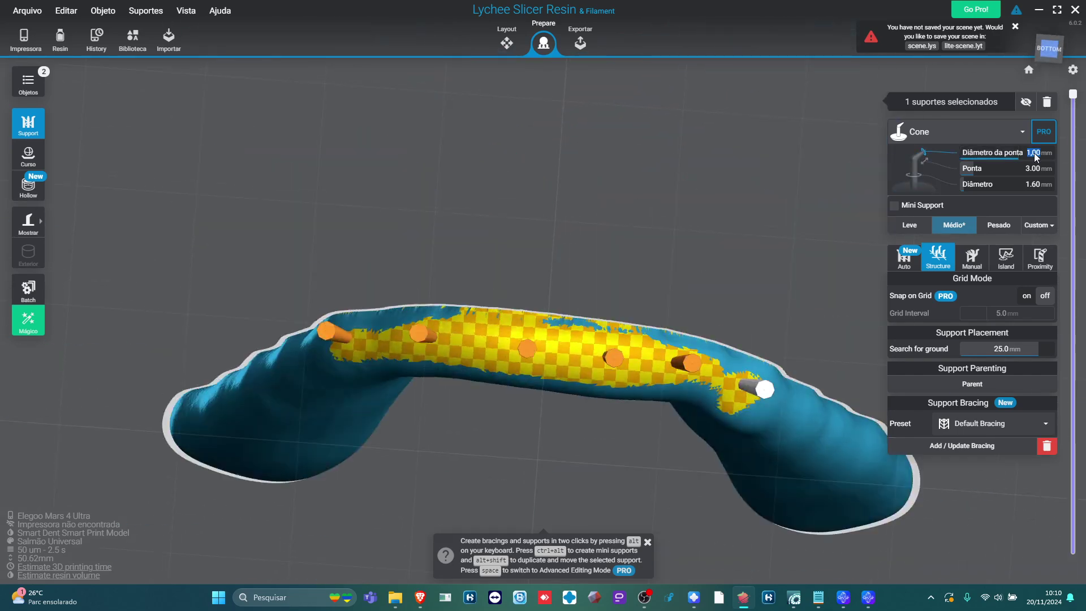
# - Set the selected support's tip diameter to 0.60 mm and its body diameter to 2.00 mm
pyautogui.write(',6')
pyautogui.press('Return')
pyautogui.click(1036, 184)
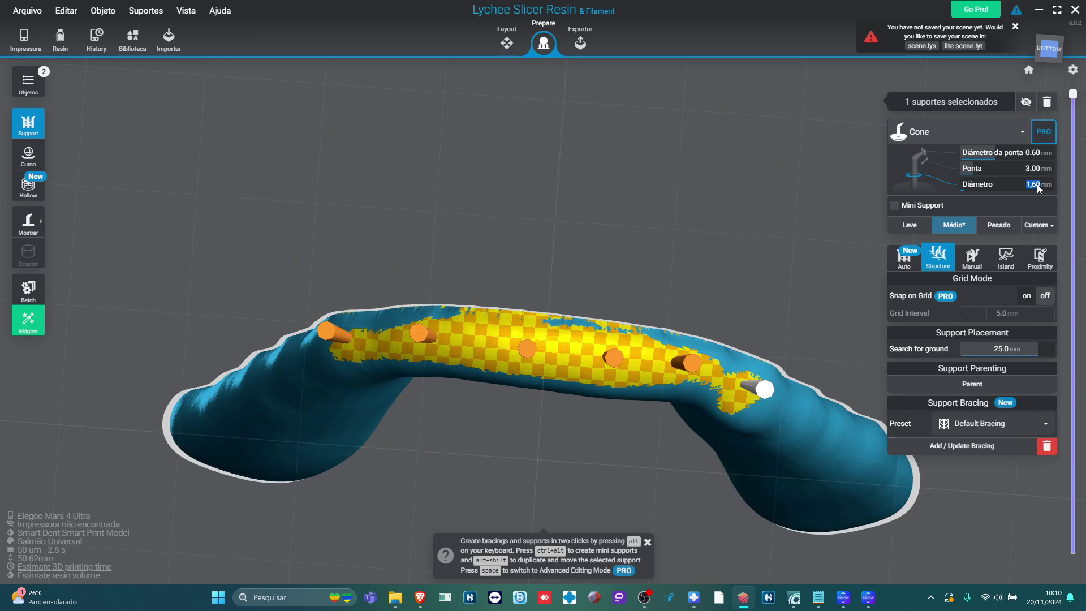
pyautogui.write('2')
pyautogui.press('Return')
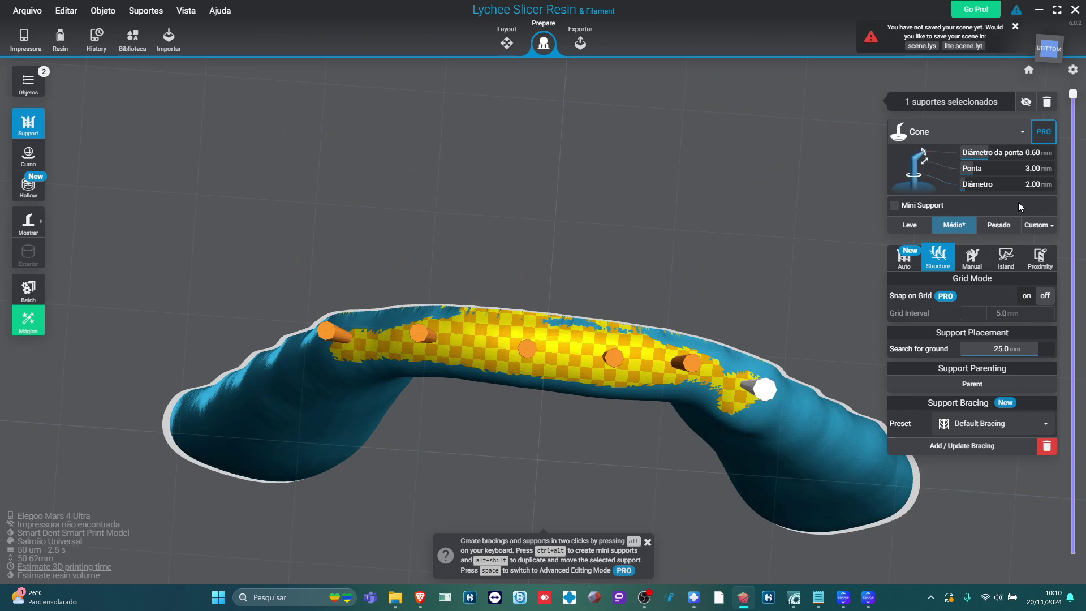
# - Place three tall supports along the outer edge of the splint's right arm, as seen from the front
pyautogui.moveTo(700, 225); pyautogui.dragTo(666, 297)
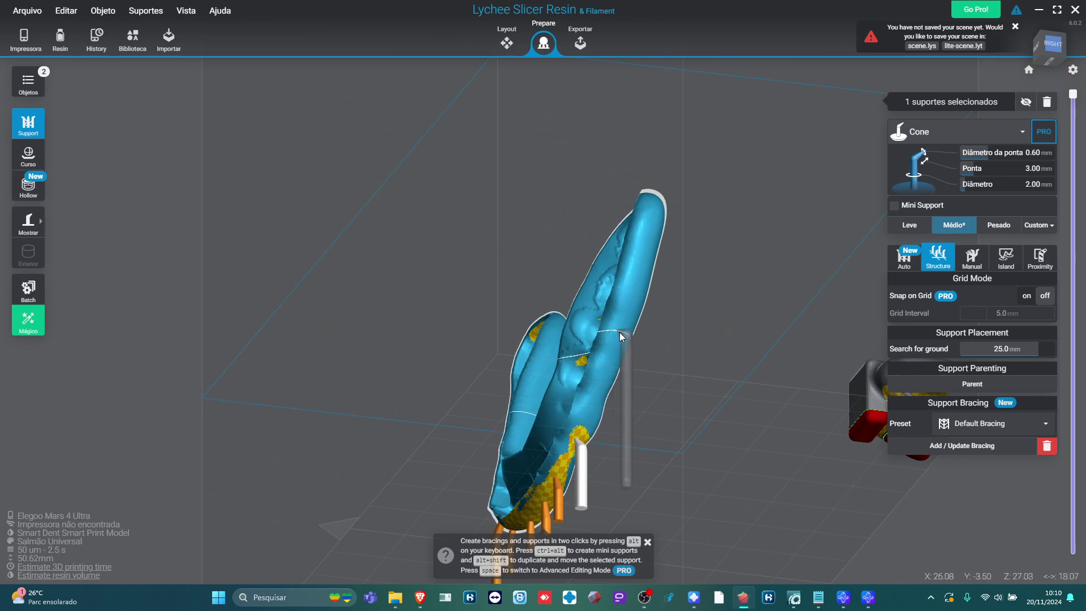
pyautogui.click(609, 345)
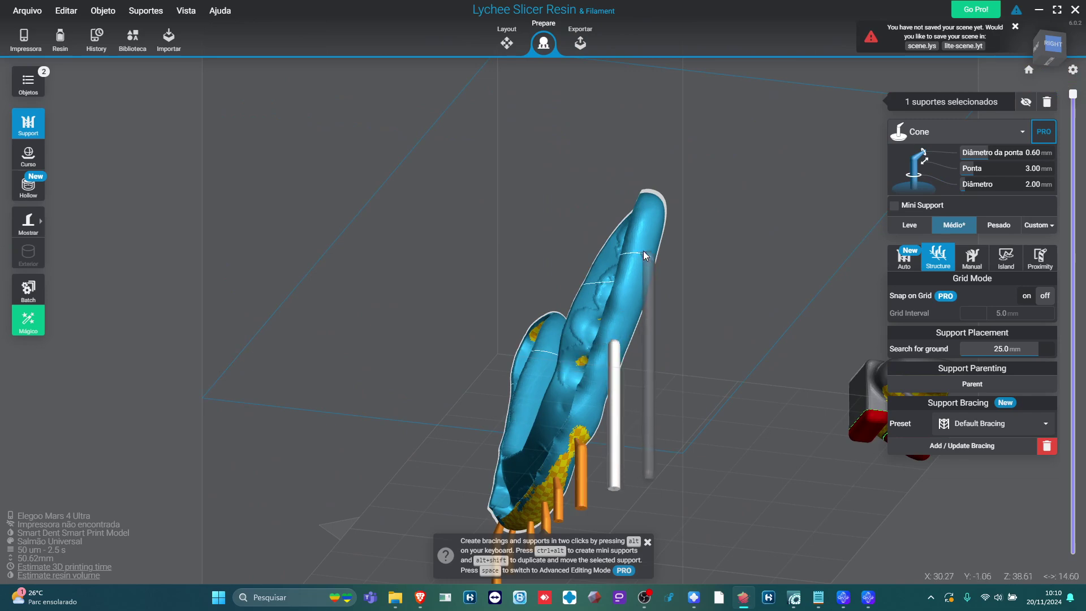
pyautogui.click(634, 282)
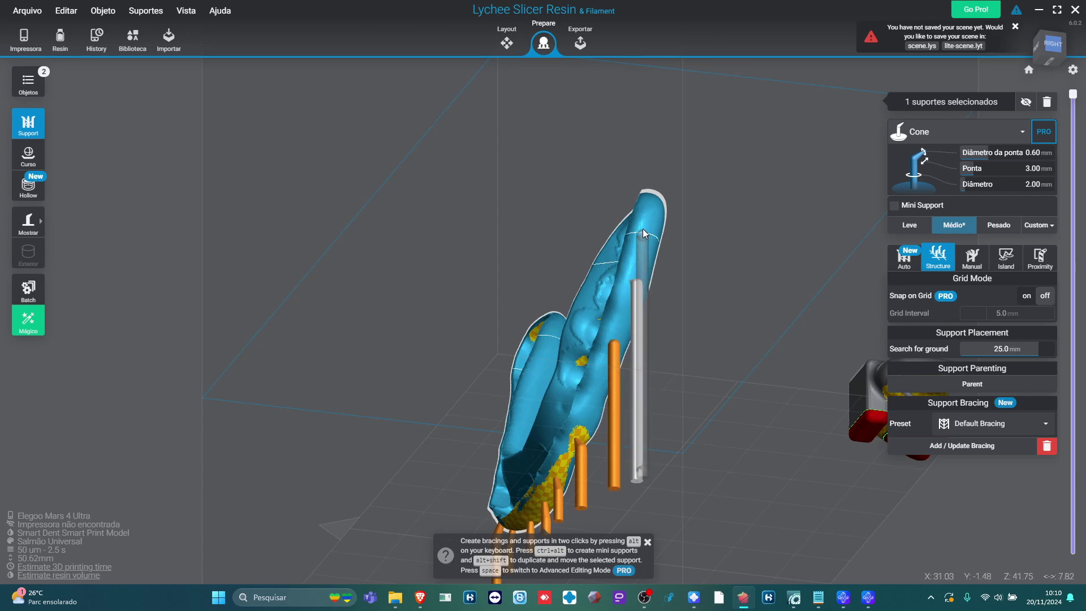
pyautogui.moveTo(578, 331); pyautogui.dragTo(701, 416)
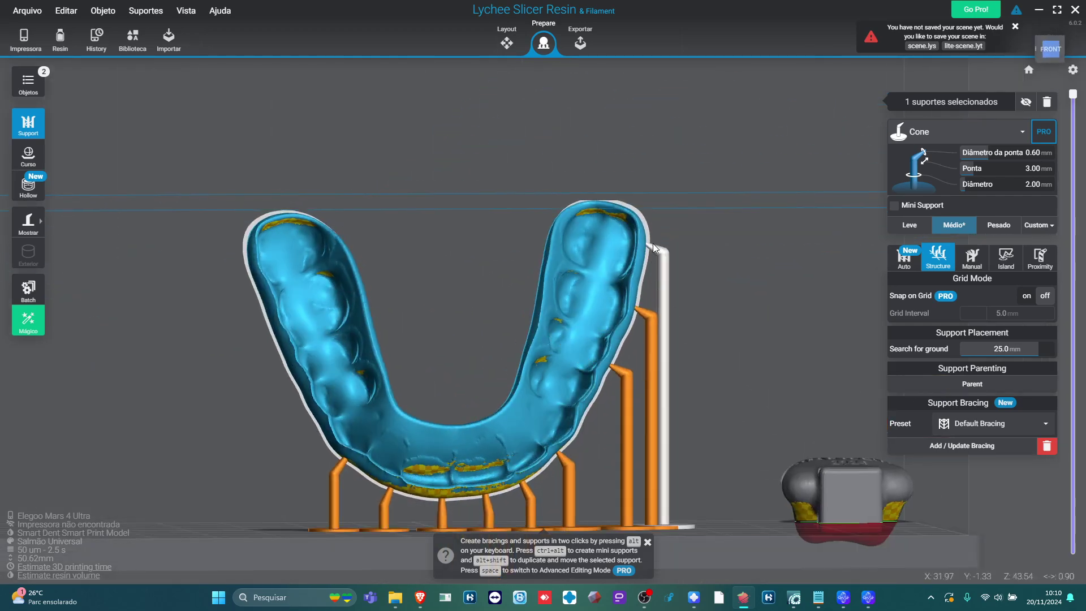
# - Place three supports along the outer edge of the left arm and one more in a gap under the front curve
pyautogui.moveTo(551, 420); pyautogui.dragTo(740, 361)
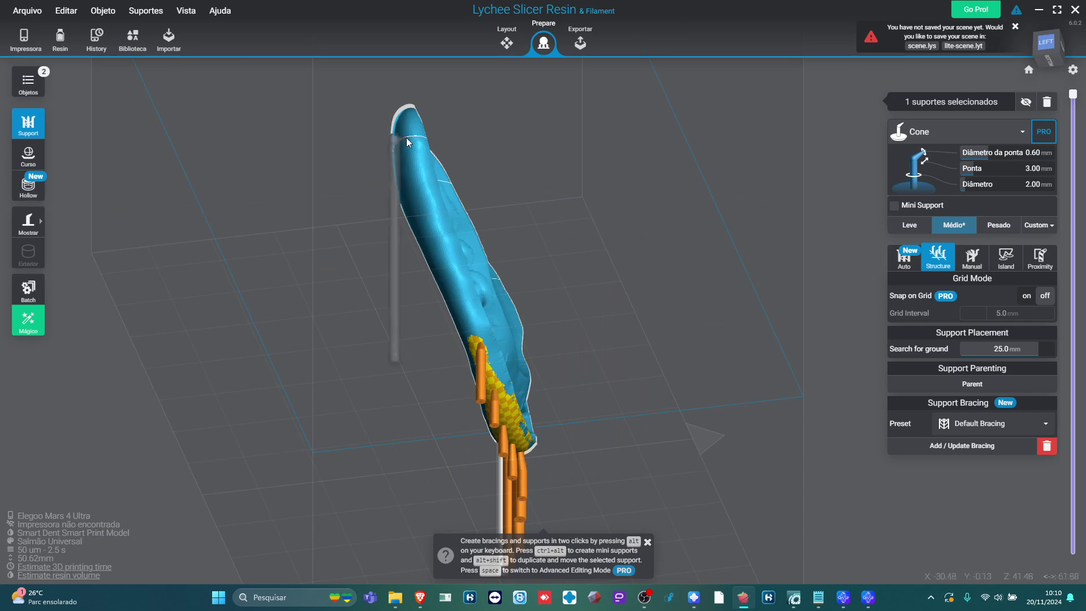
pyautogui.click(429, 220)
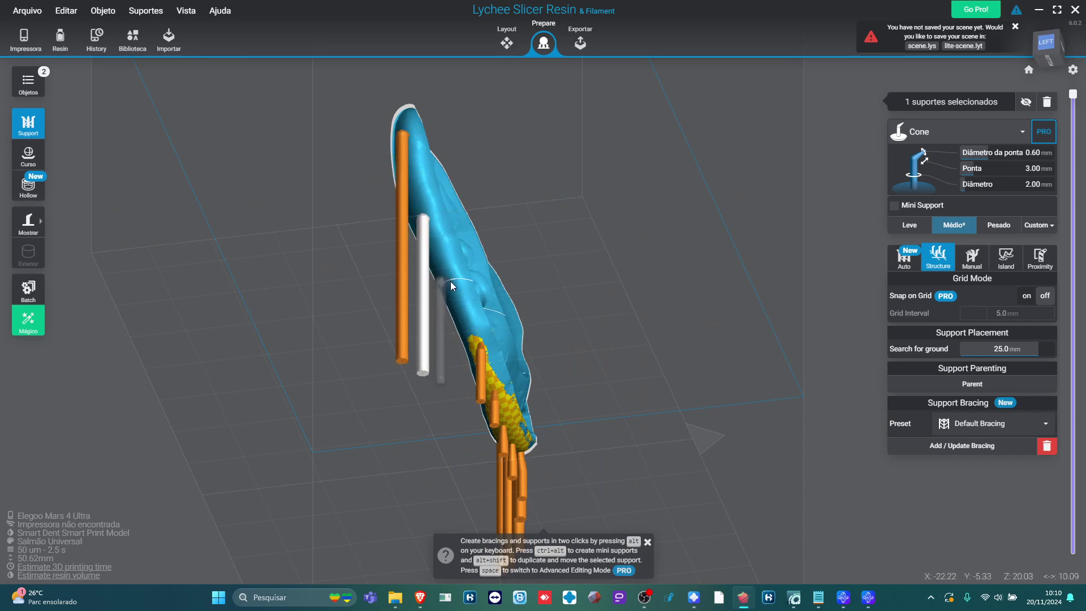
pyautogui.click(452, 282)
pyautogui.moveTo(456, 283); pyautogui.dragTo(482, 156)
pyautogui.scroll(5, 489, 334)
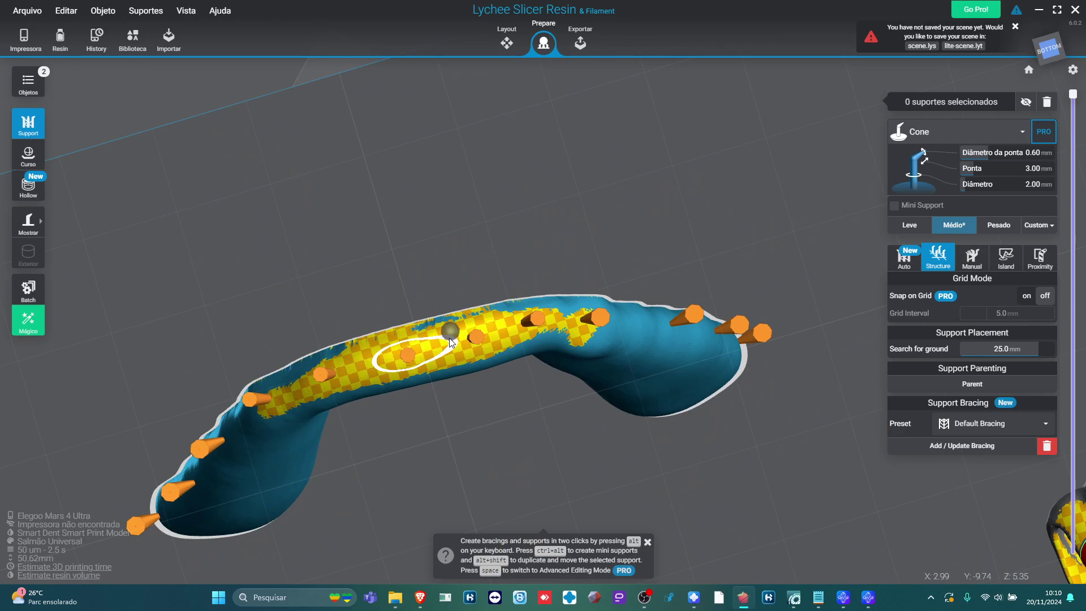
pyautogui.click(363, 364)
# - Examine the upright splint's supports and the unsupported tooth recesses from above, the front and both sides
pyautogui.moveTo(363, 365); pyautogui.dragTo(497, 450, button='right')
pyautogui.scroll(-4, 497, 450)
pyautogui.moveTo(721, 392); pyautogui.dragTo(775, 405, button='right')
pyautogui.moveTo(425, 424); pyautogui.dragTo(595, 483, button='right')
pyautogui.moveTo(475, 264); pyautogui.dragTo(424, 281, button='right')
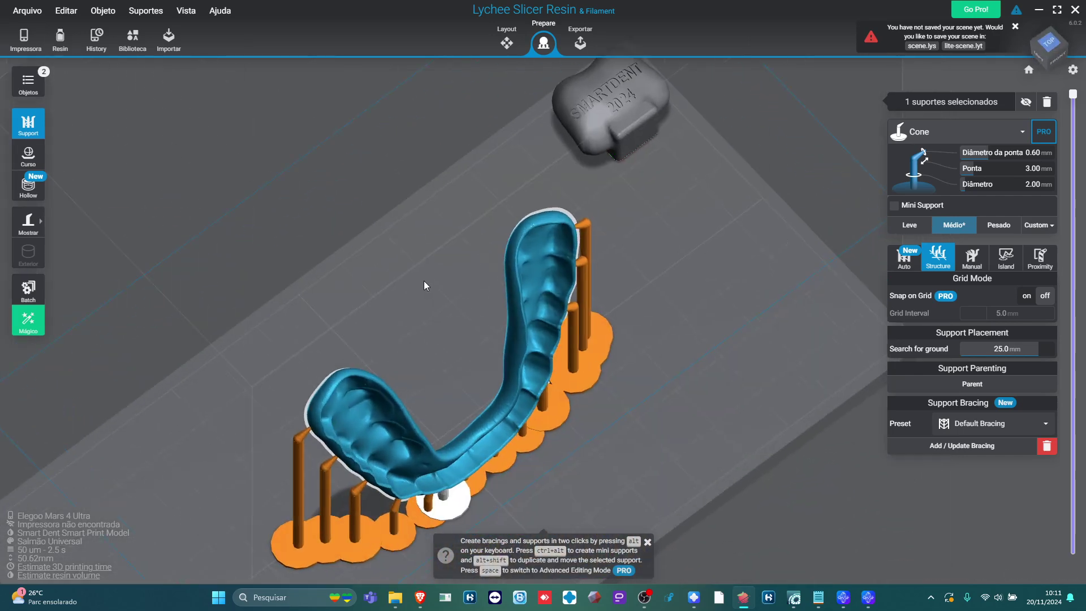
pyautogui.moveTo(531, 341); pyautogui.dragTo(667, 321, button='right')
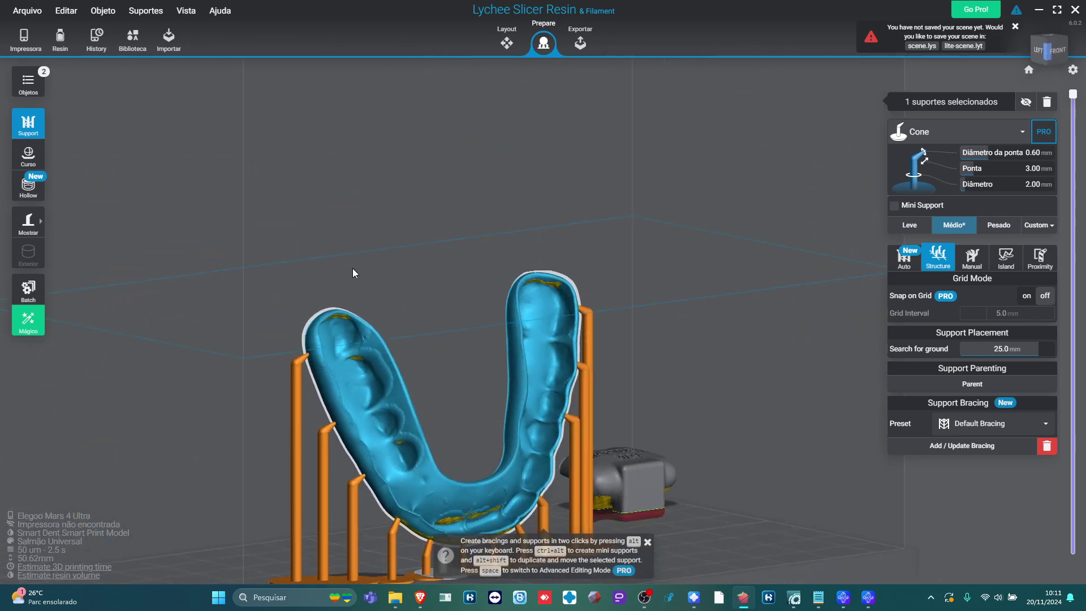
pyautogui.scroll(2, 677, 480)
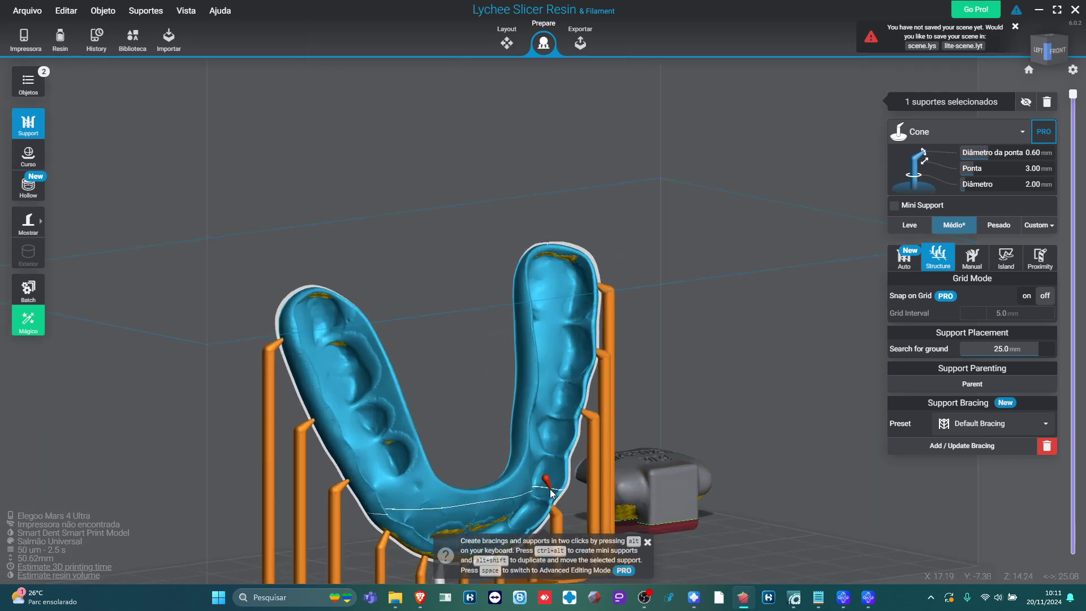
pyautogui.moveTo(550, 493); pyautogui.dragTo(521, 502, button='right')
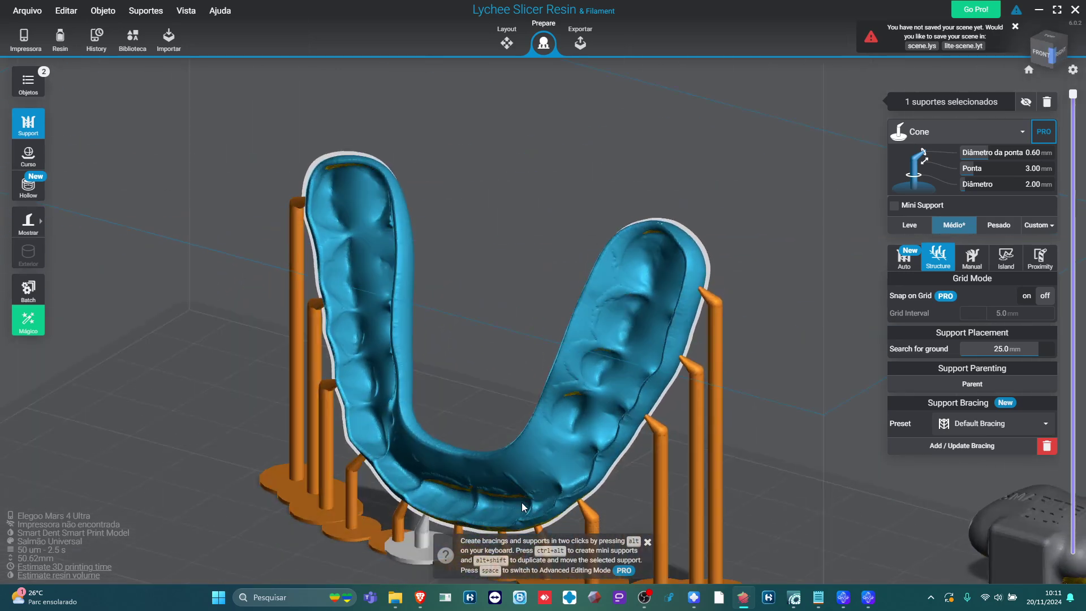
pyautogui.moveTo(497, 368); pyautogui.dragTo(699, 250, button='right')
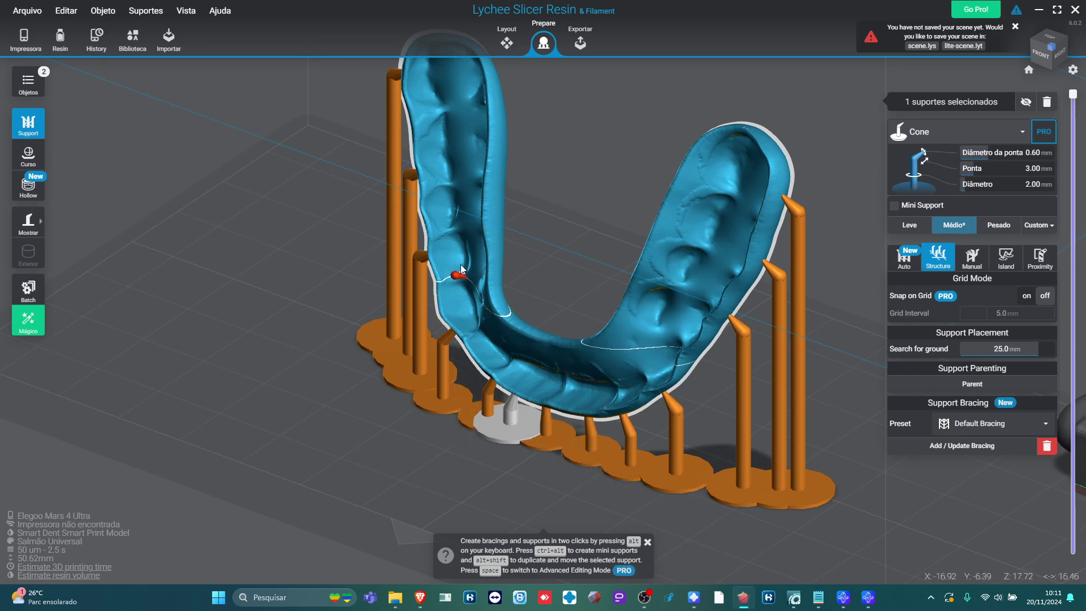
pyautogui.scroll(-5, 509, 287)
pyautogui.moveTo(565, 221); pyautogui.dragTo(579, 120, button='right')
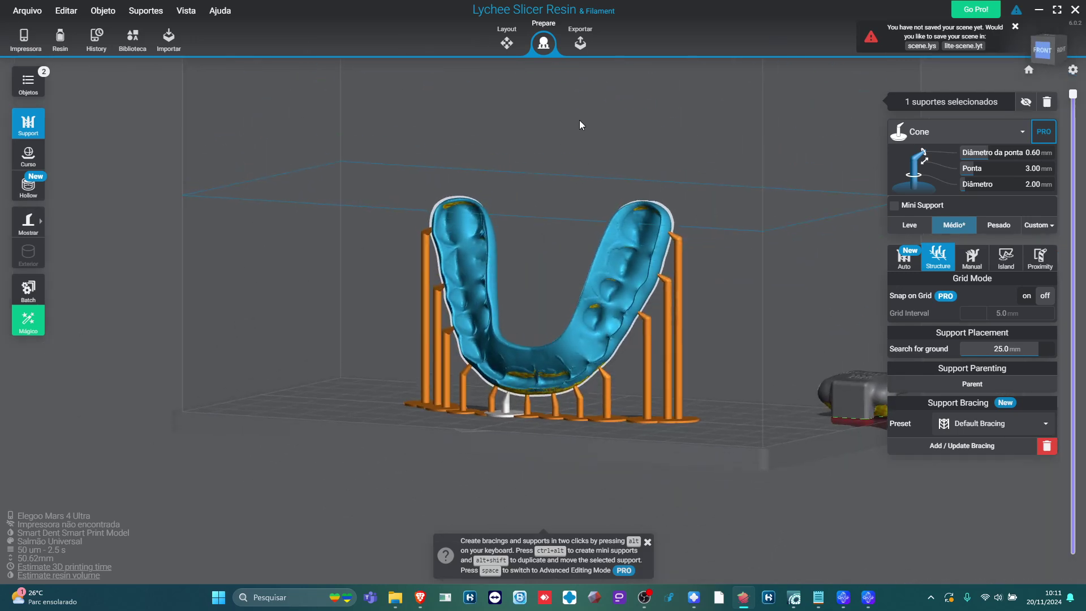
# - Delete all supports from the upright splint in support preparation
pyautogui.click(500, 45)
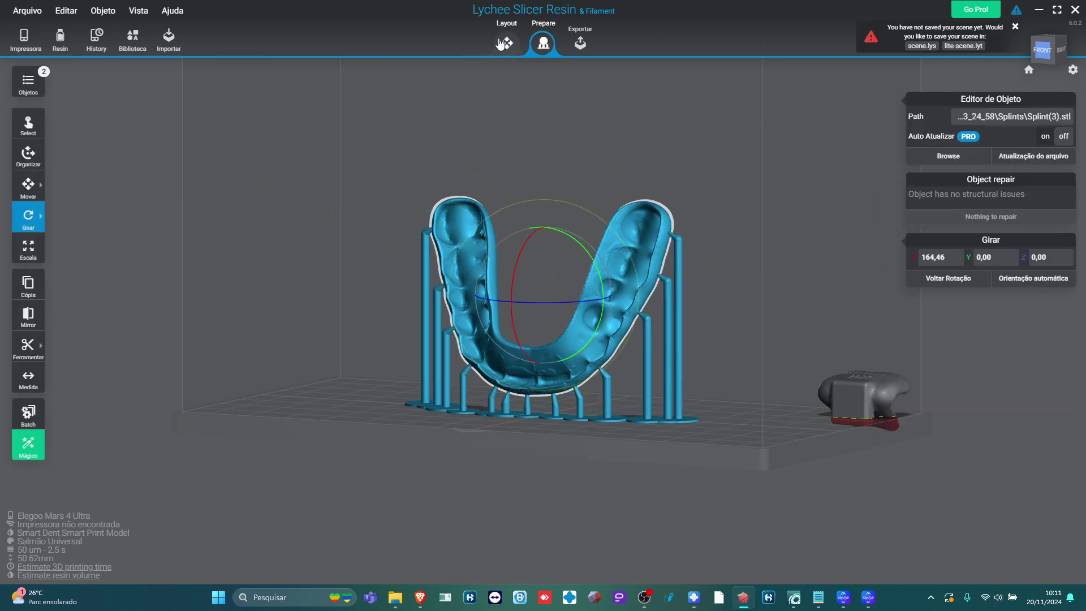
pyautogui.click(542, 45)
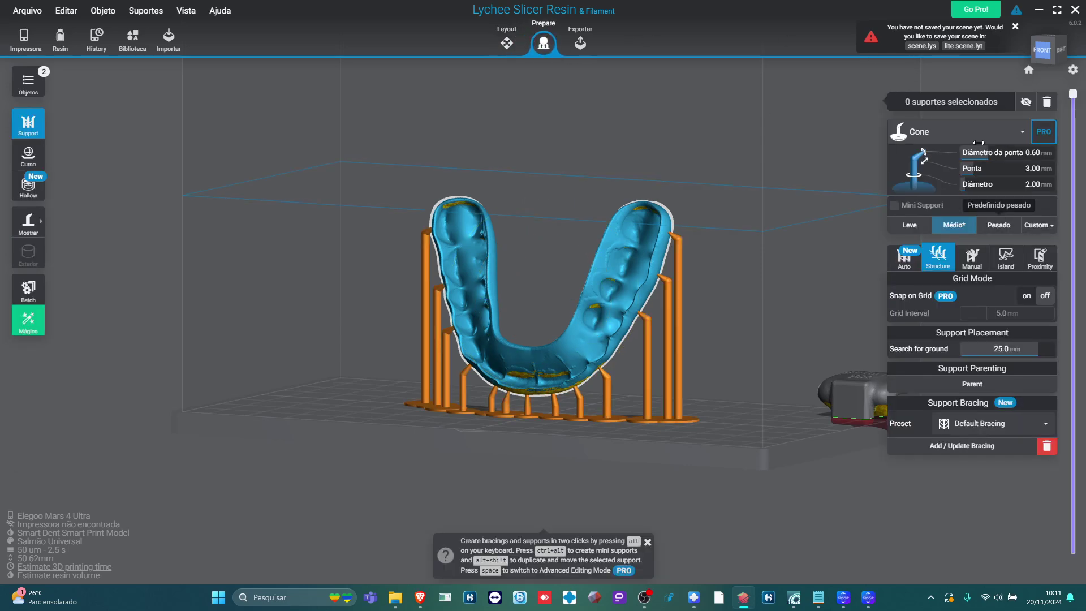
pyautogui.click(1050, 107)
pyautogui.moveTo(724, 229); pyautogui.dragTo(467, 213, button='right')
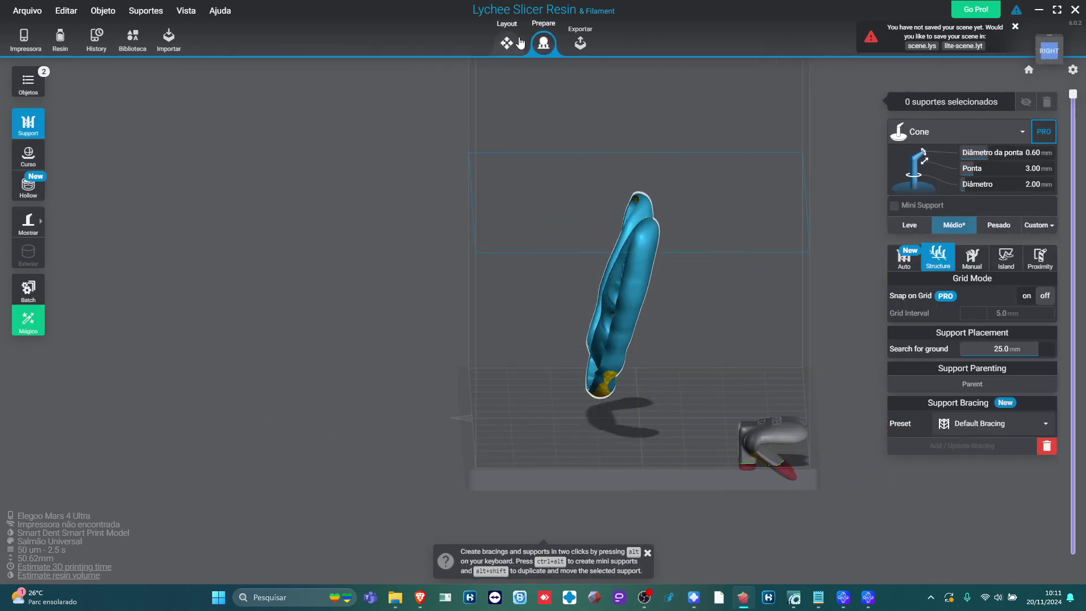
# - In layout mode, rotate the splint to X 19.32°, Y -1.73°, Z -5.03°, with its front curve up and both ends down
pyautogui.click(508, 46)
pyautogui.moveTo(673, 261); pyautogui.dragTo(589, 430)
pyautogui.moveTo(679, 362); pyautogui.dragTo(621, 231, button='right')
pyautogui.moveTo(629, 216); pyautogui.dragTo(656, 232)
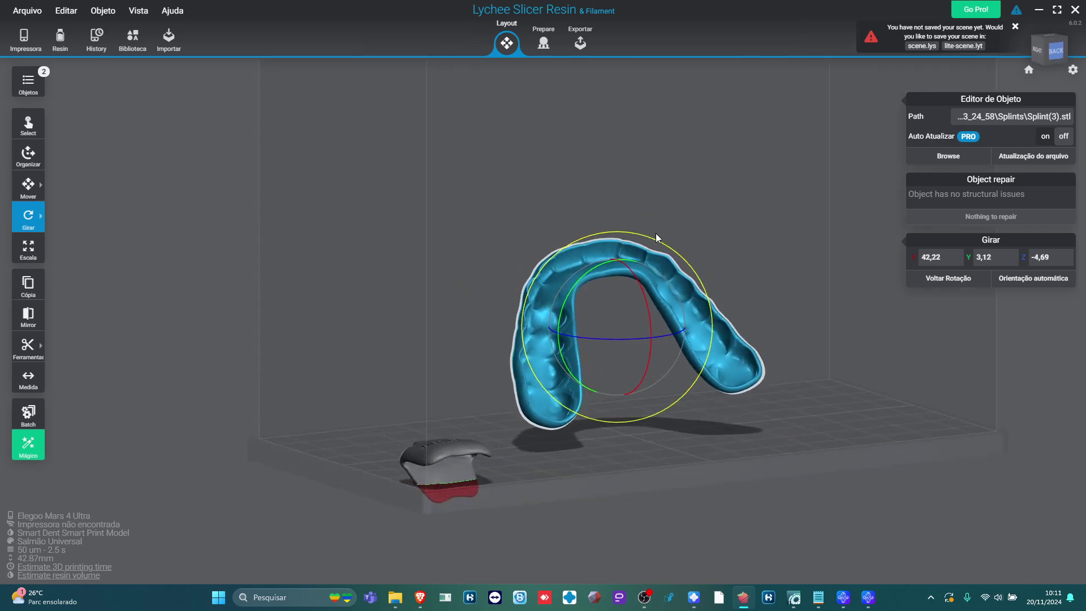
pyautogui.moveTo(656, 233); pyautogui.dragTo(623, 247, button='right')
pyautogui.moveTo(625, 242); pyautogui.dragTo(638, 249)
pyautogui.moveTo(602, 297); pyautogui.dragTo(608, 310)
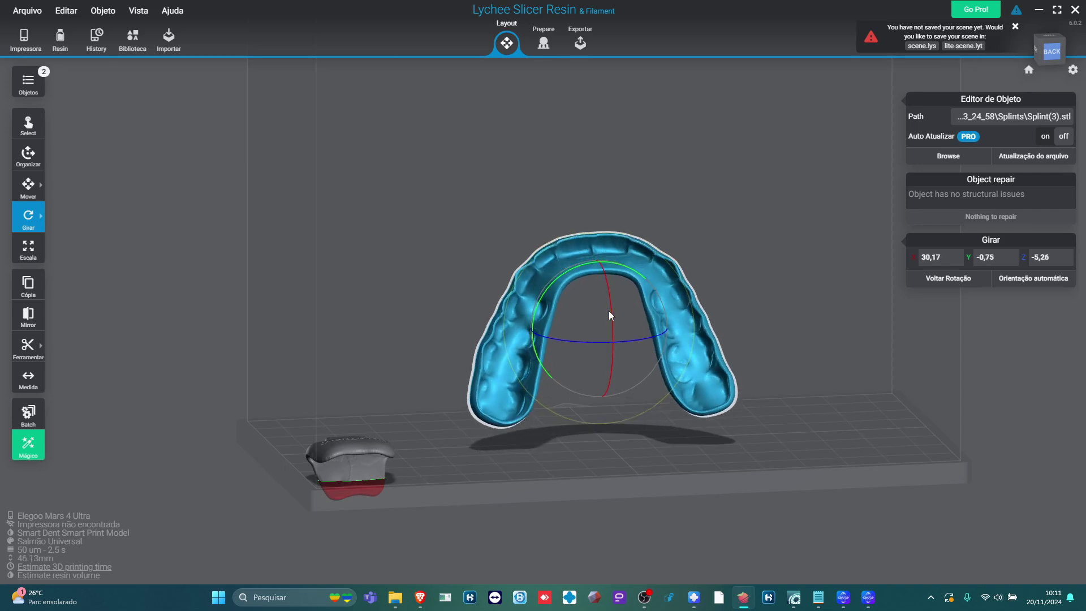
pyautogui.moveTo(608, 311); pyautogui.dragTo(727, 281, button='right')
pyautogui.moveTo(667, 260); pyautogui.dragTo(684, 267)
pyautogui.moveTo(684, 267); pyautogui.dragTo(481, 283, button='right')
pyautogui.moveTo(654, 188); pyautogui.dragTo(610, 192, button='right')
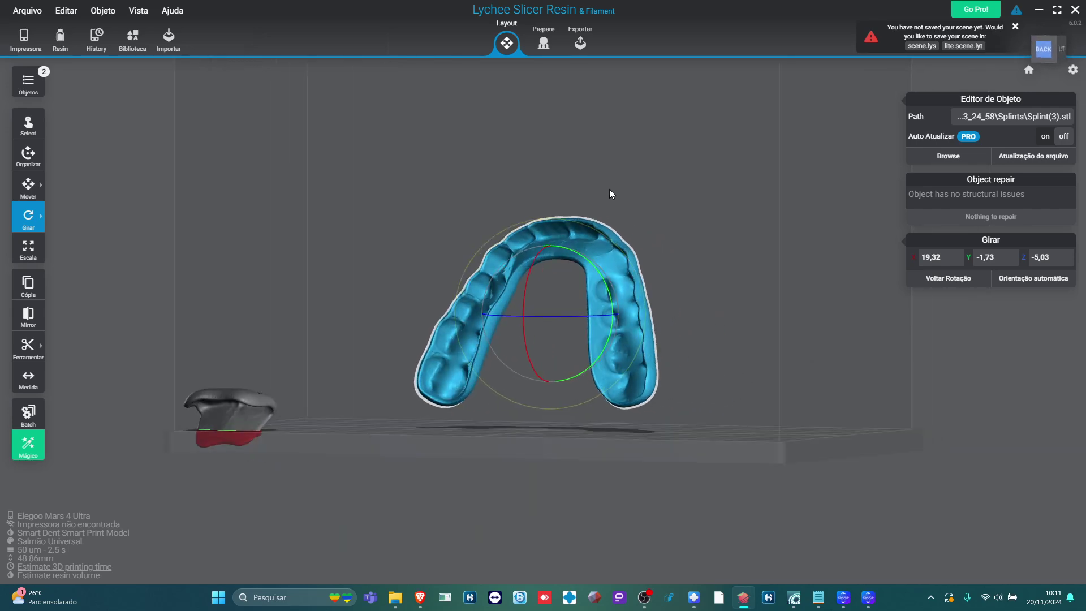
# - Return to support preparation and limit the layer preview to the lower part of the splint, viewed from below
pyautogui.click(552, 56)
pyautogui.moveTo(574, 340); pyautogui.dragTo(618, 200, button='right')
pyautogui.scroll(5, 650, 136)
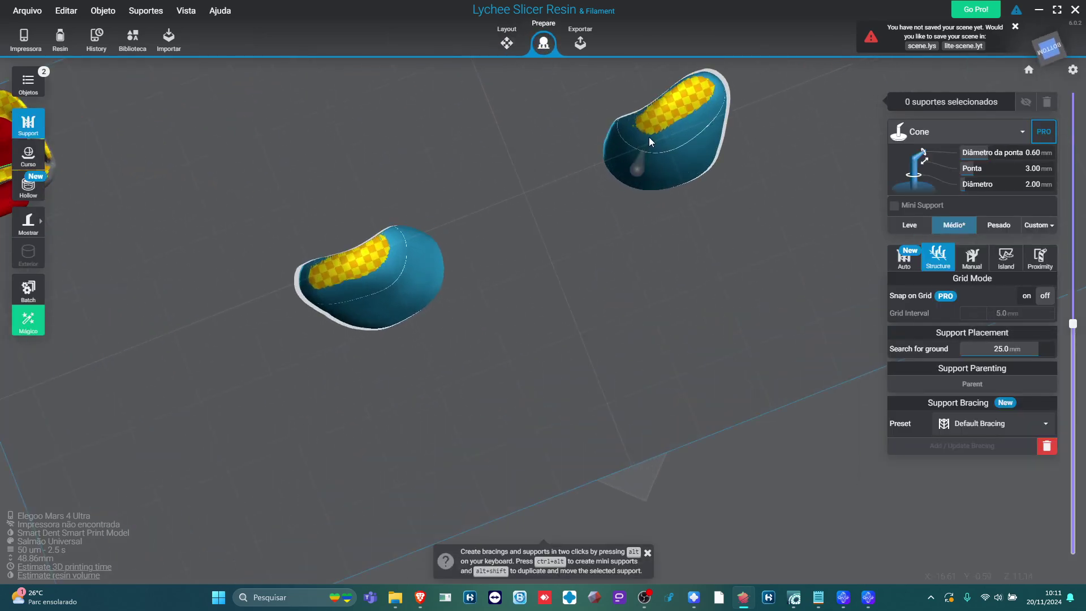
pyautogui.click(682, 119)
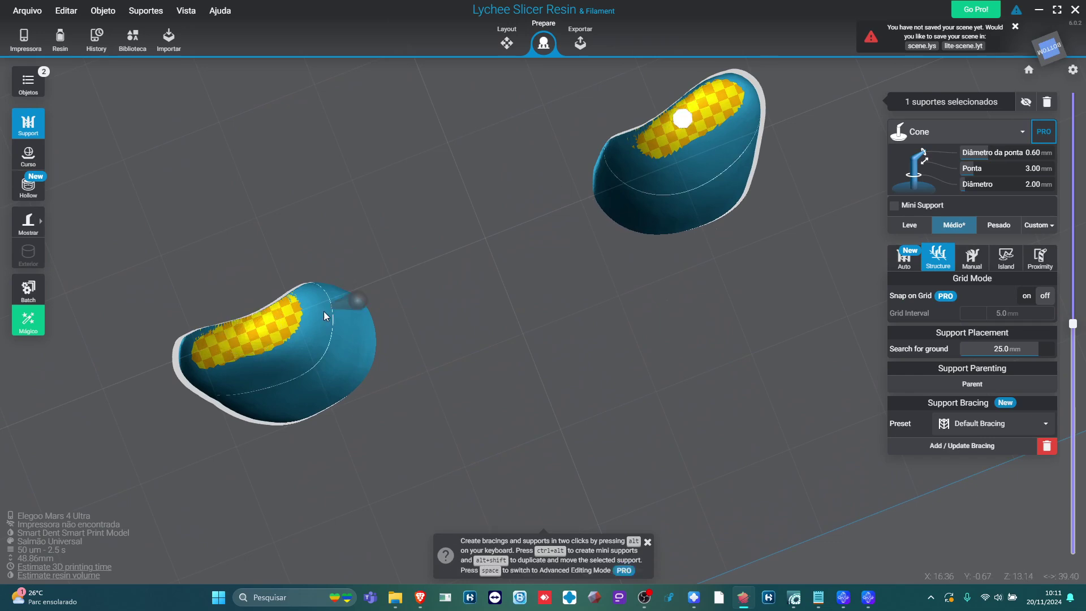
pyautogui.click(254, 334)
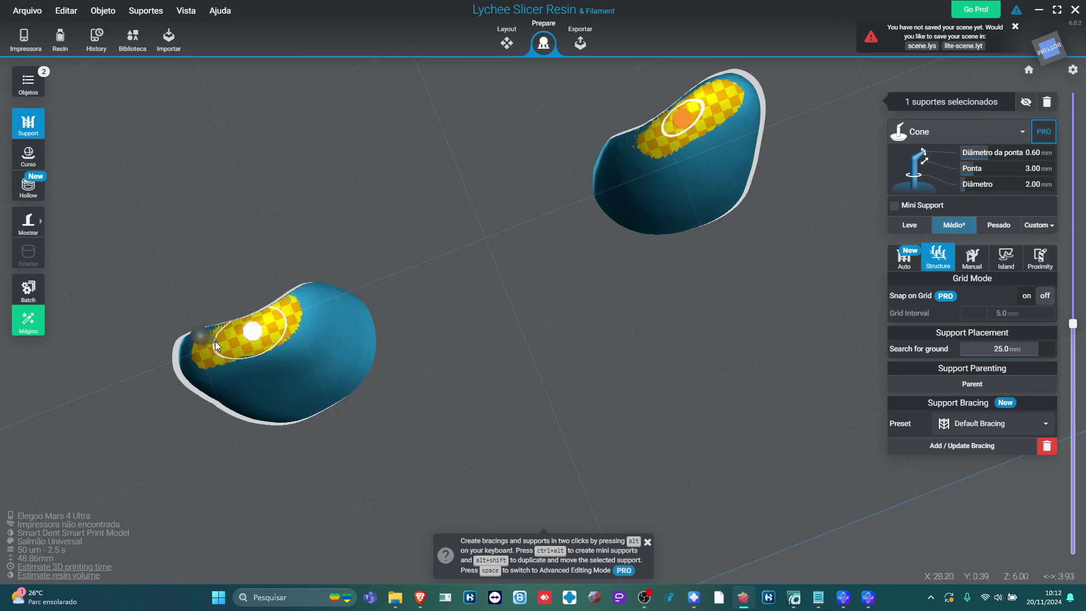
pyautogui.moveTo(501, 221); pyautogui.dragTo(905, 158, button='right')
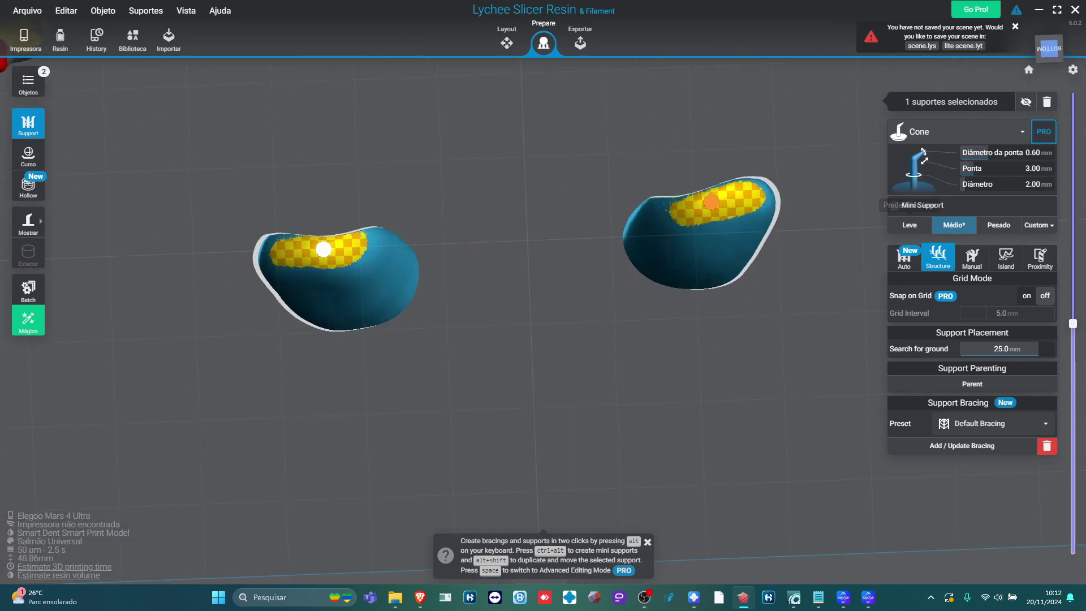
pyautogui.click(1046, 102)
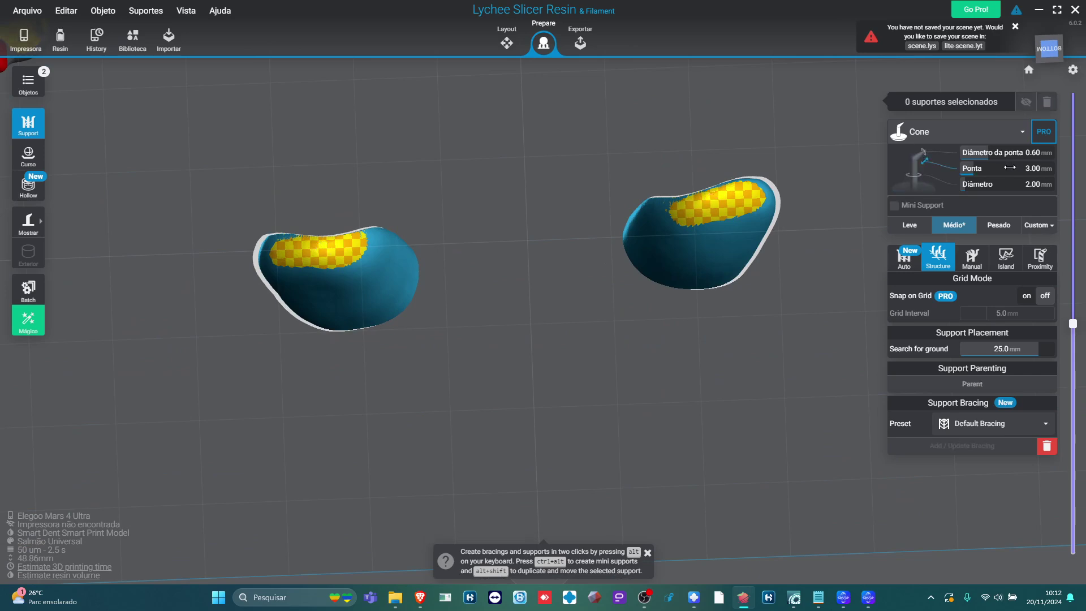
# - Set the support tip diameter to 1.00 mm and place three supports under each of the splint's two ends
pyautogui.click(1036, 158)
pyautogui.write('1')
pyautogui.press('Return')
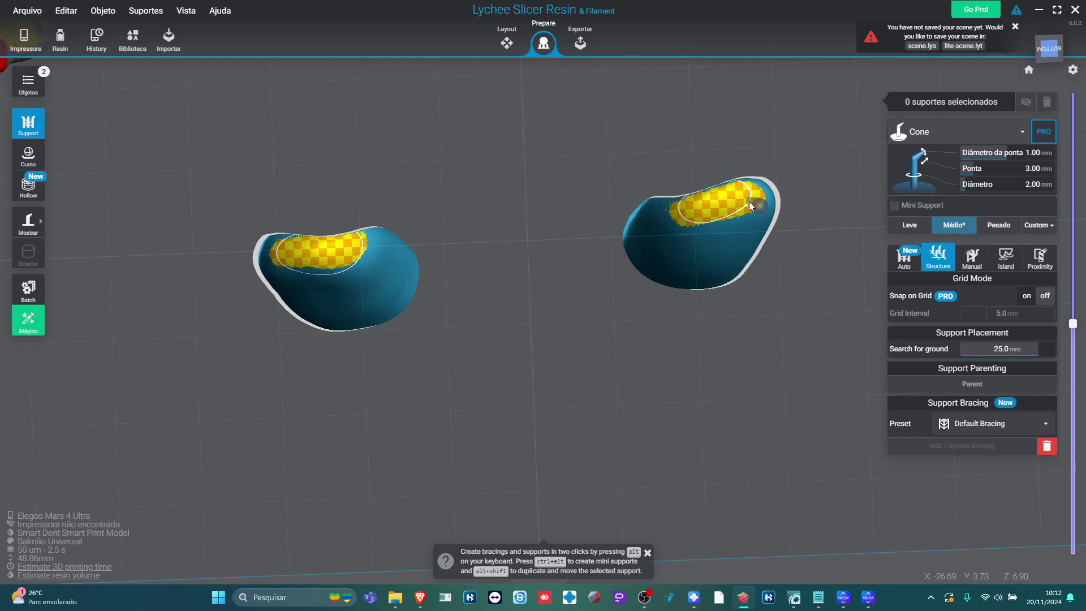
pyautogui.click(710, 201)
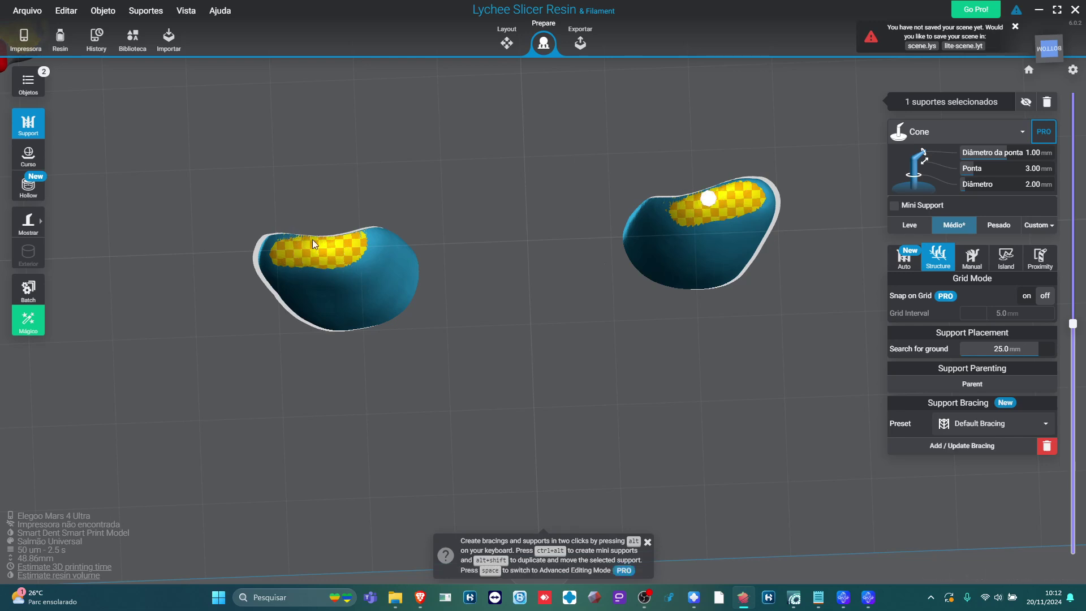
pyautogui.click(321, 251)
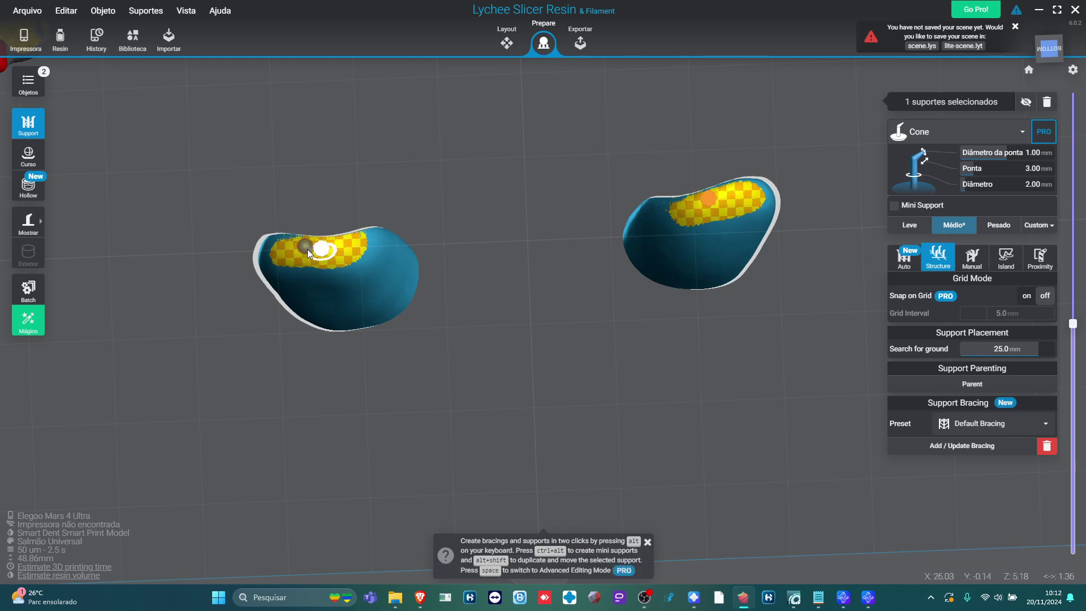
pyautogui.click(269, 249)
pyautogui.click(360, 246)
pyautogui.click(734, 202)
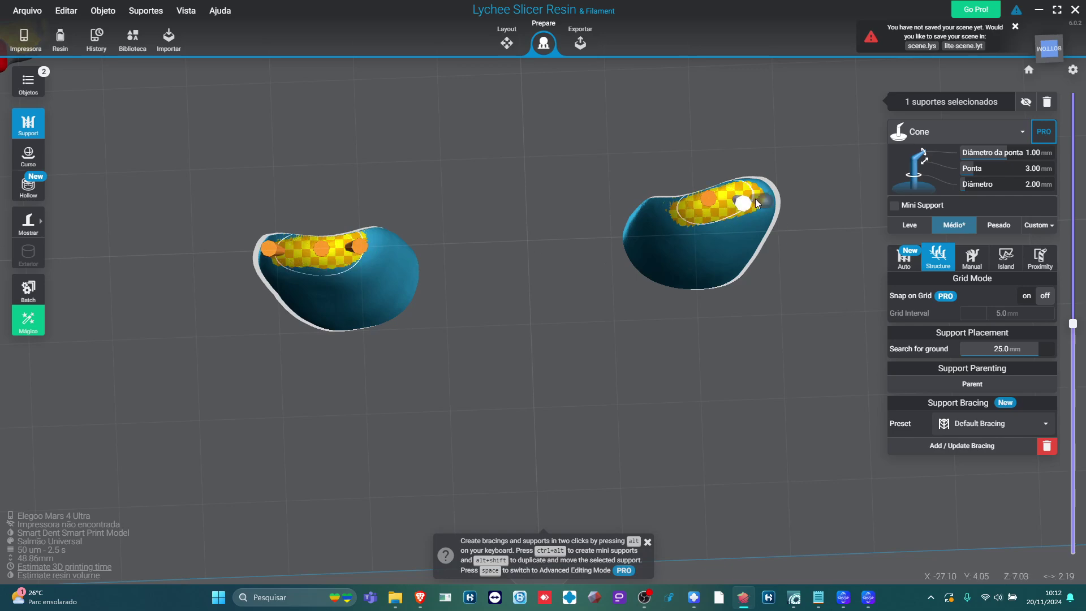
pyautogui.click(759, 190)
# - Add a fourth support under each splint end, one at the inner edge and one in the gap between the outer supports
pyautogui.moveTo(504, 200); pyautogui.dragTo(783, 285)
pyautogui.moveTo(738, 408); pyautogui.dragTo(686, 368)
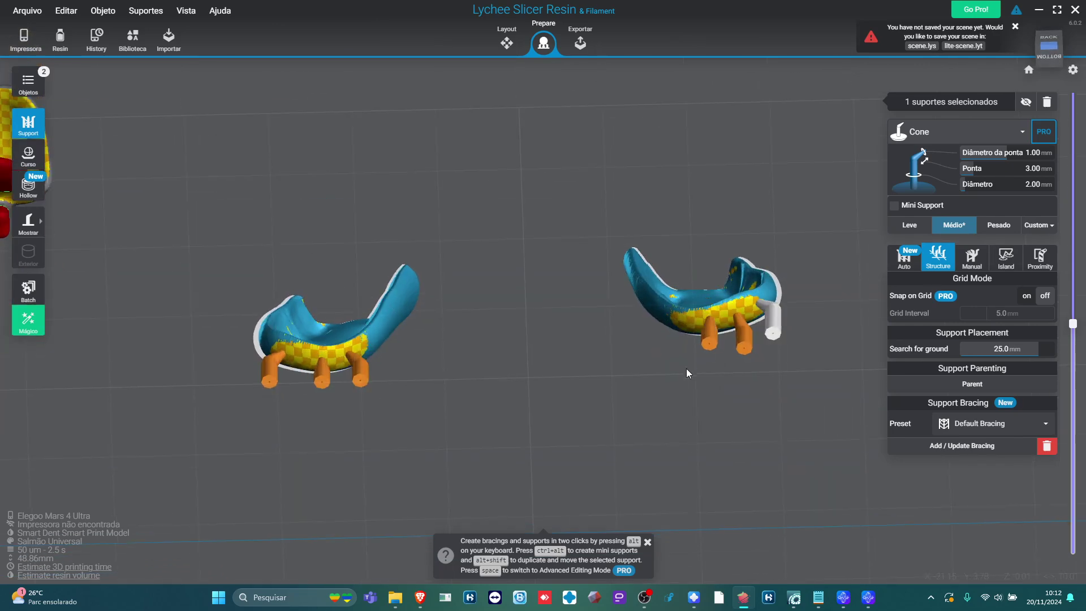
pyautogui.click(683, 322)
pyautogui.click(292, 360)
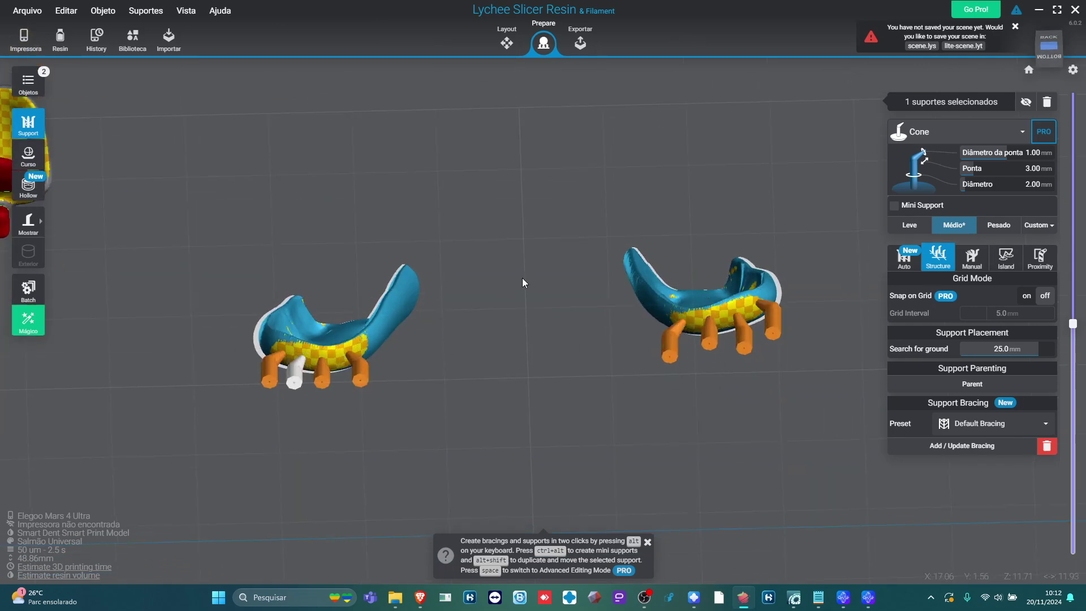
# - Set the support tip diameter to 0.60 mm and clear the selection
pyautogui.moveTo(522, 277); pyautogui.dragTo(634, 373)
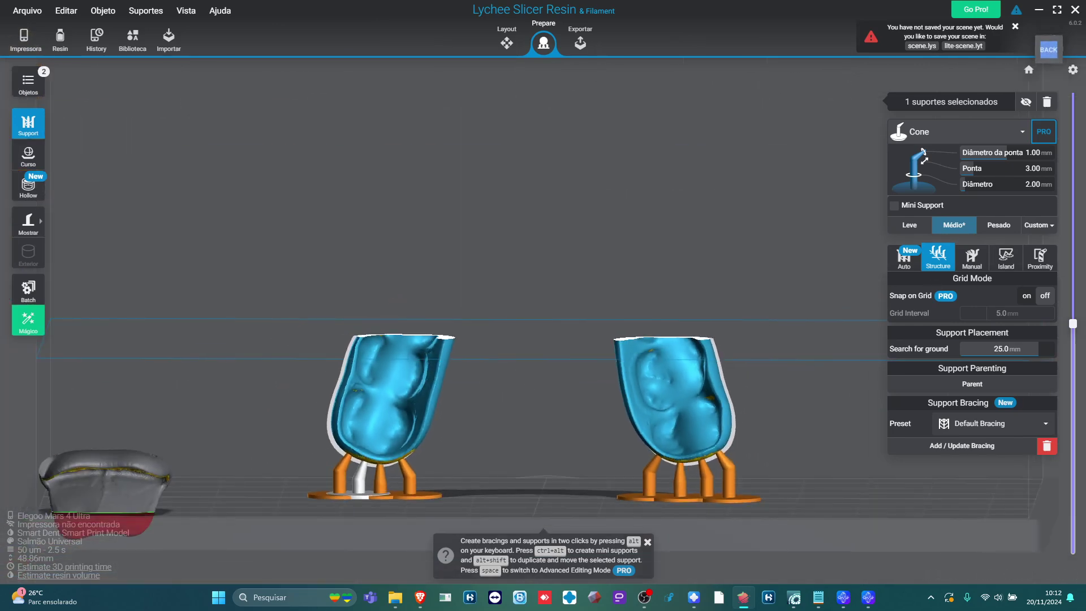
pyautogui.click(1038, 153)
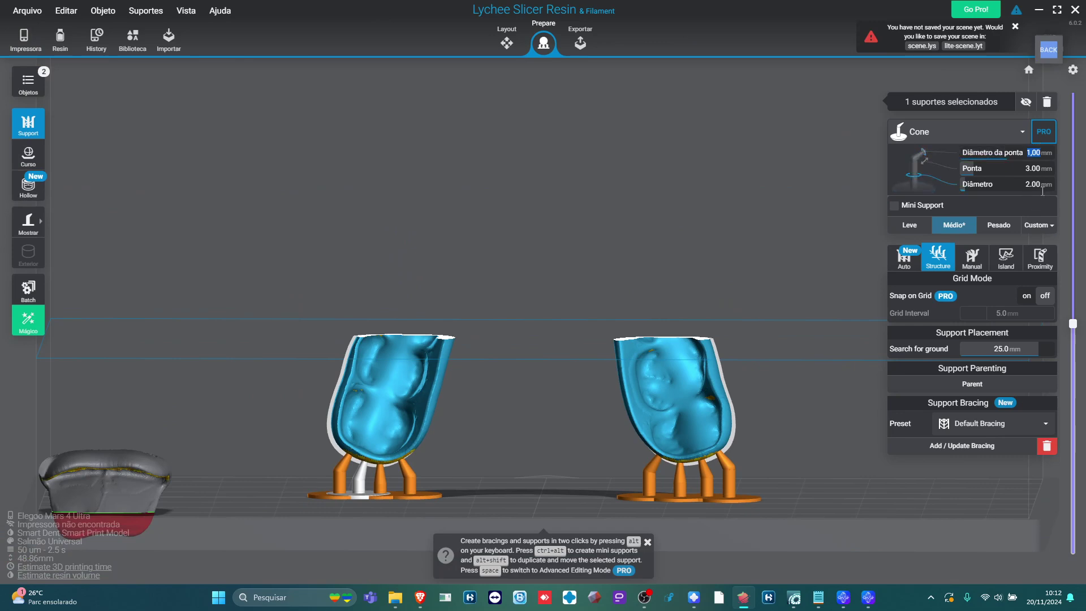
pyautogui.write('0.6')
pyautogui.press('Return')
pyautogui.press('Escape')
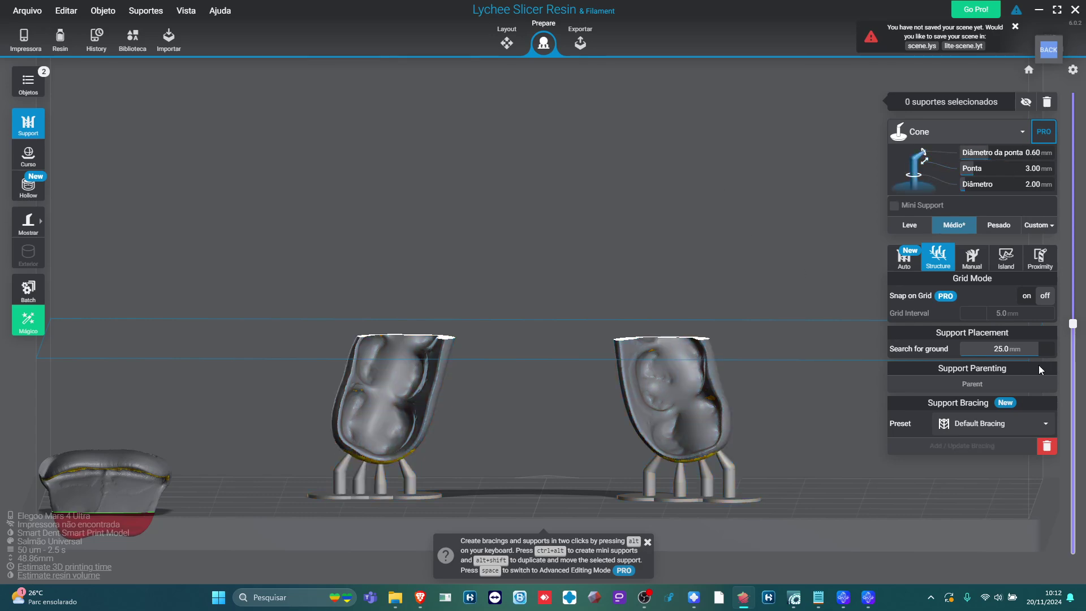
# - Raise the layer preview to the upper arch and place eight supports under the splint's central front section, along its inner and outer edges
pyautogui.moveTo(1074, 323)
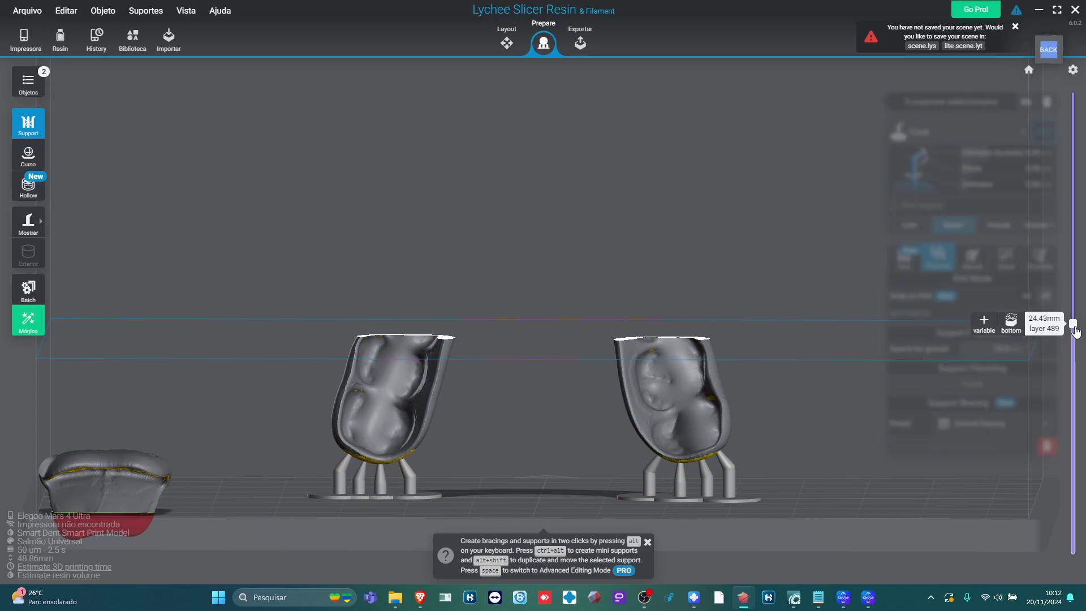
pyautogui.moveTo(1074, 323); pyautogui.dragTo(1072, 109)
pyautogui.moveTo(489, 347); pyautogui.dragTo(516, 268, button='right')
pyautogui.click(518, 267)
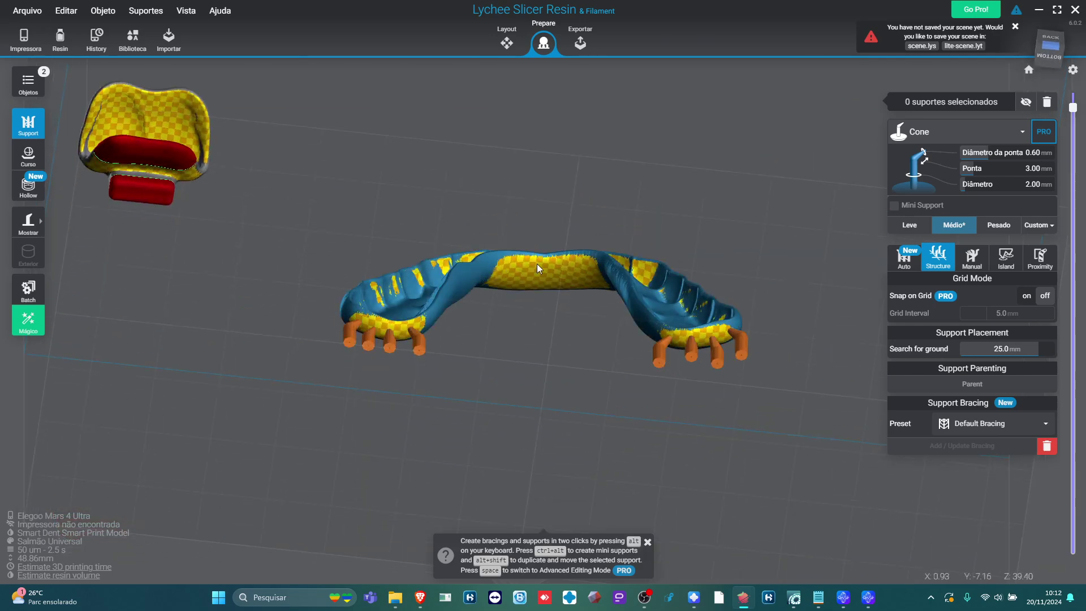
pyautogui.click(537, 265)
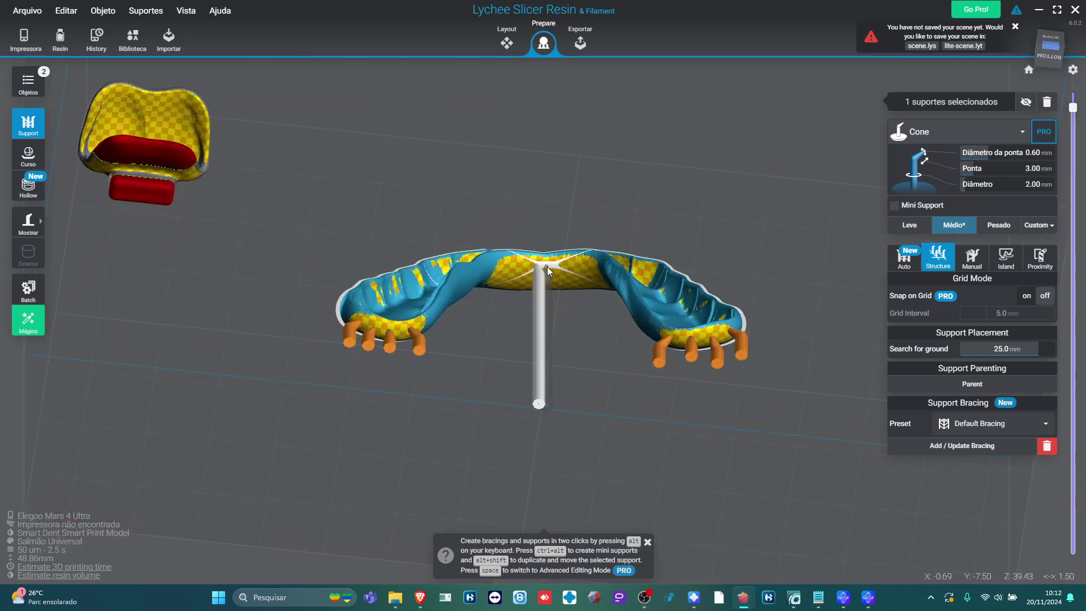
pyautogui.click(548, 266)
pyautogui.moveTo(561, 264); pyautogui.dragTo(557, 212, button='right')
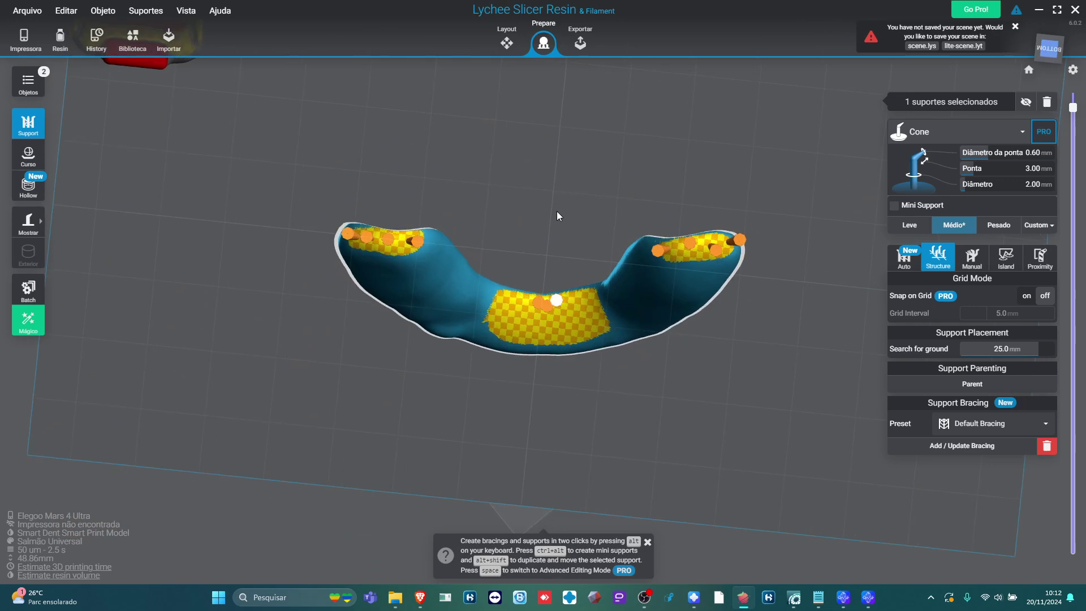
pyautogui.moveTo(507, 312)
pyautogui.mouseDown()
pyautogui.moveTo(509, 333)
pyautogui.moveTo(541, 335)
pyautogui.moveTo(588, 318)
pyautogui.mouseUp()
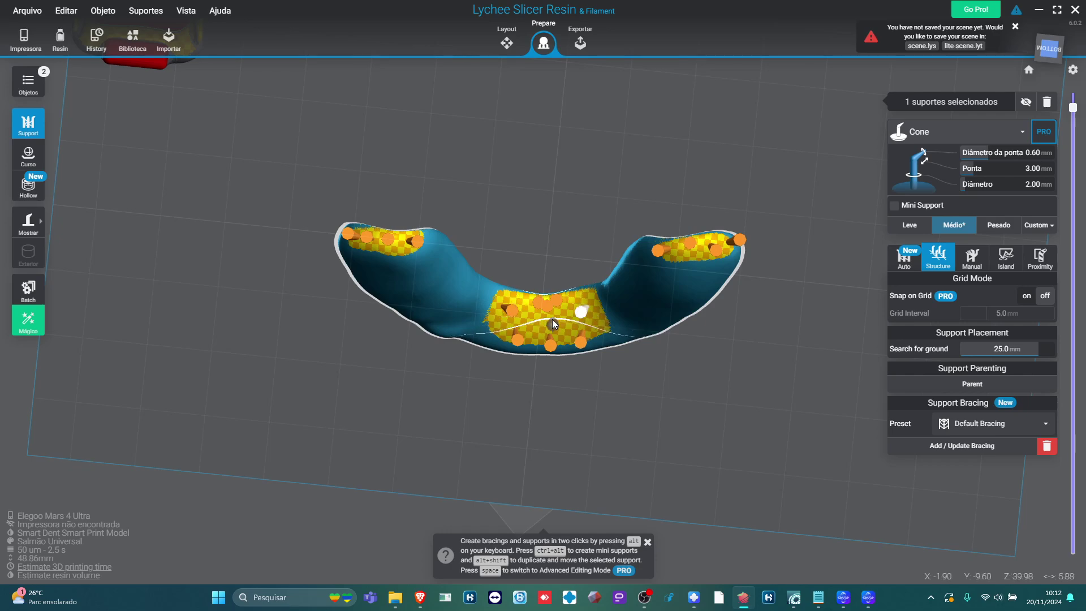
pyautogui.moveTo(551, 319); pyautogui.dragTo(890, 381, button='right')
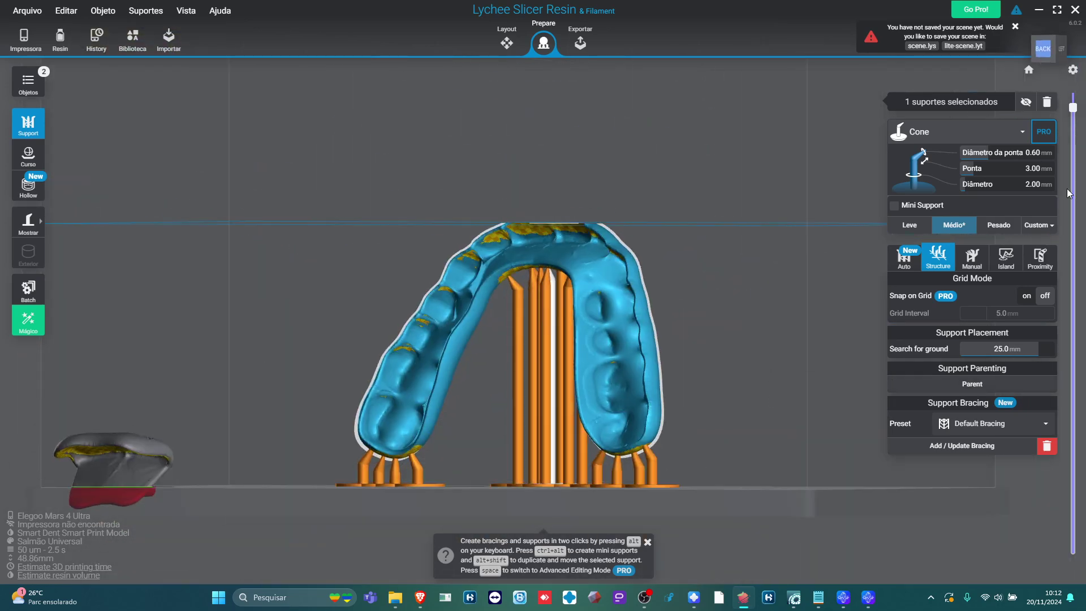
# - Restore the full layer preview, clear the selection and examine the supported arch splint from the back, side and front
pyautogui.moveTo(1074, 103)
pyautogui.moveTo(658, 331); pyautogui.dragTo(761, 427, button='right')
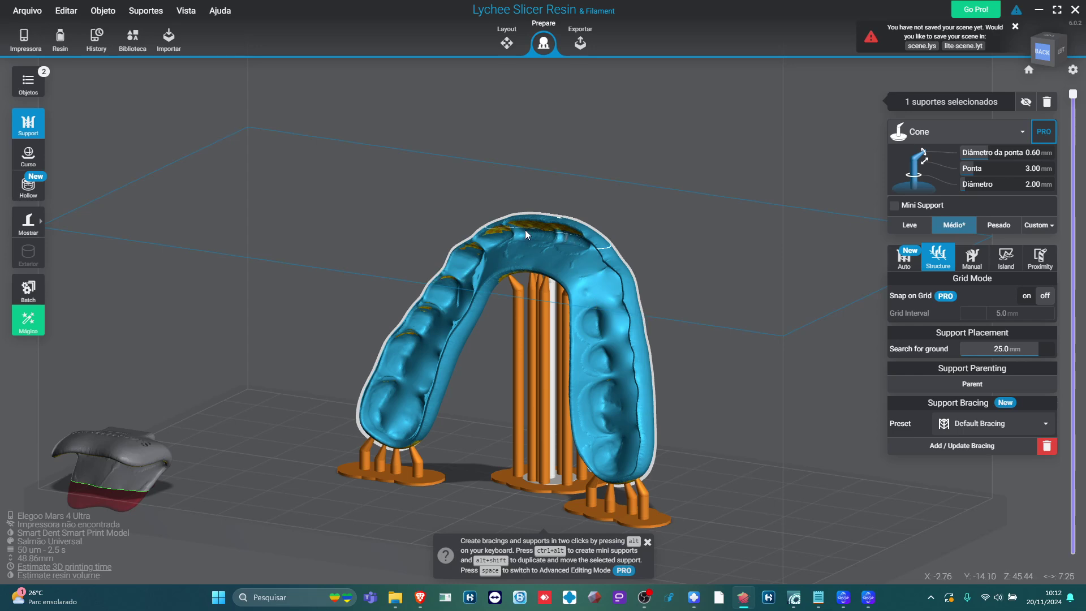
pyautogui.moveTo(623, 274); pyautogui.dragTo(721, 446, button='right')
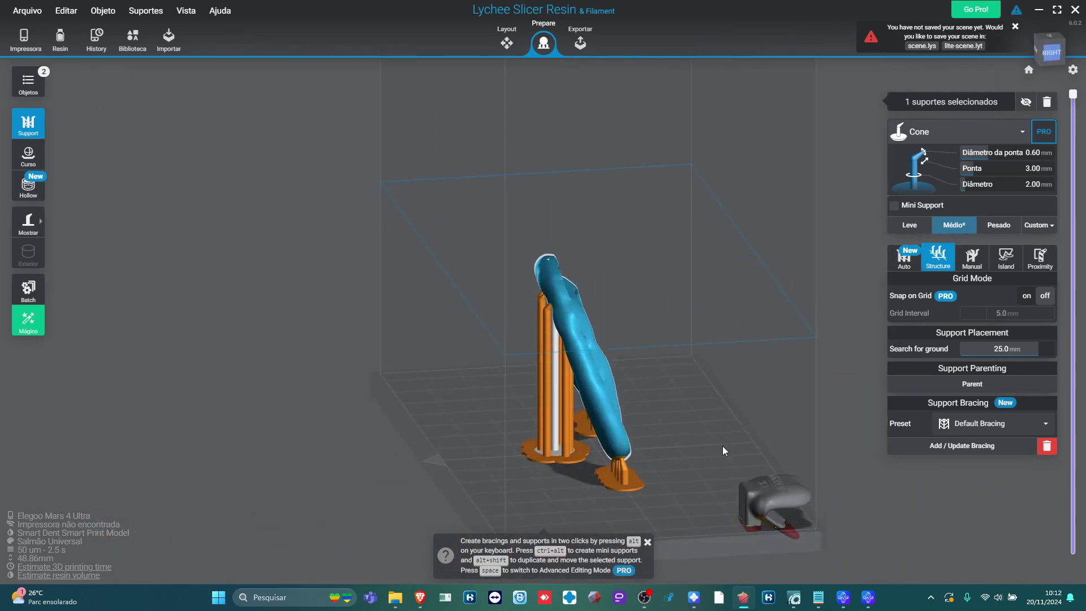
pyautogui.click(720, 447)
pyautogui.moveTo(654, 481); pyautogui.dragTo(911, 457, button='right')
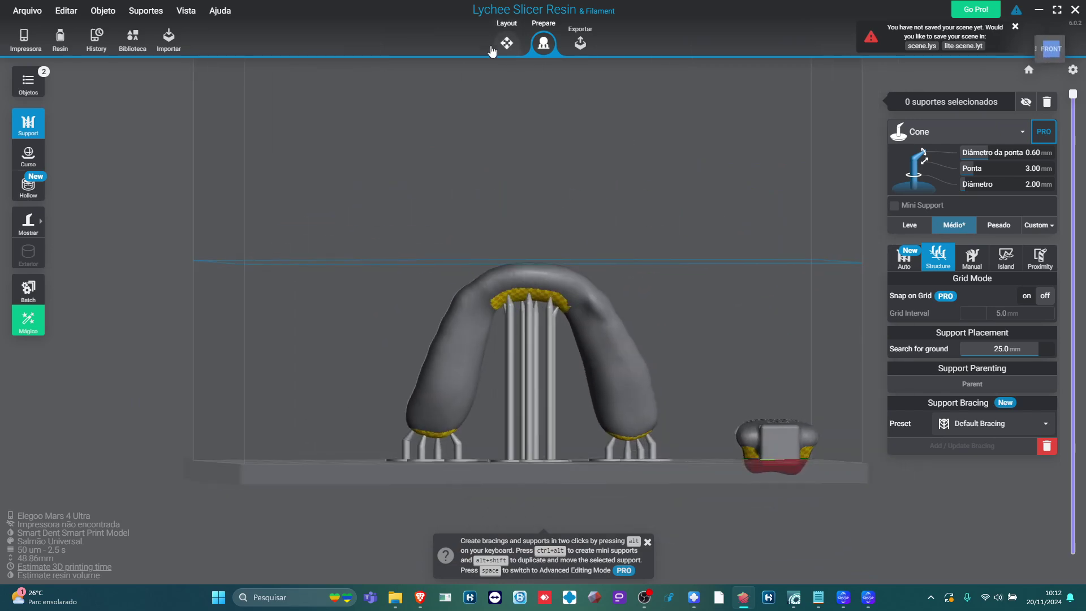
# - Delete all supports of the arch splint and remove the splint from the platform
pyautogui.click(565, 277)
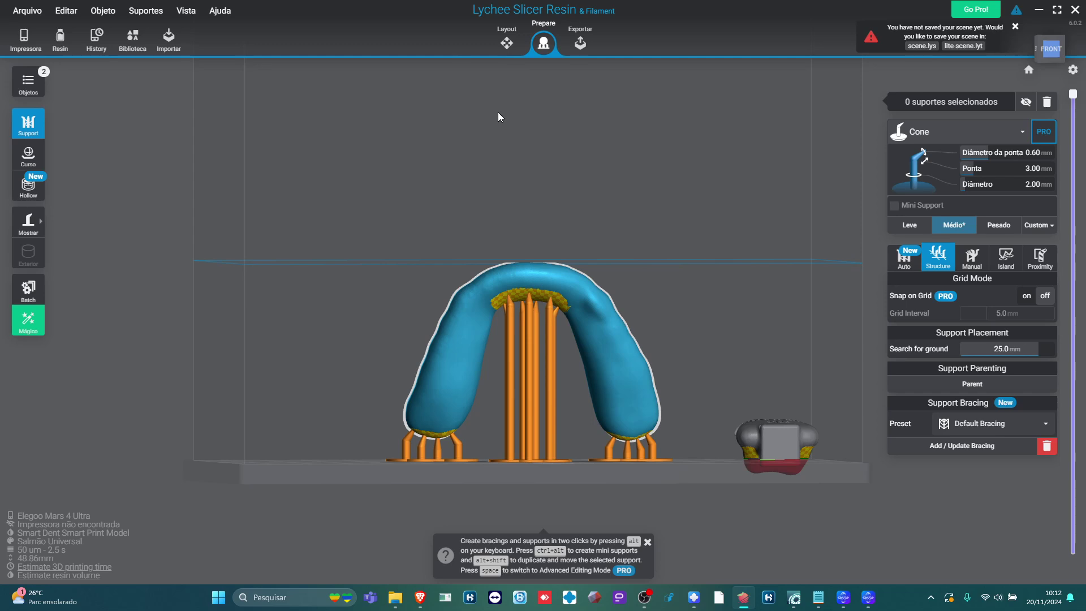
pyautogui.moveTo(600, 154); pyautogui.dragTo(475, 147, button='right')
pyautogui.click(512, 41)
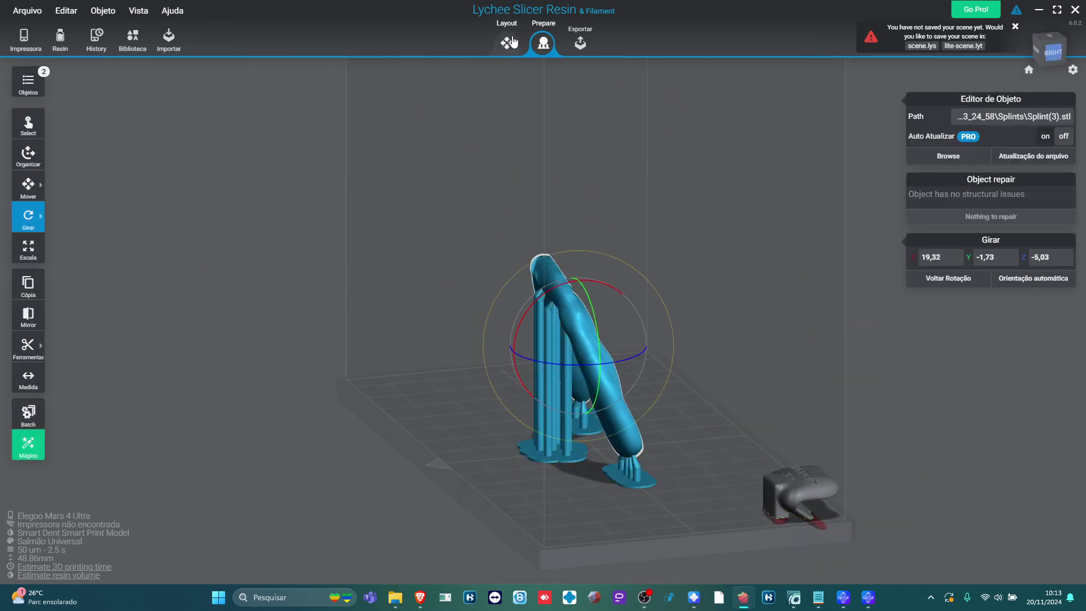
pyautogui.click(543, 42)
pyautogui.click(1045, 102)
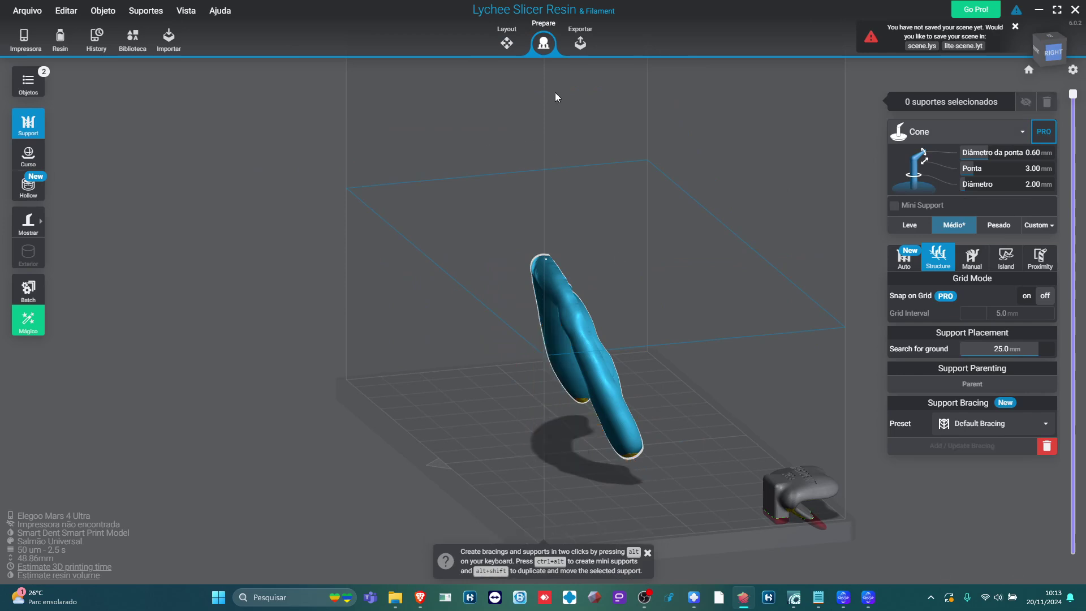
pyautogui.click(507, 41)
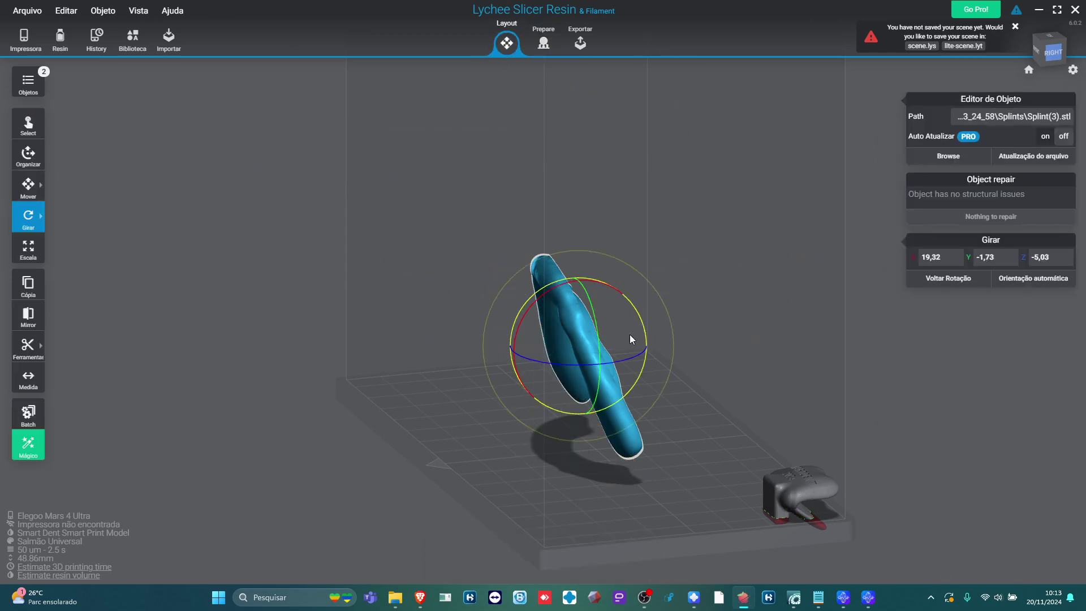
pyautogui.press('Delete')
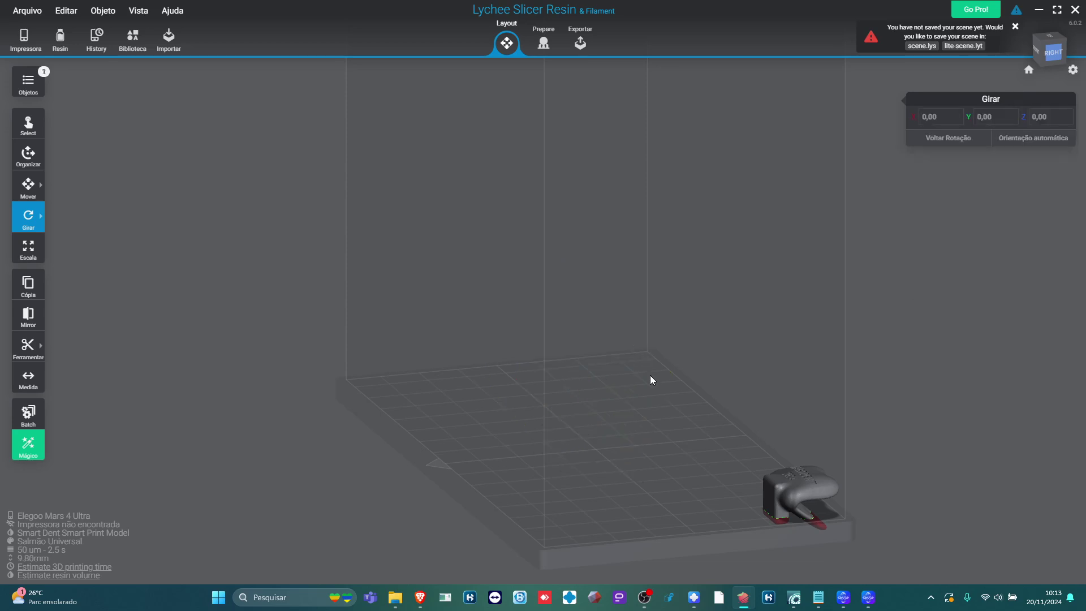
# - Move the remaining small splint from the platform's corner towards its centre and deselect it
pyautogui.click(815, 487)
pyautogui.moveTo(796, 478); pyautogui.dragTo(642, 429)
pyautogui.scroll(3, 770, 422)
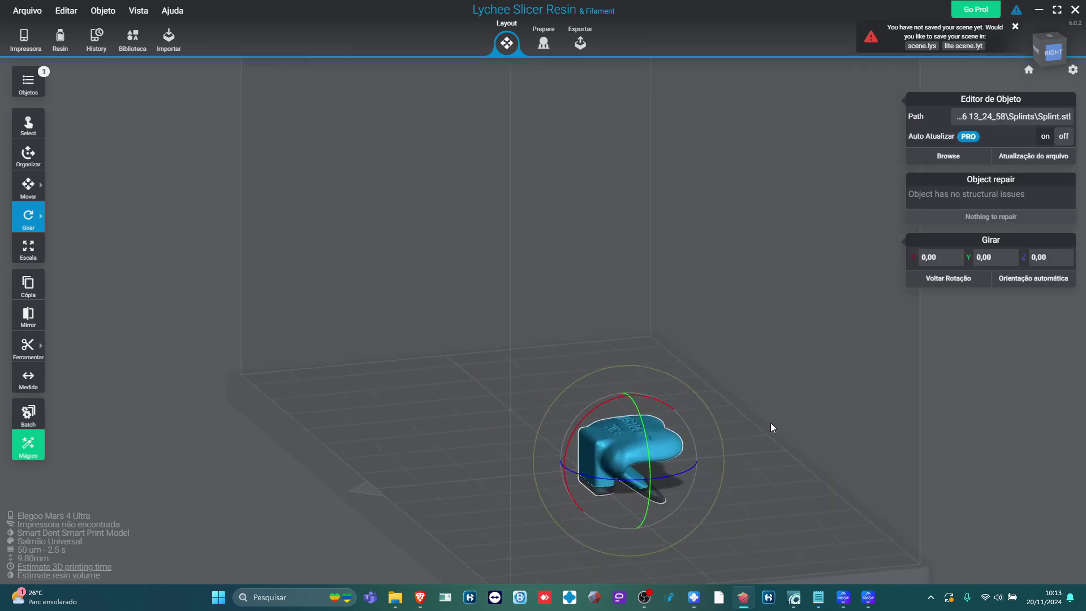
pyautogui.click(770, 423)
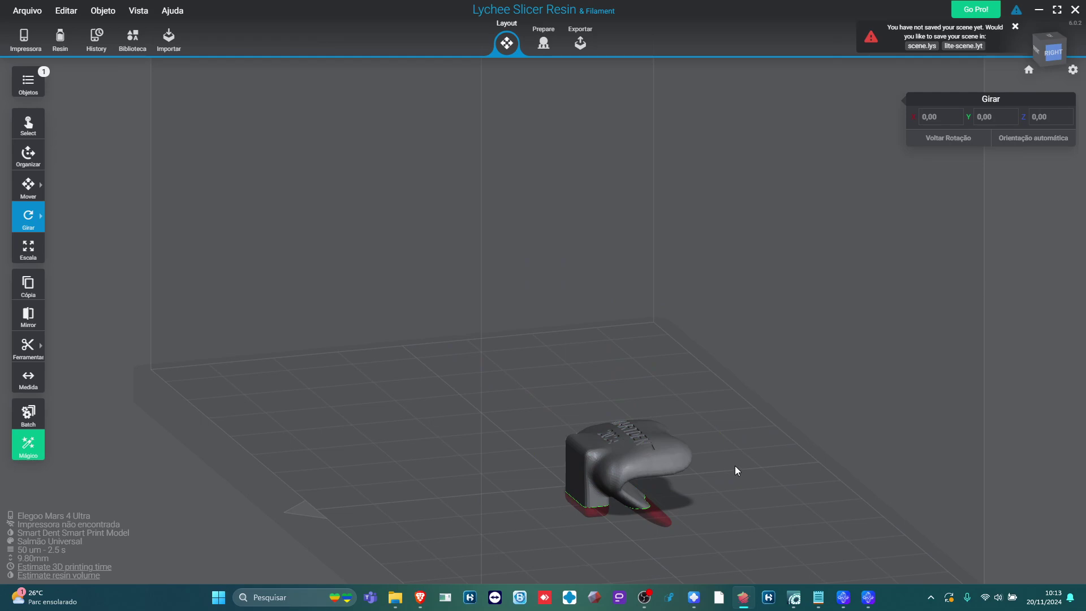
# - Lift the small splint in 5 mm increments to a Z position of 10 mm, resetting it to the platform in between
pyautogui.moveTo(47, 192)
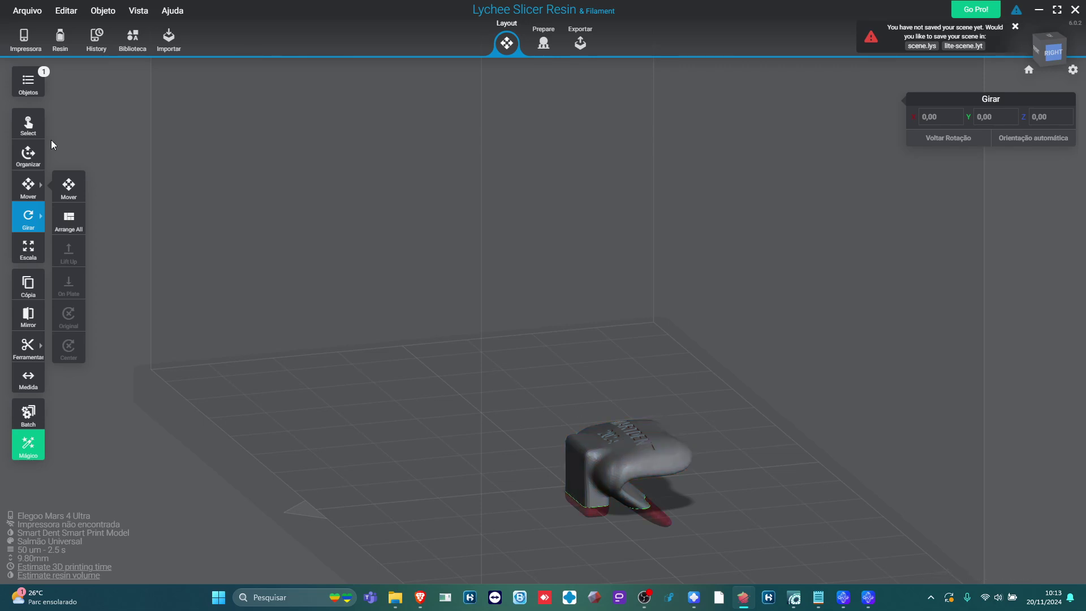
pyautogui.click(68, 187)
pyautogui.click(651, 441)
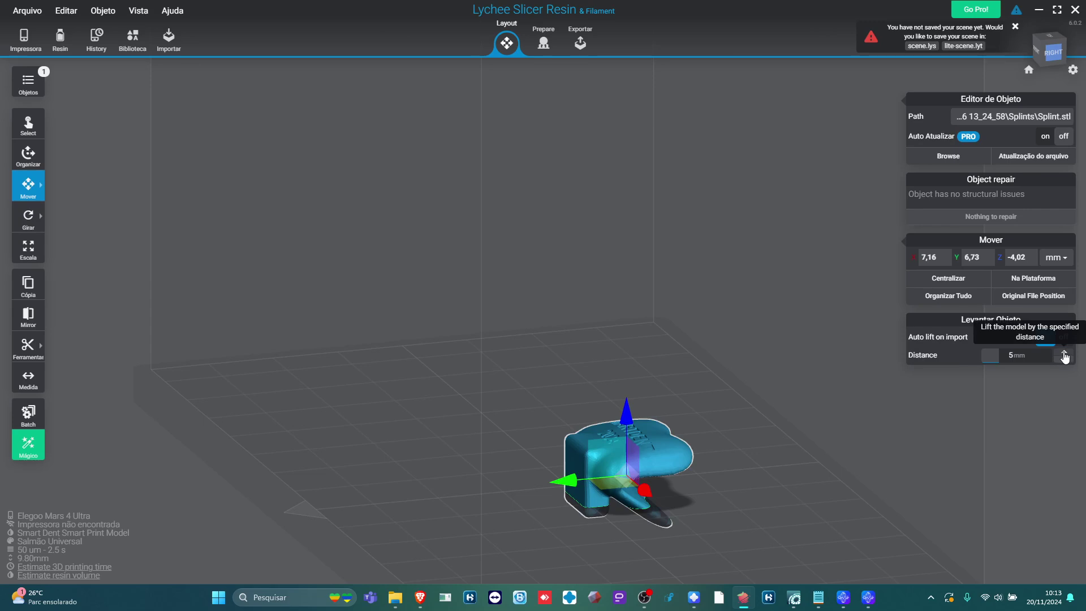
pyautogui.moveTo(784, 373); pyautogui.dragTo(915, 355, button='right')
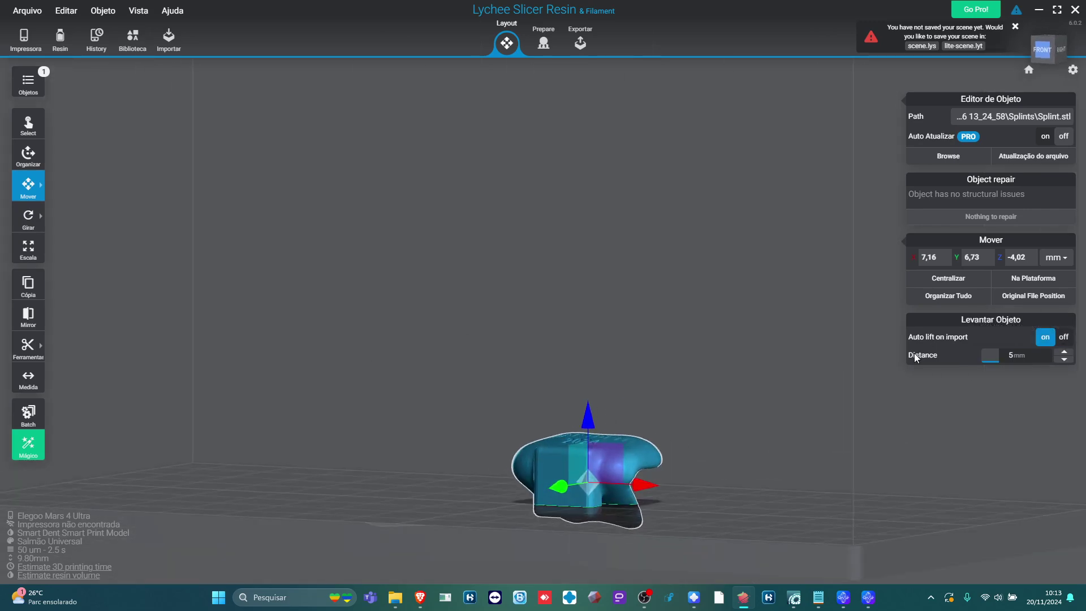
pyautogui.click(1065, 356)
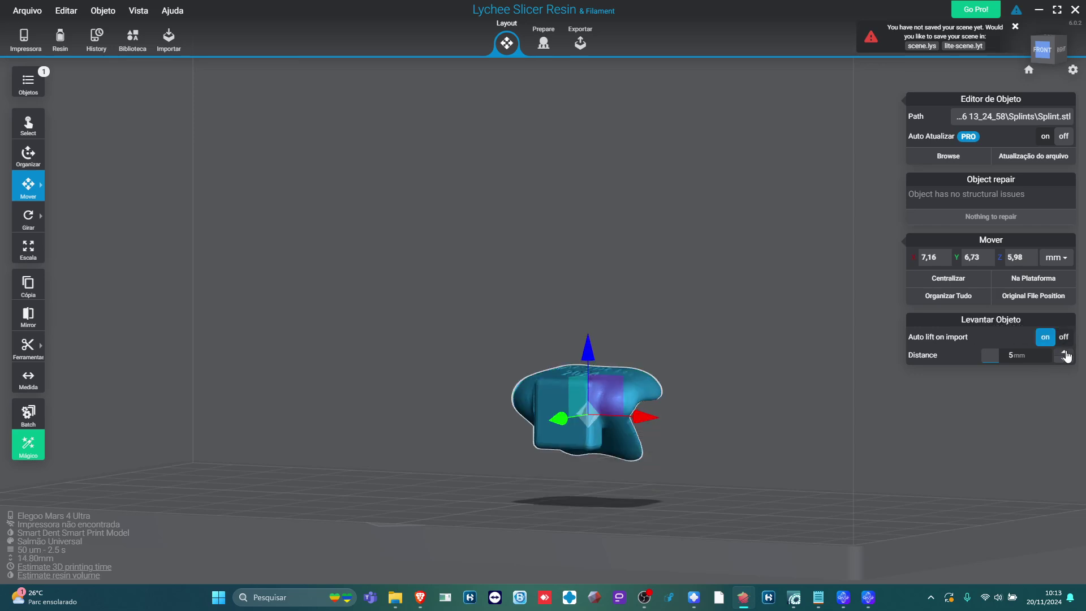
pyautogui.click(1065, 360)
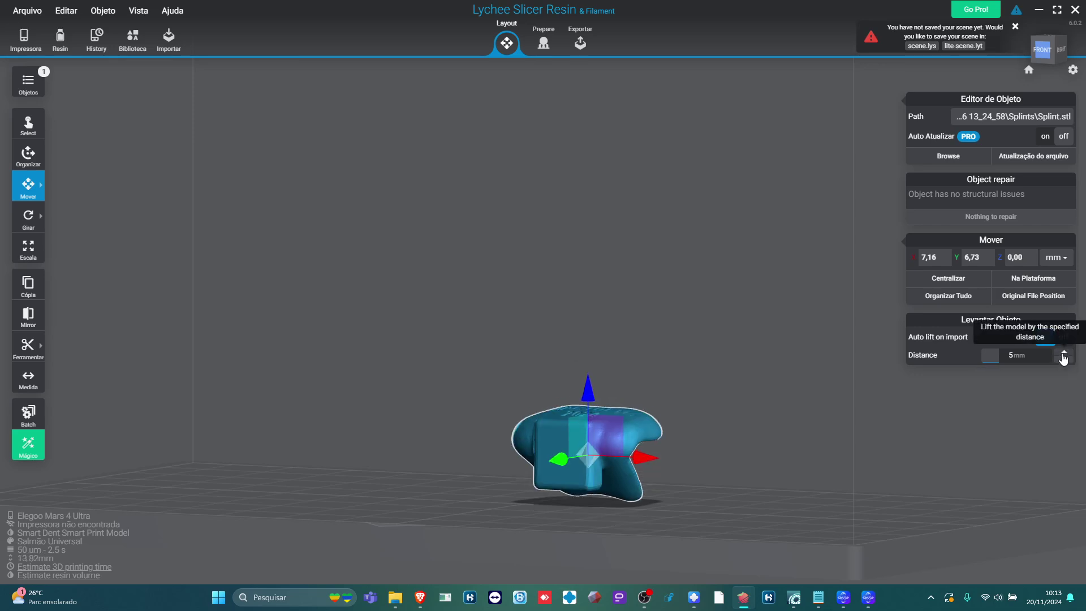
pyautogui.click(1064, 353)
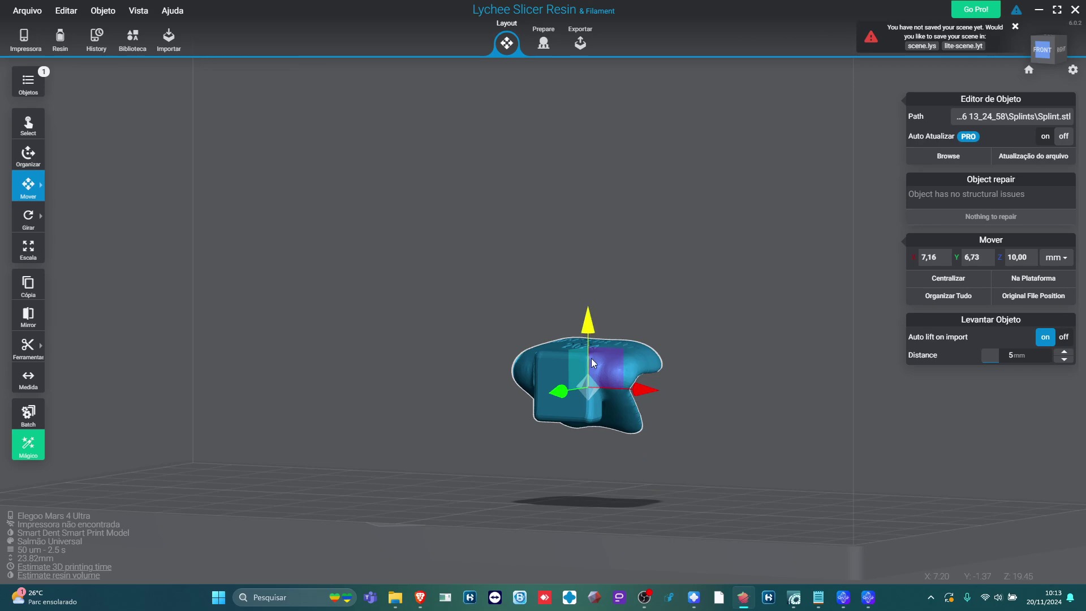
# - Reorient the small splint with the on-platform rotation so that its square block face lies flat on the platform
pyautogui.moveTo(38, 219)
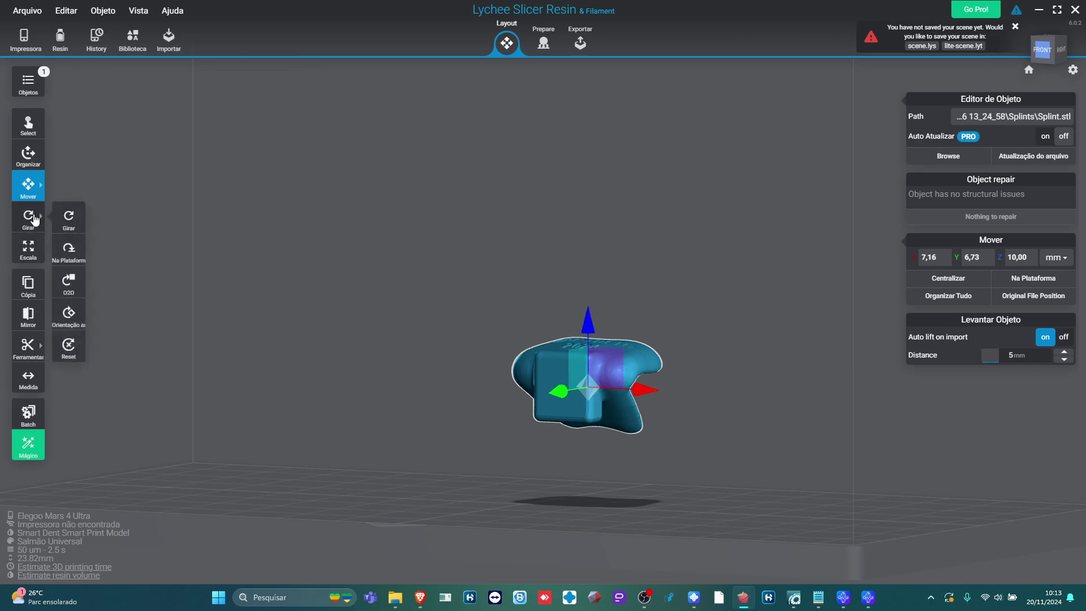
pyautogui.click(29, 218)
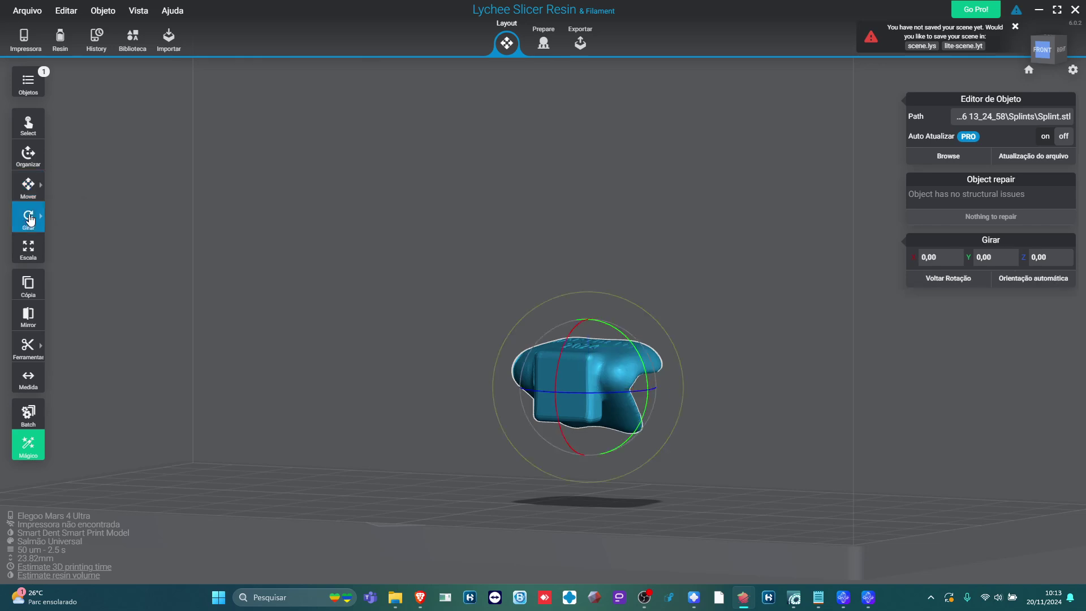
pyautogui.moveTo(39, 223)
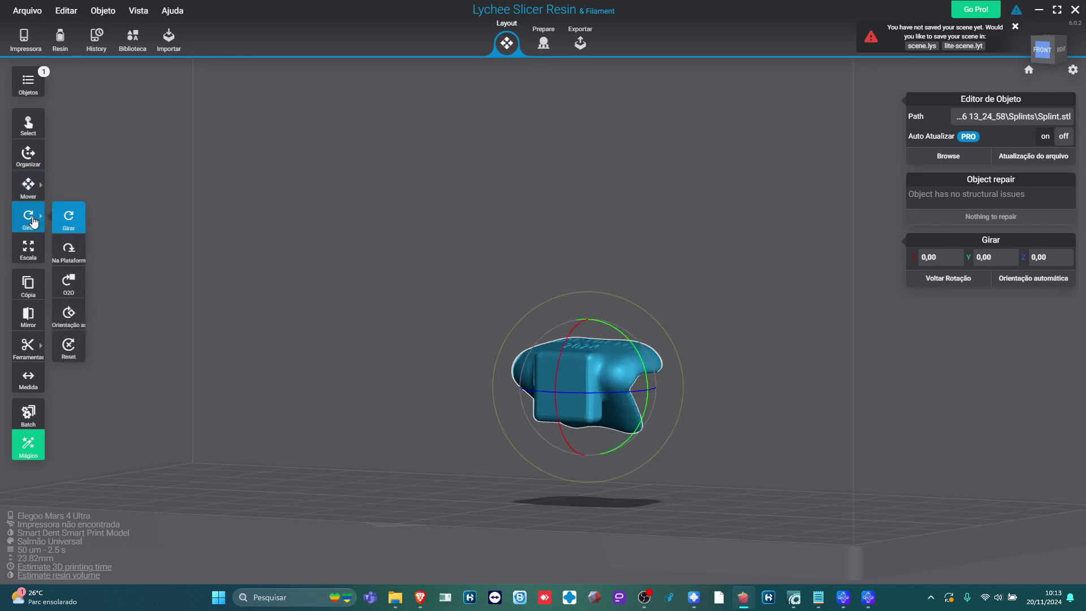
pyautogui.click(68, 255)
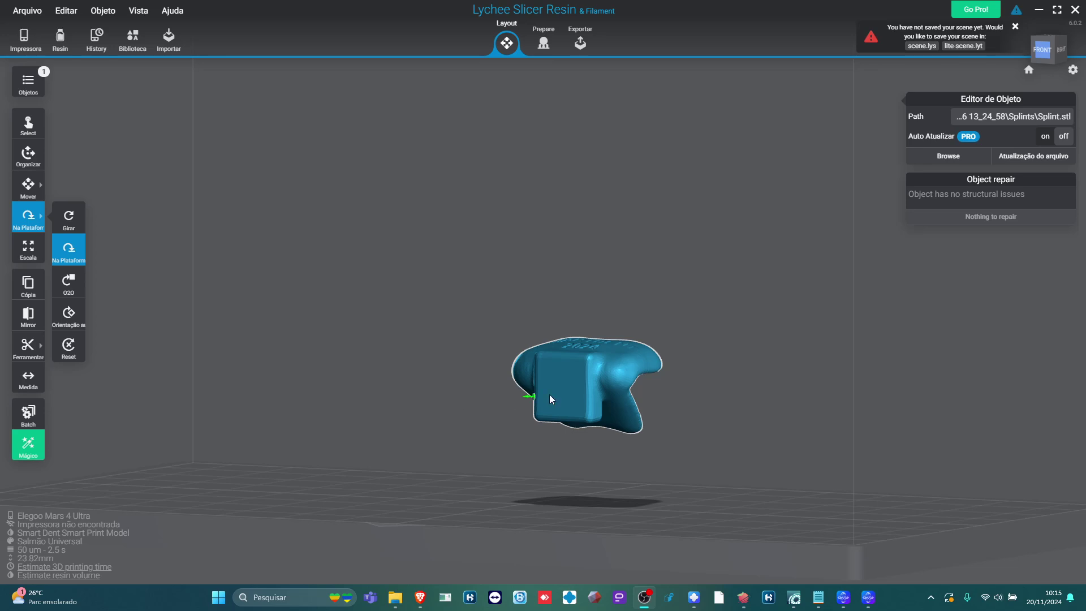
pyautogui.scroll(2, 575, 393)
pyautogui.moveTo(575, 391); pyautogui.dragTo(667, 381, button='right')
pyautogui.moveTo(441, 403); pyautogui.dragTo(459, 419, button='right')
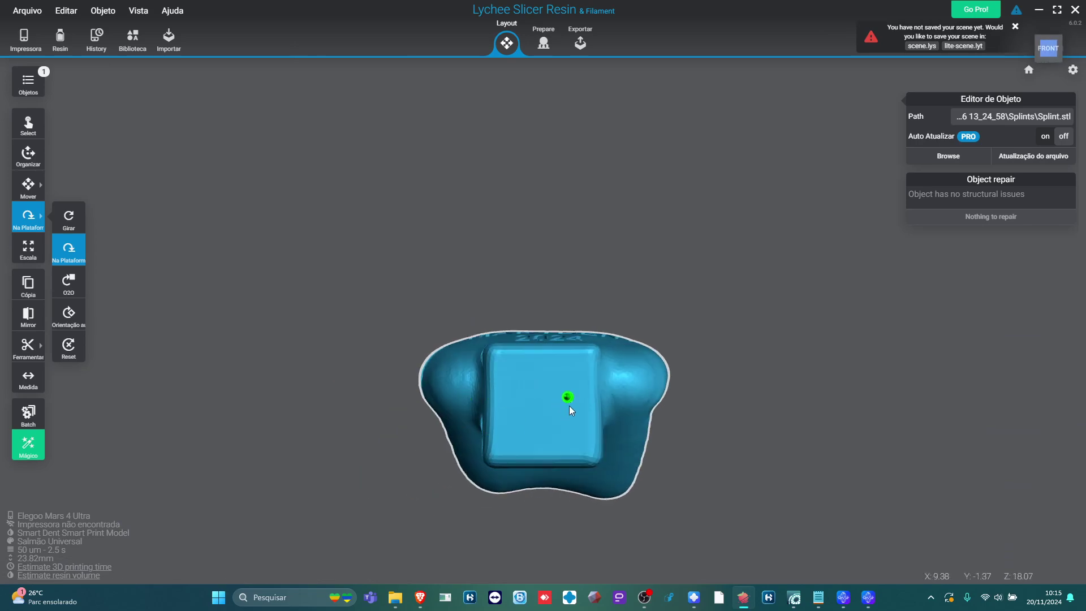
pyautogui.click(542, 398)
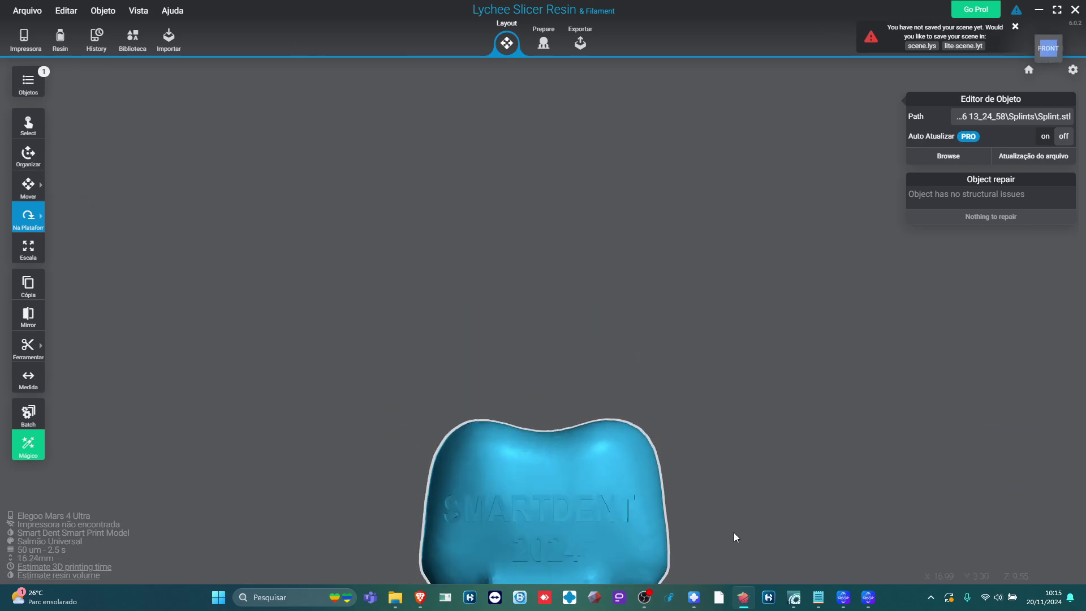
pyautogui.scroll(-5, 717, 435)
pyautogui.moveTo(717, 439); pyautogui.dragTo(694, 238, button='right')
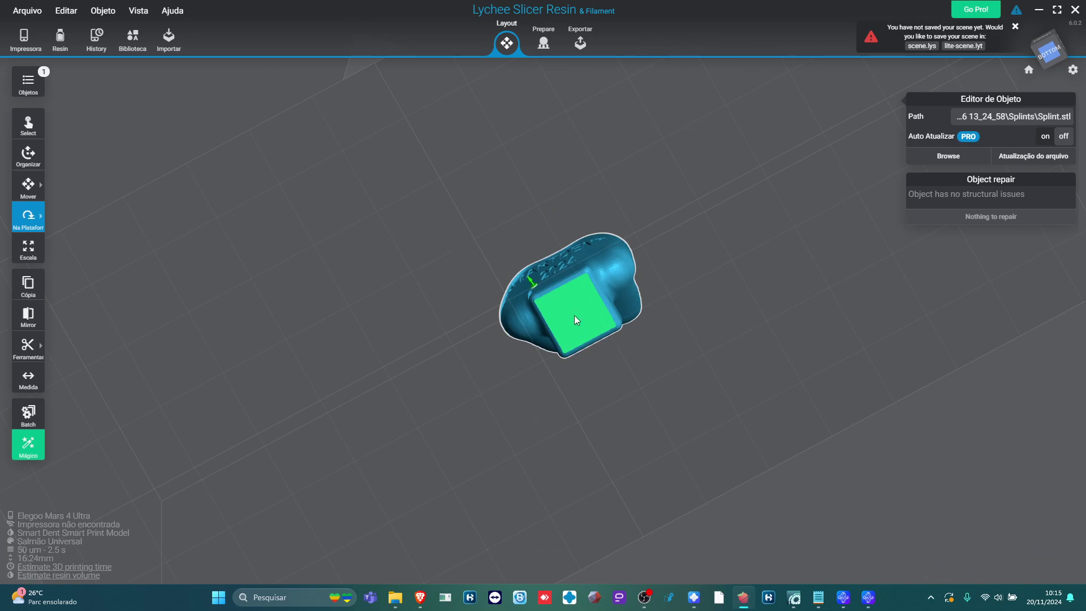
pyautogui.scroll(2, 583, 298)
pyautogui.moveTo(583, 297); pyautogui.dragTo(489, 359, button='right')
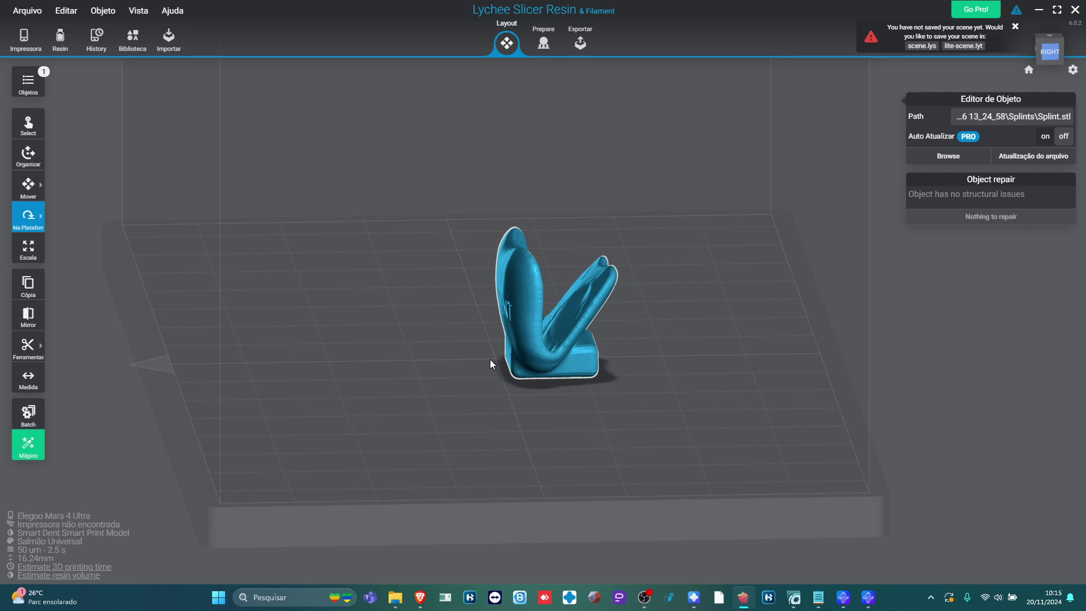
# - Lift the reoriented splint 5 mm above the platform
pyautogui.click(40, 194)
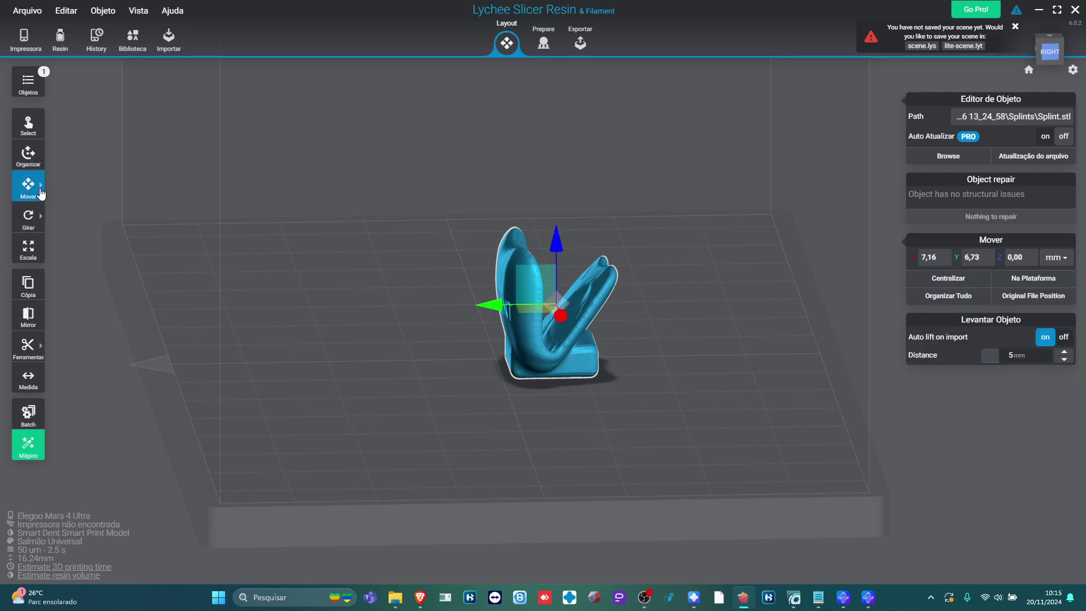
pyautogui.click(1067, 353)
pyautogui.moveTo(662, 349); pyautogui.dragTo(618, 300)
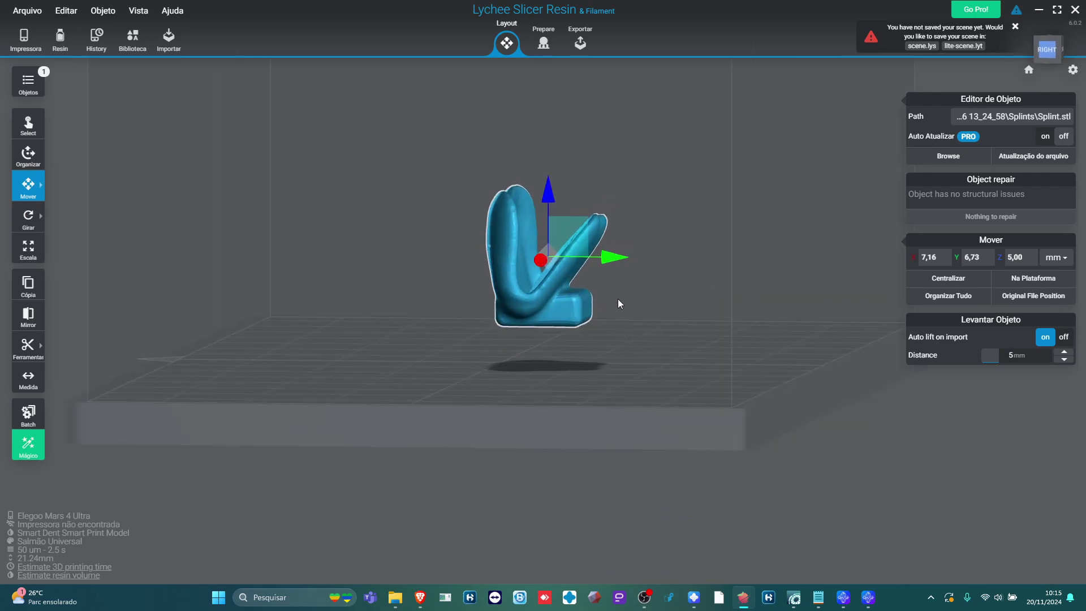
# - Enter the support preparation stage and examine the highlighted overhang areas on the splint's underside
pyautogui.moveTo(533, 337); pyautogui.dragTo(574, 171)
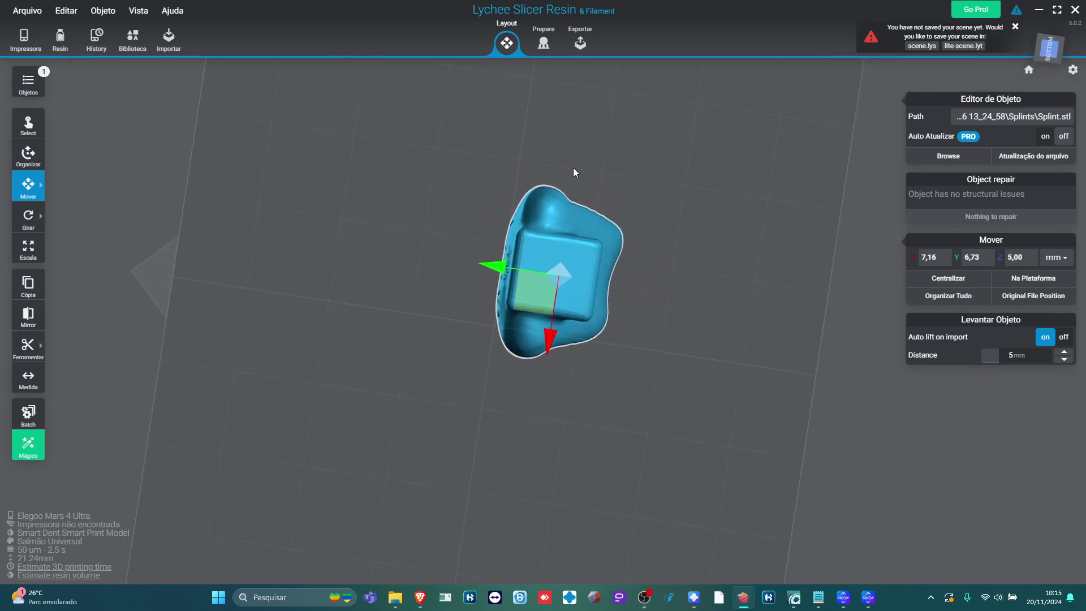
pyautogui.click(544, 46)
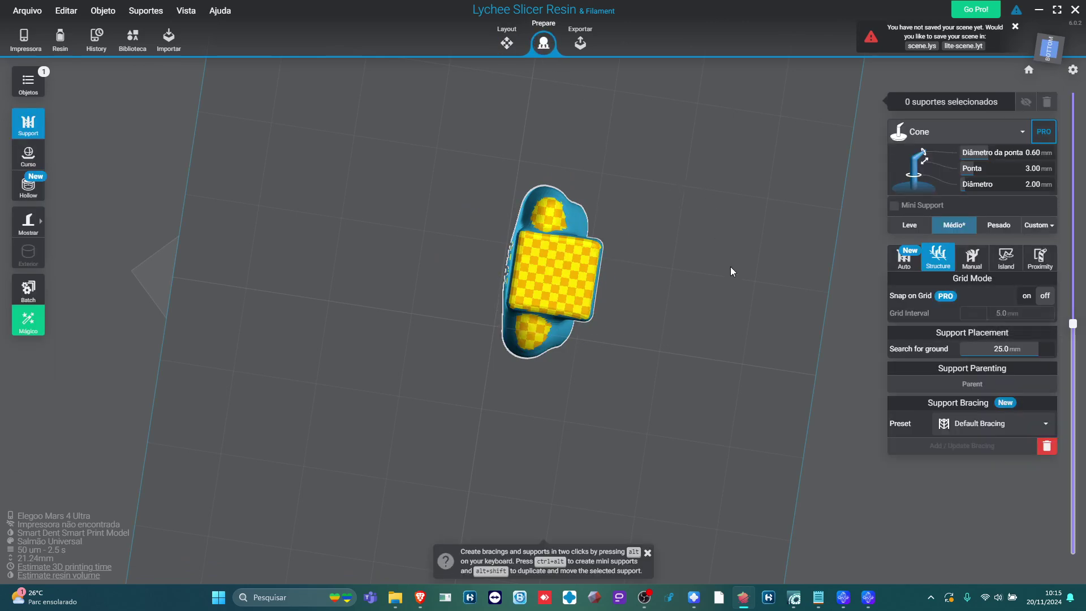
pyautogui.moveTo(460, 192); pyautogui.dragTo(681, 208)
pyautogui.scroll(4, 656, 255)
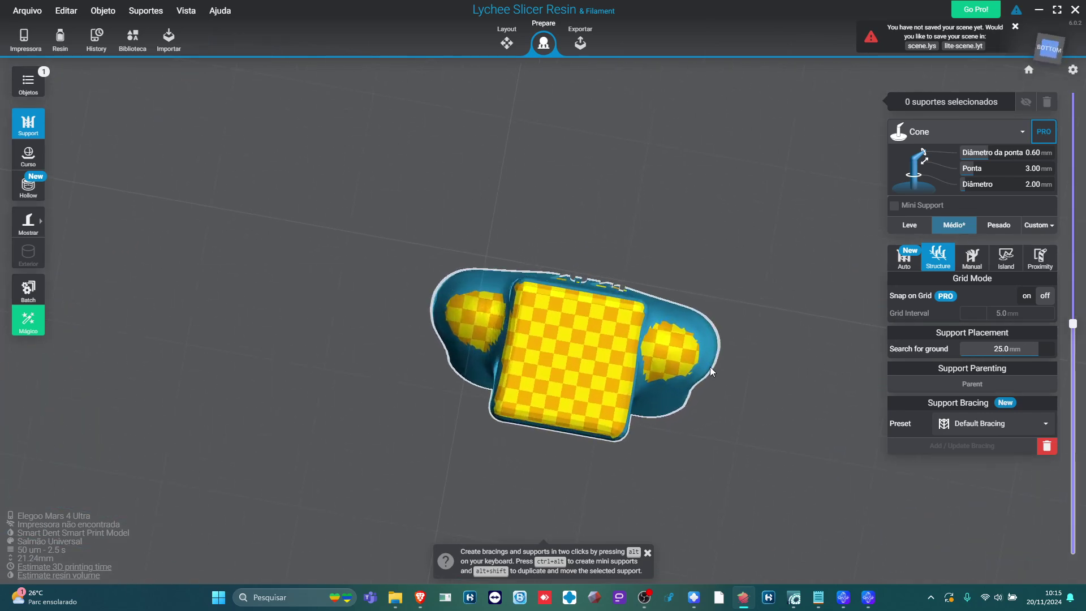
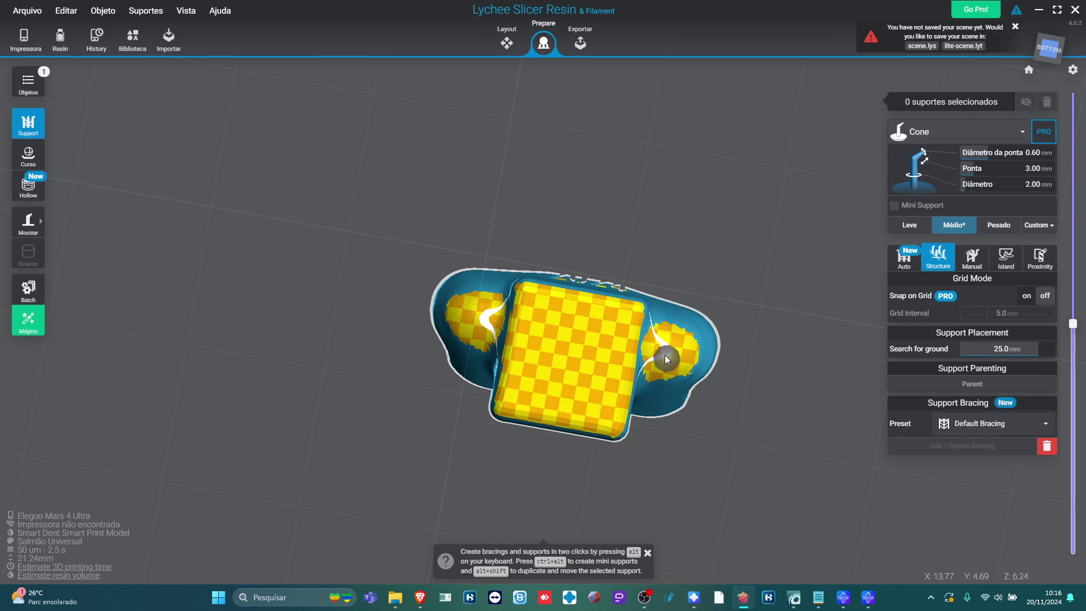
pyautogui.scroll(3, 681, 362)
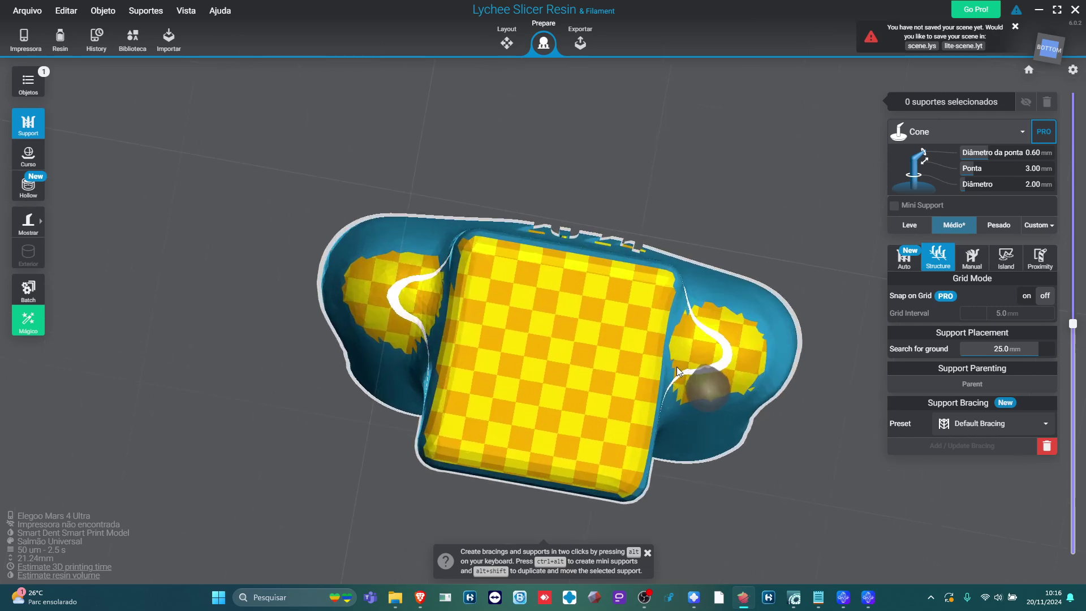
pyautogui.moveTo(678, 370); pyautogui.dragTo(647, 335)
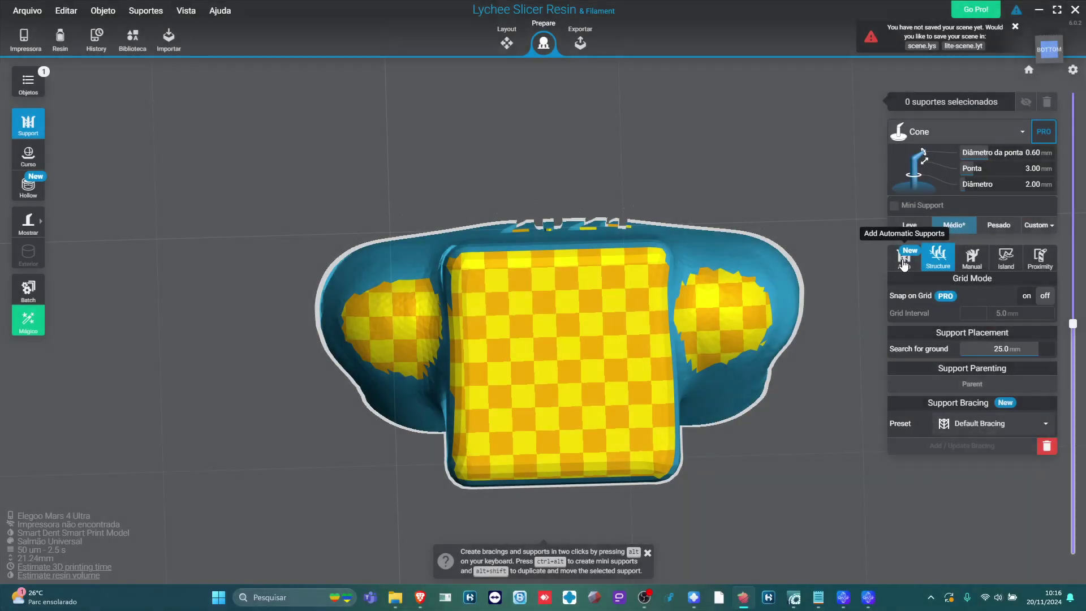
# - Generate automatic supports for the splint at High density with auto-bracing, auto-parent and auto-lift on
pyautogui.click(903, 261)
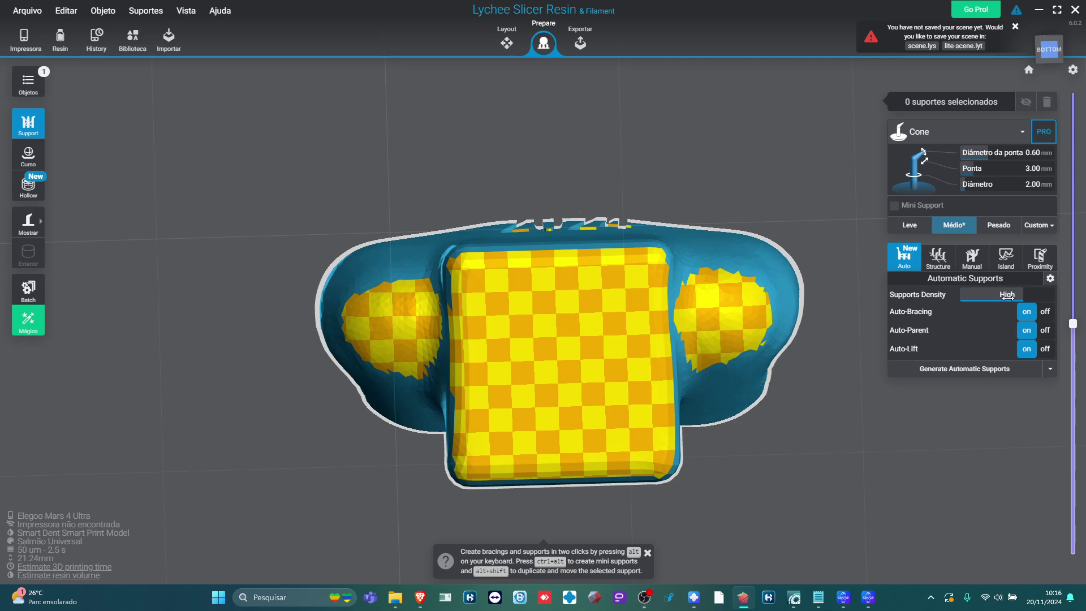
pyautogui.click(950, 370)
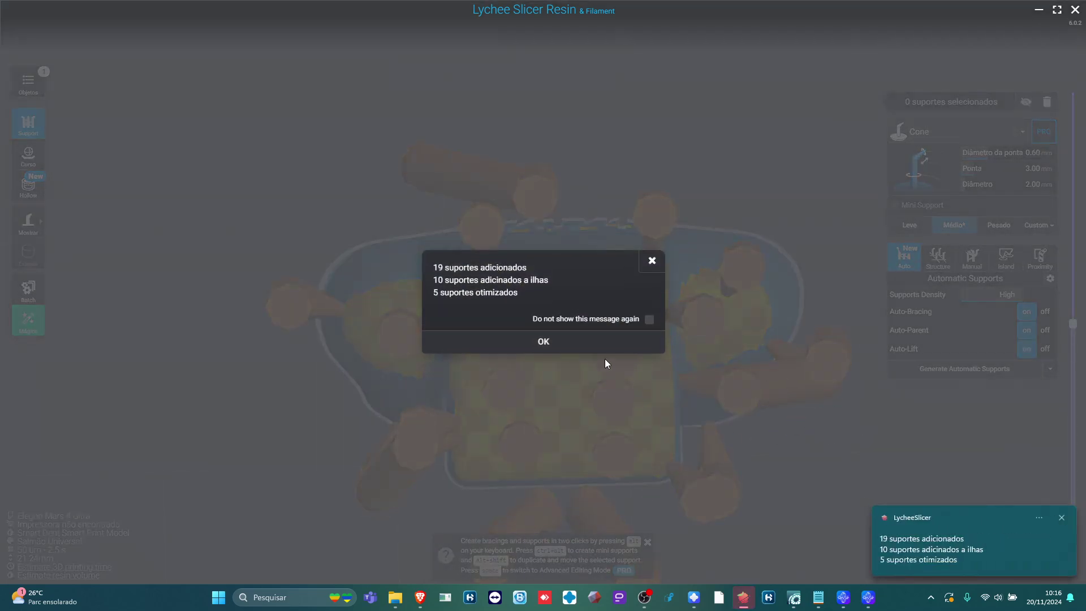
pyautogui.click(525, 339)
# - Show the splint at its full layer height and delete the two tall supports touching the SMARTDENT 2024 lettering face
pyautogui.moveTo(734, 272); pyautogui.dragTo(693, 414, button='right')
pyautogui.moveTo(1072, 326); pyautogui.dragTo(1073, 93)
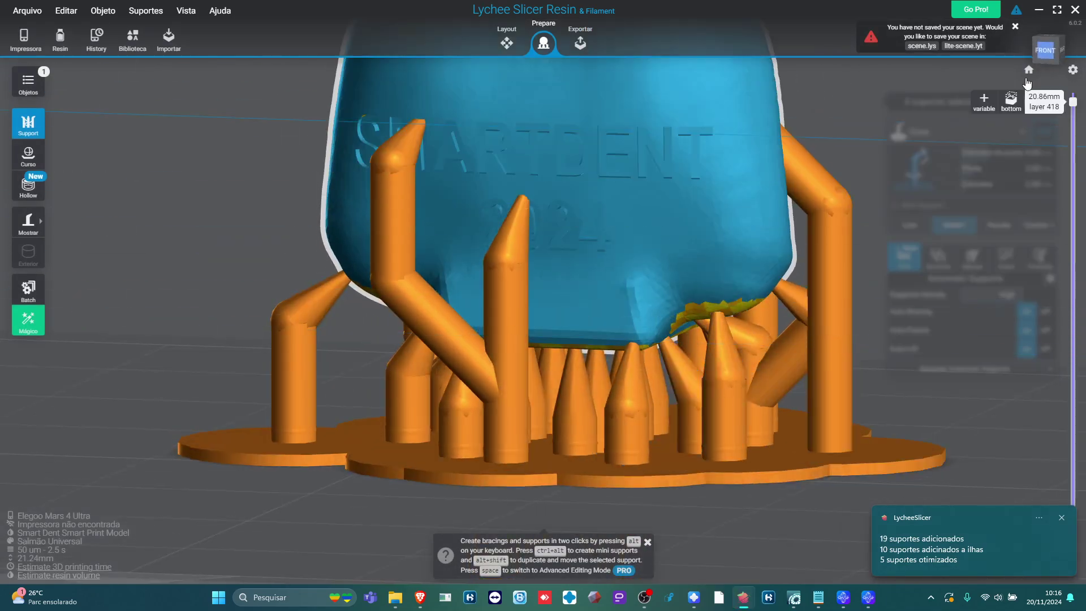
pyautogui.moveTo(842, 269); pyautogui.dragTo(476, 233, button='right')
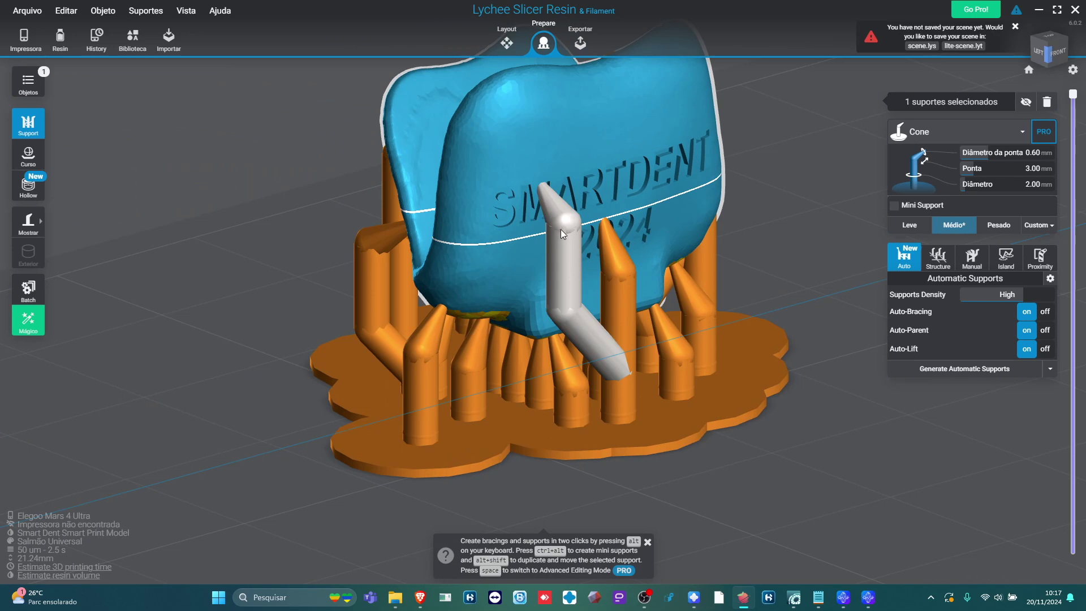
pyautogui.moveTo(561, 229); pyautogui.dragTo(630, 274)
pyautogui.click(630, 274)
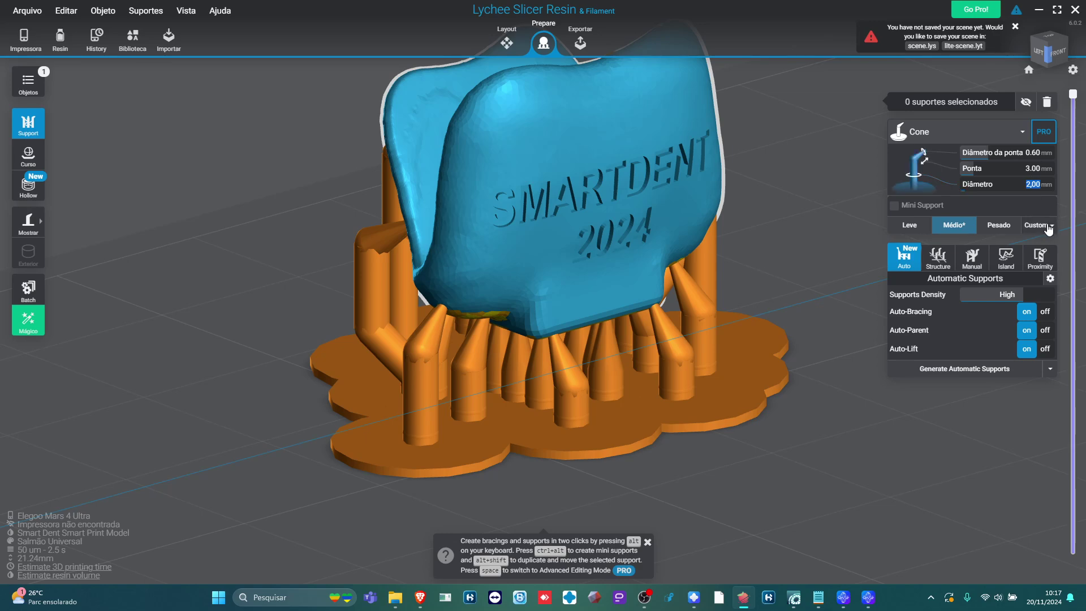
# - Set the support diameter to 1.30 mm and regenerate the automatic supports at High density
pyautogui.click(998, 371)
pyautogui.click(572, 337)
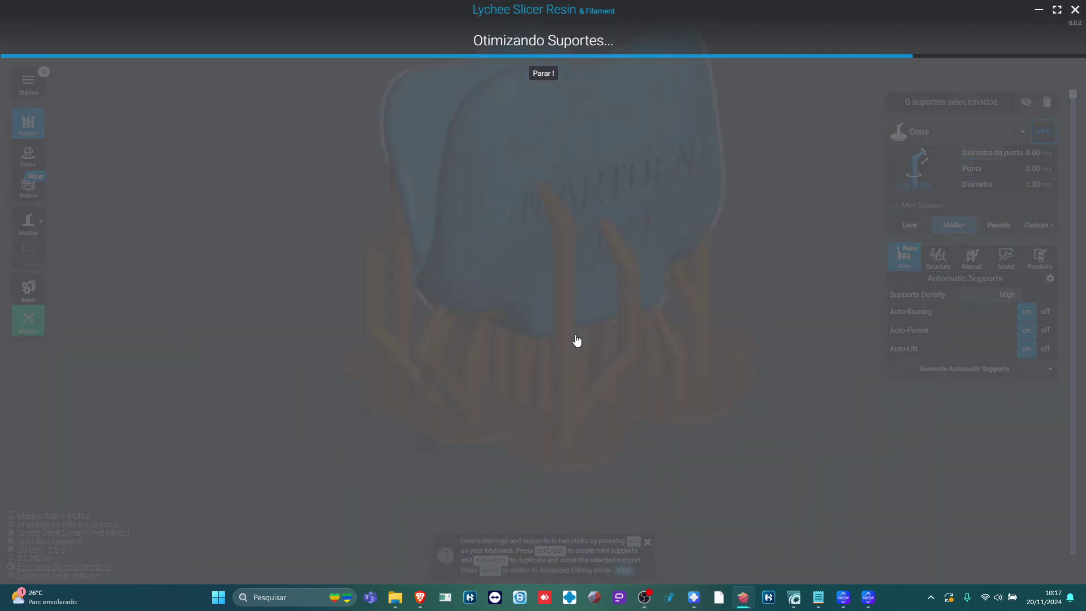
pyautogui.click(575, 343)
# - Delete the tall automatic supports standing against the splint's lettered front face
pyautogui.click(563, 283)
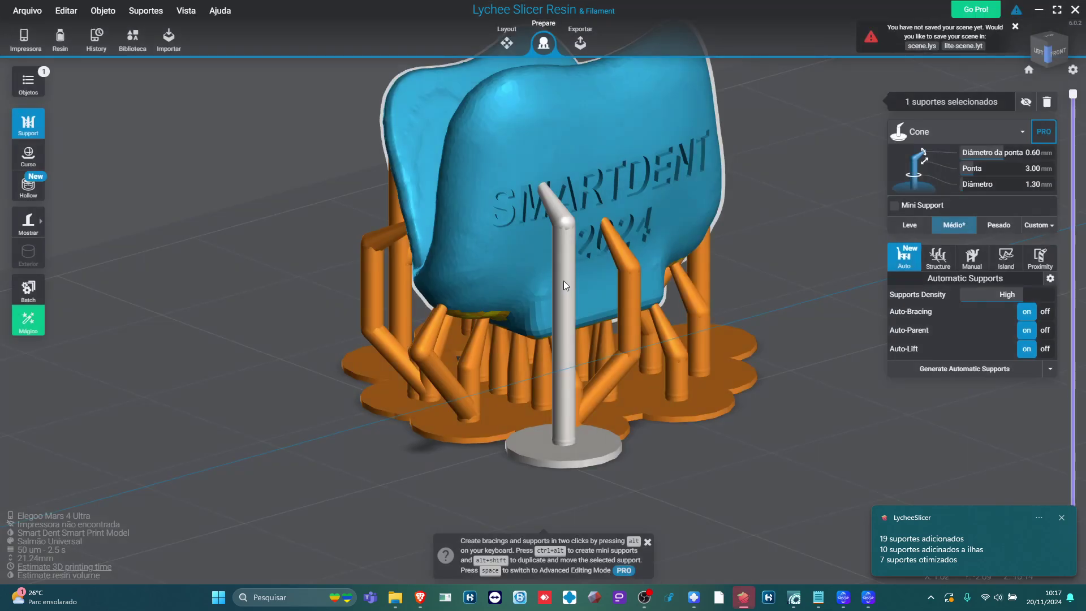
pyautogui.moveTo(531, 290); pyautogui.dragTo(759, 269)
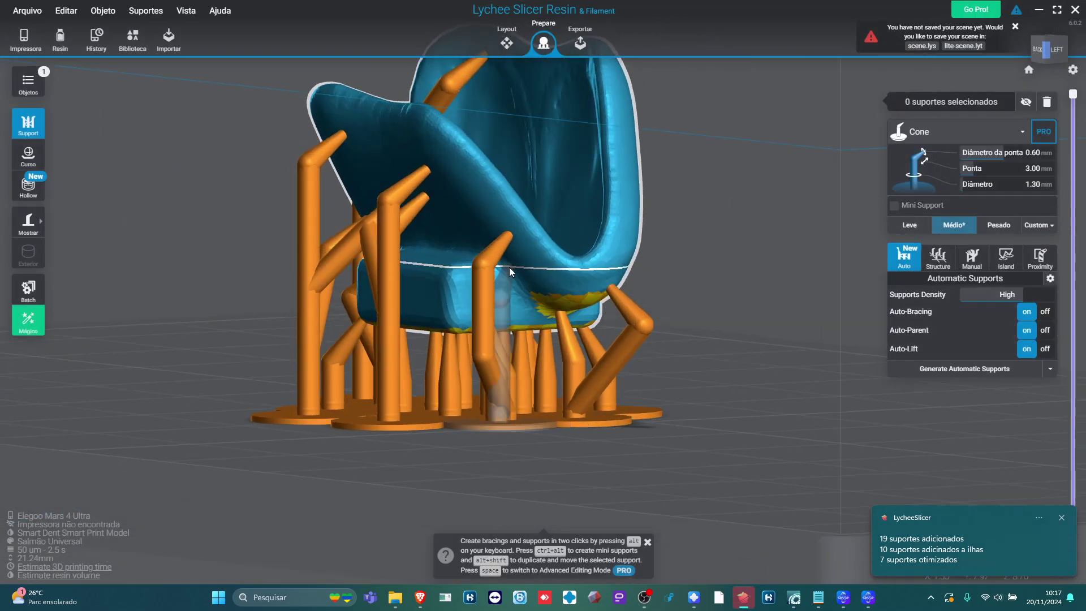
pyautogui.moveTo(509, 267); pyautogui.dragTo(594, 263)
pyautogui.click(582, 257)
pyautogui.moveTo(507, 252); pyautogui.dragTo(459, 236)
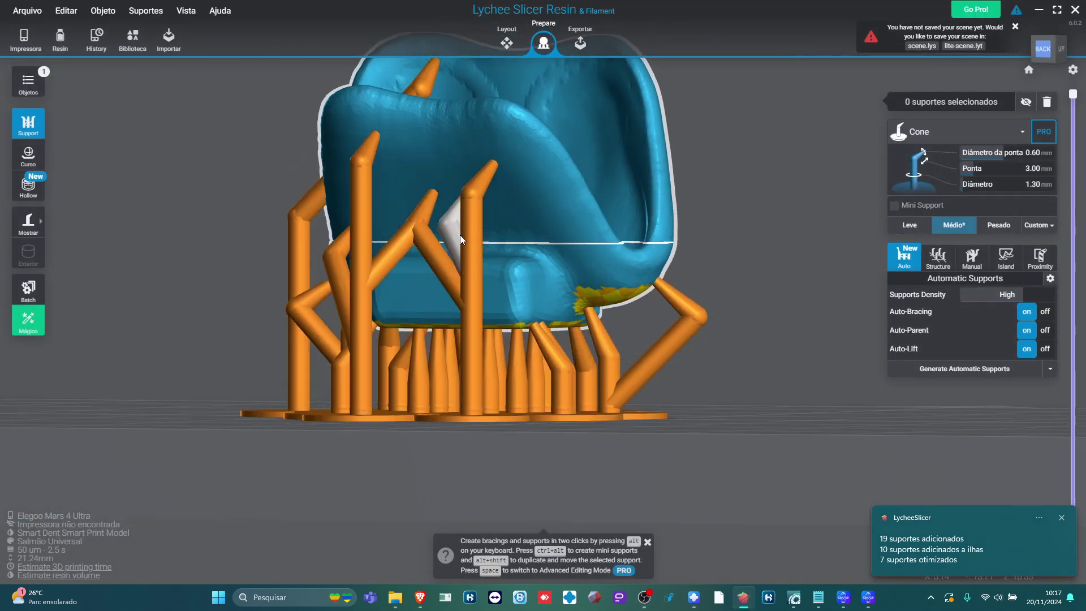
# - Delete the tall automatic supports touching the splint's rear face and one of its sides
pyautogui.click(463, 236)
pyautogui.press('Delete')
pyautogui.click(364, 255)
pyautogui.press('Delete')
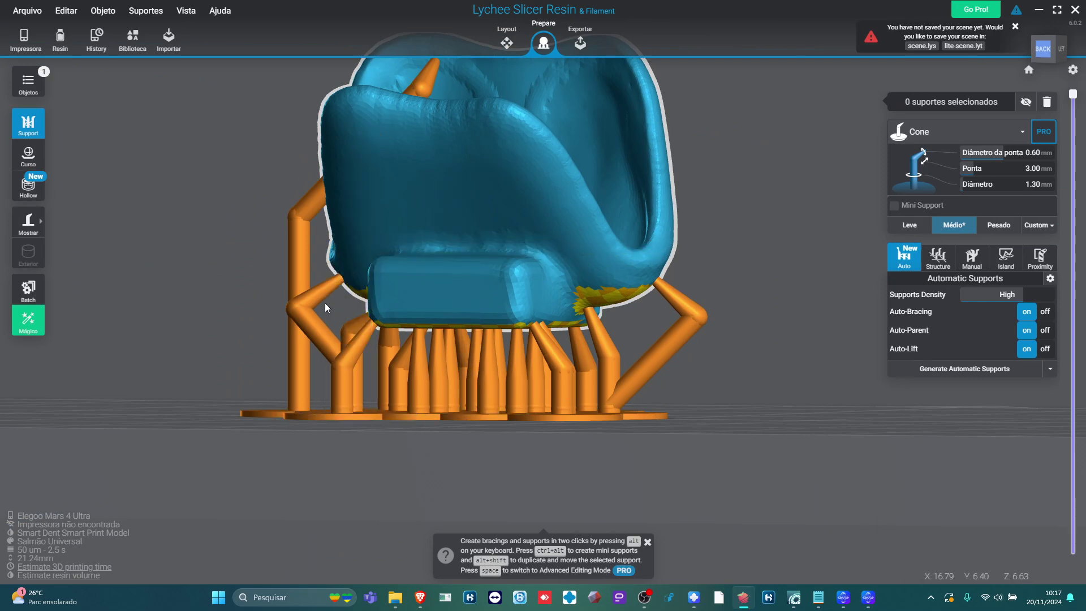
pyautogui.click(322, 303)
pyautogui.click(295, 287)
pyautogui.press('Delete')
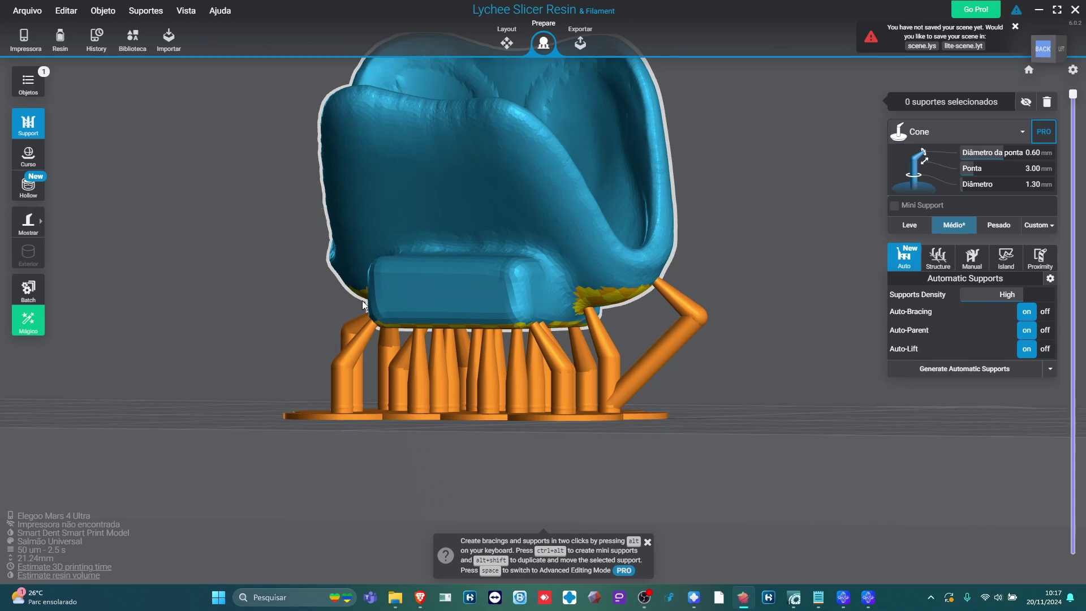
# - Remove all remaining supports from the splint at once
pyautogui.moveTo(362, 304); pyautogui.dragTo(588, 344)
pyautogui.click(533, 198)
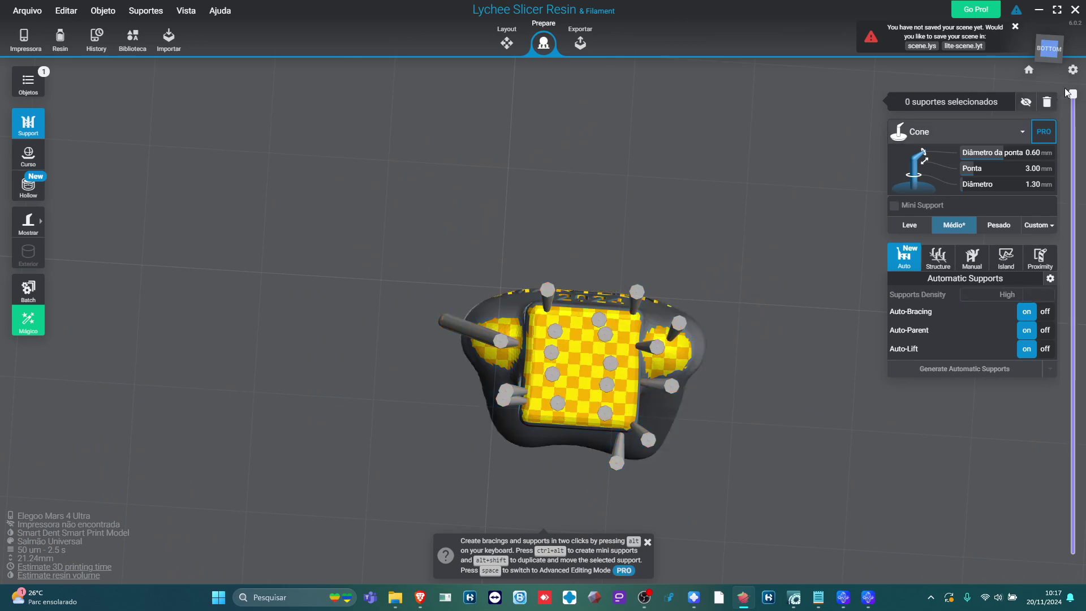
pyautogui.click(1046, 102)
pyautogui.click(604, 332)
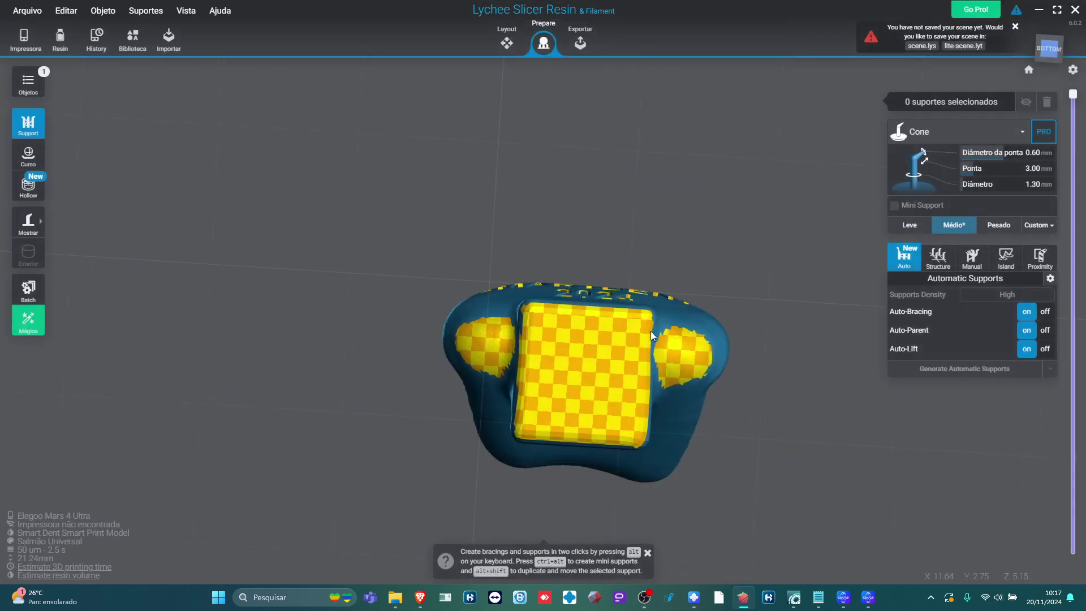
# - Manually place three supports under each of the two rounded side lobes on the splint's underside
pyautogui.click(684, 359)
pyautogui.click(490, 340)
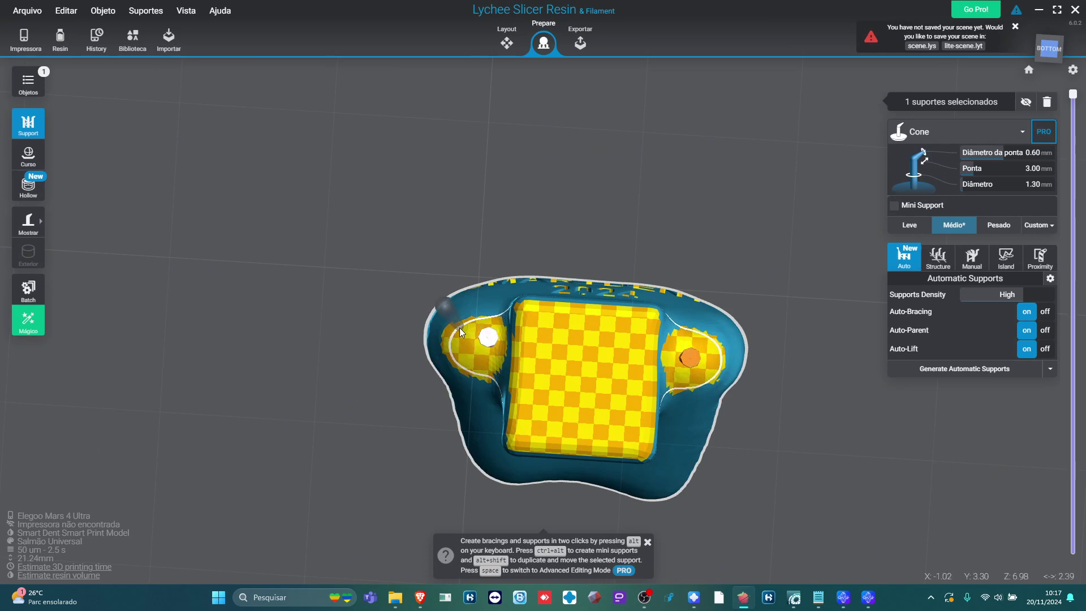
pyautogui.click(706, 344)
pyautogui.click(718, 372)
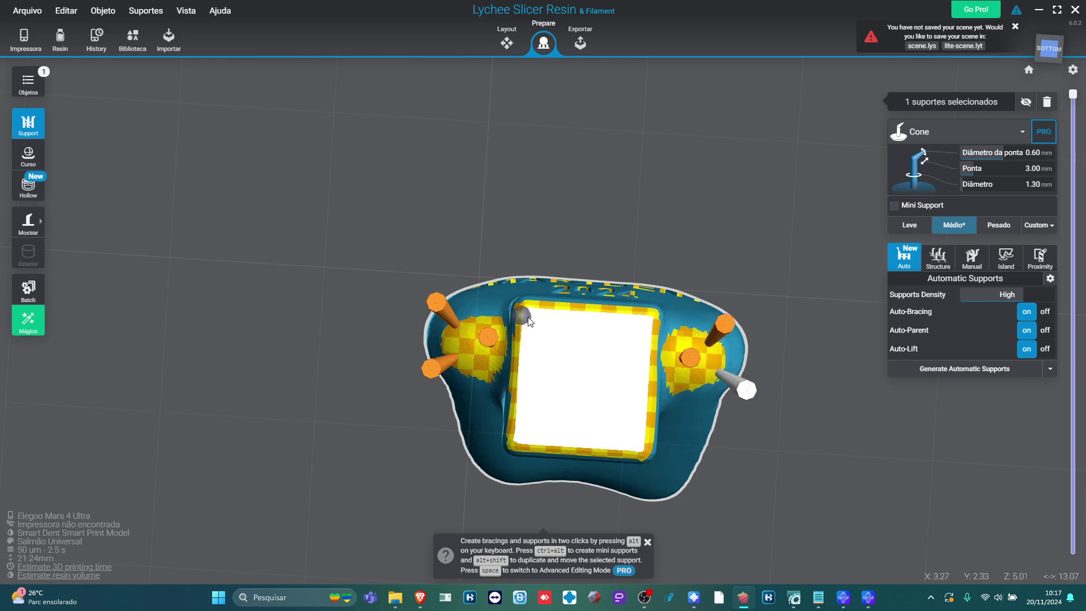
# - Manually place supports across the square base's underside in a three-by-three grid, with extra ones between the rows
pyautogui.click(531, 318)
pyautogui.click(587, 324)
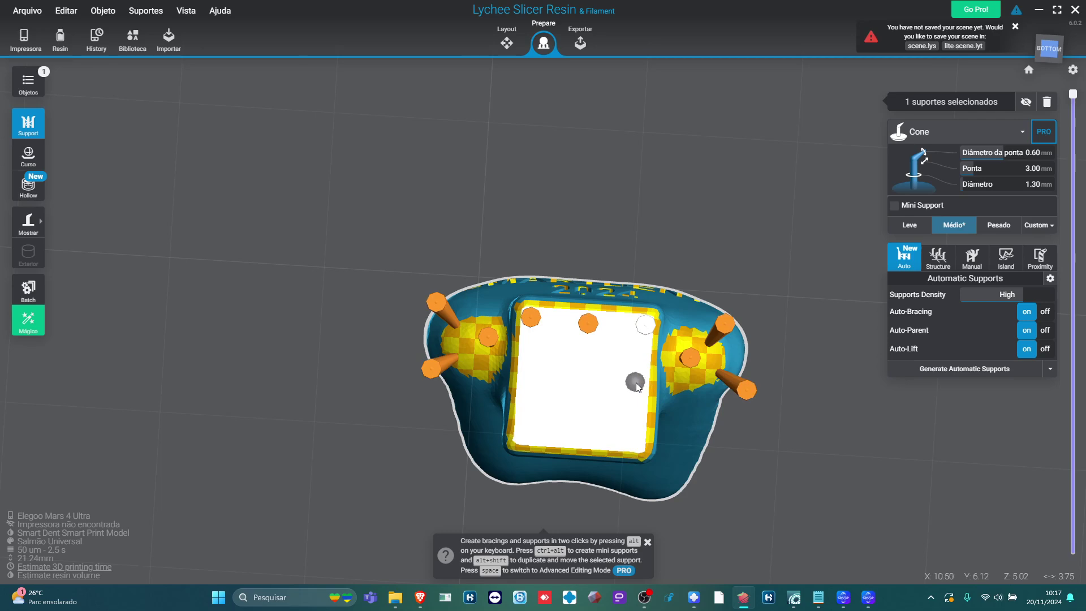
pyautogui.click(635, 383)
pyautogui.click(588, 440)
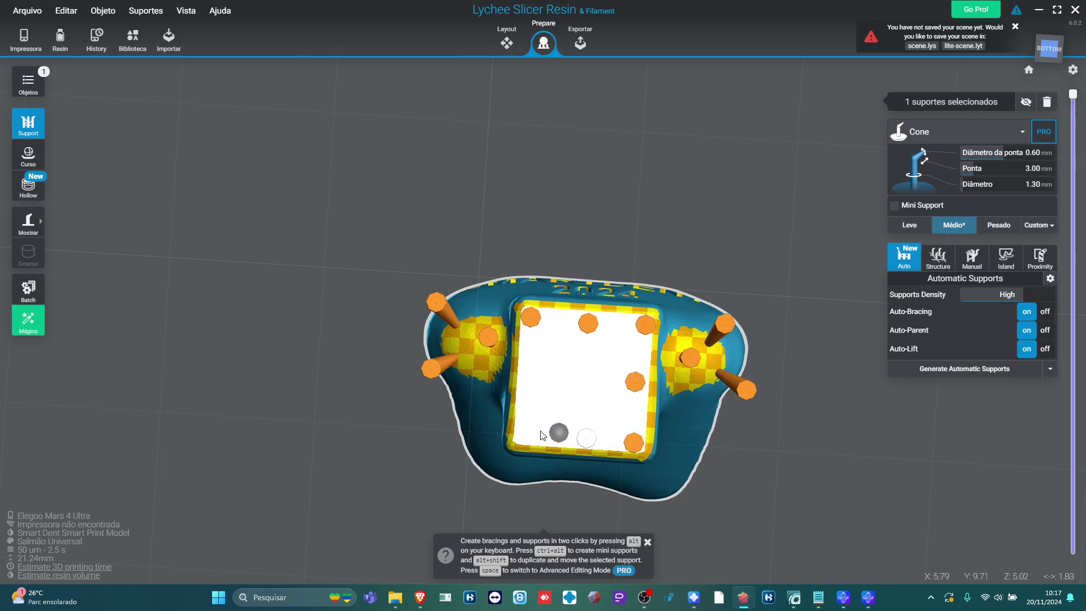
pyautogui.click(529, 436)
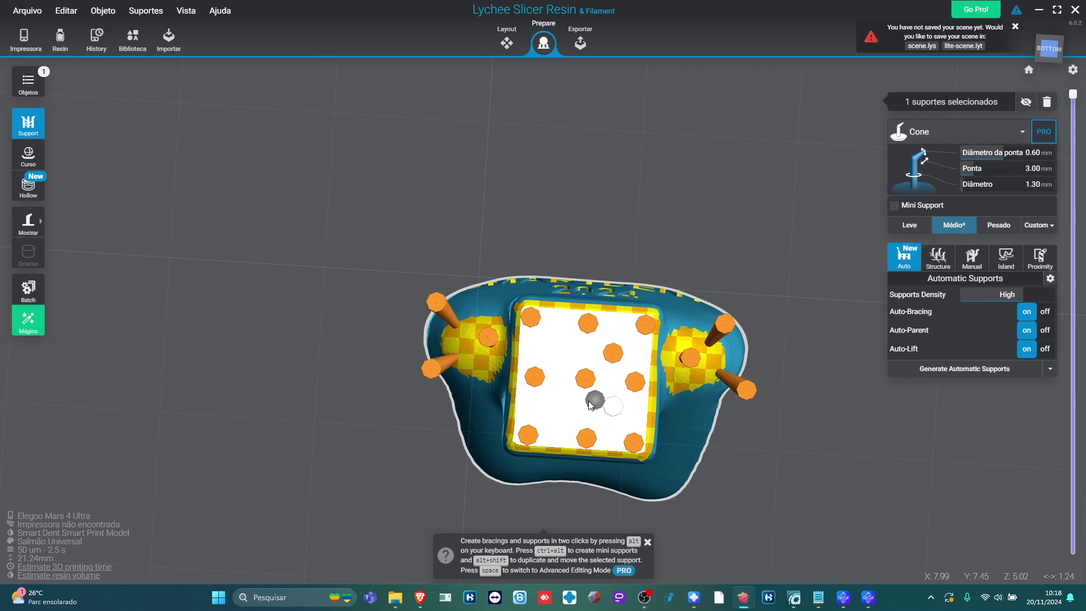
# - Add a row of tall supports at mid height along the outer face of the splint's inclined rear wing
pyautogui.moveTo(589, 324); pyautogui.dragTo(468, 239, button='right')
pyautogui.click(475, 247)
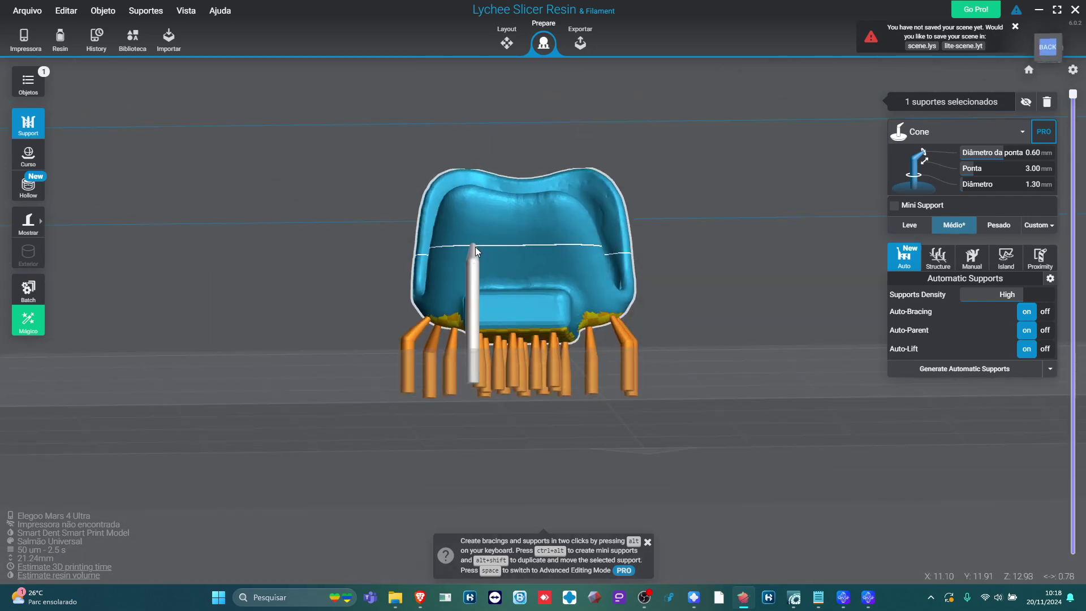
pyautogui.click(558, 249)
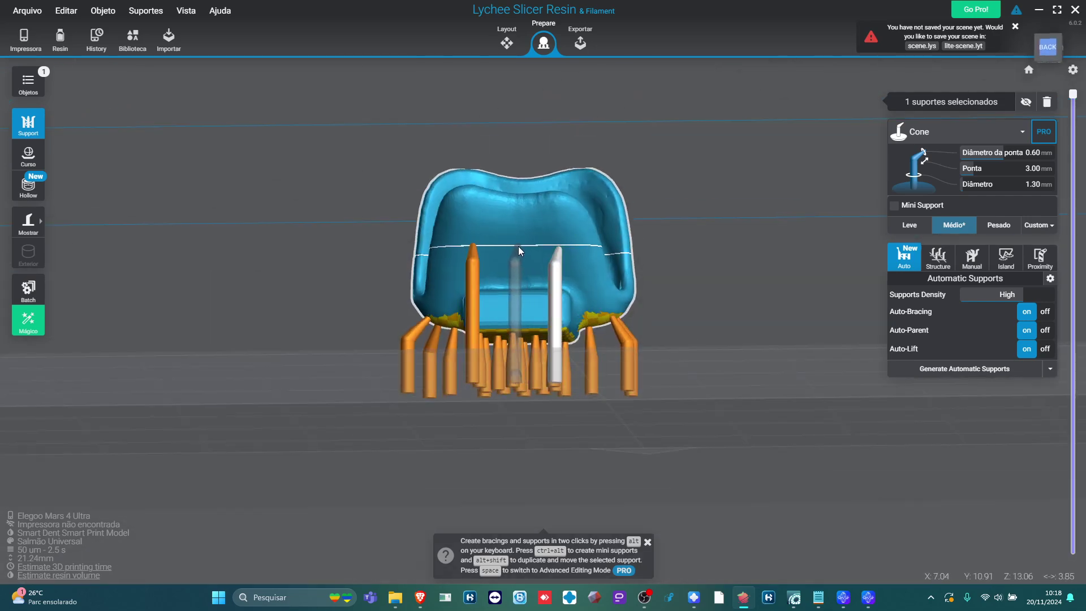
pyautogui.moveTo(518, 246); pyautogui.dragTo(394, 250, button='right')
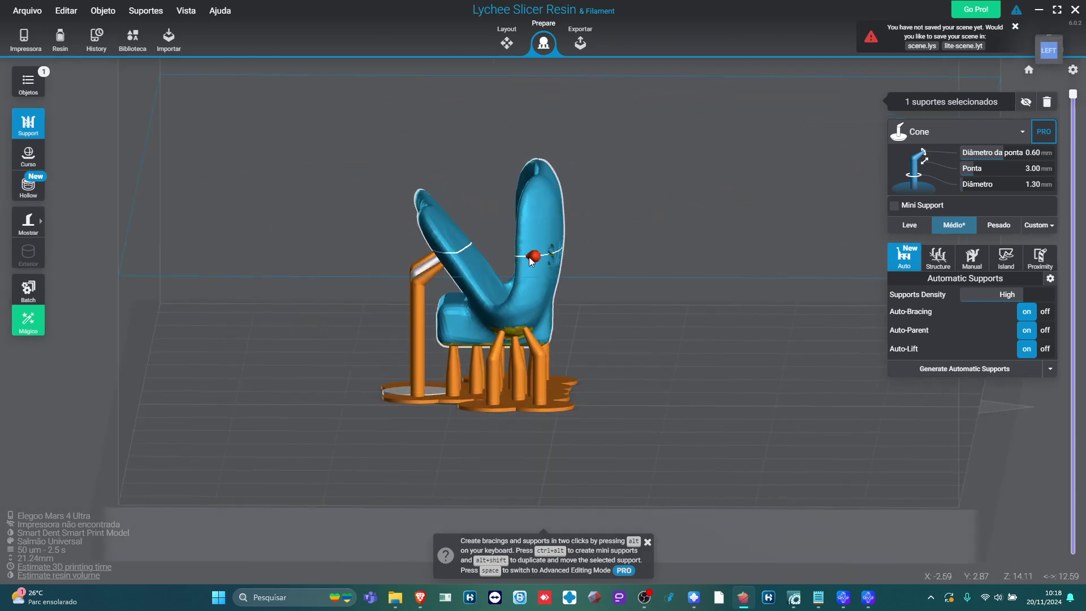
pyautogui.click(706, 320)
pyautogui.moveTo(707, 320); pyautogui.dragTo(663, 320, button='right')
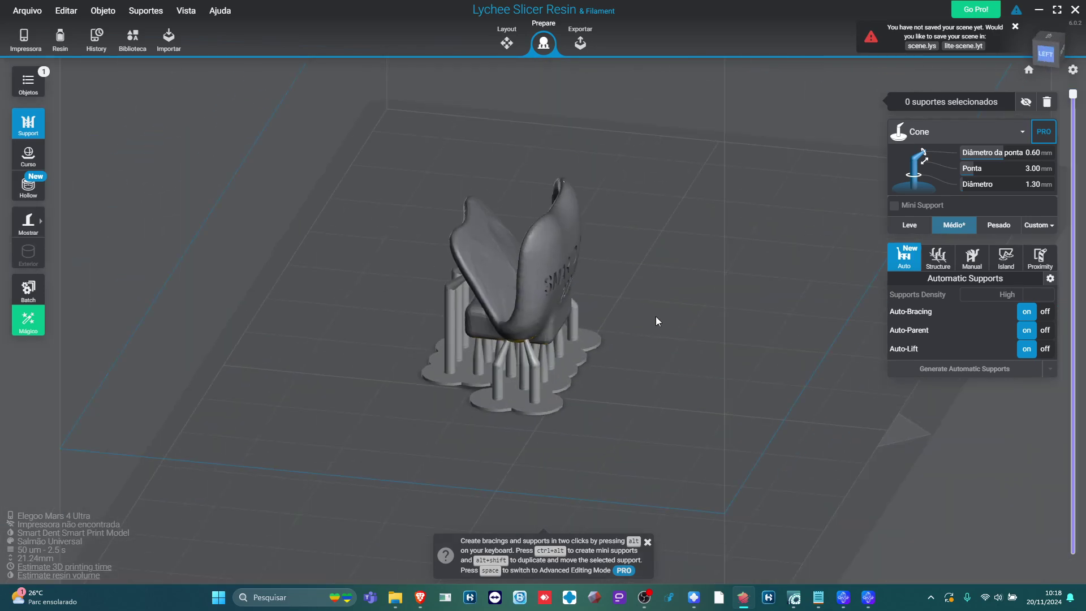
# - Remove the supported splint from the build plate
pyautogui.click(554, 266)
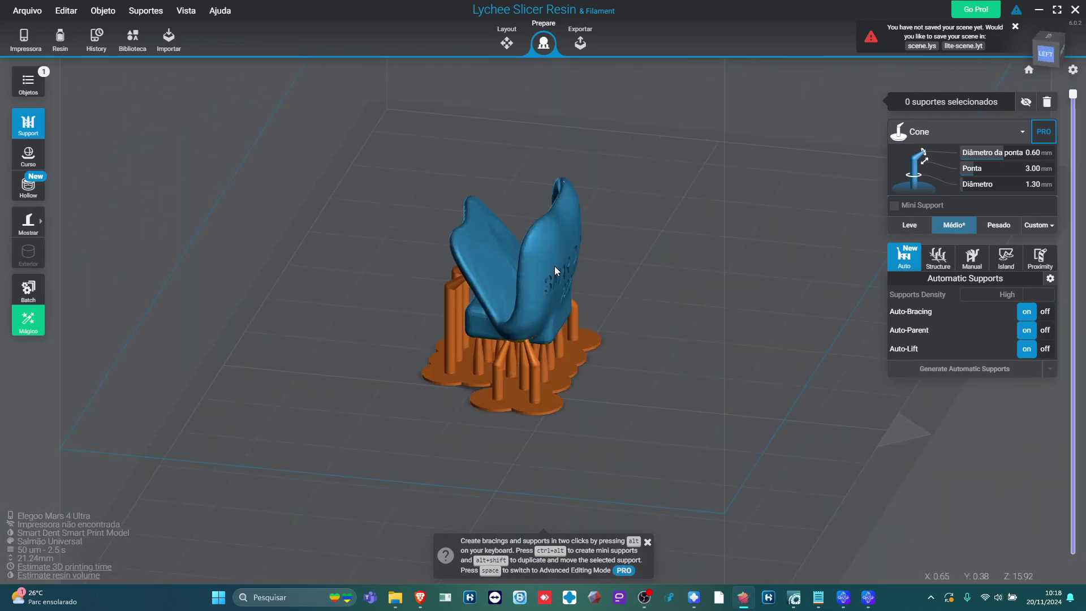
pyautogui.scroll(-3, 626, 369)
pyautogui.moveTo(561, 395); pyautogui.dragTo(606, 398, button='right')
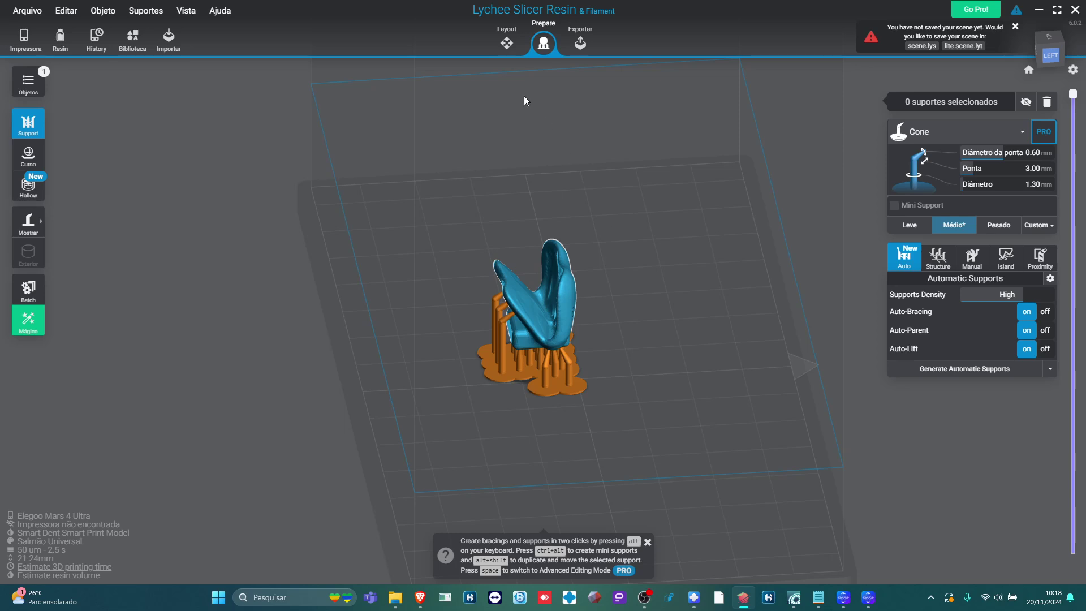
pyautogui.press('Delete')
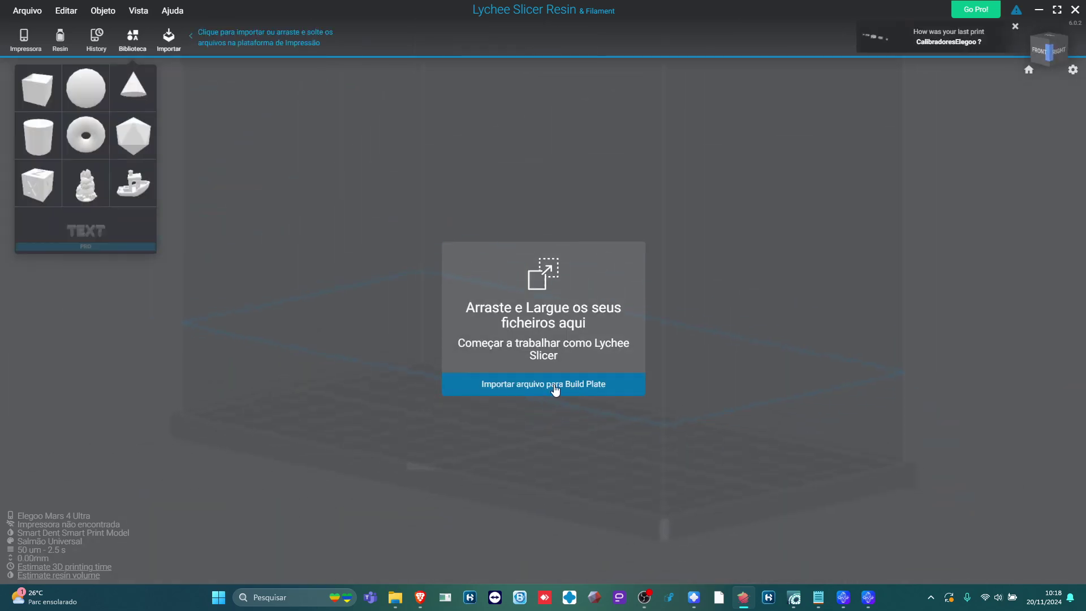
# - Import ProtocoloInferior.stl from the Protocolos folder onto the empty build plate
pyautogui.click(554, 387)
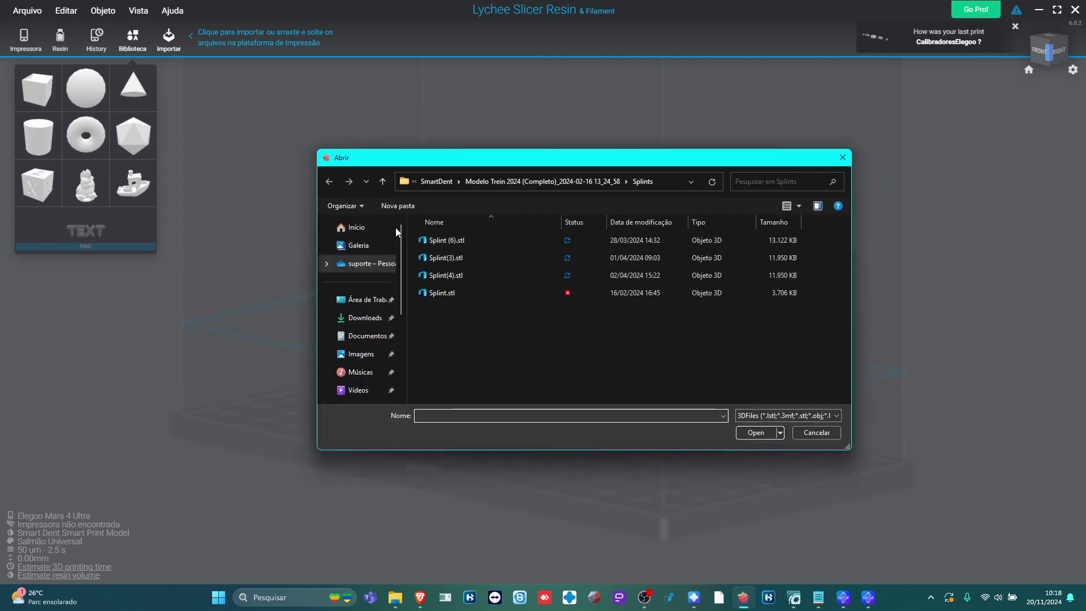
pyautogui.click(382, 182)
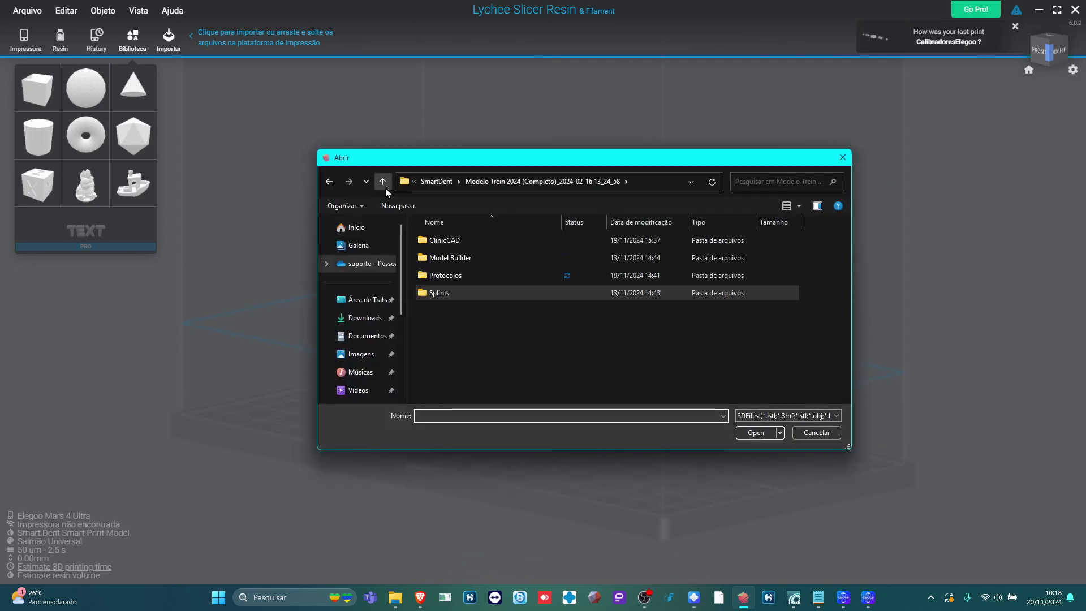
pyautogui.click(480, 274)
pyautogui.doubleClick(482, 275)
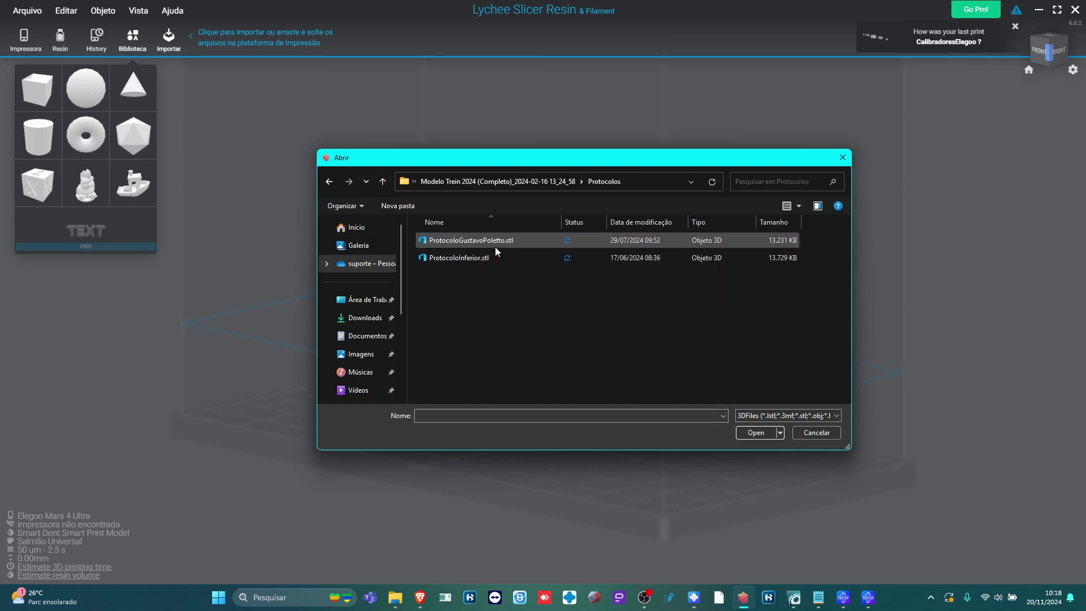
pyautogui.click(492, 259)
pyautogui.click(740, 434)
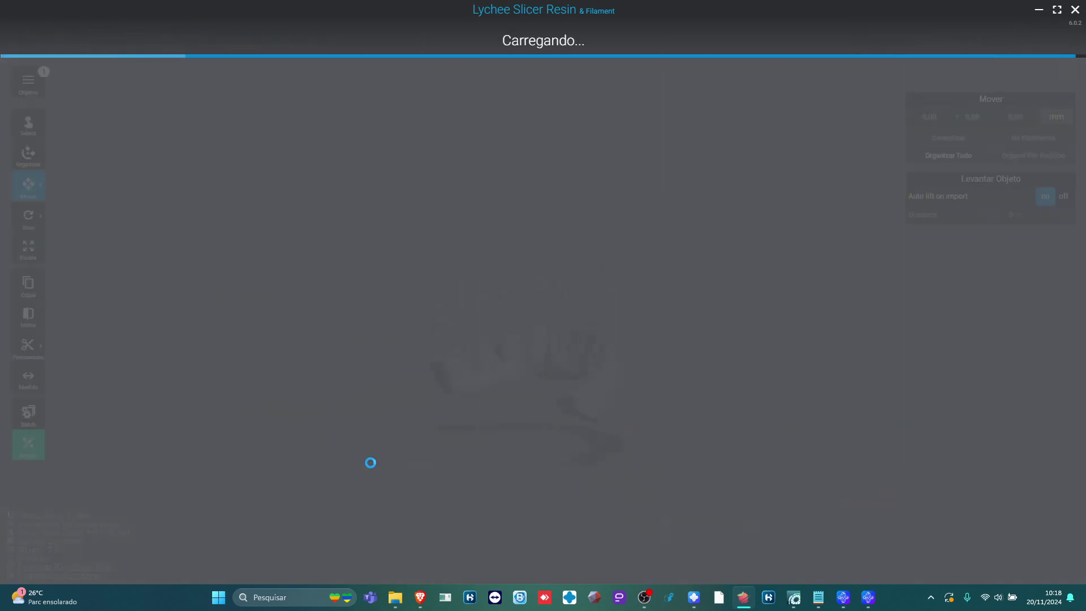
# - Rotate the lower protocol model about the X axis to about -178° so its teeth face the build plate
pyautogui.moveTo(664, 390); pyautogui.dragTo(584, 396, button='right')
pyautogui.click(605, 398)
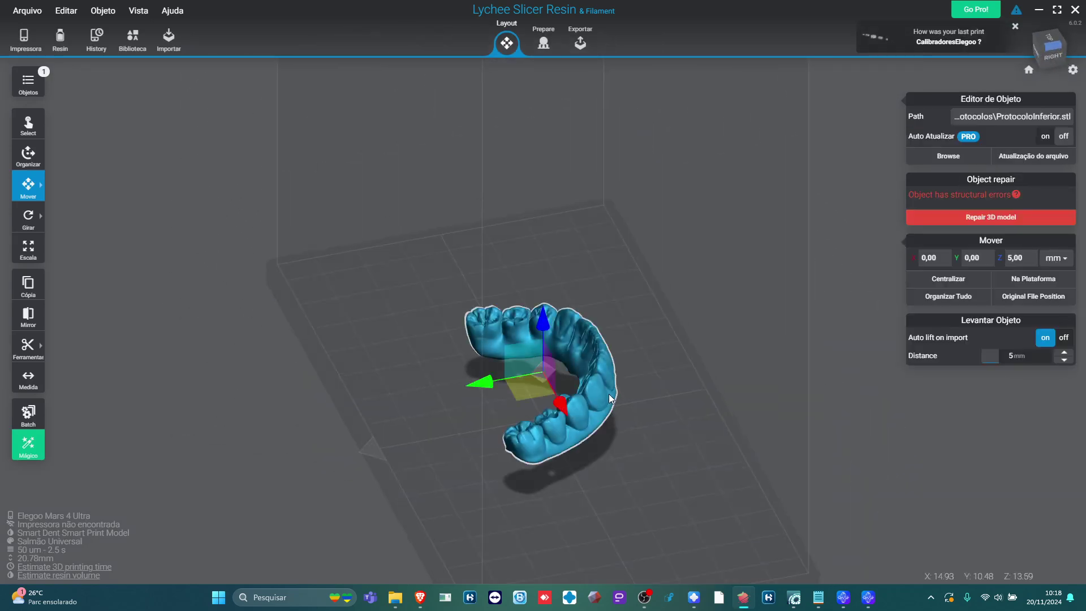
pyautogui.click(69, 218)
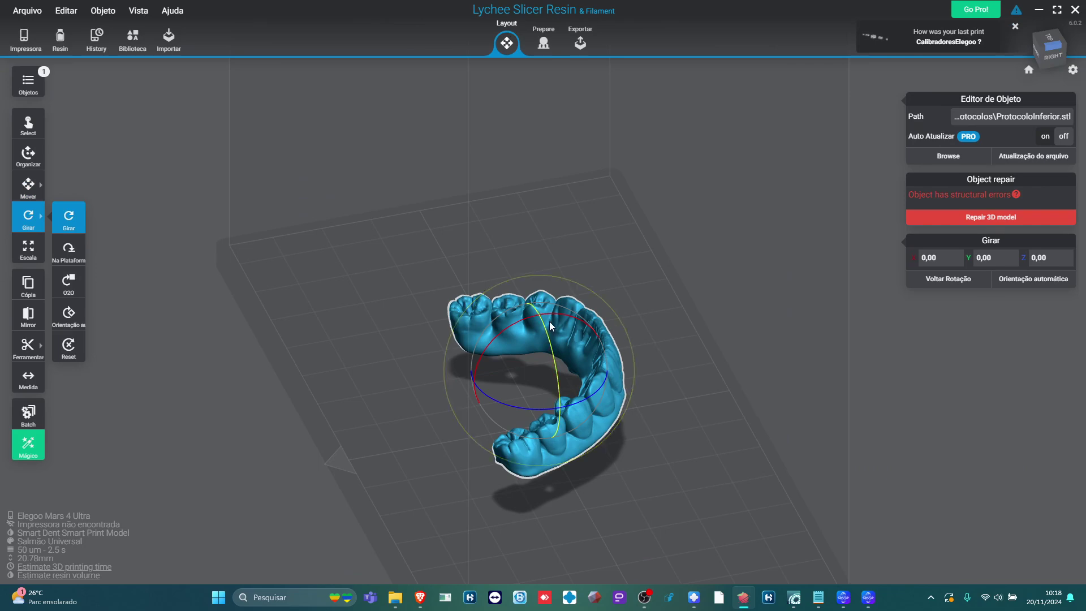
pyautogui.moveTo(558, 315); pyautogui.dragTo(666, 333)
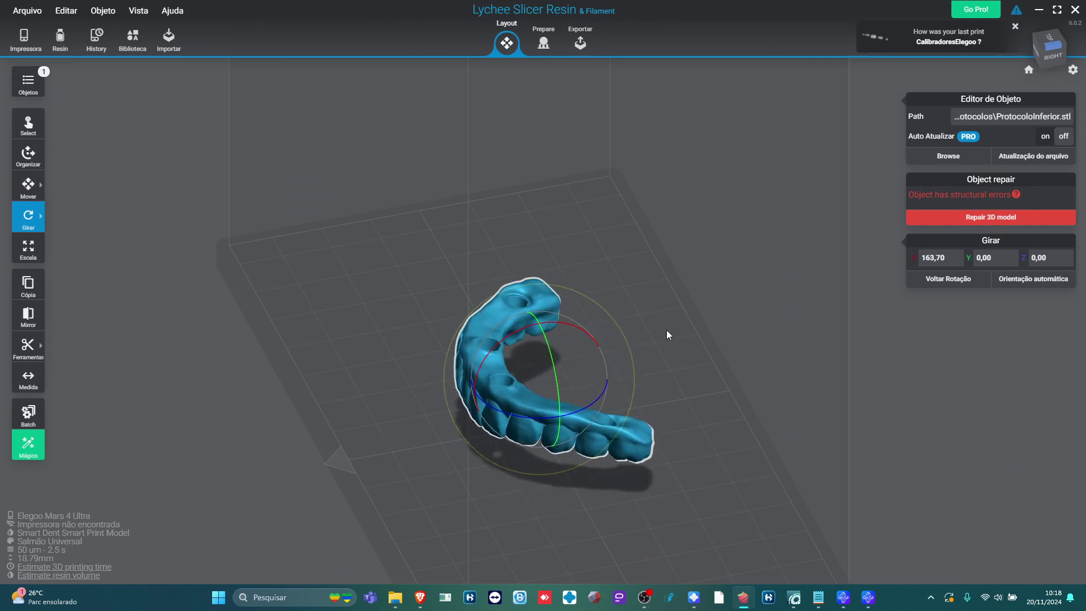
pyautogui.moveTo(666, 331); pyautogui.dragTo(596, 372, button='right')
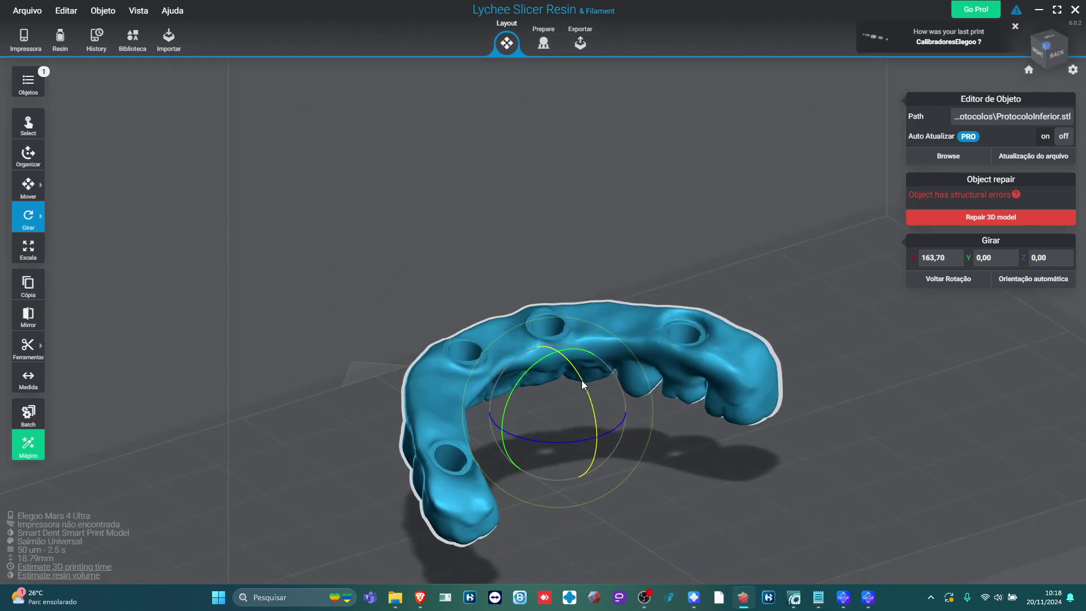
pyautogui.moveTo(582, 382); pyautogui.dragTo(568, 363)
pyautogui.moveTo(493, 390); pyautogui.dragTo(415, 402, button='right')
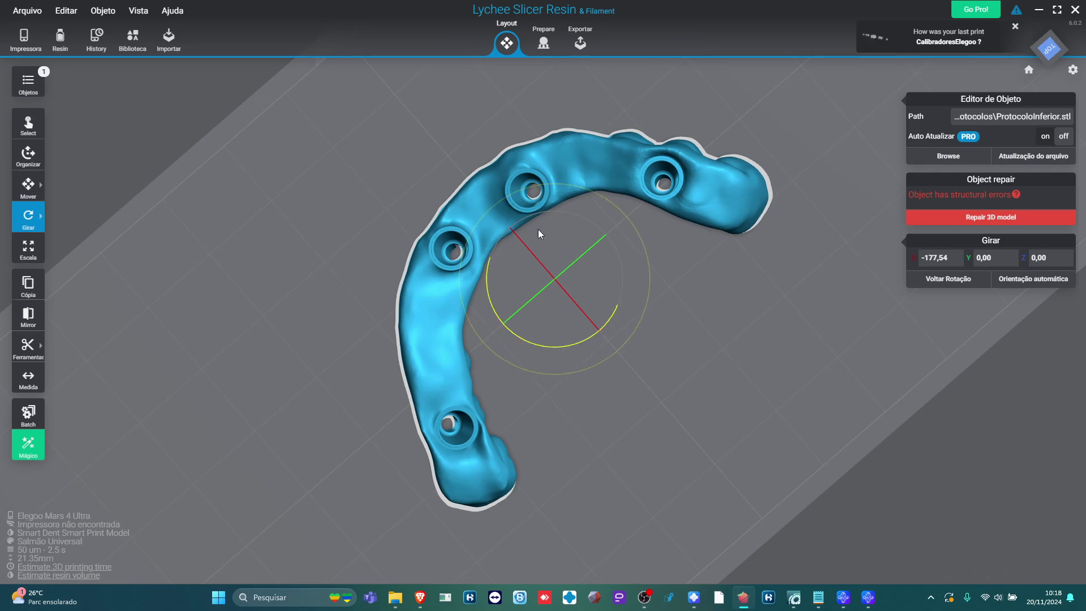
pyautogui.moveTo(538, 229); pyautogui.dragTo(481, 467, button='right')
pyautogui.scroll(2, 479, 468)
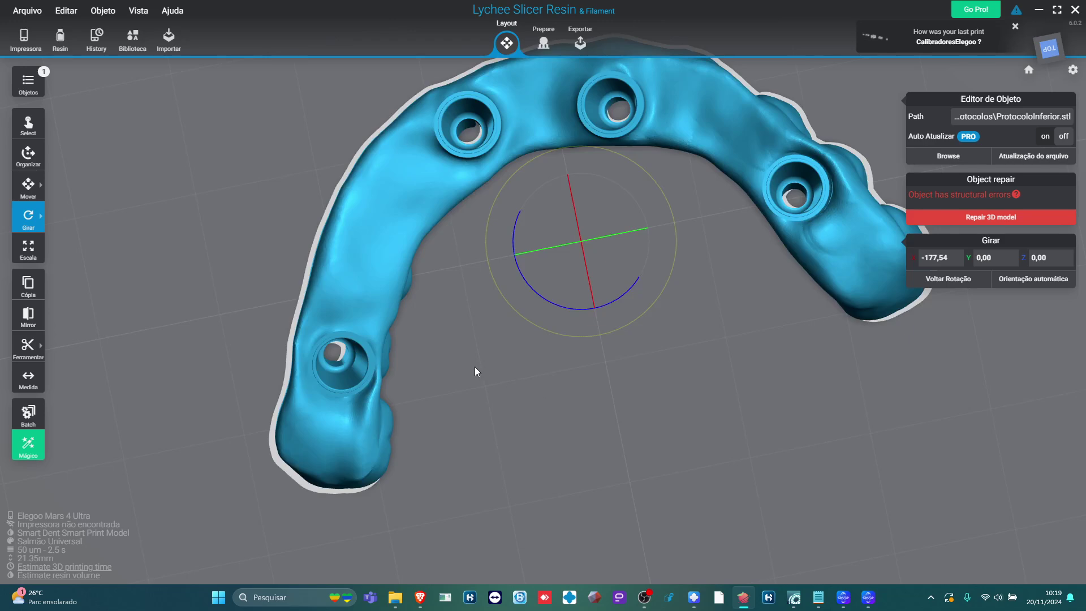
# - Tilt the lower protocol model about the X axis to about 139°
pyautogui.moveTo(475, 371); pyautogui.dragTo(586, 331, button='right')
pyautogui.moveTo(585, 330); pyautogui.dragTo(577, 399)
pyautogui.moveTo(577, 395); pyautogui.dragTo(717, 350, button='right')
pyautogui.moveTo(446, 347); pyautogui.dragTo(390, 245, button='right')
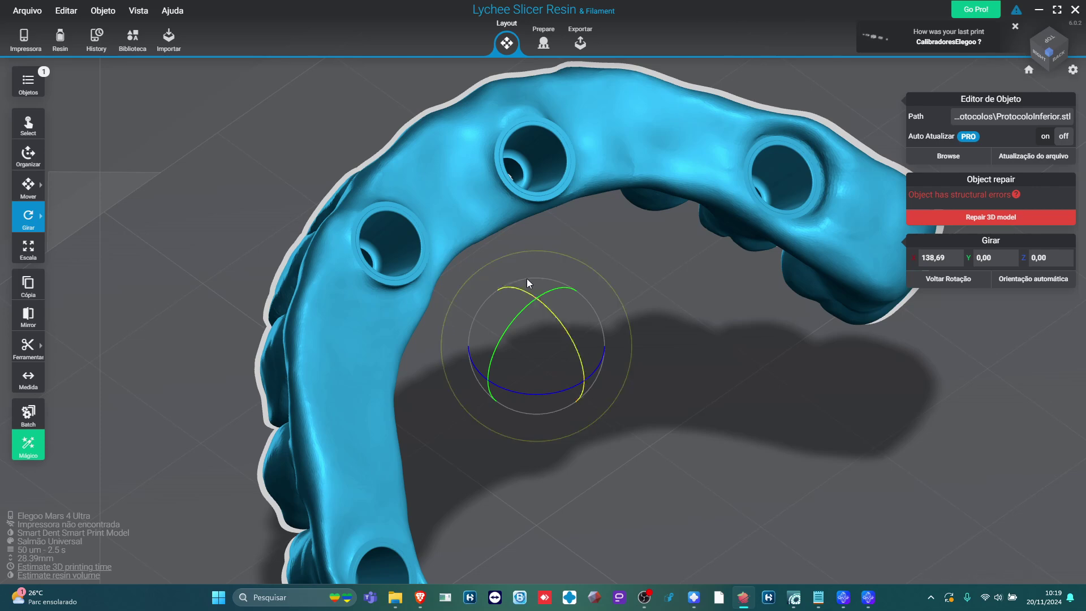
# - Rotate the model about the X axis to about -177° and inspect its screw channels and teeth from several angles
pyautogui.moveTo(527, 279); pyautogui.dragTo(573, 379, button='right')
pyautogui.moveTo(573, 379); pyautogui.dragTo(550, 396)
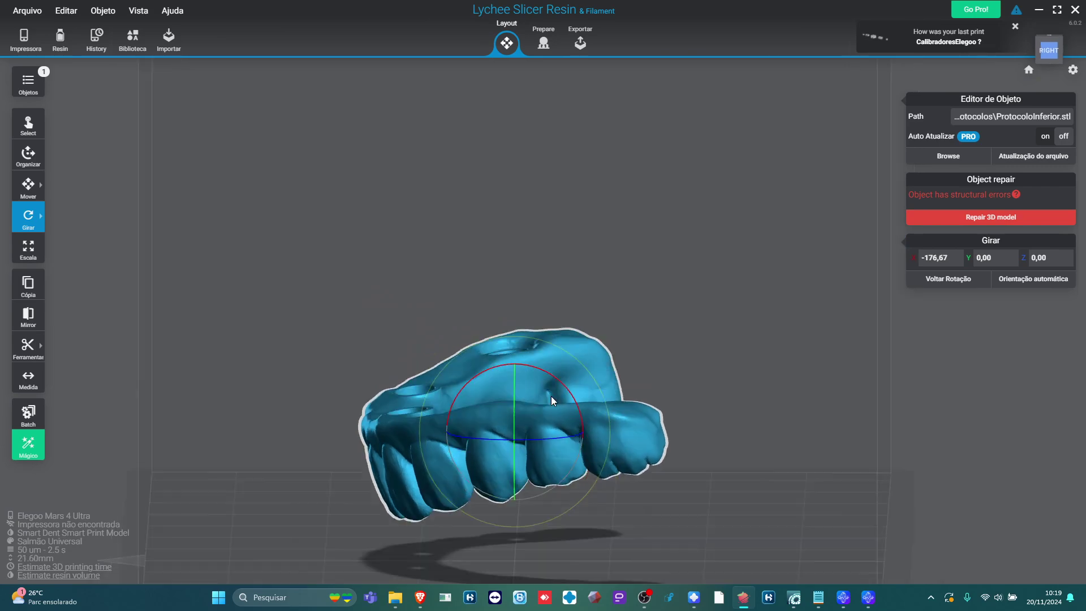
pyautogui.moveTo(550, 396); pyautogui.dragTo(537, 480, button='right')
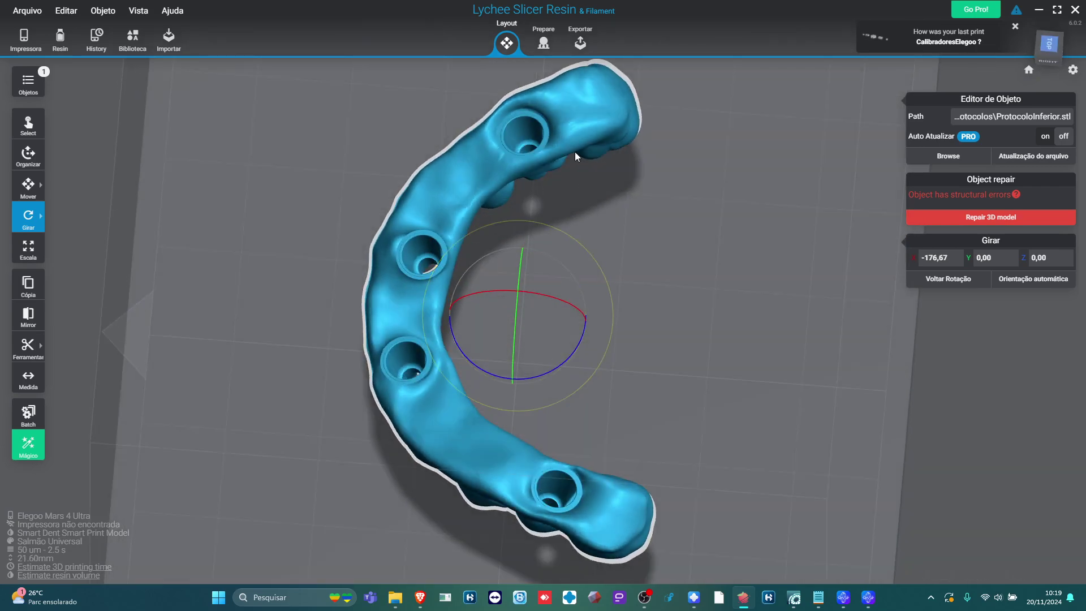
pyautogui.moveTo(501, 262)
pyautogui.mouseDown(button='right')
pyautogui.moveTo(479, 375)
pyautogui.moveTo(507, 264)
pyautogui.mouseUp(button='right')
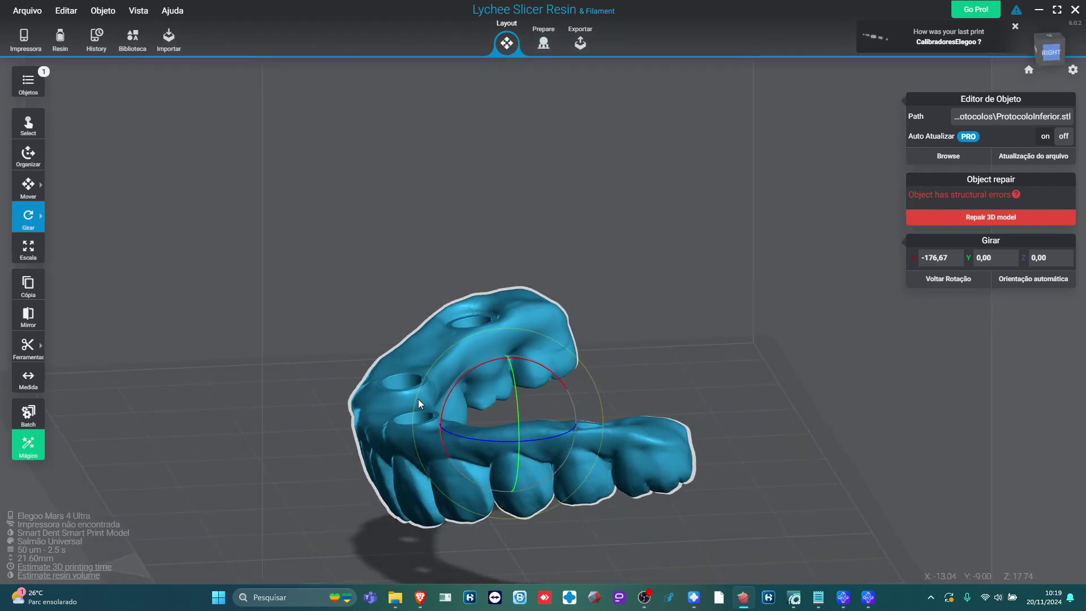
pyautogui.moveTo(439, 456); pyautogui.dragTo(402, 391, button='right')
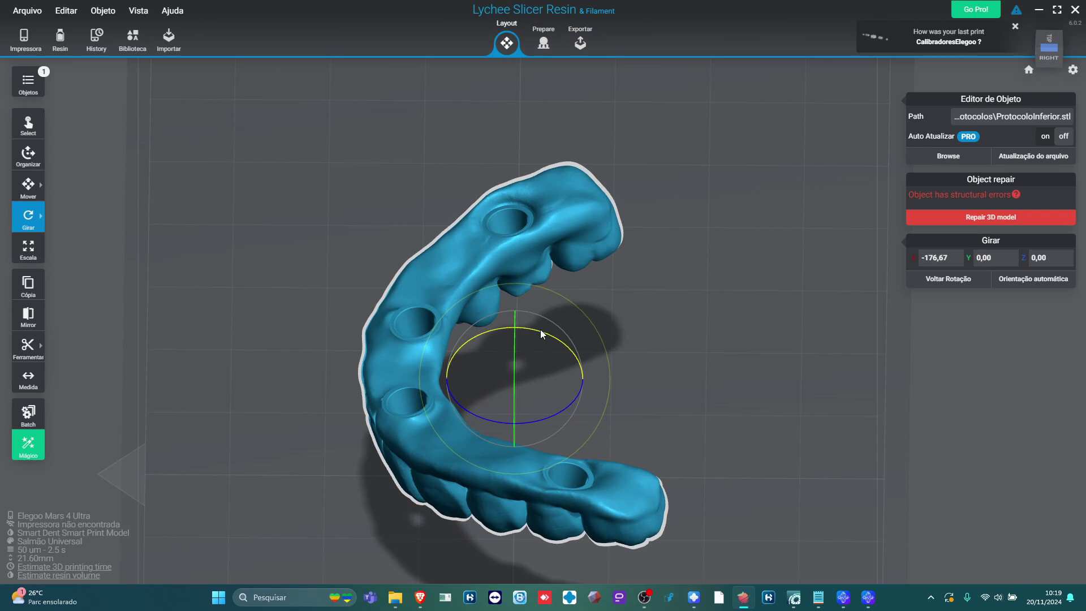
# - Stand the model upright on its front teeth by rotating it about the X axis to about -97°
pyautogui.moveTo(541, 334)
pyautogui.mouseDown()
pyautogui.moveTo(434, 300)
pyautogui.moveTo(526, 338)
pyautogui.mouseUp()
pyautogui.moveTo(547, 284); pyautogui.dragTo(544, 306)
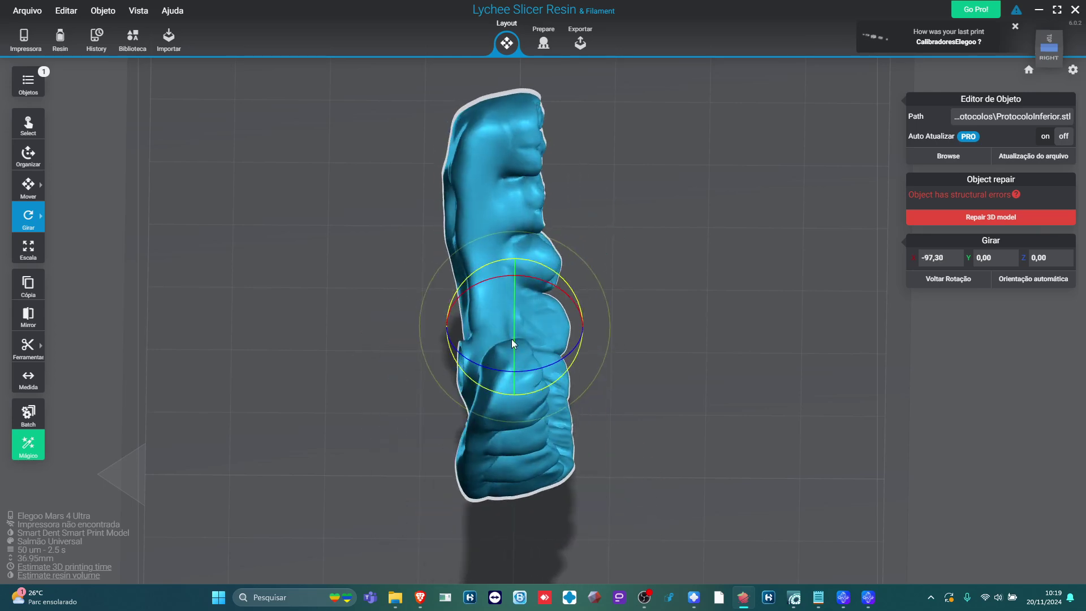
pyautogui.moveTo(544, 305); pyautogui.dragTo(524, 401, button='right')
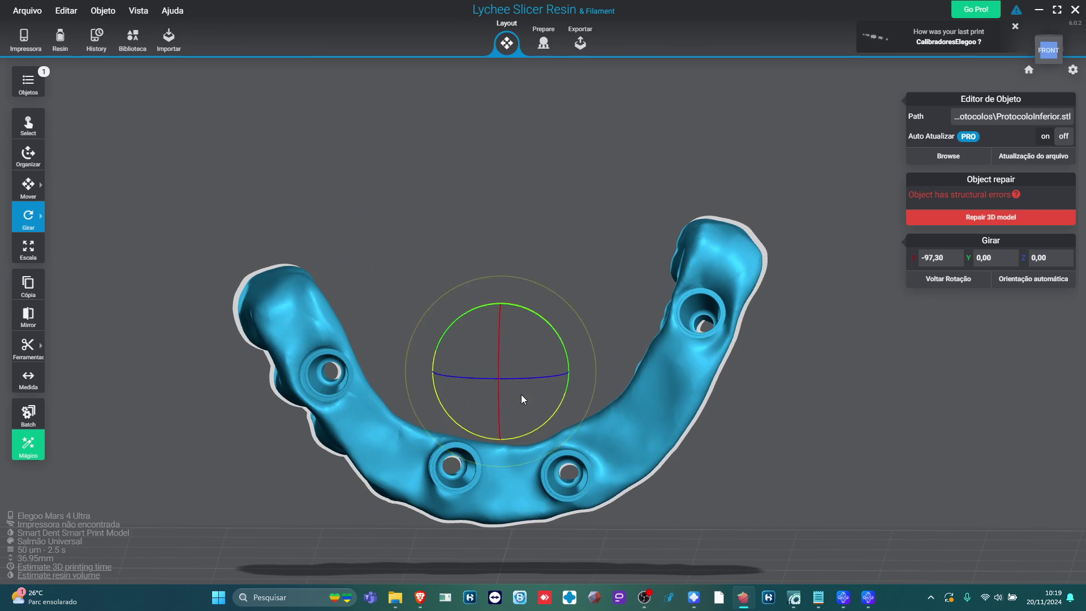
# - Rotate the upright model back about the X axis so it lies nearly horizontal with its teeth facing the plate
pyautogui.moveTo(541, 467); pyautogui.dragTo(484, 406)
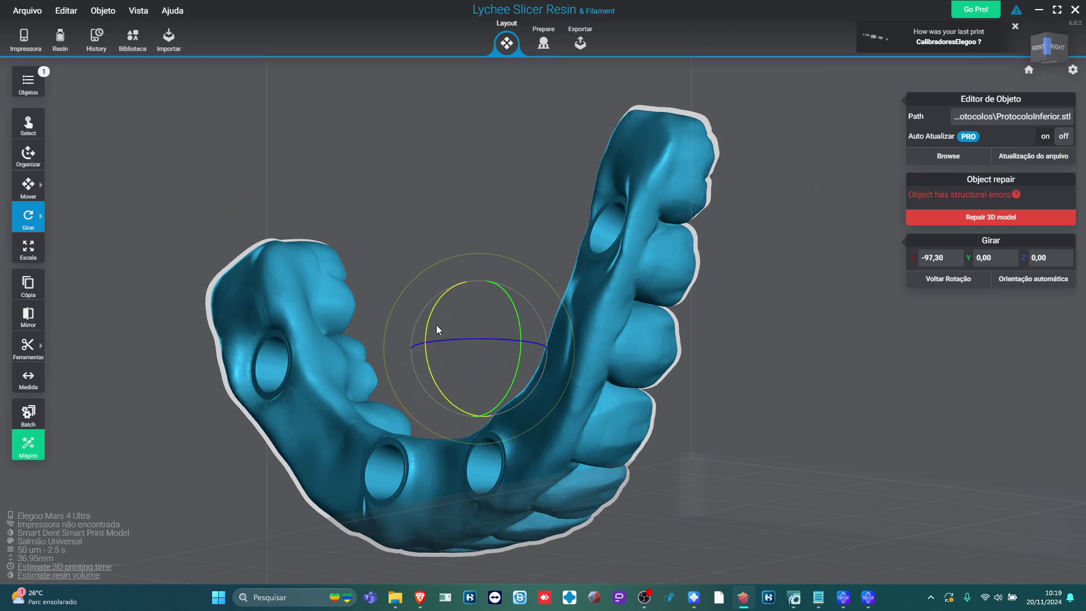
pyautogui.moveTo(436, 325); pyautogui.dragTo(530, 181)
pyautogui.moveTo(431, 398); pyautogui.dragTo(593, 321)
# - Generate automatic medium cone supports for the model at high density, with auto-bracing, auto-parent and auto-lift on
pyautogui.click(542, 43)
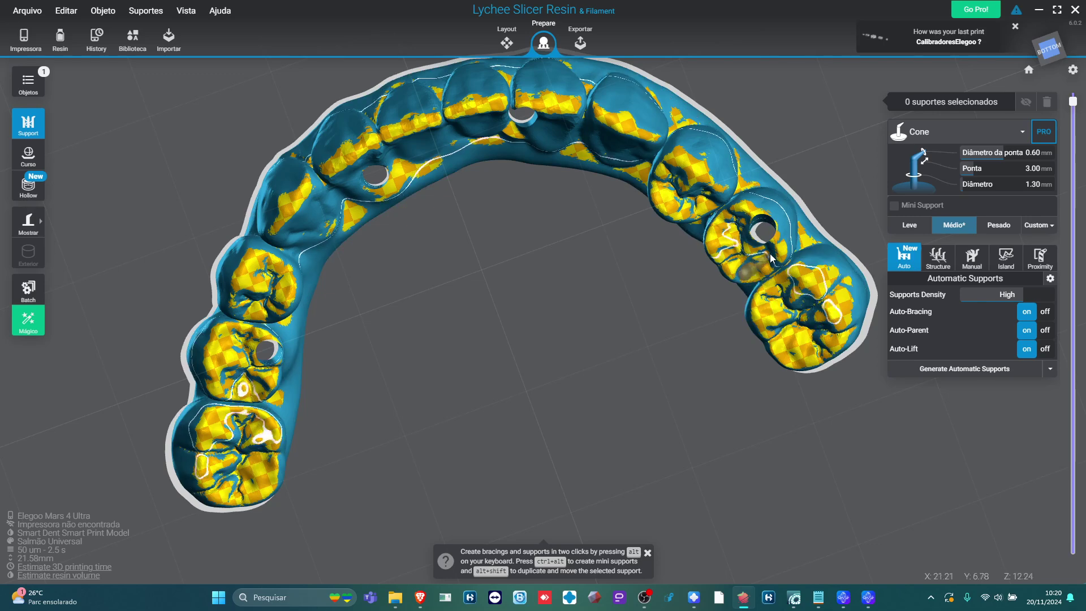
pyautogui.moveTo(1072, 102)
pyautogui.mouseDown()
pyautogui.moveTo(1050, 343)
pyautogui.moveTo(1054, 454)
pyautogui.moveTo(1058, 95)
pyautogui.mouseUp()
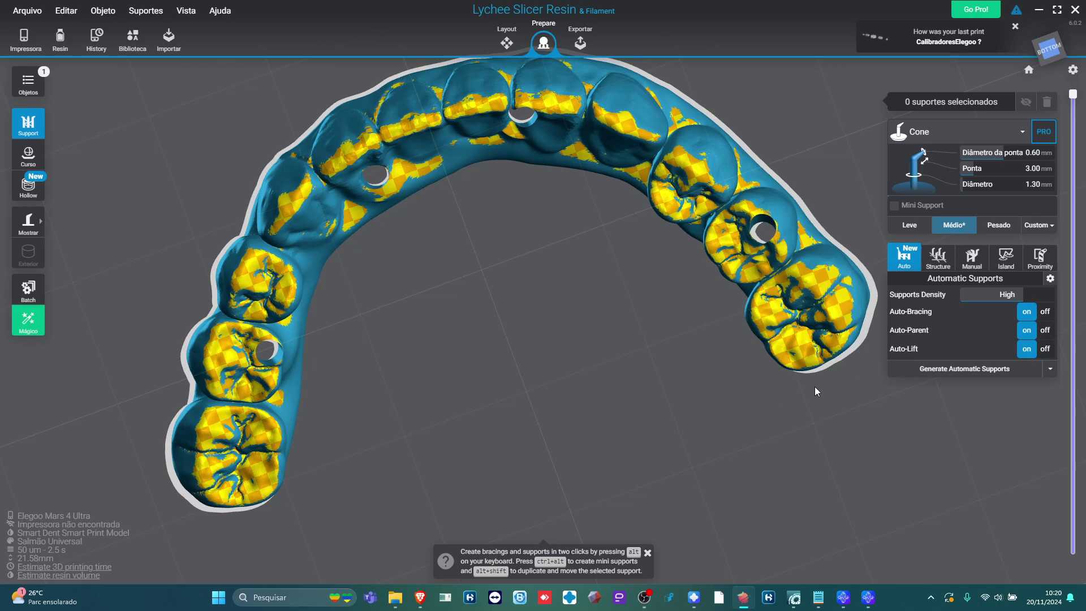
pyautogui.click(943, 370)
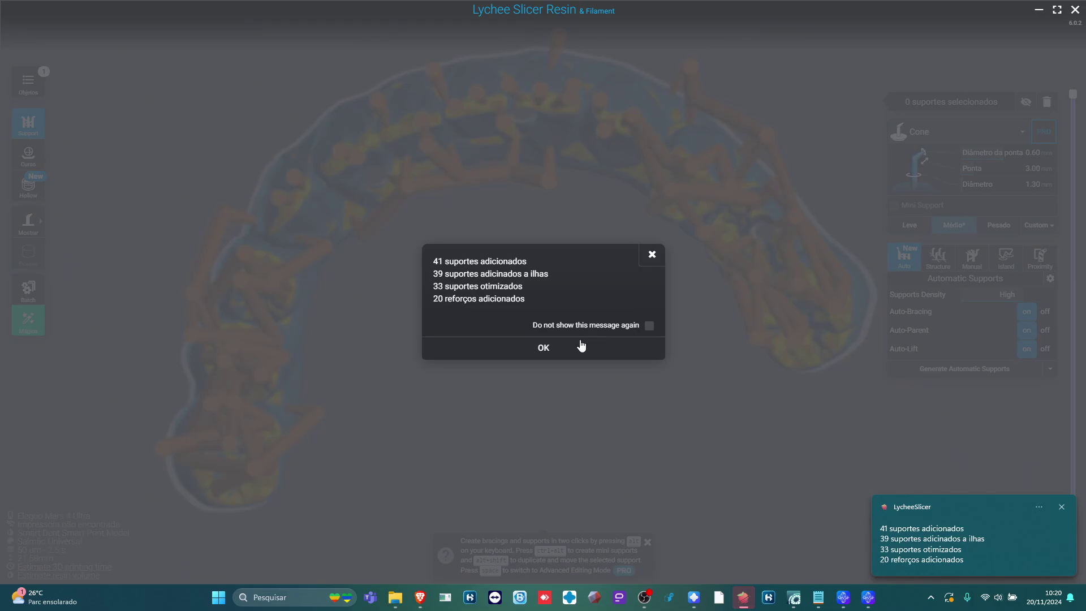
pyautogui.click(565, 346)
# - Inspect the generated supports from above and below, cutting the layer preview through the upper part of the model
pyautogui.moveTo(534, 283); pyautogui.dragTo(546, 422)
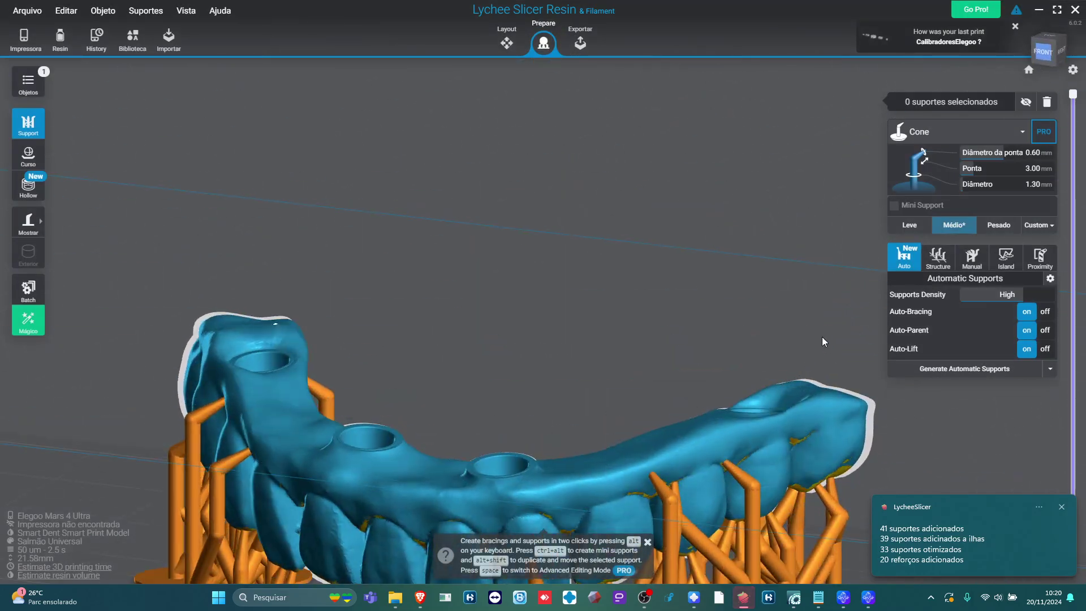
pyautogui.moveTo(822, 337); pyautogui.dragTo(803, 396)
pyautogui.moveTo(1075, 95); pyautogui.dragTo(1074, 241)
pyautogui.moveTo(662, 257); pyautogui.dragTo(605, 66)
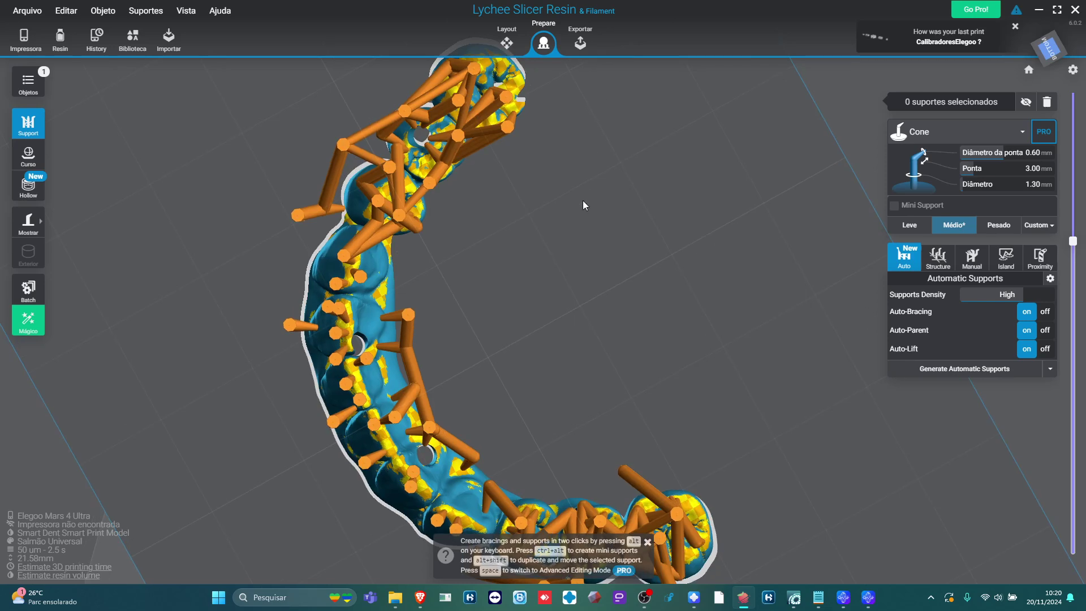
pyautogui.moveTo(654, 218); pyautogui.dragTo(639, 430)
pyautogui.scroll(-5, 679, 368)
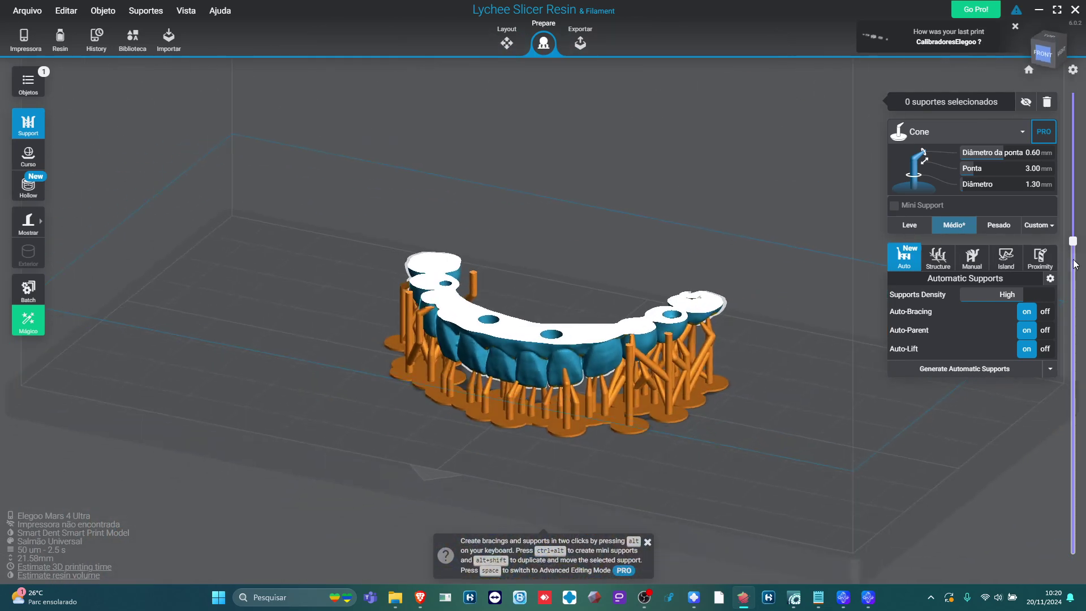
pyautogui.moveTo(679, 272); pyautogui.dragTo(661, 78)
pyautogui.scroll(5, 491, 394)
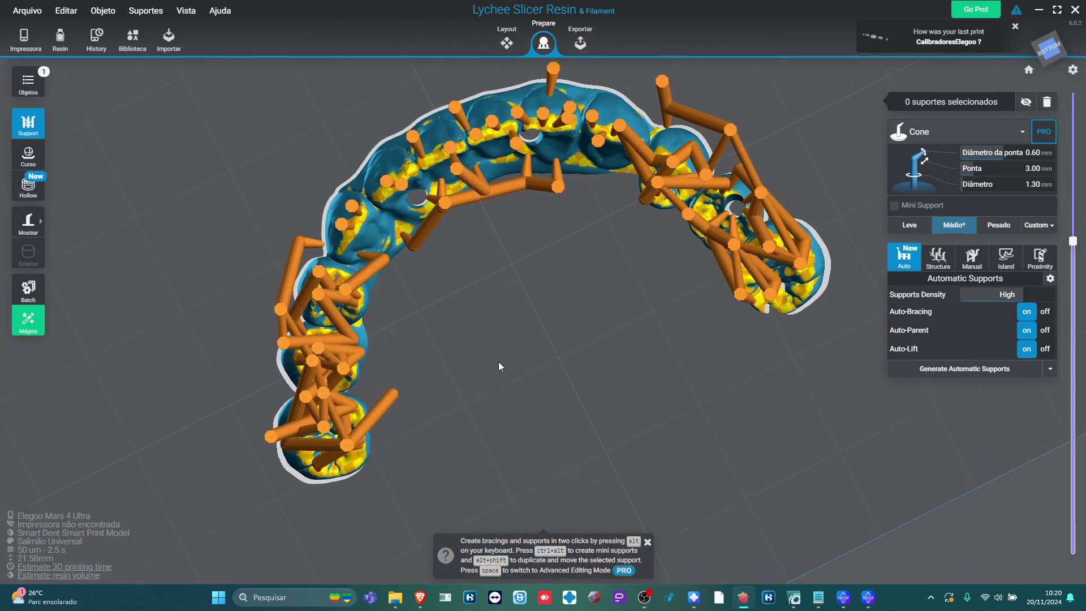
# - Lower the layer preview in stages through the teeth to about 5.2 mm, examining the supports and model sections from above
pyautogui.moveTo(1073, 241); pyautogui.dragTo(1080, 305)
pyautogui.moveTo(625, 346); pyautogui.dragTo(622, 509, button='right')
pyautogui.moveTo(613, 365); pyautogui.dragTo(621, 230, button='middle')
pyautogui.moveTo(1073, 300); pyautogui.dragTo(1076, 338)
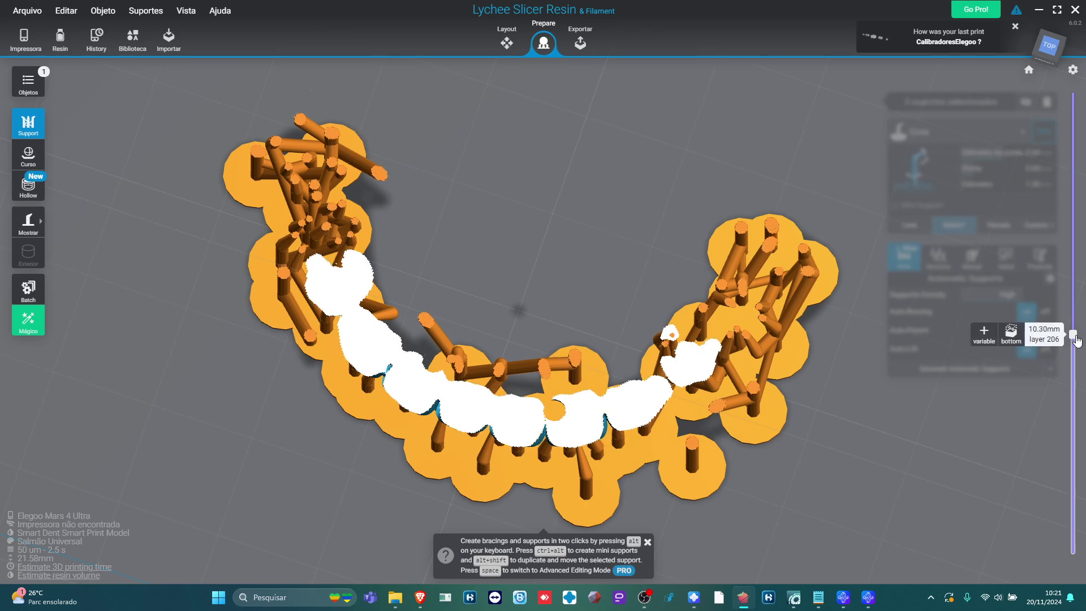
pyautogui.scroll(3, 759, 347)
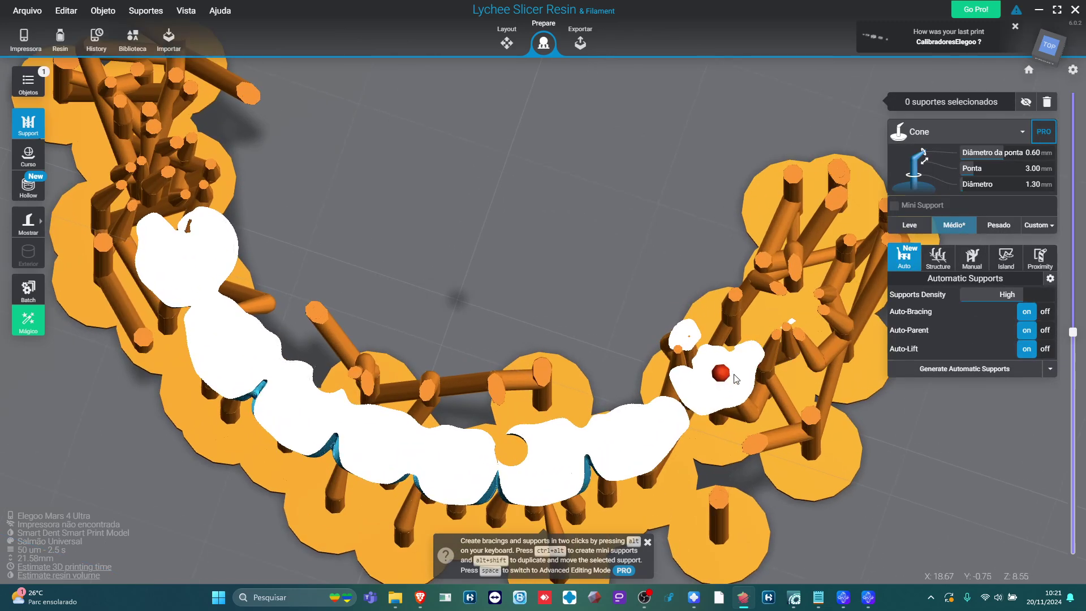
pyautogui.scroll(-5, 763, 407)
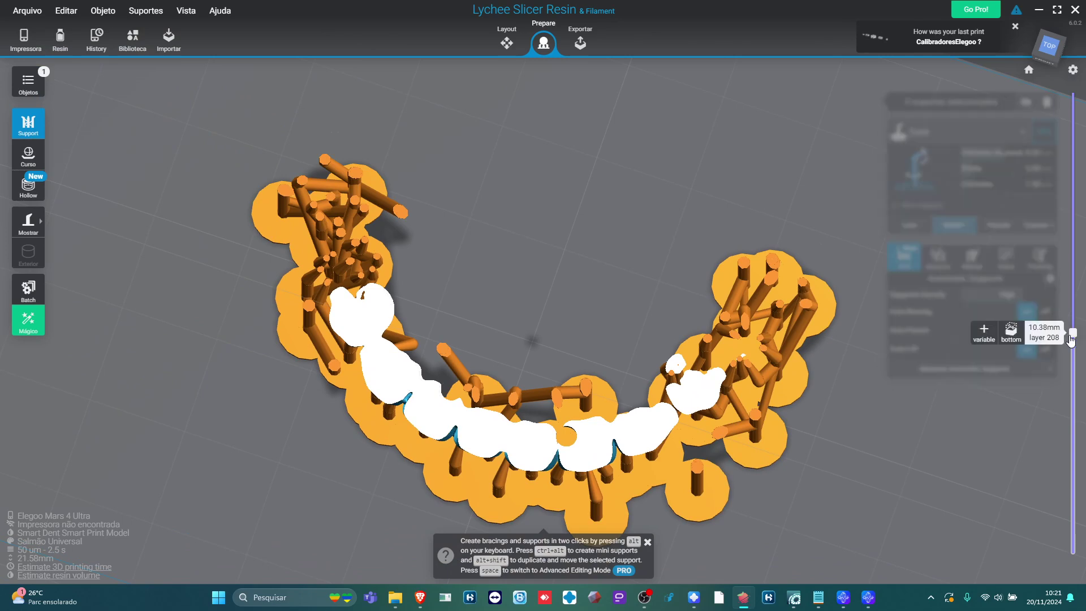
pyautogui.moveTo(1070, 338); pyautogui.dragTo(1059, 448)
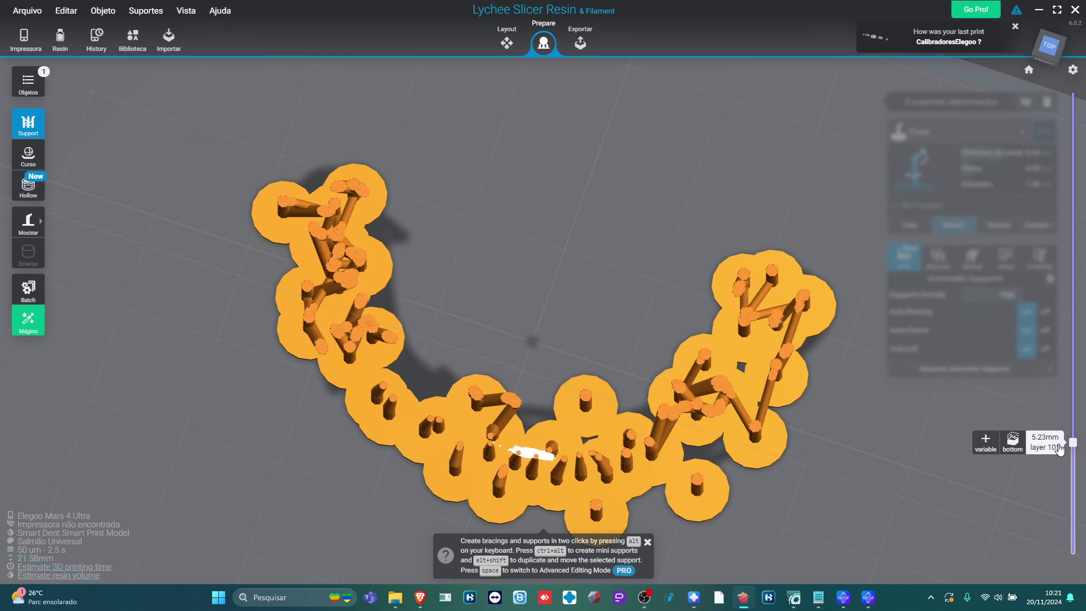
# - Examine the first front-tooth layers from below for small areas lacking their own support
pyautogui.moveTo(612, 431); pyautogui.dragTo(664, 215, button='right')
pyautogui.scroll(5, 540, 202)
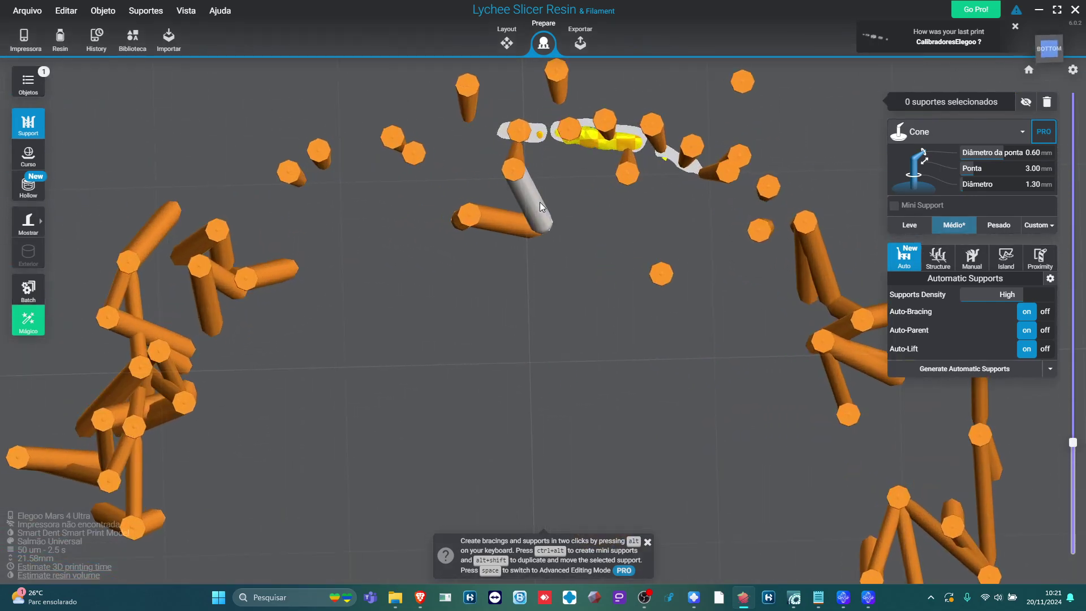
pyautogui.moveTo(554, 123); pyautogui.dragTo(536, 189, button='middle')
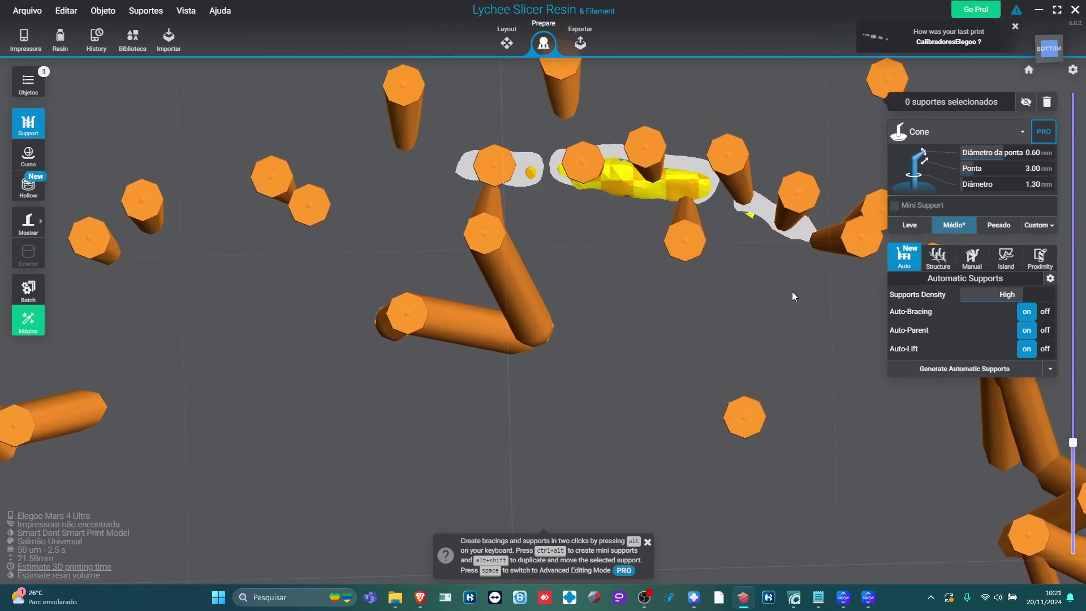
pyautogui.moveTo(791, 291); pyautogui.dragTo(658, 287, button='middle')
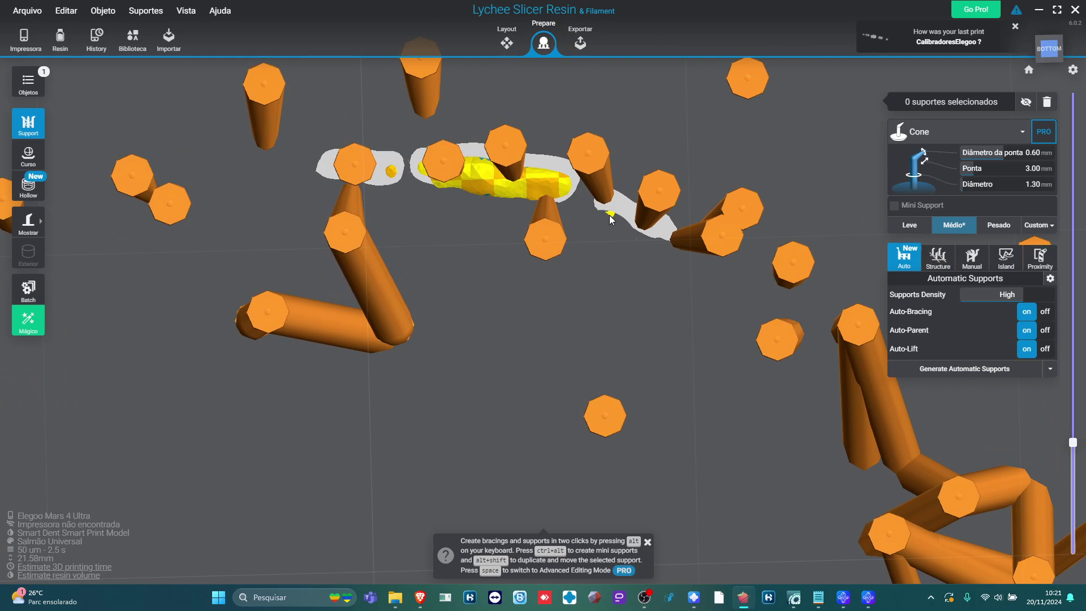
pyautogui.scroll(-2, 650, 269)
pyautogui.moveTo(522, 168); pyautogui.dragTo(622, 236, button='right')
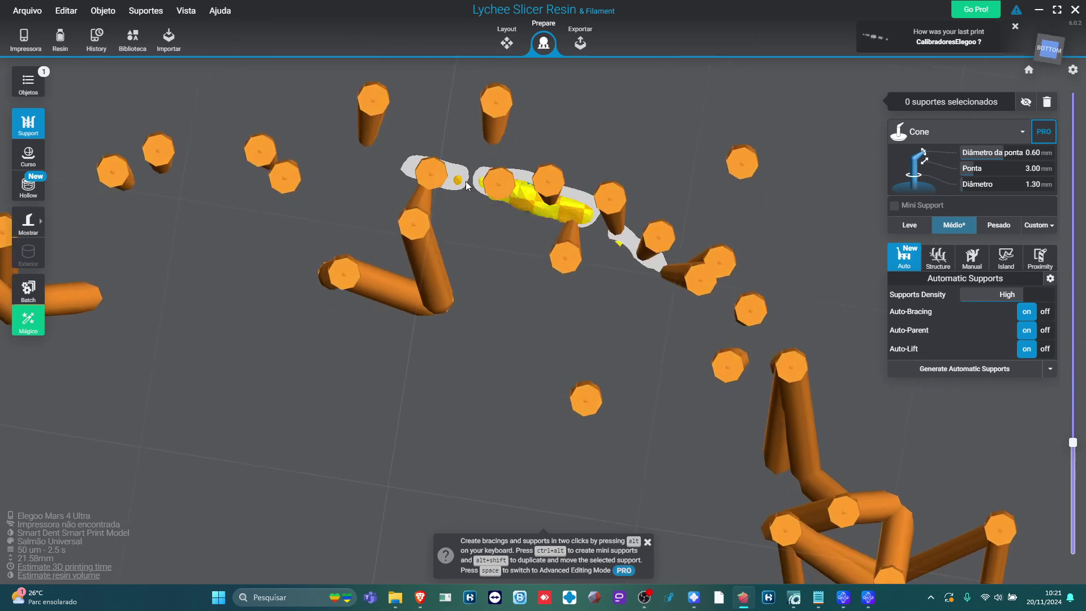
pyautogui.moveTo(674, 272); pyautogui.dragTo(645, 238, button='right')
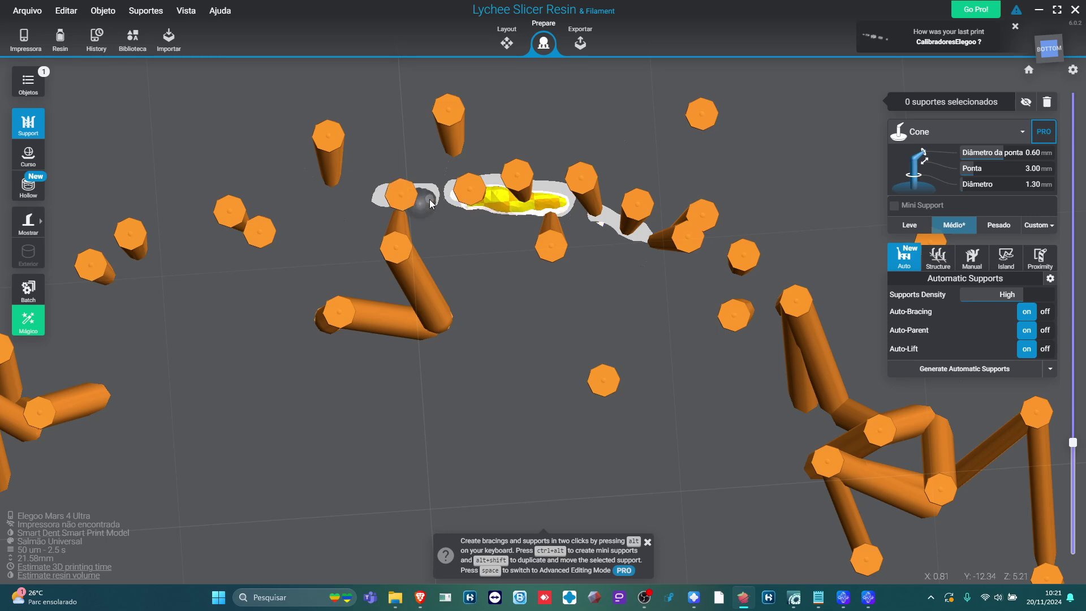
# - Shift the layer preview slightly around the front teeth's lowest layers and check how the supports meet the emerging sections
pyautogui.click(1072, 453)
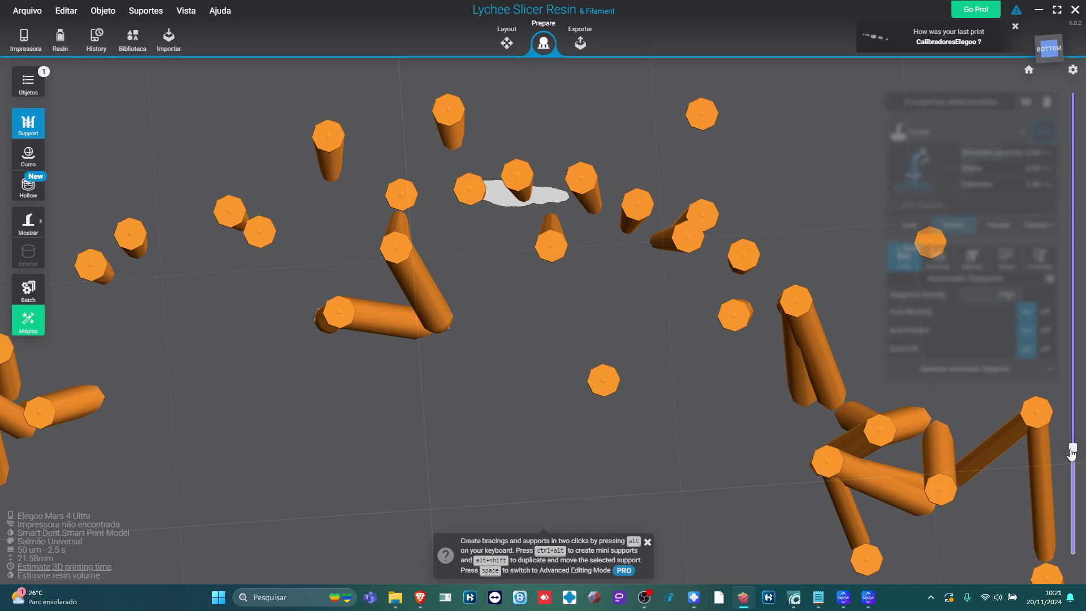
pyautogui.scroll(5, 517, 222)
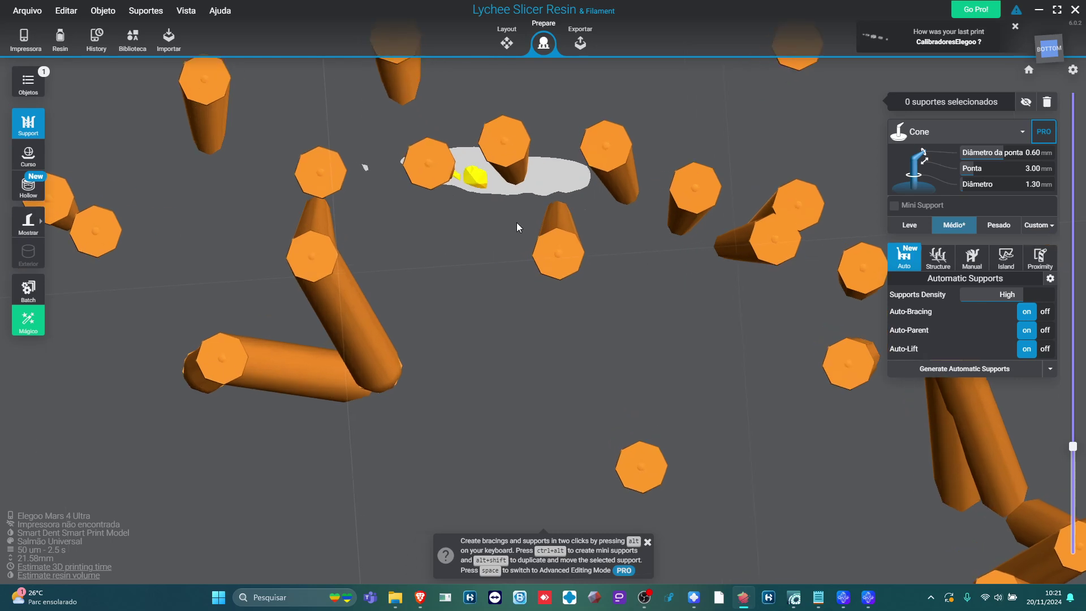
pyautogui.moveTo(518, 244); pyautogui.dragTo(497, 343)
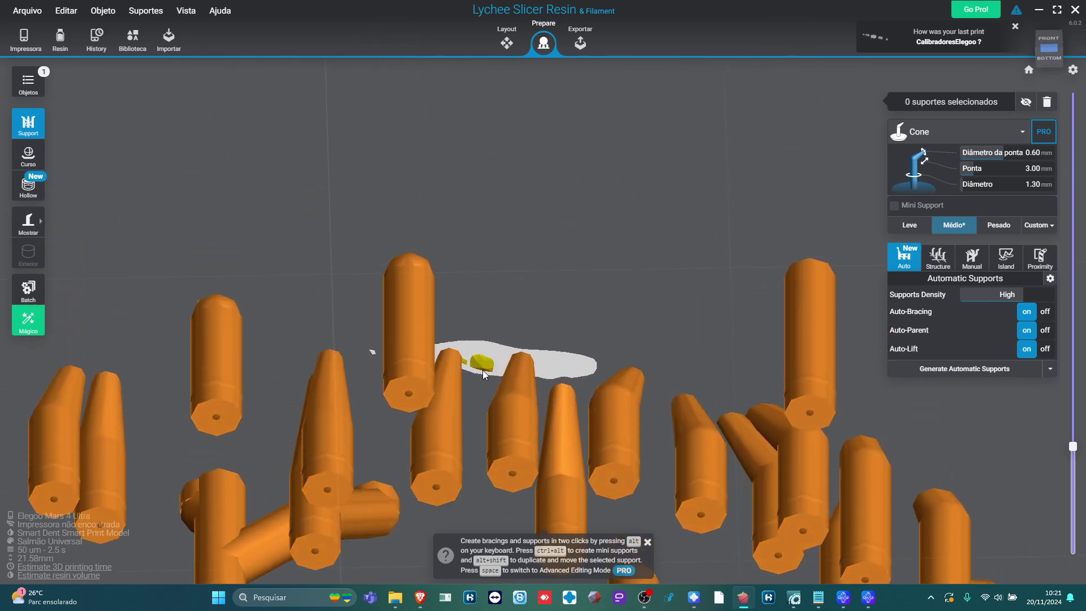
pyautogui.moveTo(649, 401); pyautogui.dragTo(690, 290)
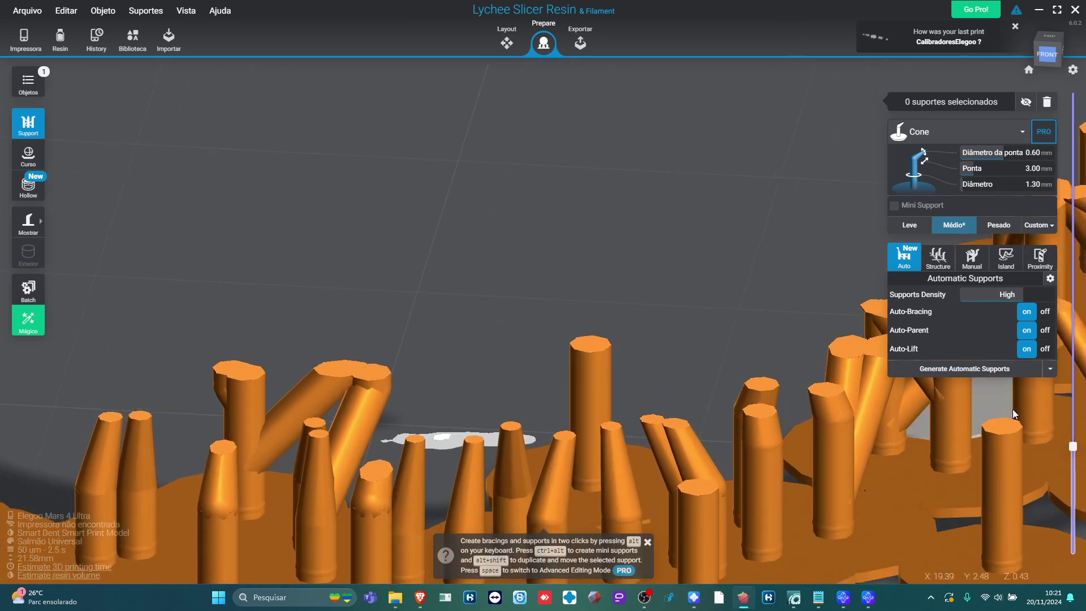
pyautogui.moveTo(1072, 446)
pyautogui.mouseDown()
pyautogui.moveTo(1070, 437)
pyautogui.moveTo(1072, 447)
pyautogui.mouseUp()
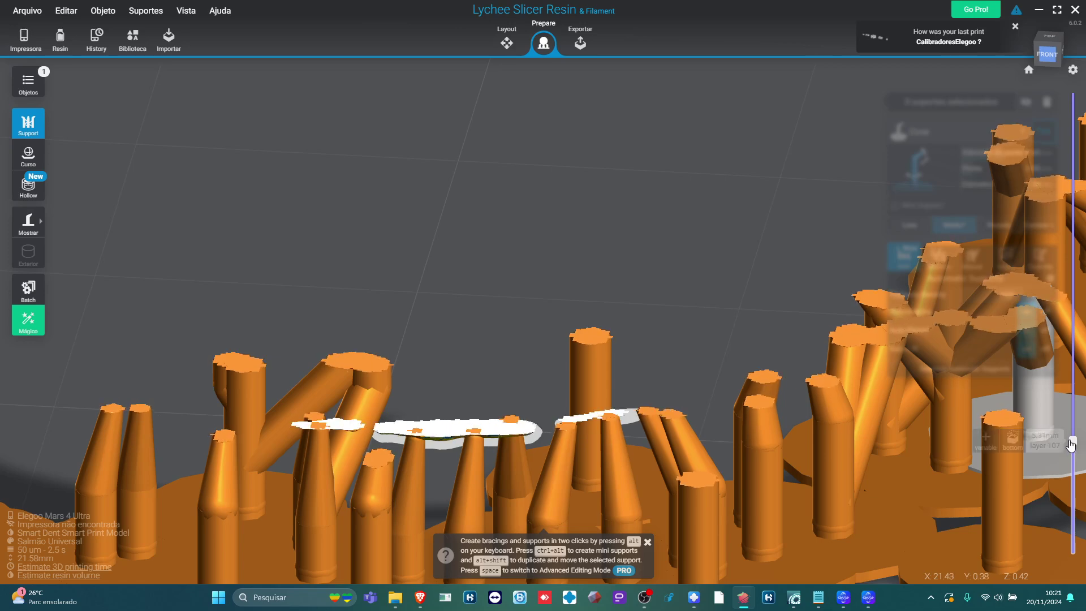
# - Set the layer preview to 5.25 mm and examine the front-tooth sections and their supports from below and above
pyautogui.moveTo(1070, 446)
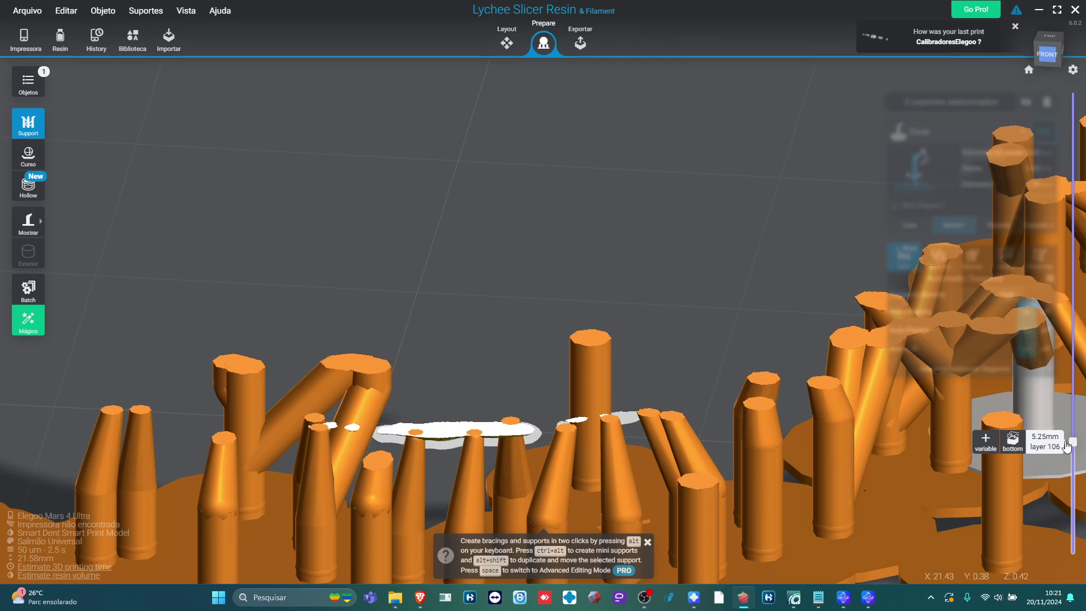
pyautogui.moveTo(628, 390); pyautogui.dragTo(583, 162, button='right')
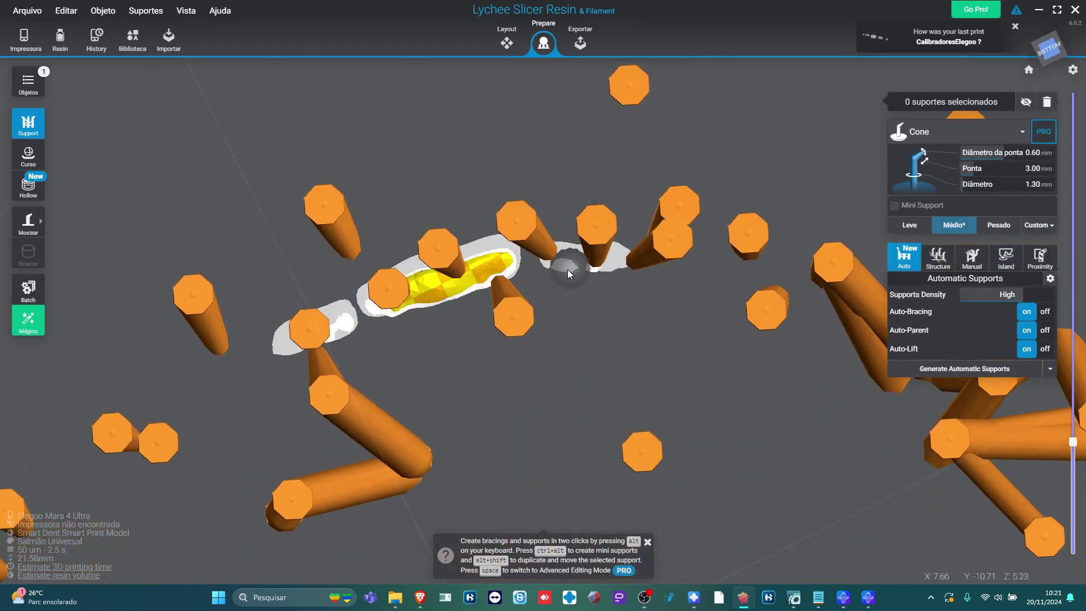
pyautogui.moveTo(568, 269); pyautogui.dragTo(739, 388, button='right')
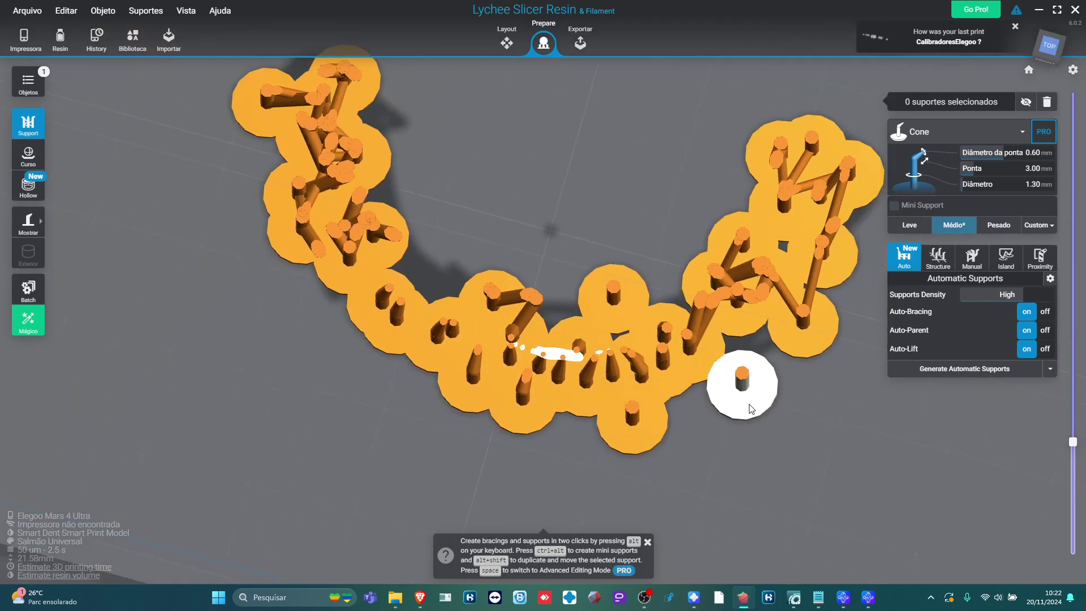
pyautogui.scroll(-3, 852, 416)
# - Restore the layer preview to full height and inspect the complete supported model from above, below and the side
pyautogui.moveTo(1068, 451); pyautogui.dragTo(1072, 95)
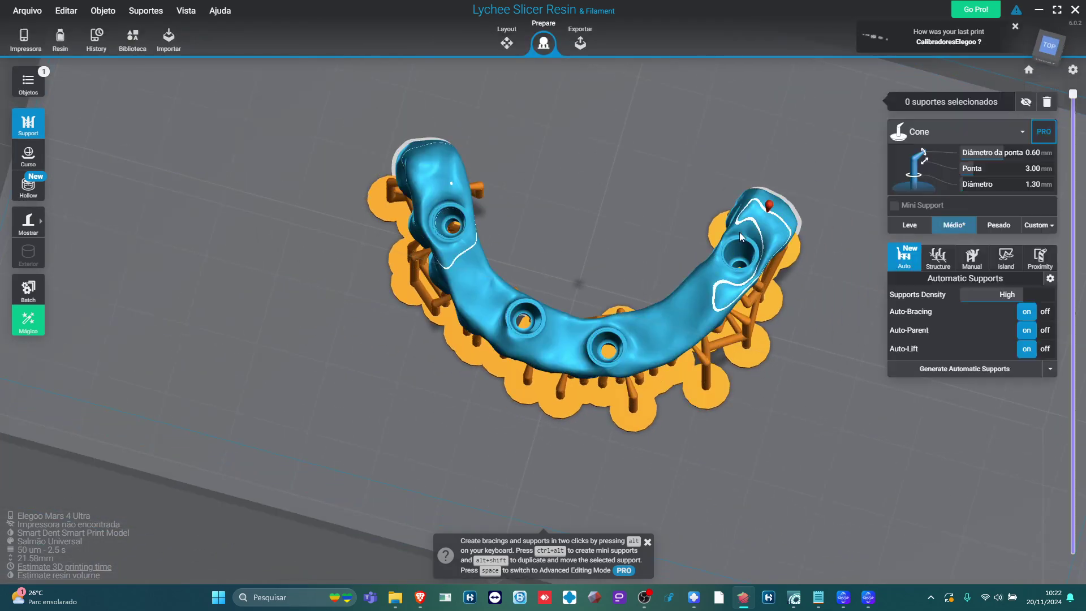
pyautogui.scroll(-3, 693, 371)
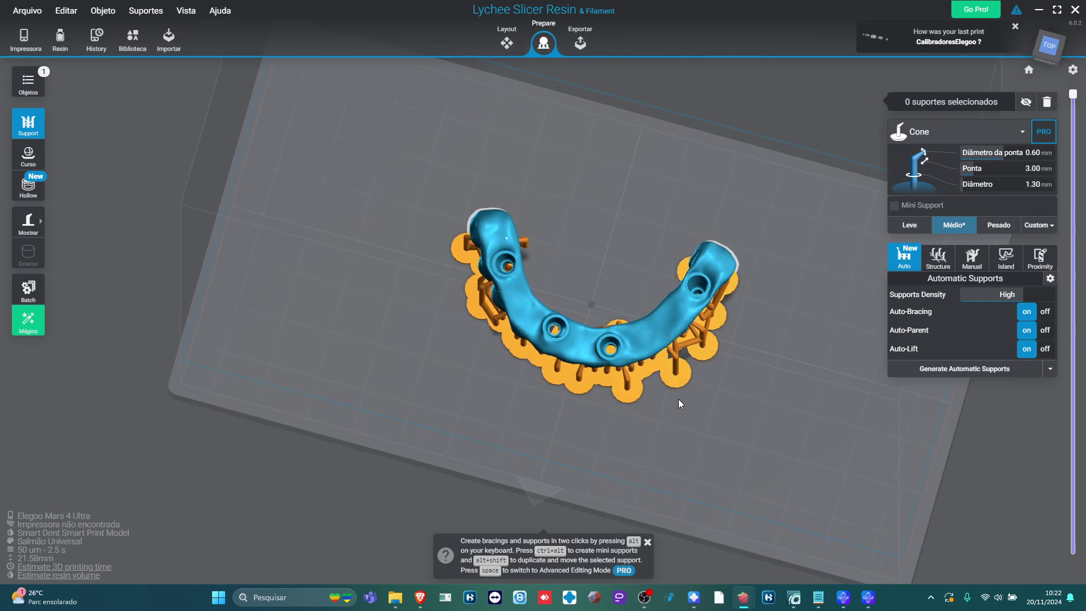
pyautogui.moveTo(678, 399); pyautogui.dragTo(666, 200, button='right')
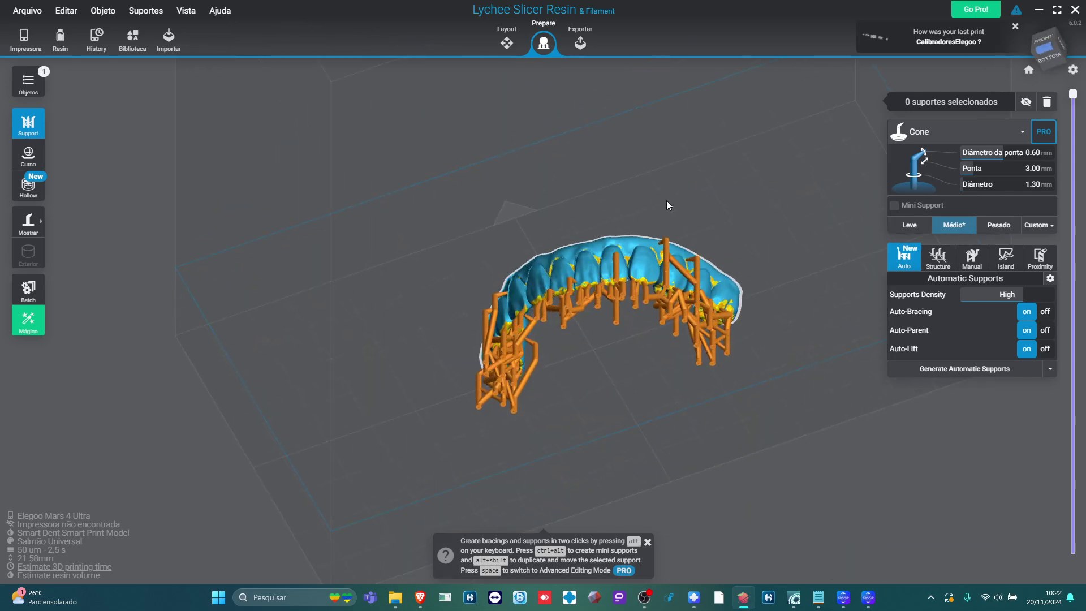
pyautogui.moveTo(698, 325); pyautogui.dragTo(583, 321, button='right')
pyautogui.moveTo(665, 254); pyautogui.dragTo(777, 191, button='right')
pyautogui.scroll(-2, 728, 229)
# - Return to the layout workspace and delete the supported lower protocol model from the build plate
pyautogui.click(507, 42)
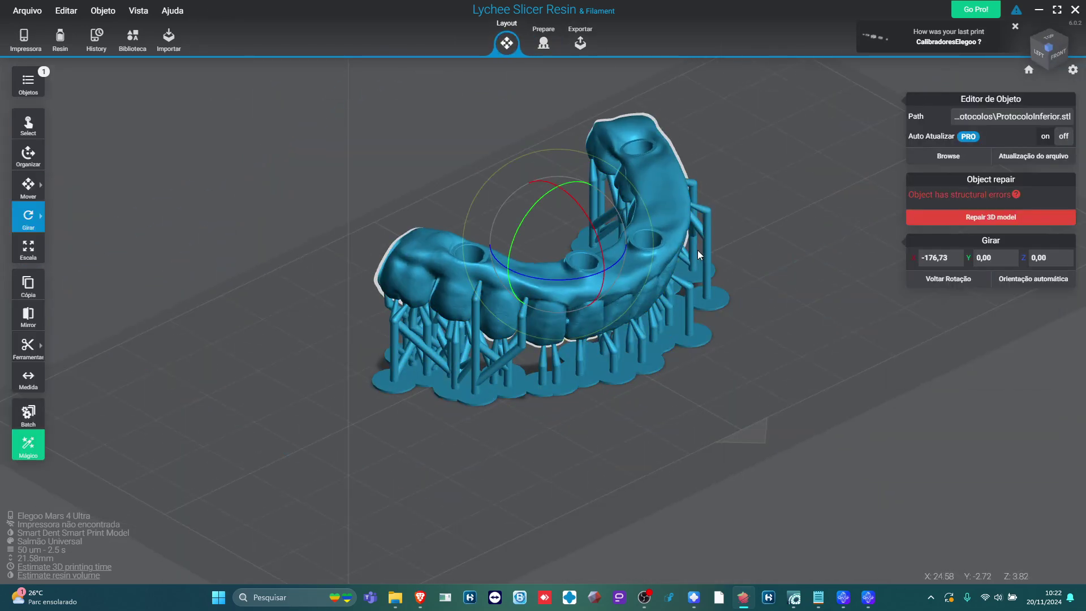
pyautogui.click(745, 271)
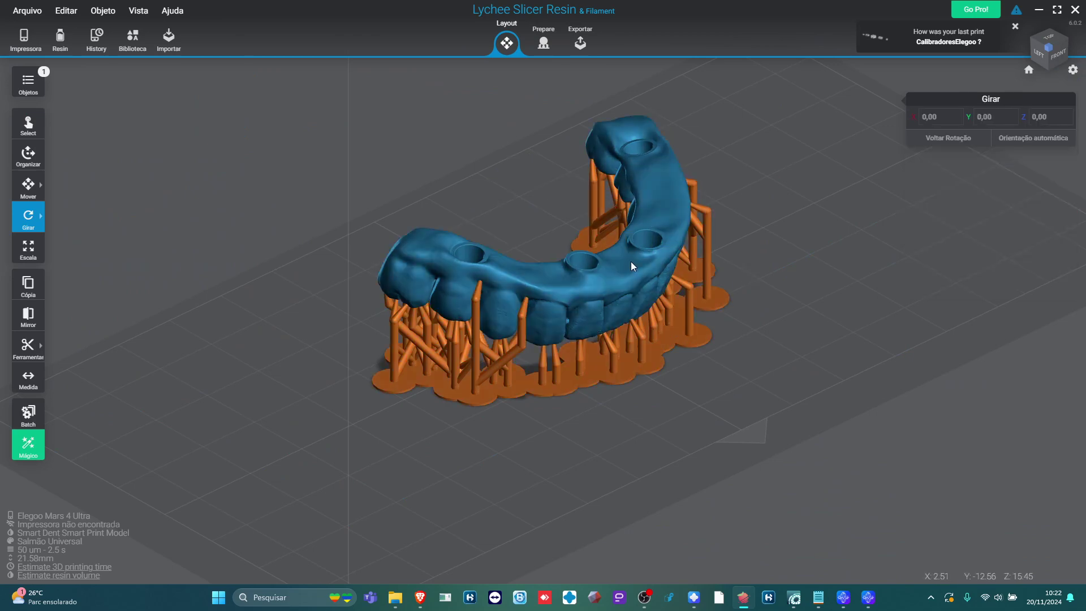
pyautogui.click(631, 263)
pyautogui.press('Delete')
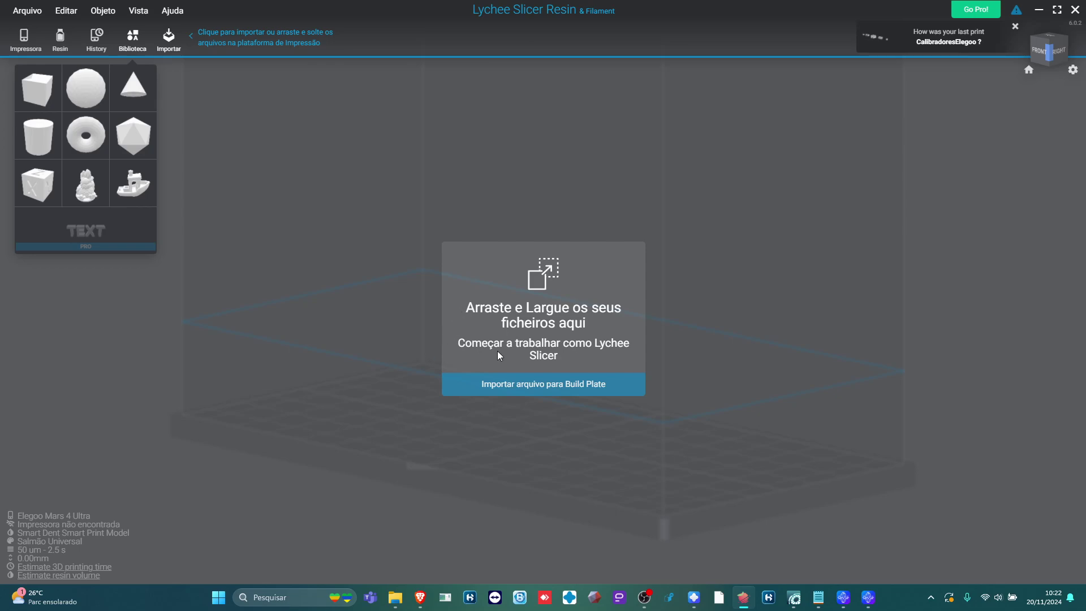
# - Import ModelBuilder_BaseMaxilla(4).stl from the Model Builder folder onto the build plate
pyautogui.click(530, 385)
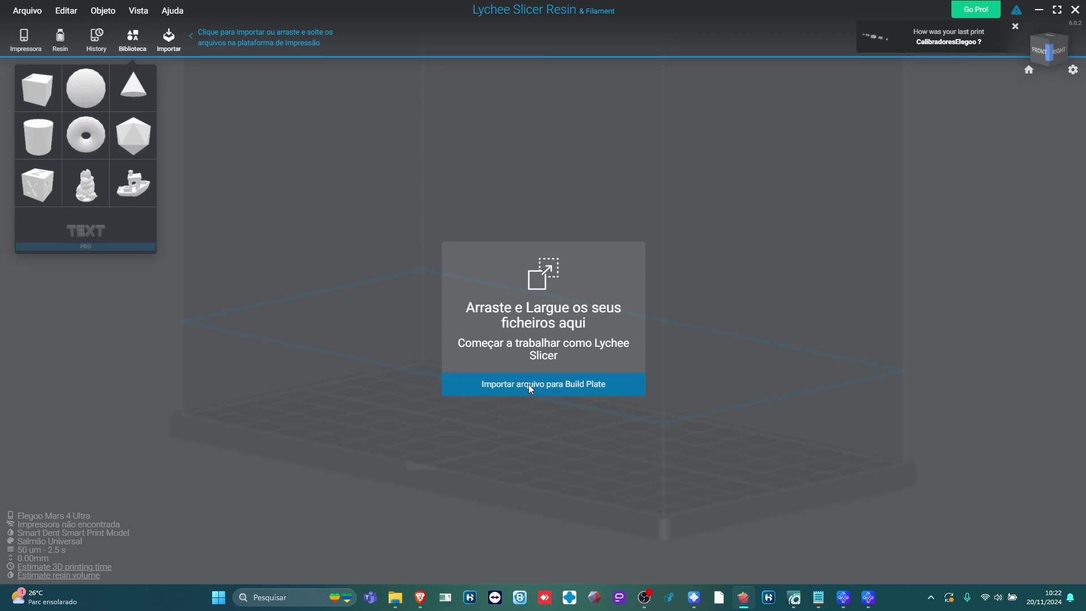
pyautogui.click(382, 181)
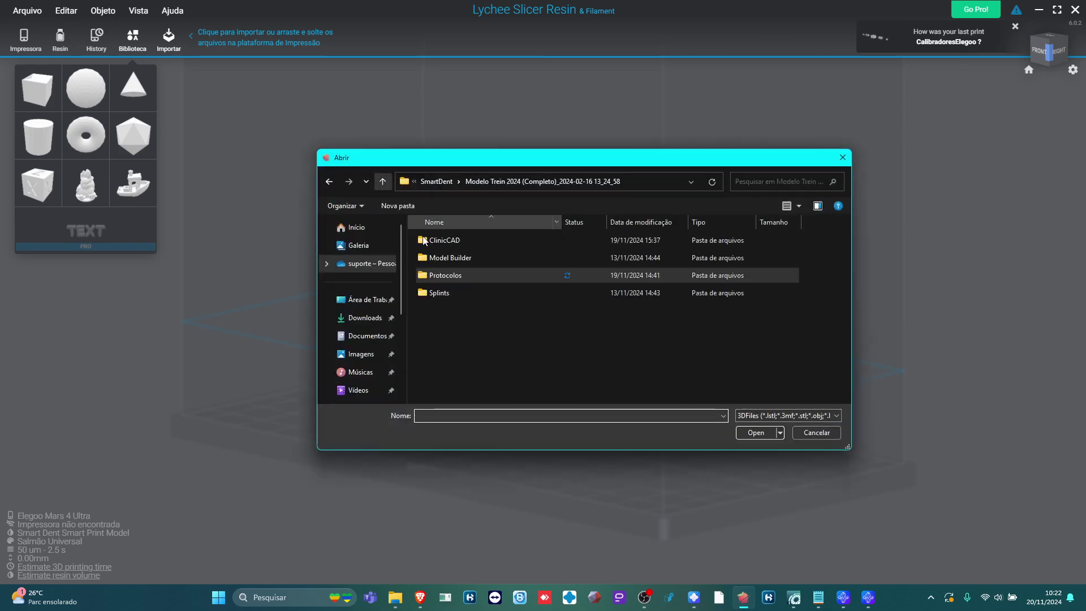
pyautogui.doubleClick(461, 260)
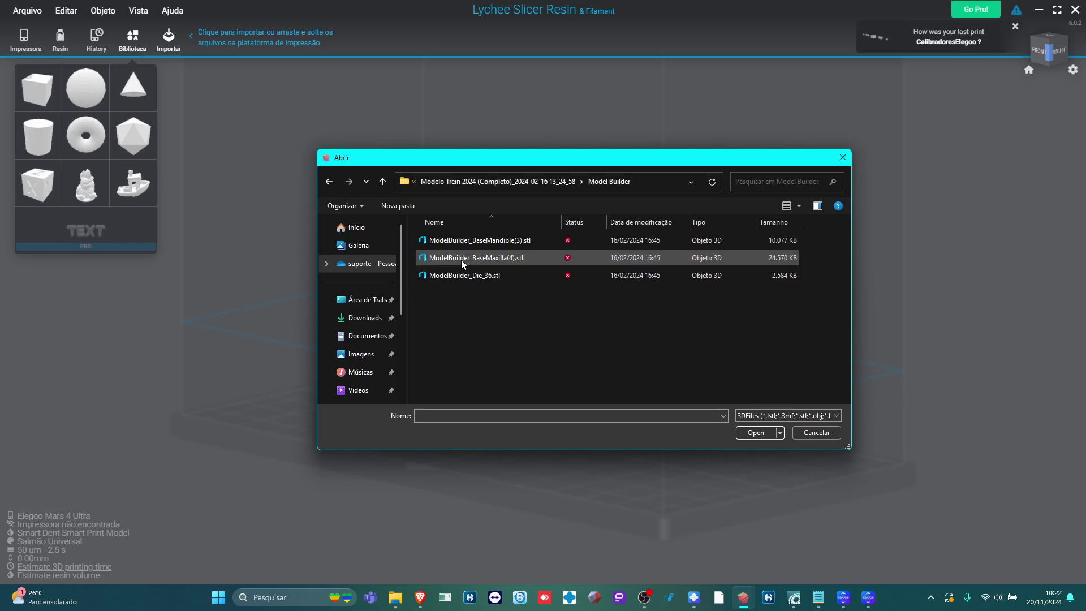
pyautogui.click(512, 263)
pyautogui.click(752, 432)
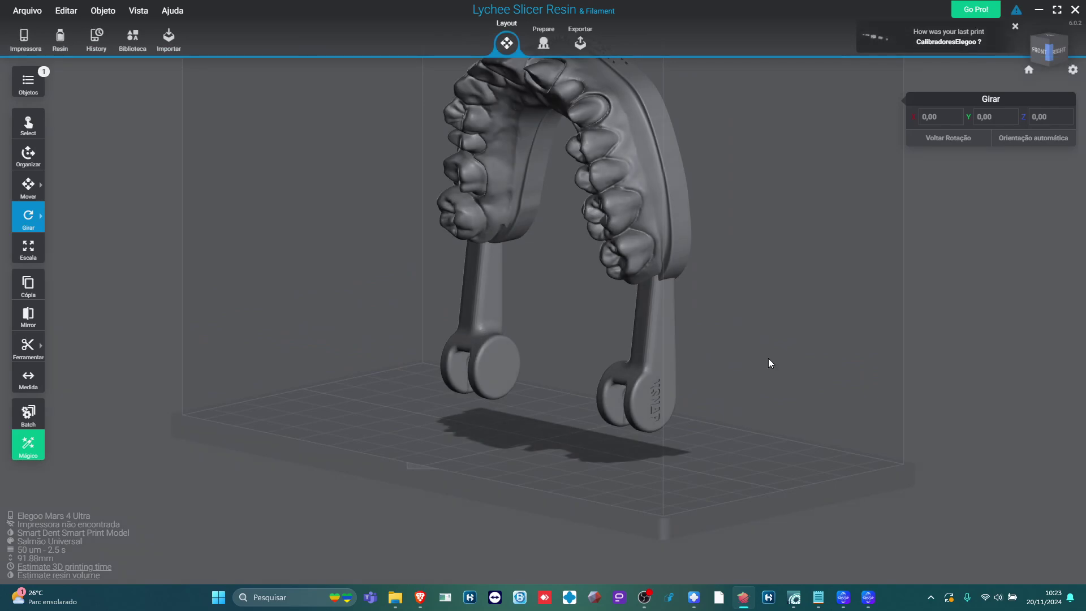
# - Lay the maxilla model flat on the platform using the face of its honeycomb base
pyautogui.moveTo(799, 343); pyautogui.dragTo(501, 379)
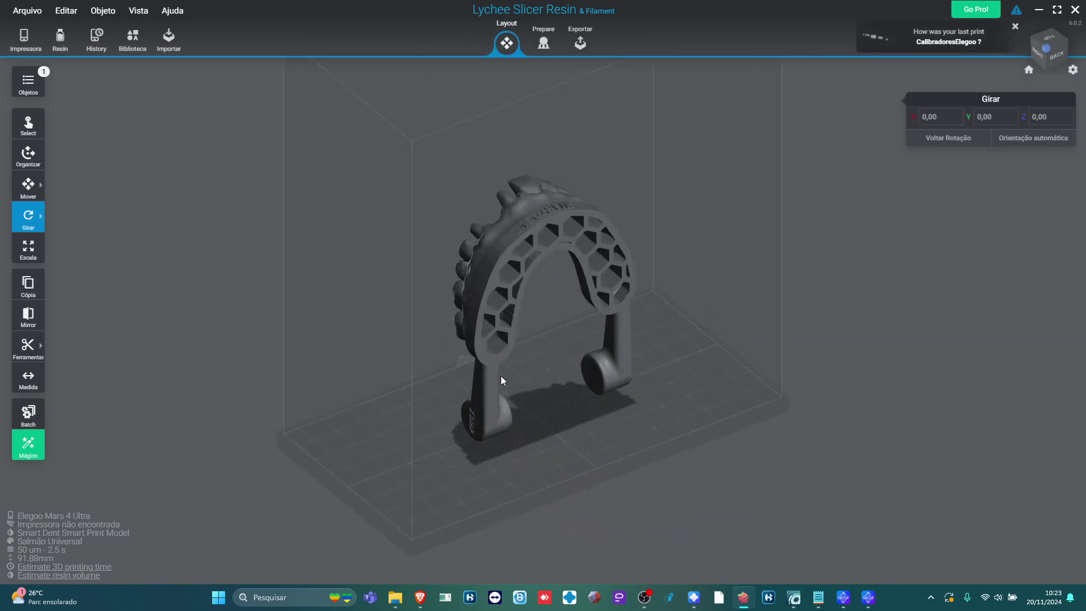
pyautogui.click(523, 231)
pyautogui.click(524, 205)
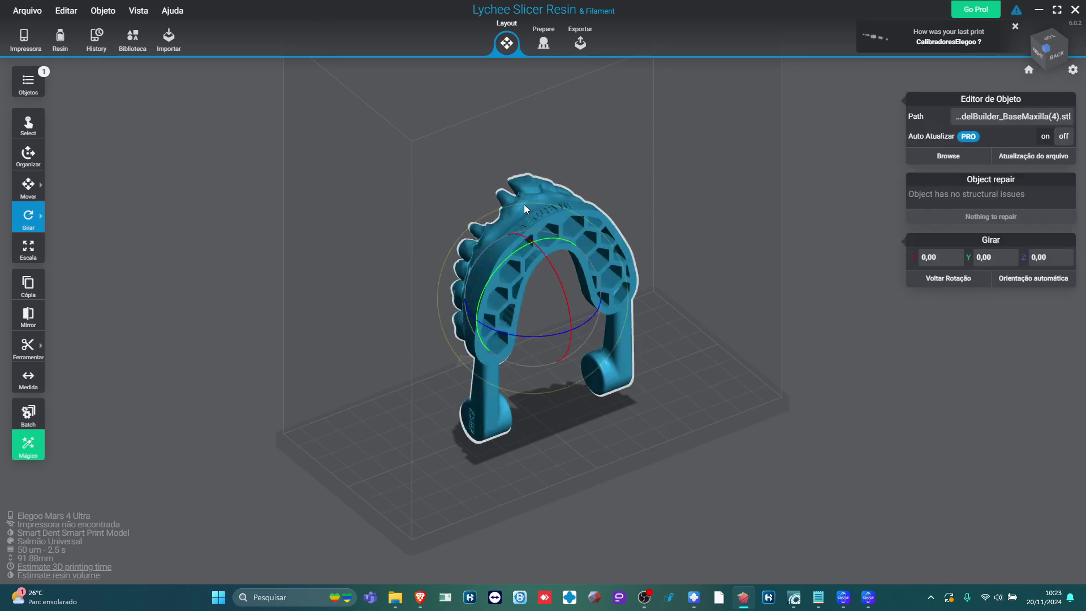
pyautogui.moveTo(27, 219)
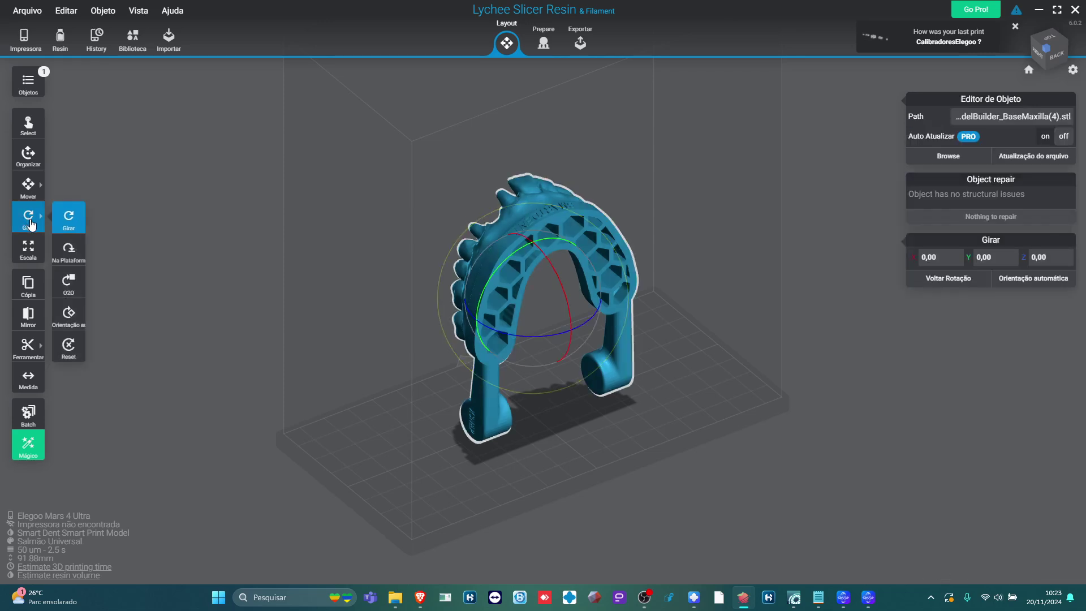
pyautogui.click(70, 252)
pyautogui.scroll(6, 535, 232)
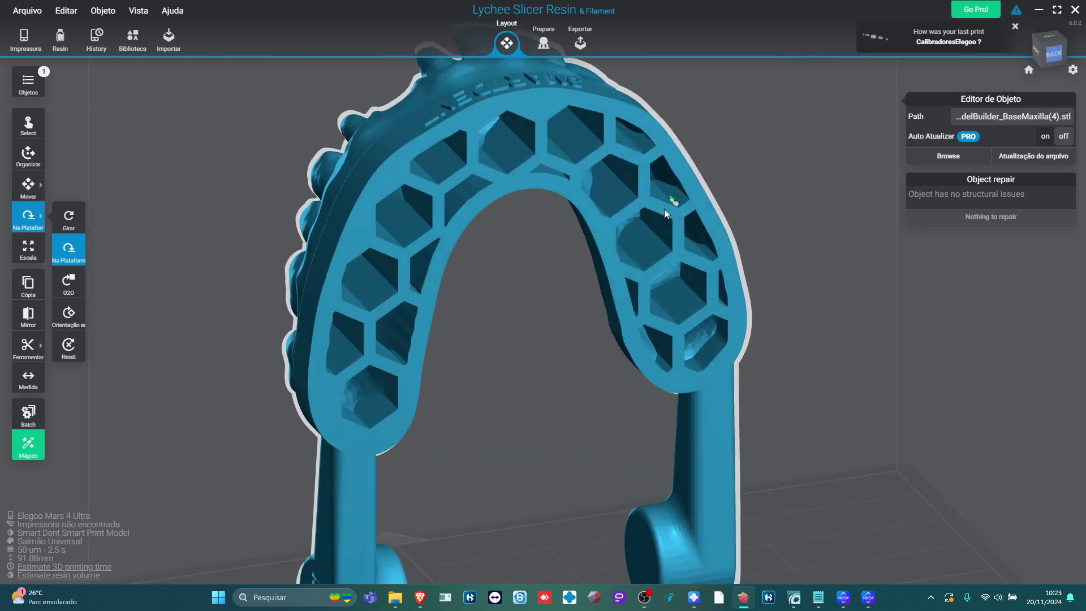
pyautogui.moveTo(664, 209); pyautogui.dragTo(600, 165, button='right')
pyautogui.click(464, 83)
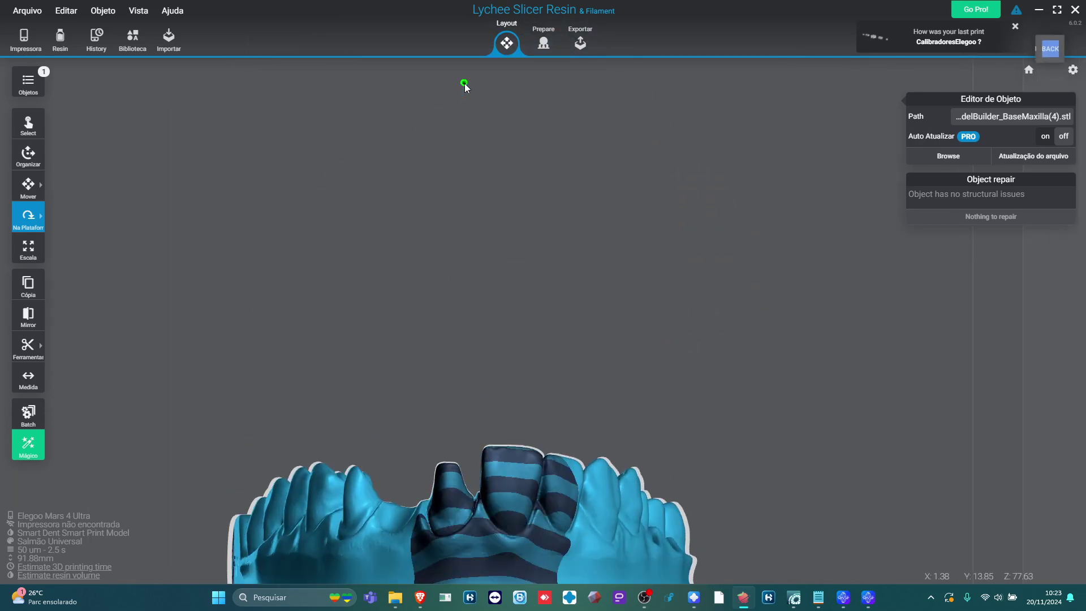
pyautogui.moveTo(642, 466); pyautogui.dragTo(666, 492, button='right')
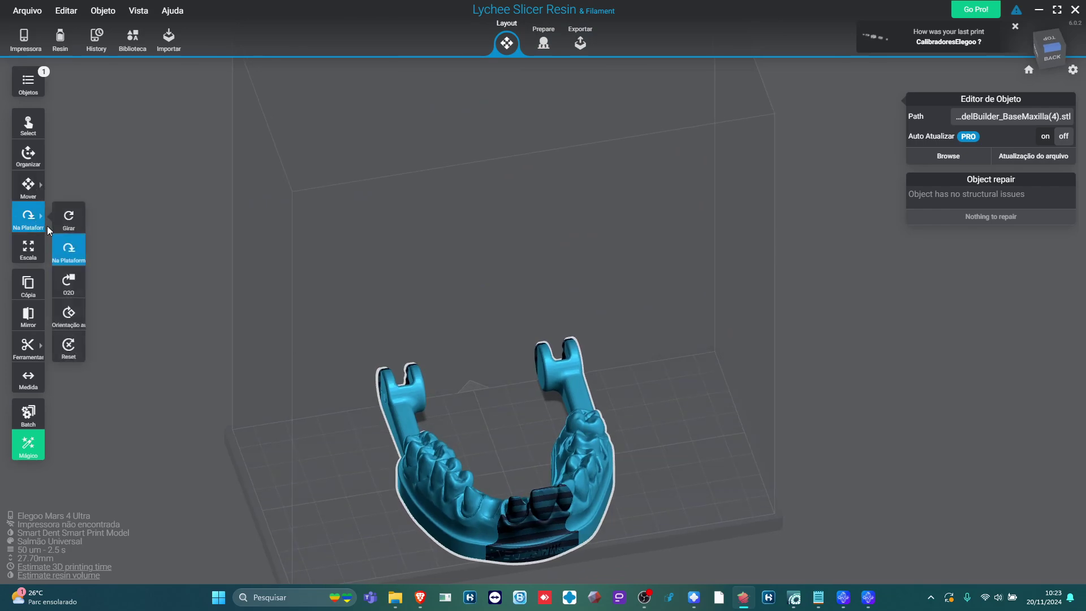
# - Rotate the maxilla model about the Z axis to about 92.98° and check its base contact from below
pyautogui.click(59, 225)
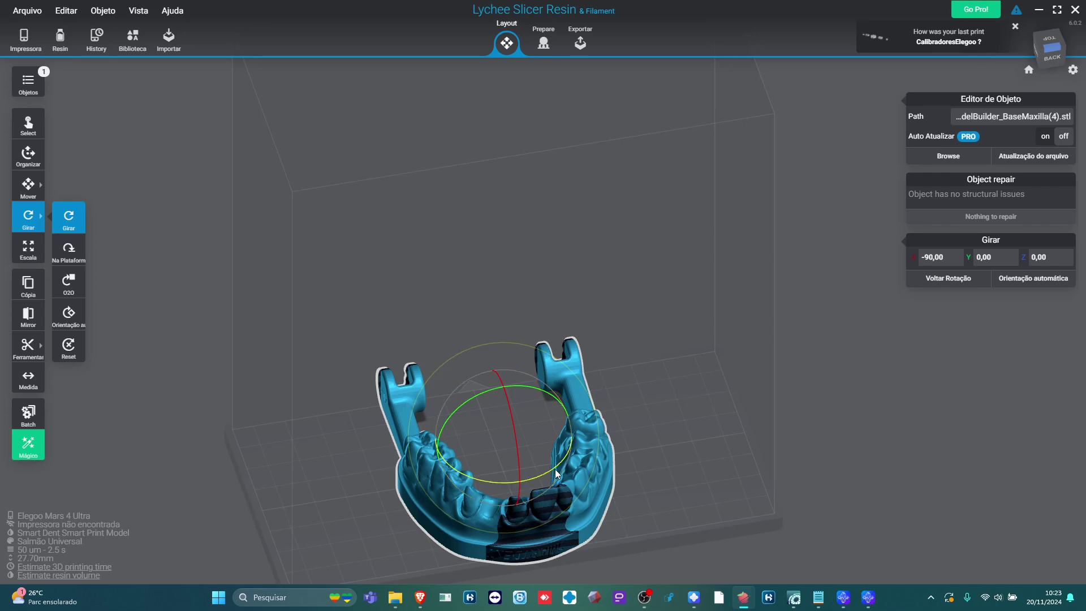
pyautogui.moveTo(556, 472); pyautogui.dragTo(524, 306, button='right')
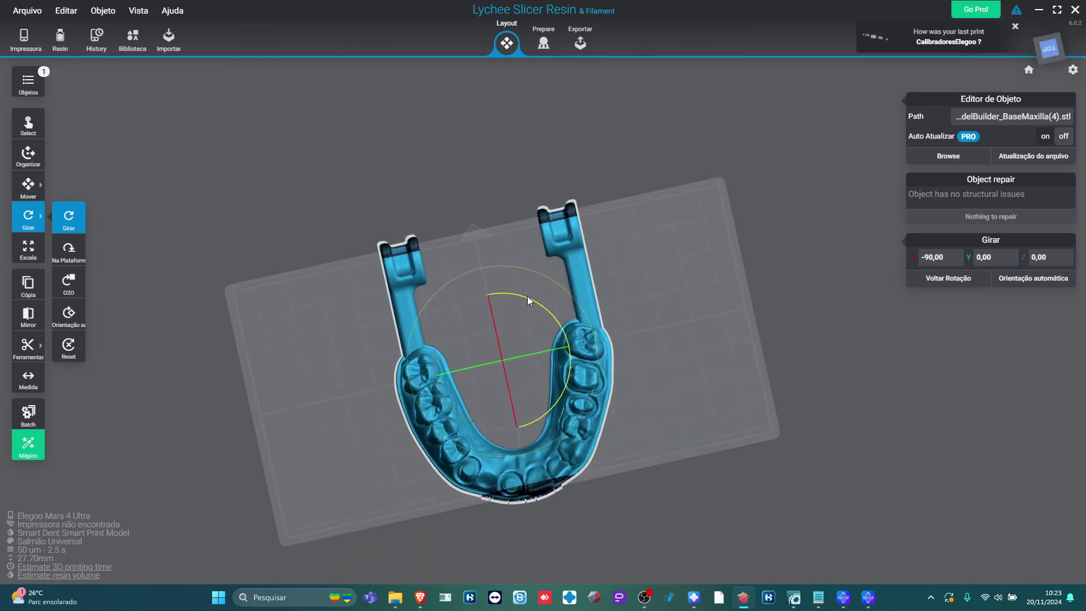
pyautogui.moveTo(425, 298); pyautogui.dragTo(481, 281)
pyautogui.click(695, 413)
pyautogui.moveTo(694, 413); pyautogui.dragTo(575, 236, button='right')
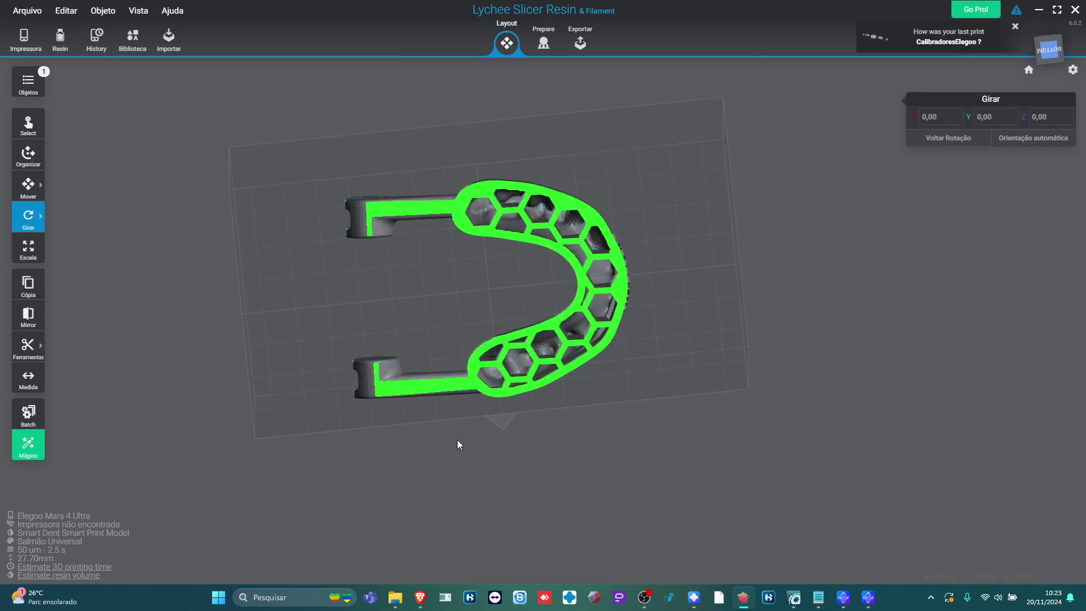
pyautogui.moveTo(705, 124); pyautogui.dragTo(591, 448, button='right')
pyautogui.click(591, 448)
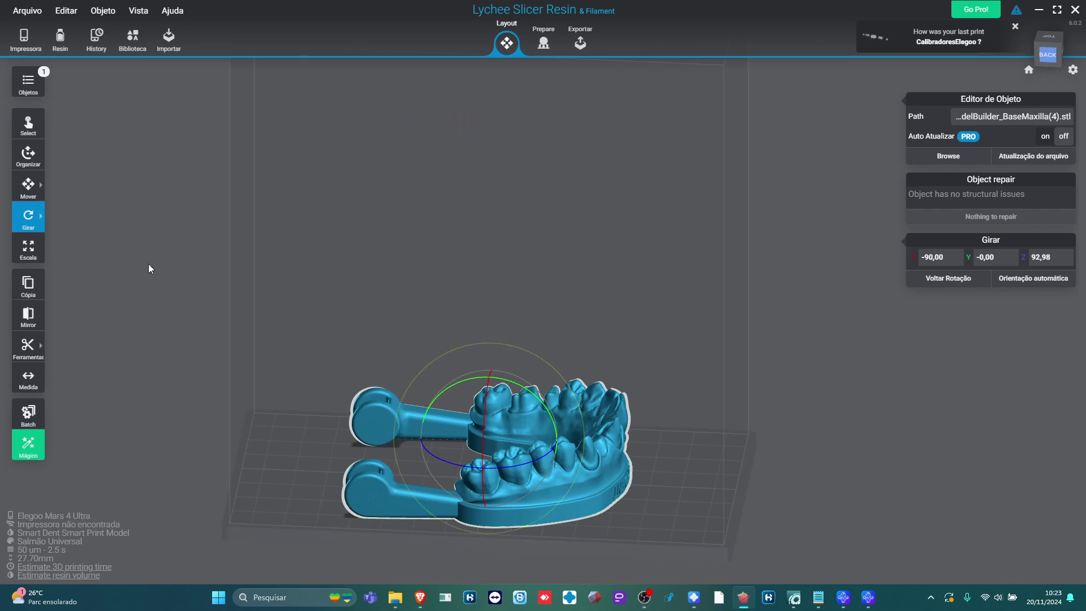
# - Lift the maxilla model 5 mm above the build plate and check the gap underneath from the side
pyautogui.click(28, 185)
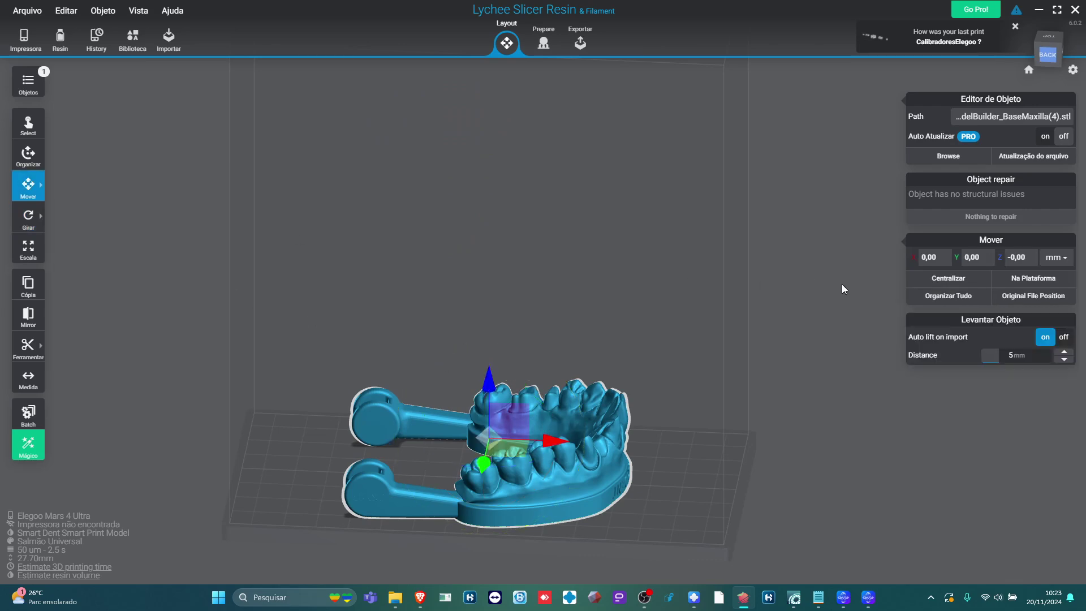
pyautogui.click(1063, 352)
pyautogui.moveTo(787, 471); pyautogui.dragTo(603, 434, button='right')
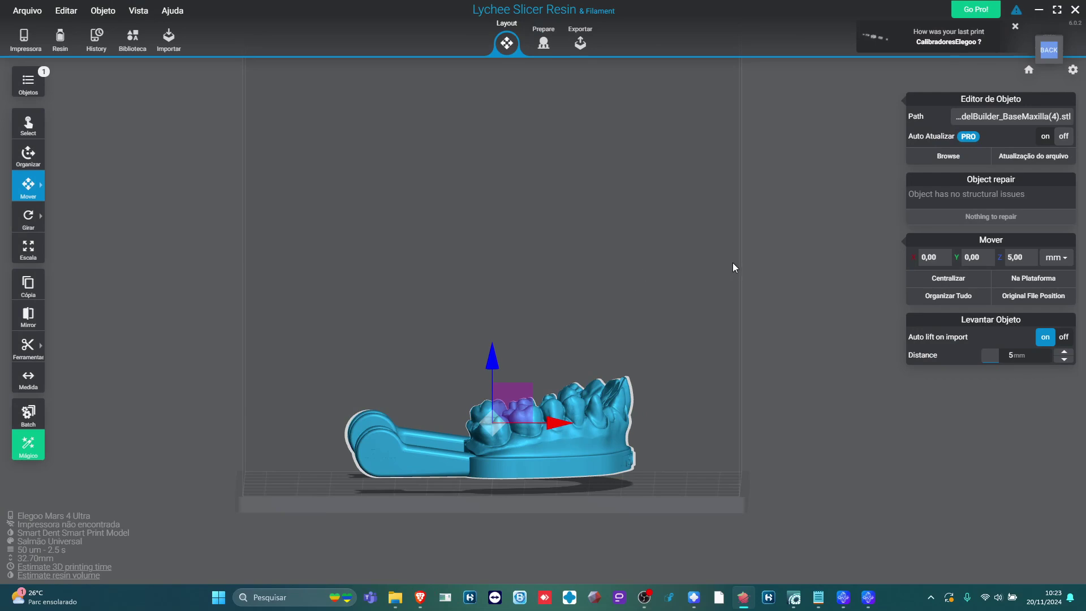
pyautogui.click(732, 262)
pyautogui.moveTo(680, 259); pyautogui.dragTo(641, 381, button='right')
# - Switch to support preparation, show the maxilla model at full layer height and generate its automatic supports
pyautogui.click(542, 42)
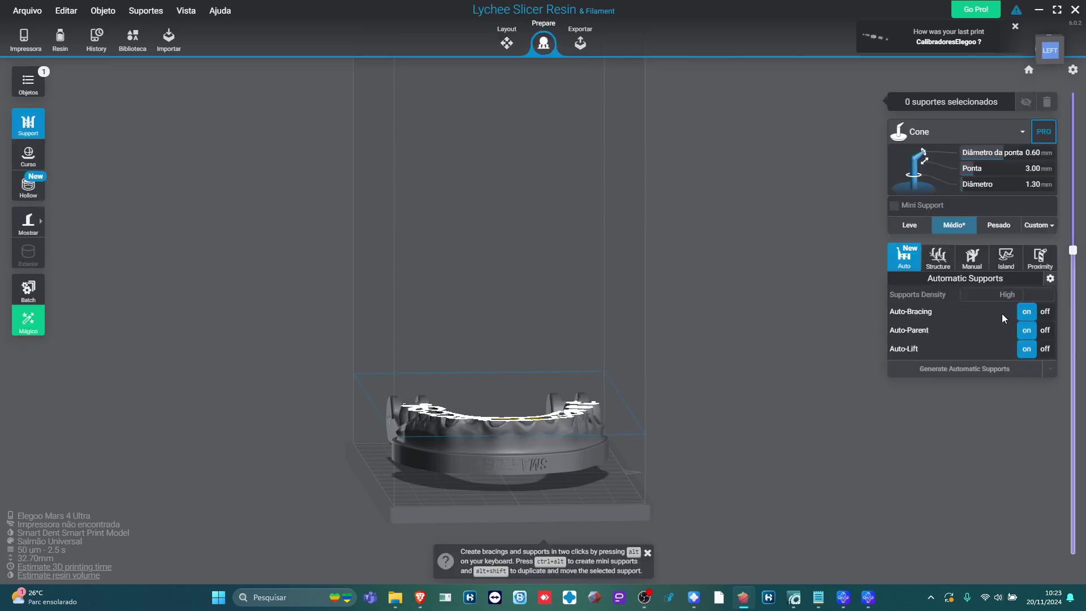
pyautogui.click(490, 430)
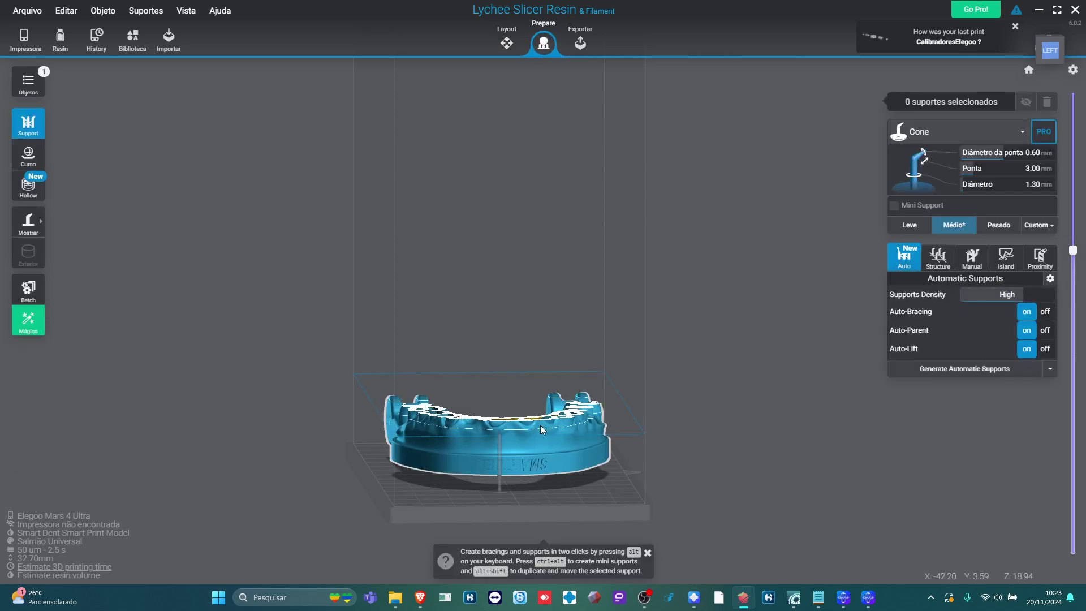
pyautogui.moveTo(1074, 251)
pyautogui.moveTo(1074, 251); pyautogui.dragTo(1072, 93)
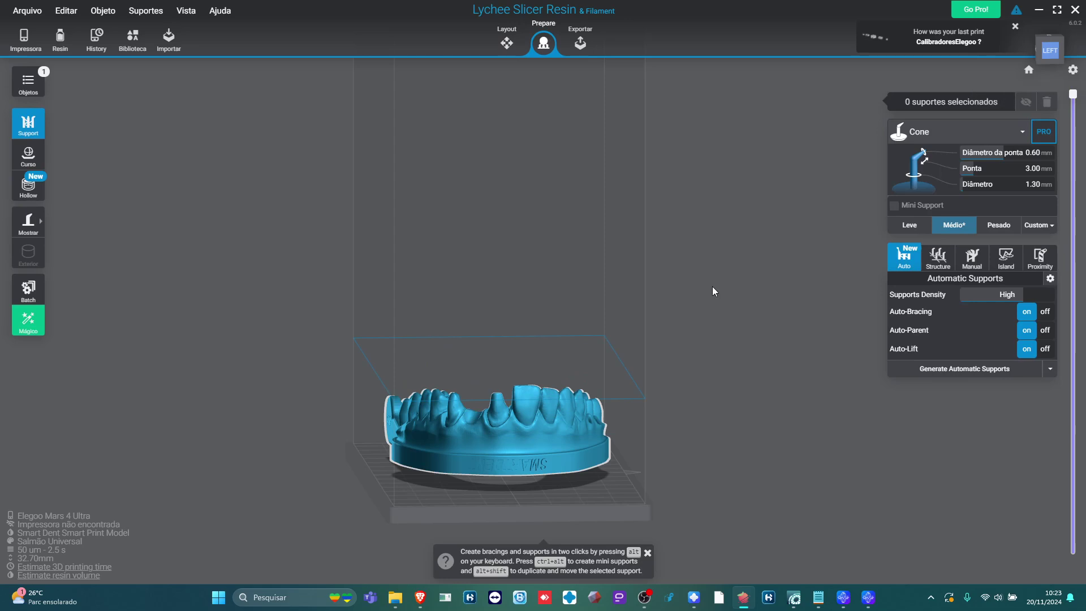
pyautogui.click(990, 370)
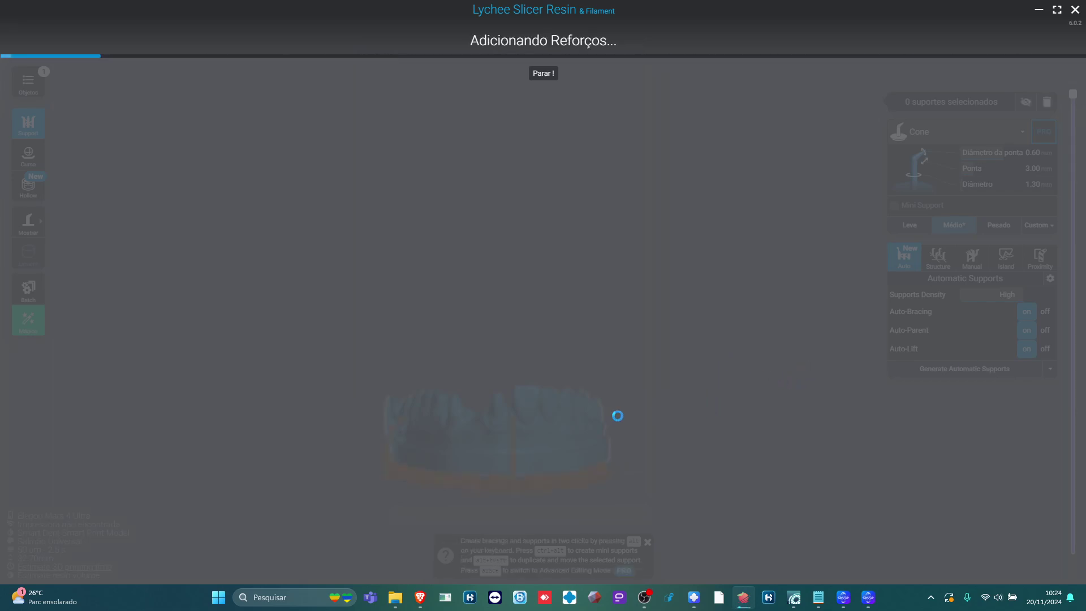
pyautogui.click(569, 374)
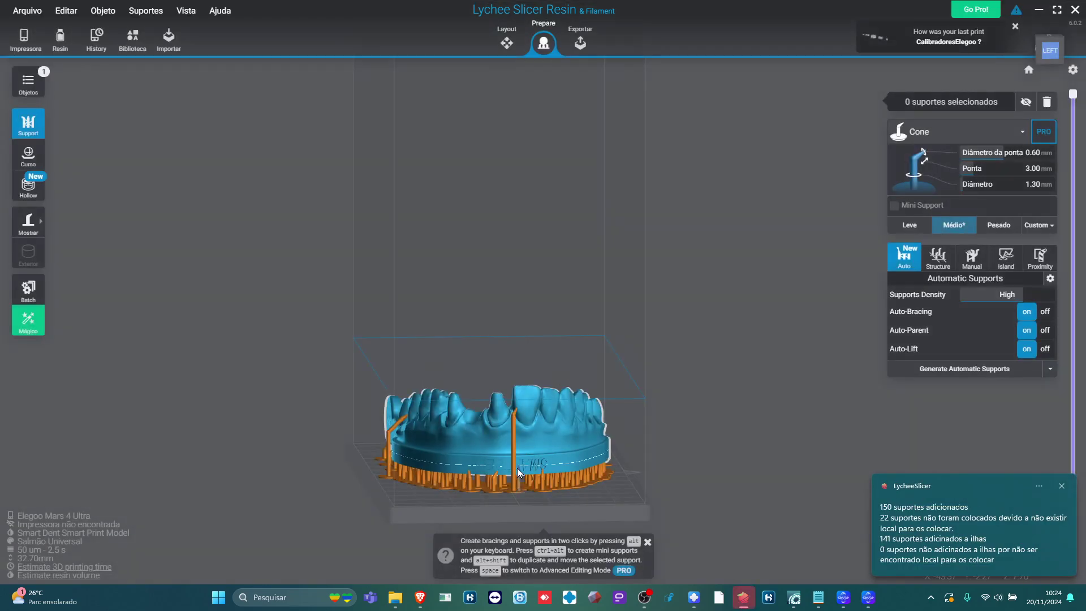
# - Delete the tall support at the front of the model and the angled one reaching its side
pyautogui.click(513, 455)
pyautogui.press('Delete')
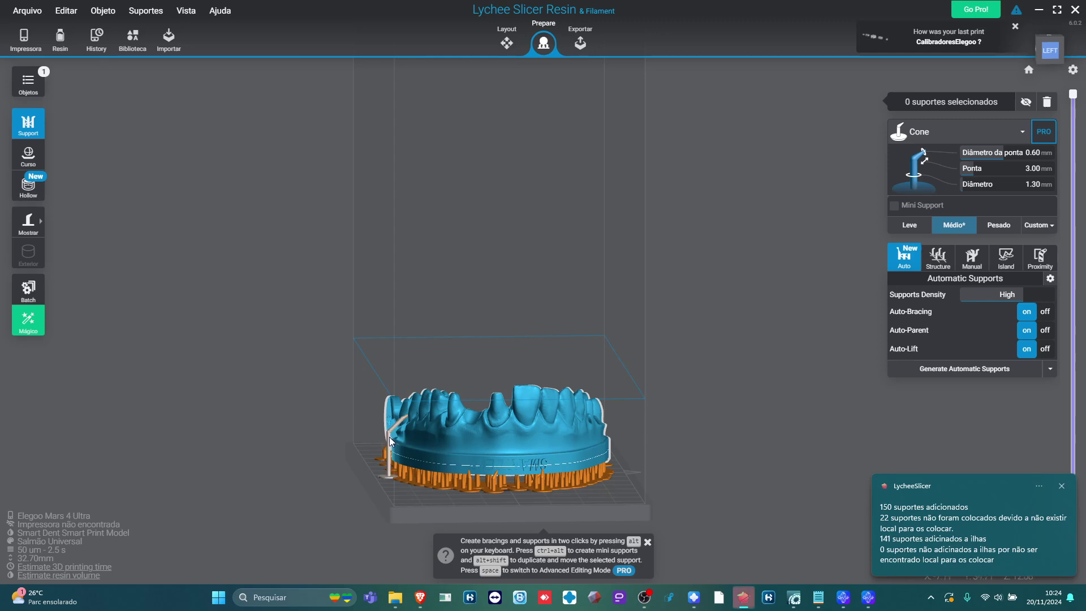
pyautogui.click(388, 440)
pyautogui.press('Delete')
# - Inspect the supports from below and lower the layer preview to the honeycomb base to examine them from above
pyautogui.moveTo(497, 459); pyautogui.dragTo(558, 264, button='right')
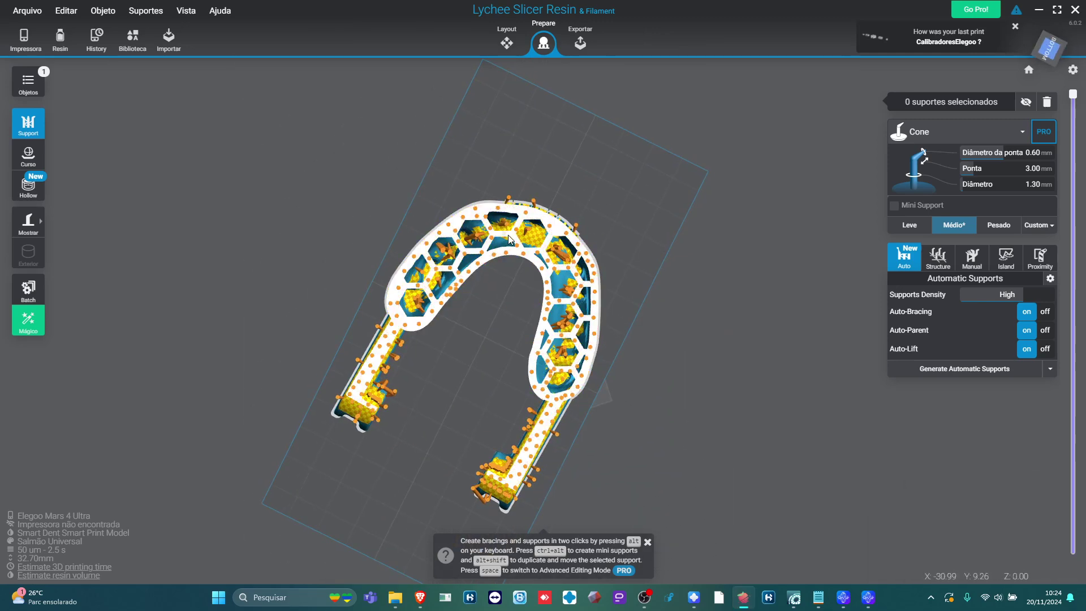
pyautogui.moveTo(650, 230); pyautogui.dragTo(652, 463, button='right')
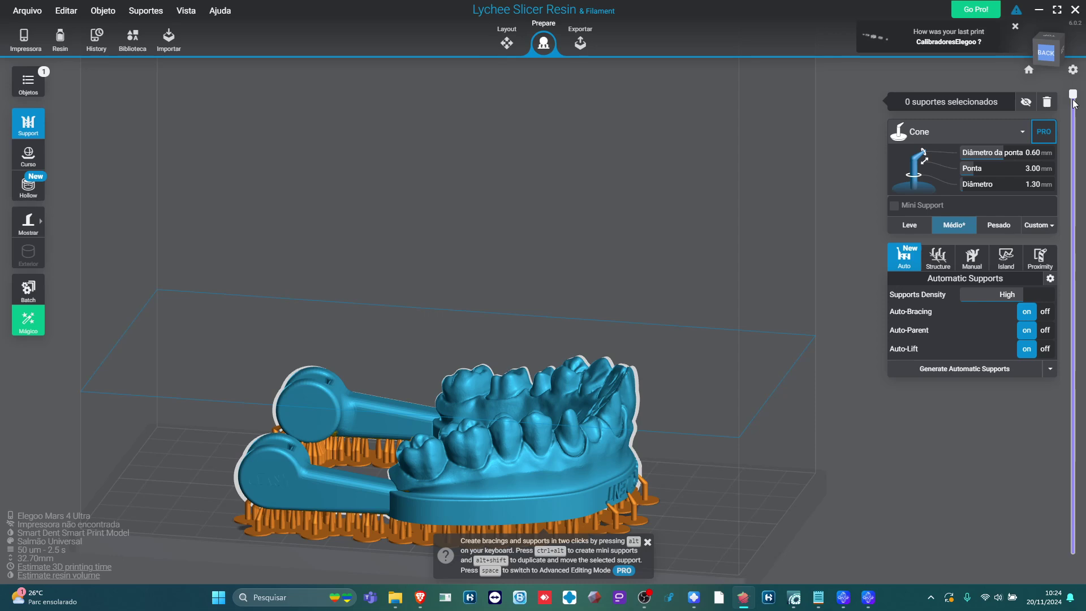
pyautogui.moveTo(1074, 104); pyautogui.dragTo(1041, 492)
pyautogui.press('t')
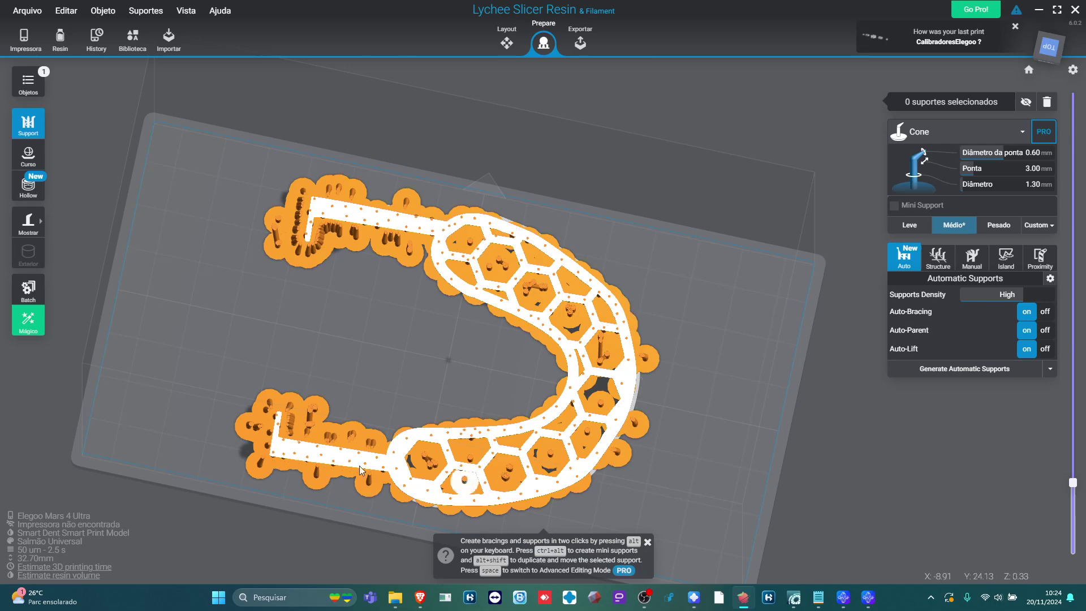
# - Restore the layer preview to full height and examine the supports under the base and around its raised lettering
pyautogui.moveTo(1073, 482); pyautogui.dragTo(1072, 94)
pyautogui.scroll(-3, 720, 478)
pyautogui.moveTo(720, 473); pyautogui.dragTo(637, 402)
pyautogui.scroll(5, 607, 439)
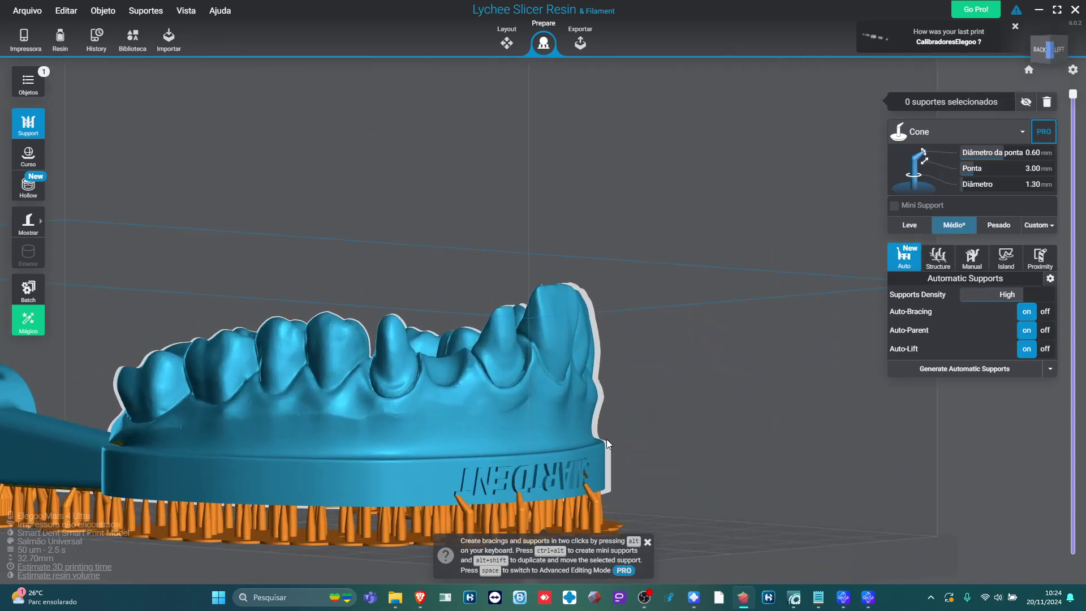
# - Delete the maxilla model's existing supports and generate automatic ones with the heavy (Pesado) preset
pyautogui.click(998, 225)
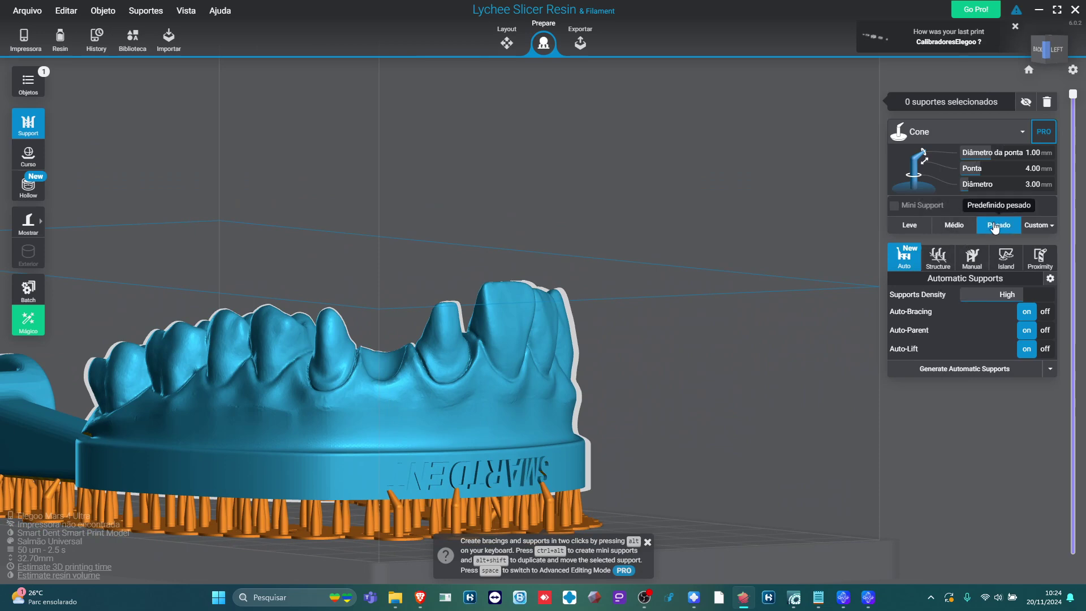
pyautogui.scroll(-2, 692, 342)
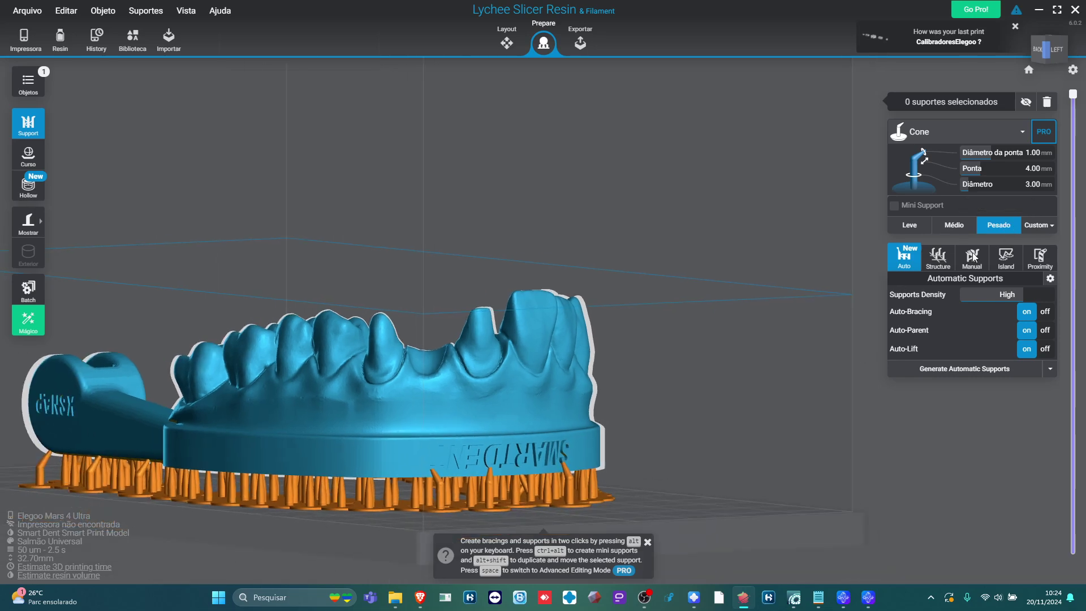
pyautogui.click(1046, 102)
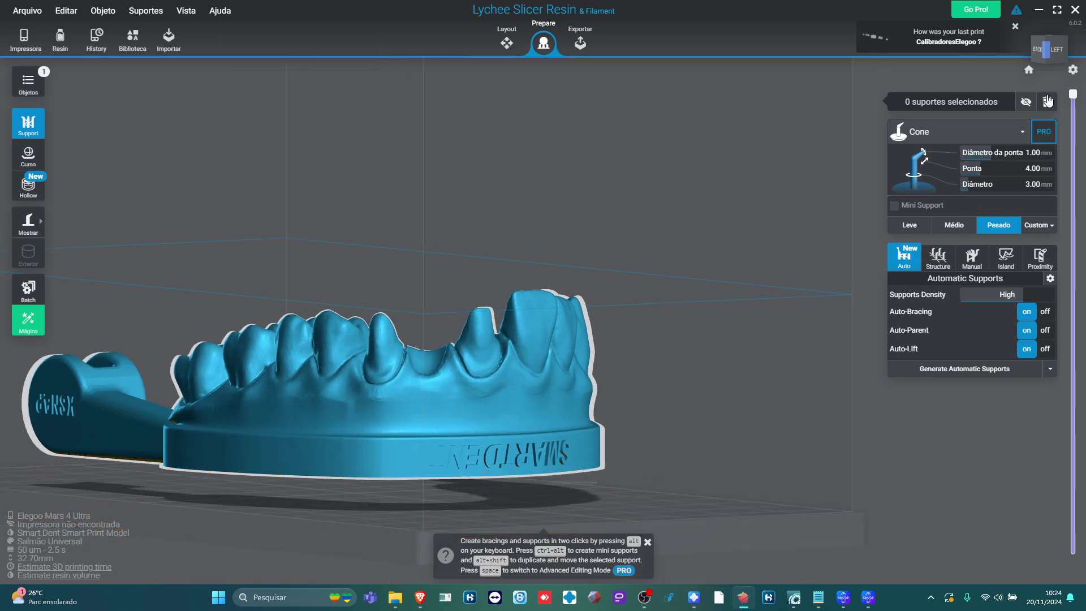
pyautogui.click(998, 374)
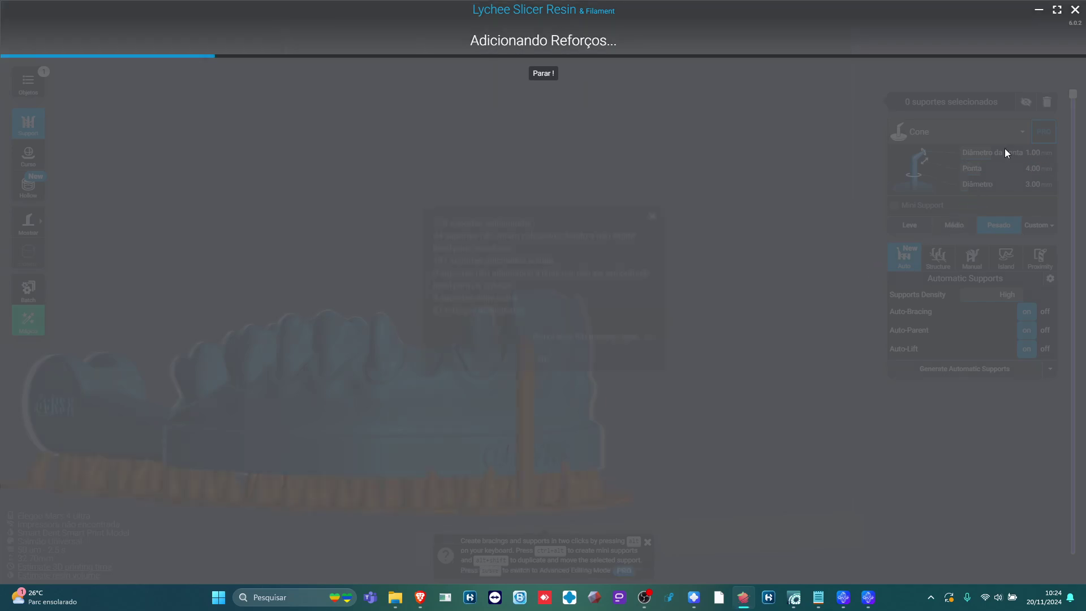
pyautogui.click(613, 375)
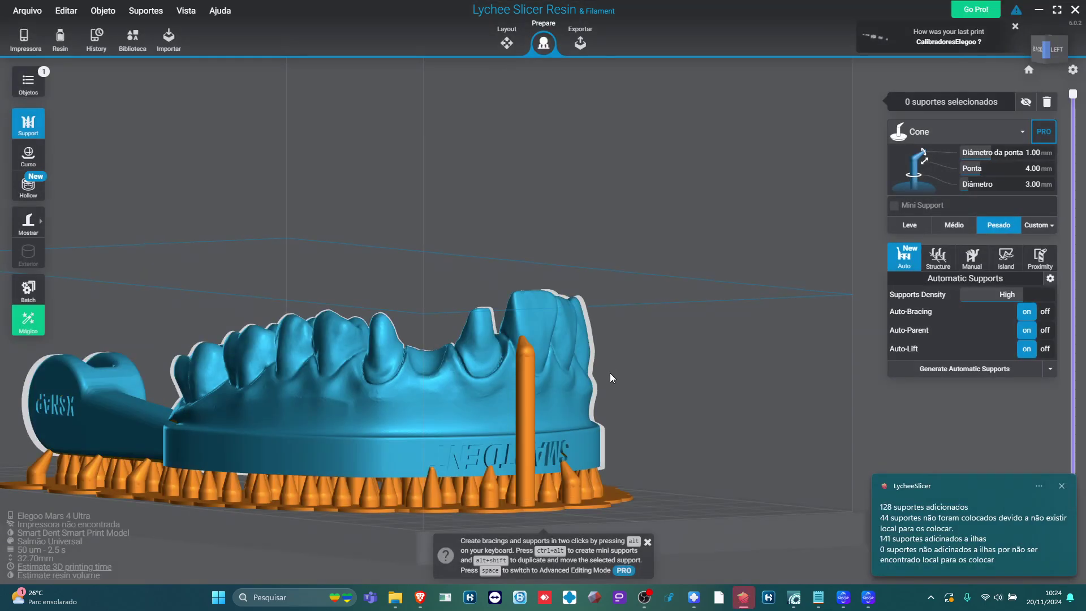
pyautogui.moveTo(600, 401); pyautogui.dragTo(715, 402)
pyautogui.click(619, 371)
pyautogui.click(656, 384)
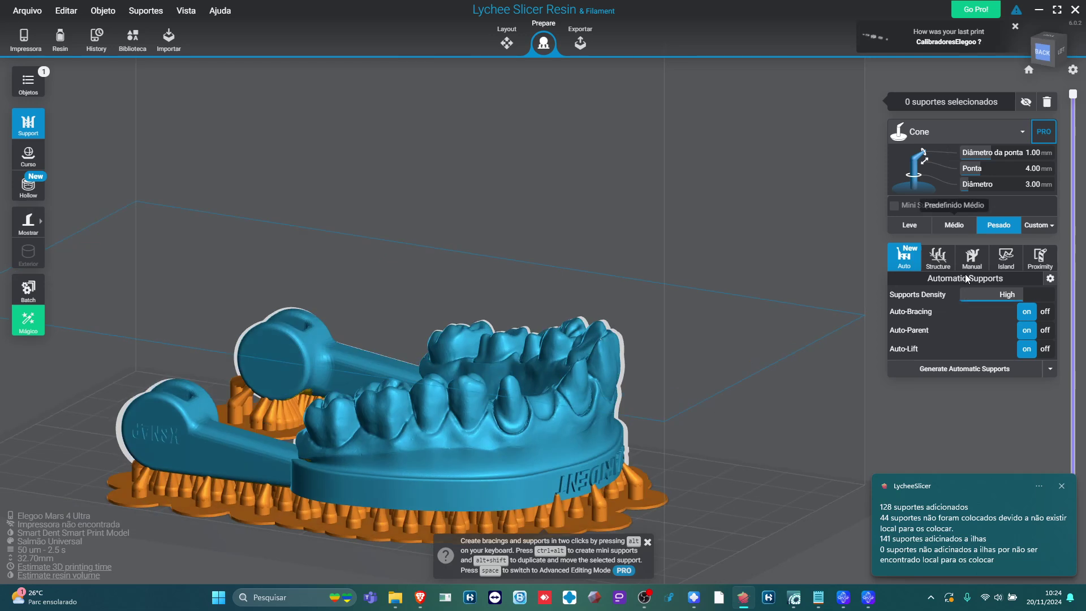
# - Regenerate the automatic supports with the medium preset, a 0.80 mm tip diameter and a 2.00 mm tip, replacing the existing ones
pyautogui.click(960, 234)
pyautogui.click(1038, 151)
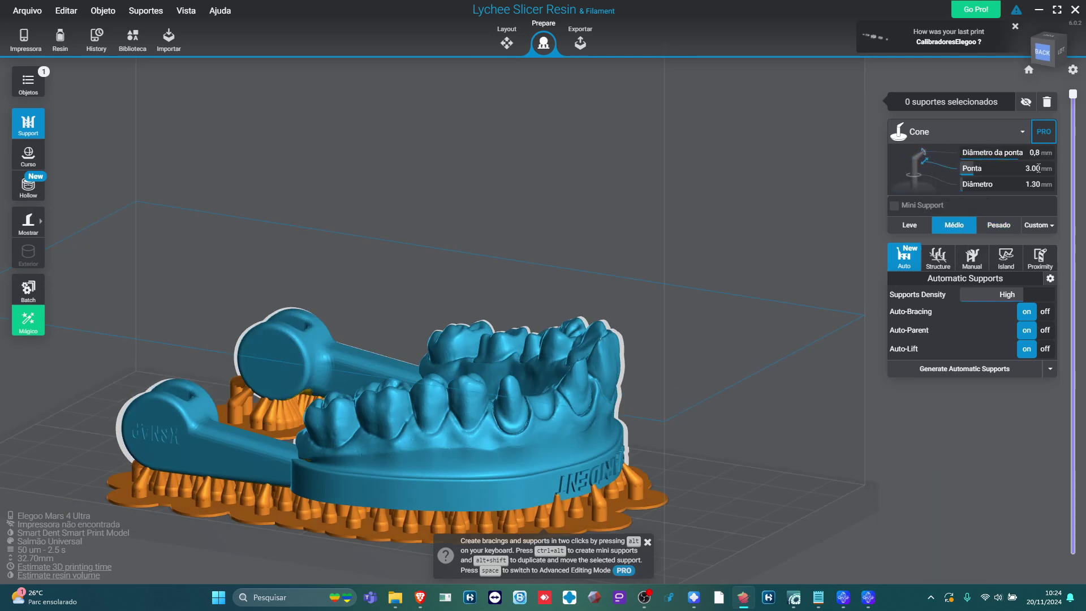
pyautogui.click(1039, 168)
pyautogui.write('2')
pyautogui.click(964, 369)
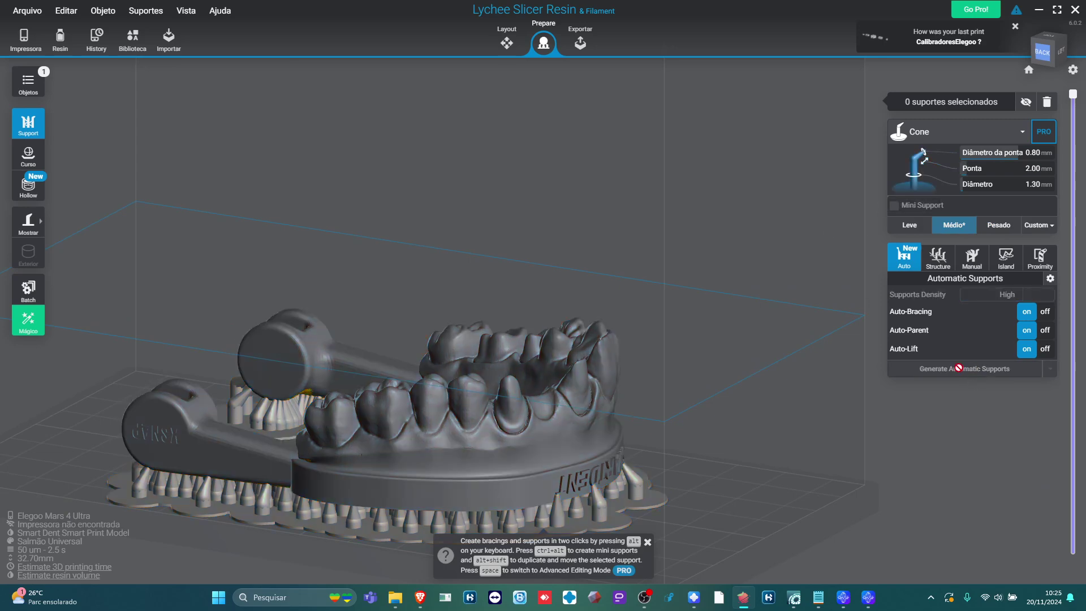
pyautogui.click(938, 368)
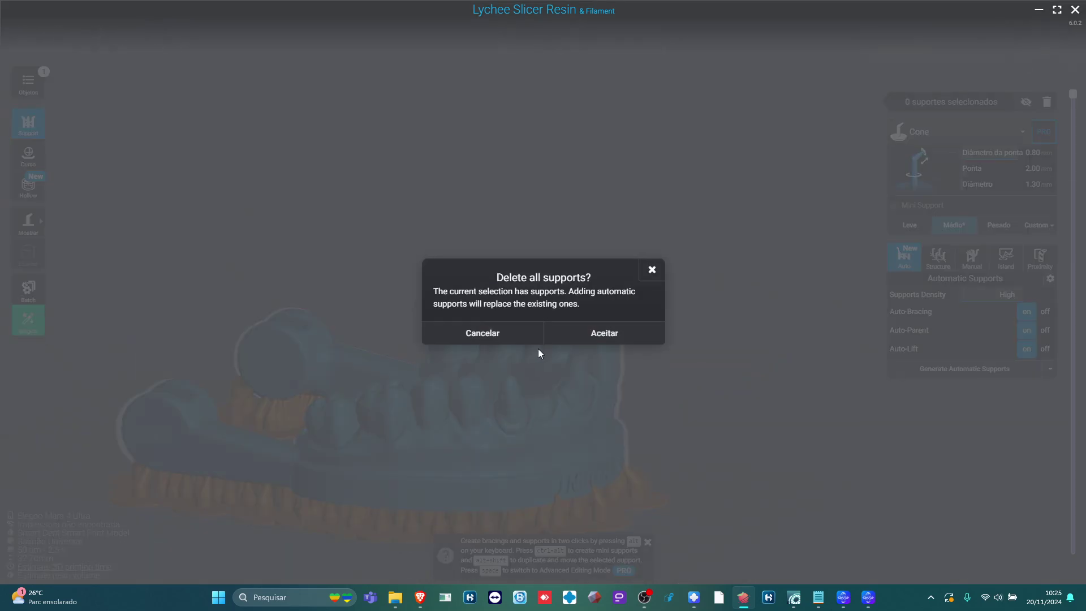
pyautogui.click(604, 325)
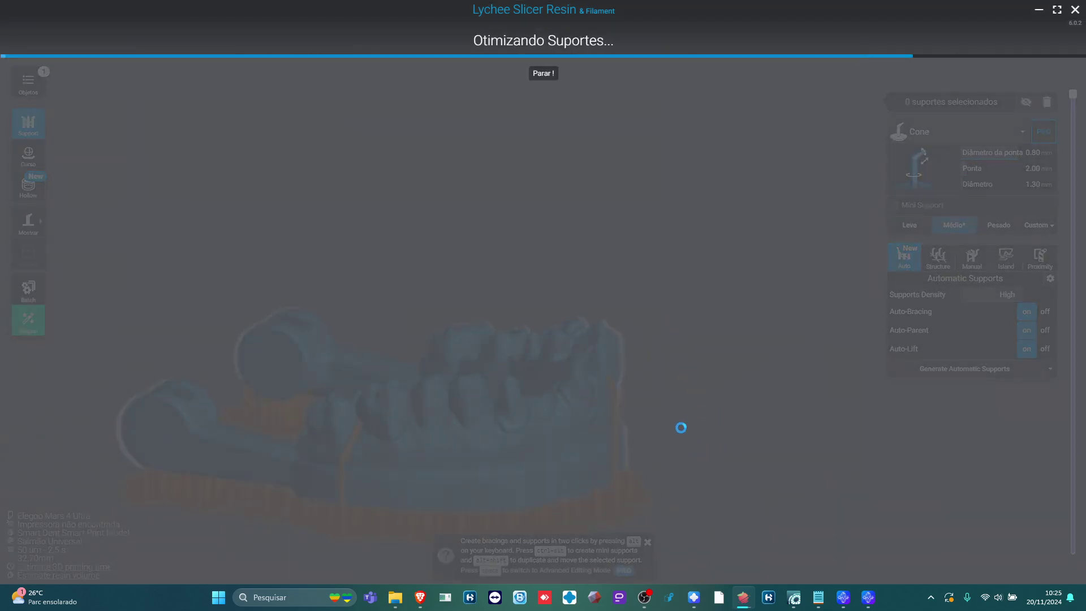
pyautogui.click(593, 387)
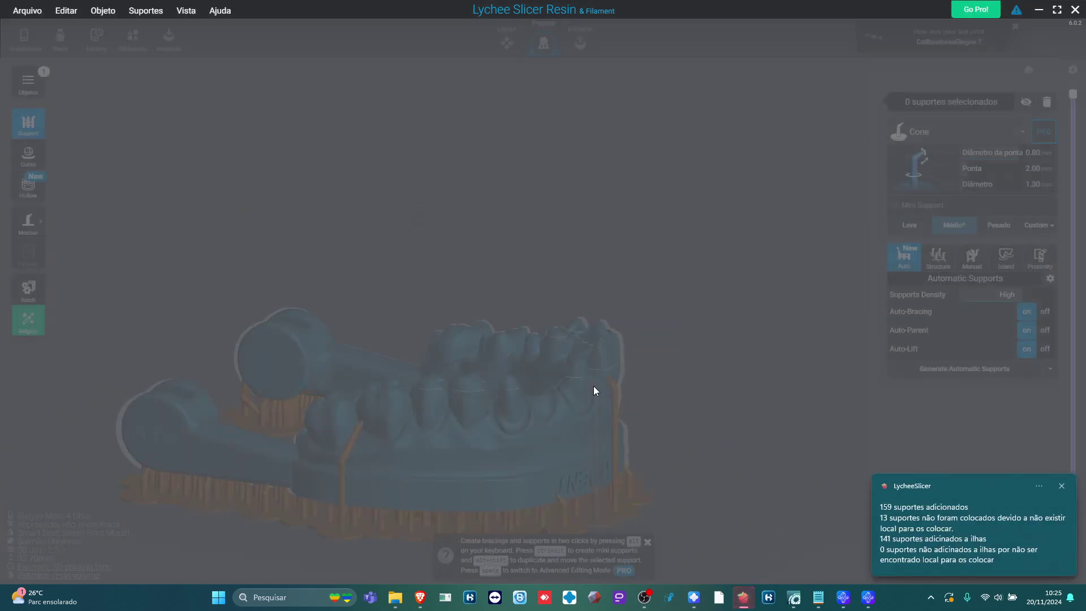
# - Delete the tall support at the front teeth and the angled one reaching the model's side
pyautogui.moveTo(712, 450); pyautogui.dragTo(663, 422, button='right')
pyautogui.click(579, 376)
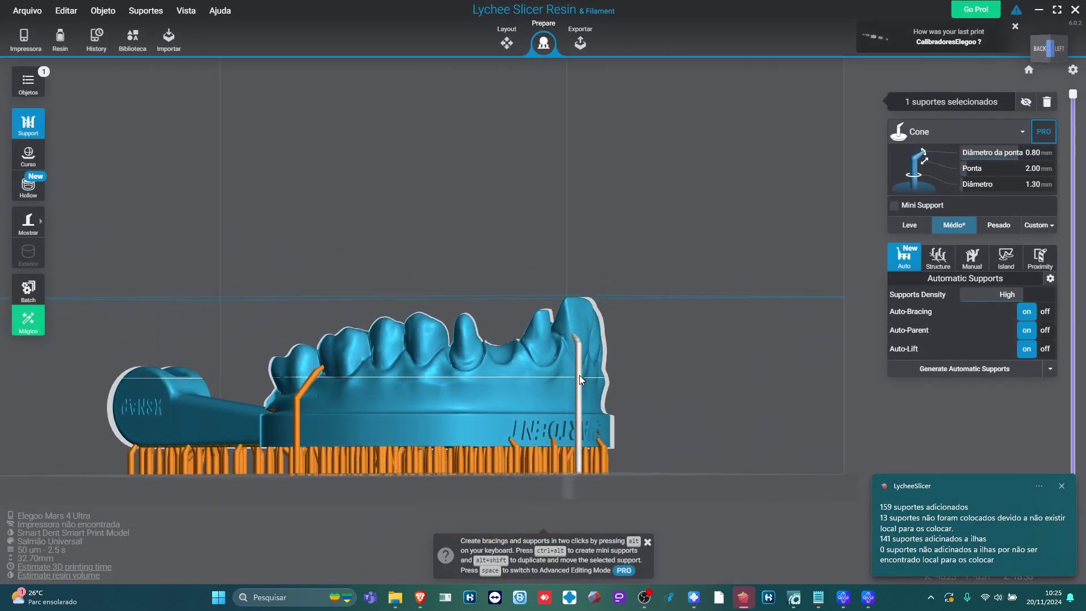
pyautogui.press('Delete')
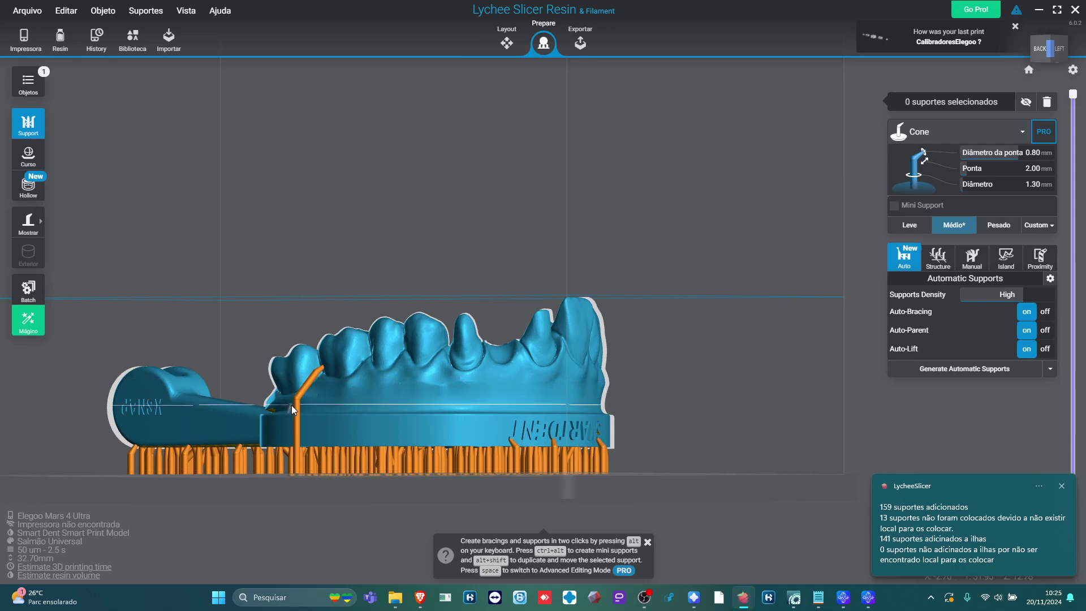
# - Inspect the remaining supports under the honeycomb base, around the lettering and along the rear arms
pyautogui.moveTo(625, 475)
pyautogui.mouseDown(button='right')
pyautogui.moveTo(588, 297)
pyautogui.moveTo(509, 223)
pyautogui.mouseUp(button='right')
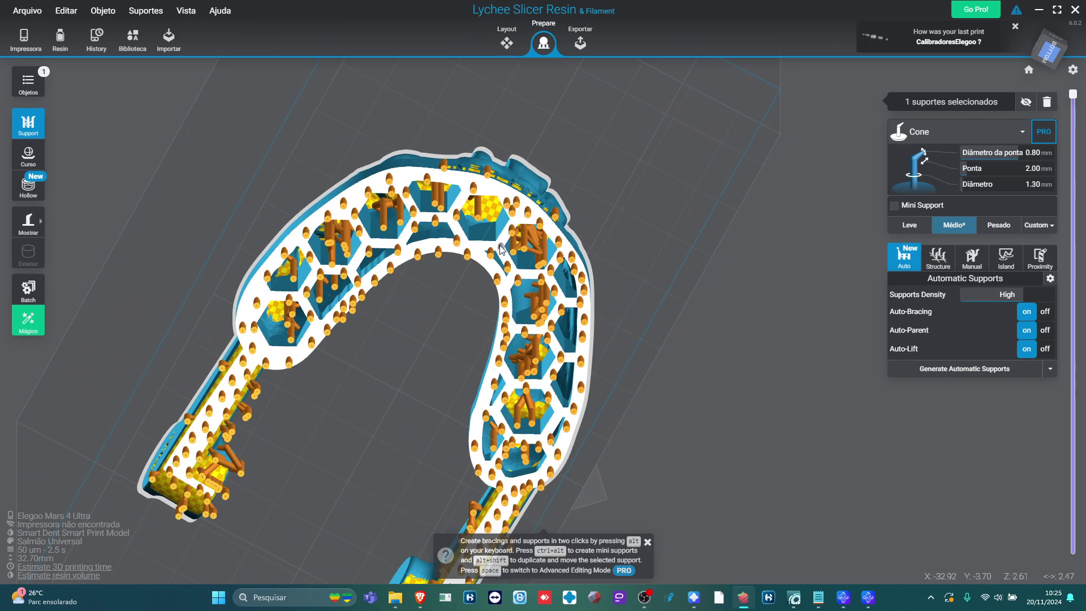
pyautogui.moveTo(500, 250); pyautogui.dragTo(488, 357, button='right')
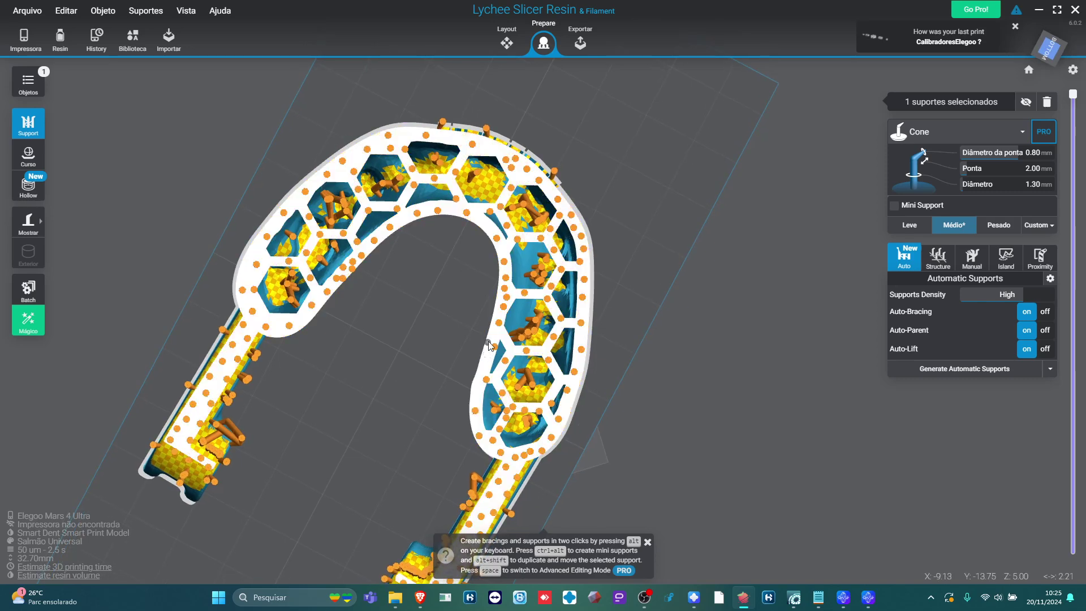
pyautogui.click(491, 335)
pyautogui.moveTo(479, 216); pyautogui.dragTo(742, 420, button='right')
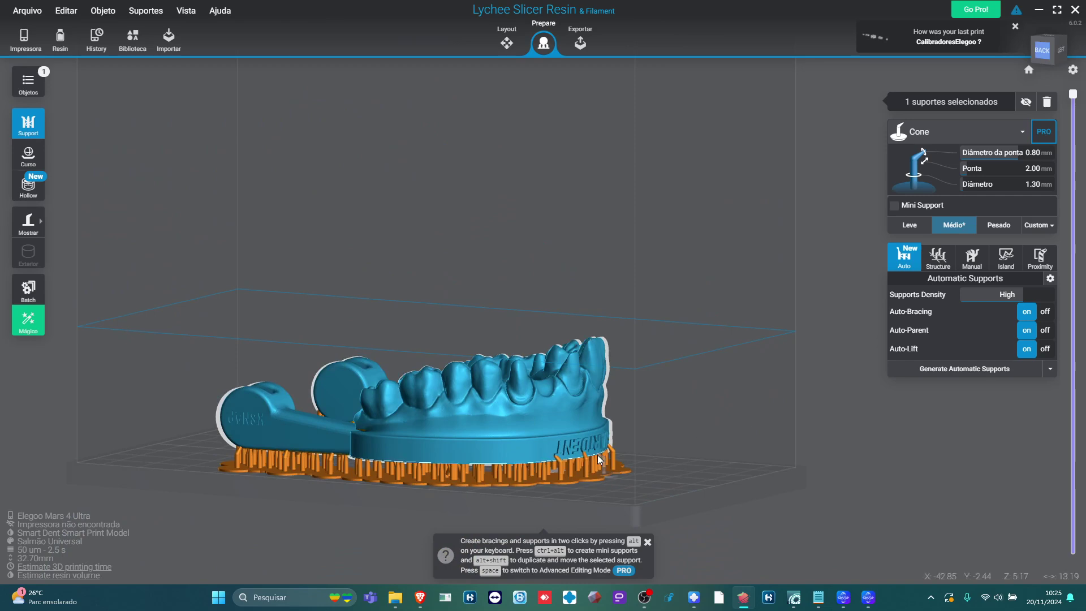
pyautogui.moveTo(599, 458); pyautogui.dragTo(616, 500, button='right')
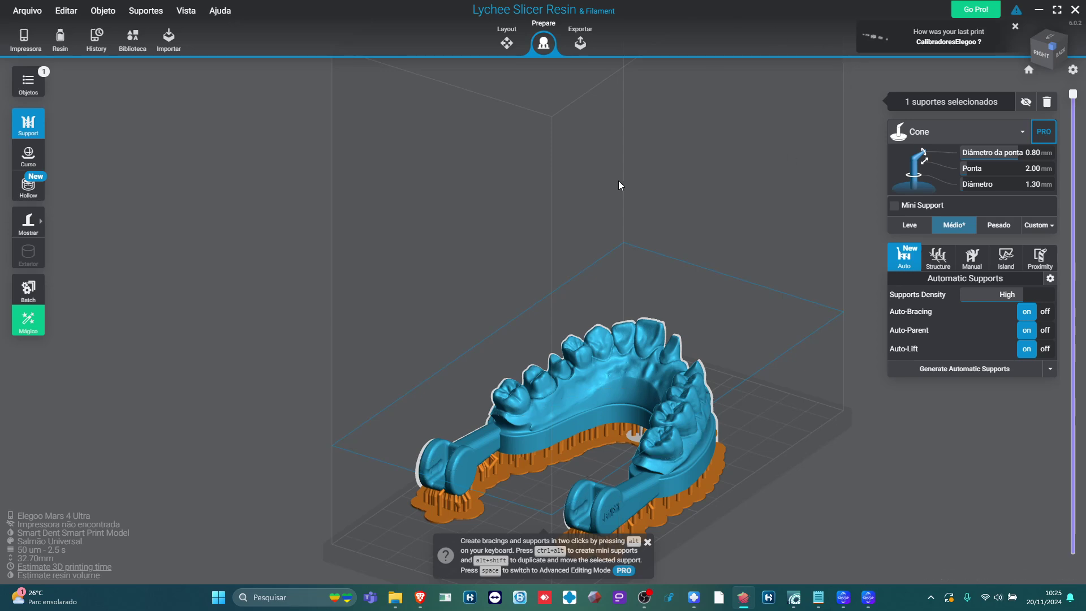
pyautogui.click(696, 221)
pyautogui.click(584, 456)
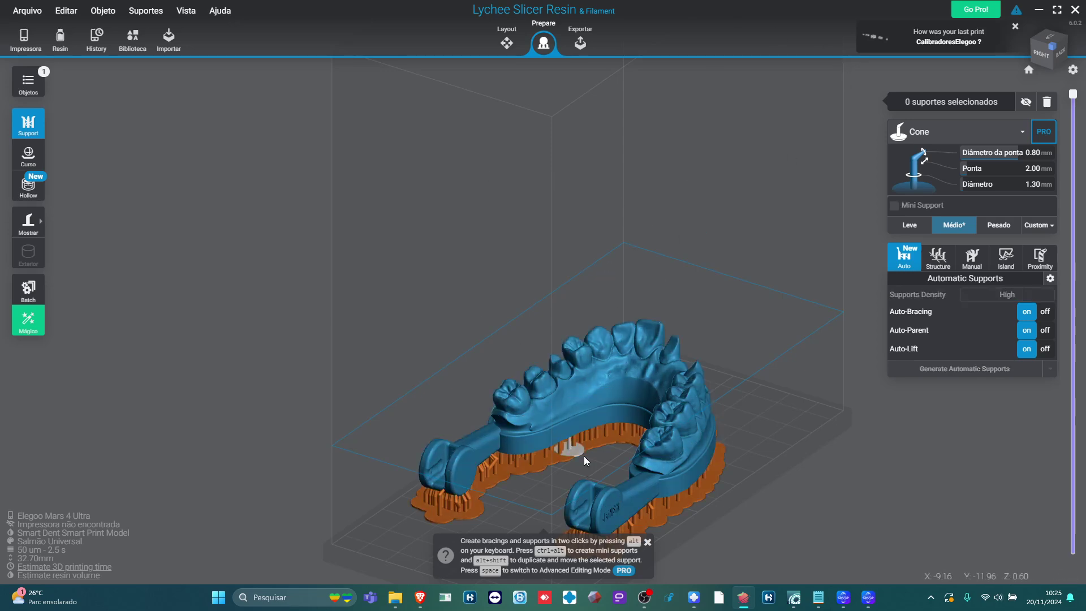
pyautogui.click(774, 402)
pyautogui.press('4')
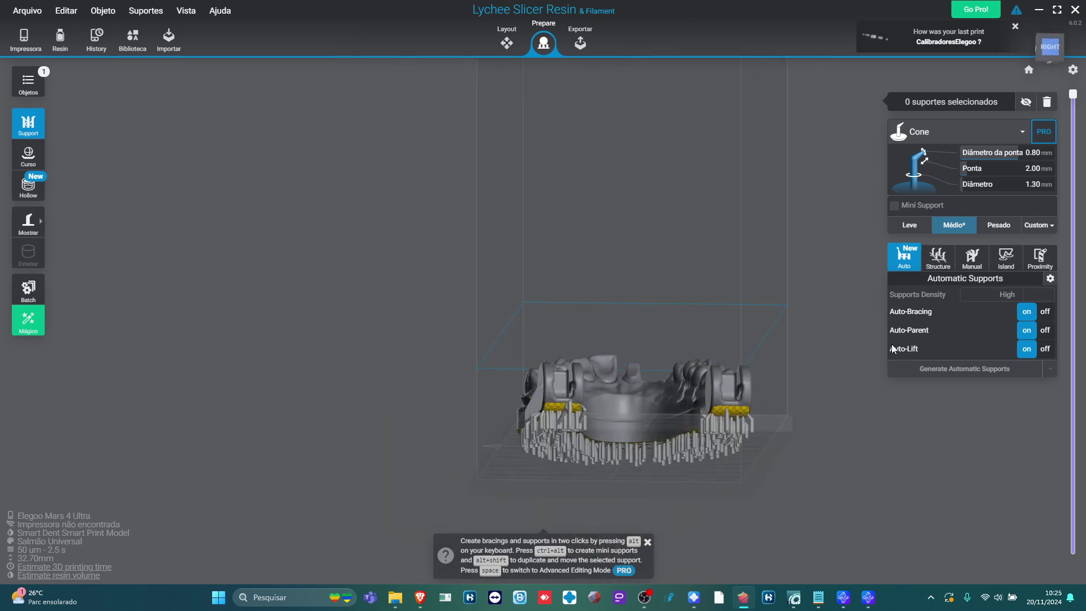
pyautogui.moveTo(891, 344); pyautogui.dragTo(896, 396, button='right')
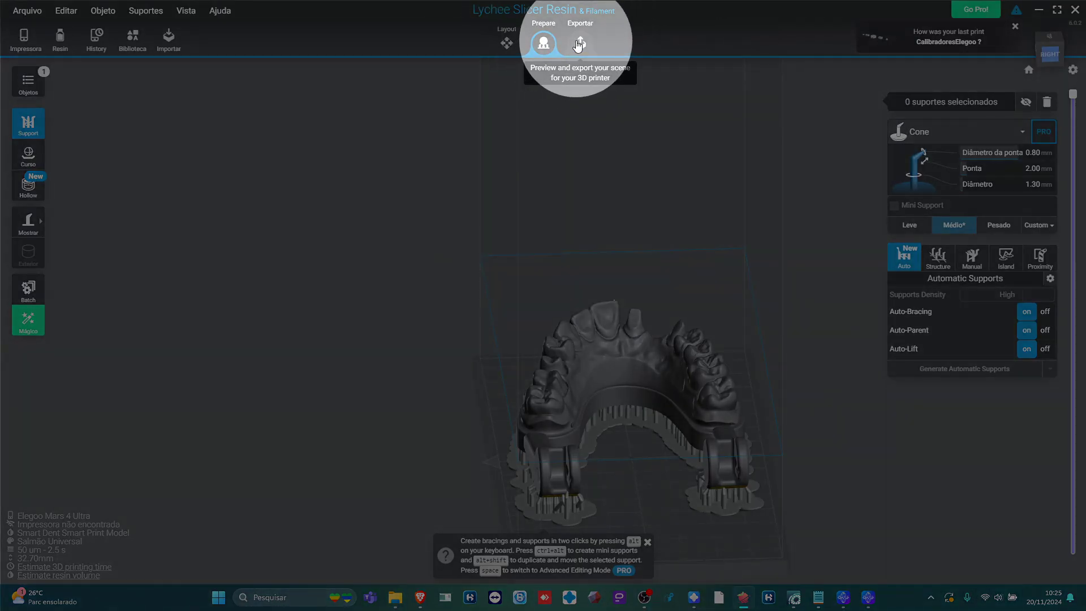
# - Switch to the export stage, open the resin selection and browse the Smart Dent resin profiles
pyautogui.click(580, 44)
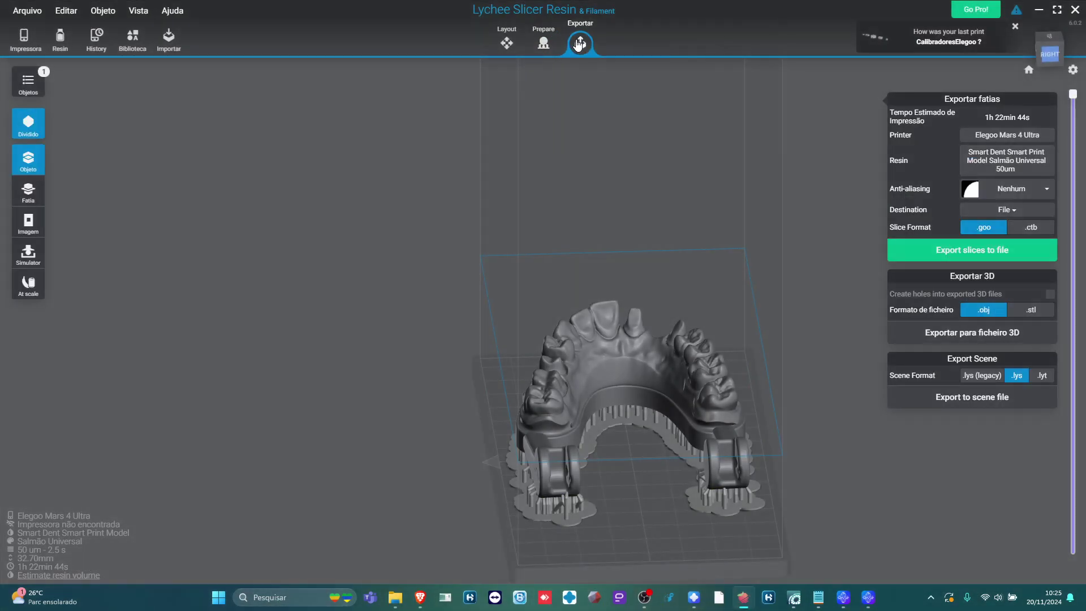
pyautogui.click(1007, 166)
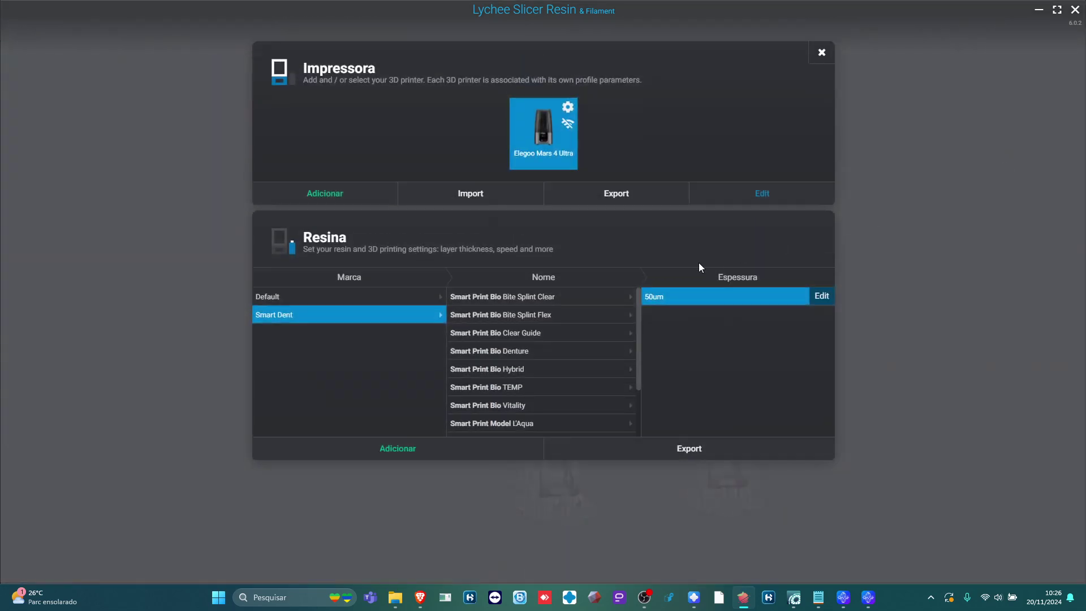
pyautogui.scroll(-3, 526, 396)
pyautogui.click(523, 405)
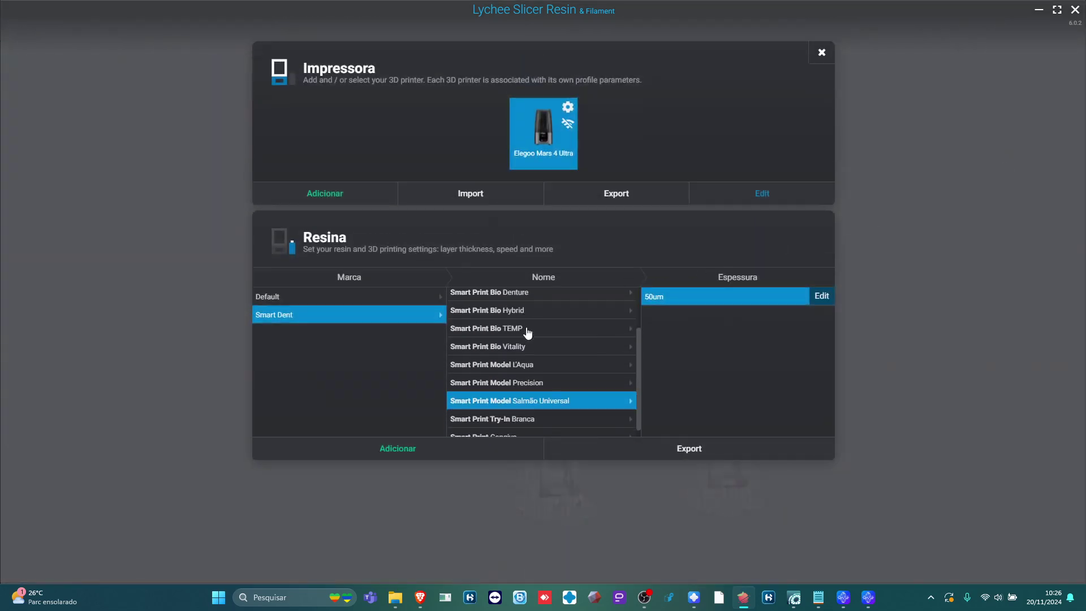
pyautogui.scroll(3, 524, 347)
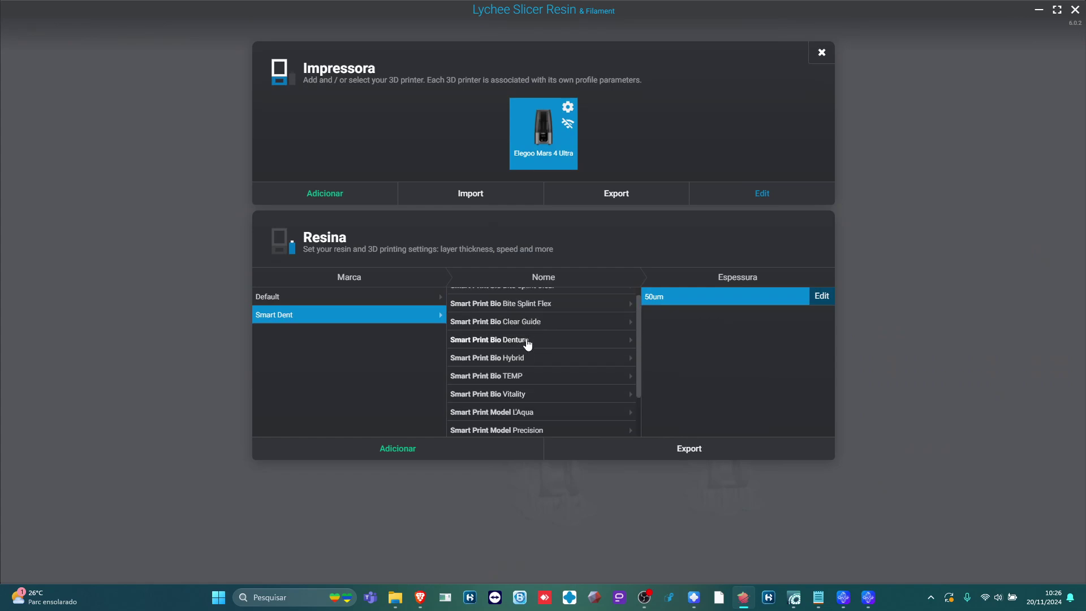
pyautogui.scroll(-2, 536, 368)
pyautogui.scroll(2, 572, 421)
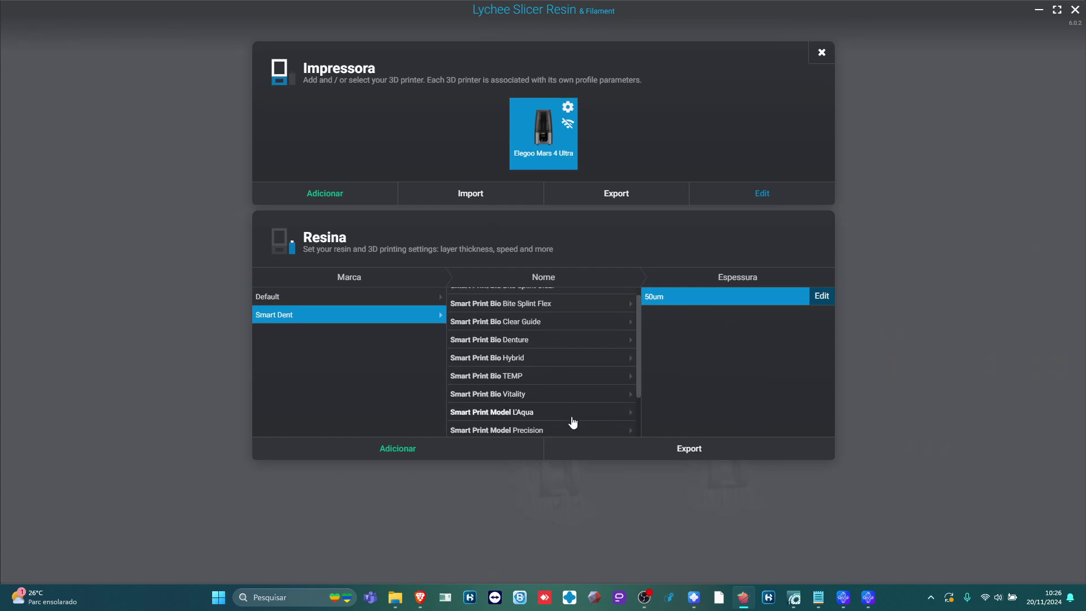
pyautogui.scroll(-3, 586, 412)
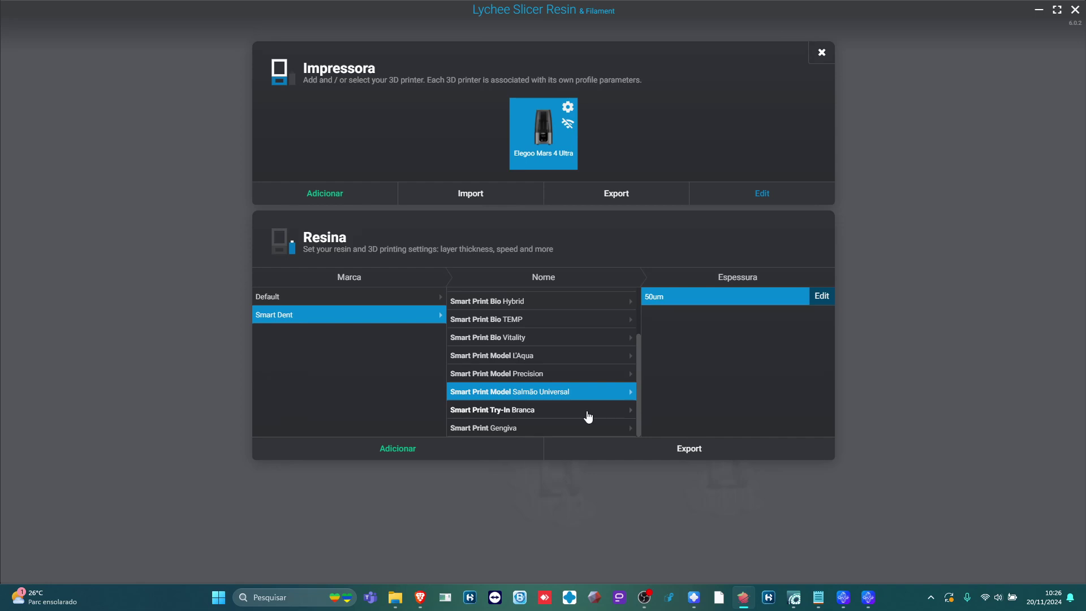
# - Try different Smart Print Model resins, settle on Smart Print Bio Vitality at 50um and close the resin selection
pyautogui.click(567, 375)
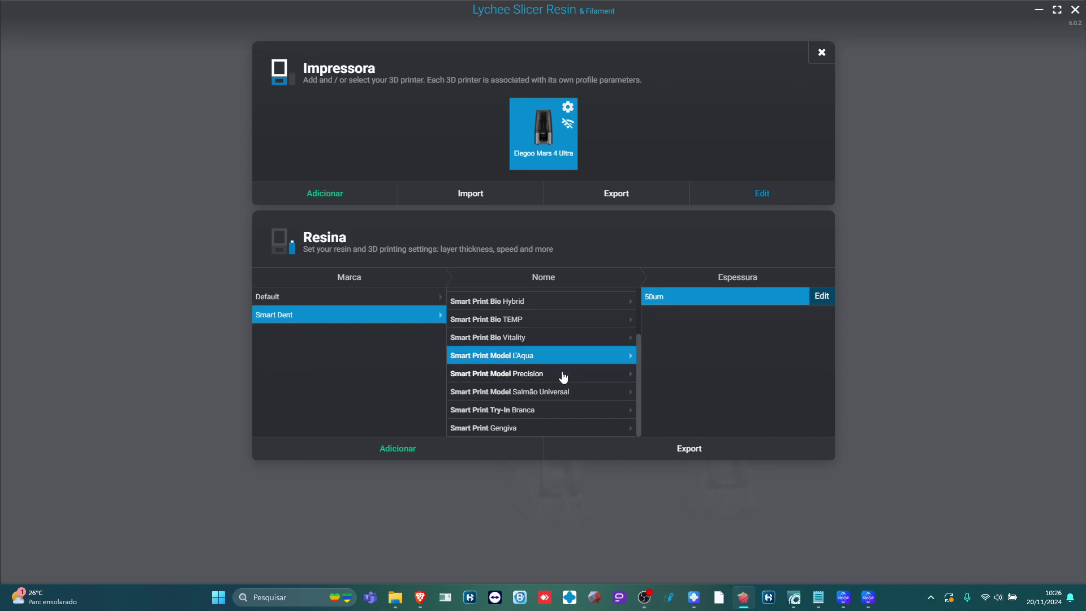
pyautogui.click(560, 377)
pyautogui.click(561, 393)
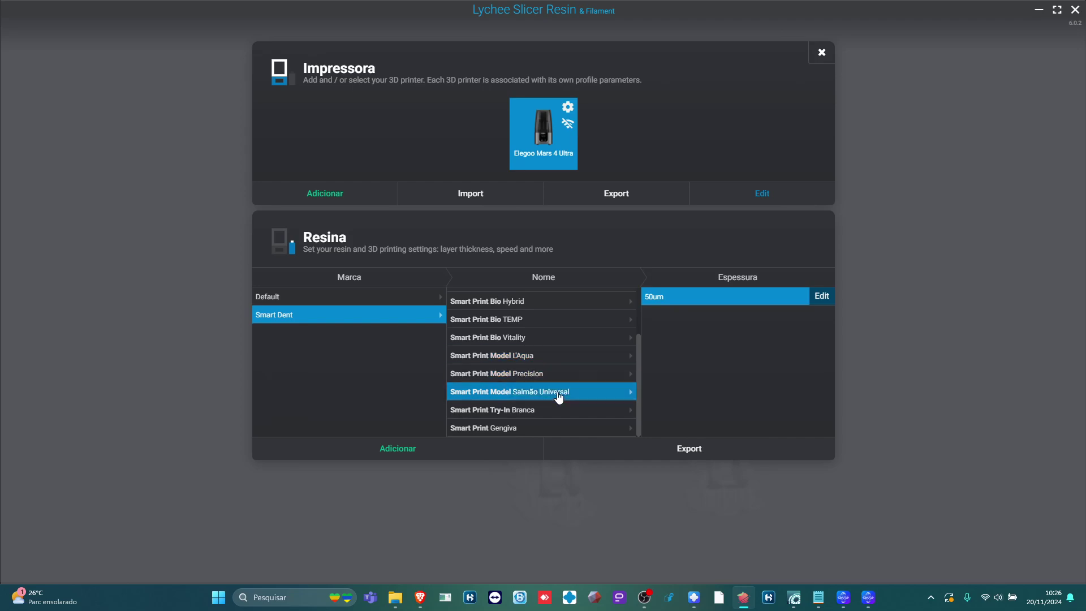
pyautogui.click(567, 375)
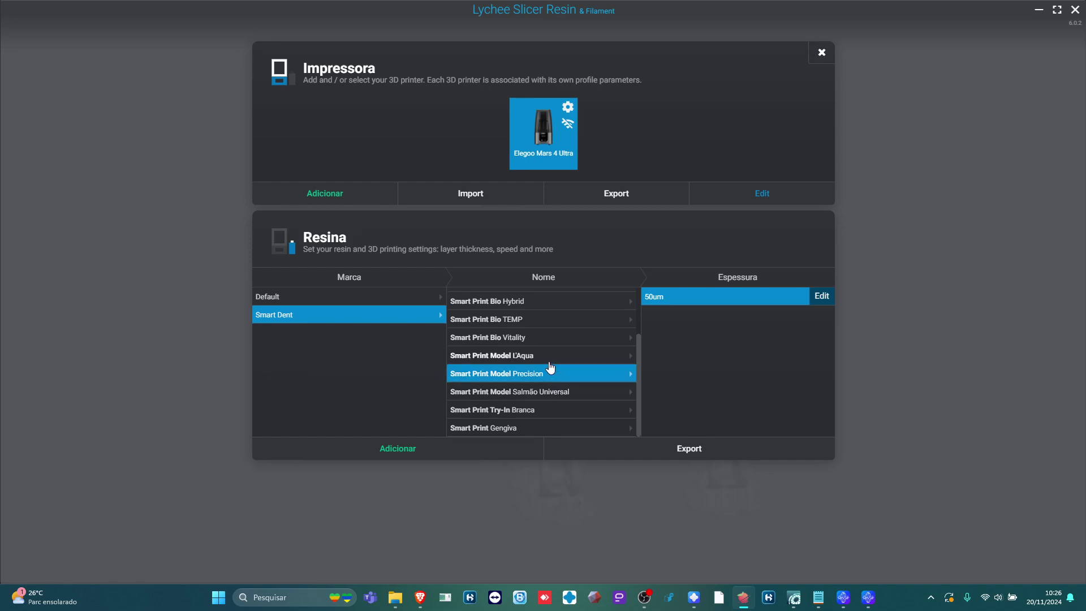
pyautogui.click(533, 339)
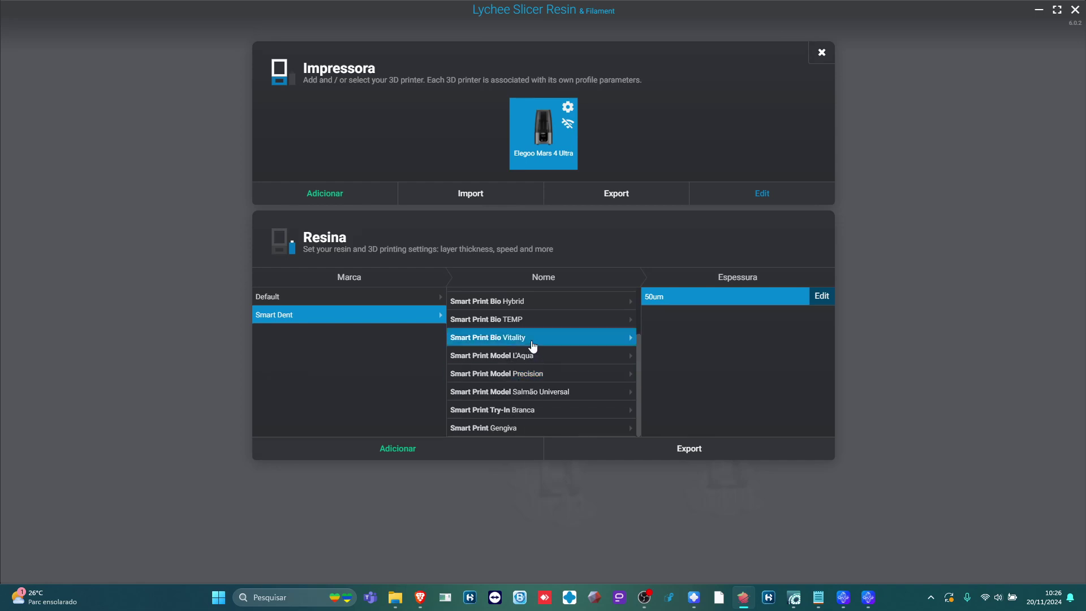
pyautogui.click(821, 55)
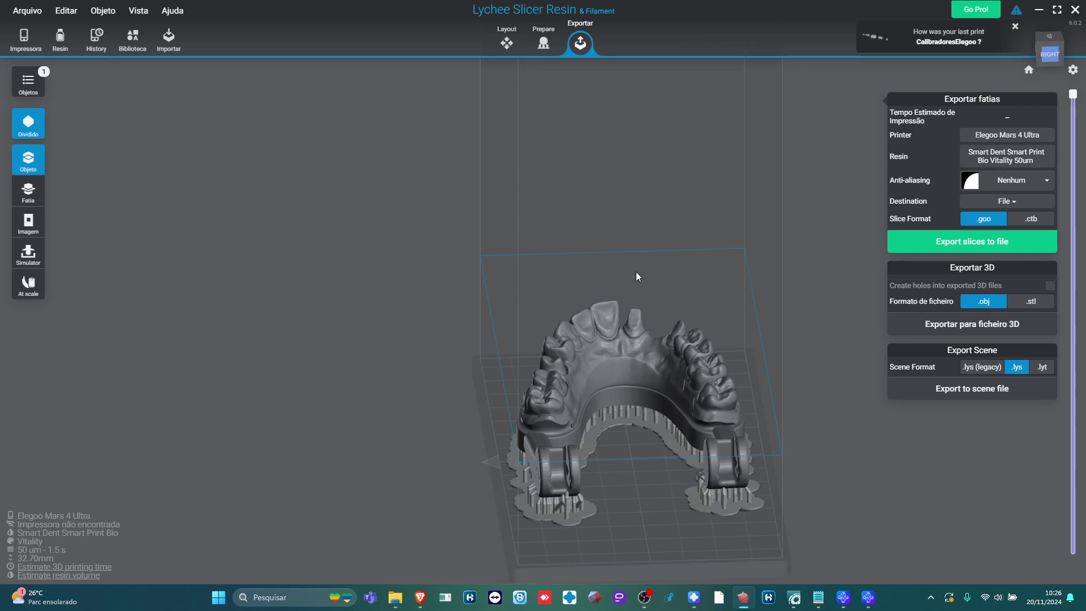
# - View the supported model from above and reopen the printer and resin selection
pyautogui.moveTo(787, 349); pyautogui.dragTo(727, 388, button='right')
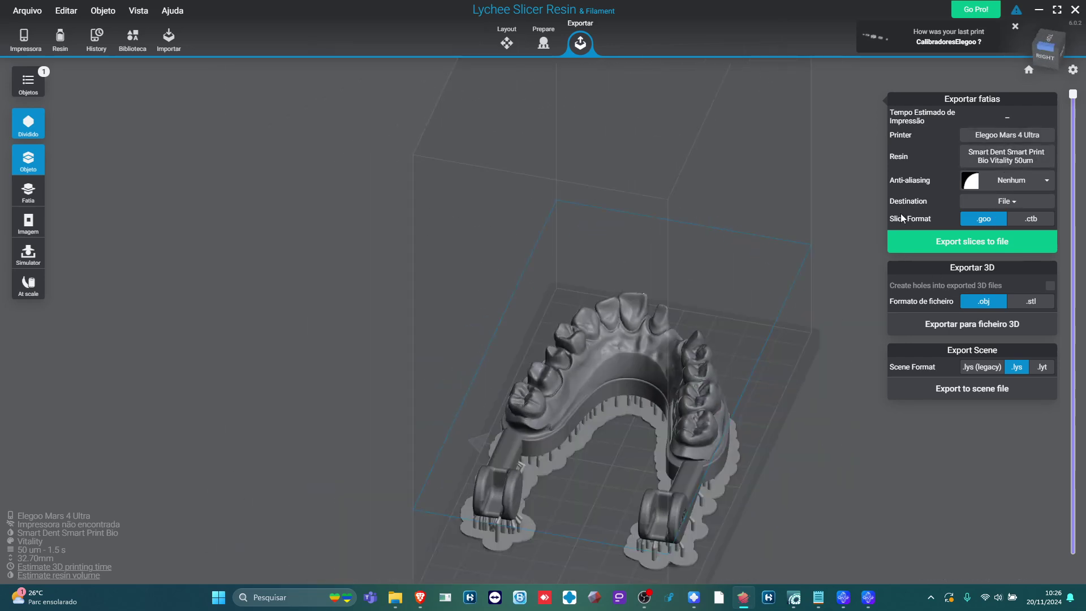
pyautogui.moveTo(755, 296); pyautogui.dragTo(799, 256, button='right')
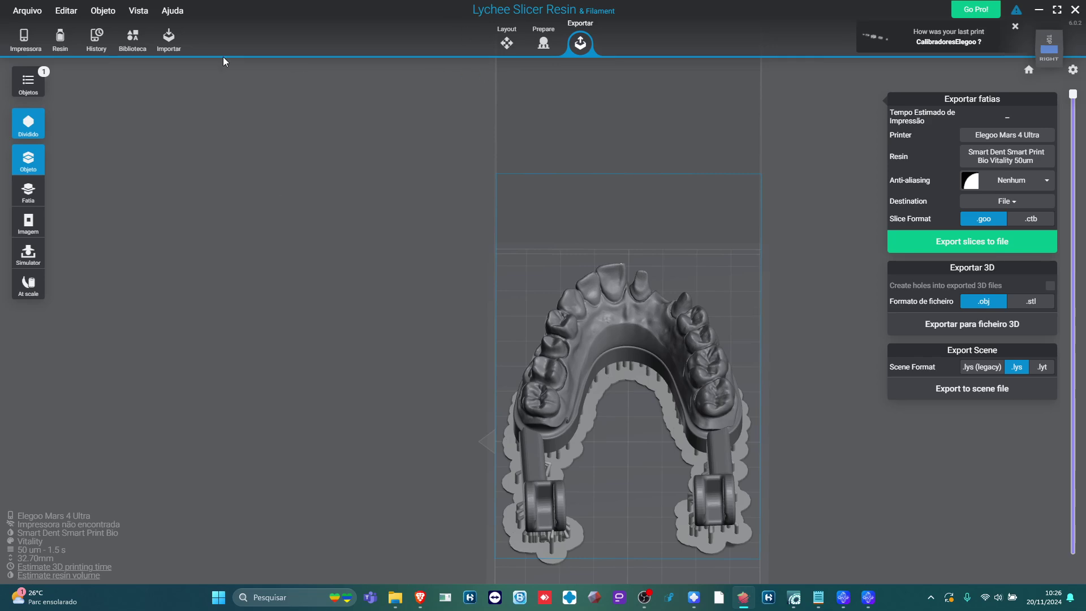
pyautogui.click(35, 50)
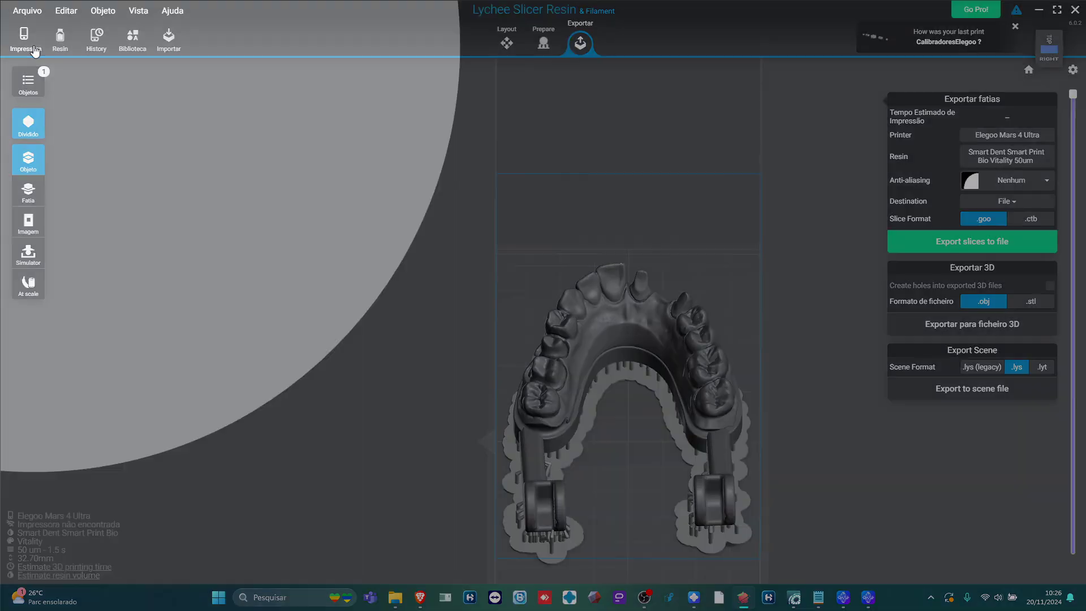
pyautogui.click(23, 36)
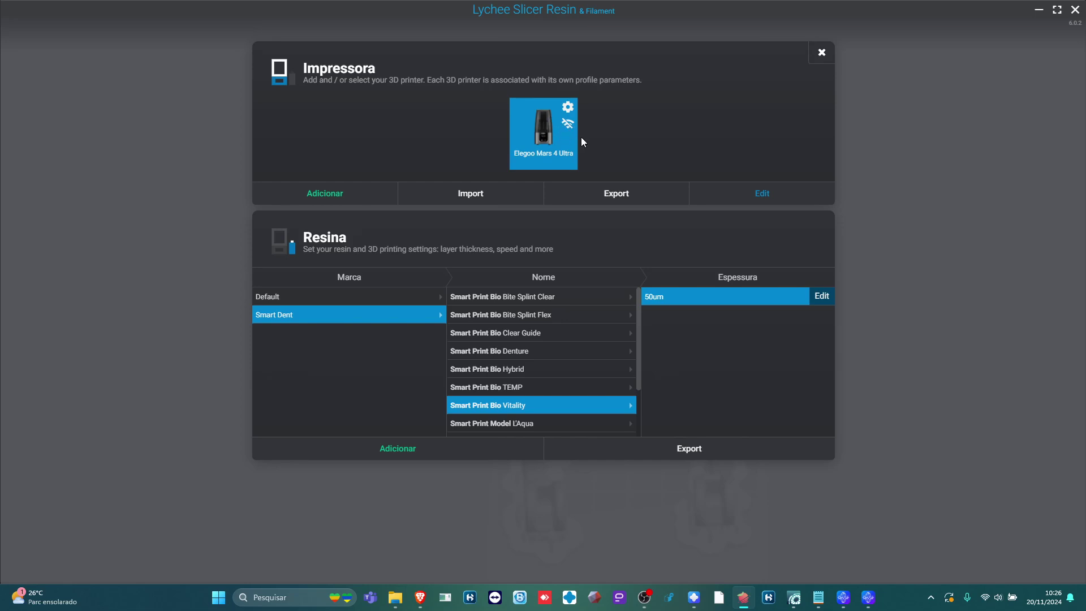
# - Open the Elegoo Mars 4 Ultra printer settings and look for the printer on the network
pyautogui.click(568, 109)
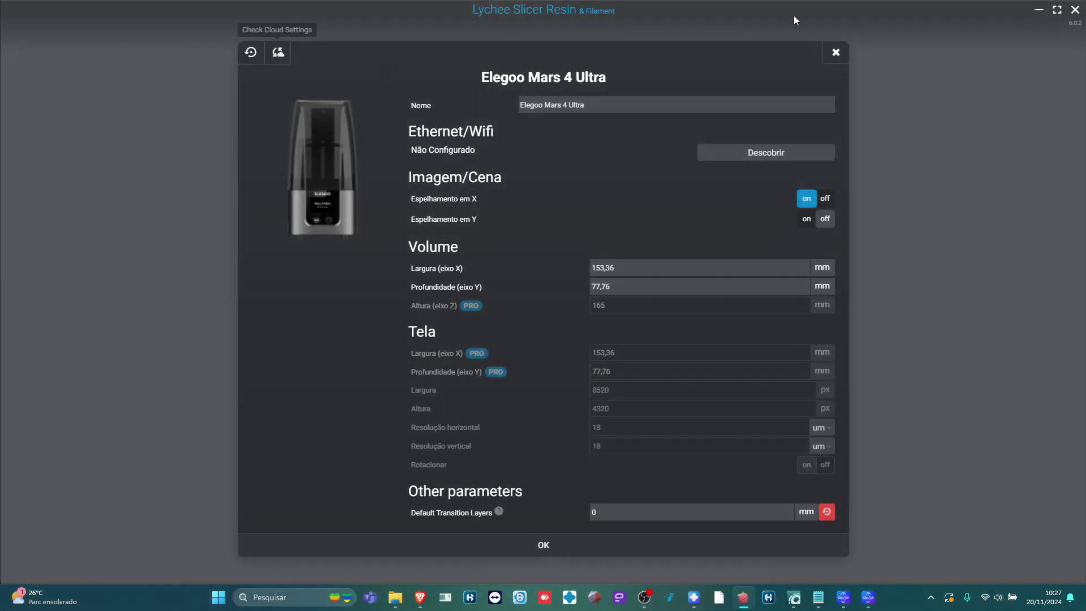
pyautogui.click(835, 52)
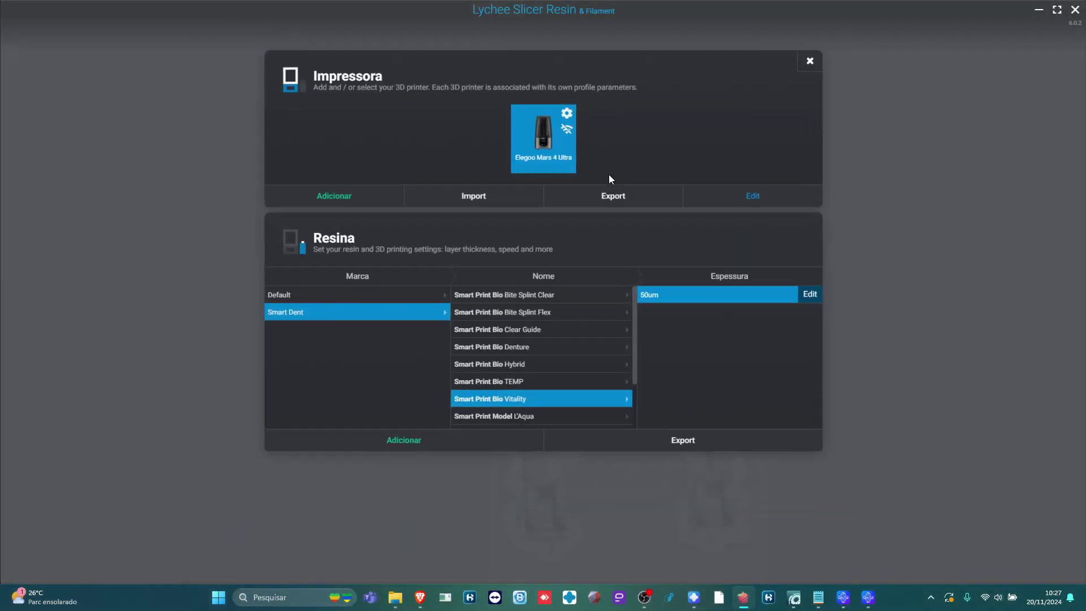
pyautogui.click(568, 107)
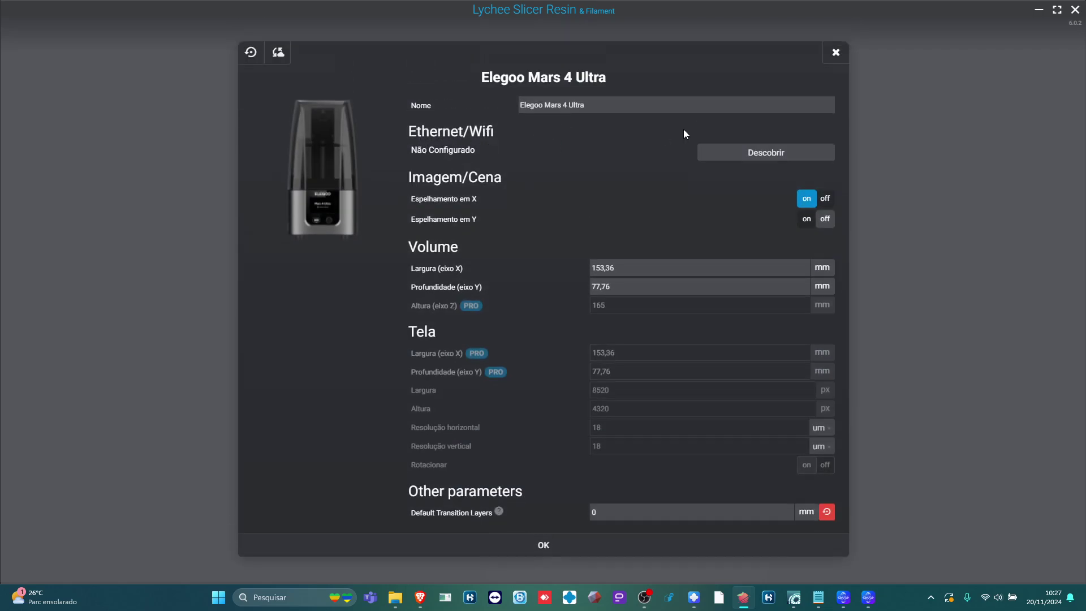
pyautogui.click(792, 157)
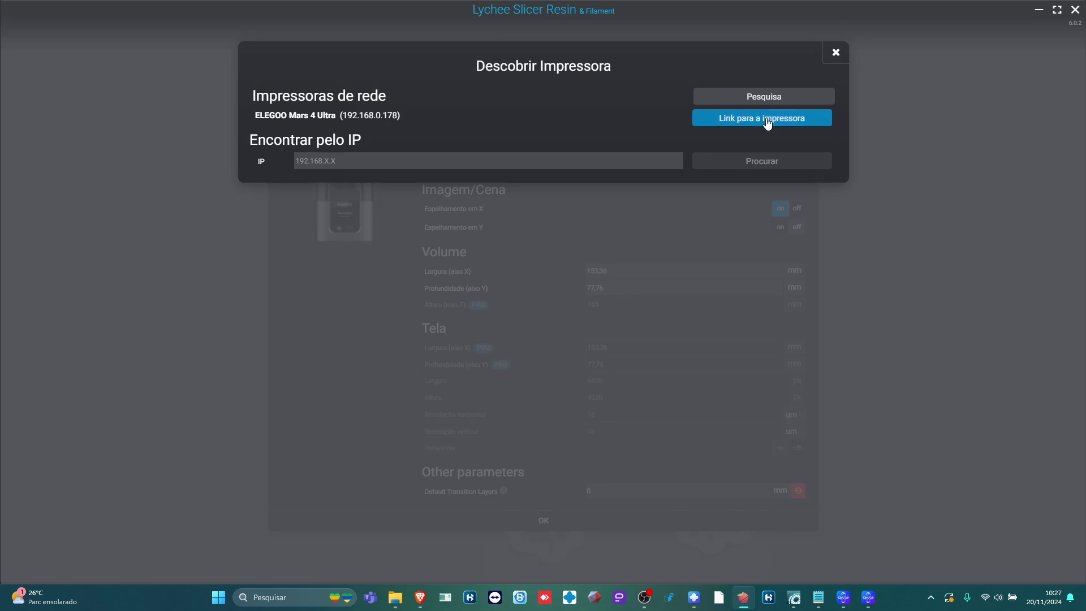
pyautogui.click(835, 57)
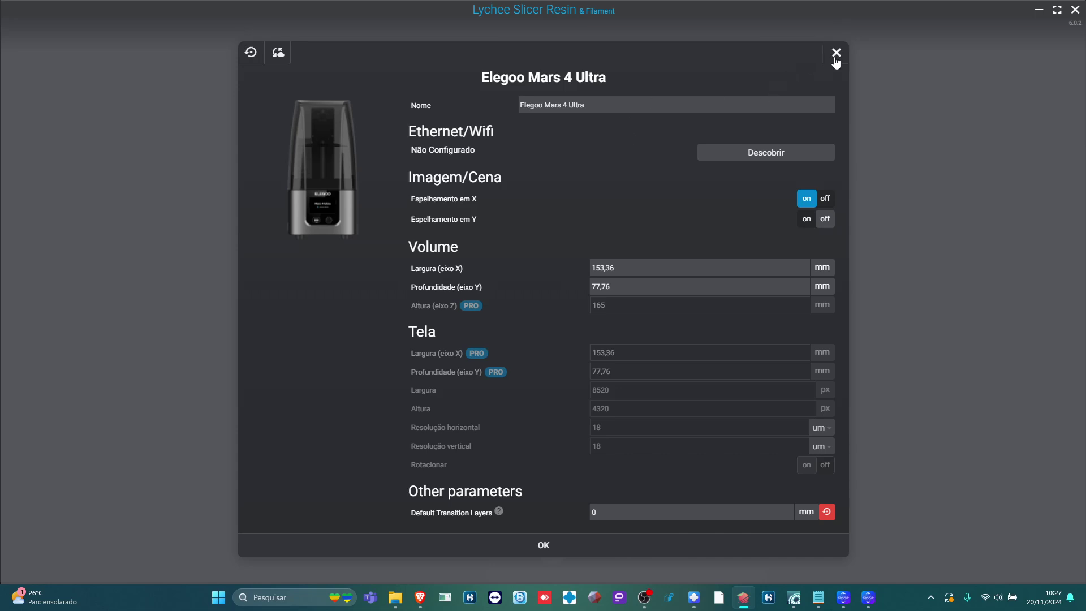
# - Link the Elegoo Mars 4 Ultra profile to the ELEGOO Mars 4 Ultra network printer and close the printer and resin selection
pyautogui.click(759, 154)
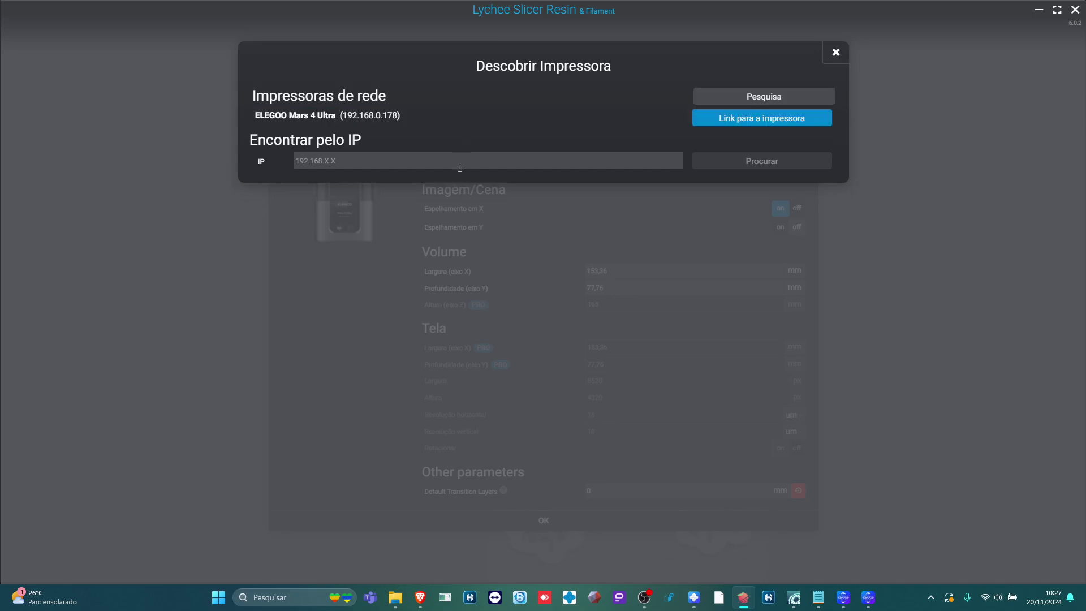
pyautogui.click(730, 118)
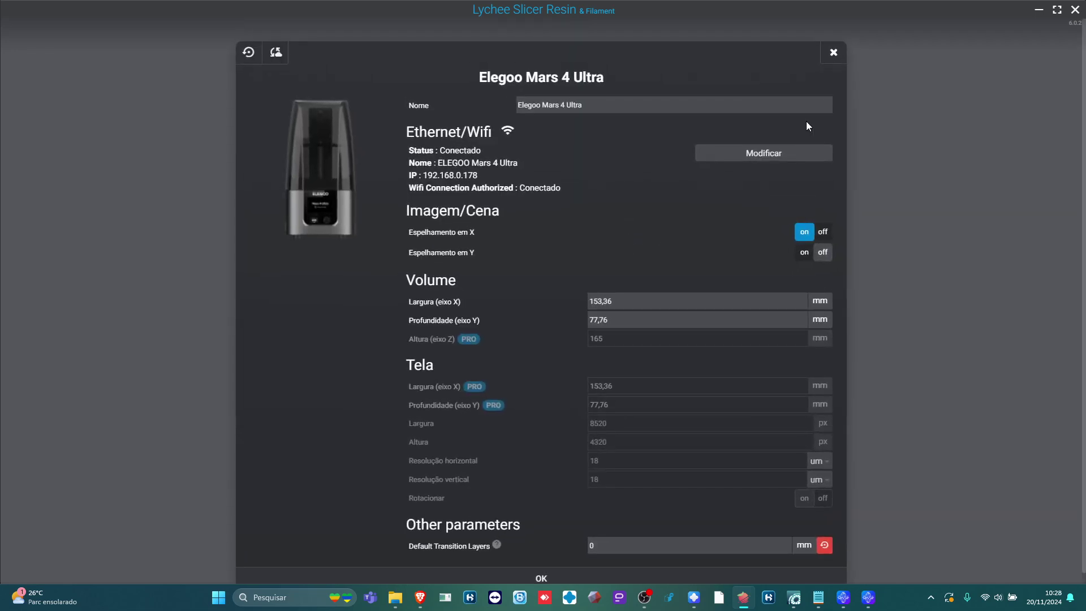
pyautogui.click(833, 51)
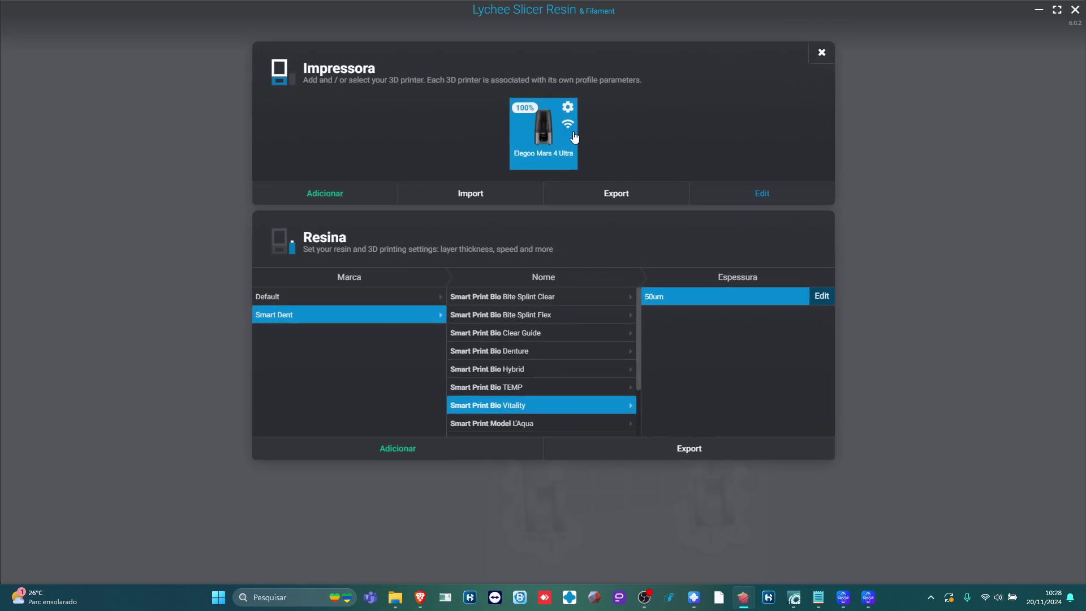
pyautogui.click(821, 51)
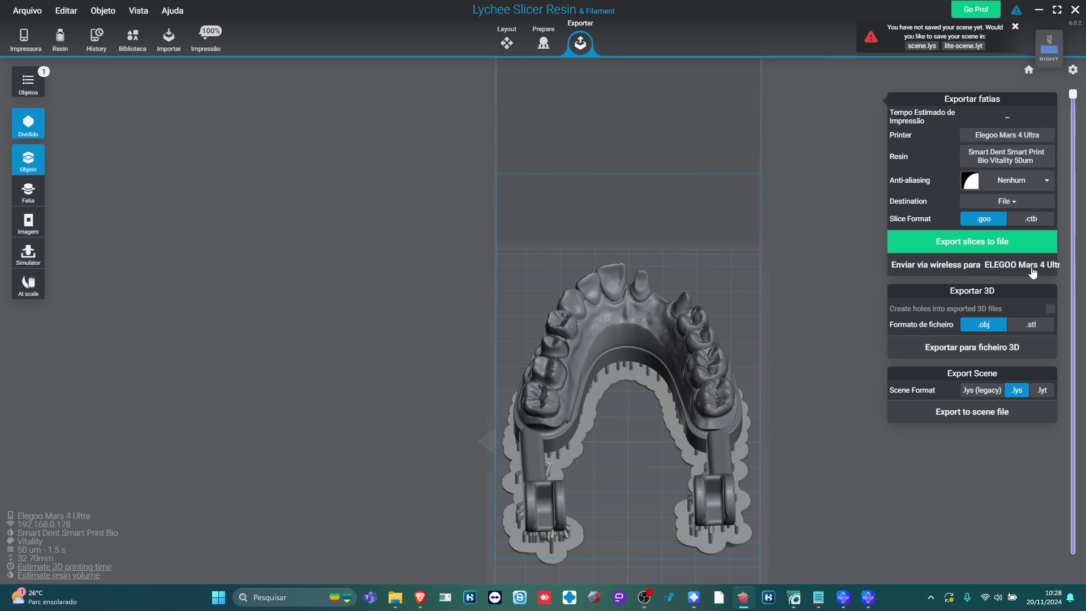
# - Start exporting the slices to a .goo file and dismiss the advertisement once its countdown ends
pyautogui.scroll(5, 847, 288)
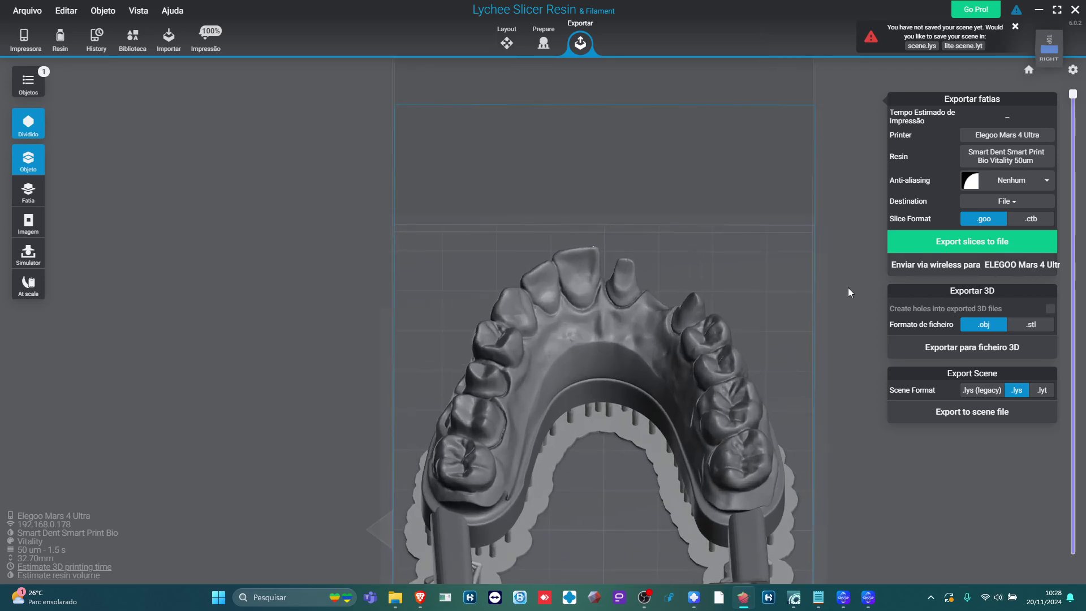
pyautogui.moveTo(847, 288); pyautogui.dragTo(762, 293, button='right')
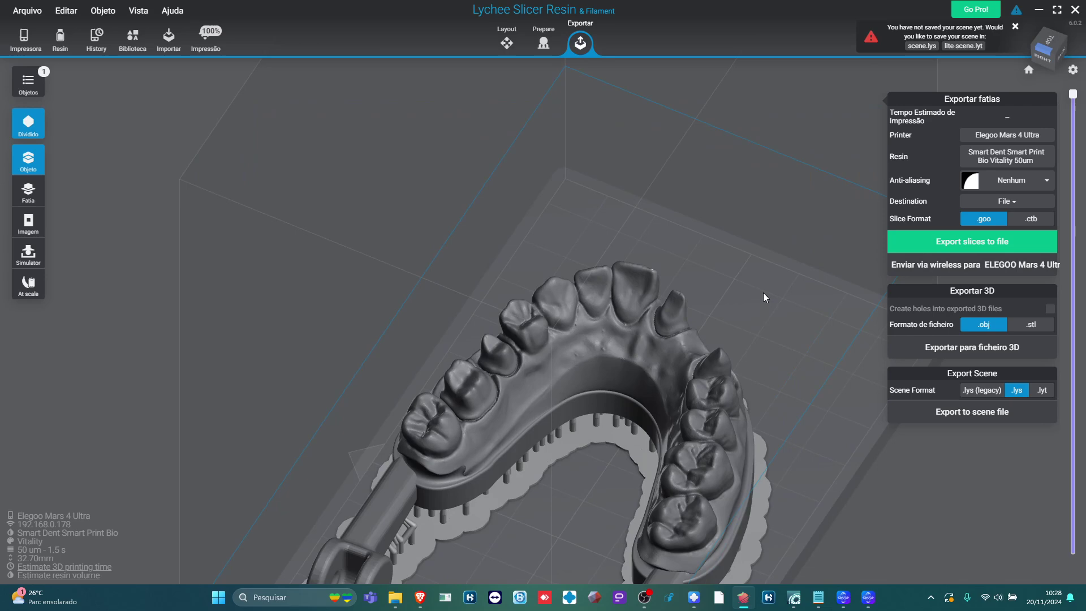
pyautogui.click(977, 247)
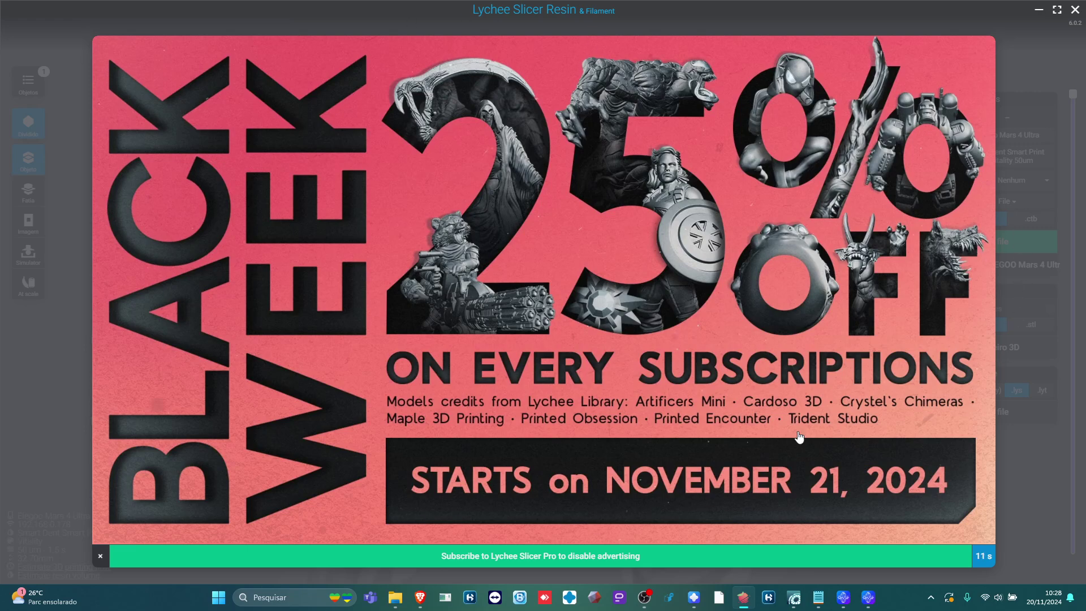
pyautogui.click(994, 559)
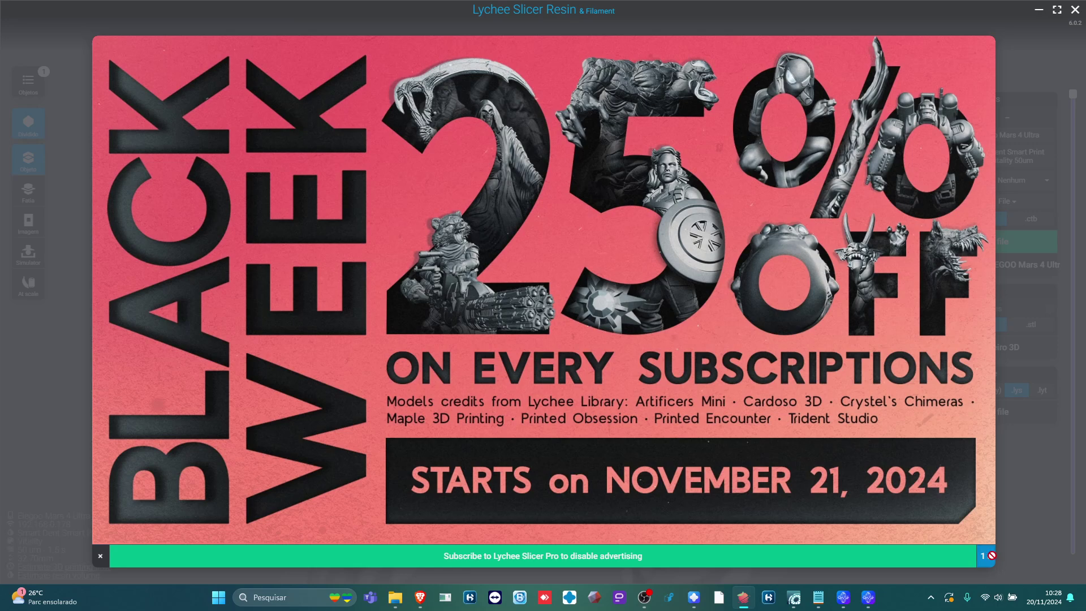
pyautogui.click(973, 556)
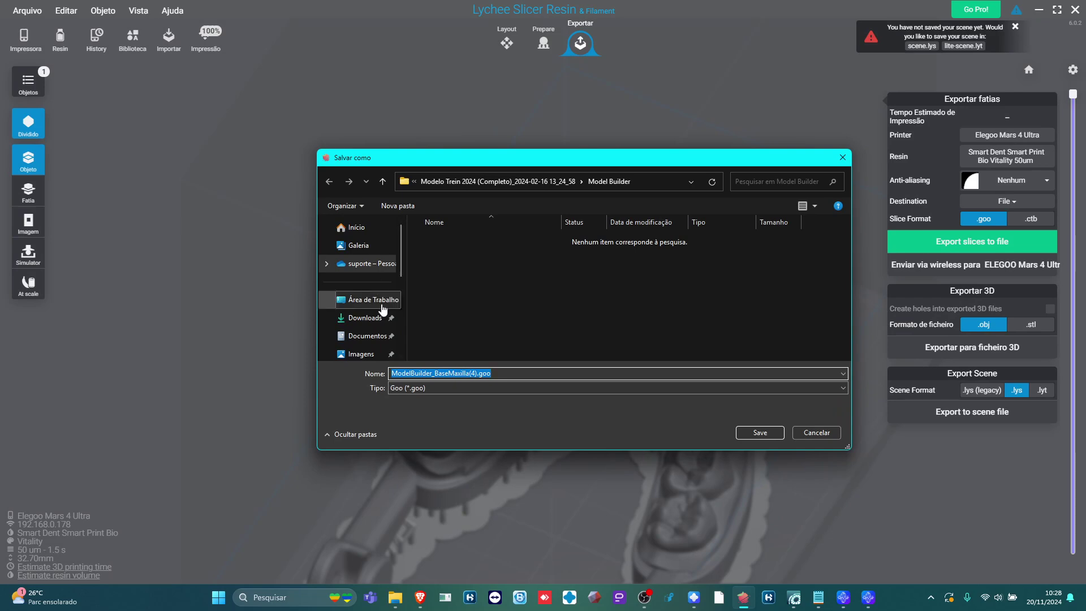
# - Browse the Downloads and Documents folders and choose the desktop folder (Área de Trabalho) as the export location
pyautogui.scroll(-3, 379, 308)
pyautogui.scroll(3, 376, 307)
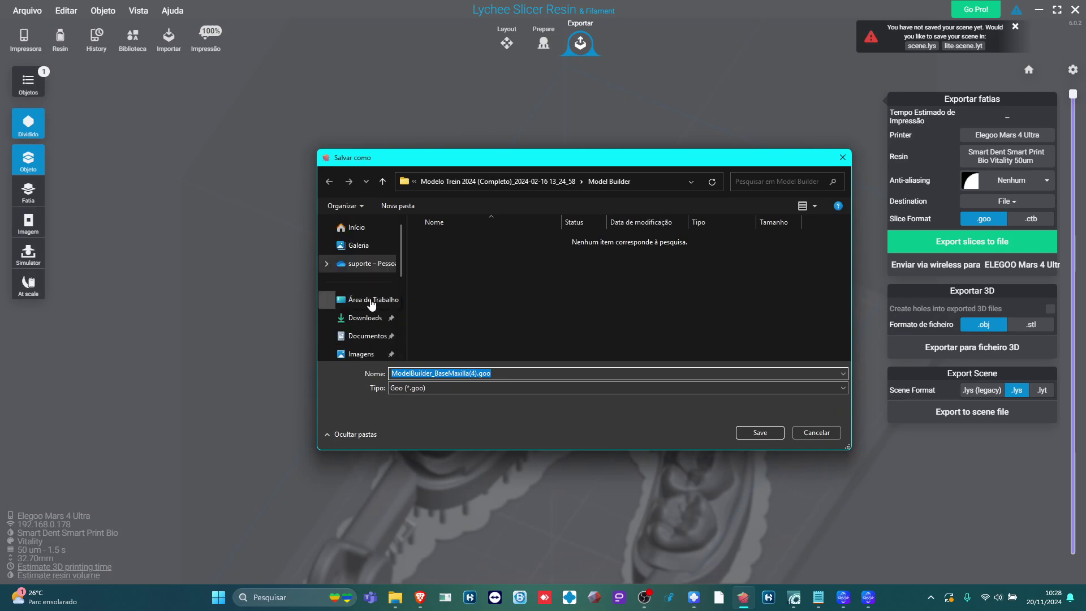
pyautogui.click(372, 304)
pyautogui.click(365, 318)
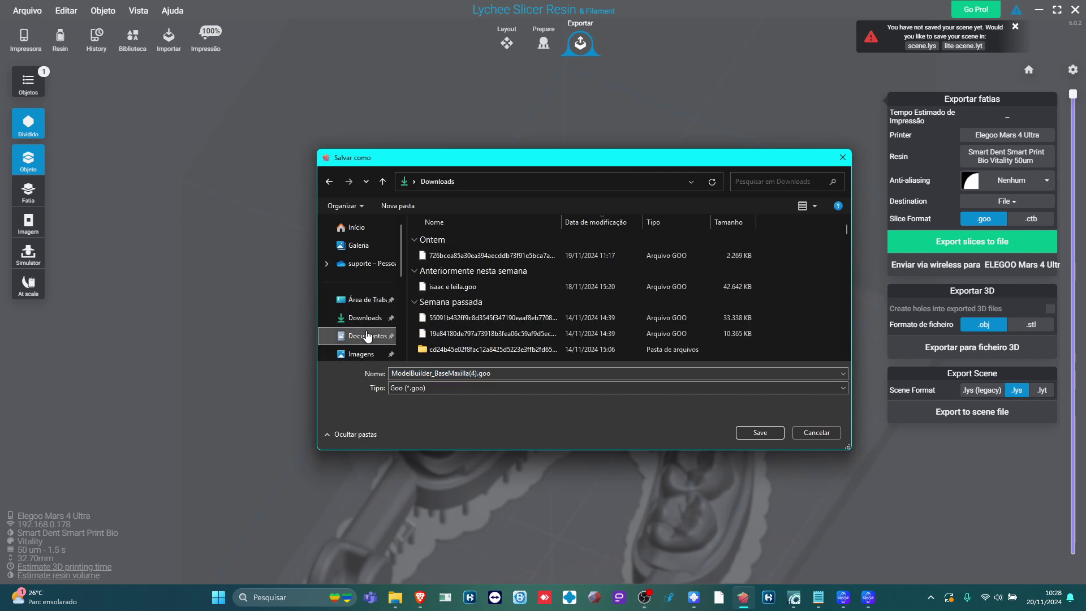
pyautogui.click(368, 336)
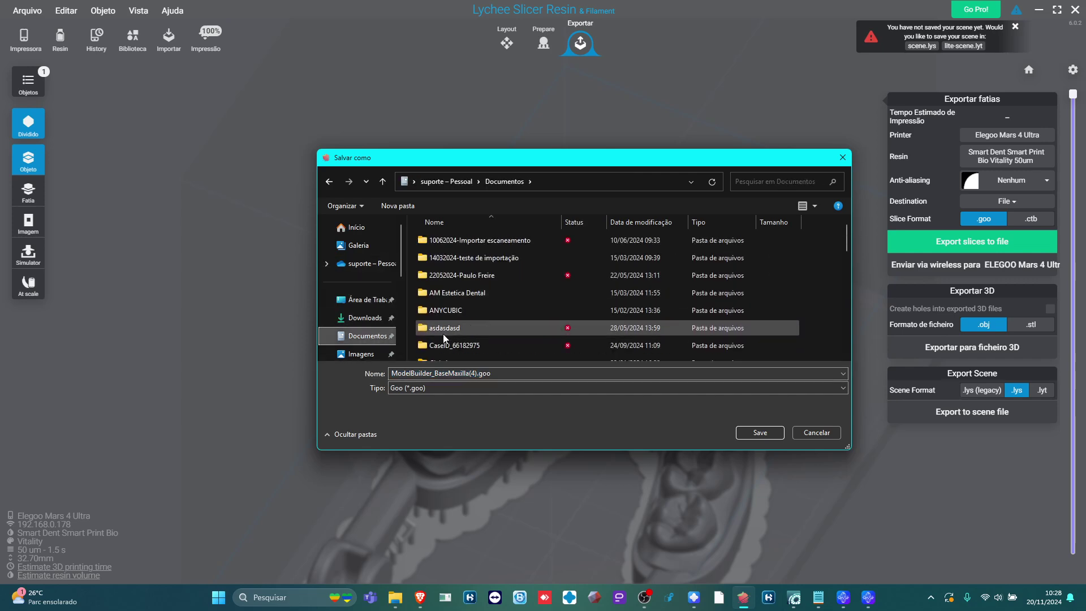
pyautogui.click(374, 321)
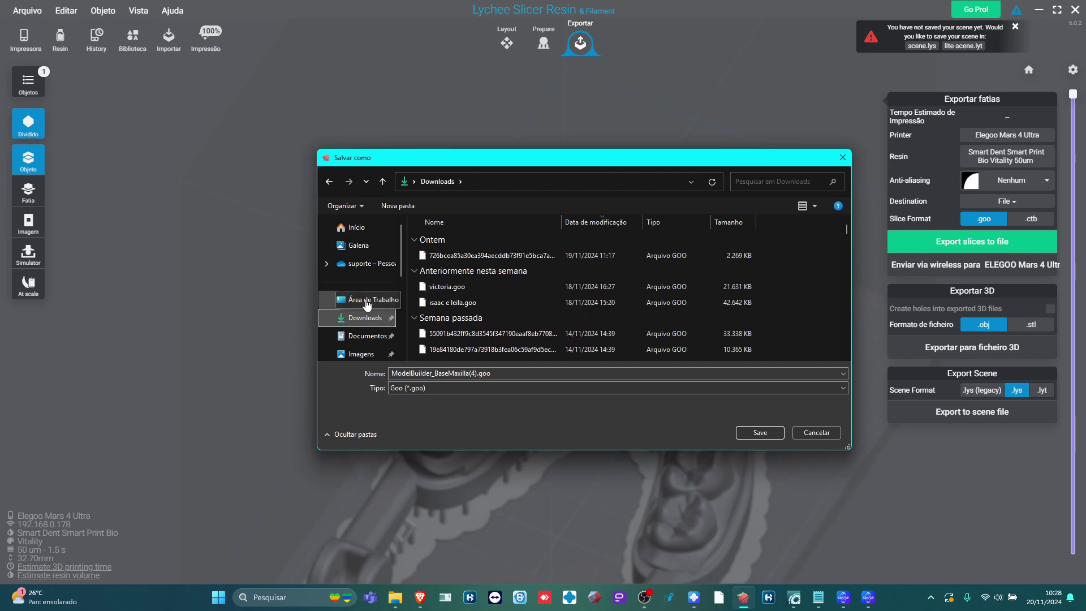
pyautogui.click(368, 301)
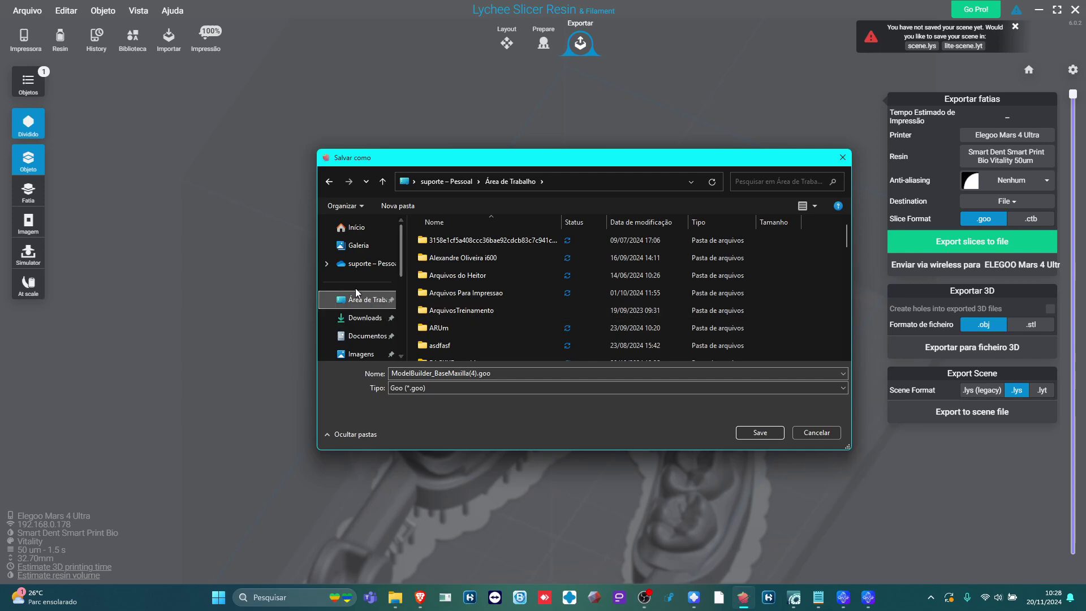
# - Name the sliced file "Modelo teste treinamento" and save it in .goo format
pyautogui.tripleClick(512, 371)
pyautogui.press('BackSpace')
pyautogui.write('Modelo teste trein')
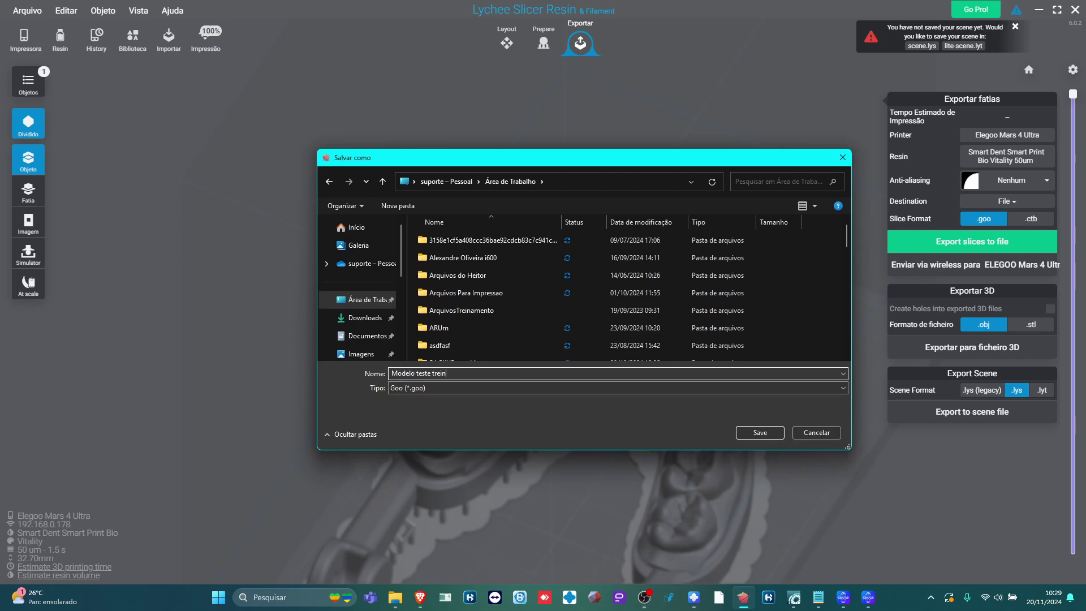
pyautogui.write('amentoi')
pyautogui.click(759, 432)
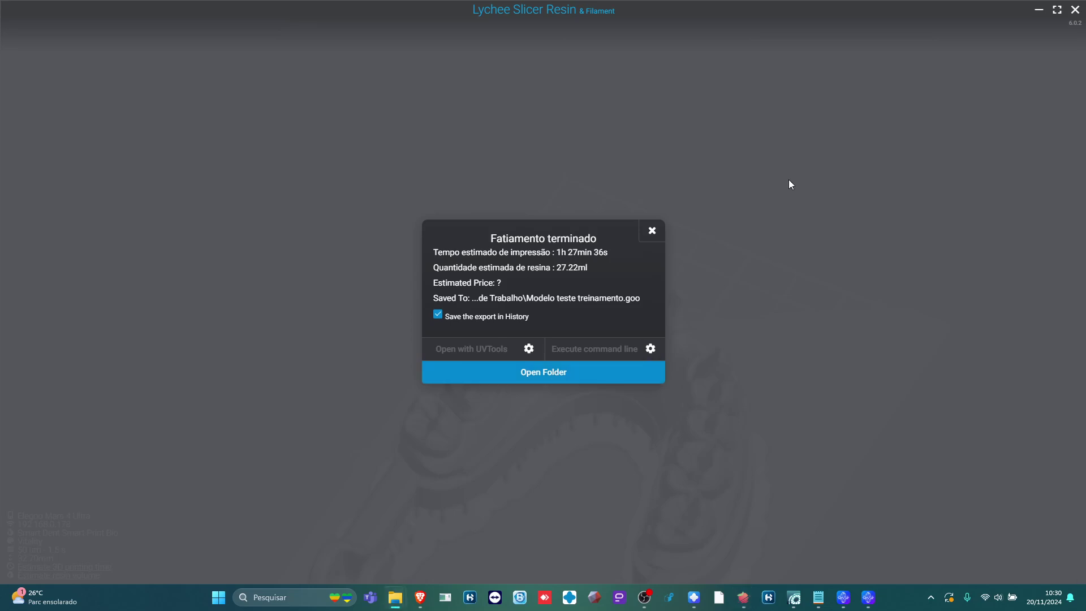
# - In File Explorer, look through the desktop folder for the exported file and search it for "modelo teste"
pyautogui.moveTo(1085, 130); pyautogui.dragTo(658, 140)
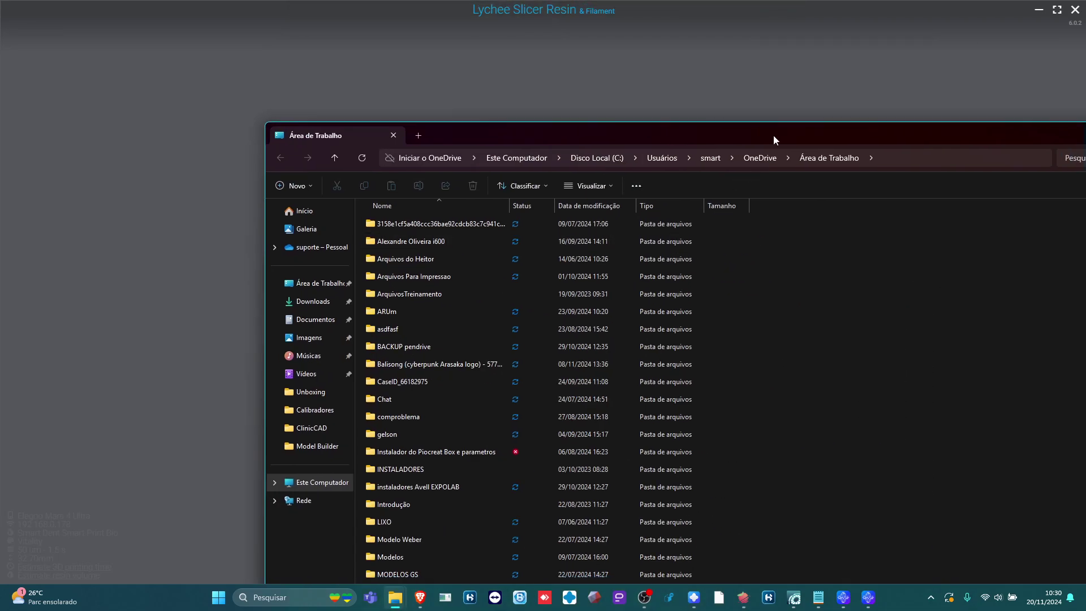
pyautogui.moveTo(770, 130); pyautogui.dragTo(668, 51)
pyautogui.scroll(-15, 688, 228)
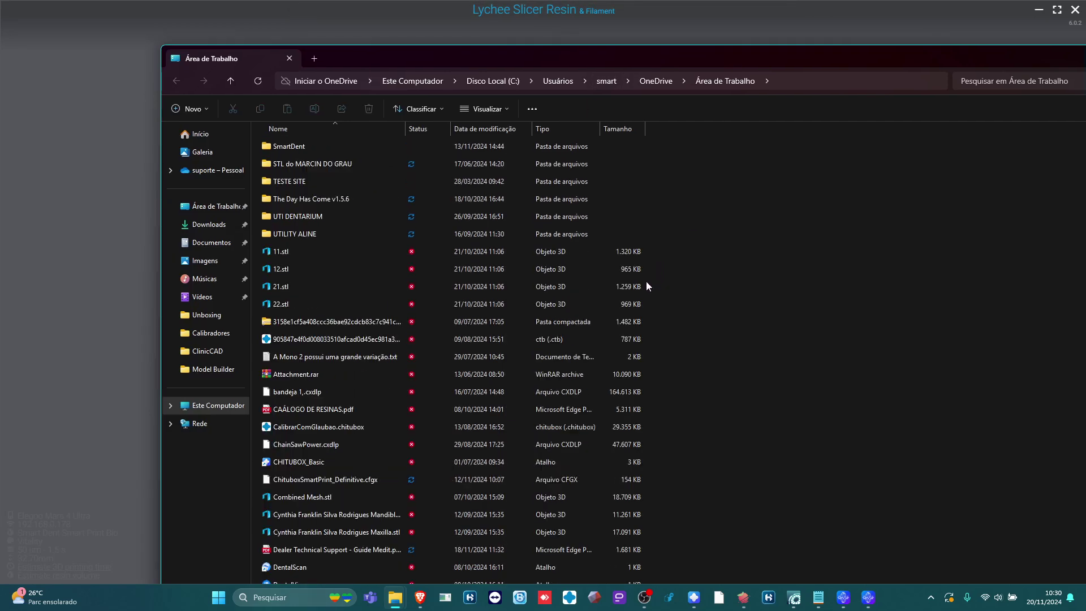
pyautogui.scroll(7, 560, 291)
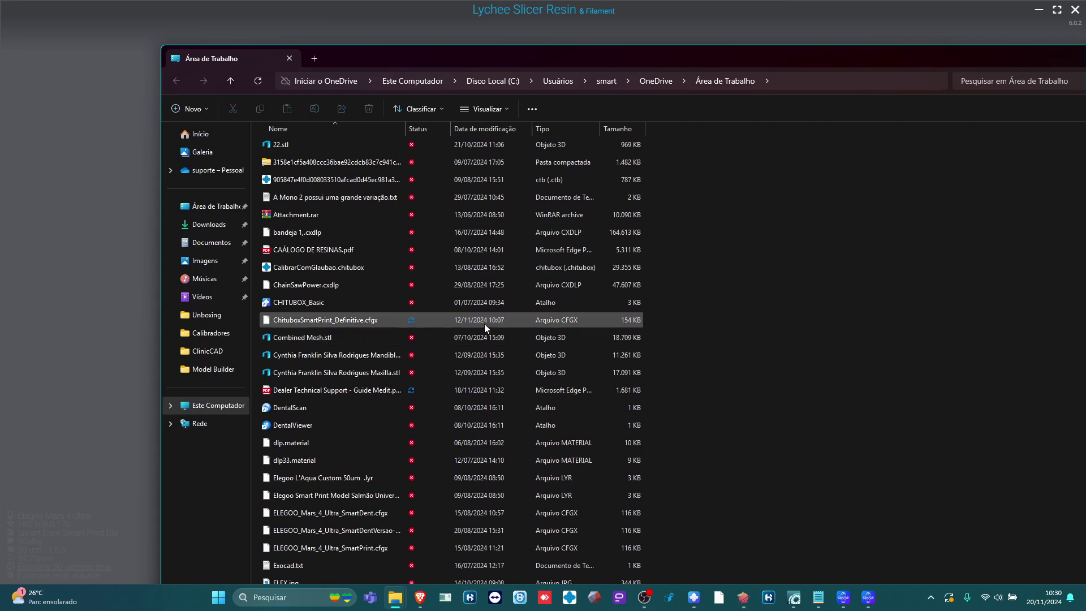
pyautogui.scroll(-5, 484, 326)
pyautogui.scroll(-5, 409, 416)
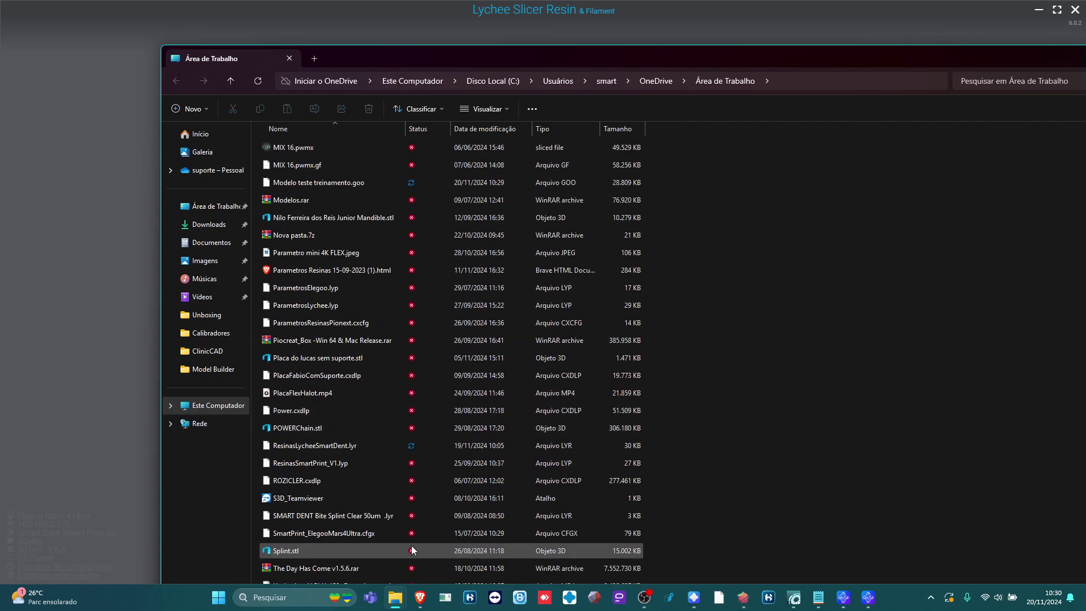
pyautogui.scroll(10, 412, 480)
pyautogui.click(992, 76)
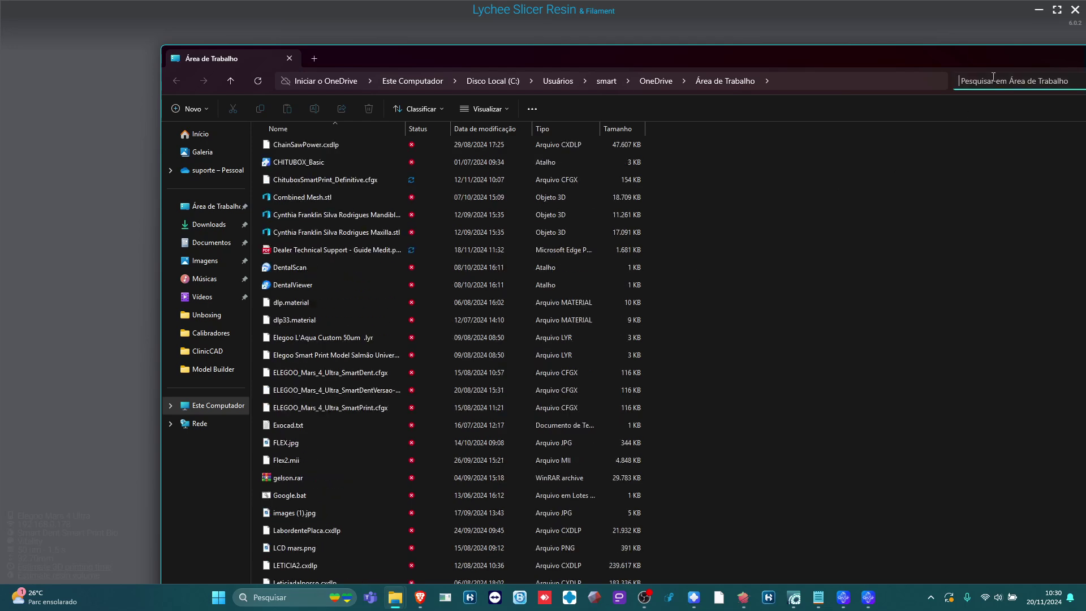
pyautogui.write('modelo teste')
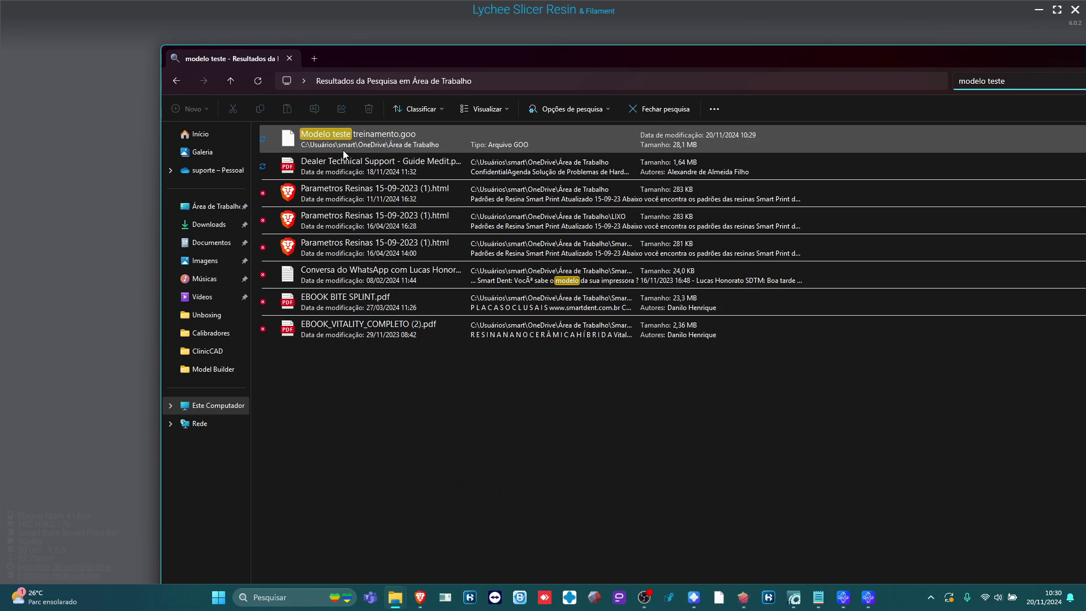
# - Copy Modelo teste treinamento.goo and go to the local disk C: to show where a copied file can be pasted
pyautogui.click(357, 145)
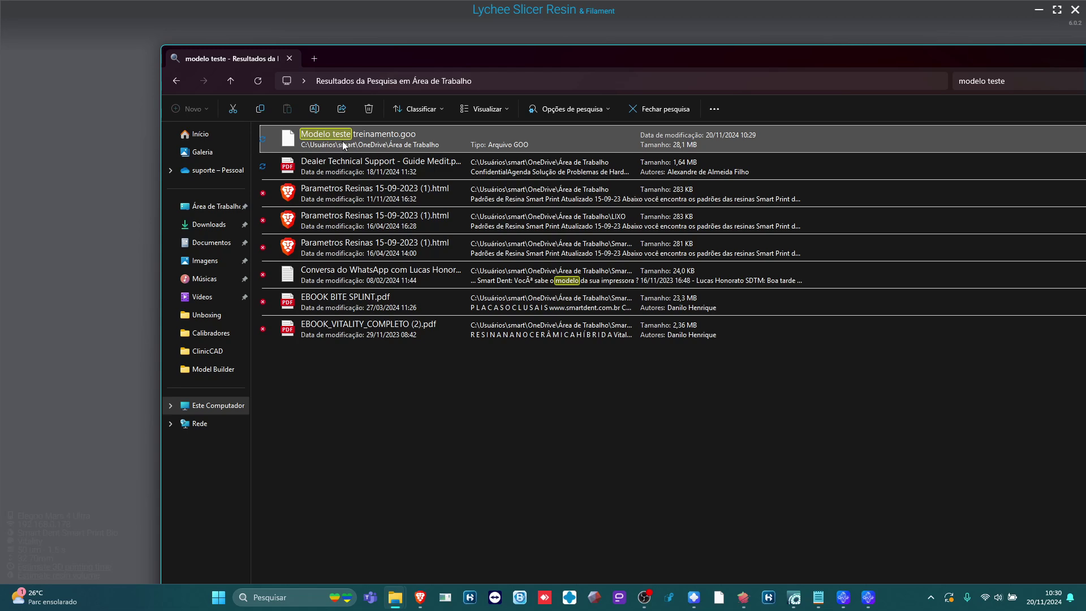
pyautogui.rightClick(341, 141)
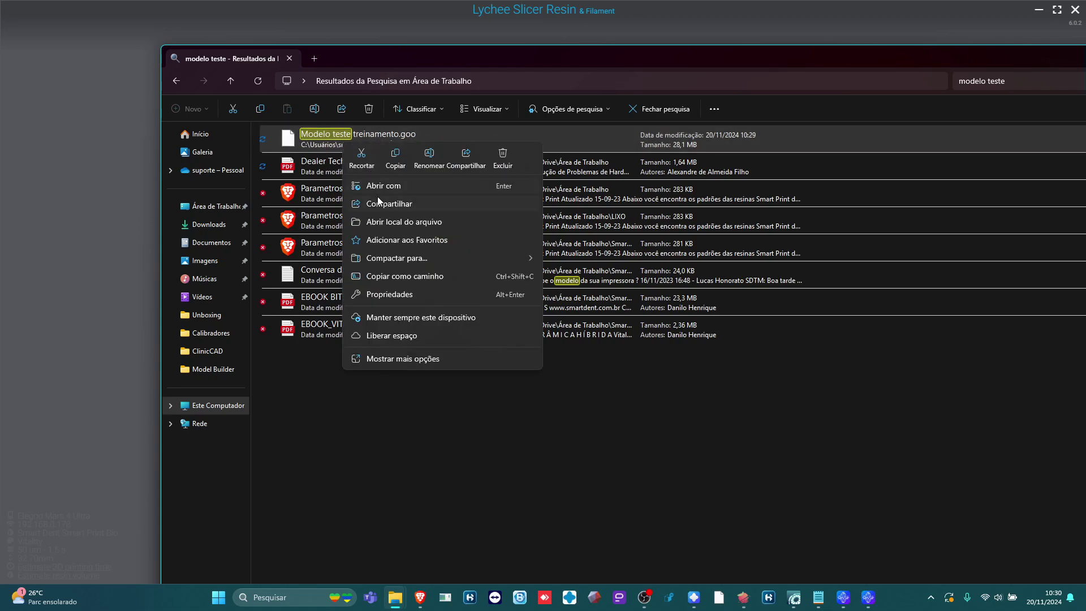
pyautogui.click(396, 158)
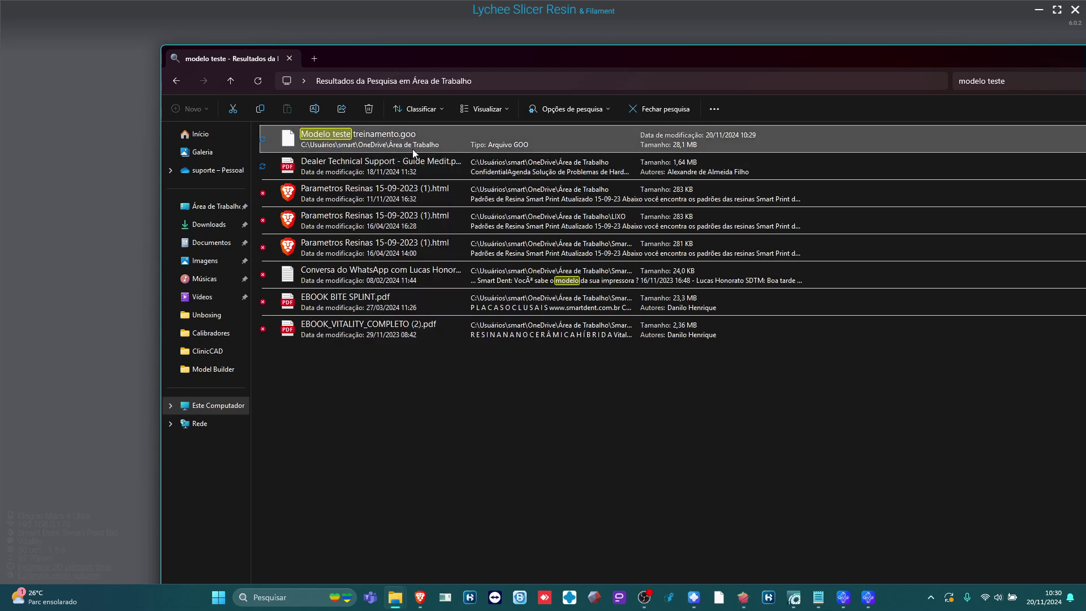
pyautogui.click(233, 406)
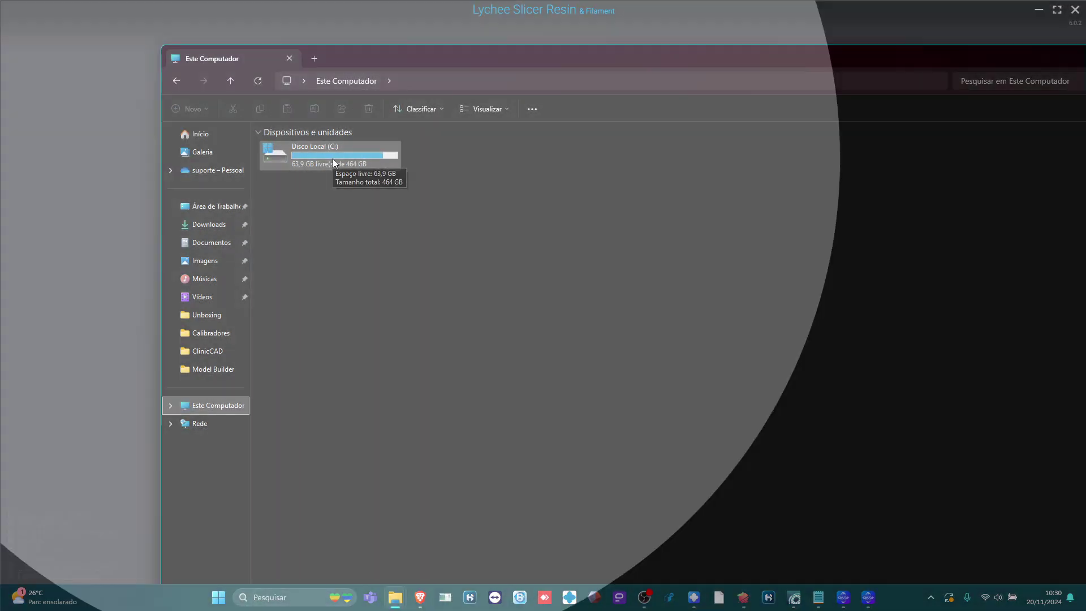
pyautogui.doubleClick(346, 156)
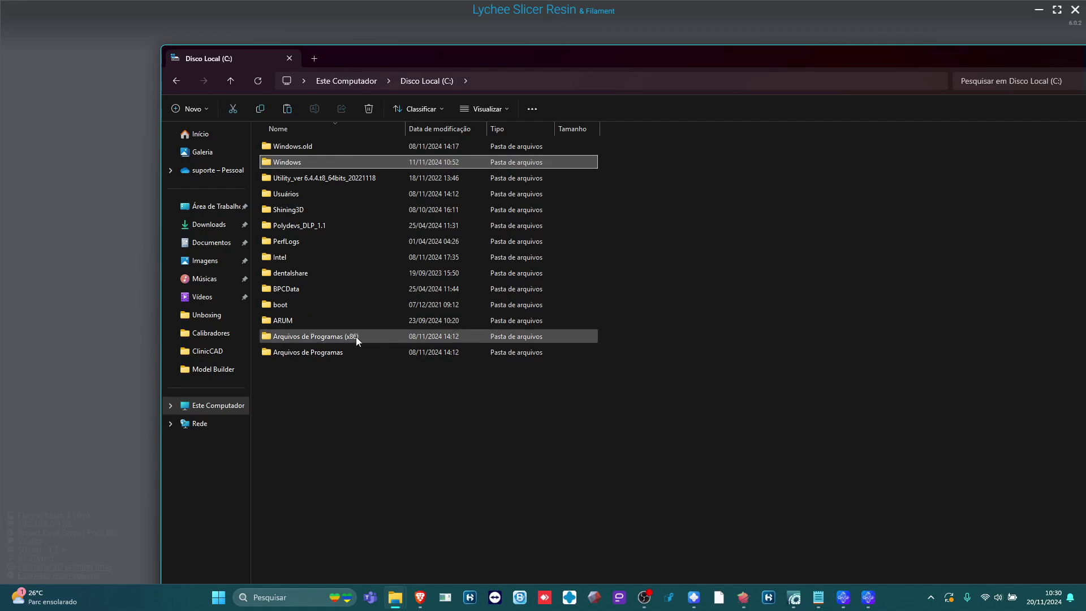
pyautogui.rightClick(325, 400)
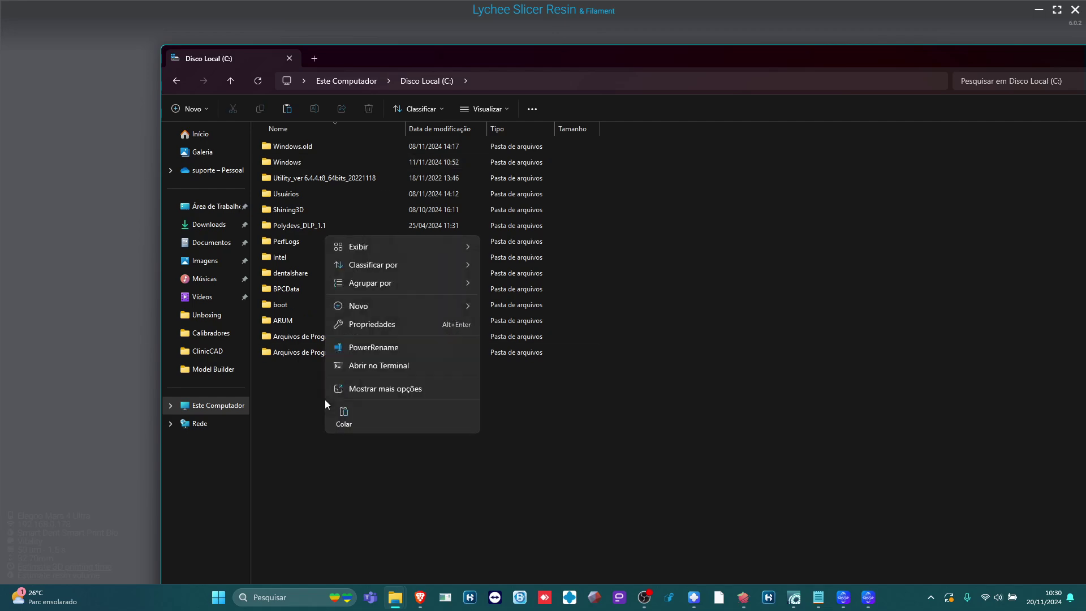
pyautogui.click(389, 452)
# - Close the File Explorer window and the slicing summary to return to the export stage
pyautogui.moveTo(999, 55); pyautogui.dragTo(908, 53)
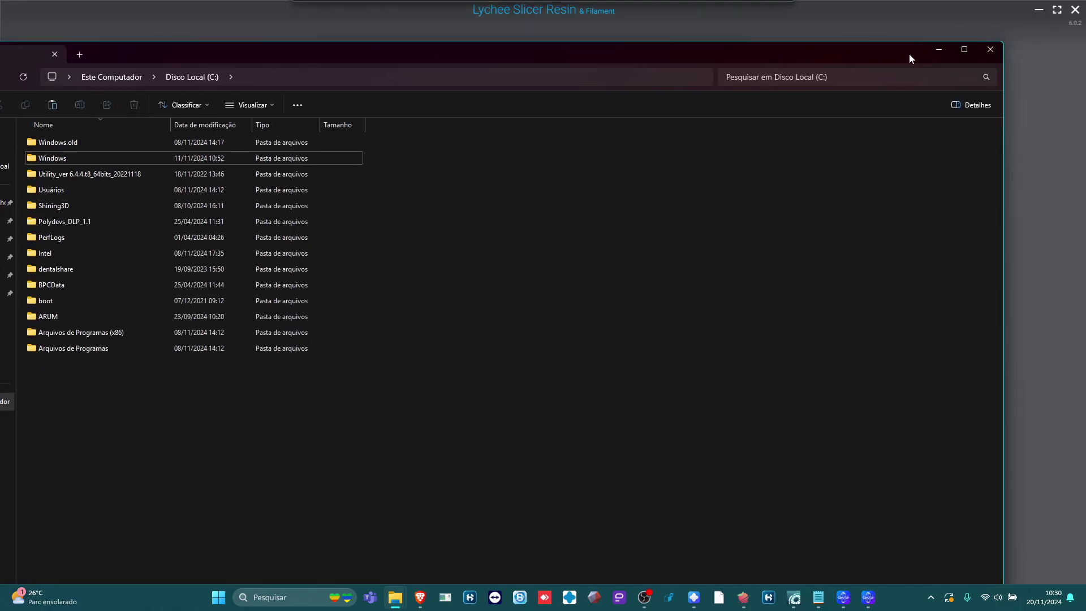
pyautogui.click(989, 50)
pyautogui.click(652, 230)
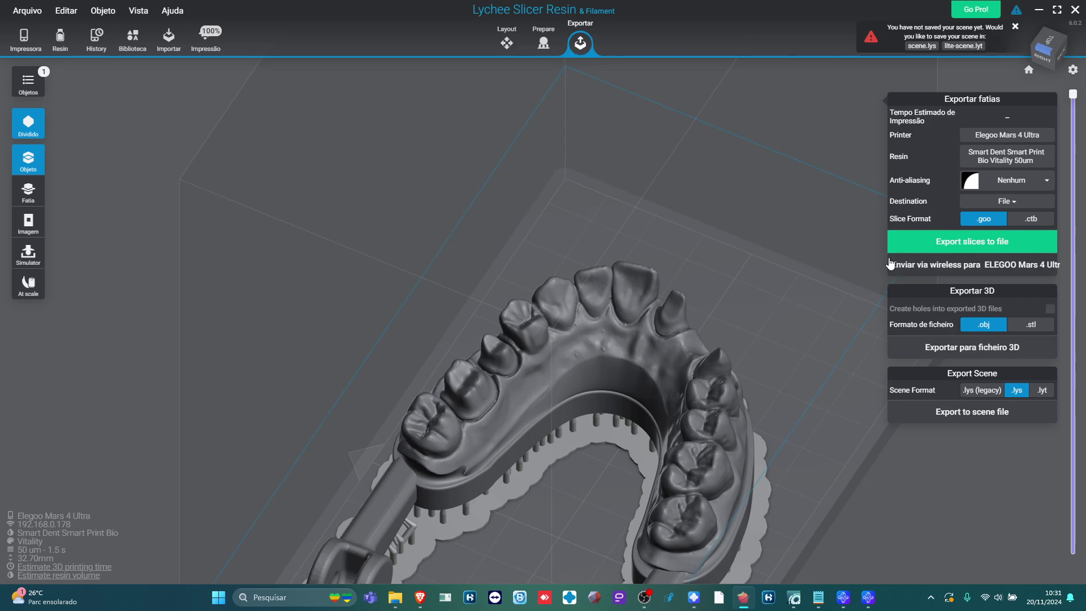
# - Show the wireless sending options for the ELEGOO Mars 4 Ultra and inspect the supported model from other angles
pyautogui.click(941, 266)
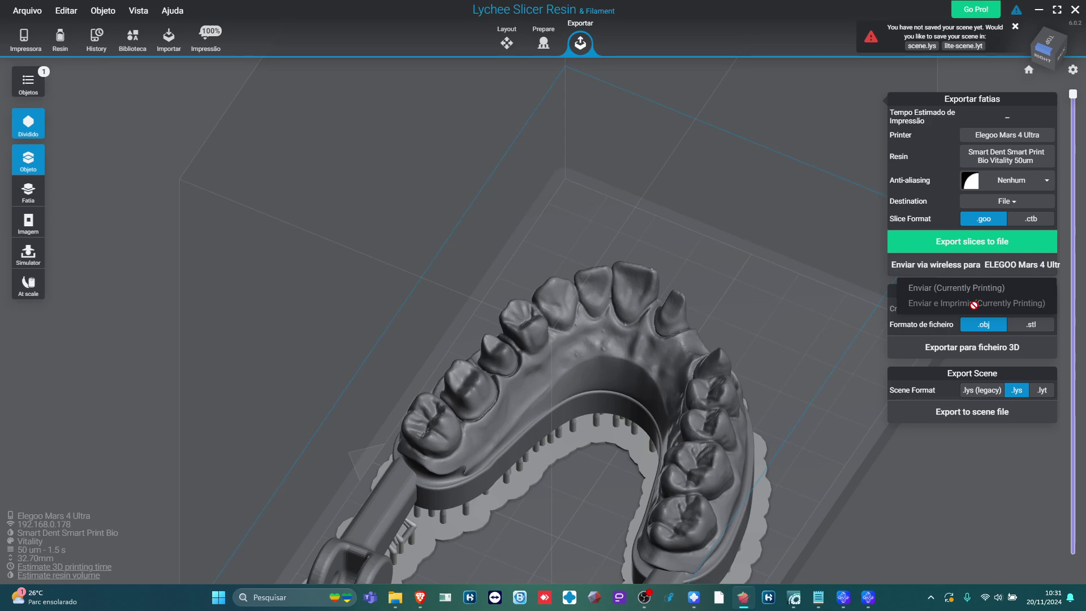
pyautogui.moveTo(774, 253); pyautogui.dragTo(711, 380)
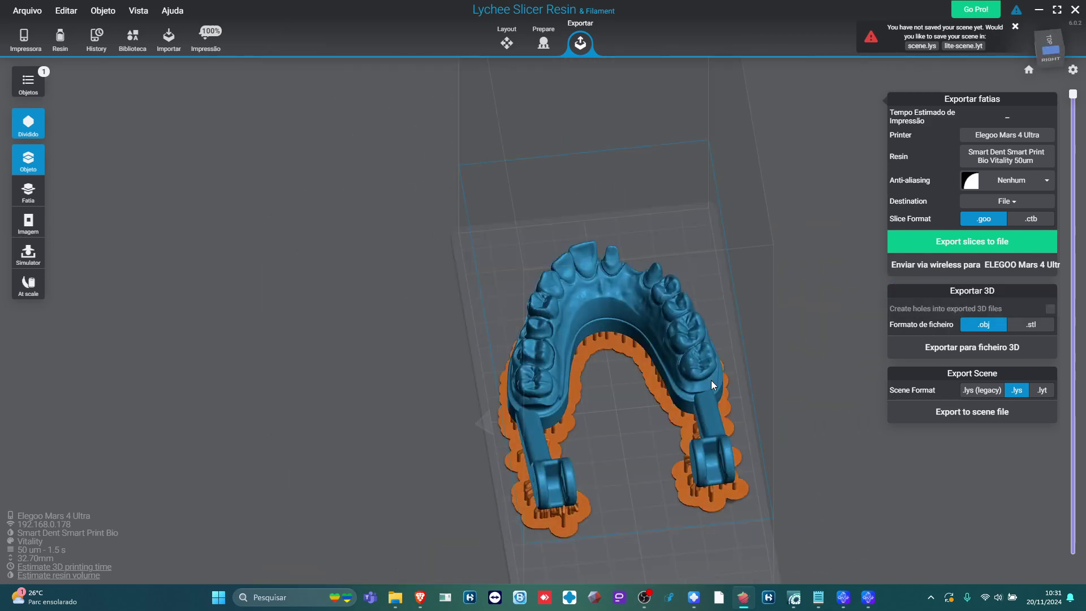
pyautogui.moveTo(606, 456); pyautogui.dragTo(860, 443)
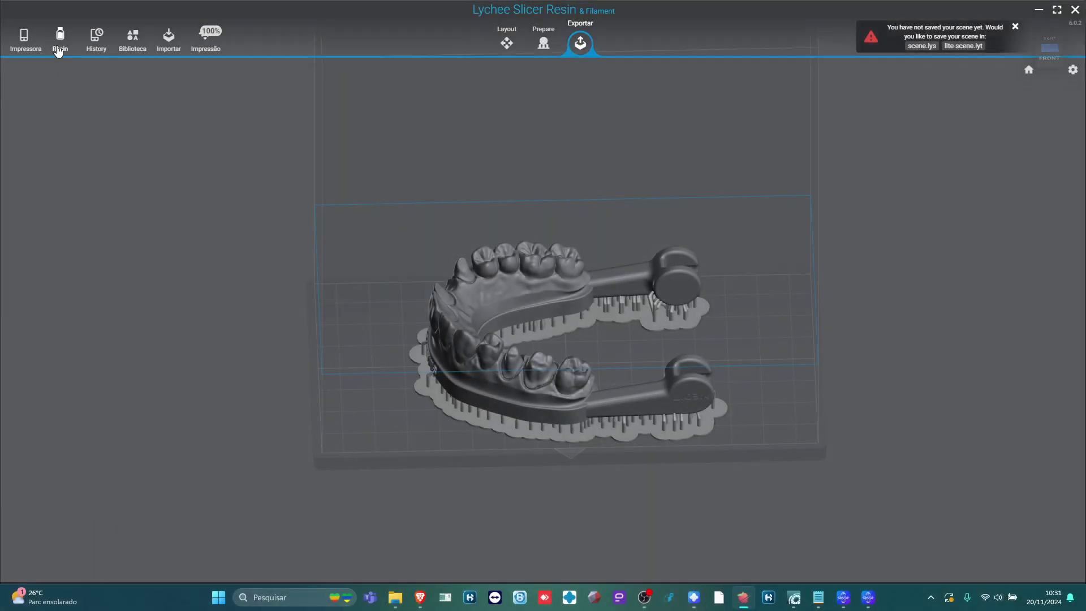
# - Review the current resin profile's settings, close them and look through the Smart Dent resin list, including Smart Print Bio Hybrid
pyautogui.click(58, 42)
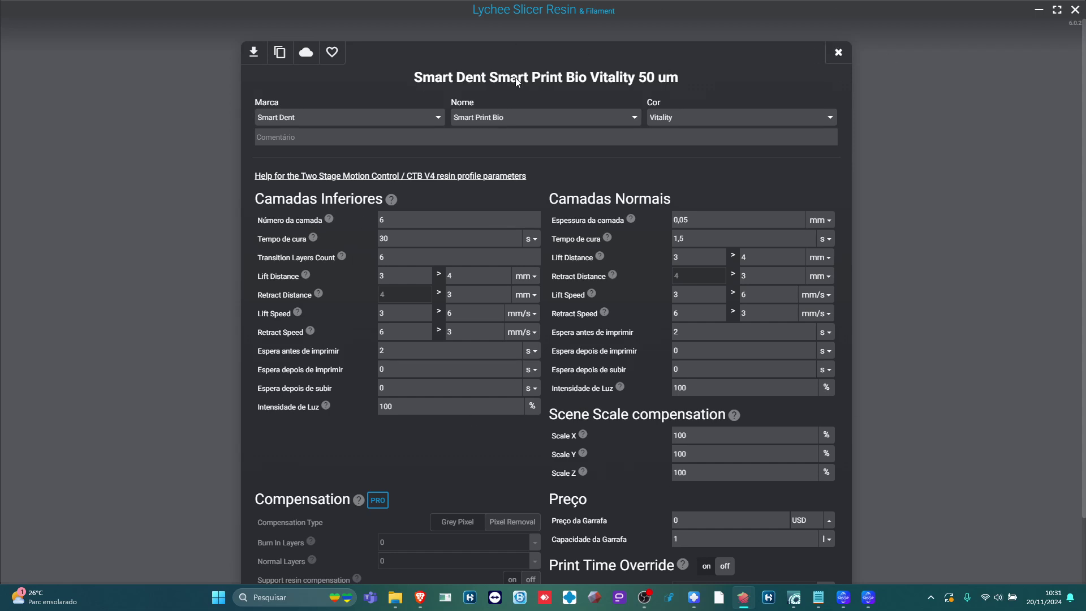
pyautogui.click(838, 52)
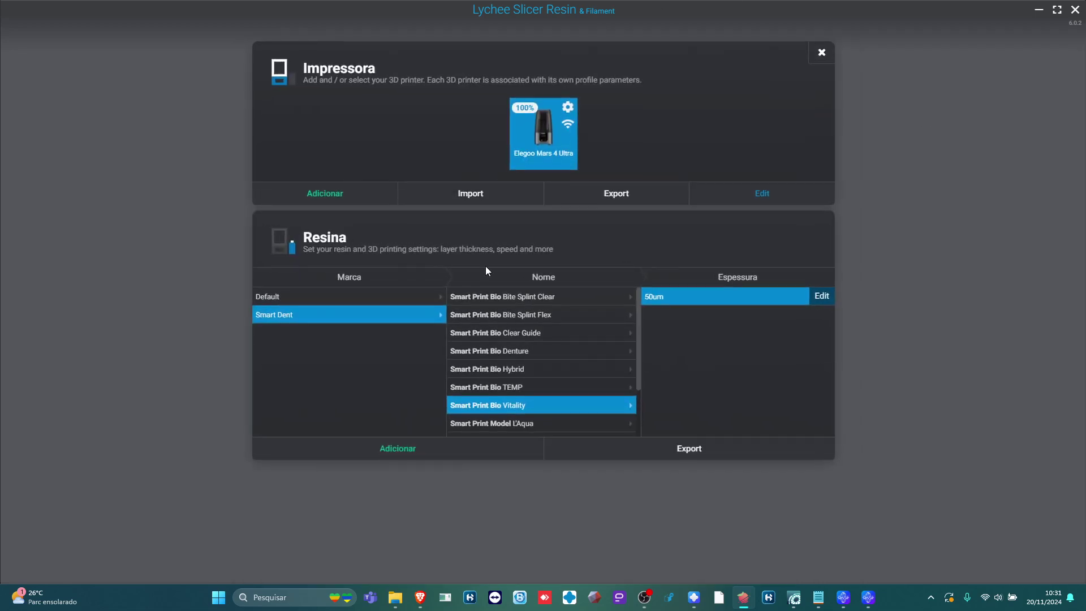
pyautogui.scroll(-2, 526, 309)
pyautogui.scroll(2, 516, 351)
pyautogui.click(560, 370)
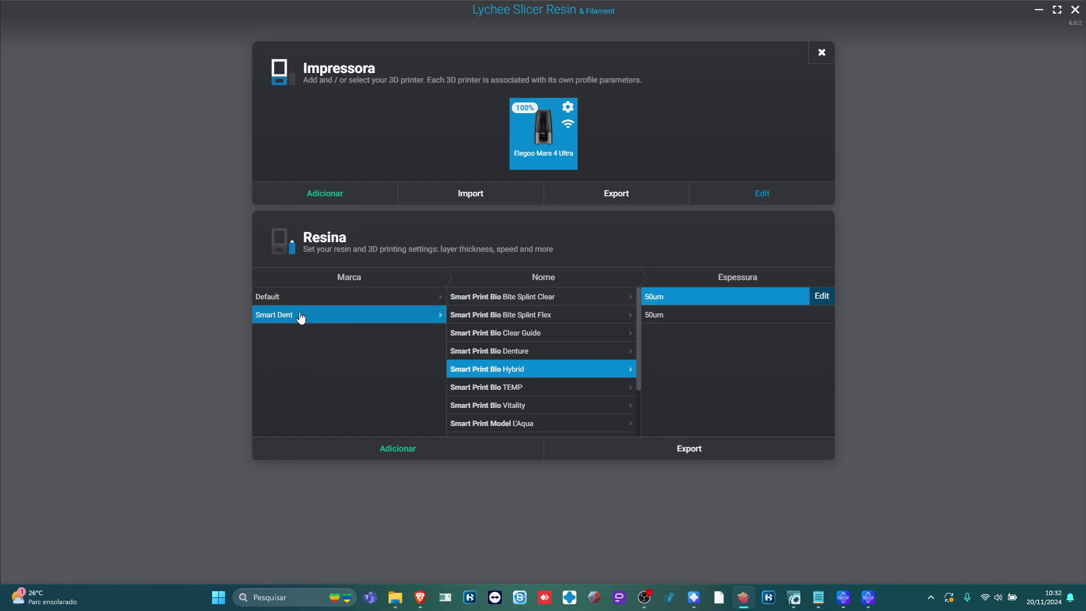
pyautogui.scroll(-2, 552, 335)
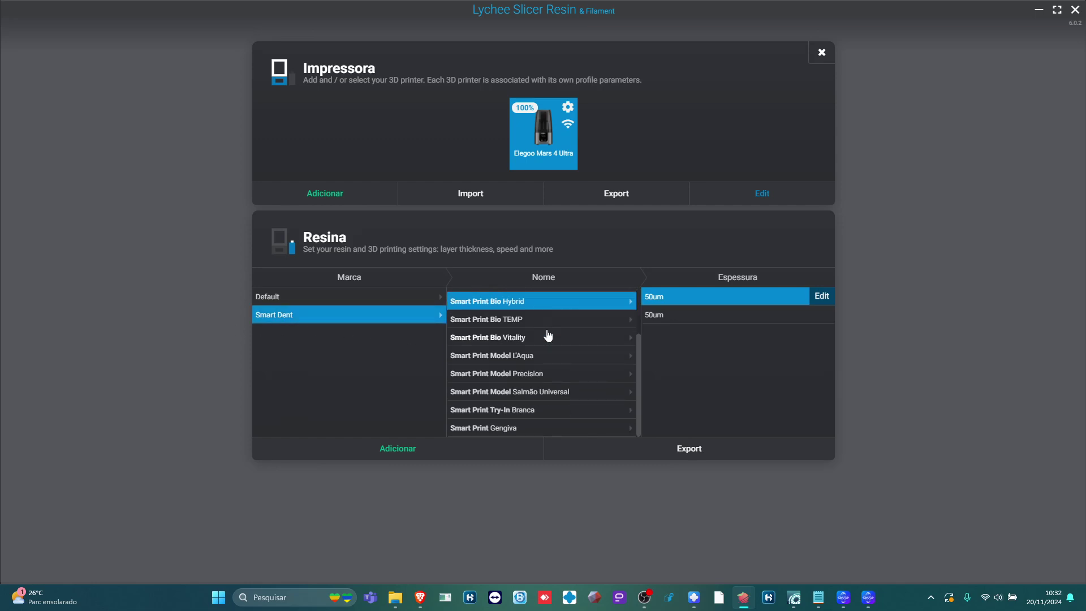
pyautogui.scroll(2, 561, 337)
pyautogui.scroll(-3, 560, 338)
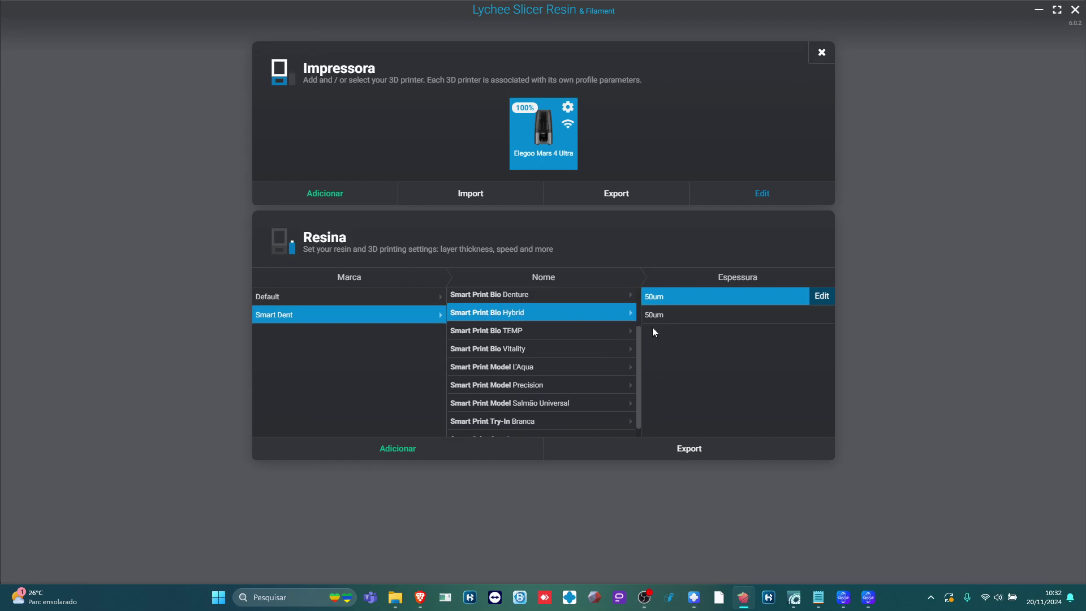
pyautogui.moveTo(639, 342); pyautogui.dragTo(643, 301)
pyautogui.scroll(-4, 577, 368)
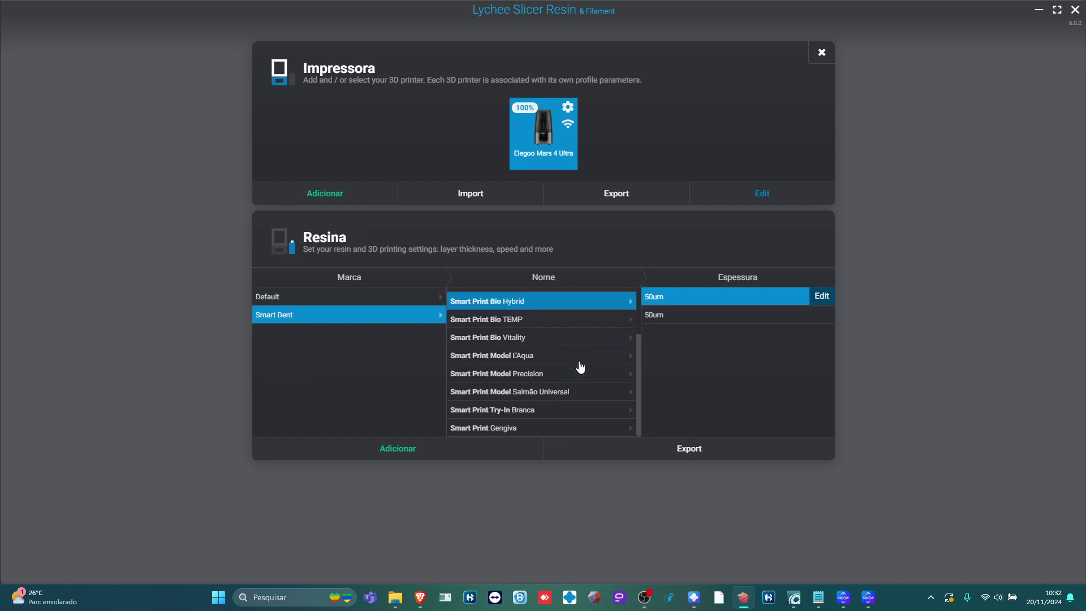
pyautogui.scroll(4, 576, 368)
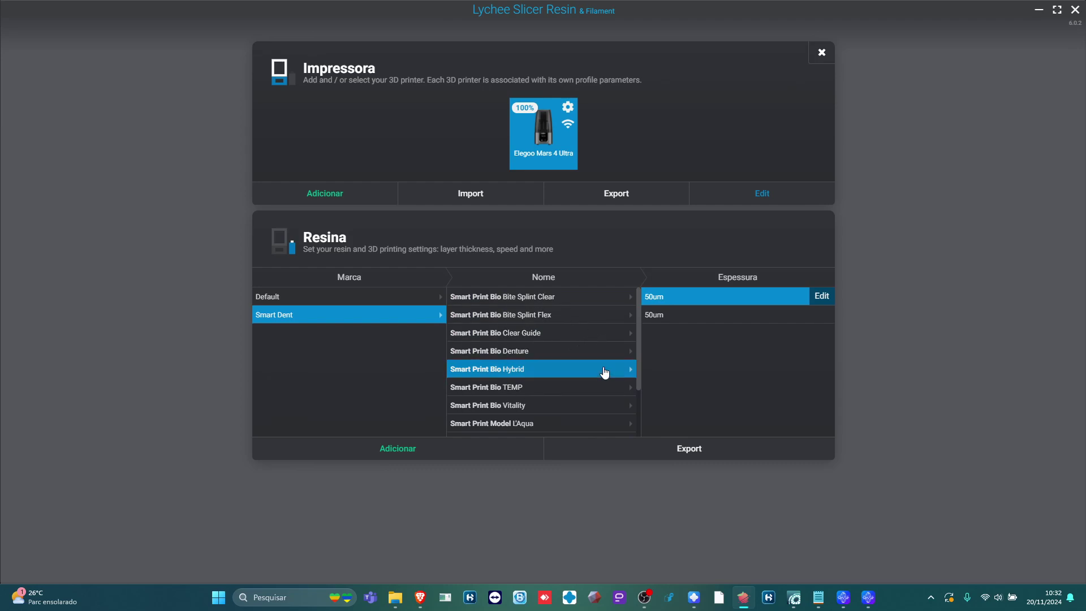
# - Go through the Denture and Hybrid resins and select Smart Print Bio TEMP at 50um
pyautogui.click(678, 314)
pyautogui.click(542, 351)
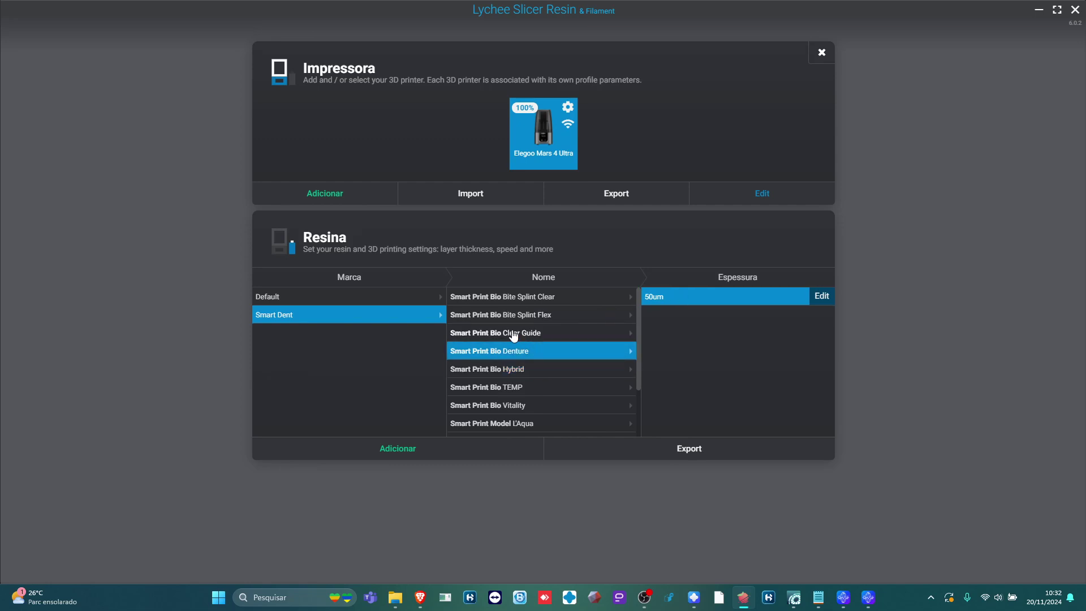
pyautogui.click(536, 369)
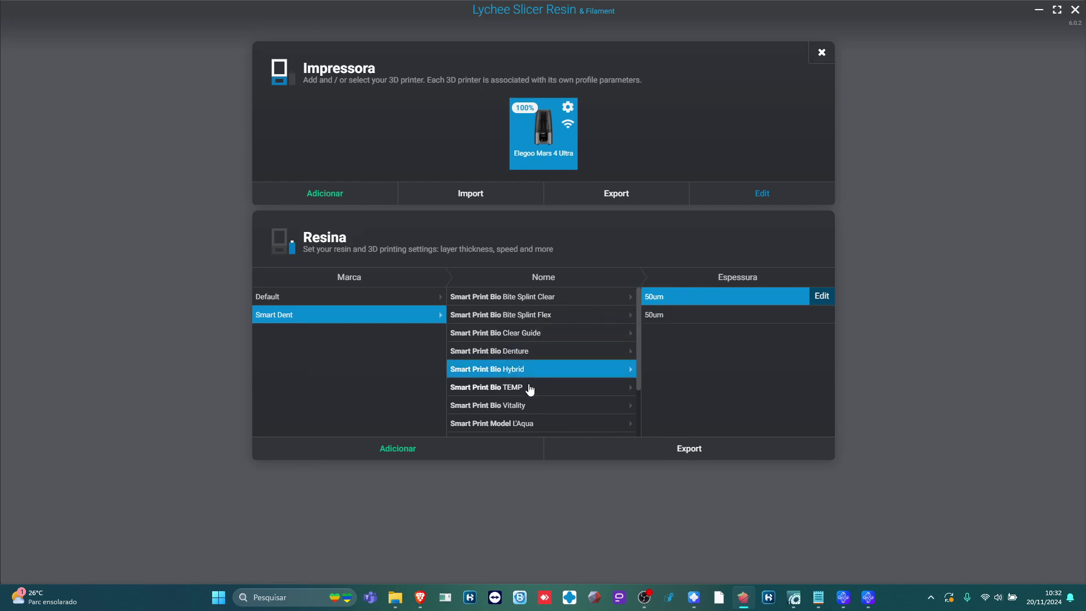
pyautogui.click(529, 389)
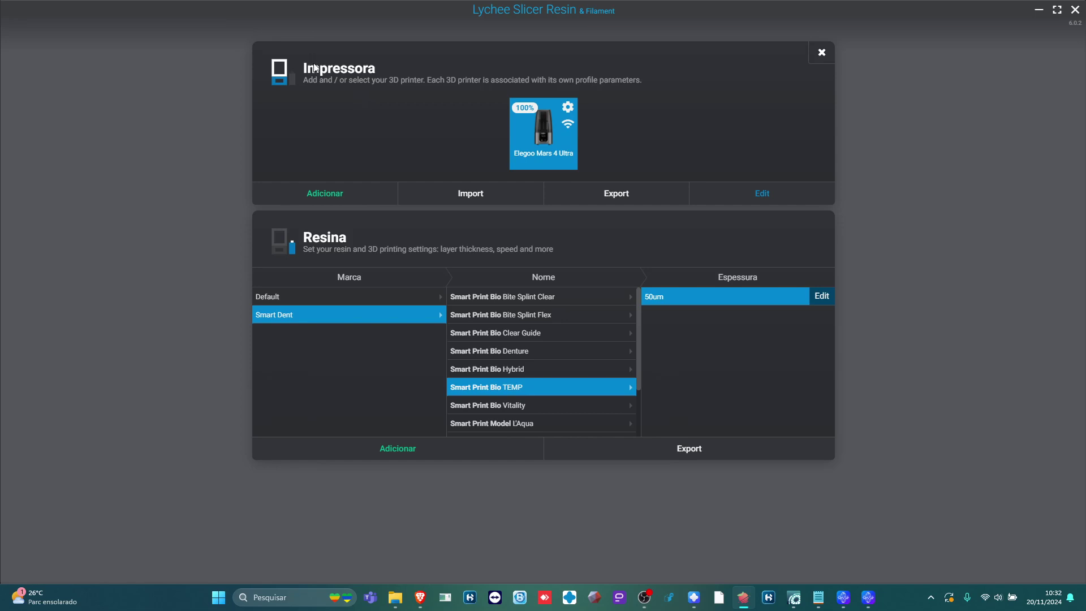
pyautogui.click(380, 457)
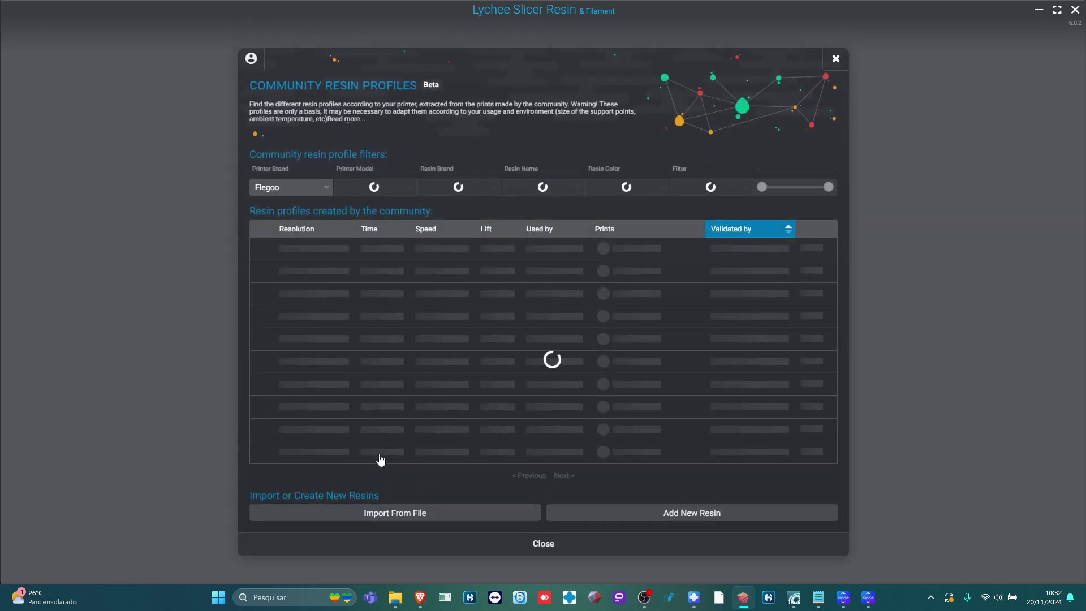
pyautogui.click(835, 59)
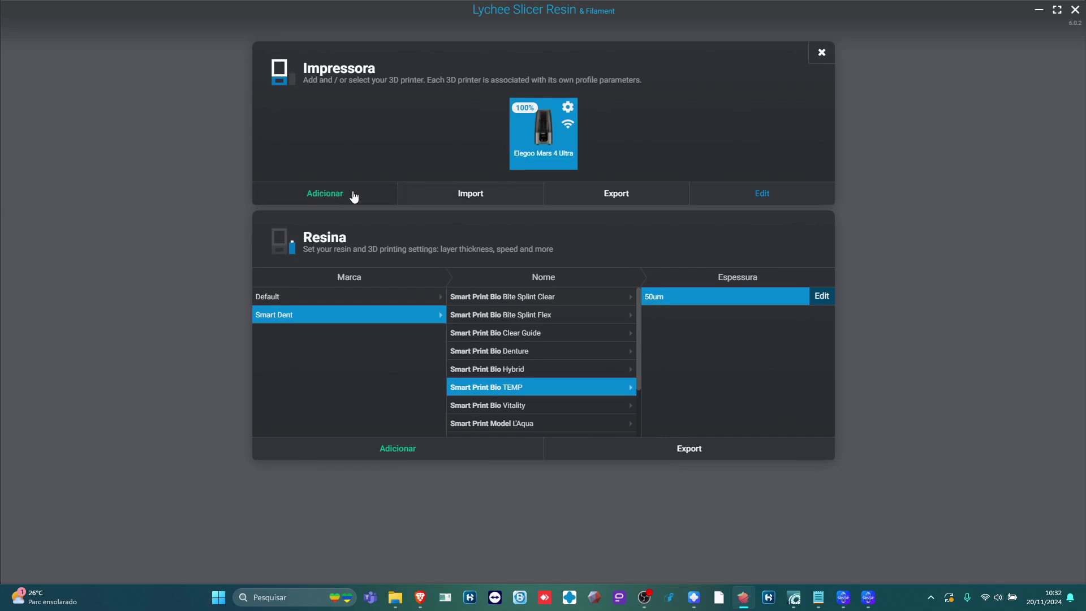
pyautogui.click(399, 450)
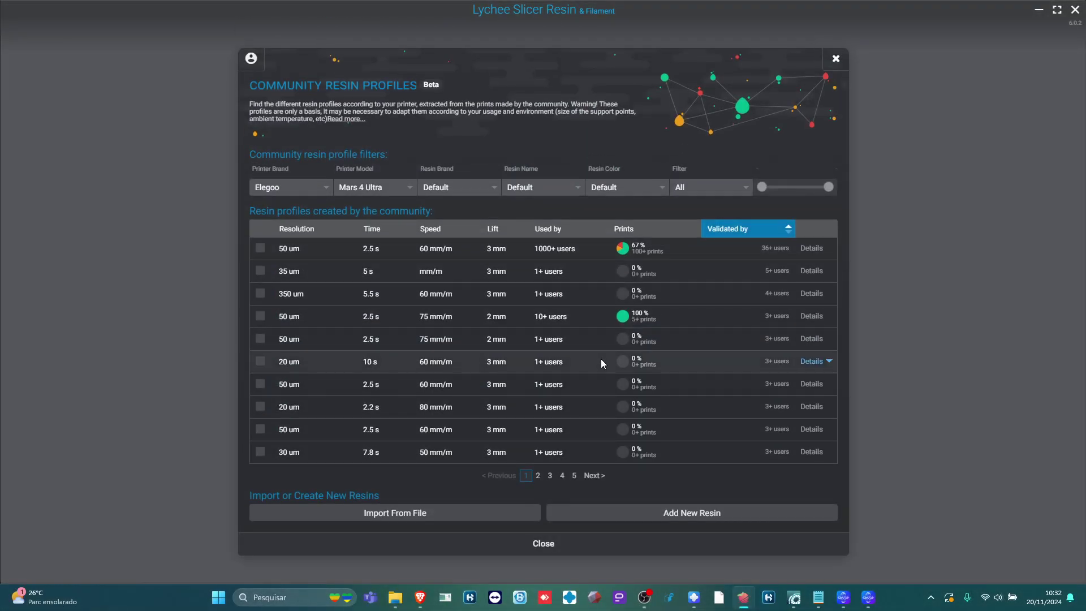
pyautogui.click(404, 518)
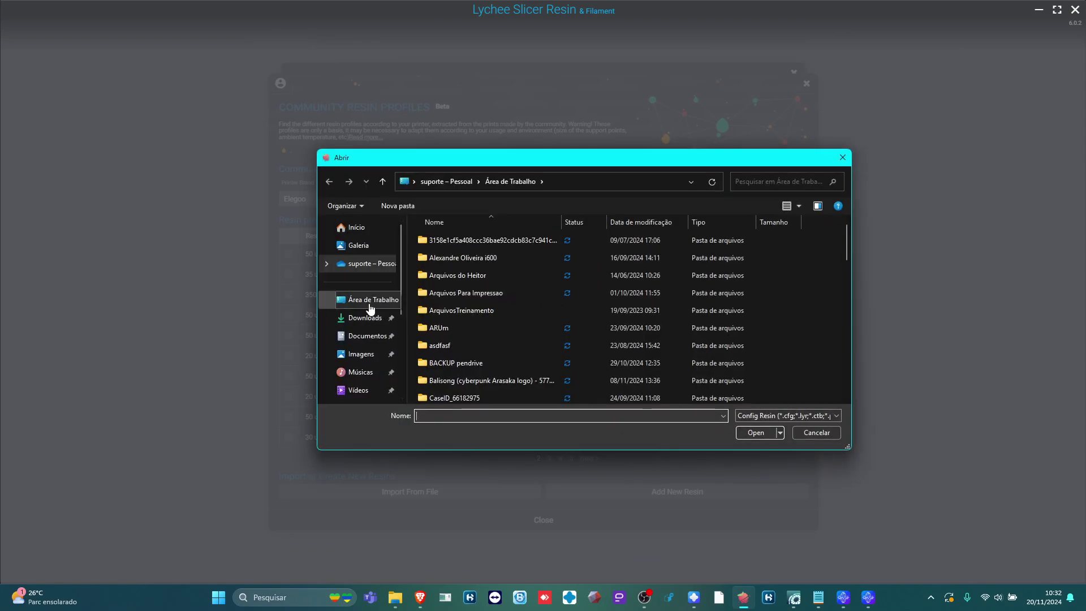
pyautogui.click(367, 299)
pyautogui.click(755, 183)
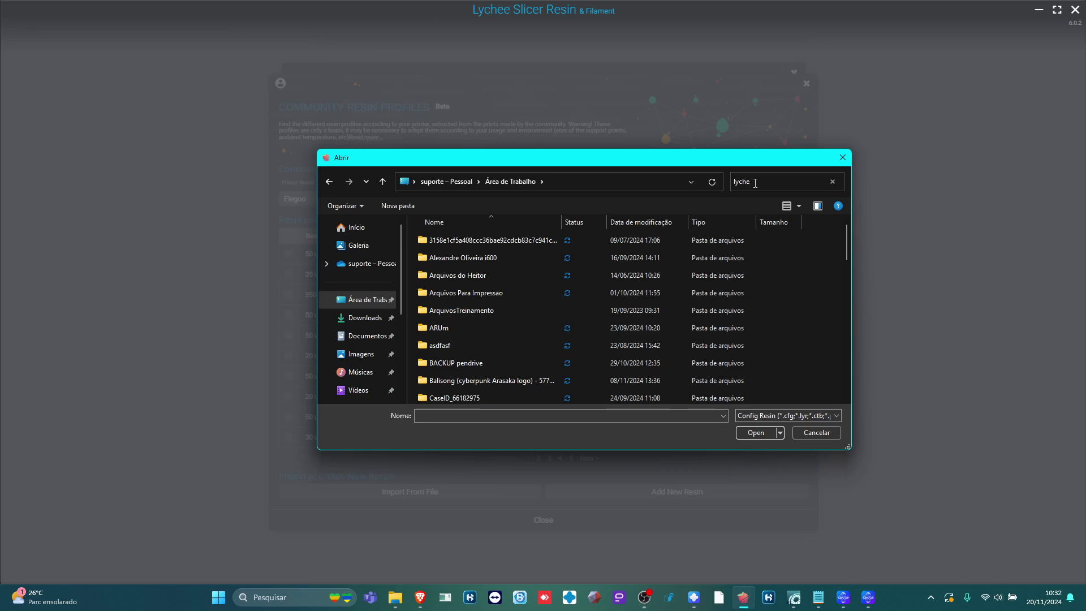
pyautogui.press('BackSpace')
pyautogui.press('BackSpace')
pyautogui.press('BackSpace')
pyautogui.press('BackSpace')
pyautogui.press('BackSpace')
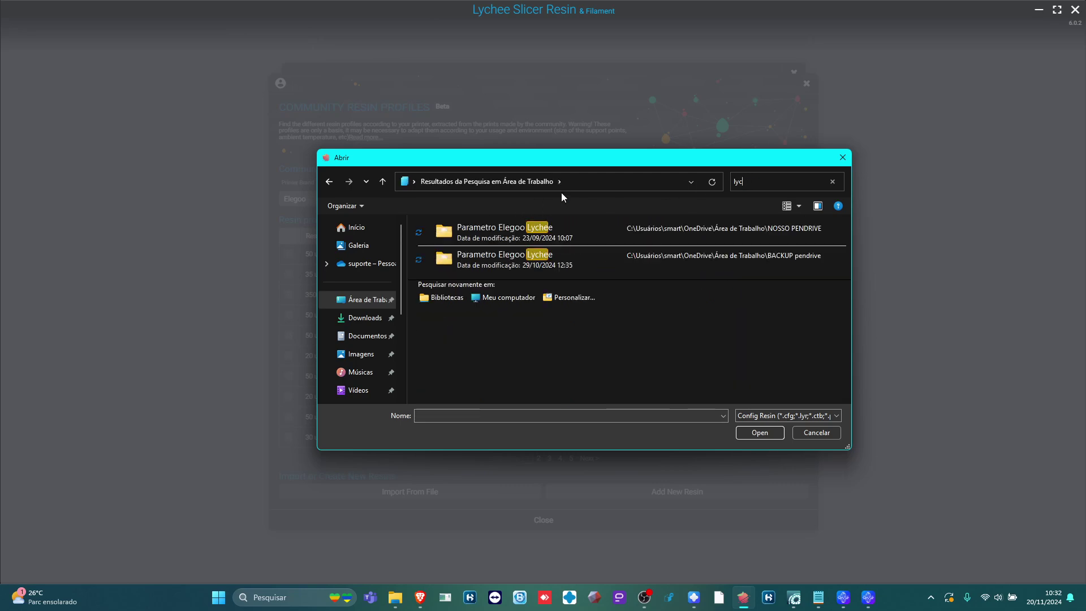
pyautogui.click(843, 158)
pyautogui.click(688, 242)
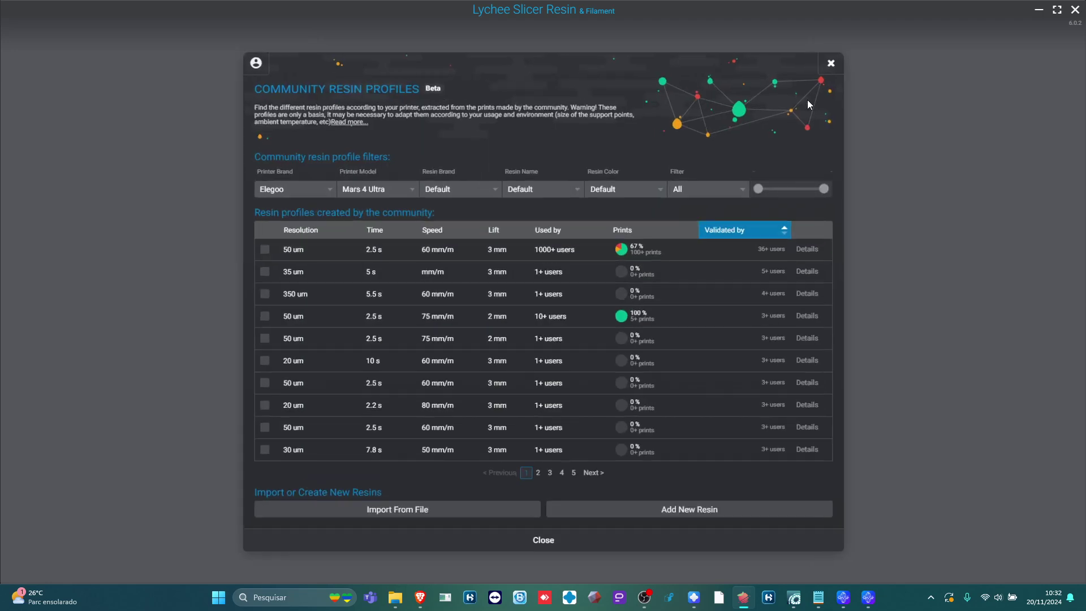
pyautogui.click(835, 59)
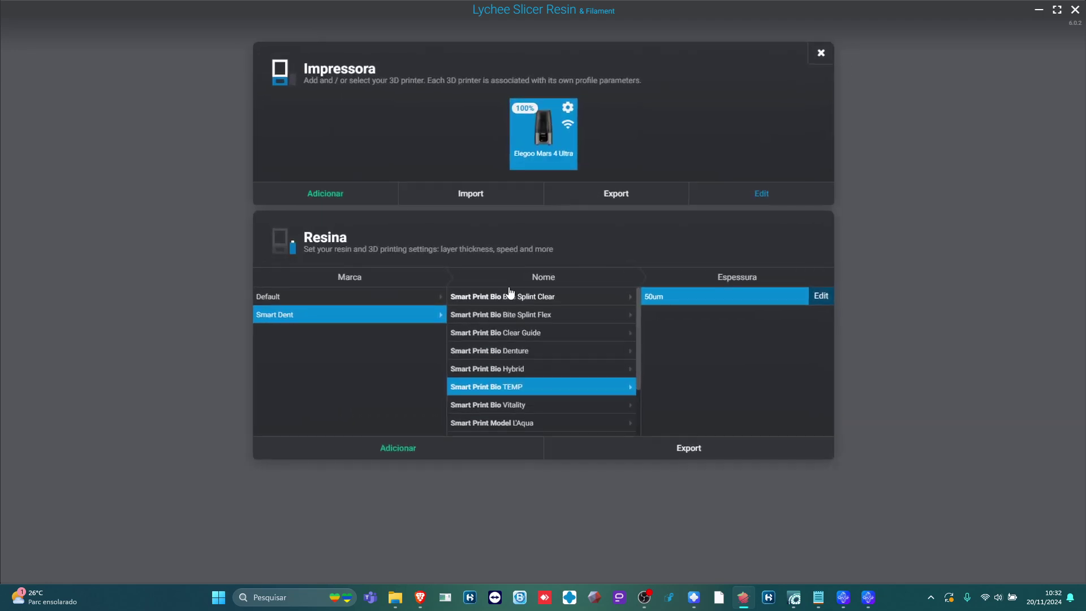
# - Export the Elegoo Mars 4 Ultra resin profiles to the desktop as a Lychee resin file named "ImportarTeste"
pyautogui.click(690, 452)
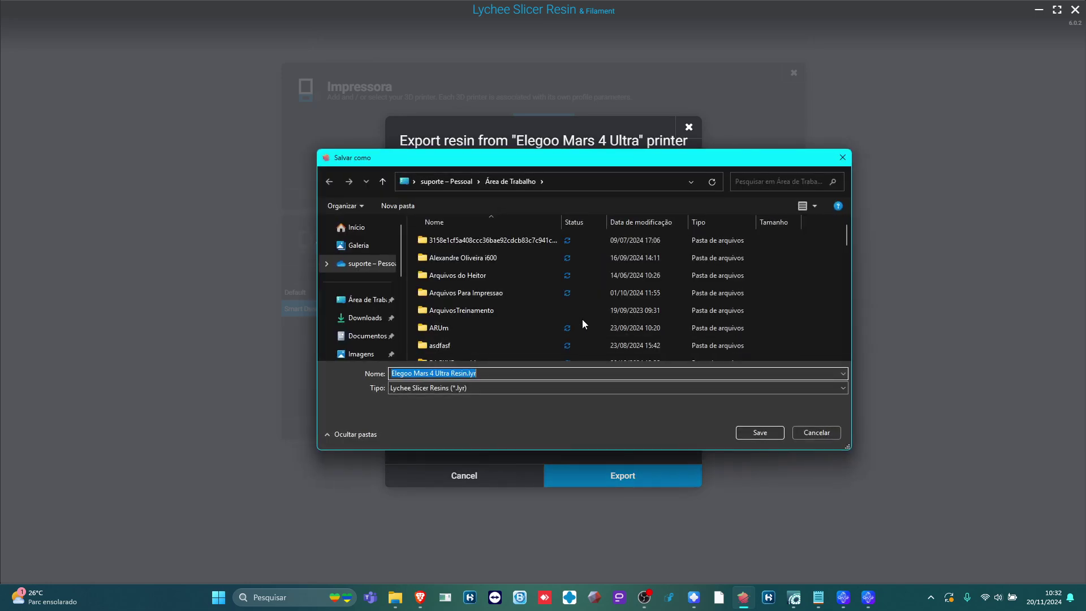
pyautogui.click(362, 299)
pyautogui.tripleClick(497, 373)
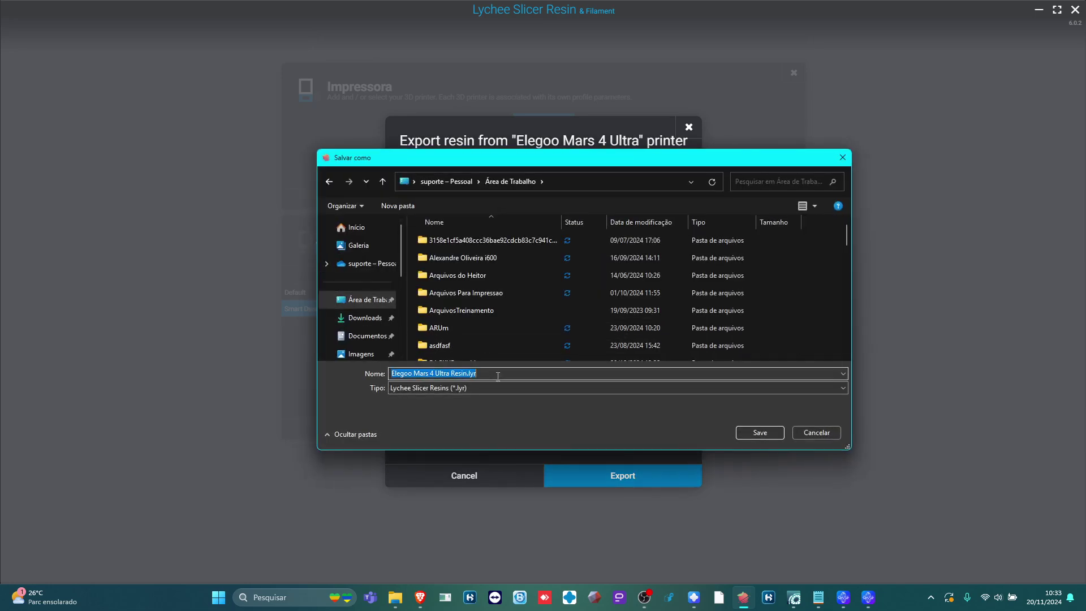
pyautogui.press('BackSpace')
pyautogui.write('Imp')
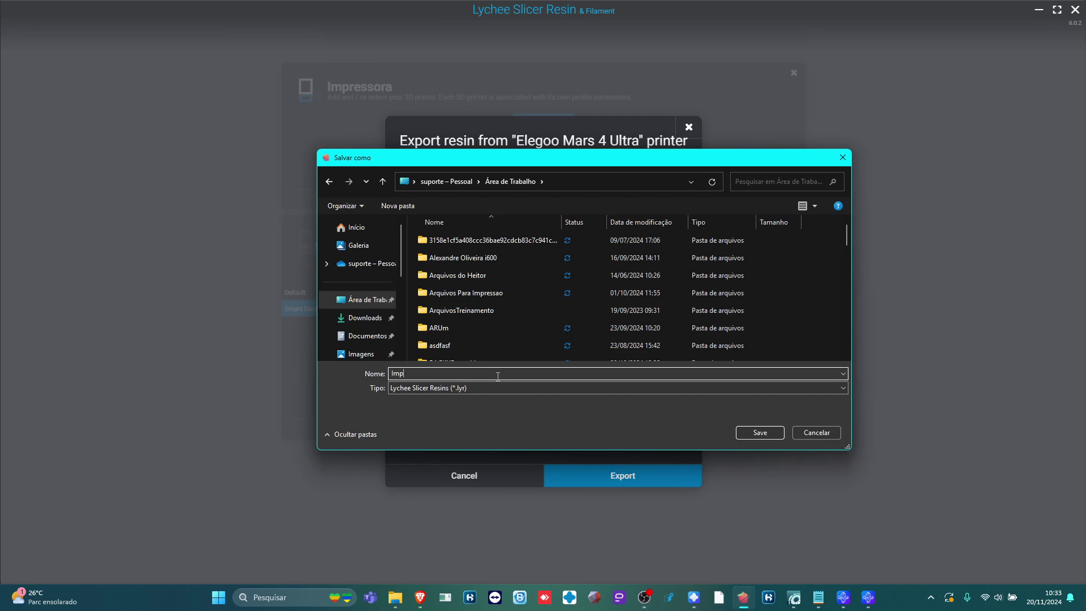
pyautogui.write('ortarTeste')
pyautogui.click(759, 432)
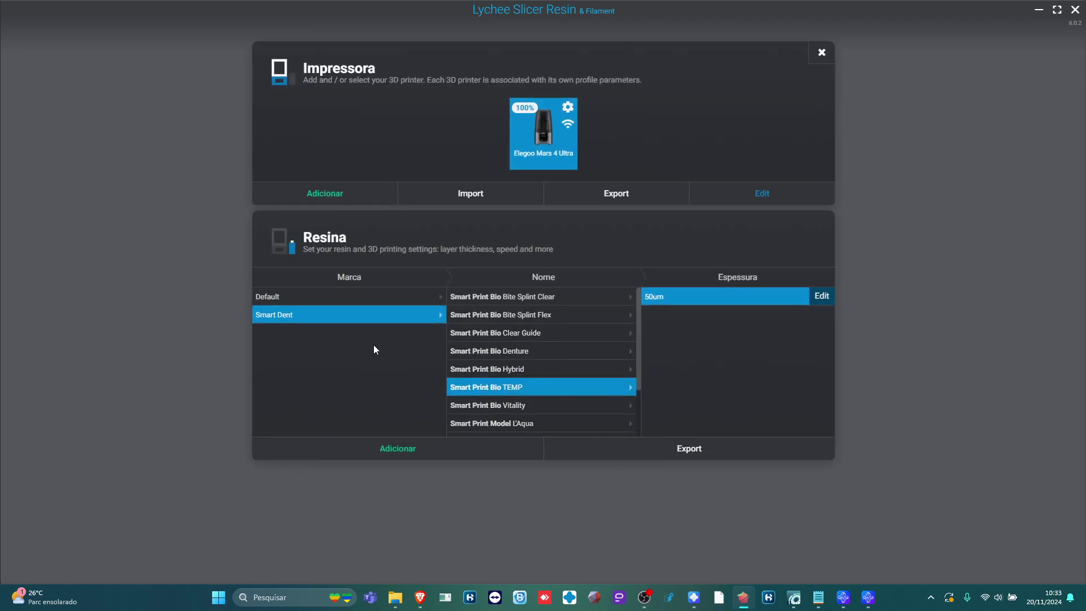
# - Start importing resin profiles from a file and search the desktop folder for "importar"
pyautogui.click(420, 455)
pyautogui.click(415, 515)
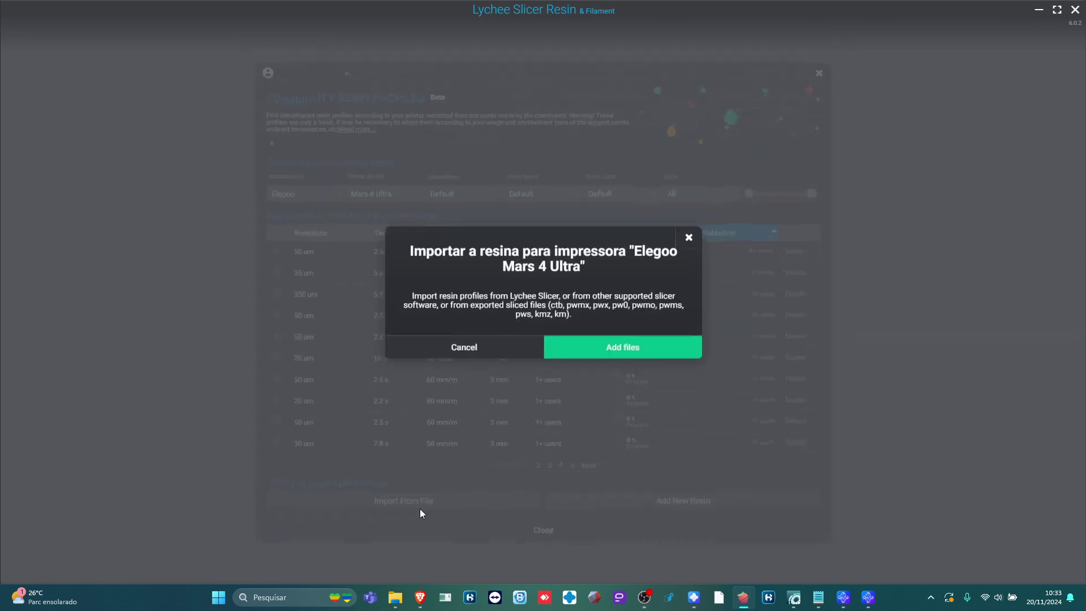
pyautogui.click(630, 360)
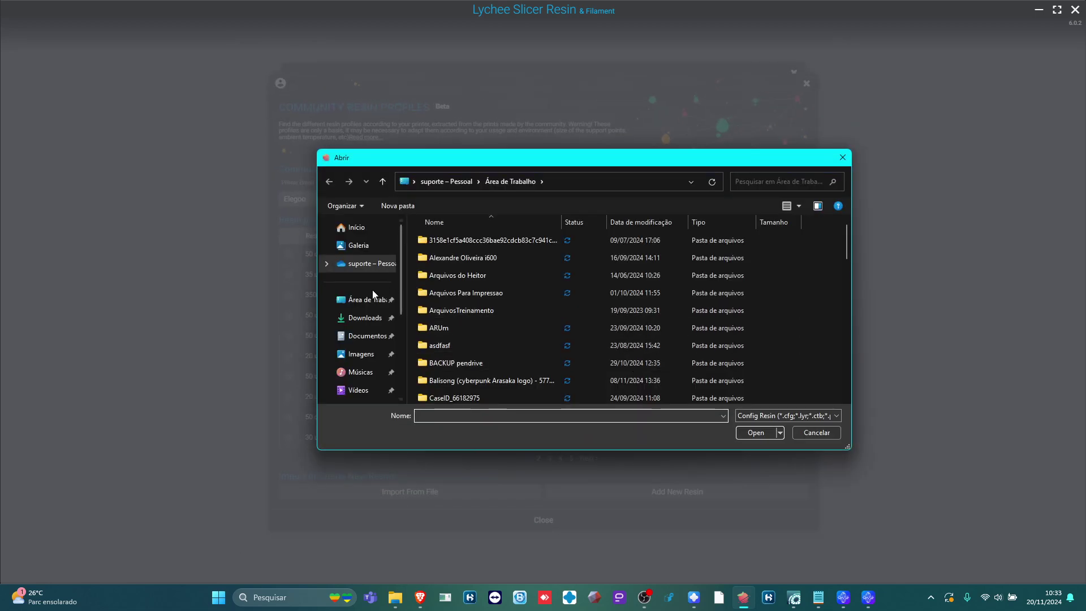
pyautogui.click(360, 299)
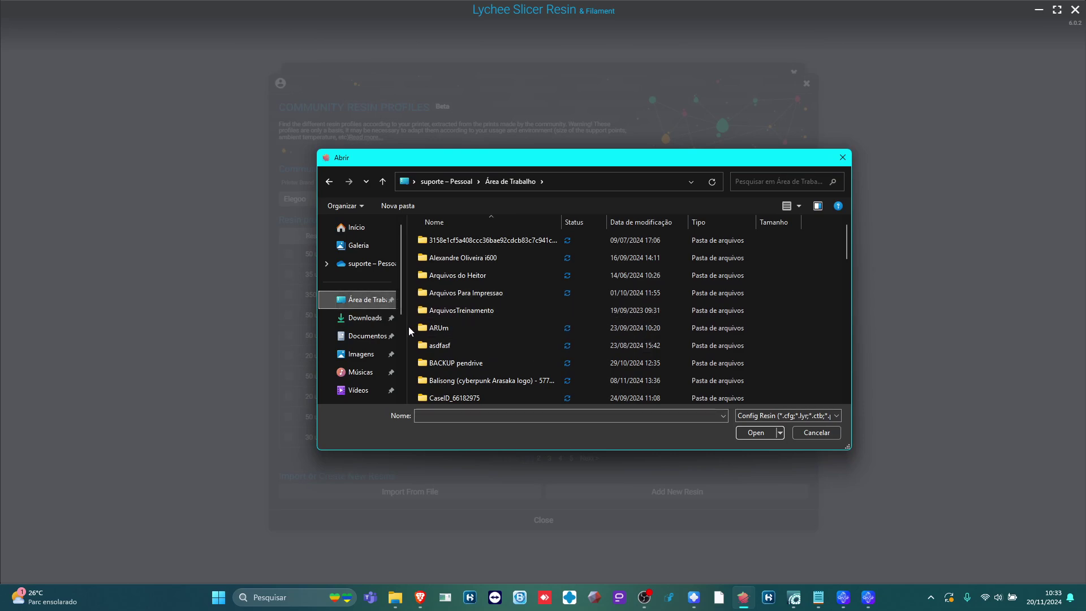
pyautogui.click(368, 317)
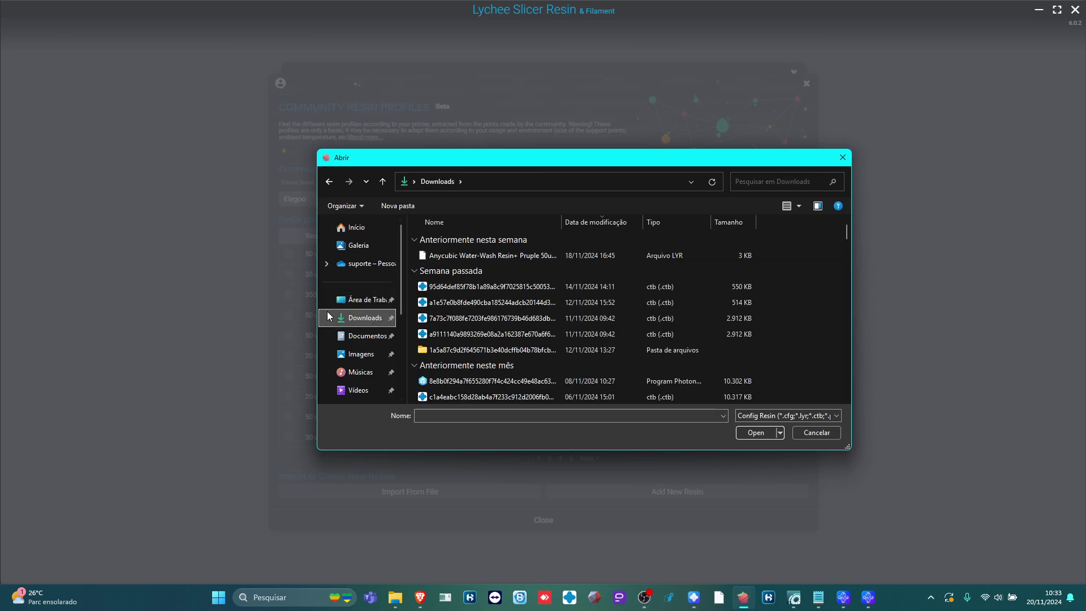
pyautogui.click(365, 300)
pyautogui.click(751, 182)
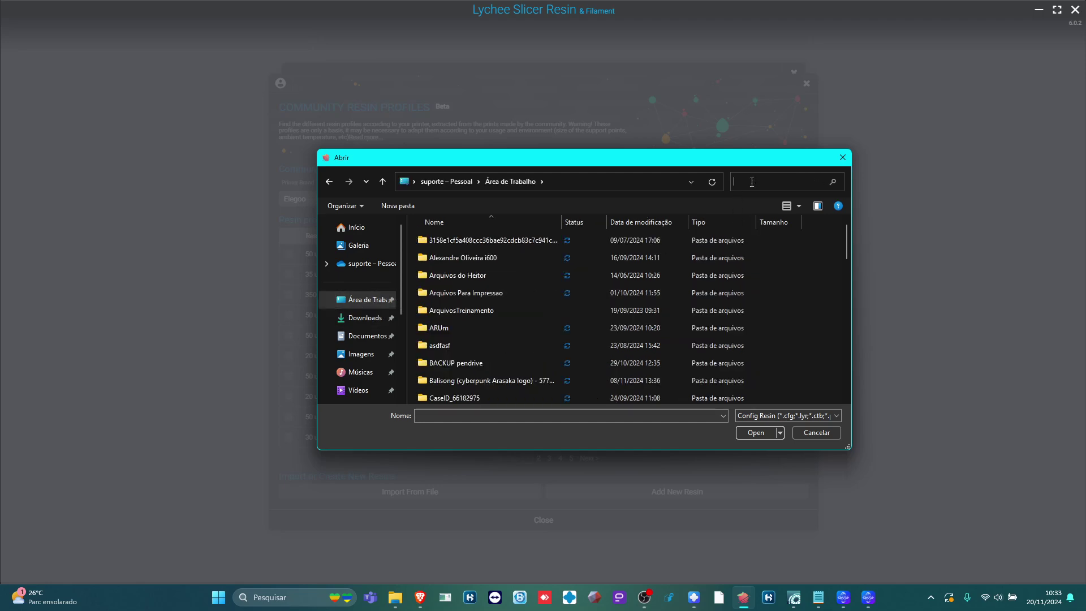
pyautogui.write('importar')
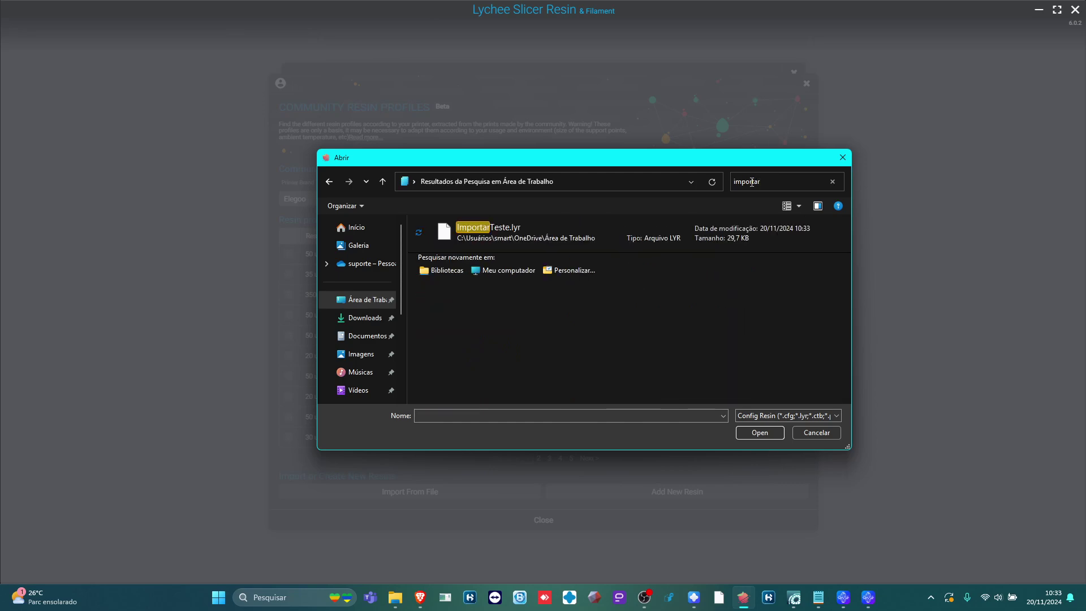
# - Import all Smart Dent profiles from ImportarTeste.lyr for the Elegoo Mars 4 Ultra and close the community resin profiles
pyautogui.click(535, 226)
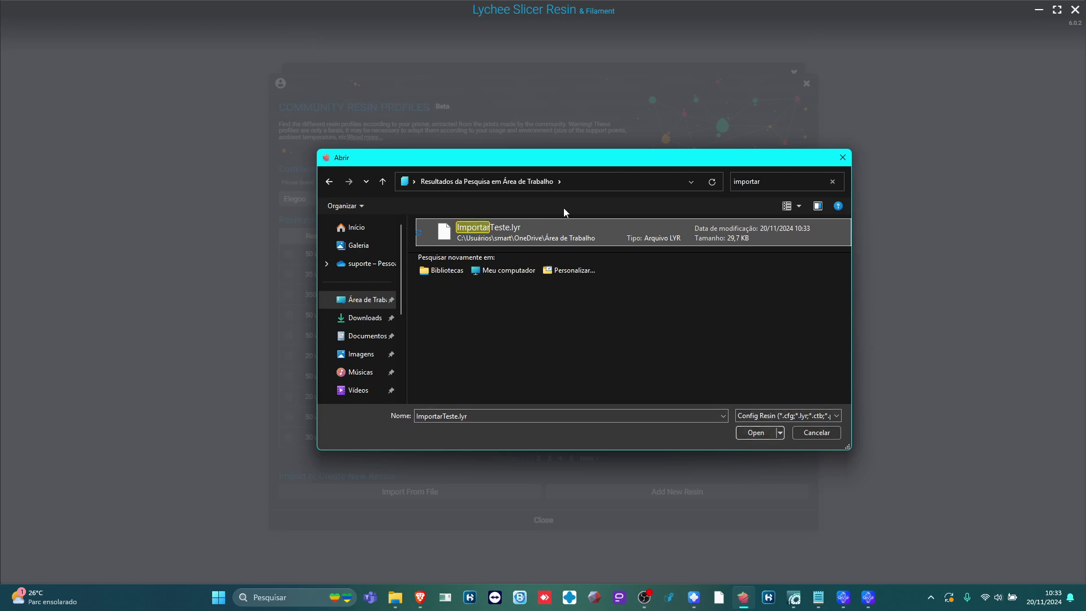
pyautogui.click(746, 433)
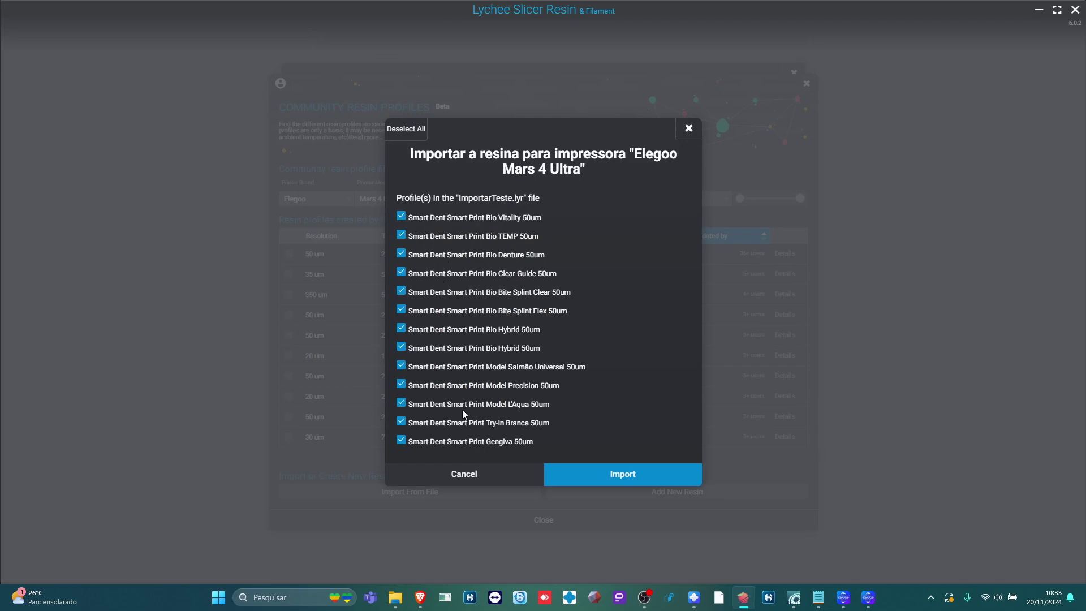
pyautogui.click(628, 475)
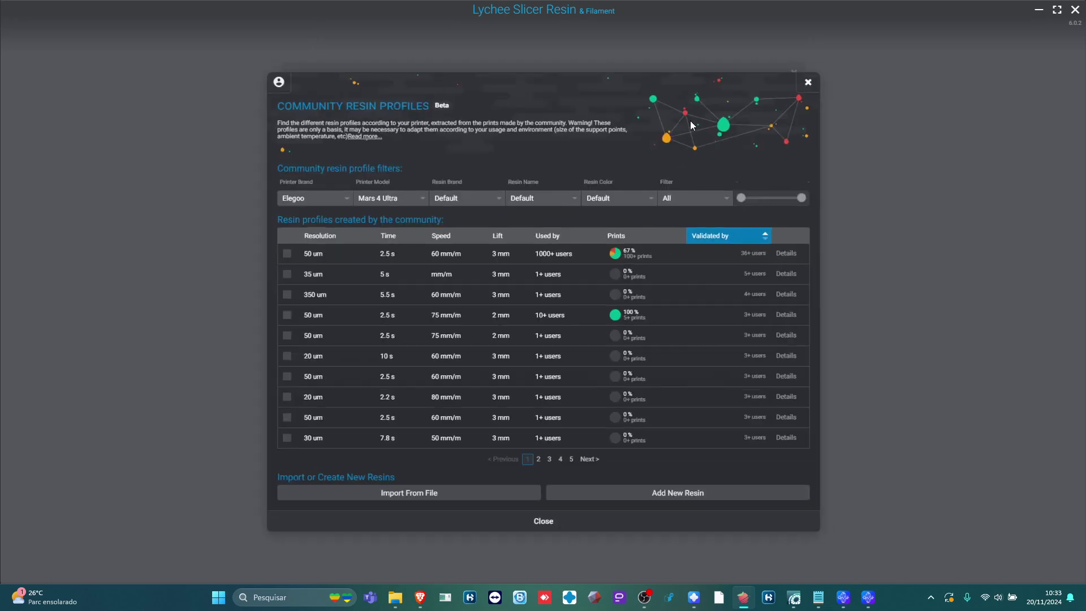
pyautogui.click(807, 83)
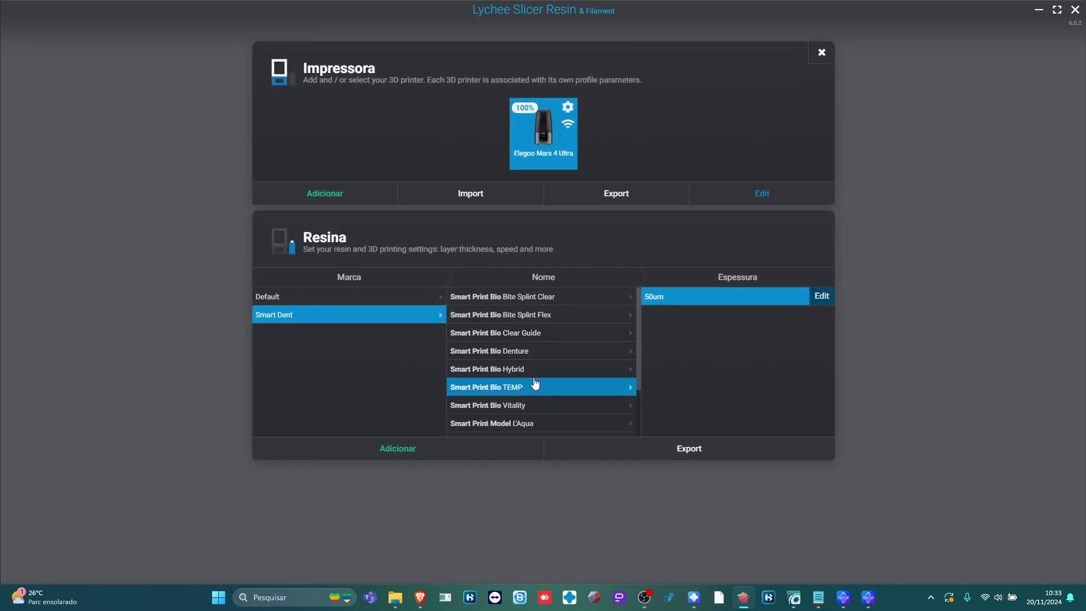
# - Delete one of the two 50um profiles of the Smart Print Bio Hybrid resin and confirm the deletion
pyautogui.click(543, 368)
pyautogui.click(717, 314)
pyautogui.click(794, 296)
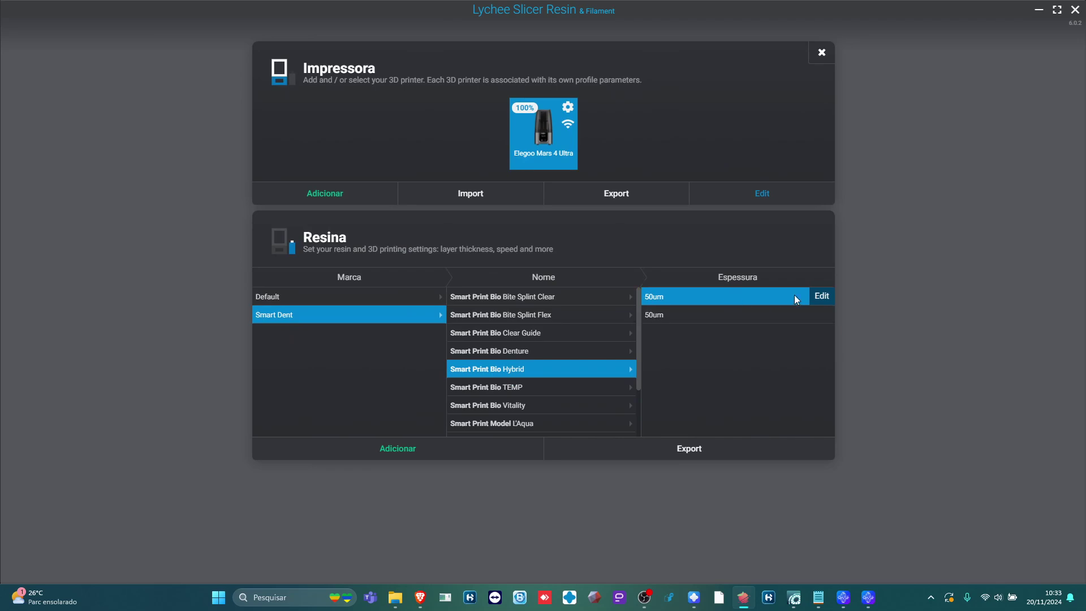
pyautogui.click(821, 296)
pyautogui.scroll(-3, 453, 203)
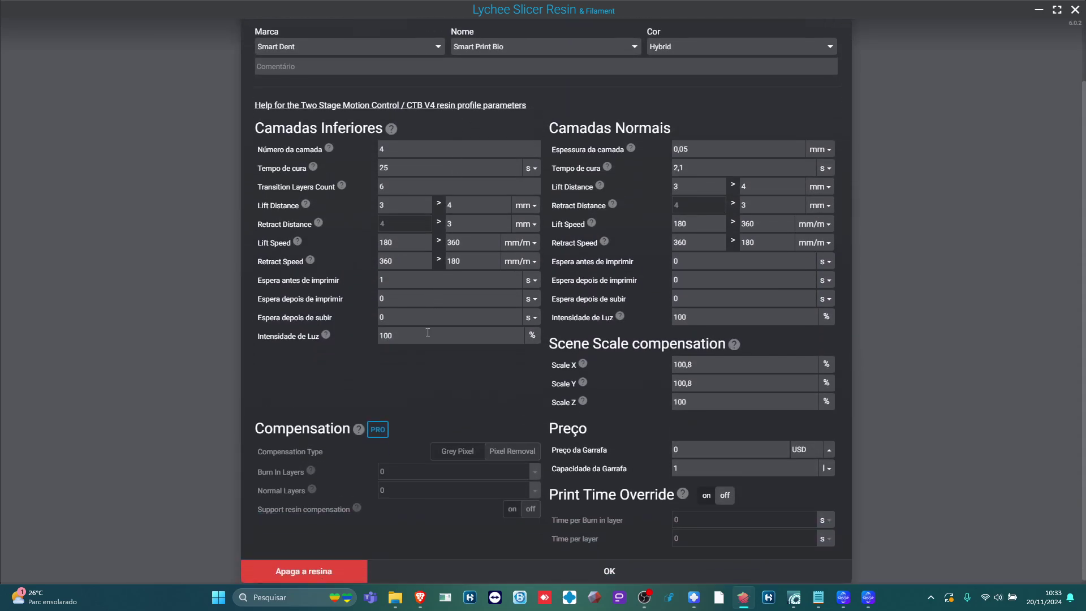
pyautogui.click(306, 568)
pyautogui.press('Return')
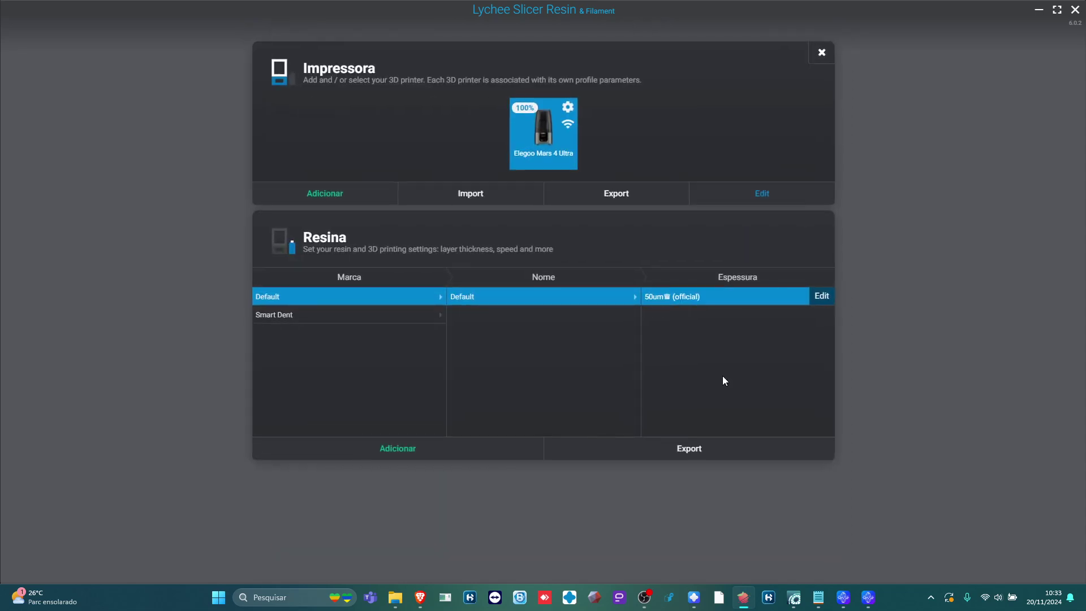
# - Look through the Smart Dent resins, including Clear Guide, Try-In Branca and Vitality, and select Smart Print Bio Bite Splint Flex
pyautogui.click(371, 315)
pyautogui.click(588, 332)
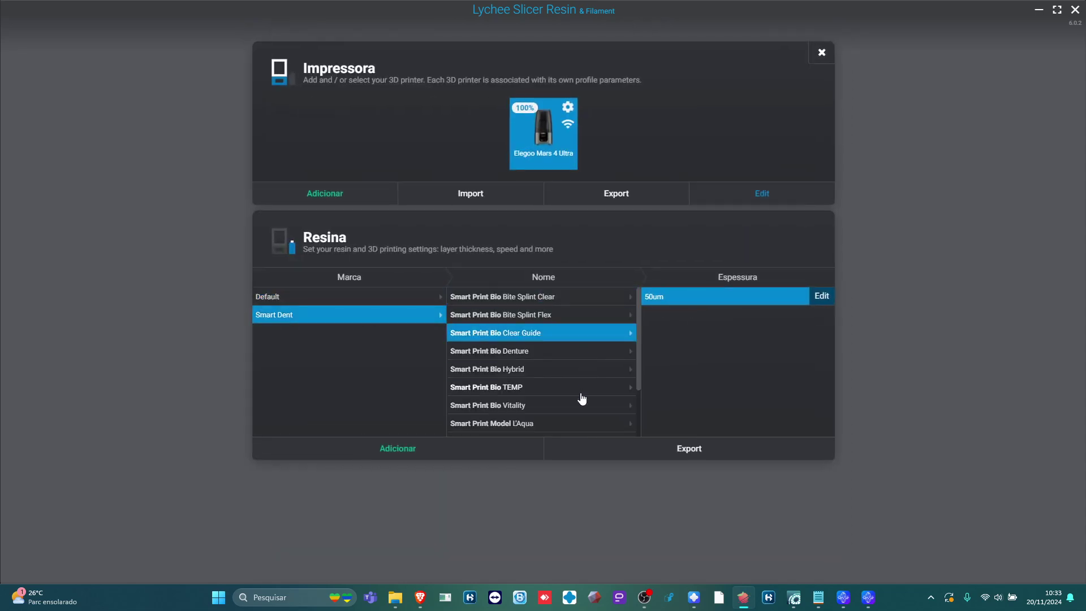
pyautogui.scroll(-2, 582, 396)
pyautogui.click(580, 396)
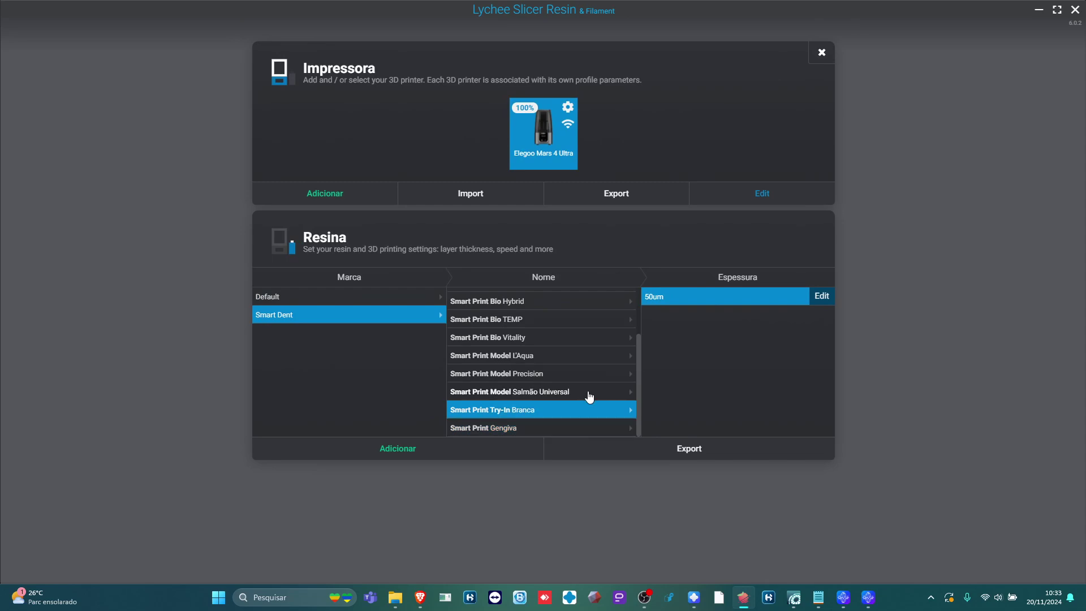
pyautogui.click(588, 339)
pyautogui.scroll(2, 561, 345)
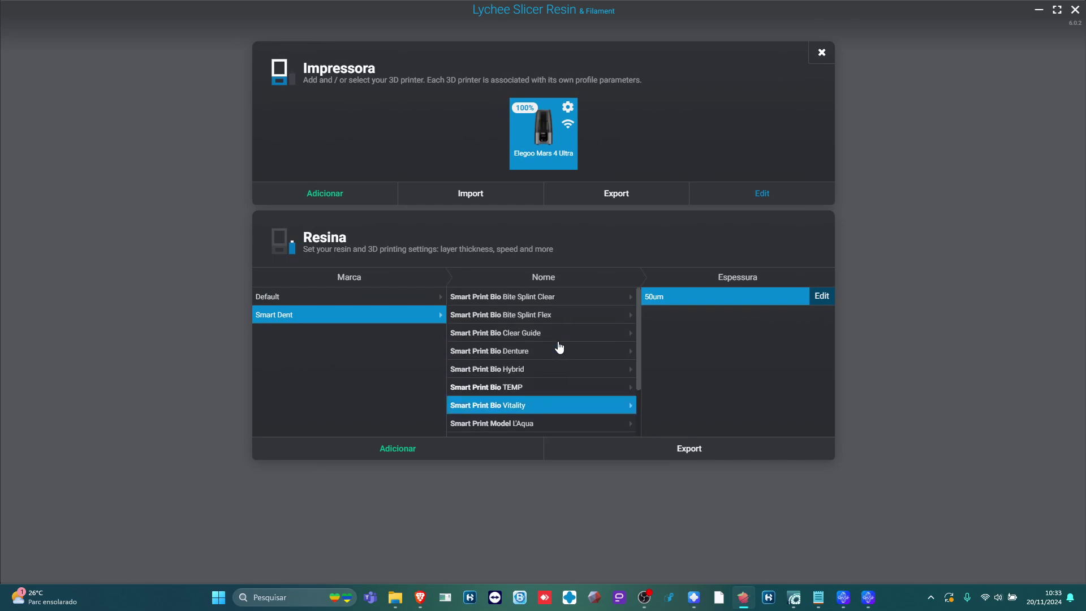
pyautogui.click(556, 335)
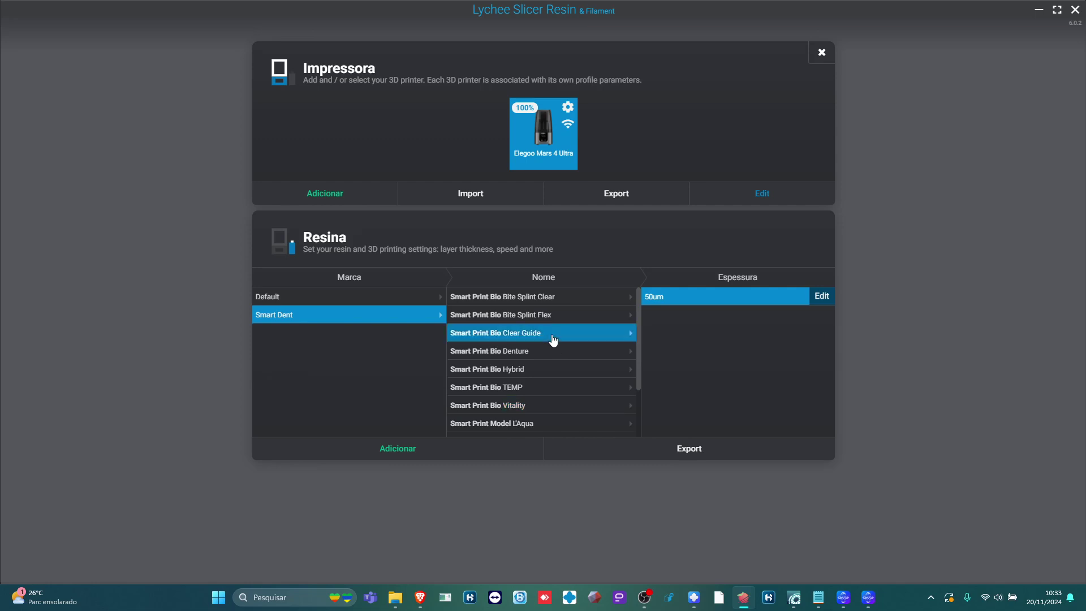
pyautogui.click(555, 316)
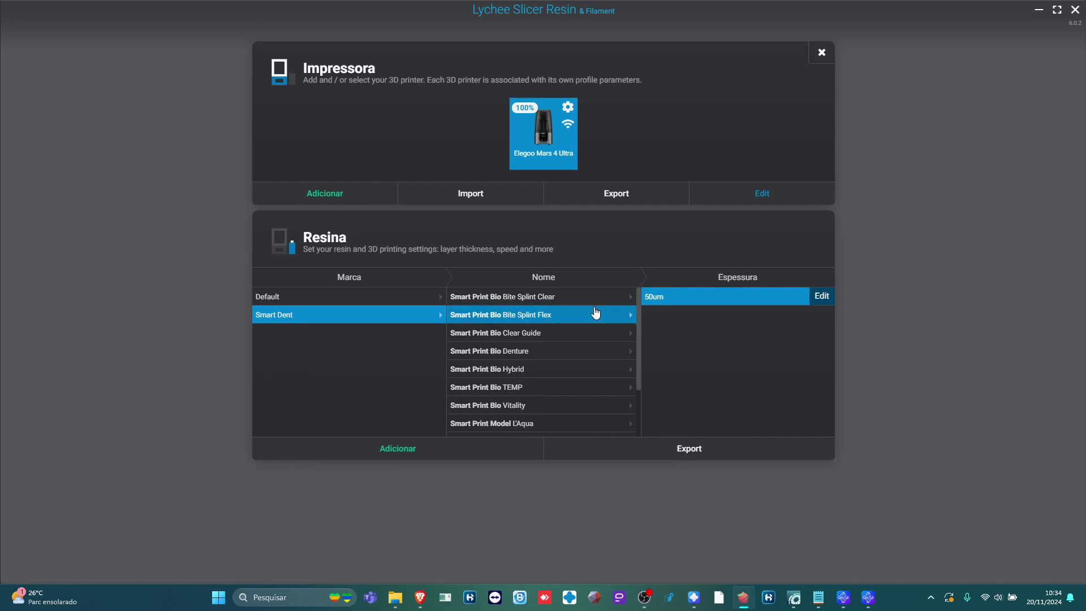
# - Create a new resin profile for the Mars 4 Ultra and look through its brand, name and colour choices
pyautogui.click(422, 451)
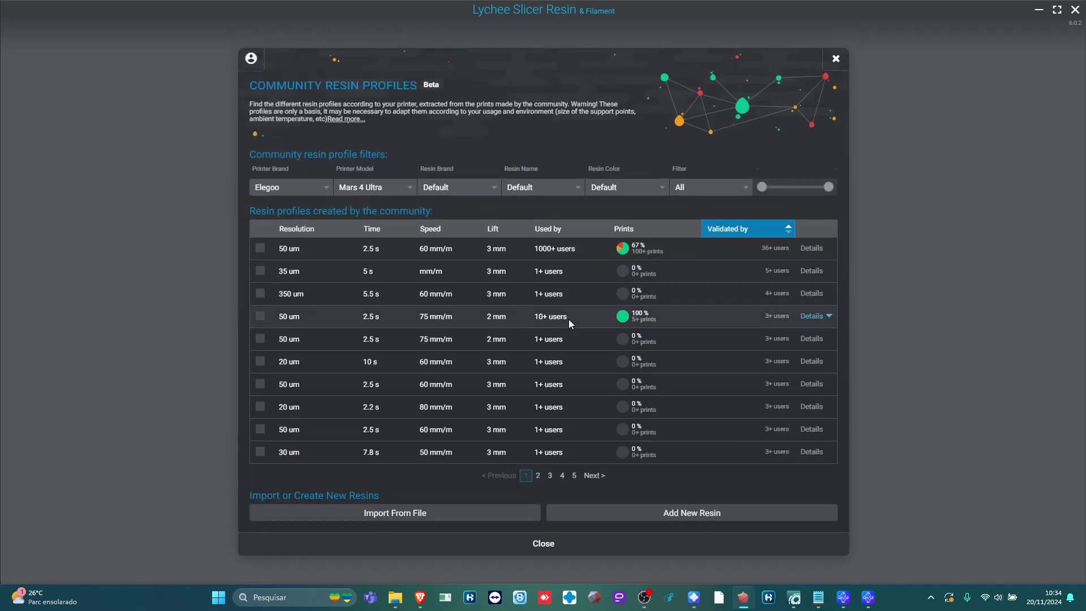
pyautogui.click(665, 514)
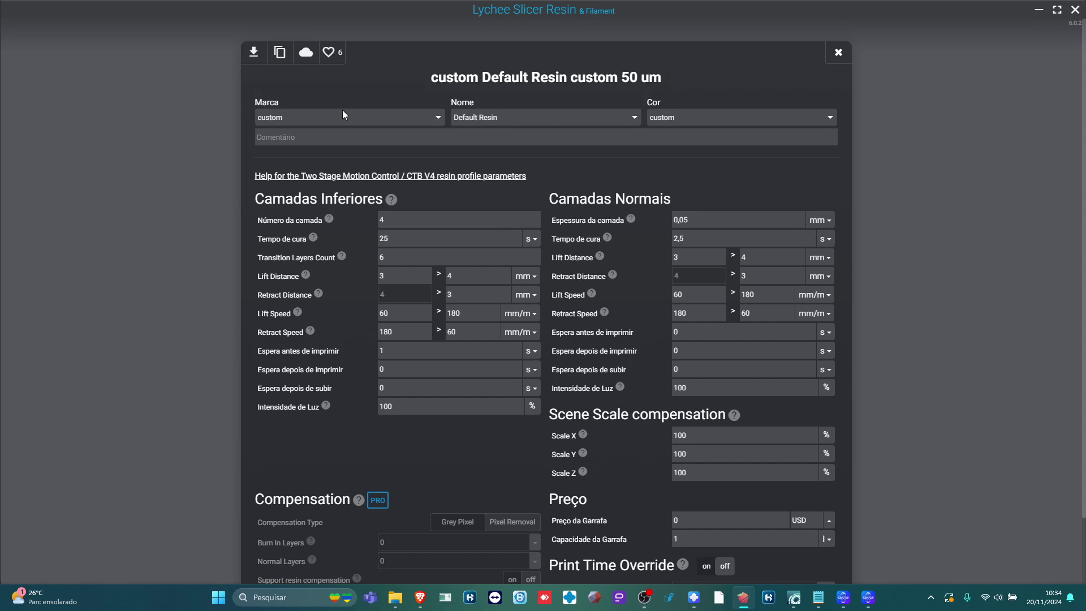
pyautogui.click(348, 117)
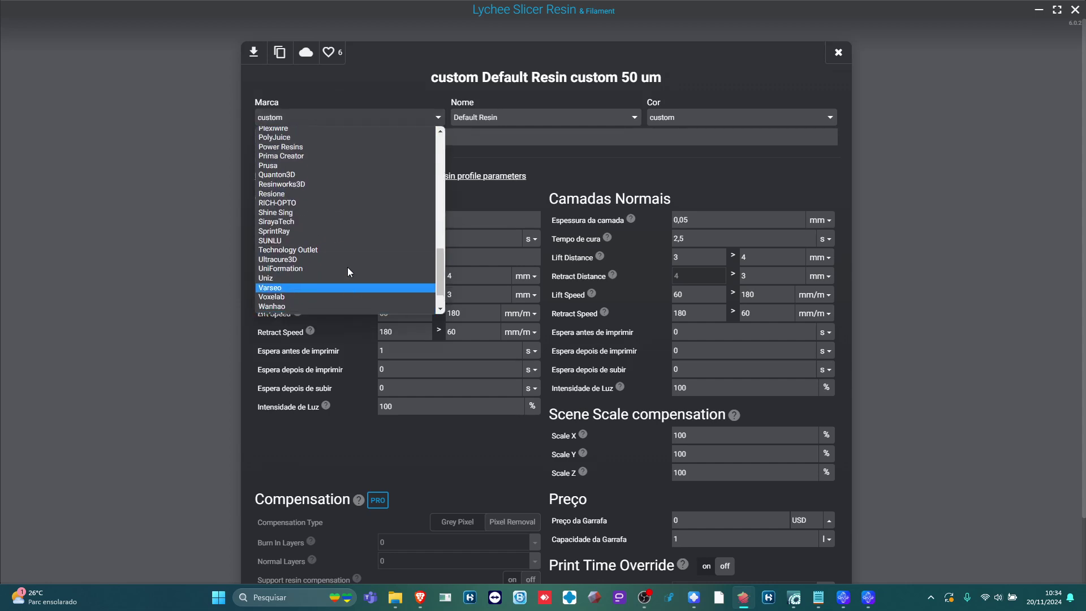
pyautogui.click(553, 117)
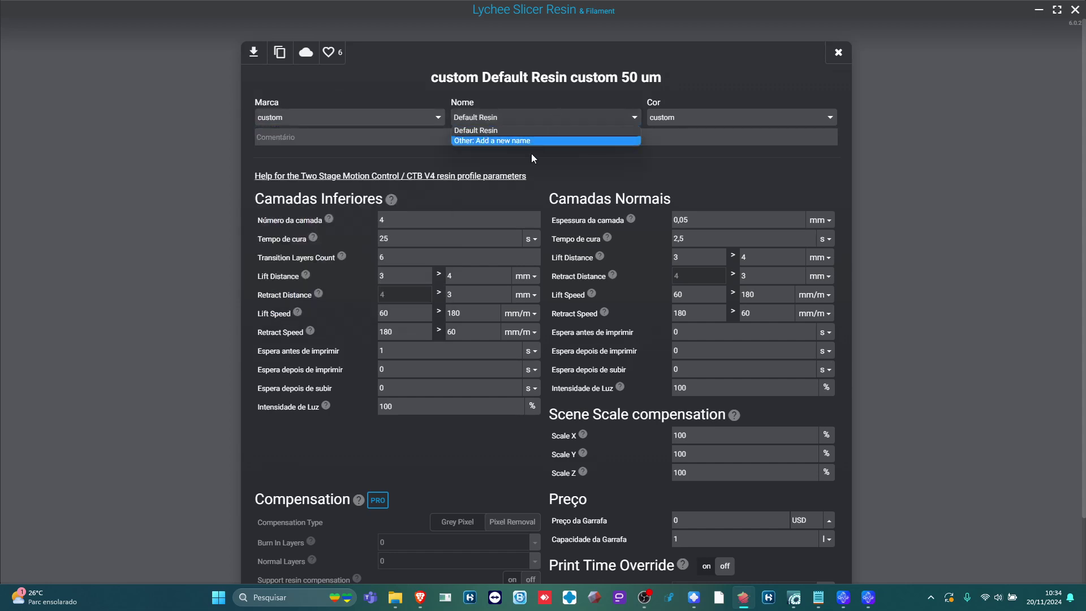
pyautogui.click(363, 113)
pyautogui.click(517, 124)
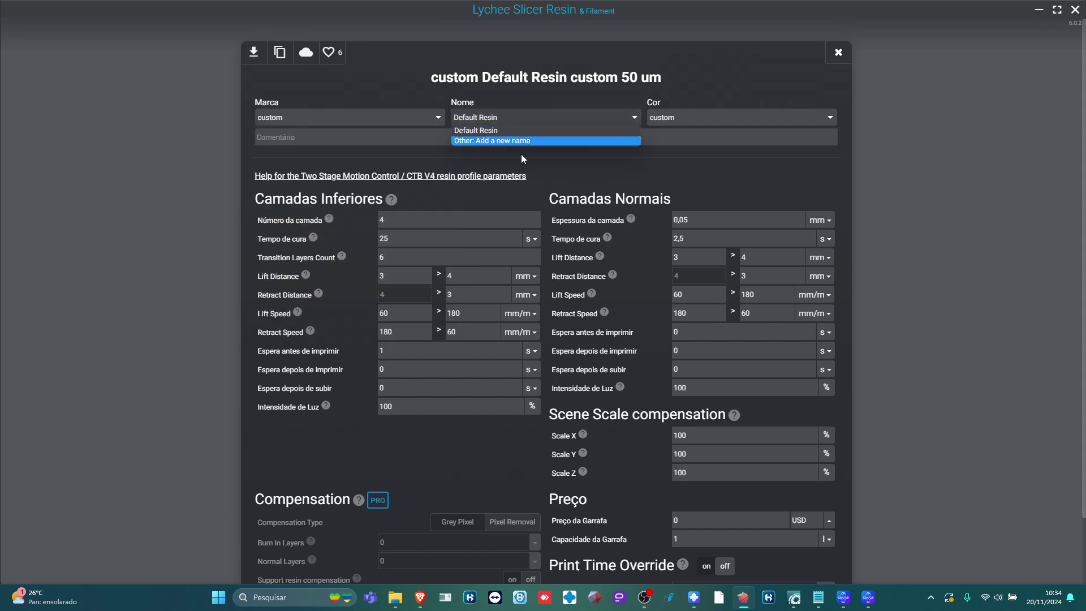
pyautogui.click(664, 121)
# - Add "Nome da marca" as a new brand for the resin profile
pyautogui.click(362, 116)
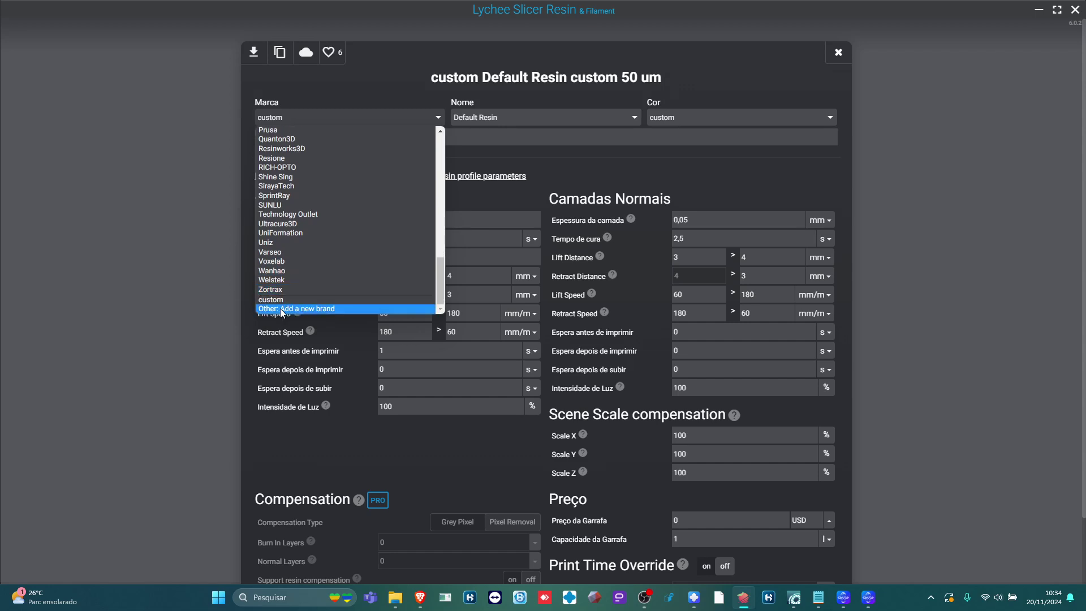
pyautogui.click(281, 309)
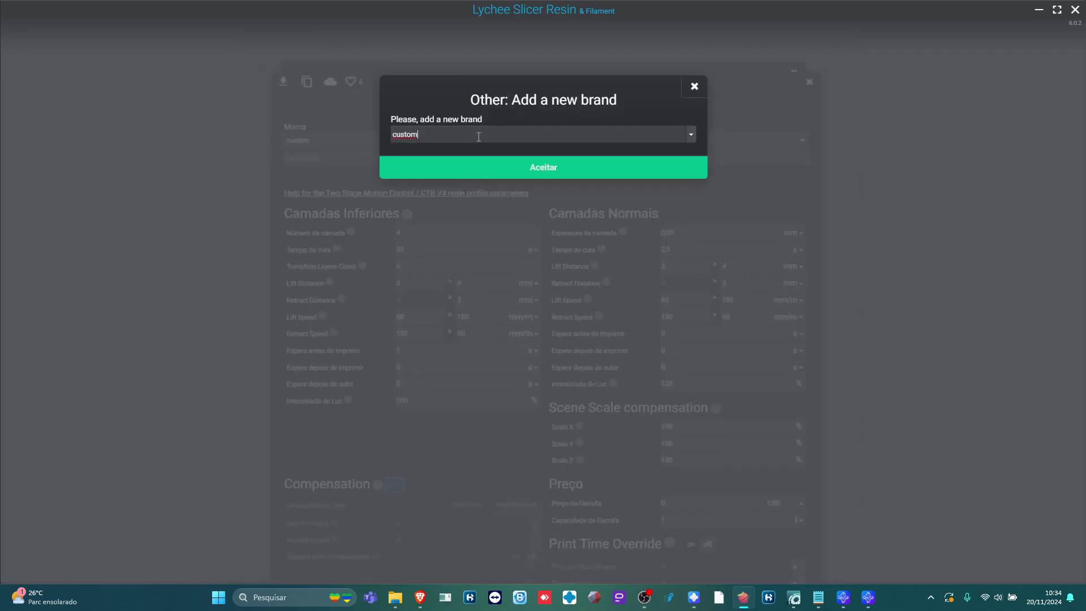
pyautogui.press('BackSpace')
pyautogui.press('BackSpace')
pyautogui.press('BackSpace')
pyautogui.press('BackSpace')
pyautogui.press('BackSpace')
pyautogui.write('Nome da marca')
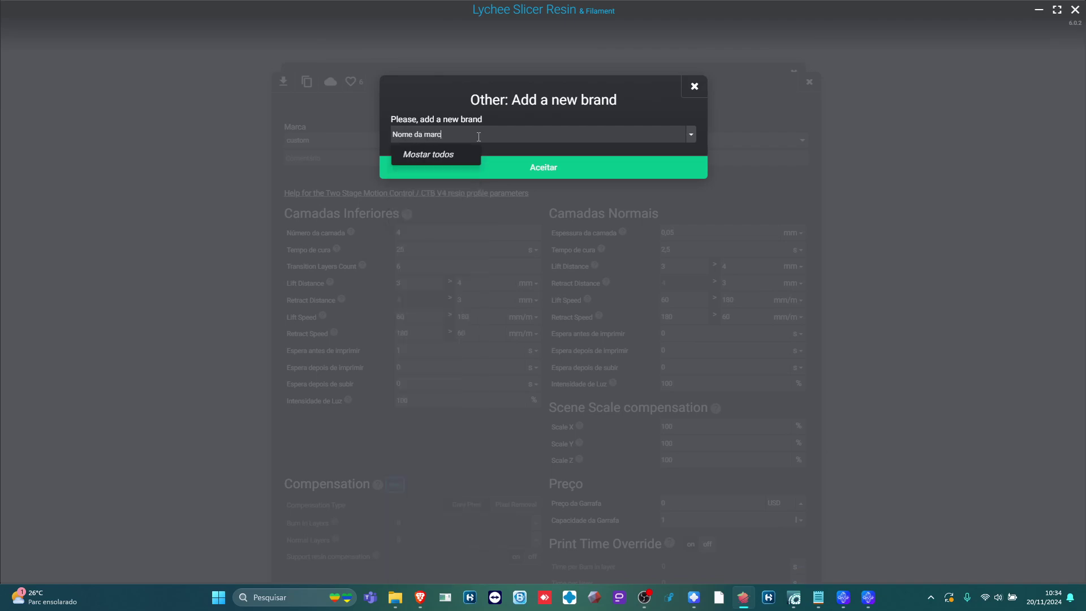
pyautogui.click(548, 166)
# - Add "nome resina" as the new resin name in the profile
pyautogui.click(510, 112)
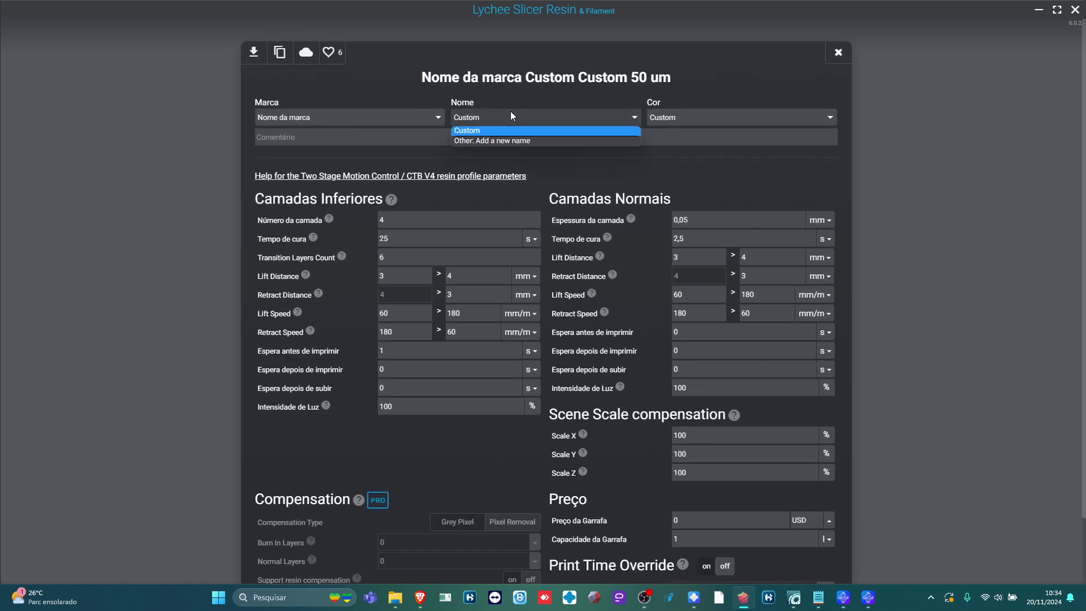
pyautogui.click(507, 145)
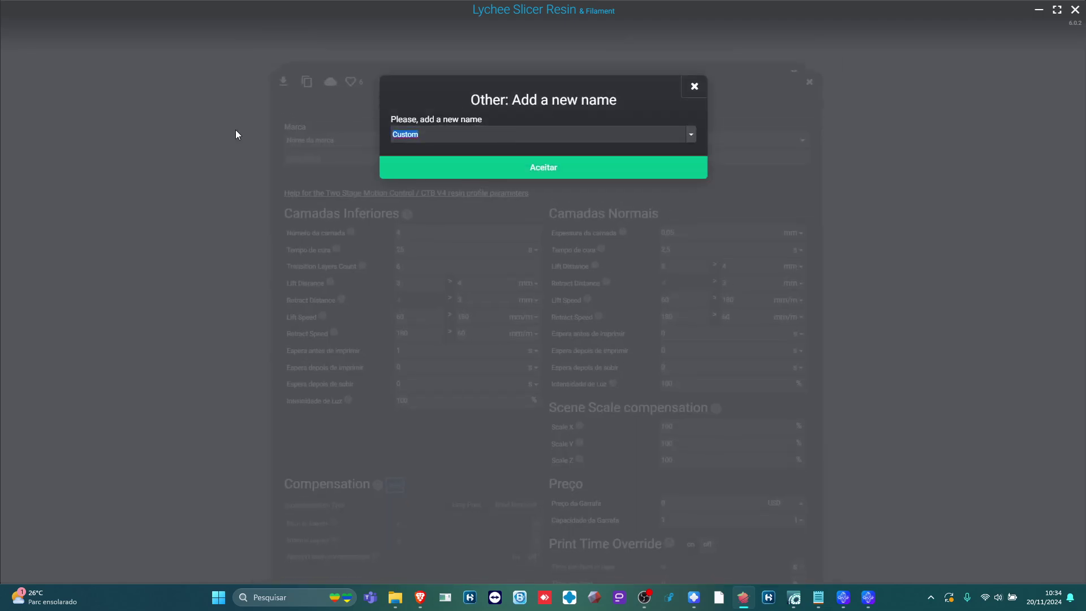
pyautogui.write('noke r')
pyautogui.press('BackSpace')
pyautogui.press('BackSpace')
pyautogui.press('BackSpace')
pyautogui.press('BackSpace')
pyautogui.write('me r')
pyautogui.press('BackSpace')
pyautogui.press('BackSpace')
pyautogui.write('resina')
pyautogui.click(516, 169)
# - Add "Cor" as a new colour for the resin profile
pyautogui.click(699, 119)
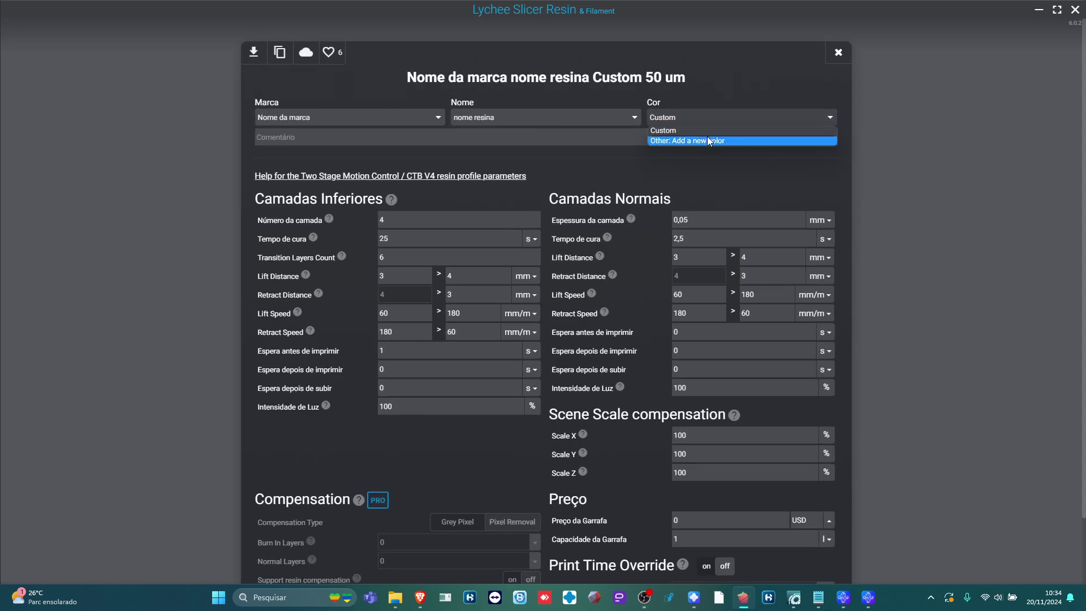
pyautogui.click(706, 139)
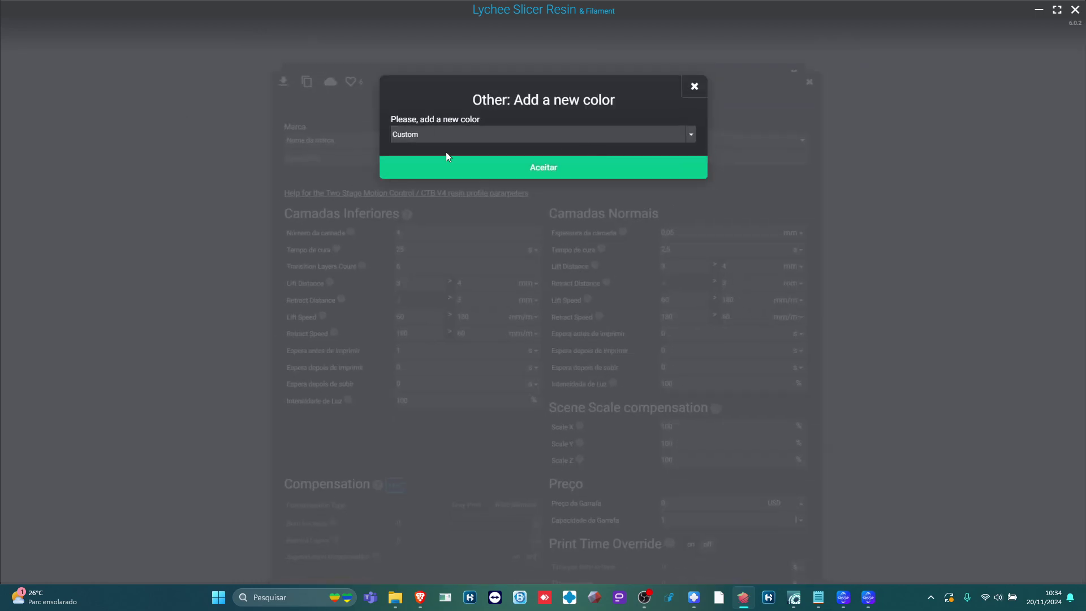
pyautogui.write('Cor')
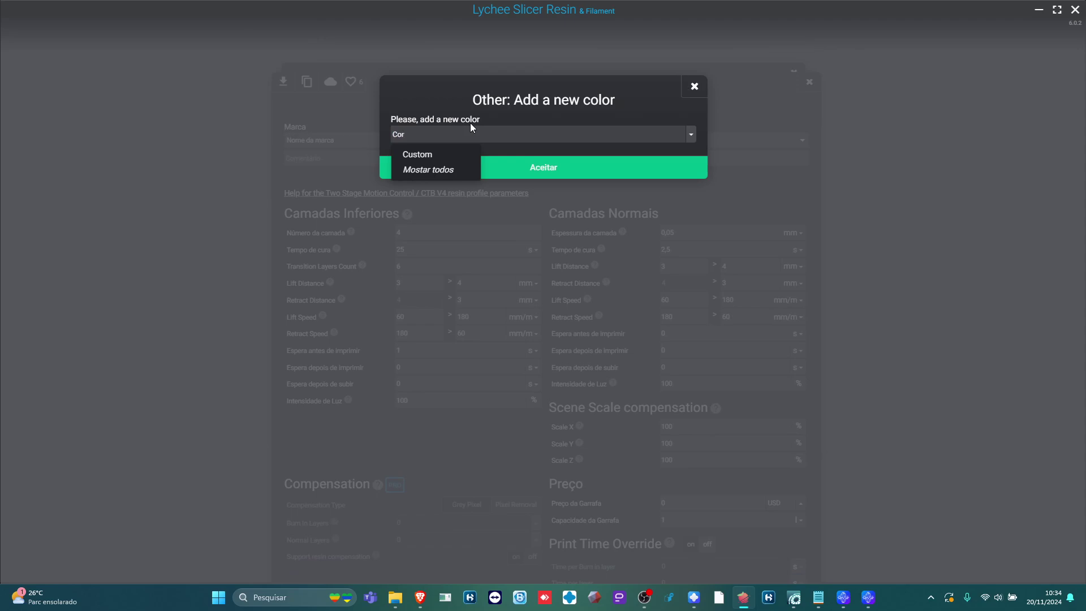
pyautogui.click(384, 167)
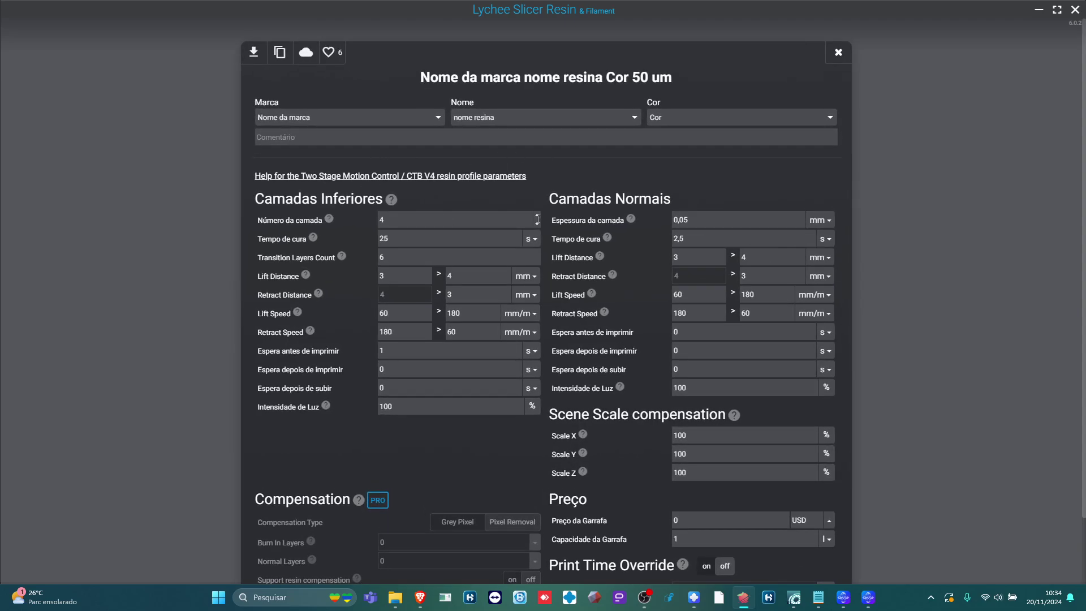
# - Examine the profile's bottom layer count, cure times and transition layer count alongside the normal layer settings
pyautogui.scroll(-2, 692, 147)
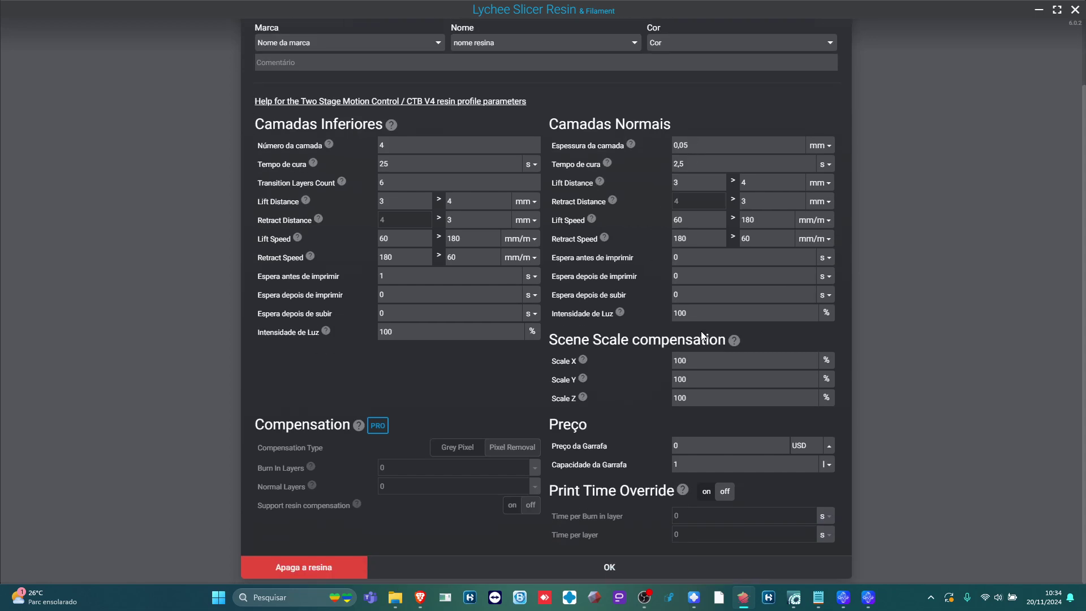
pyautogui.scroll(2, 700, 331)
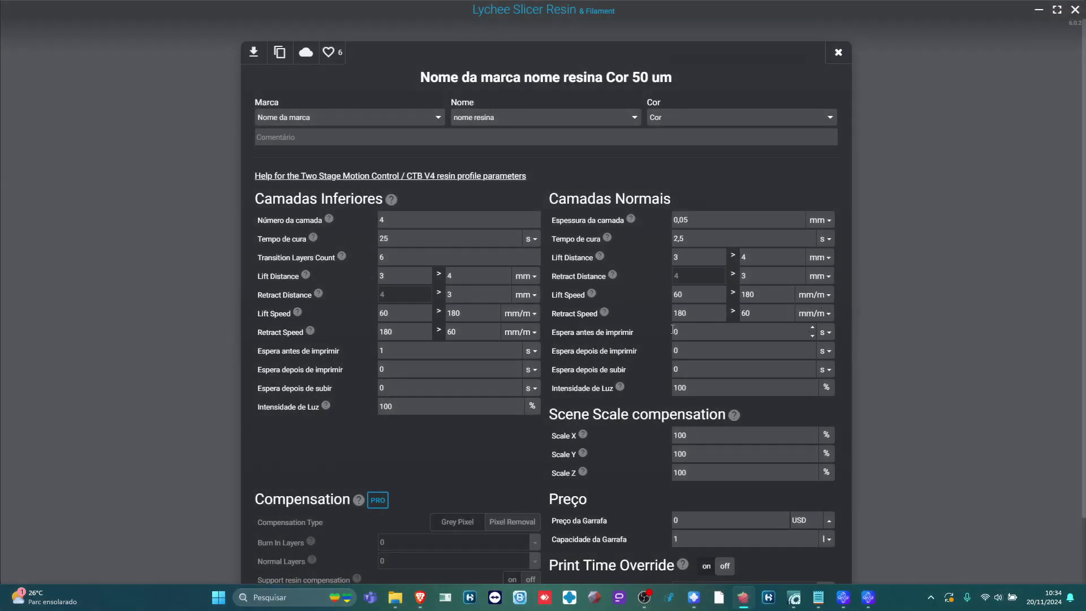
pyautogui.click(389, 220)
pyautogui.press('Tab')
pyautogui.click(390, 202)
pyautogui.doubleClick(392, 218)
pyautogui.doubleClick(396, 239)
pyautogui.doubleClick(395, 254)
pyautogui.doubleClick(393, 220)
pyautogui.press('Tab')
pyautogui.press('Tab')
pyautogui.doubleClick(402, 240)
pyautogui.press('Tab')
pyautogui.doubleClick(707, 232)
# - Examine the lift distance, lift speed, retract distance and retract speed settings of the bottom layers
pyautogui.click(406, 312)
pyautogui.moveTo(389, 275); pyautogui.dragTo(378, 276)
pyautogui.click(402, 313)
pyautogui.click(402, 309)
pyautogui.moveTo(401, 333); pyautogui.dragTo(364, 333)
pyautogui.moveTo(461, 292); pyautogui.dragTo(445, 293)
pyautogui.click(554, 360)
# - Save the new resin profile after reviewing its parameters and close the printer and resin settings
pyautogui.scroll(-2, 676, 366)
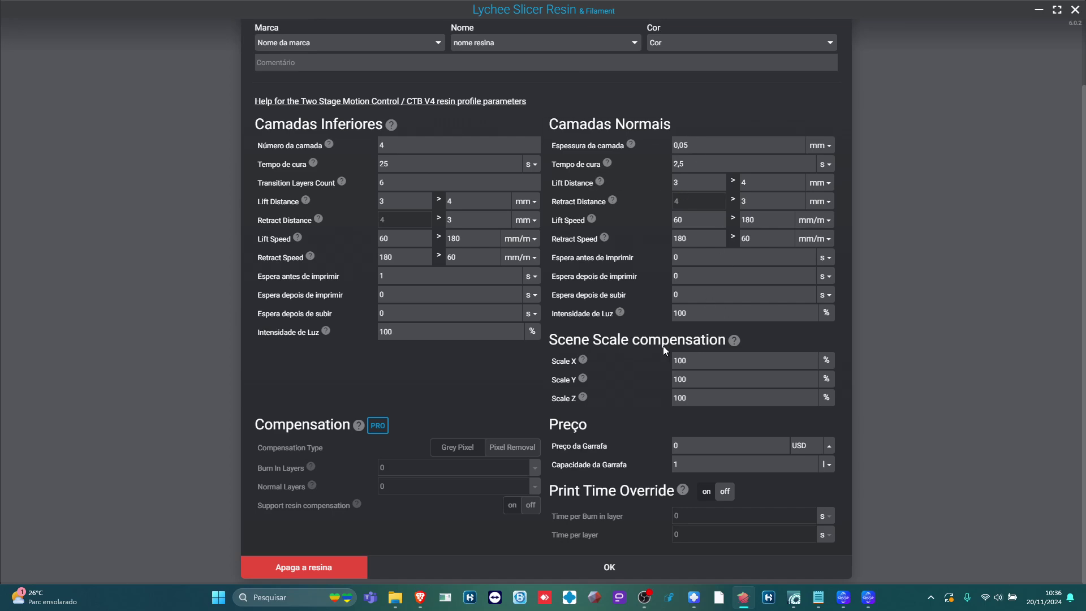
pyautogui.scroll(2, 640, 300)
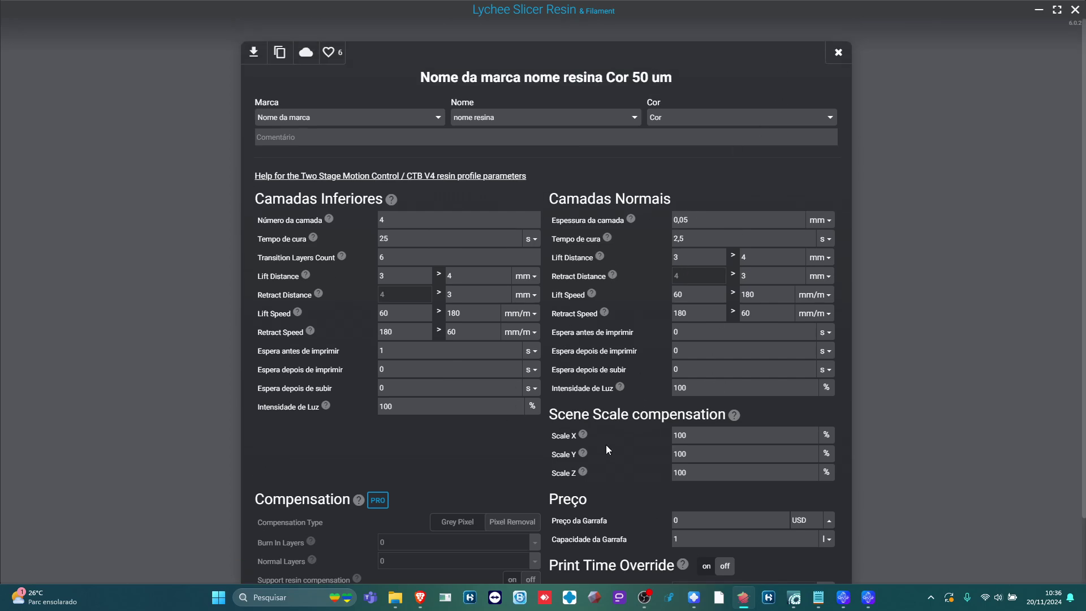
pyautogui.scroll(-2, 607, 448)
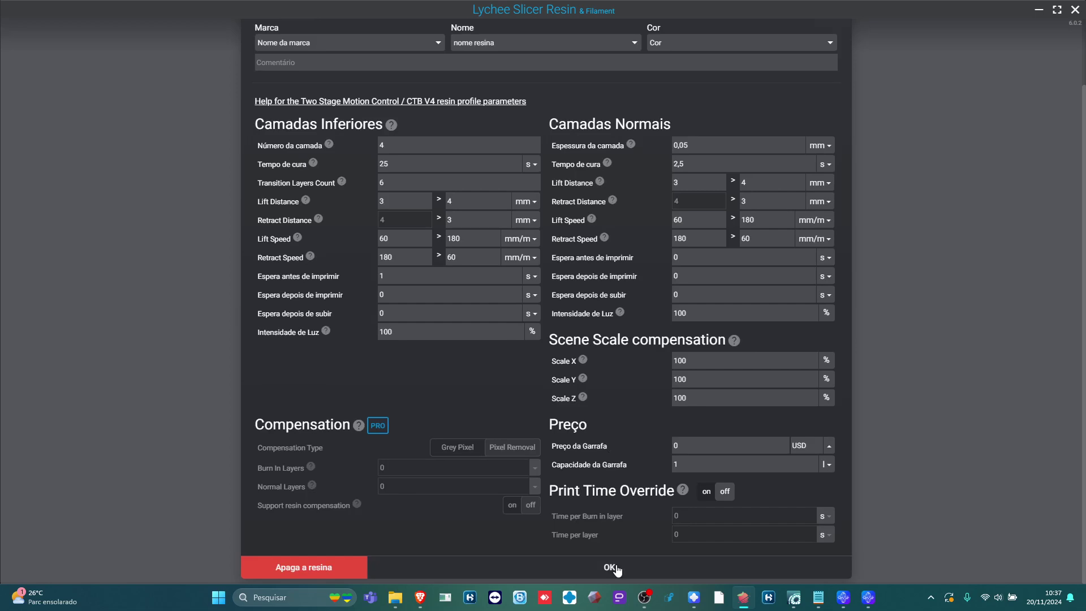
pyautogui.click(610, 567)
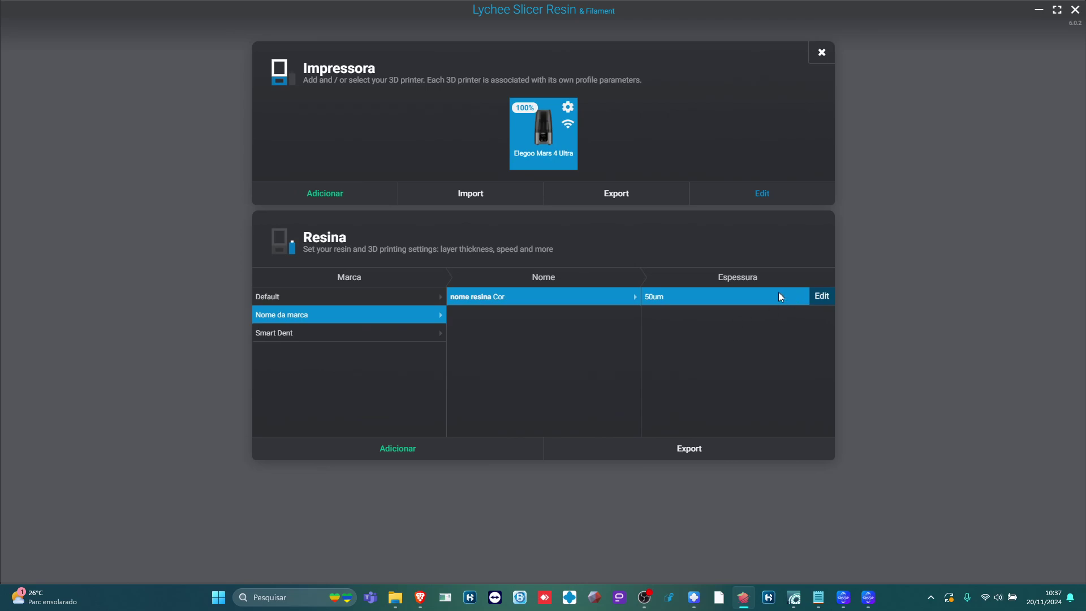
pyautogui.click(818, 52)
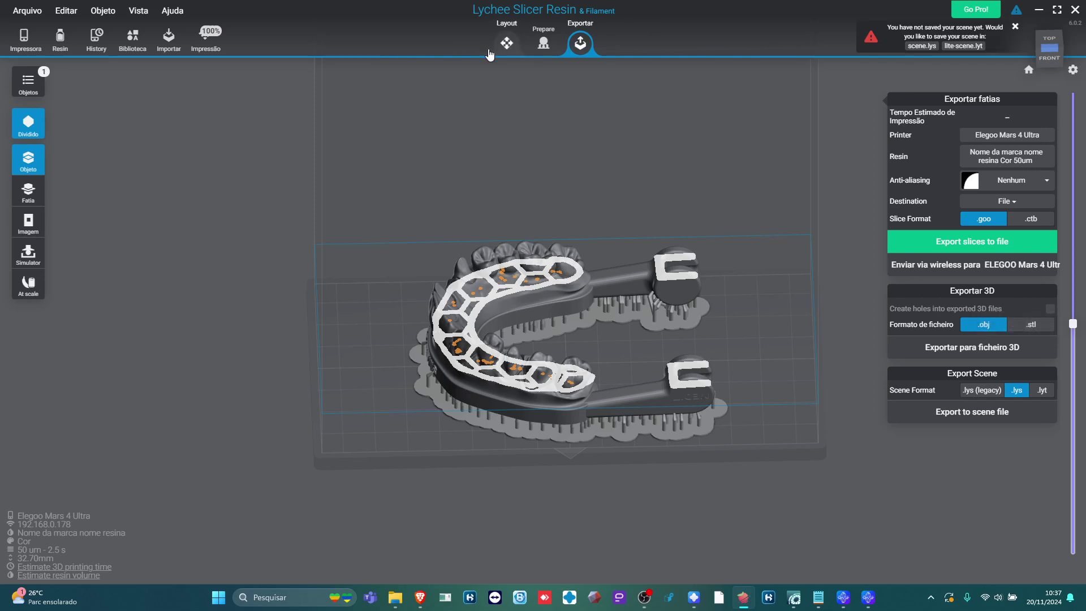
# - Switch to the Layout stage and examine the supported dental model from the side and from above
pyautogui.click(506, 46)
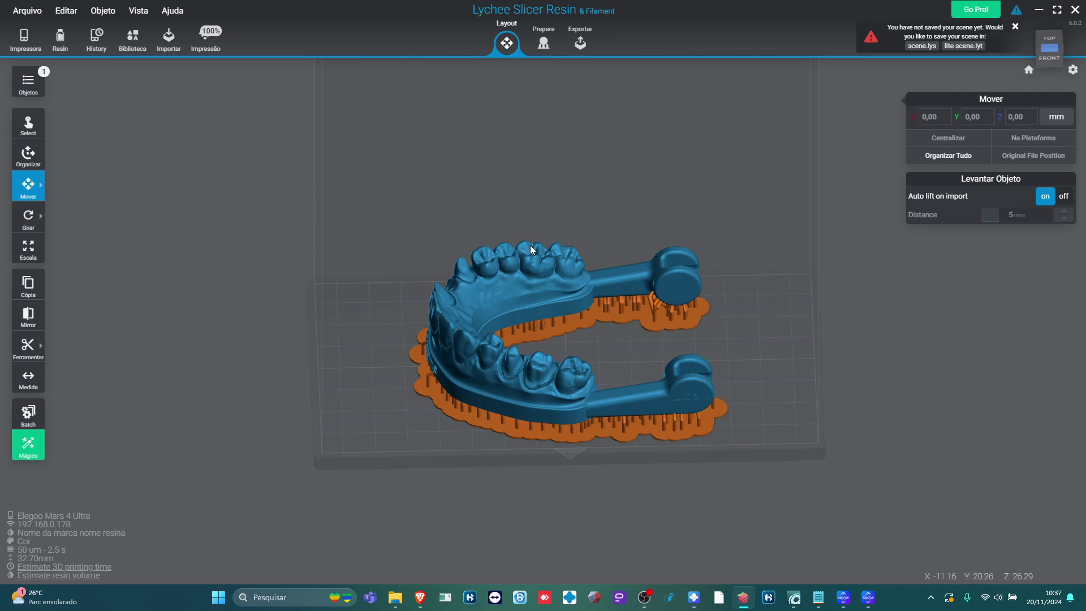
pyautogui.click(336, 289)
pyautogui.moveTo(621, 328); pyautogui.dragTo(344, 344)
pyautogui.click(584, 378)
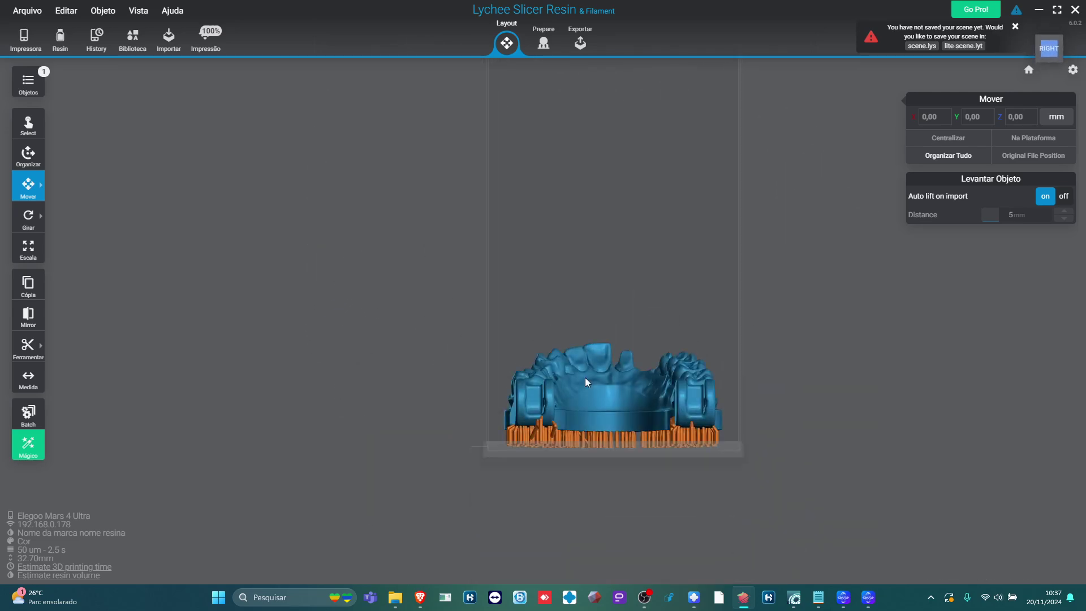
pyautogui.moveTo(590, 442); pyautogui.dragTo(178, 242)
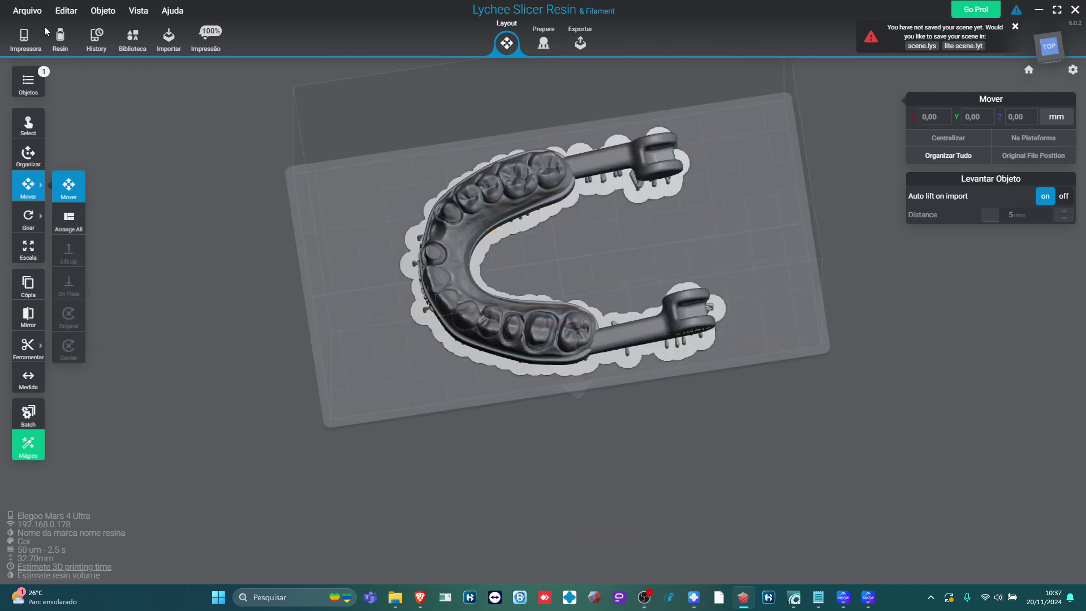
pyautogui.click(544, 194)
pyautogui.click(566, 206)
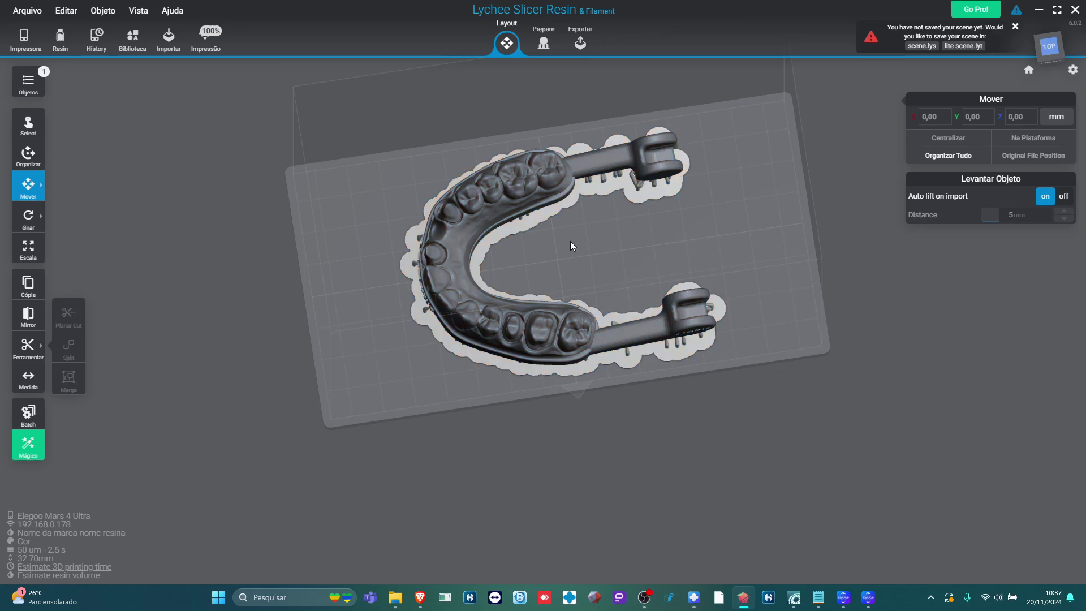
pyautogui.click(557, 206)
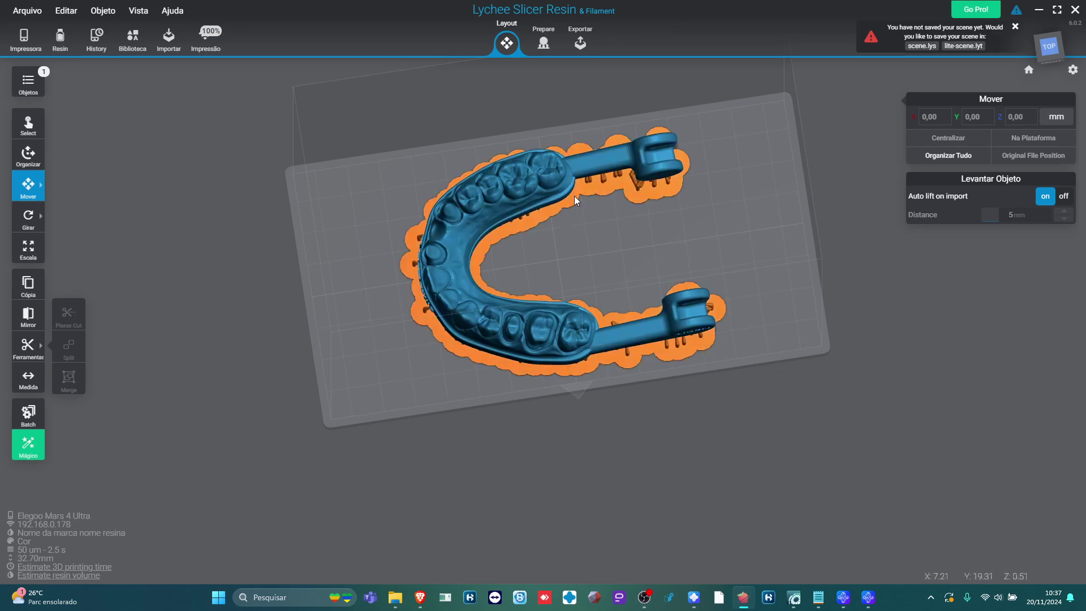
pyautogui.click(392, 300)
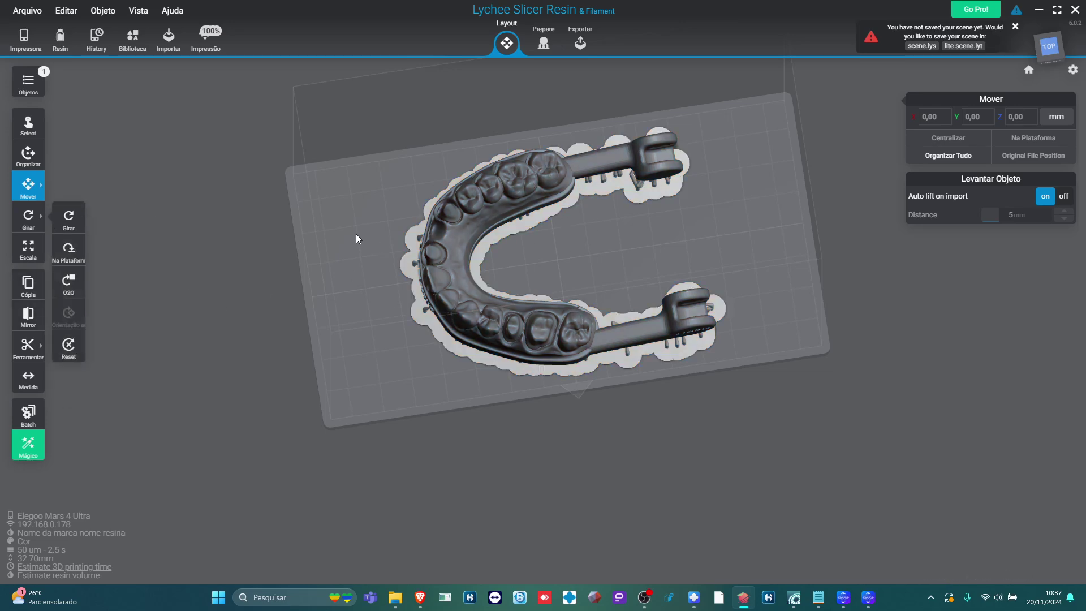
# - Mirror the supported dental model along the X axis and along the Y axis
pyautogui.click(68, 344)
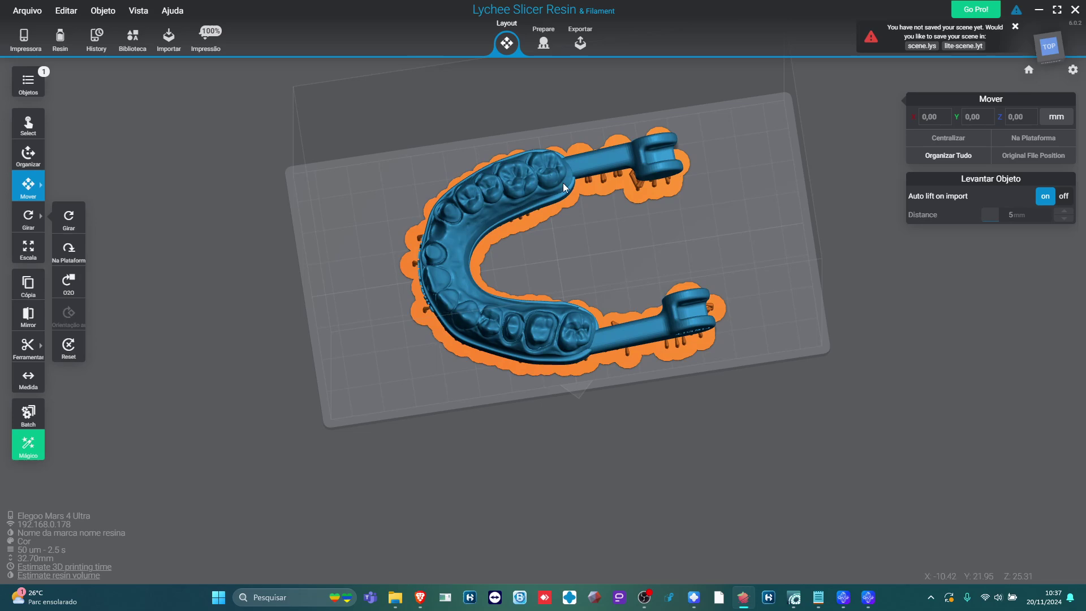
pyautogui.click(28, 315)
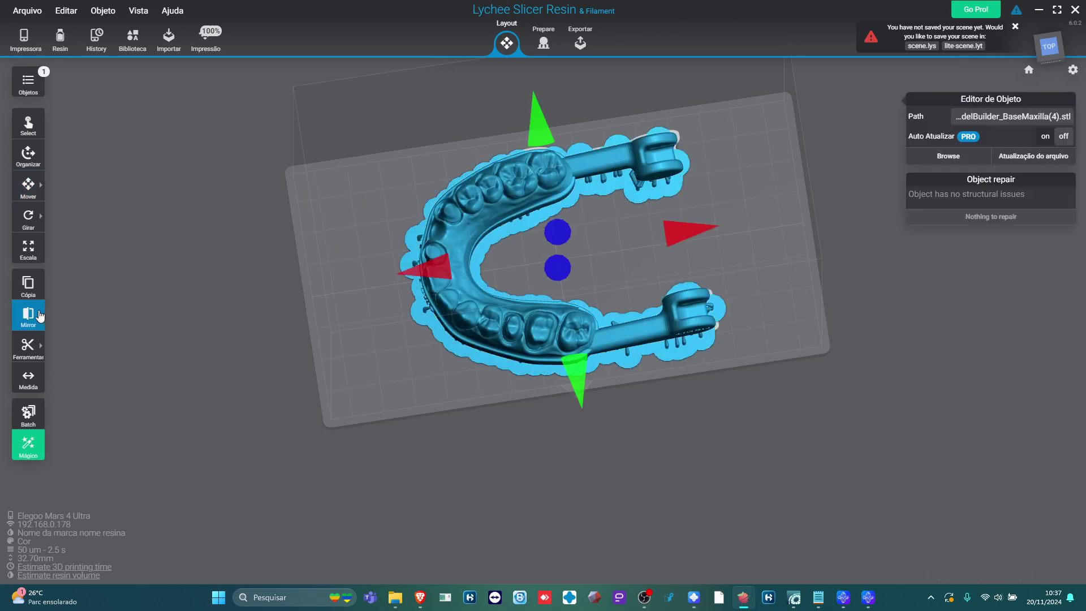
pyautogui.click(699, 232)
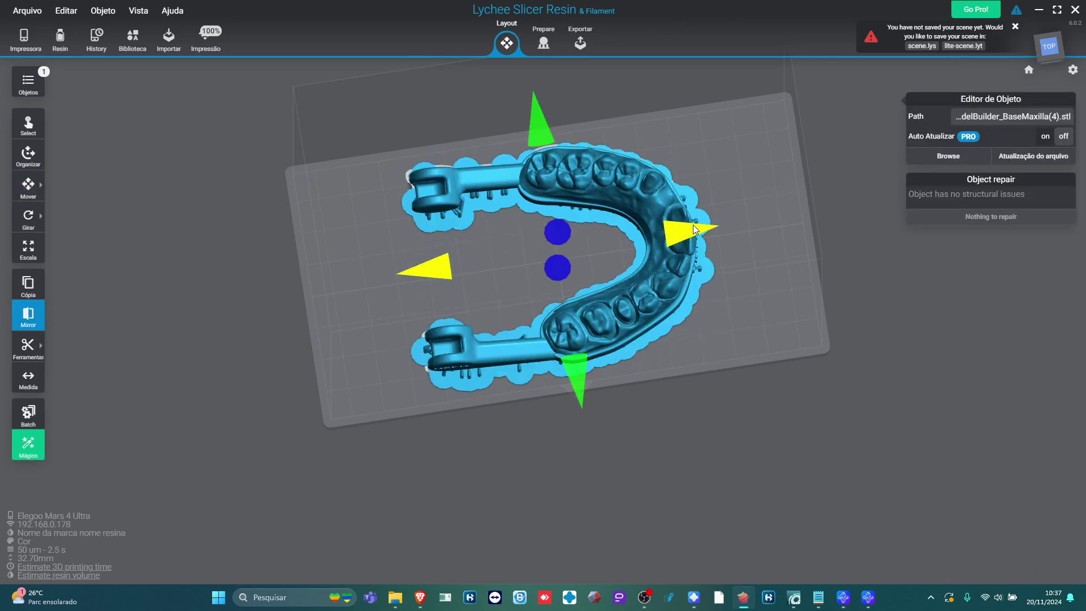
pyautogui.click(538, 114)
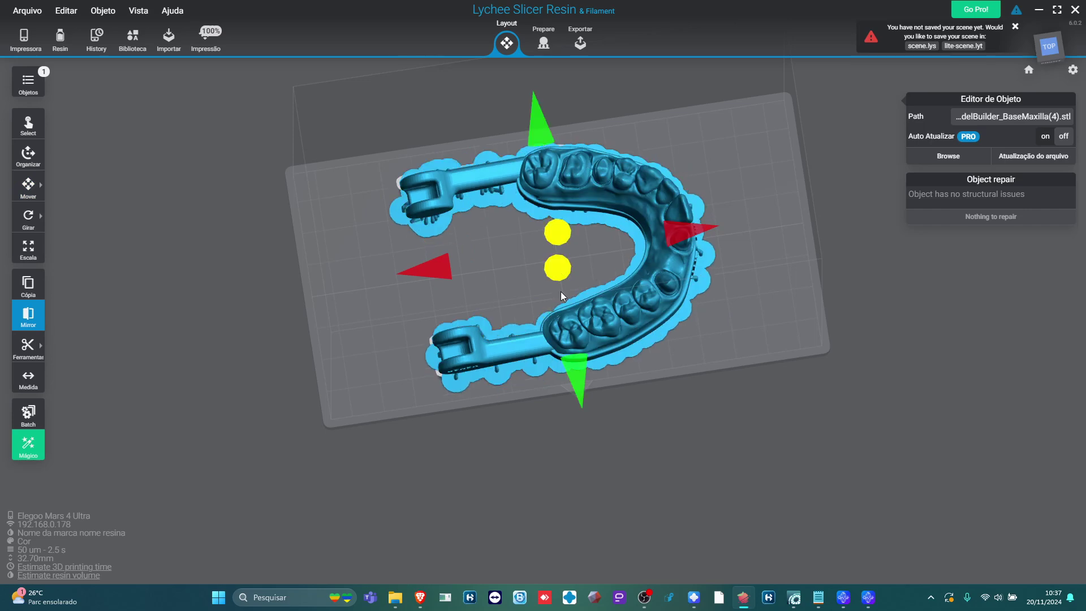
pyautogui.click(572, 361)
pyautogui.click(531, 111)
pyautogui.click(830, 288)
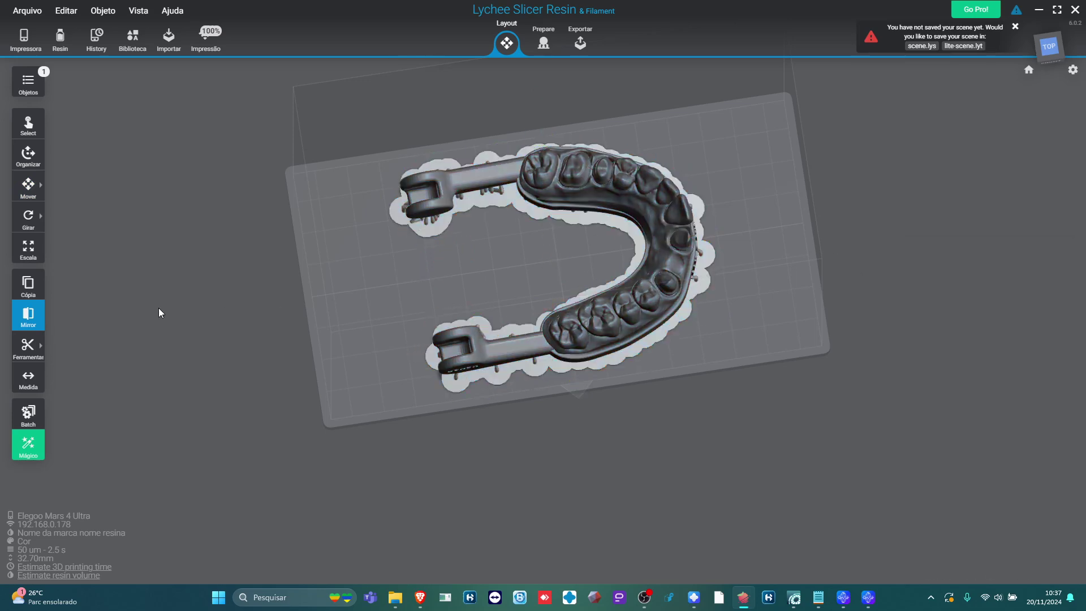
# - Inspect the mirrored dental model from the front and delete it from the build plate
pyautogui.moveTo(749, 233); pyautogui.dragTo(716, 165, button='right')
pyautogui.scroll(5, 734, 304)
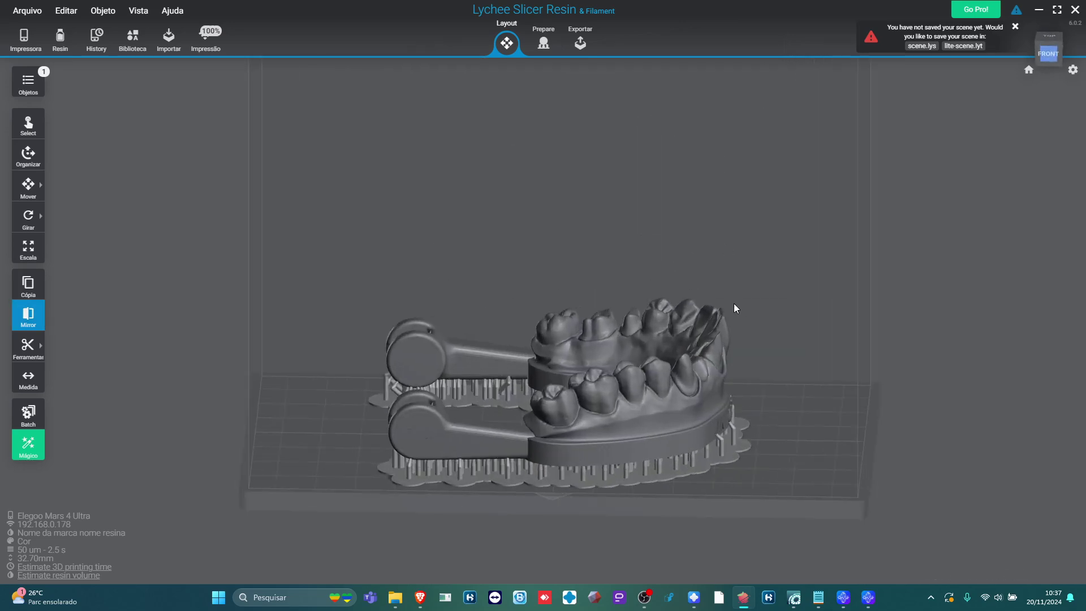
pyautogui.click(734, 378)
pyautogui.press('Delete')
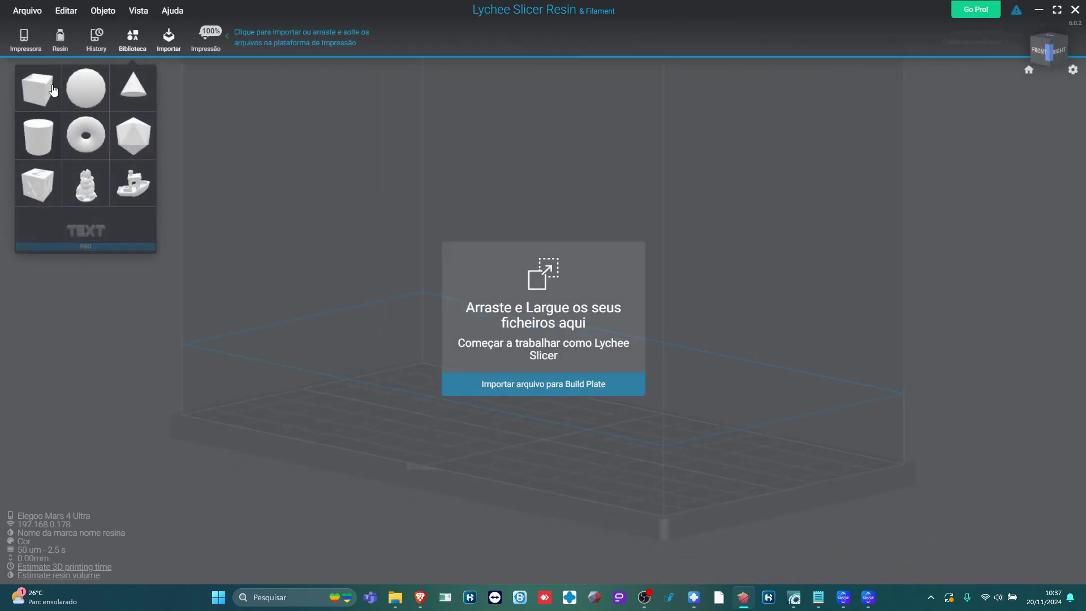
# - Add a cube from the built-in shape library to the empty build plate and select it
pyautogui.click(553, 389)
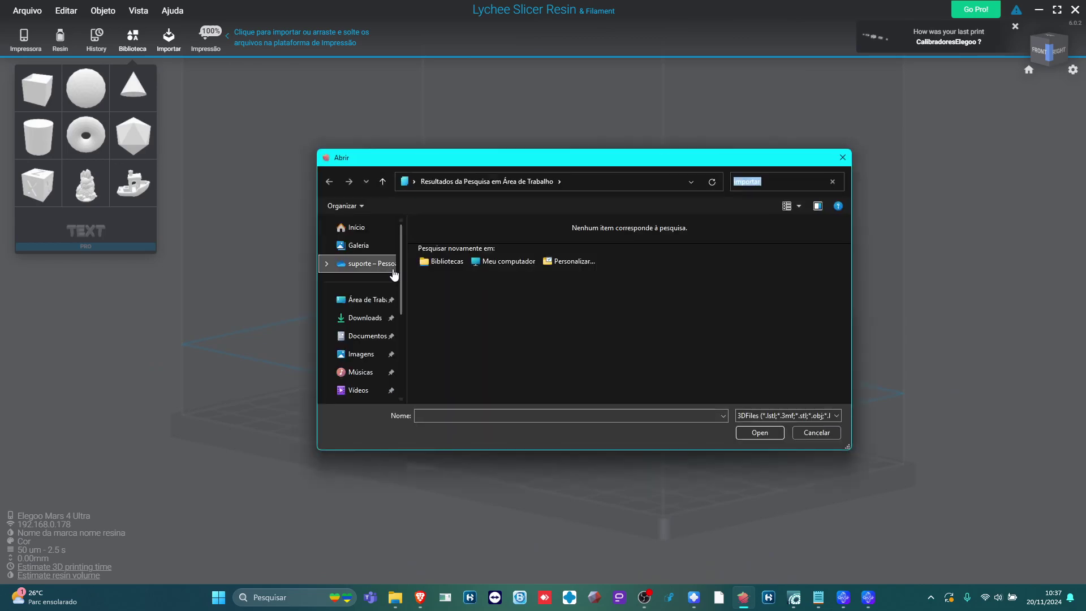
pyautogui.click(841, 157)
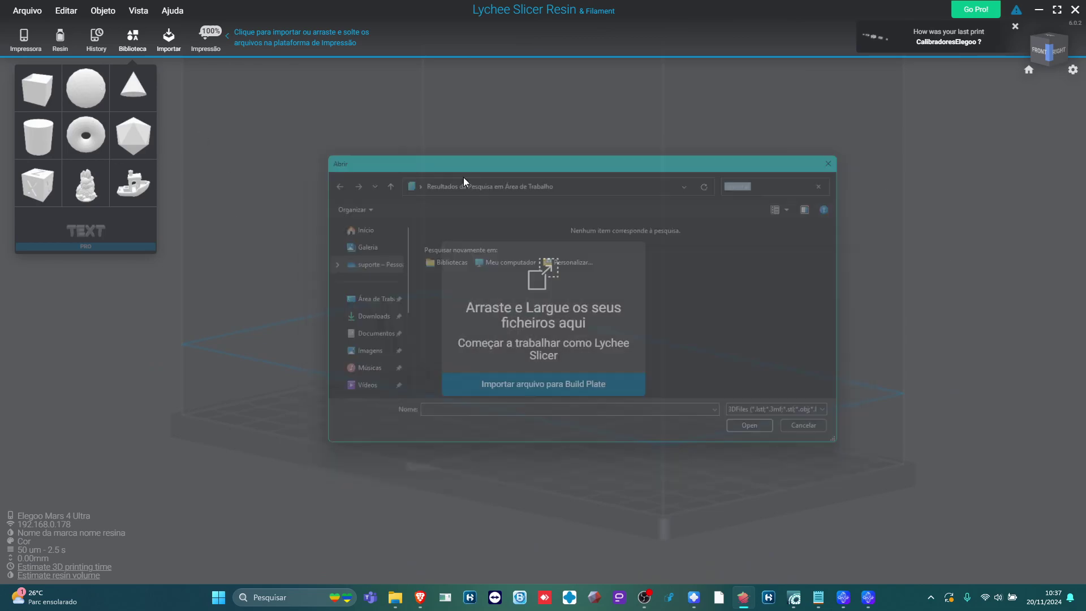
pyautogui.click(61, 84)
pyautogui.click(693, 267)
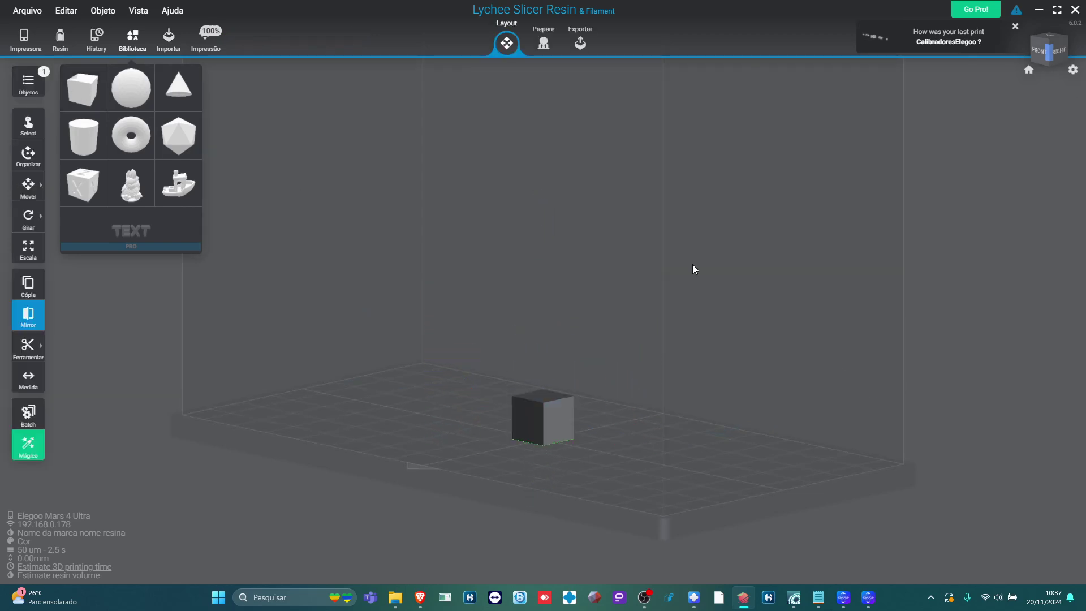
pyautogui.click(554, 423)
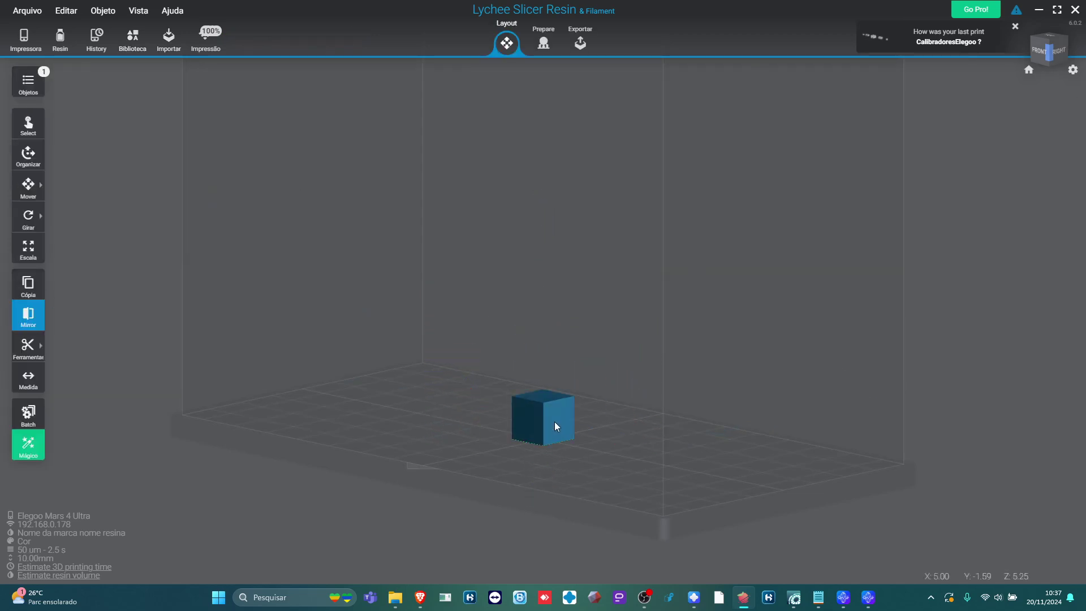
# - Lift the cube 5 mm above the build plate in the Layout stage
pyautogui.click(543, 42)
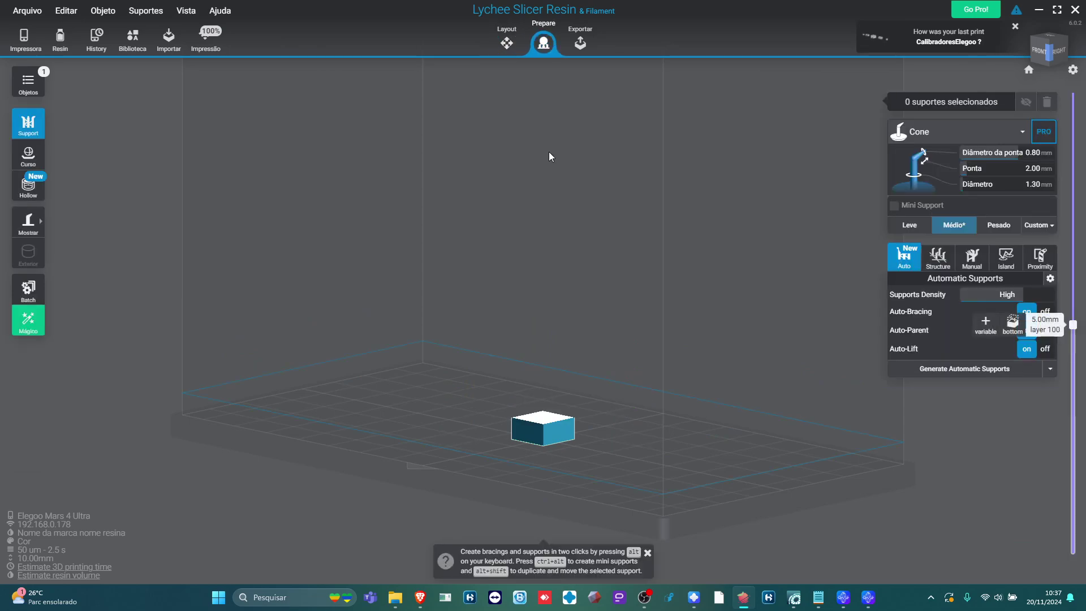
pyautogui.moveTo(634, 356); pyautogui.dragTo(613, 333, button='right')
pyautogui.click(516, 46)
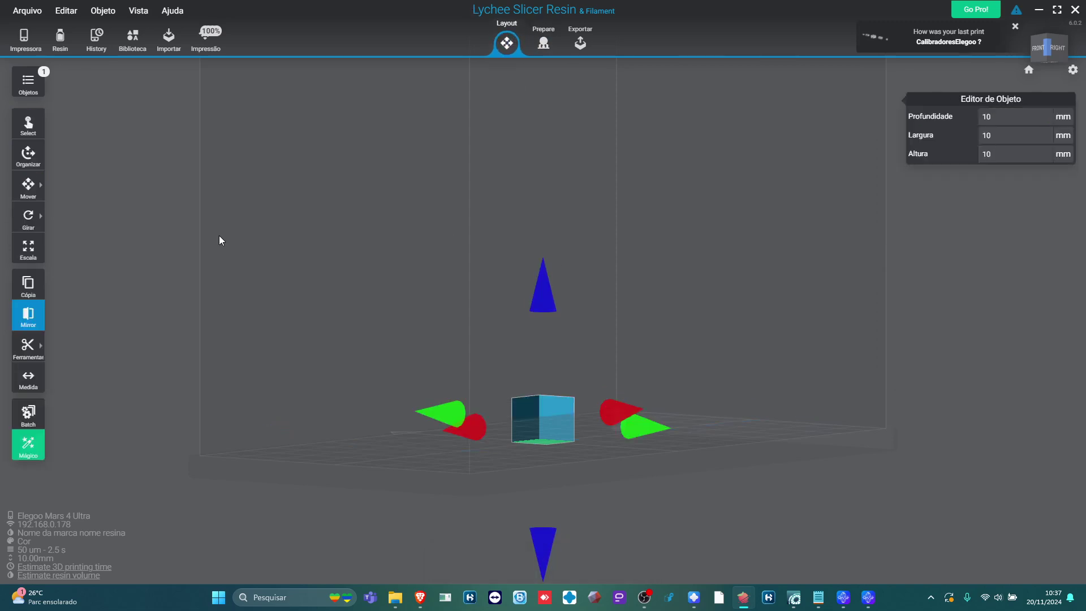
pyautogui.click(54, 187)
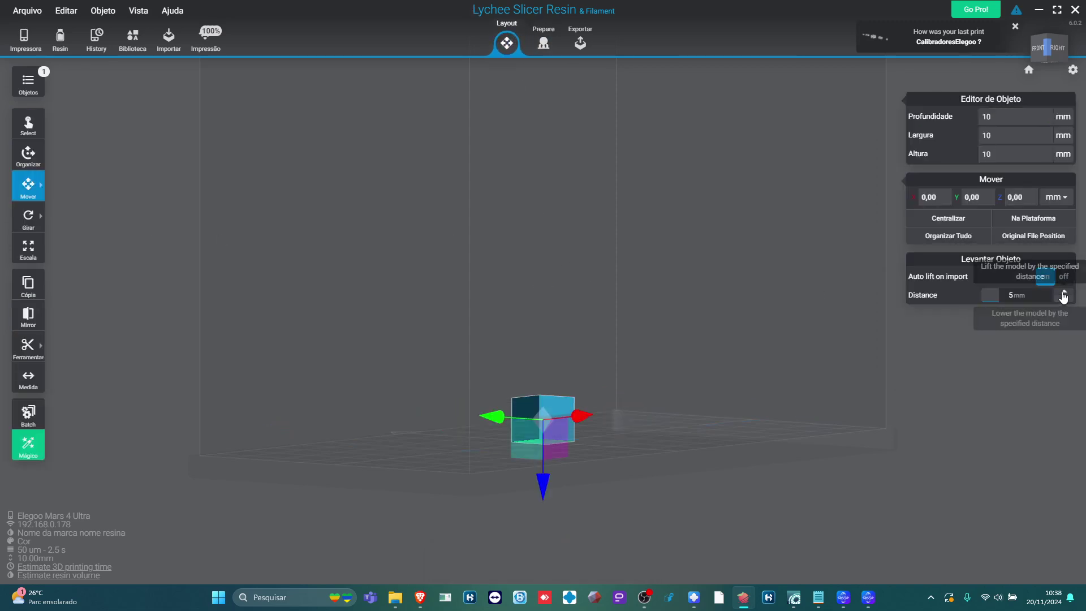
# - Generate automatic medium supports with high density under the raised cube, keeping bracing, parenting and lift enabled
pyautogui.click(543, 43)
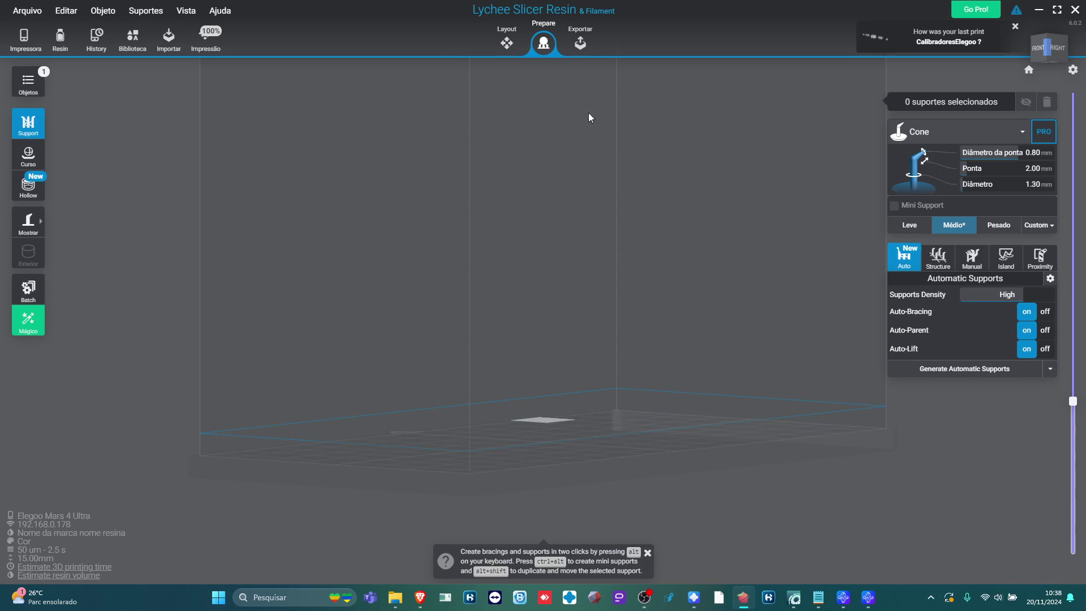
pyautogui.moveTo(1071, 395); pyautogui.dragTo(1072, 95)
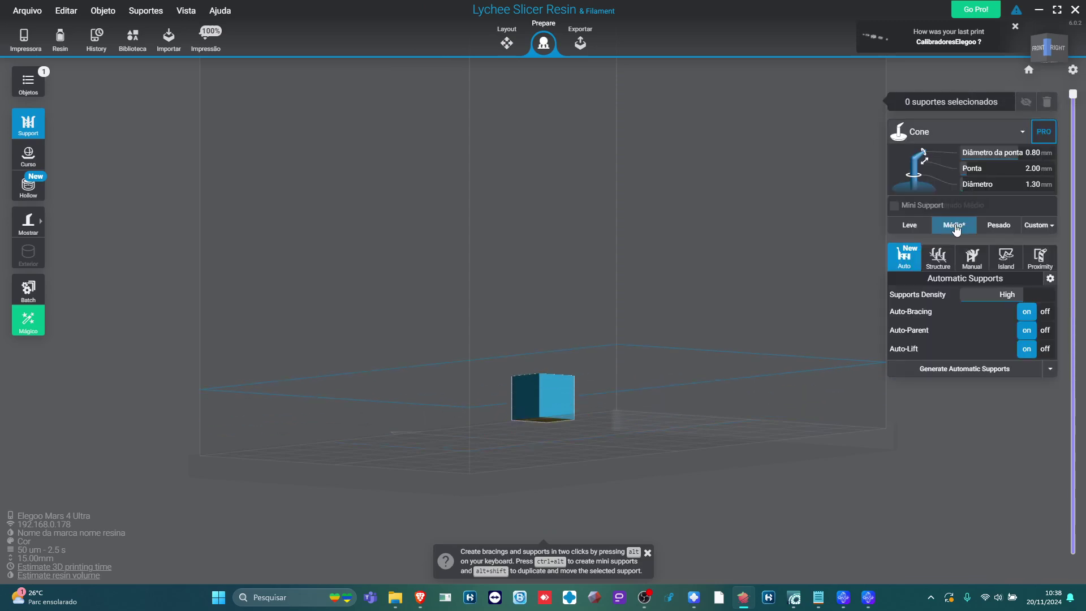
pyautogui.click(985, 371)
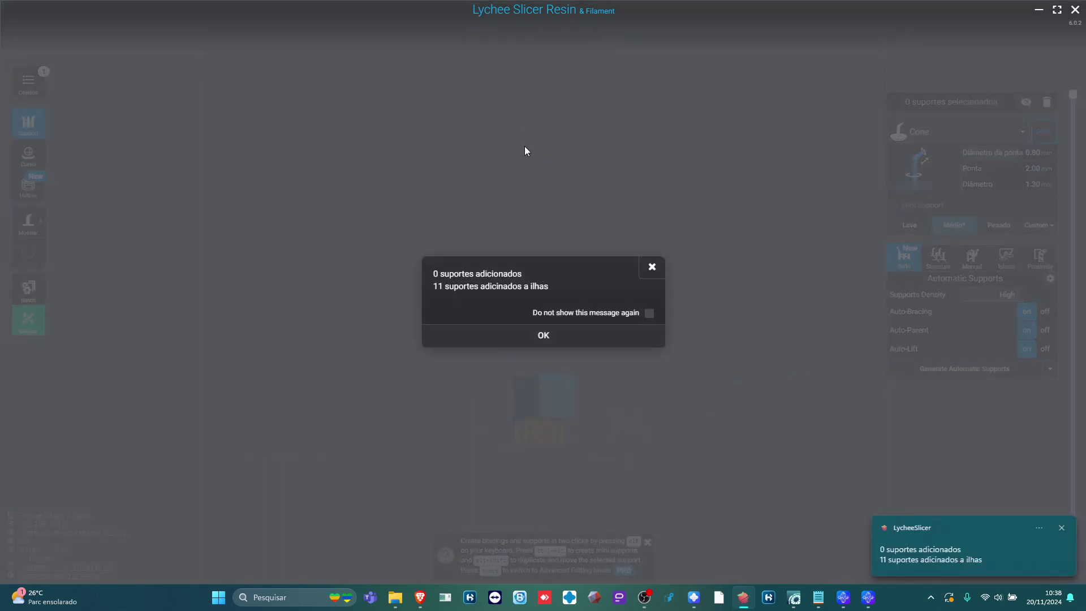
pyautogui.click(543, 335)
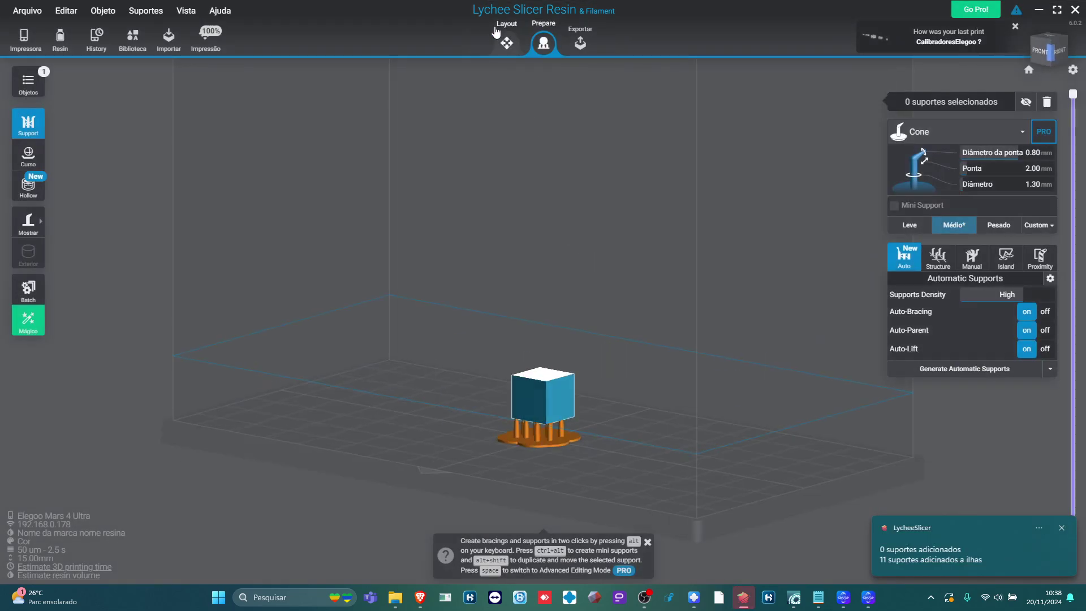
# - Duplicate the supported cube once in the Layout stage
pyautogui.click(506, 40)
pyautogui.click(28, 291)
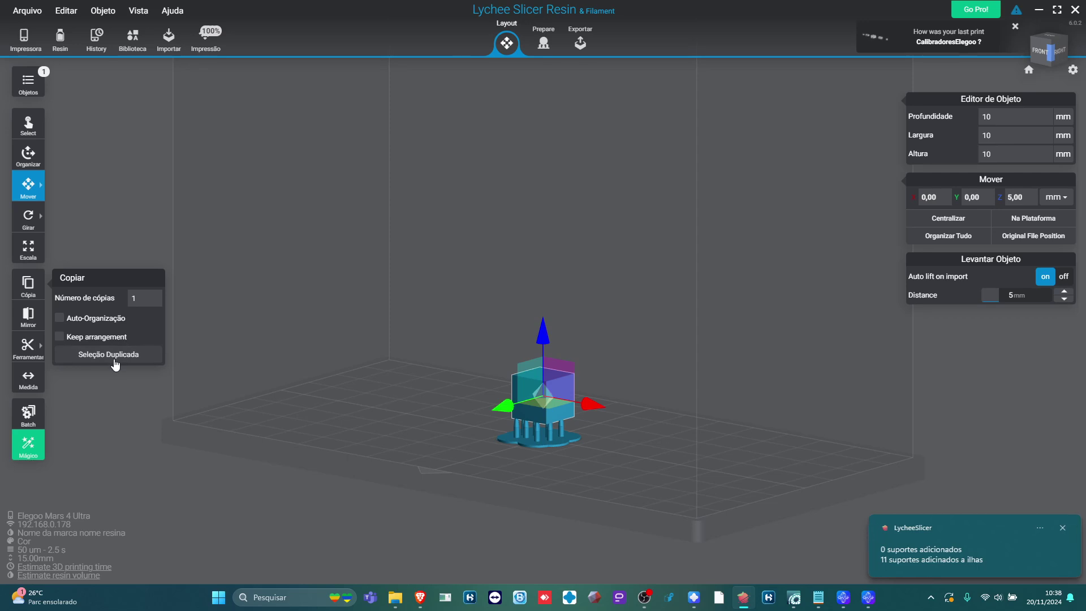
pyautogui.click(116, 358)
# - Separate the cubes, moving one to about X 21, Y 5 mm and the other to about X -12, Y -7 mm
pyautogui.moveTo(618, 368); pyautogui.dragTo(545, 390, button='right')
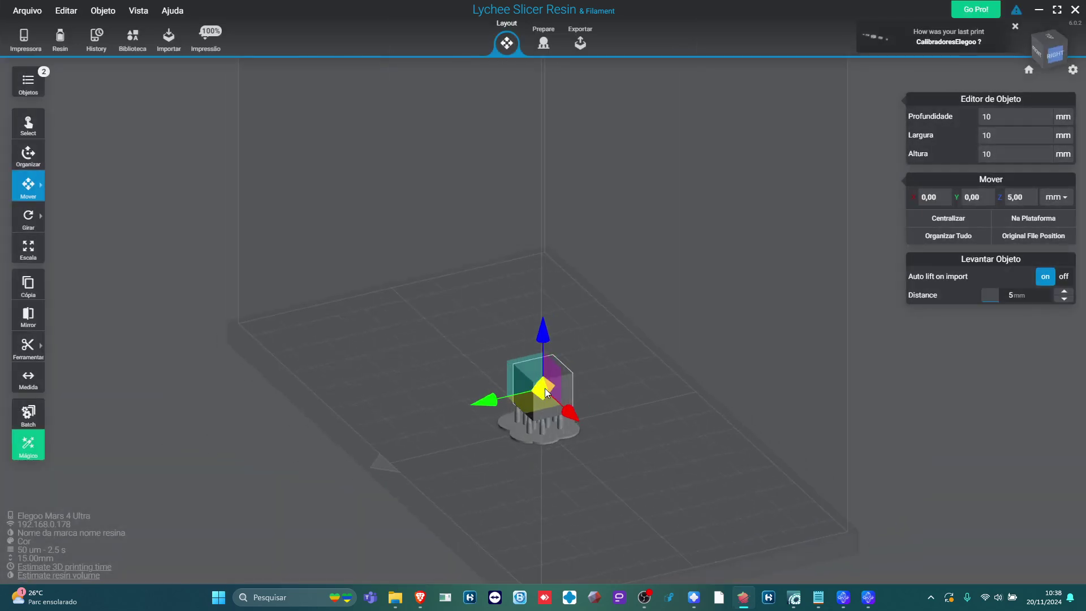
pyautogui.click(541, 386)
pyautogui.moveTo(541, 387); pyautogui.dragTo(602, 419)
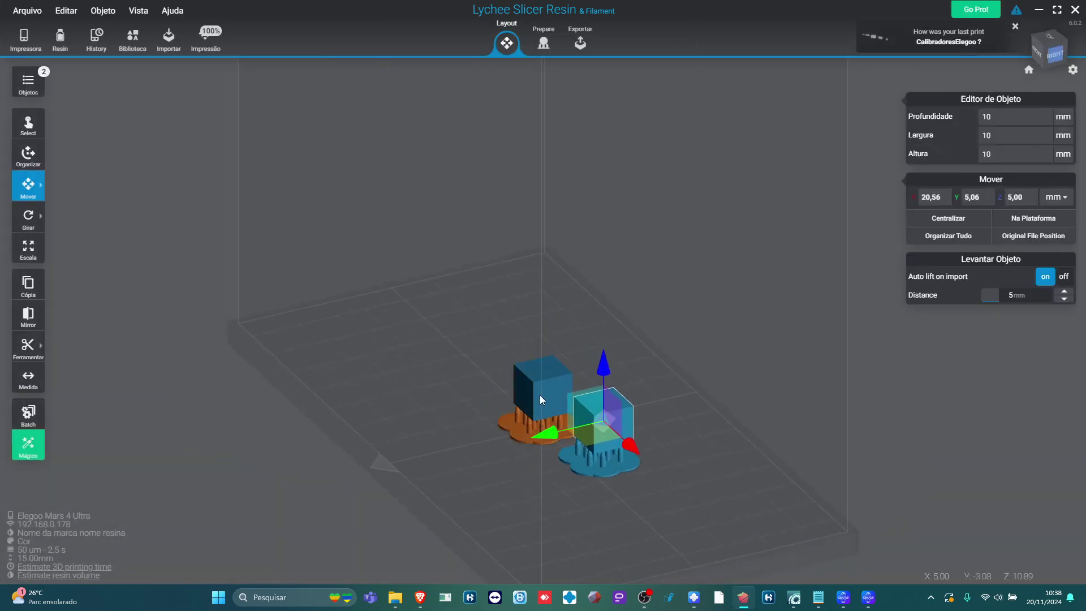
pyautogui.moveTo(539, 395); pyautogui.dragTo(488, 381)
pyautogui.click(621, 440)
pyautogui.moveTo(621, 440); pyautogui.dragTo(582, 411, button='right')
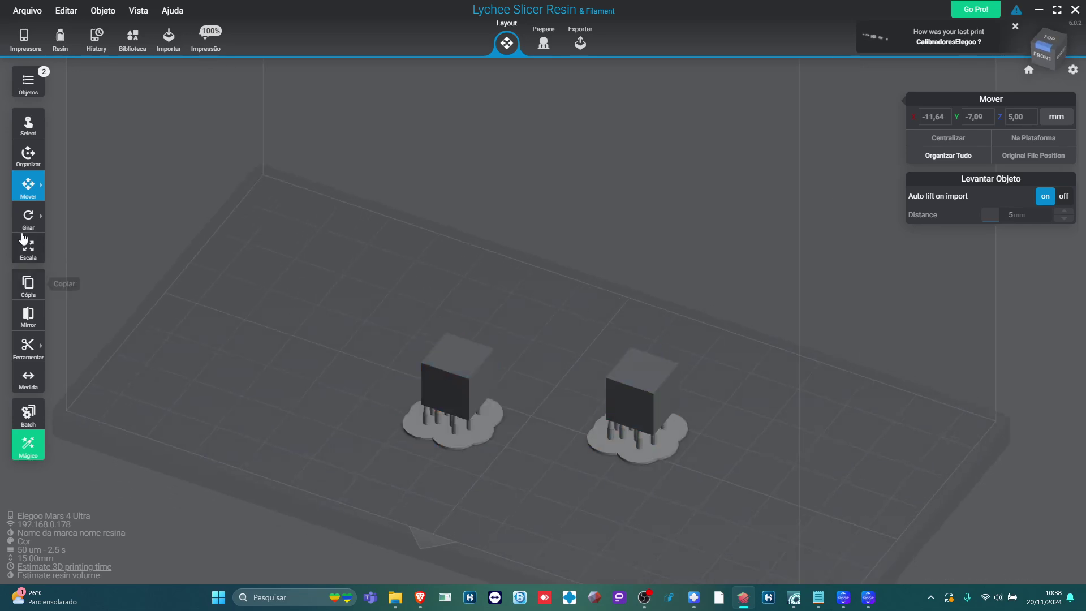
# - Scale the cube at negative X to about 43 mm in X and 39 mm in Z
pyautogui.press('ctrl')
pyautogui.press('ctrl')
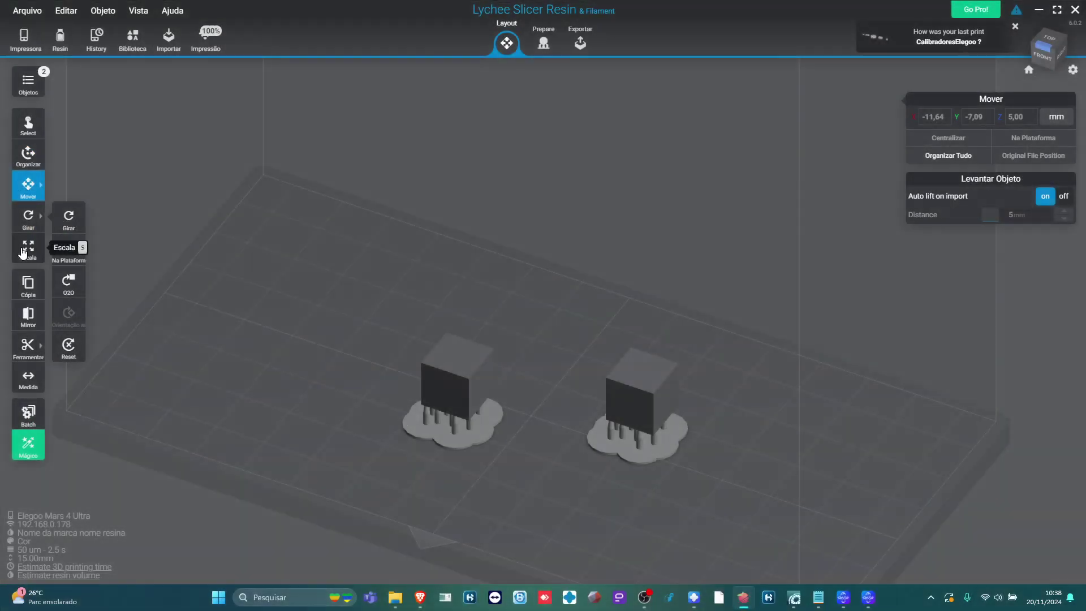
pyautogui.click(35, 249)
pyautogui.click(494, 350)
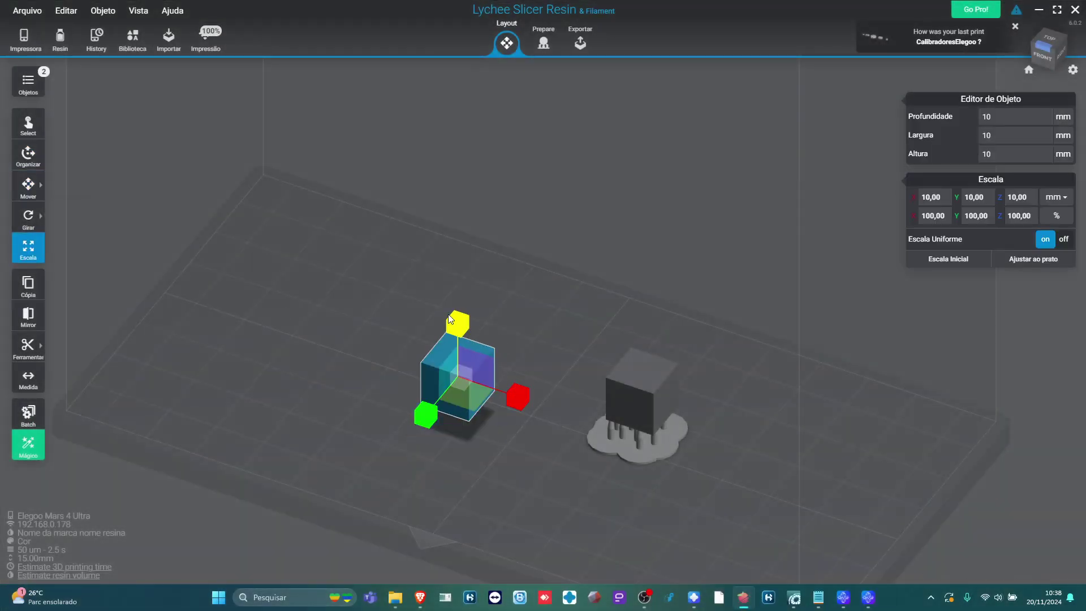
pyautogui.moveTo(517, 396); pyautogui.dragTo(536, 339)
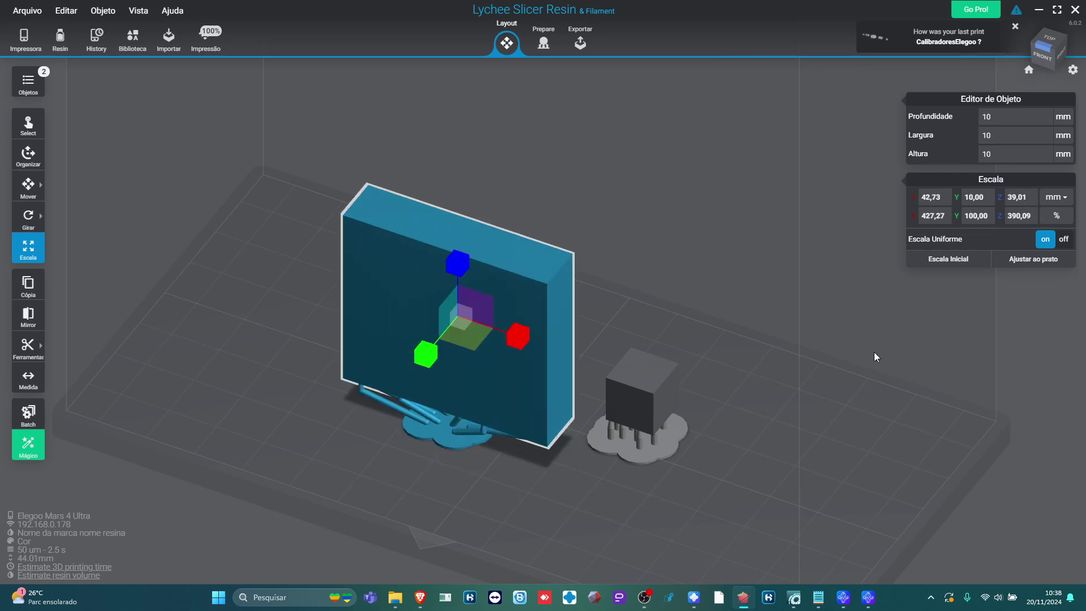
# - Undo the cube's scaling, moves, duplication, supports and insertion until the build plate is empty
pyautogui.hotkey('ctrl', 'z')
pyautogui.hotkey('ctrl', 'z')
pyautogui.hotkey('ctrl', 'z')
pyautogui.hotkey('ctrl', 'z')
pyautogui.hotkey('ctrl', 'z')
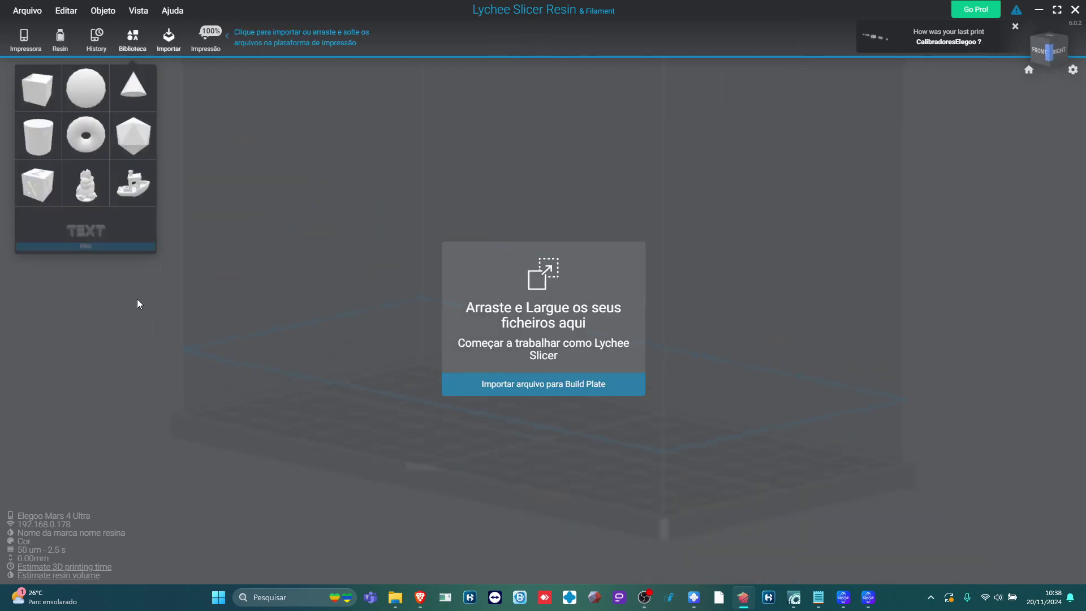
# - Add a torus from the built-in shape library to the build plate and activate the Move tool
pyautogui.click(80, 146)
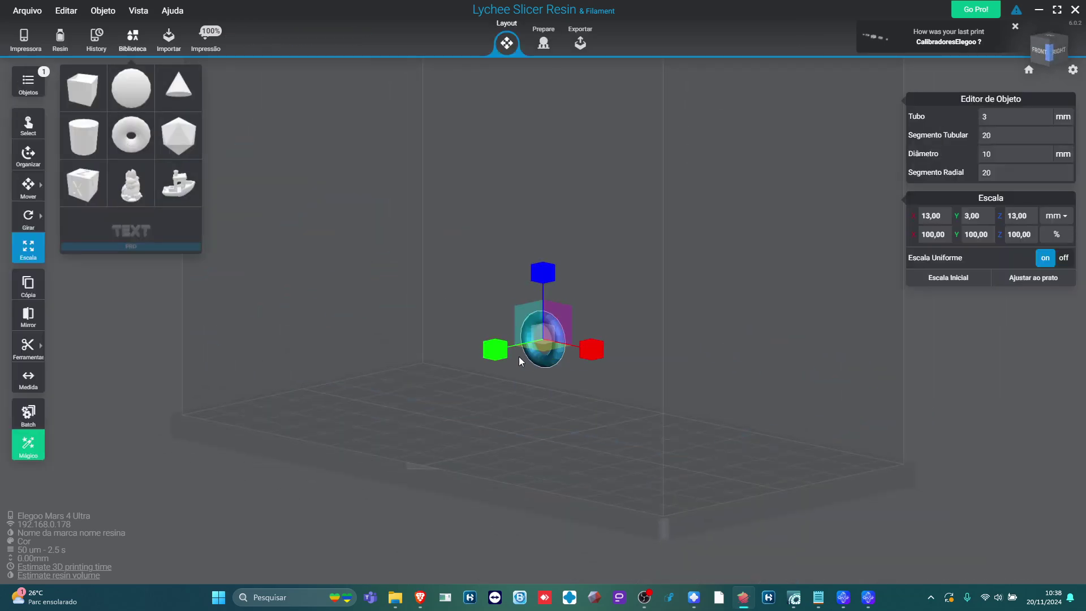
pyautogui.click(32, 362)
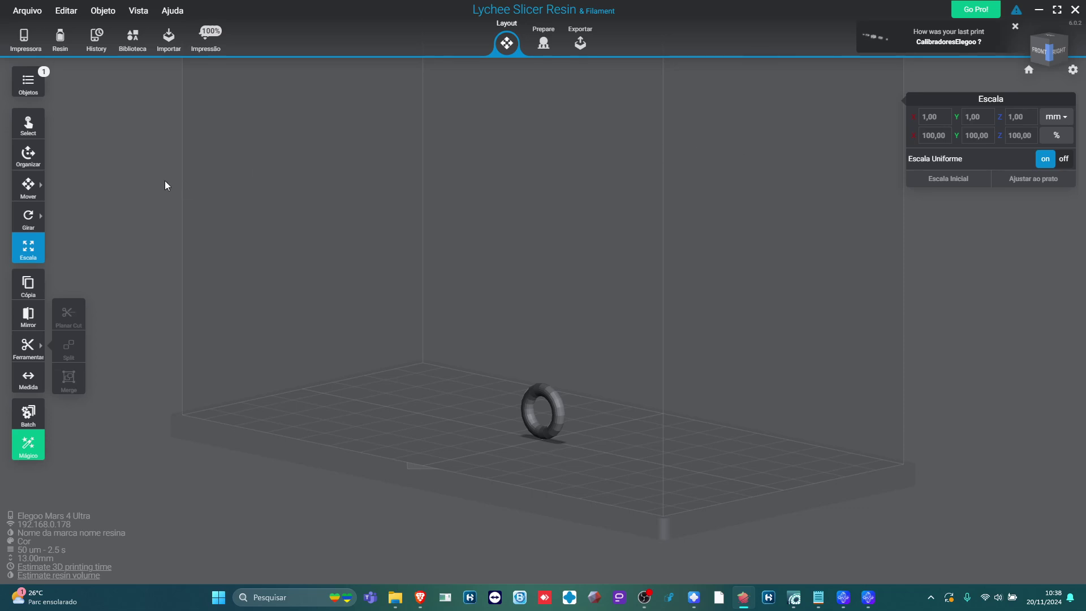
pyautogui.click(40, 215)
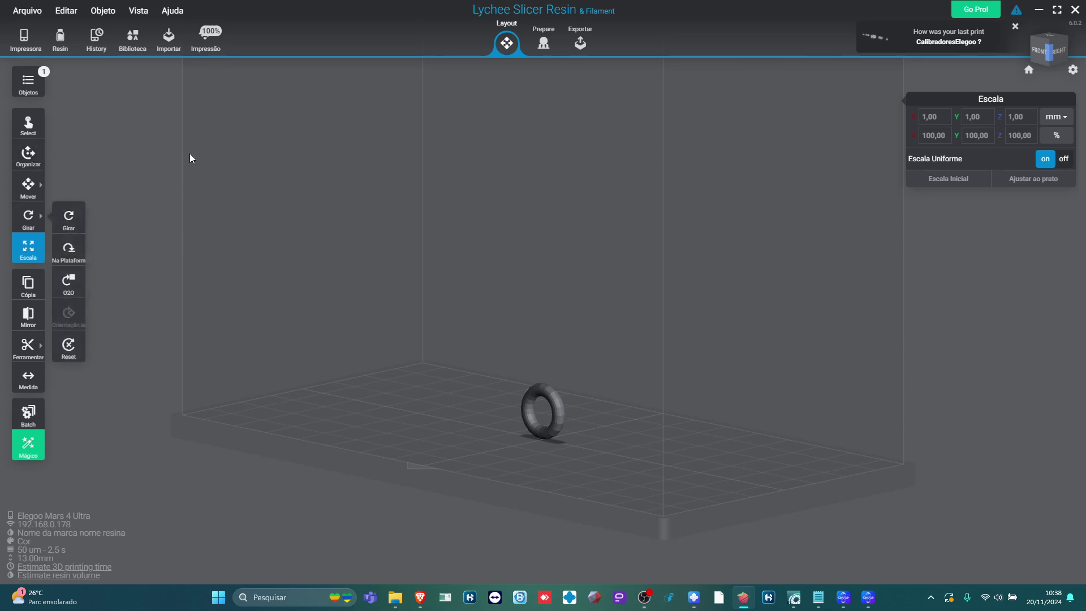
pyautogui.click(28, 185)
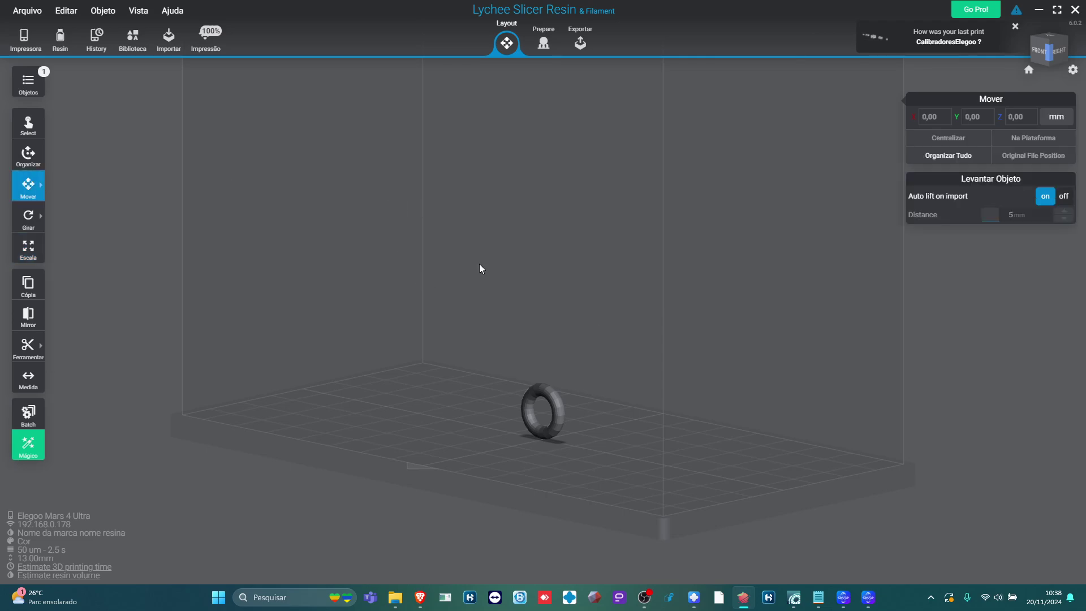
pyautogui.moveTo(342, 368); pyautogui.dragTo(484, 542)
pyautogui.moveTo(584, 422); pyautogui.dragTo(567, 381)
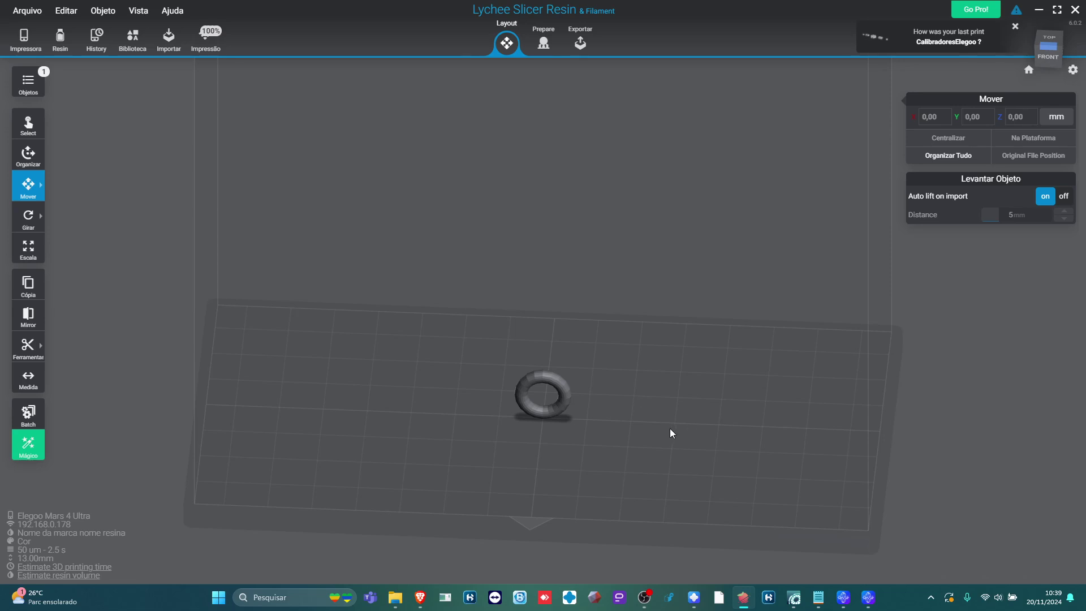
pyautogui.moveTo(702, 376); pyautogui.dragTo(647, 395)
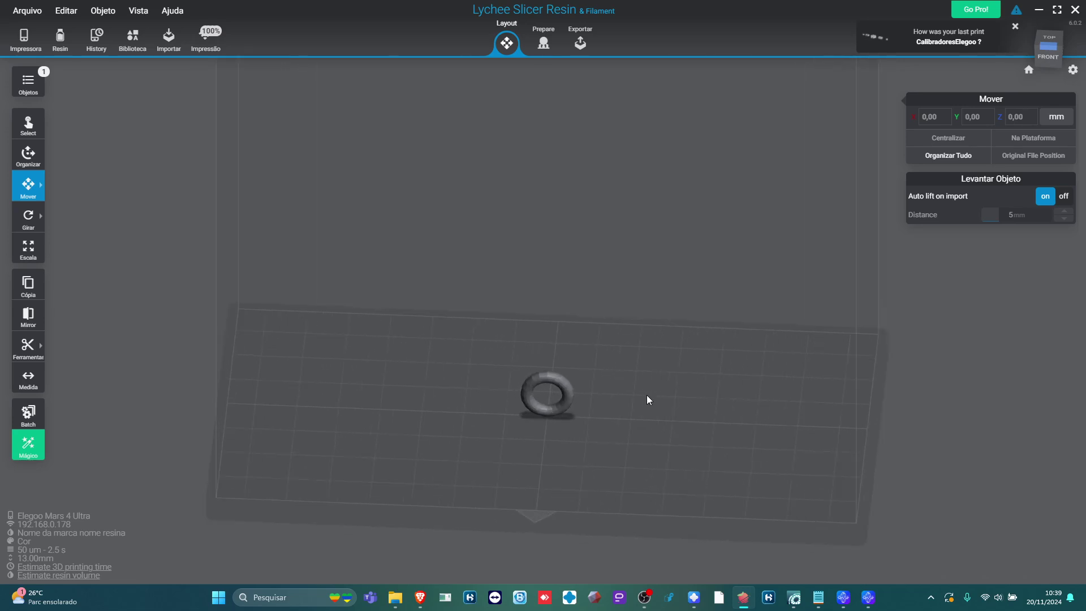